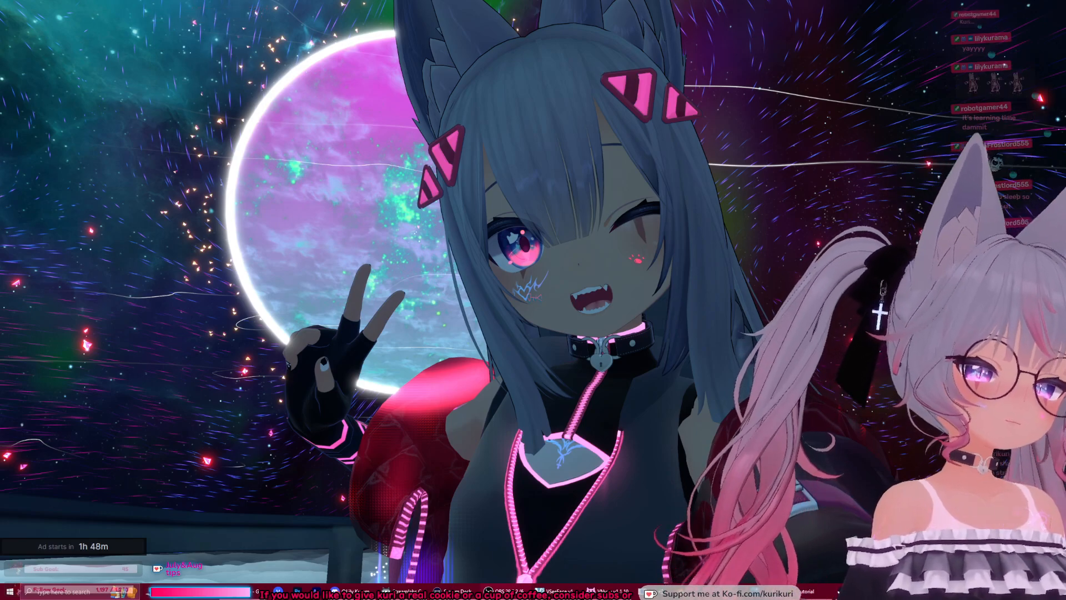
Step: Place the links.txt notes window on the main screen at a larger size and zoom its text to 150%
left_click_drag(1065, 281, 492, 158)
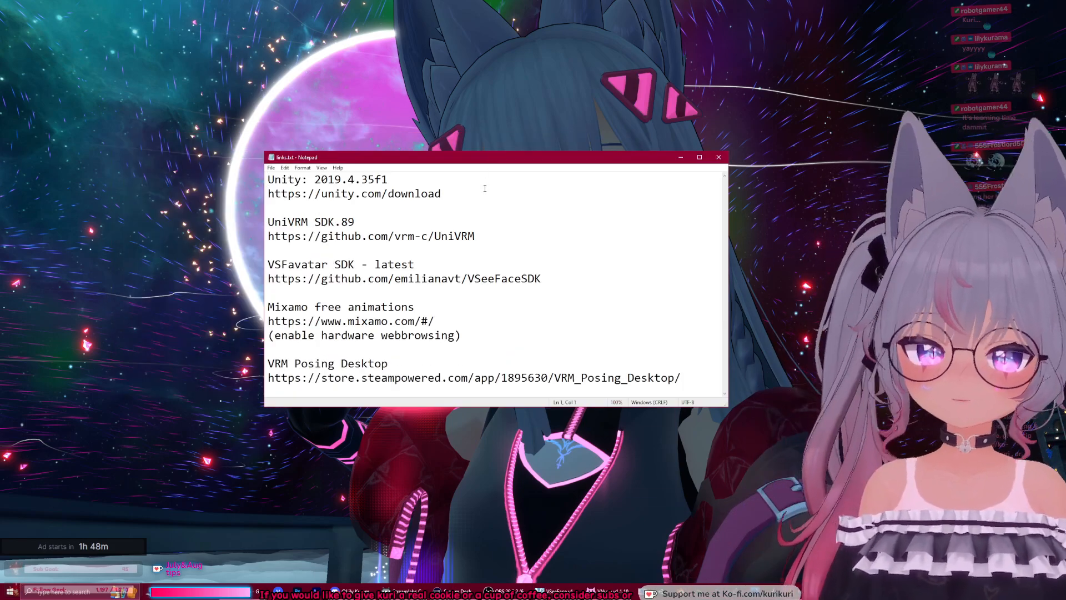
left_click_drag(727, 406, 853, 554)
left_click(321, 168)
mouse_move(344, 177)
left_click(389, 177)
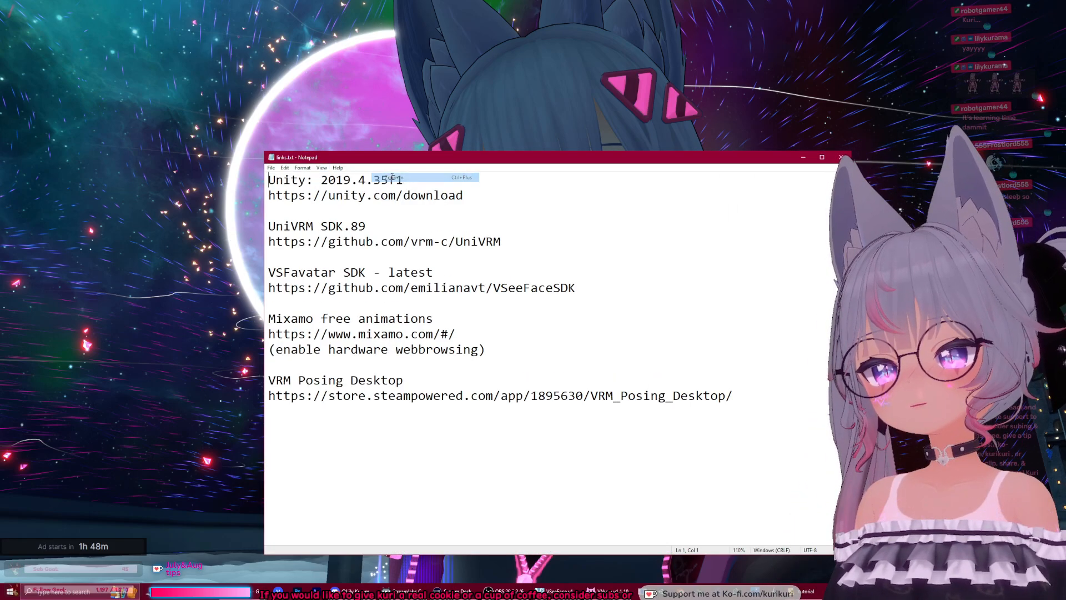
left_click(321, 168)
left_click(321, 168)
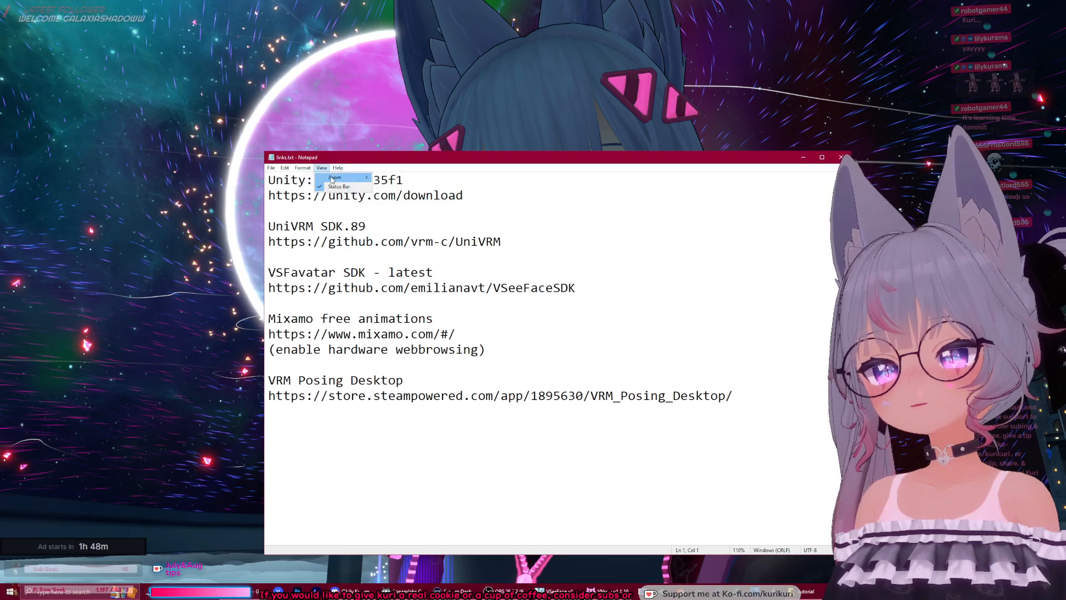
left_click(389, 177)
left_click(321, 168)
left_click(390, 178)
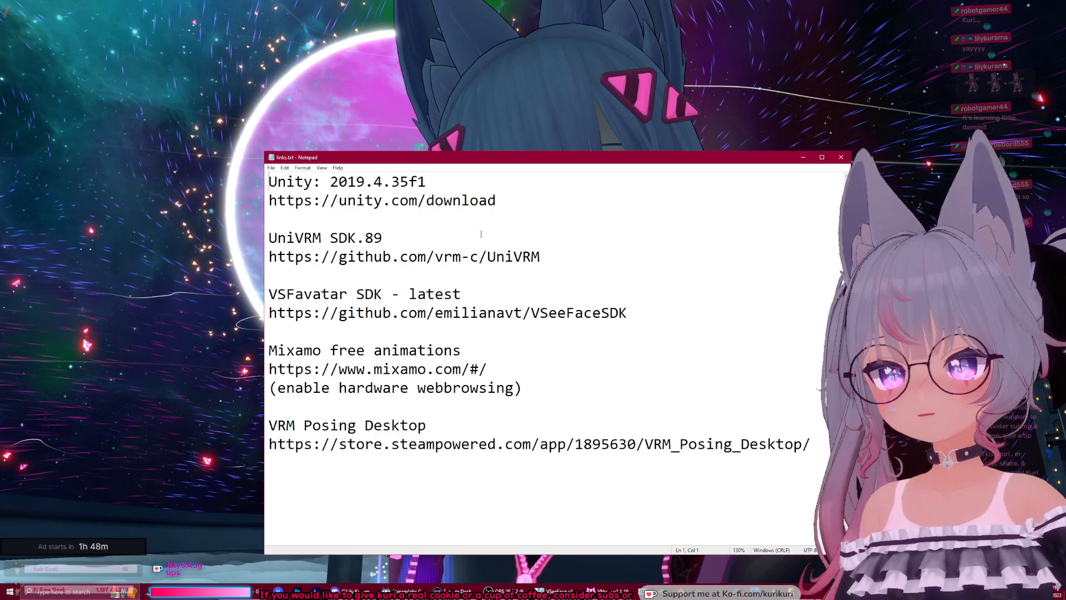
key("ctrl+plus")
key("ctrl+plus")
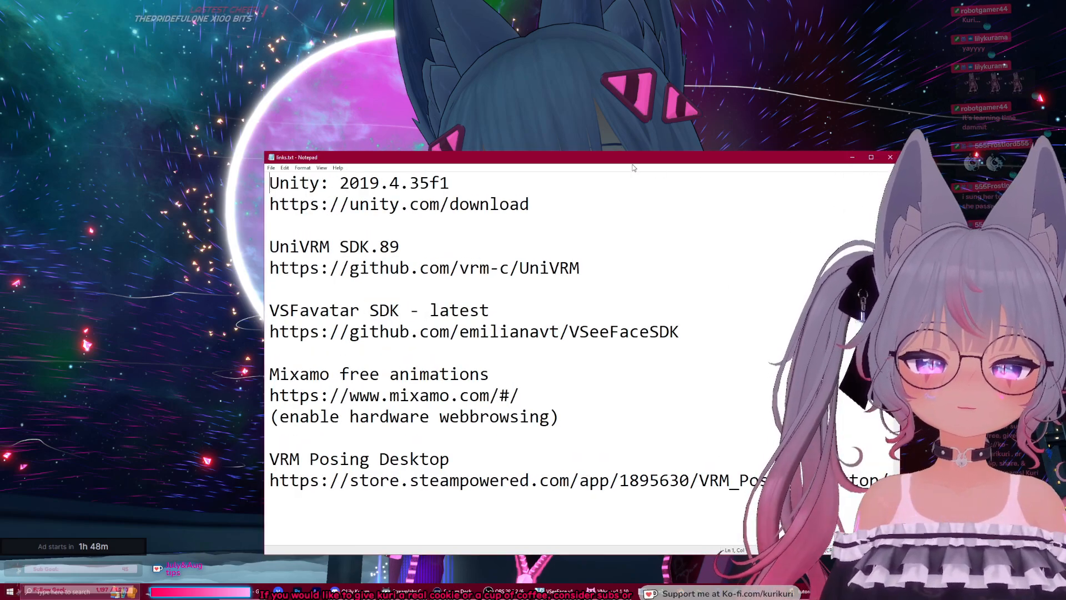
left_click_drag(616, 156, 543, 122)
Step: Bring up the VNyan window to view its settings entries and minimize it
left_click(655, 591)
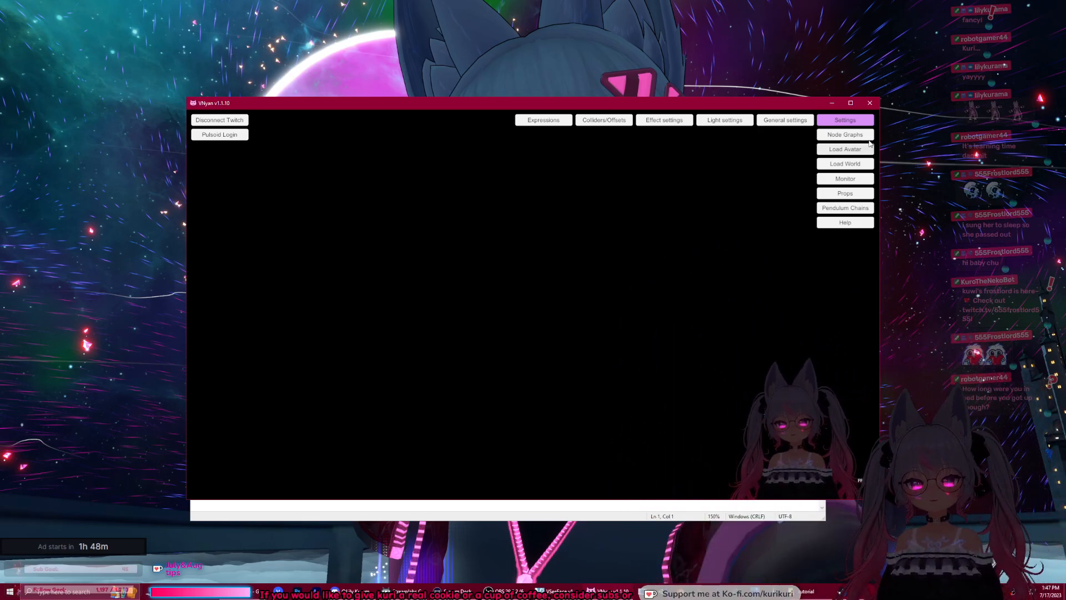
left_click(832, 104)
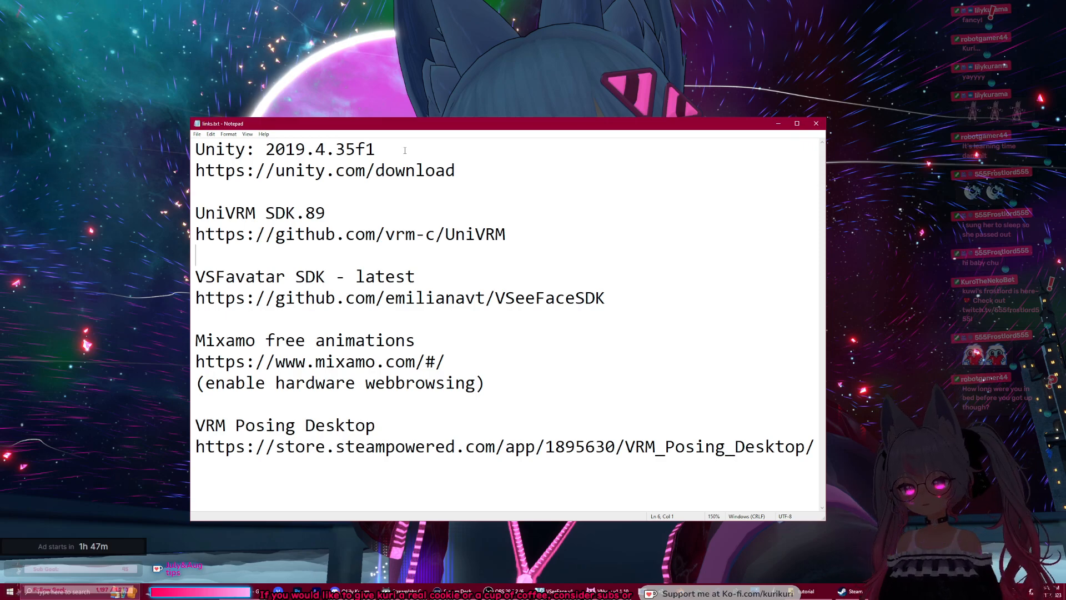
left_click_drag(265, 150, 393, 148)
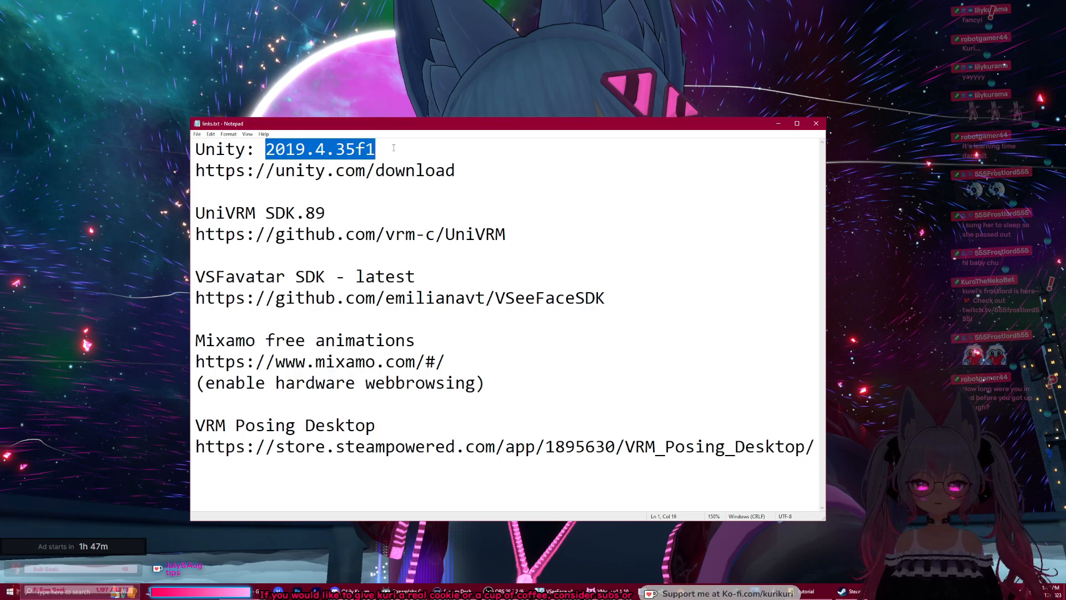
left_click(380, 147)
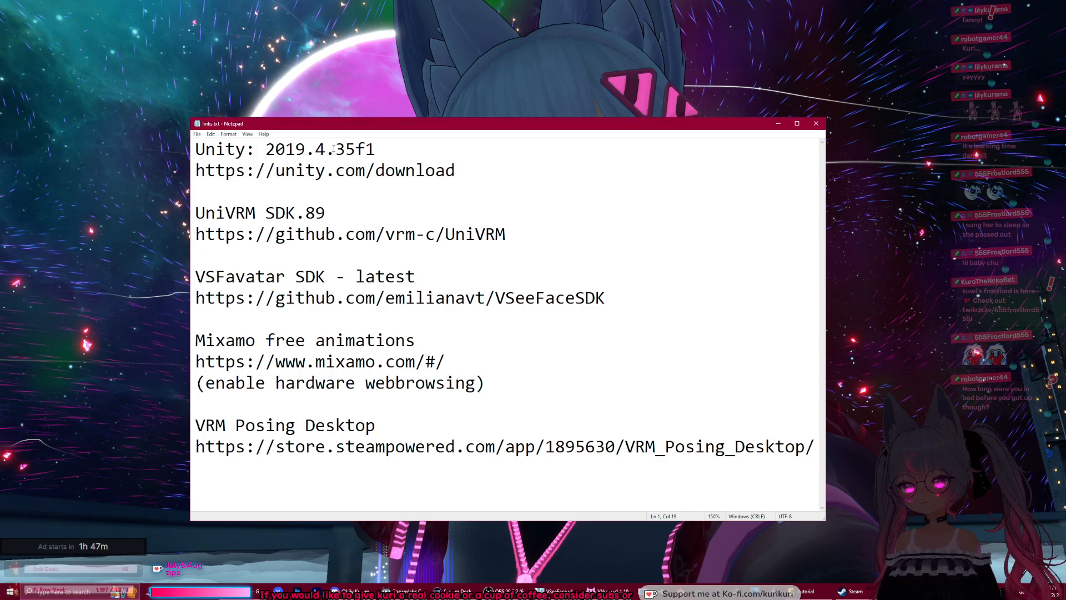
left_click_drag(380, 149, 459, 174)
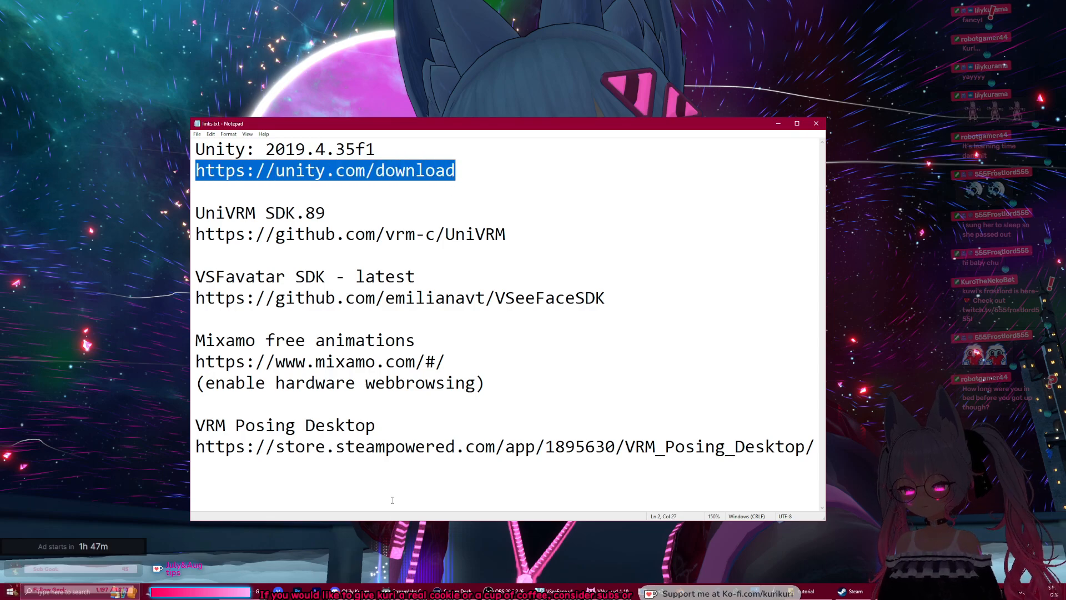
left_click(971, 223)
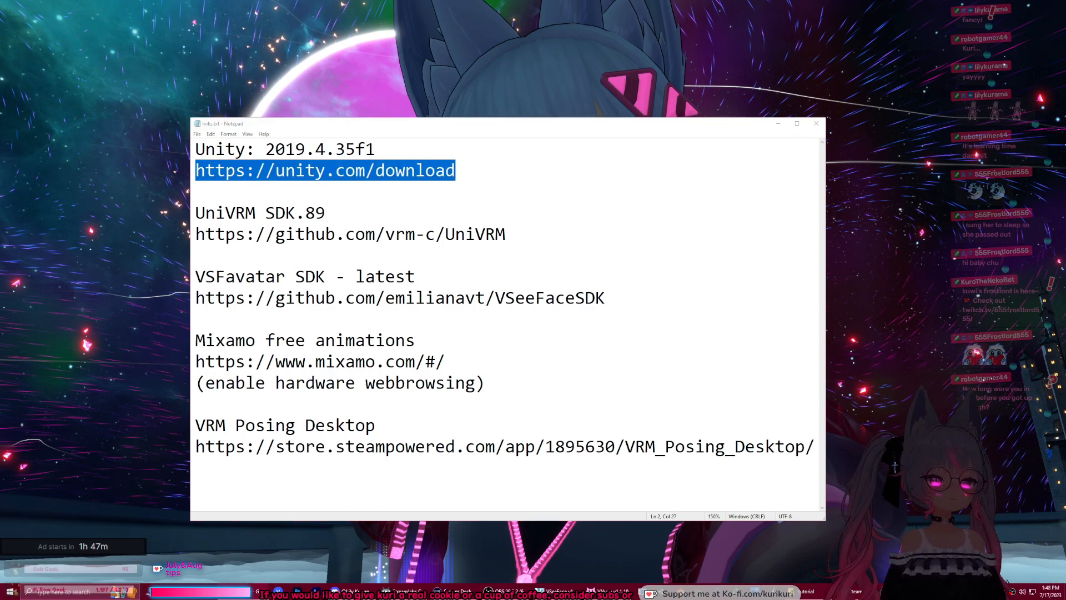
Step: Switch to the browser with the Unity download page on the main screen and review the "Create with Unity in three steps" section
left_click_drag(1065, 11, 263, 32)
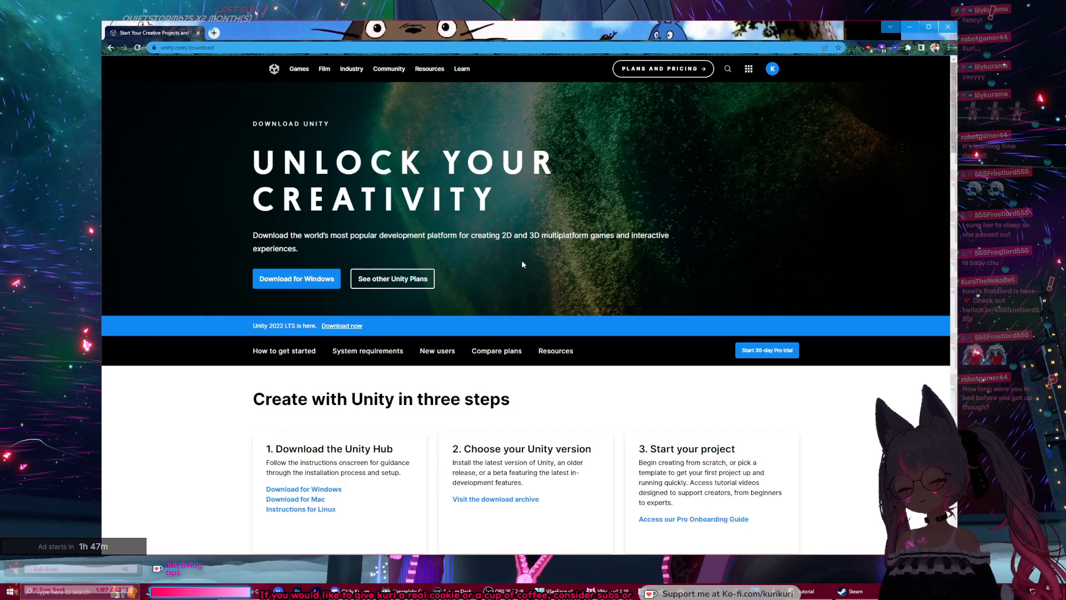
scroll(458, 292, "down", 2)
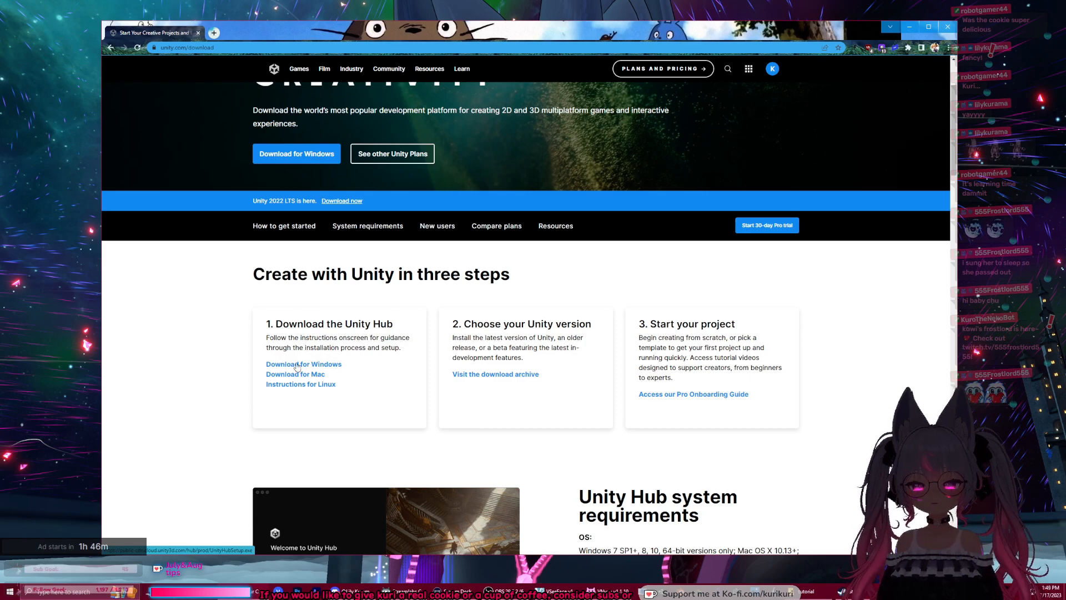
scroll(367, 382, "up", 4, "ctrl")
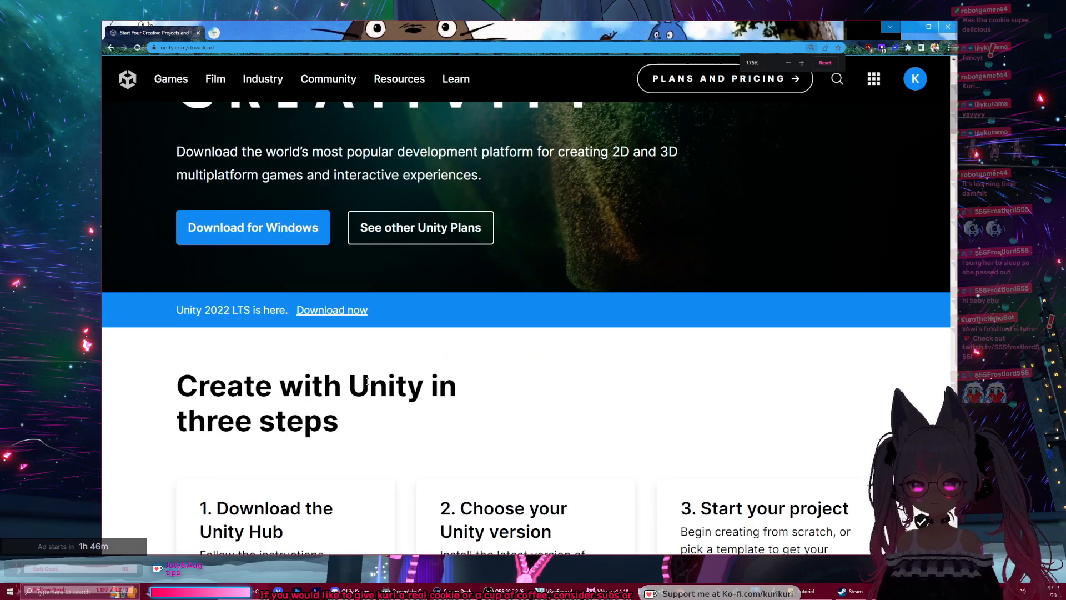
scroll(366, 372, "down", 3)
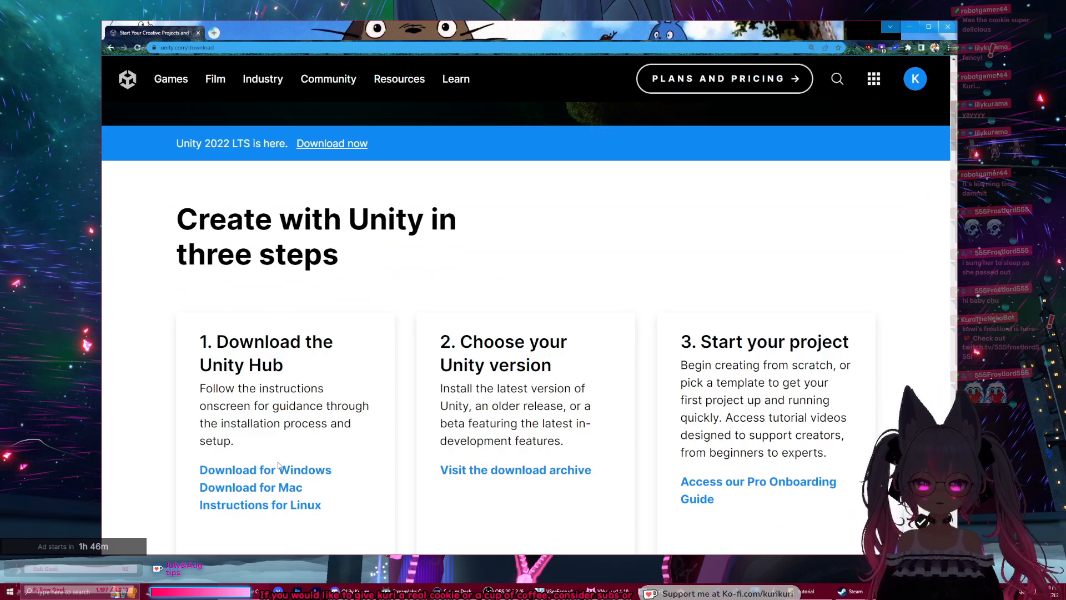
scroll(286, 461, "down", 1)
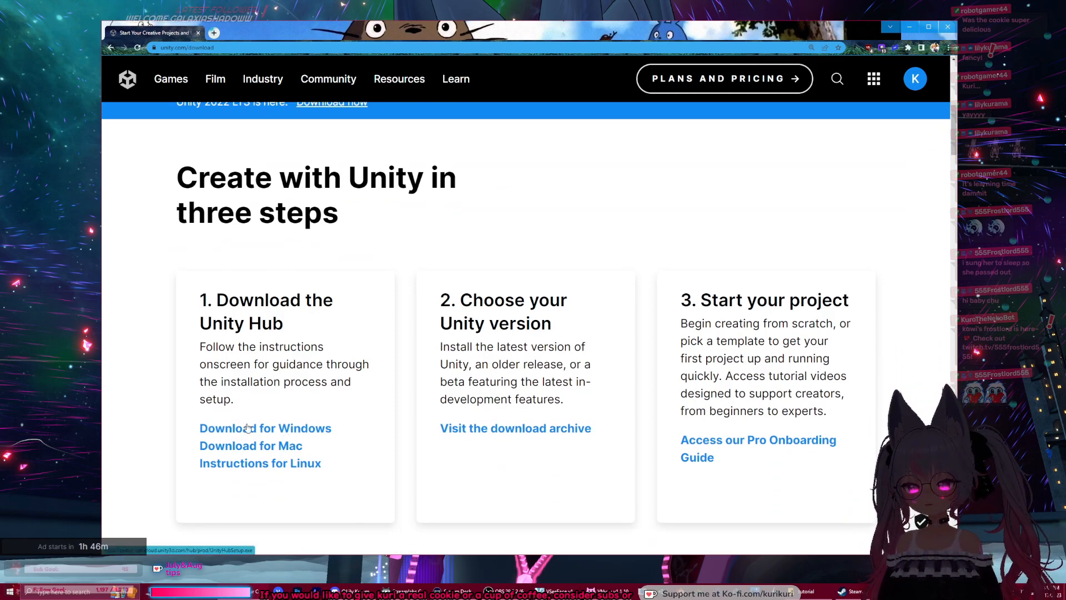
left_click_drag(434, 299, 587, 328)
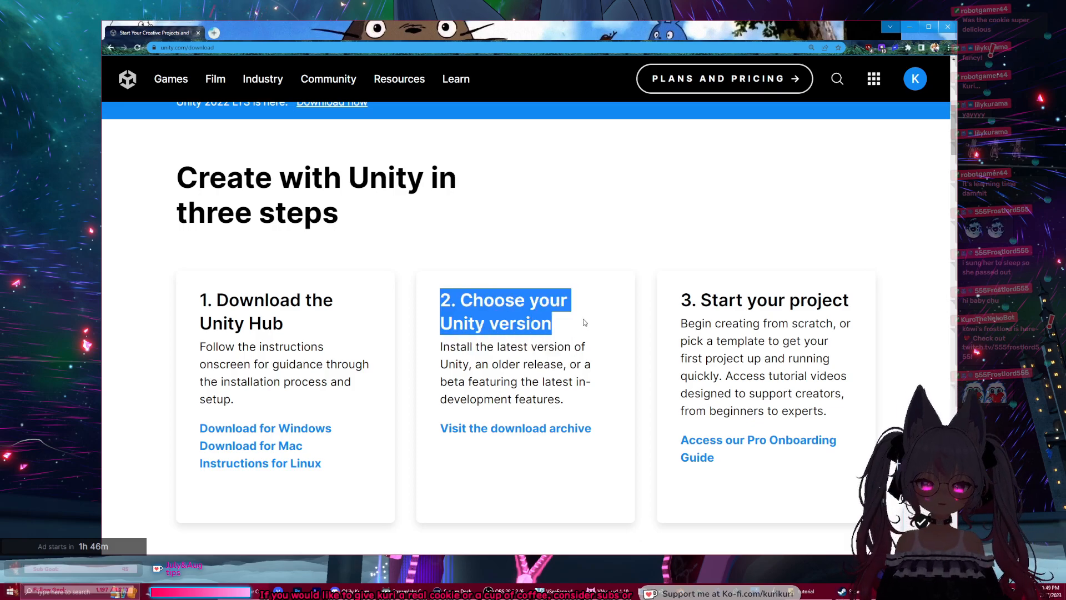
left_click(502, 302)
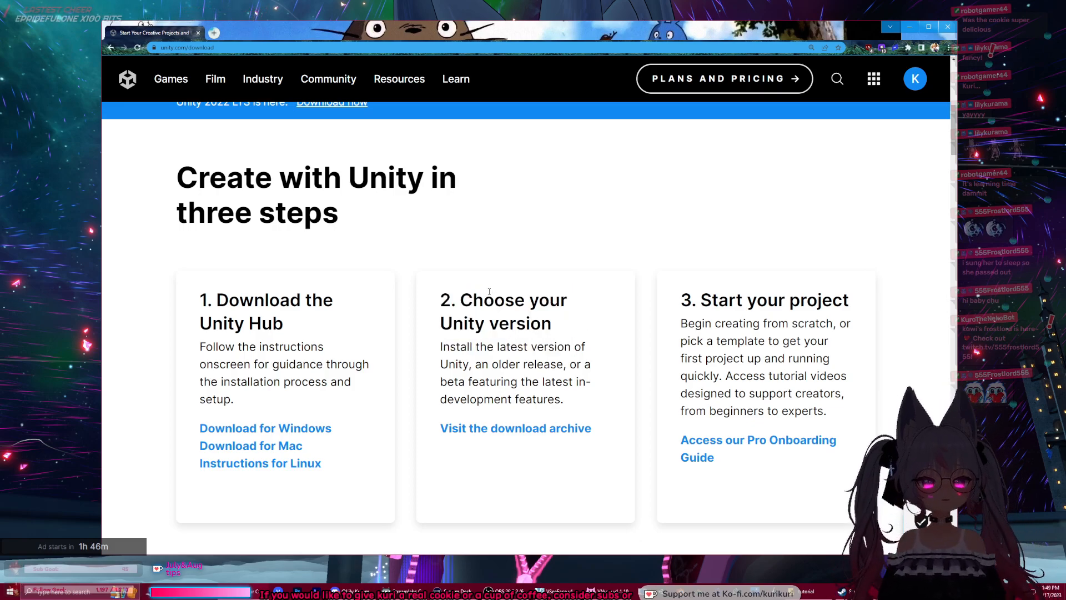
scroll(494, 265, "down", 2, "ctrl")
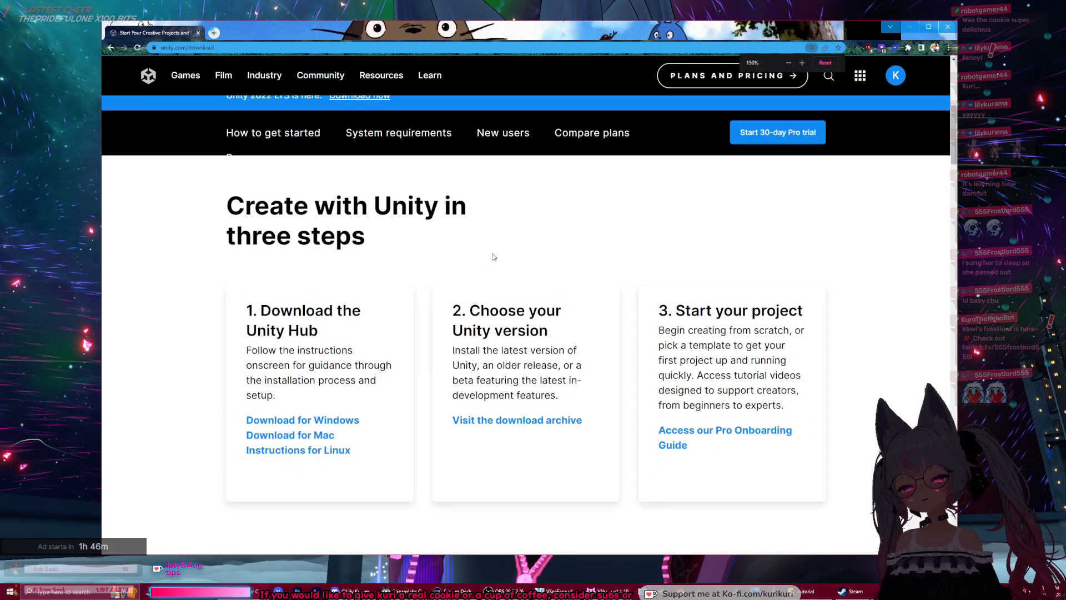
scroll(554, 268, "up", 1)
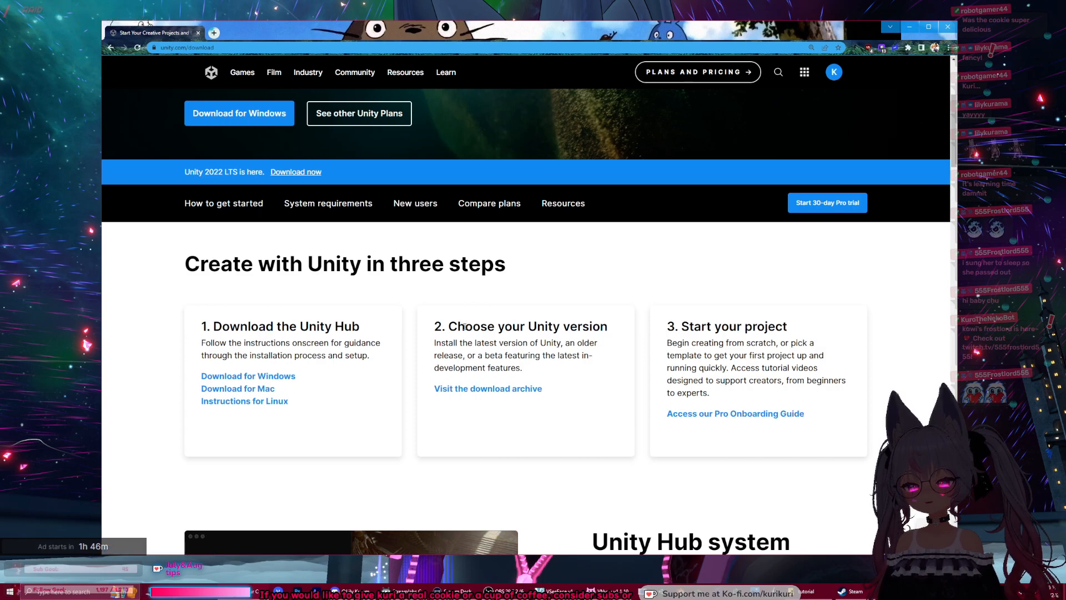
Step: Open the Unity download archive and go to its Long Term Support releases page
left_click(525, 388)
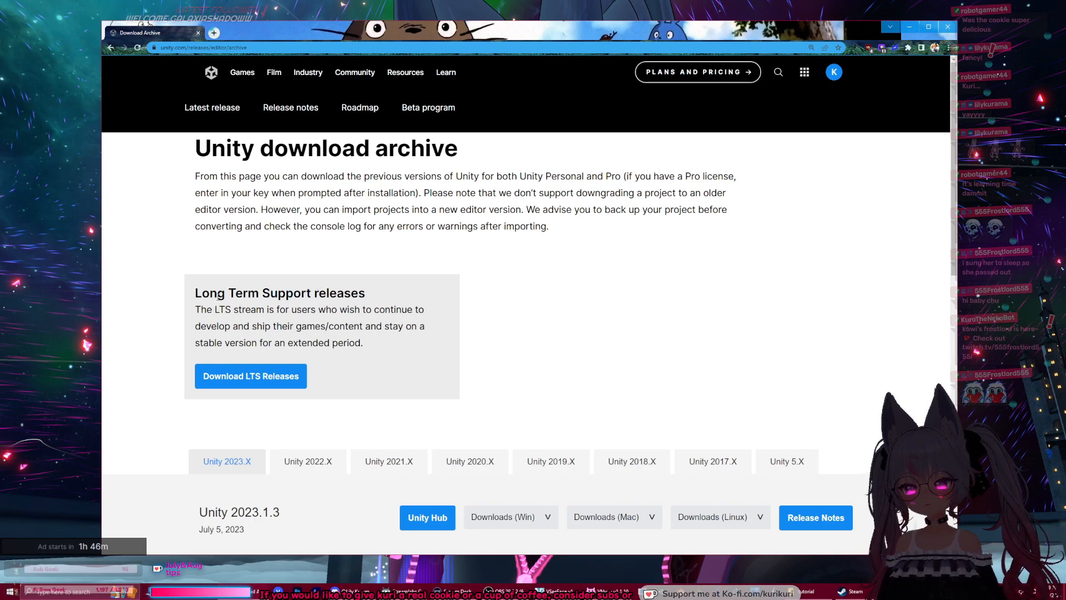
scroll(346, 332, "down", 2)
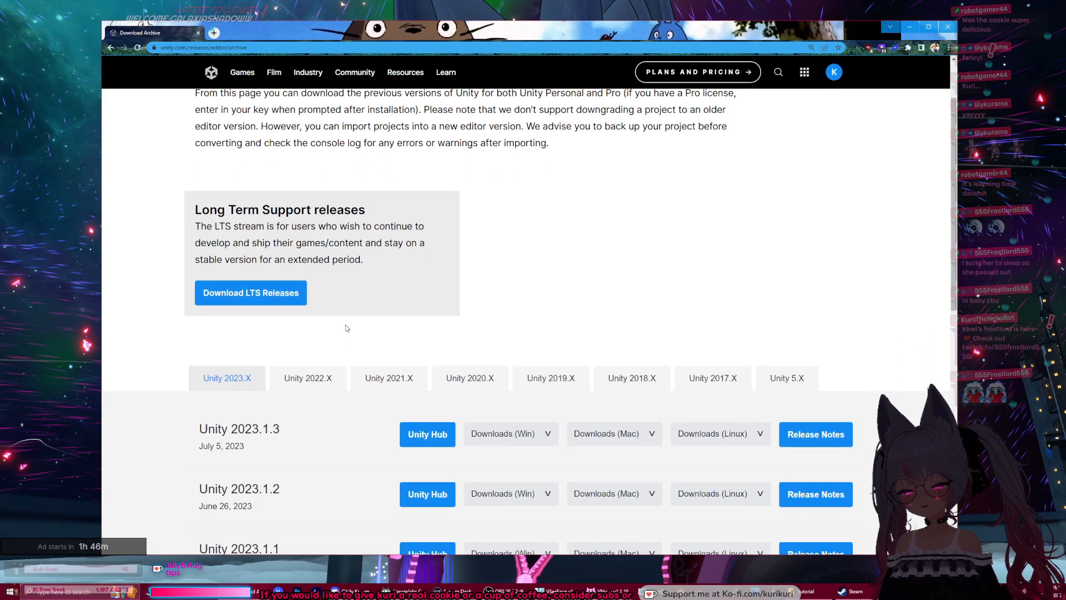
left_click(221, 300)
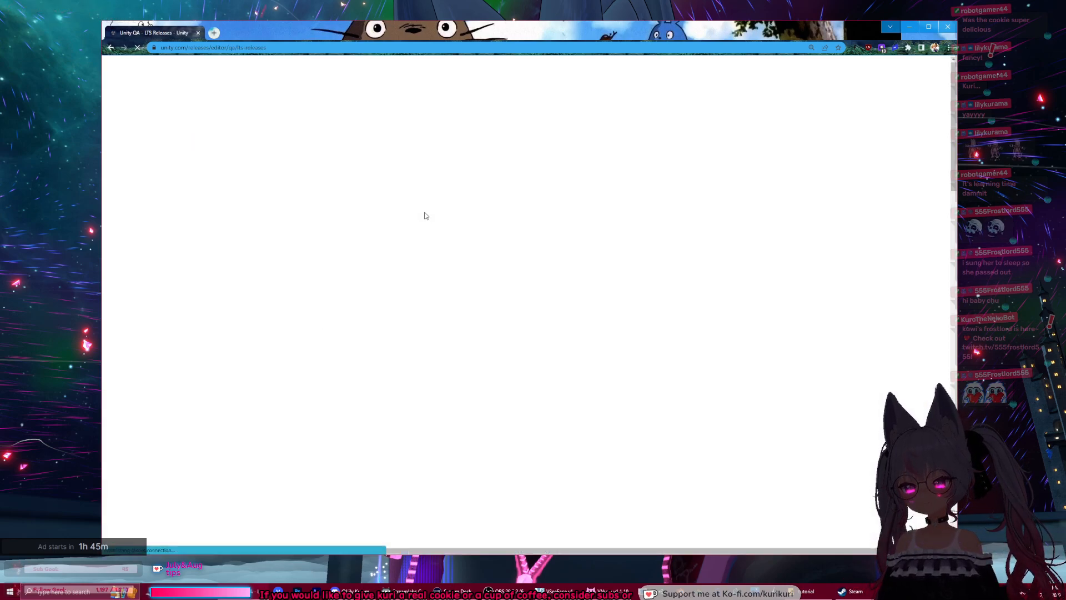
Step: Filter the LTS releases list to version 2019.4
scroll(395, 184, "down", 5)
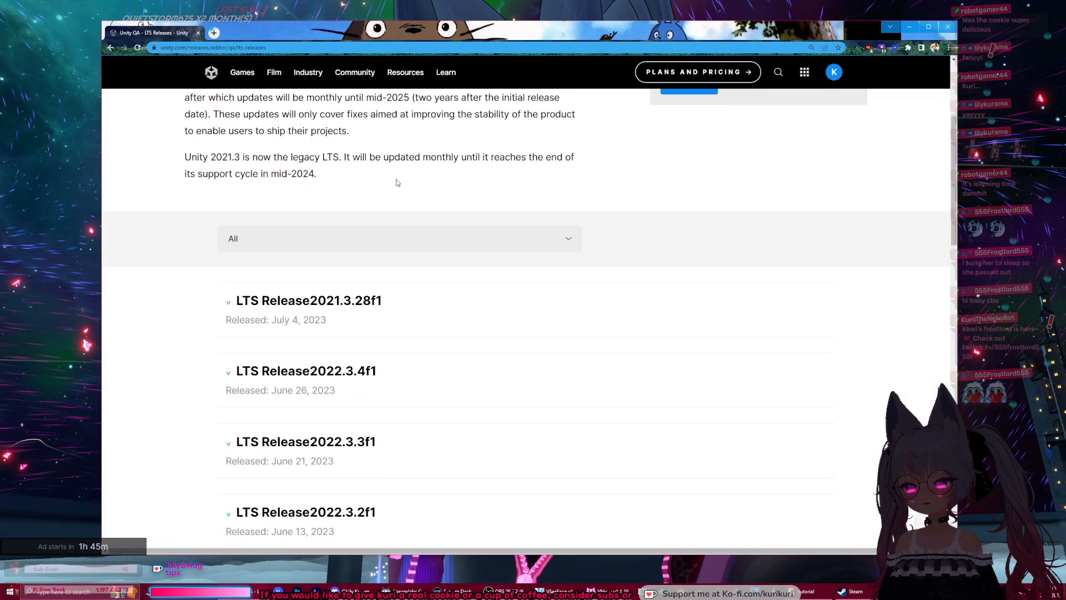
left_click(367, 204)
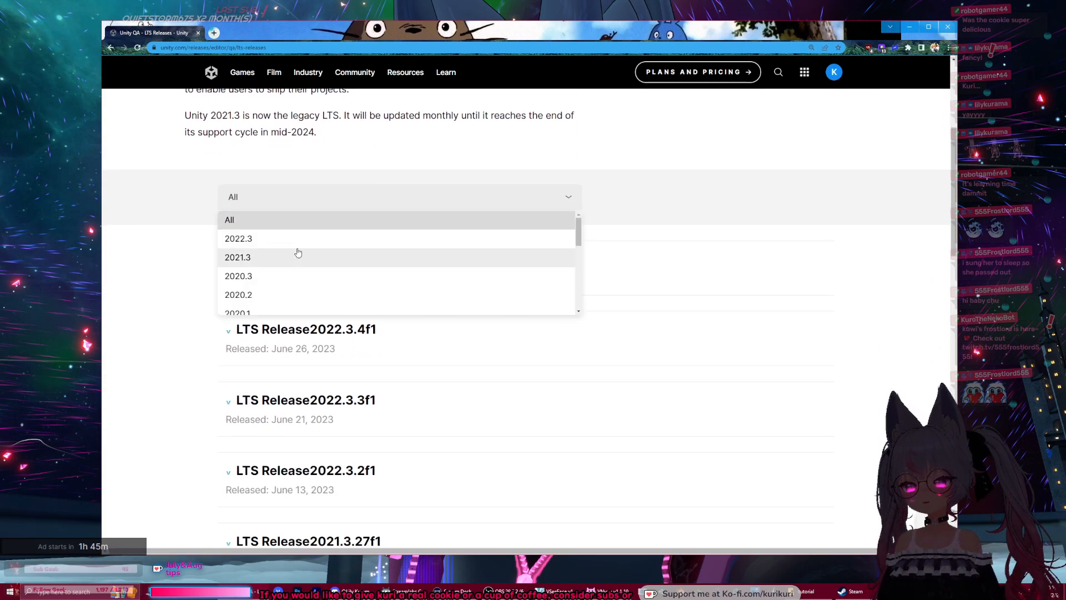
scroll(279, 231, "down", 3)
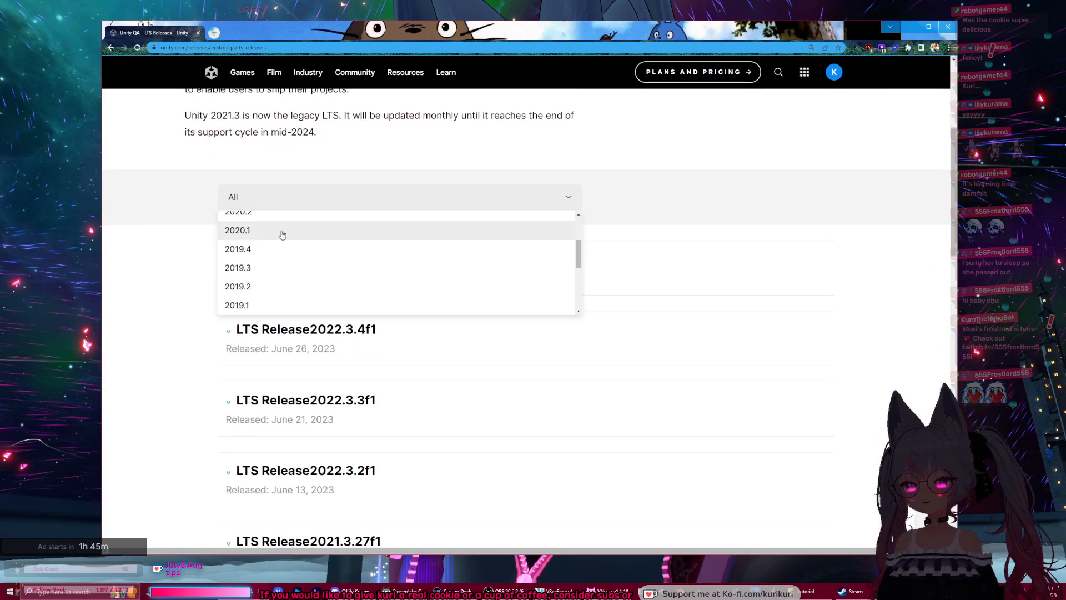
left_click(241, 254)
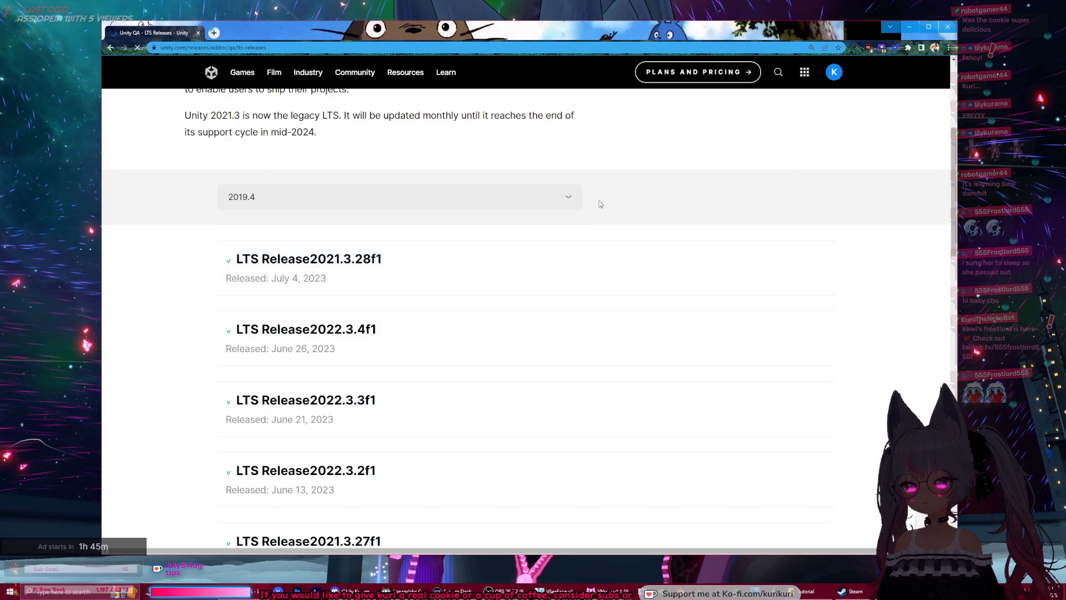
scroll(291, 214, "down", 2)
scroll(311, 227, "up", 2)
scroll(406, 215, "up", 4)
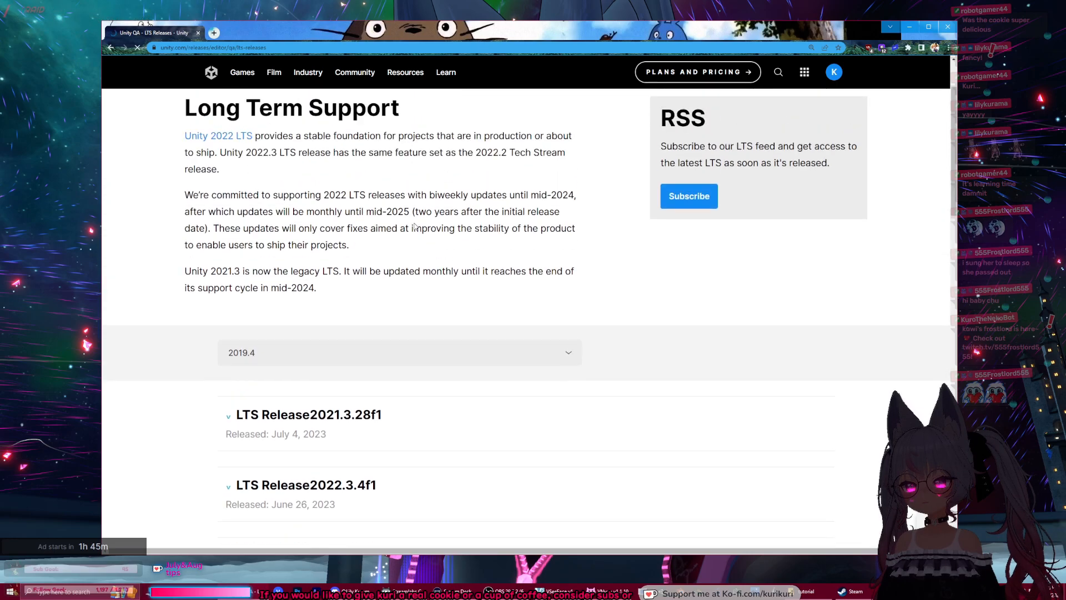
scroll(373, 341, "down", 2)
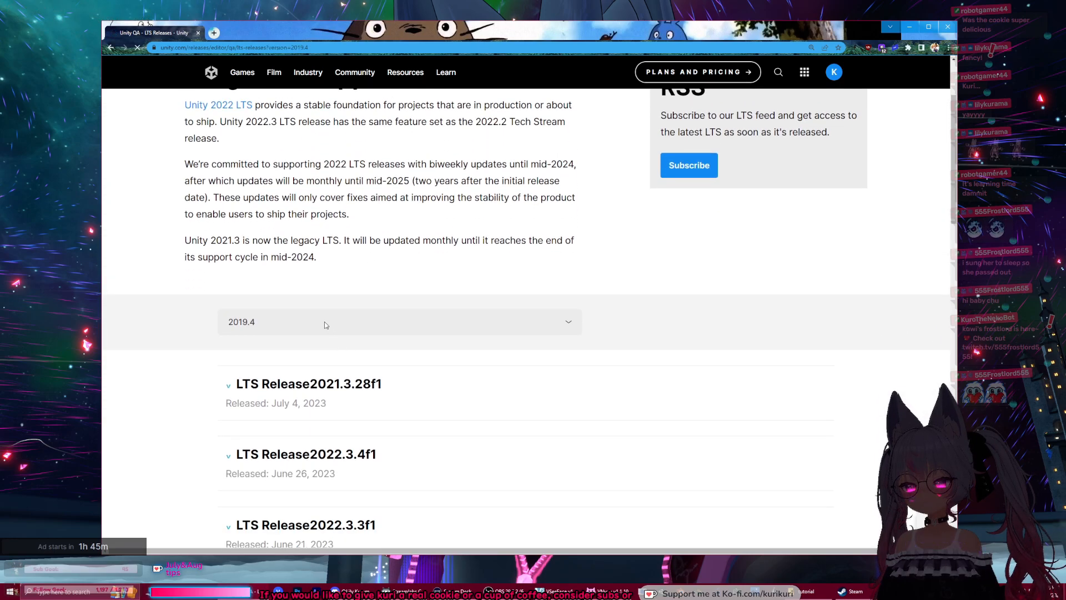
Step: Check the required Unity version in the notes and expand the LTS Release 2019.4.35f1 entry
scroll(449, 271, "down", 10)
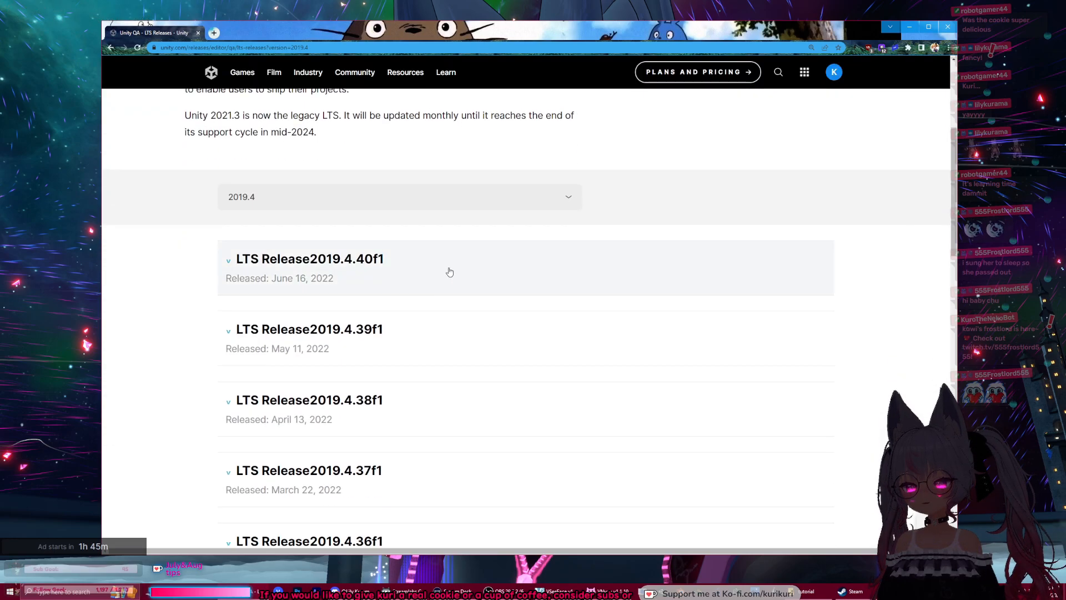
scroll(449, 270, "up", 1)
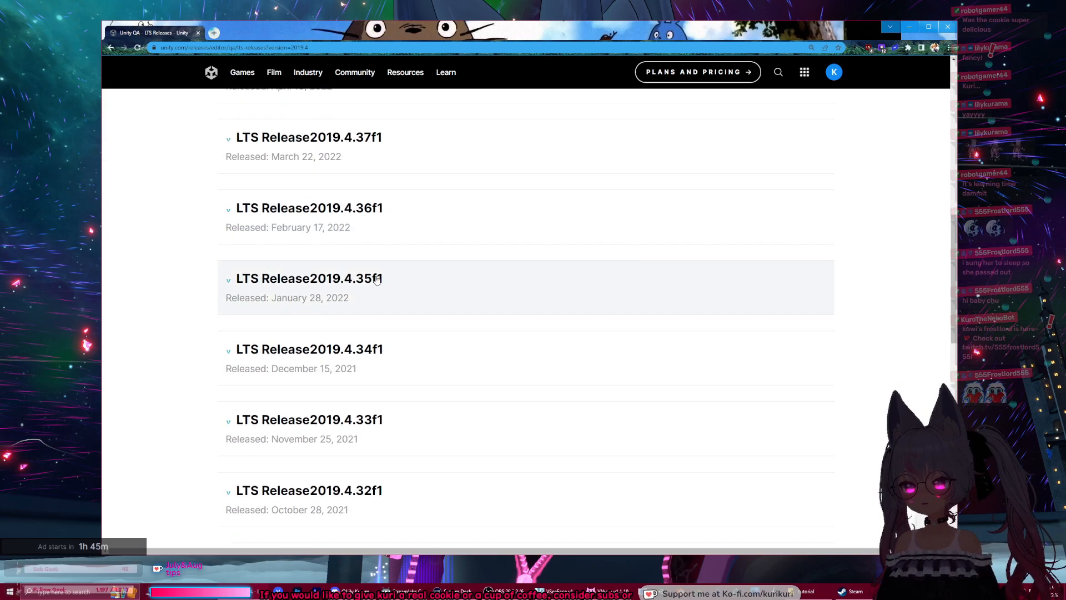
key("alt+Tab")
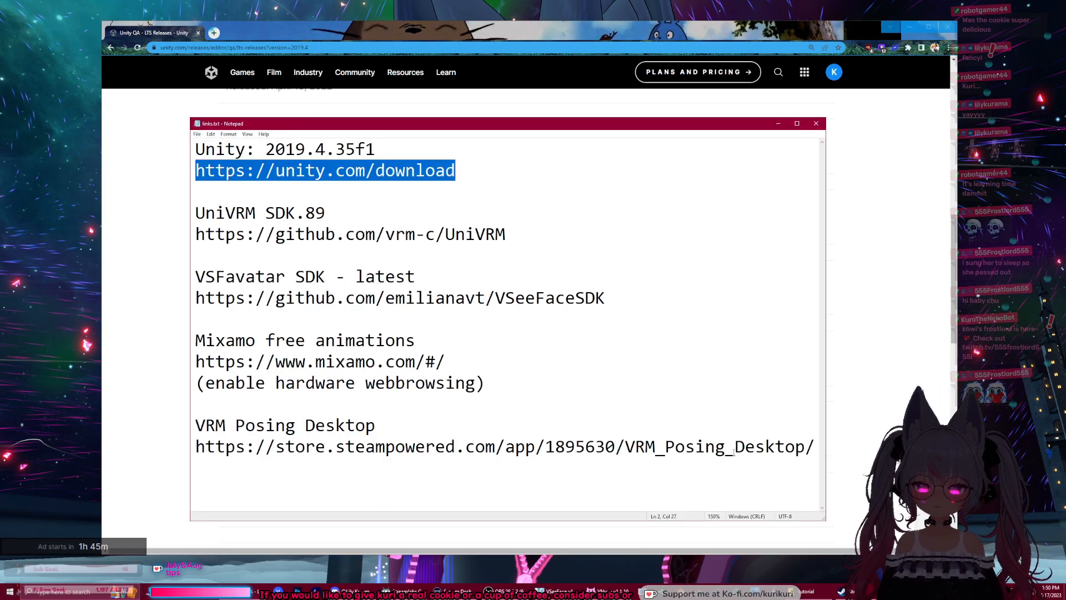
left_click(313, 149)
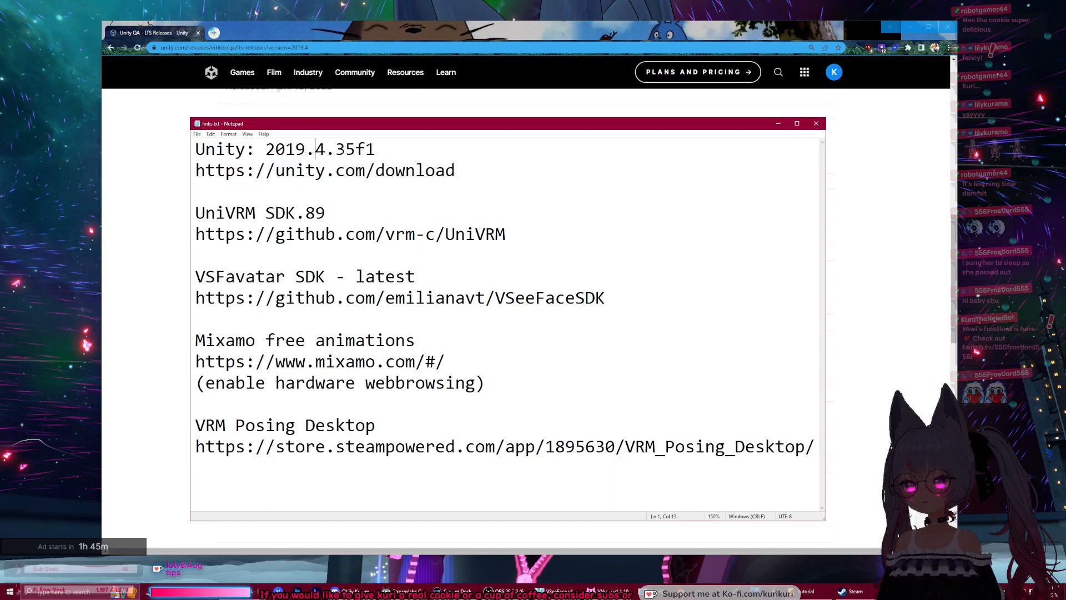
key("alt+Tab")
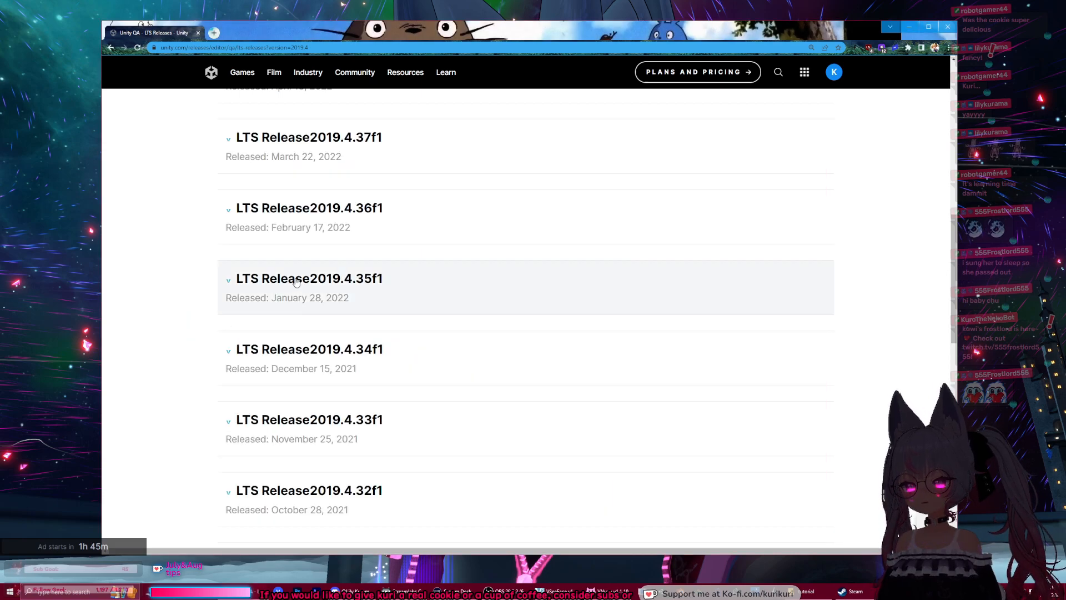
left_click(263, 283)
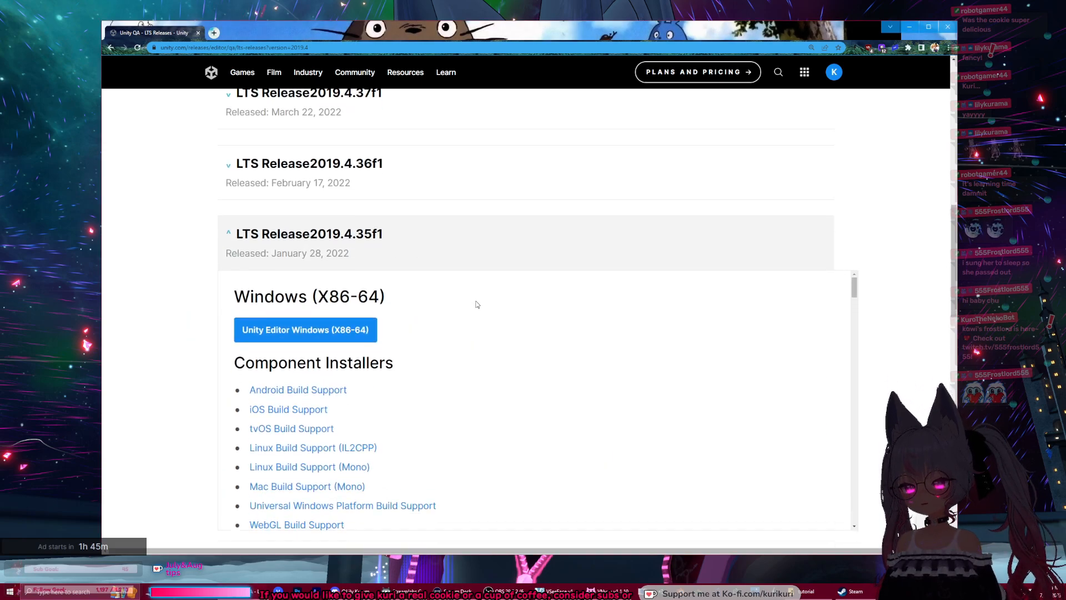
Step: Examine the Windows editor download and the component installers offered under LTS Release 2019.4.35f1
scroll(476, 300, "down", 2)
scroll(465, 289, "up", 1)
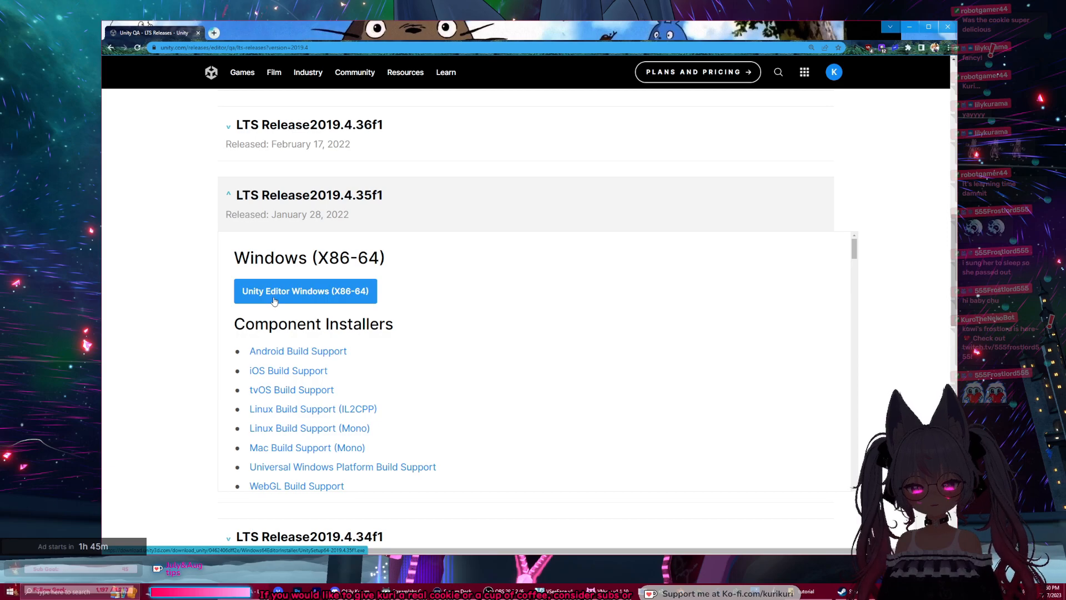
scroll(455, 291, "down", 3)
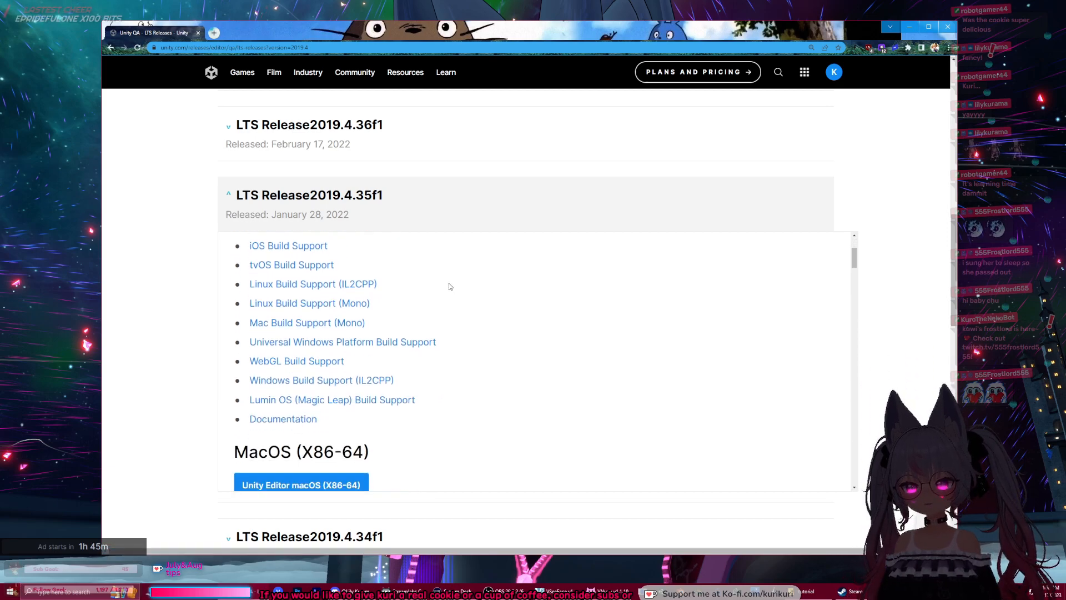
scroll(423, 289, "up", 1)
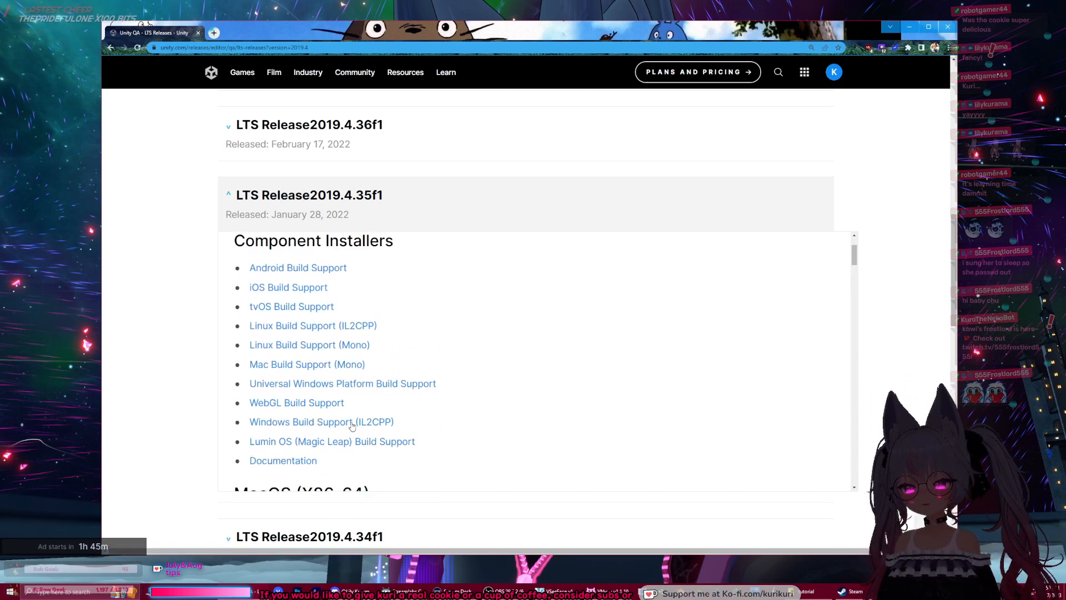
scroll(465, 332, "down", 1)
scroll(466, 332, "down", 1)
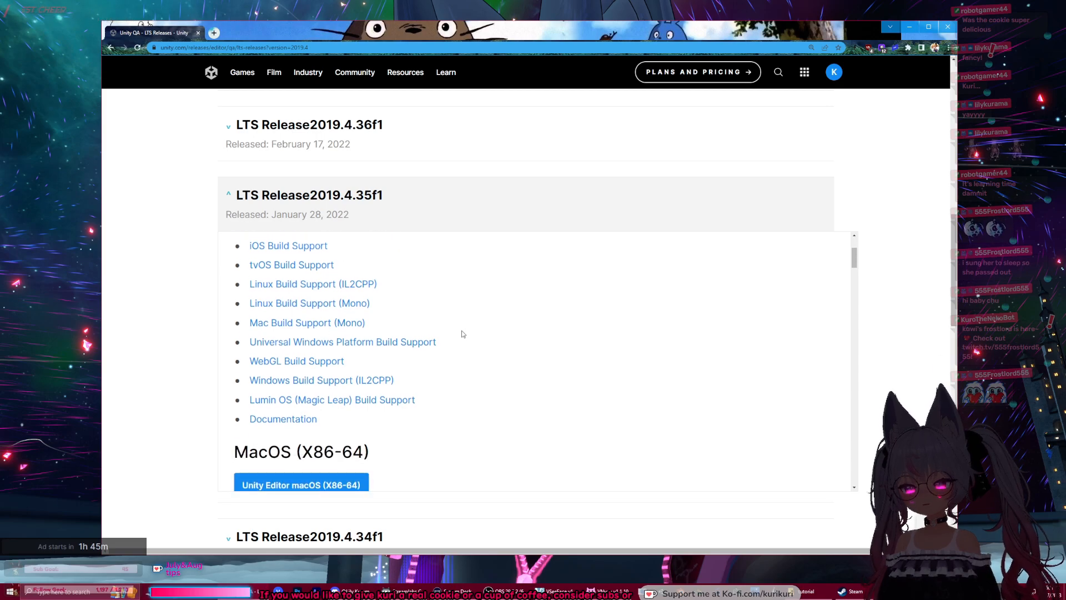
scroll(462, 335, "up", 3)
scroll(461, 334, "up", 3)
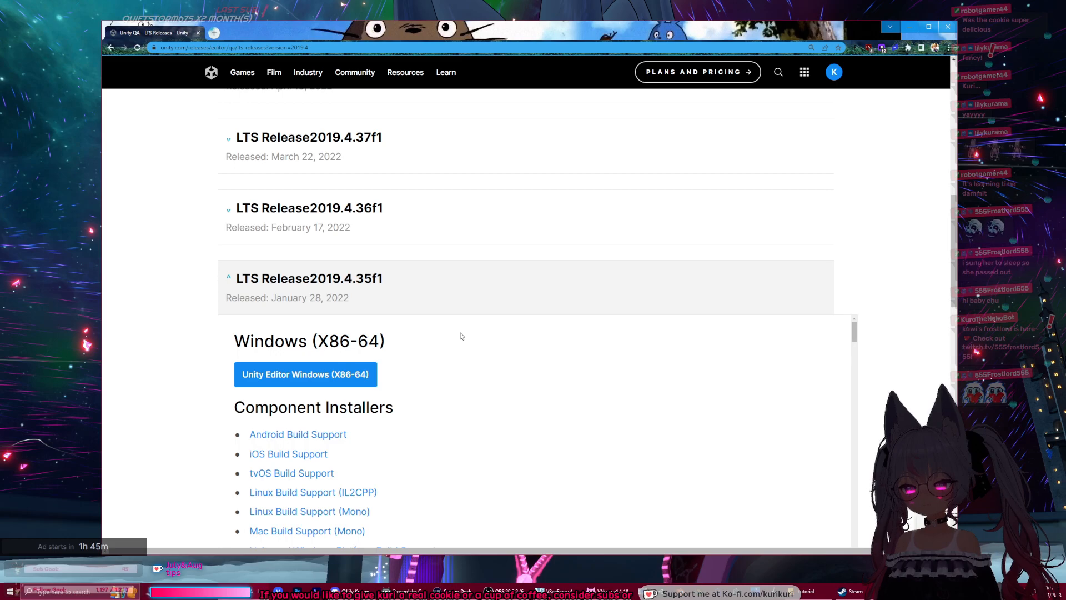
scroll(461, 336, "down", 4)
scroll(298, 406, "up", 3)
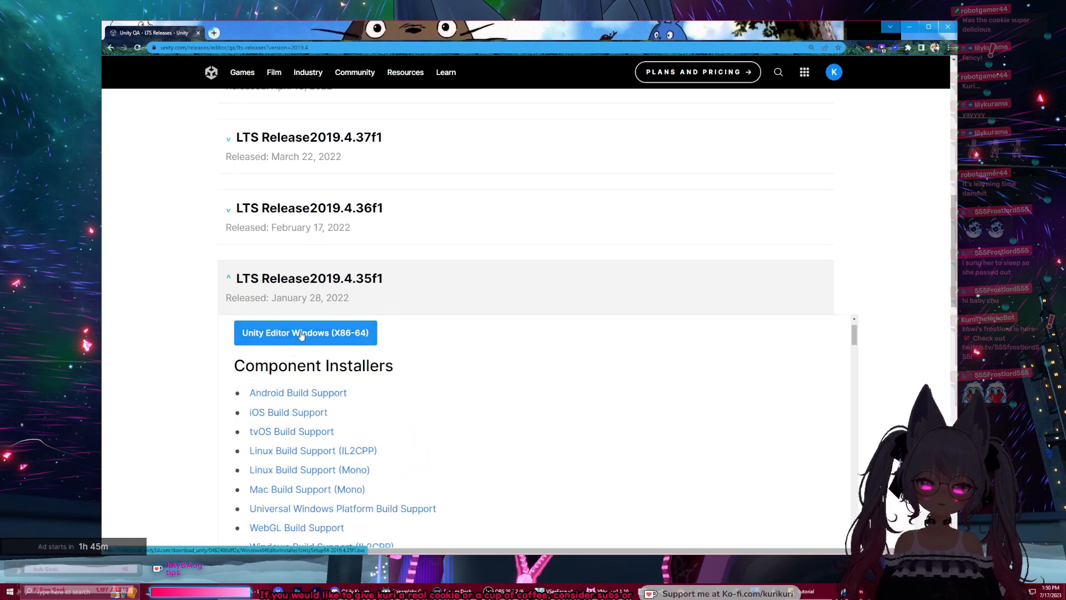
scroll(300, 335, "up", 1)
scroll(334, 377, "up", 1)
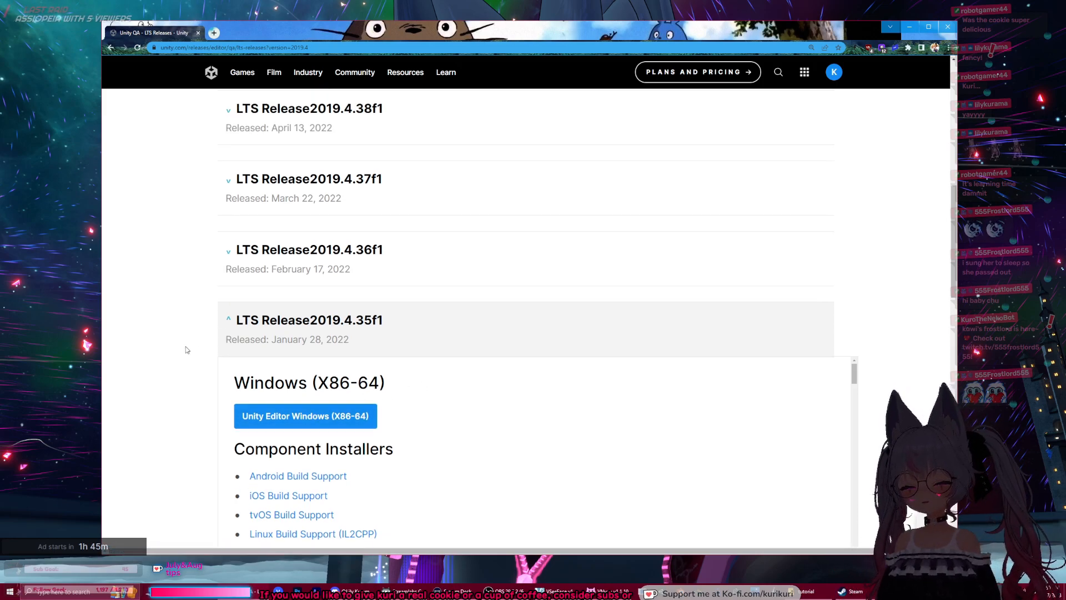
scroll(189, 347, "down", 3)
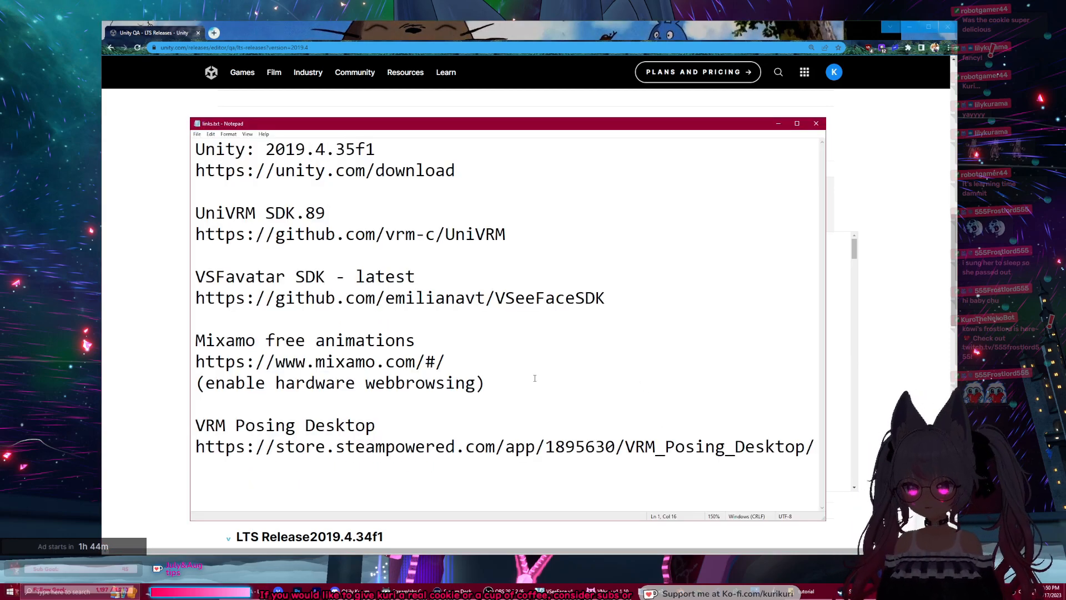
Step: Review the Unity download link and the UniVRM SDK.89 entry in links.txt in Notepad
left_click(416, 171)
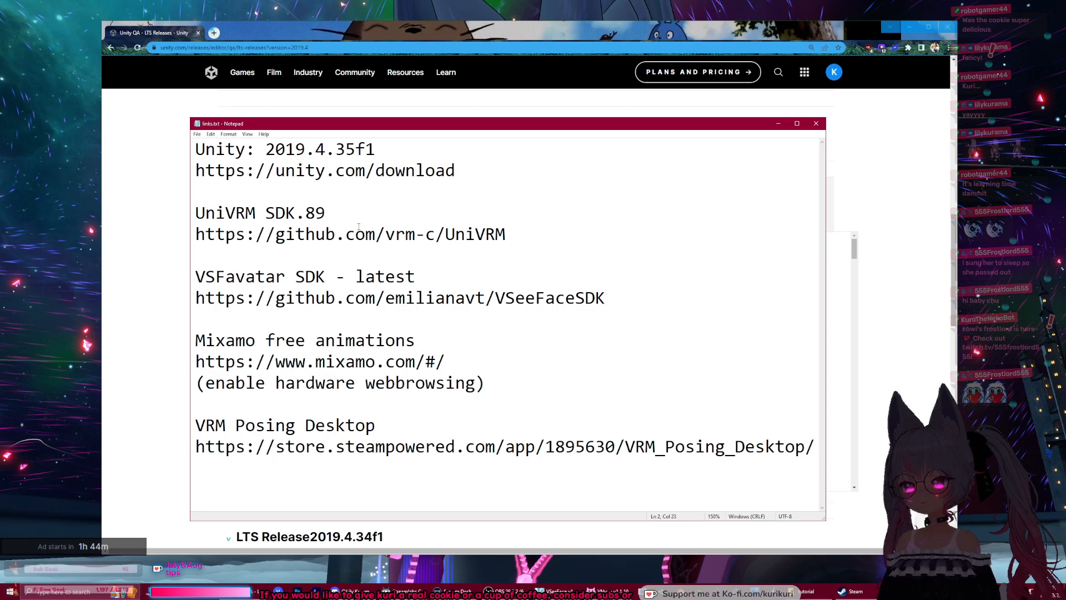
left_click_drag(196, 214, 324, 204)
left_click(380, 196)
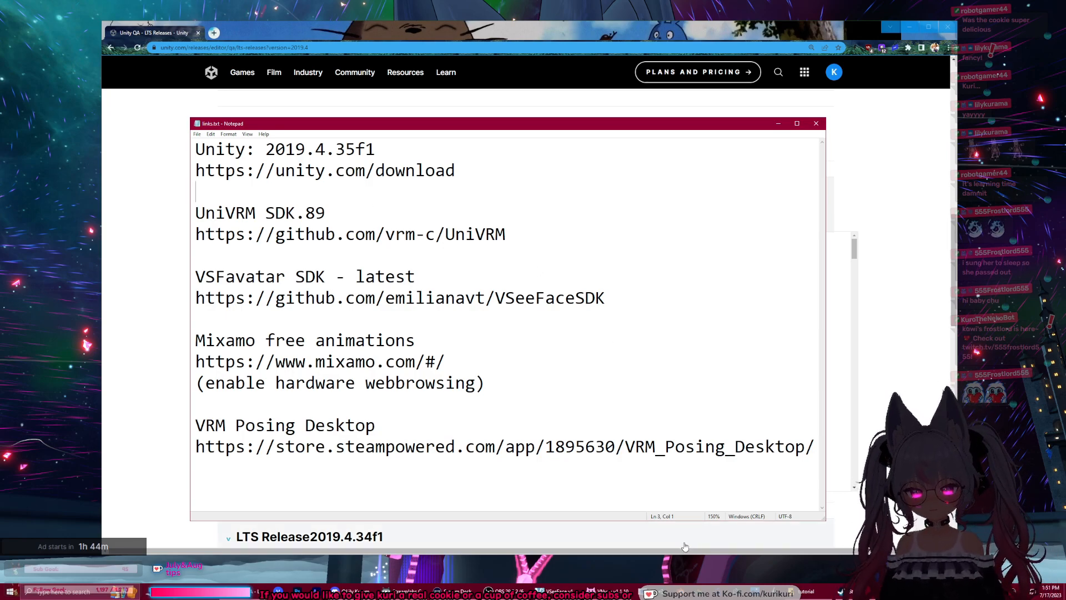
Step: Switch to Unity Hub and remove My project from the projects list
left_click(663, 589)
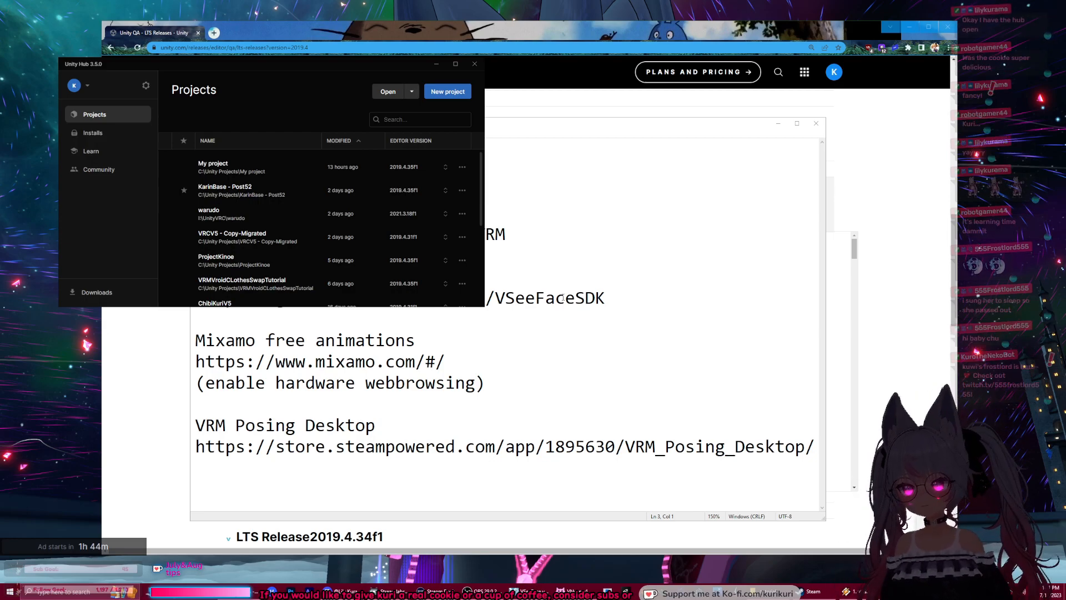
left_click(454, 166)
left_click(384, 209)
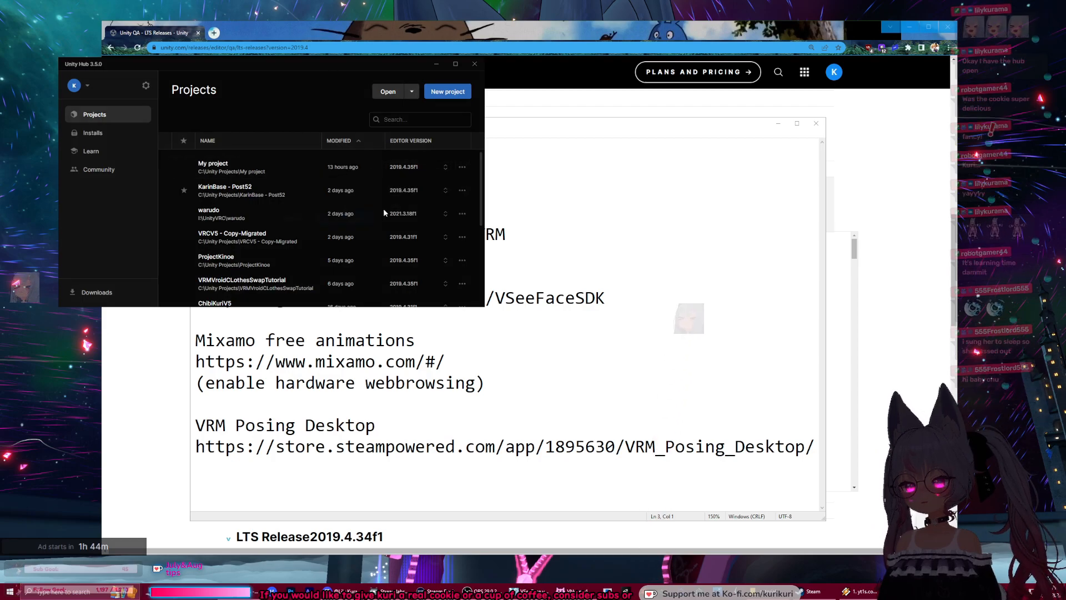
left_click(348, 218)
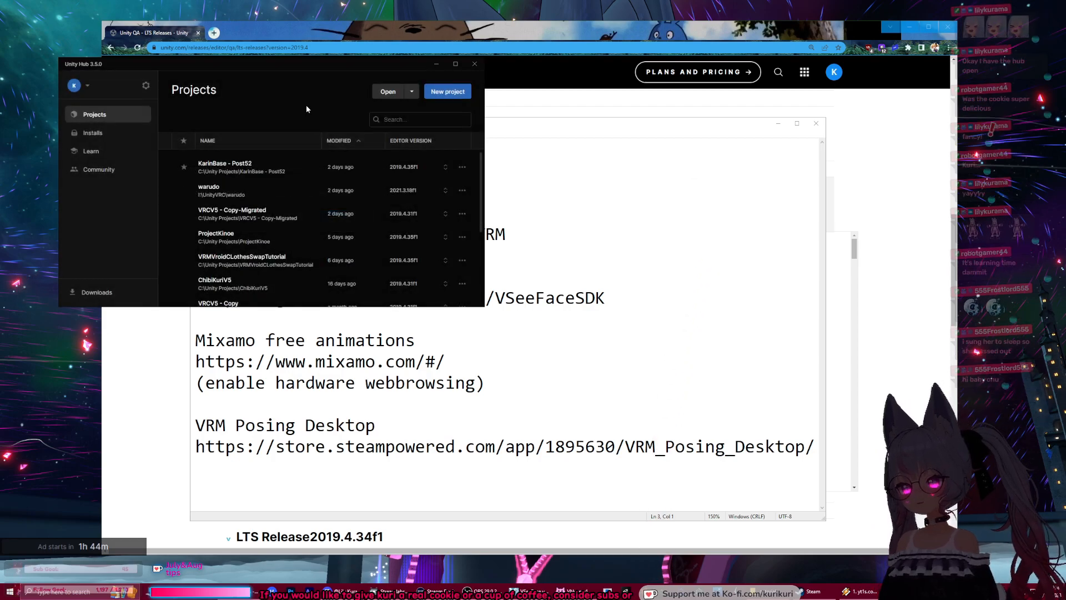
Step: Start a new project in Unity Hub, enlarge the window and show the available editor versions
left_click_drag(319, 85, 419, 172)
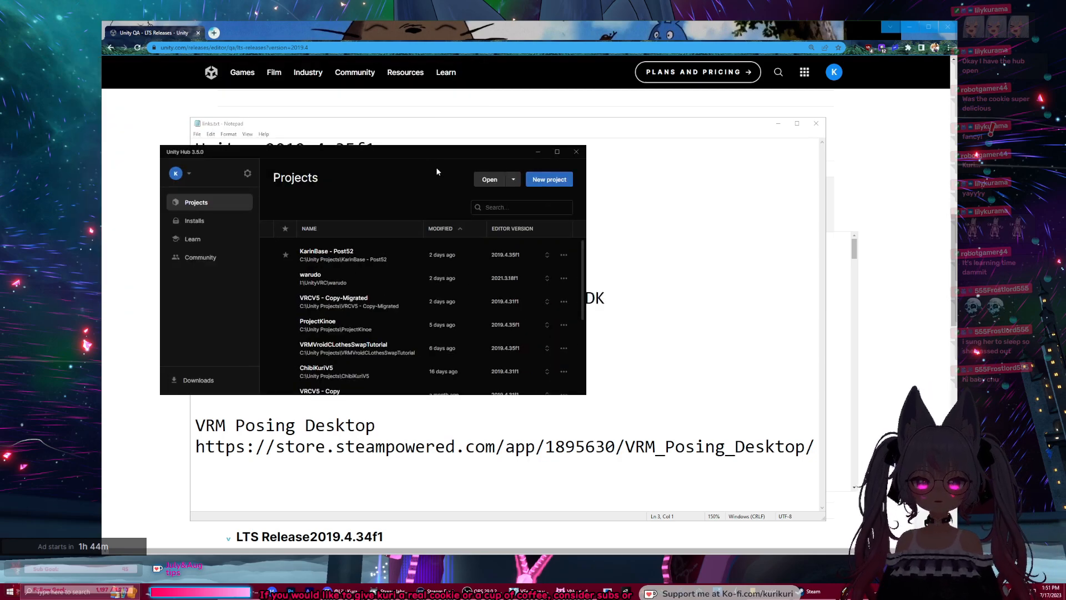
left_click(544, 180)
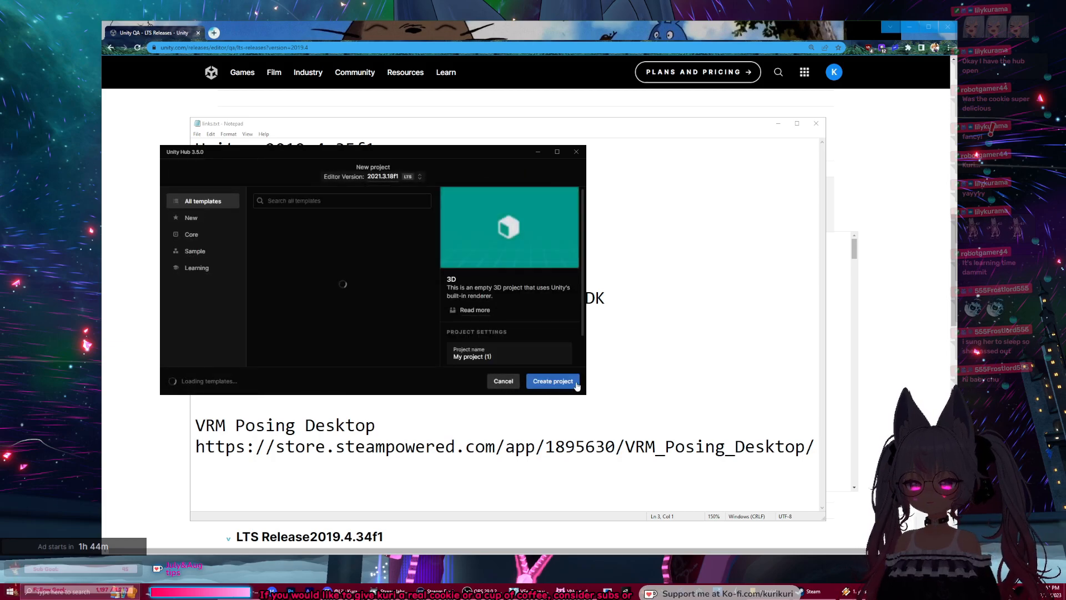
left_click_drag(585, 392, 747, 531)
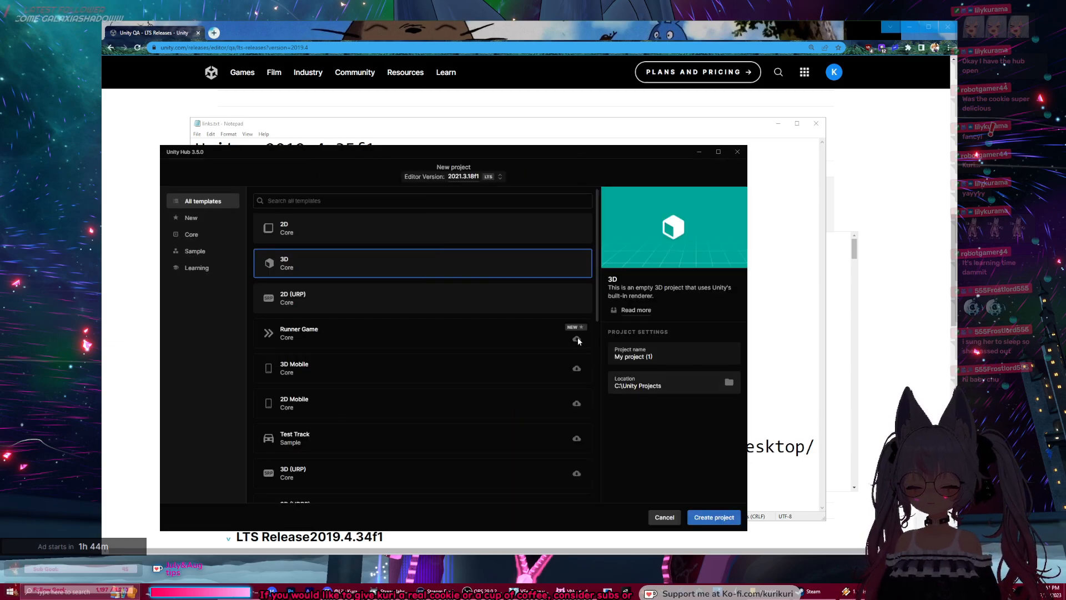
left_click(465, 178)
left_click(465, 177)
left_click(465, 177)
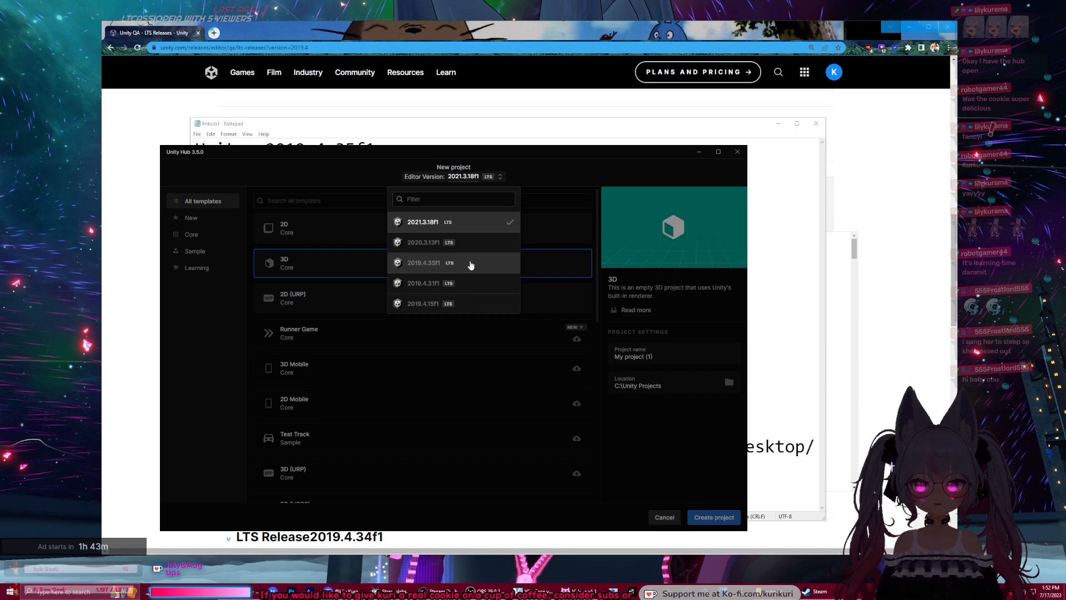
Step: Switch back to the browser and expand the LTS Release 2019.4.35f1 entry to check its Windows editor download
left_click(834, 259)
scroll(834, 259, "down", 5)
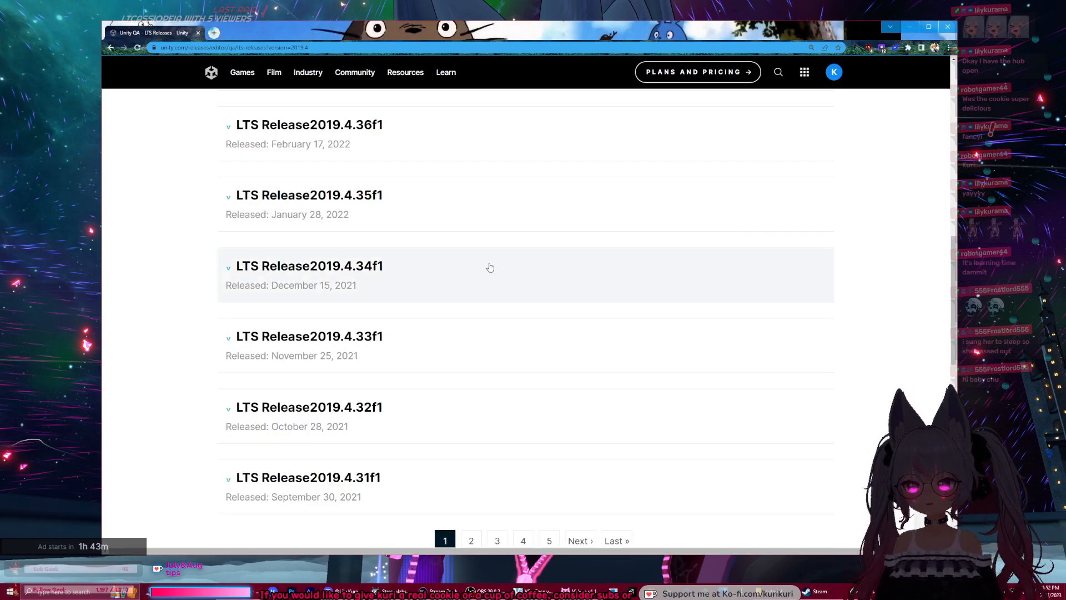
left_click(376, 200)
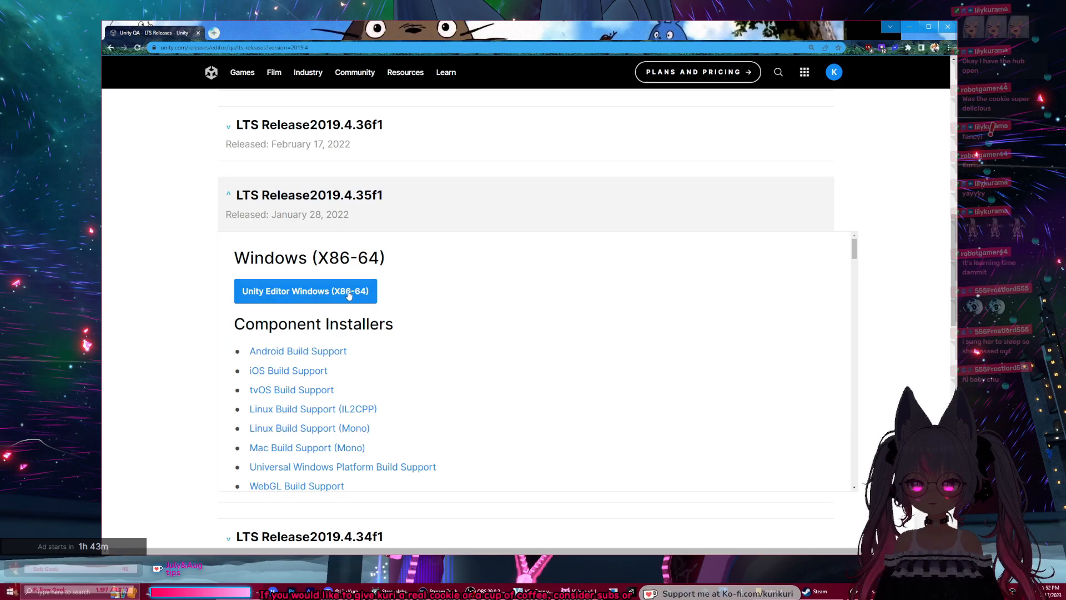
Step: Return to Unity Hub and set the new project's editor version to 2019.4.35f1
key("alt+Tab")
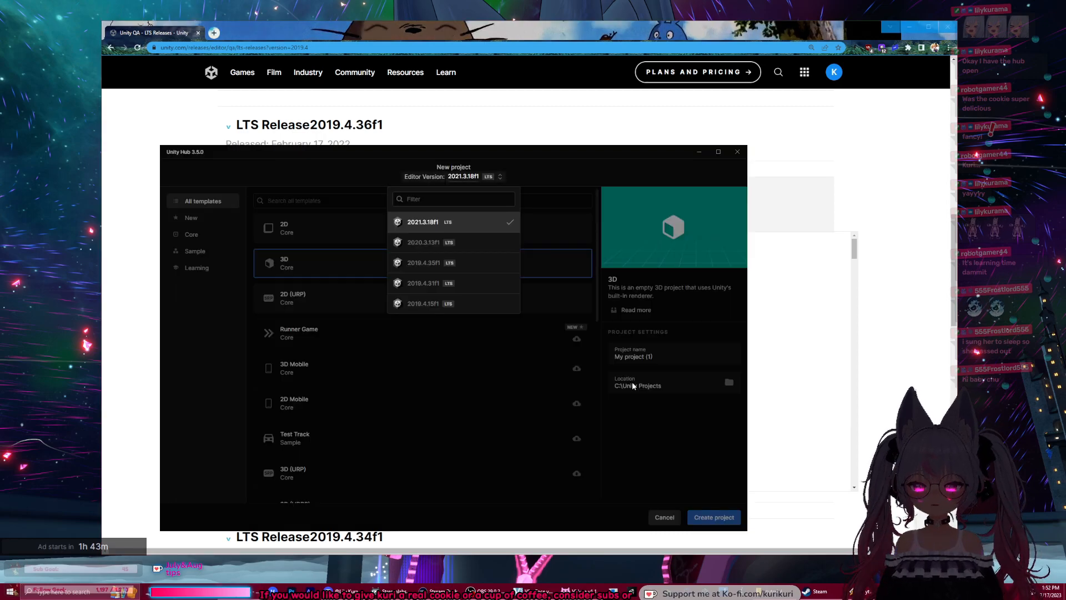
left_click(525, 172)
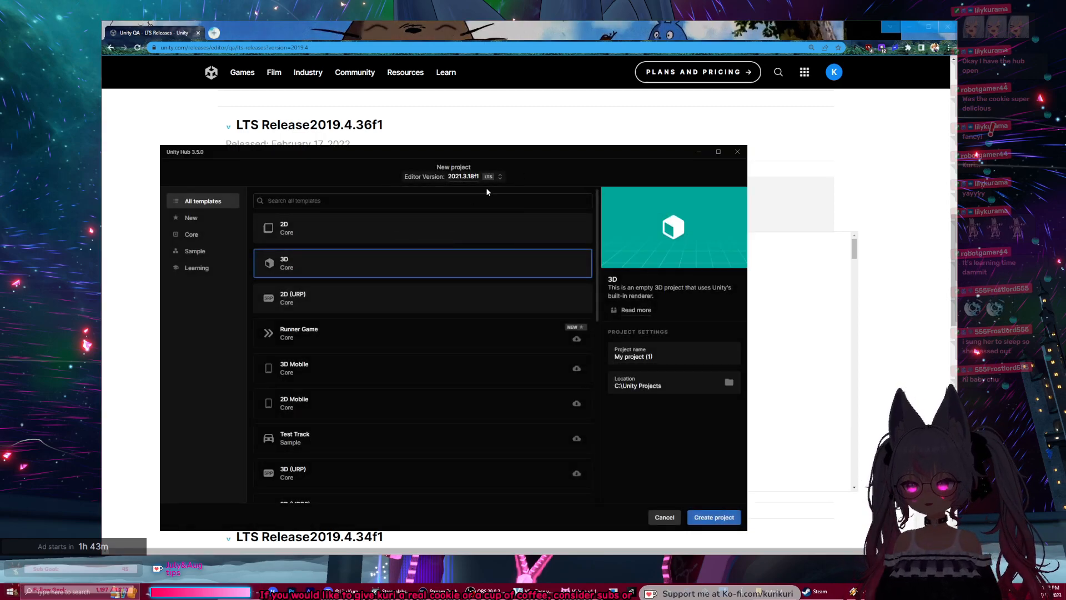
left_click(455, 178)
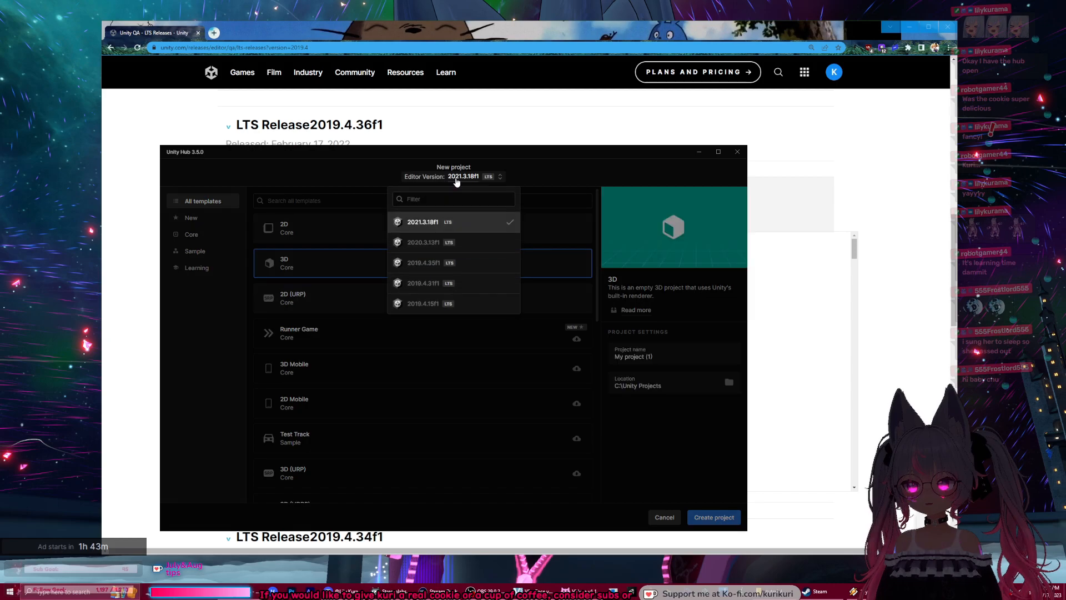
left_click(456, 266)
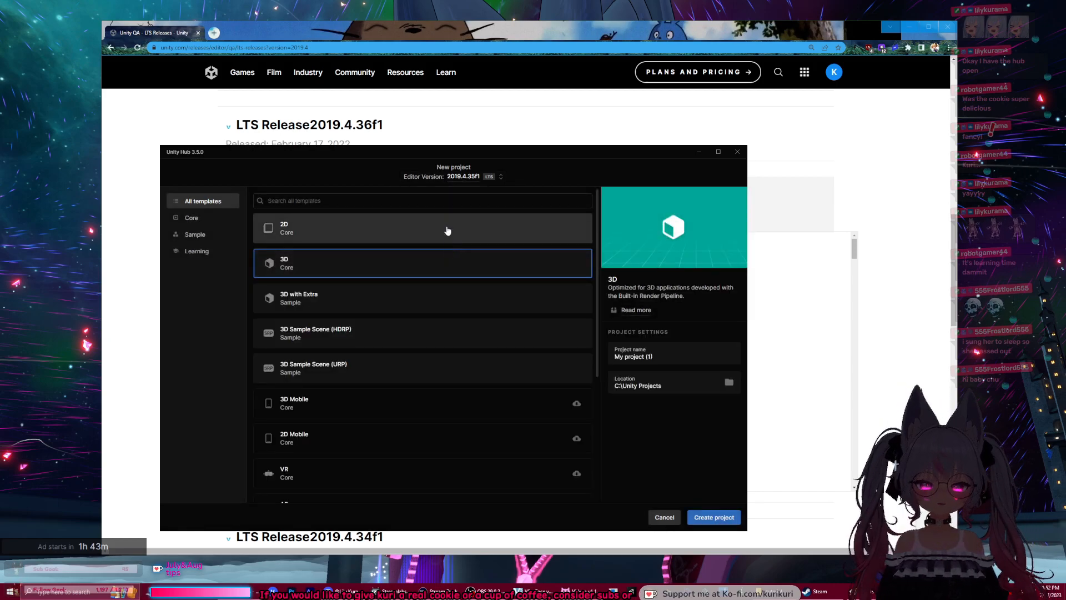
Step: Name the new 3D project AnimTutorial
left_click_drag(657, 356, 596, 361)
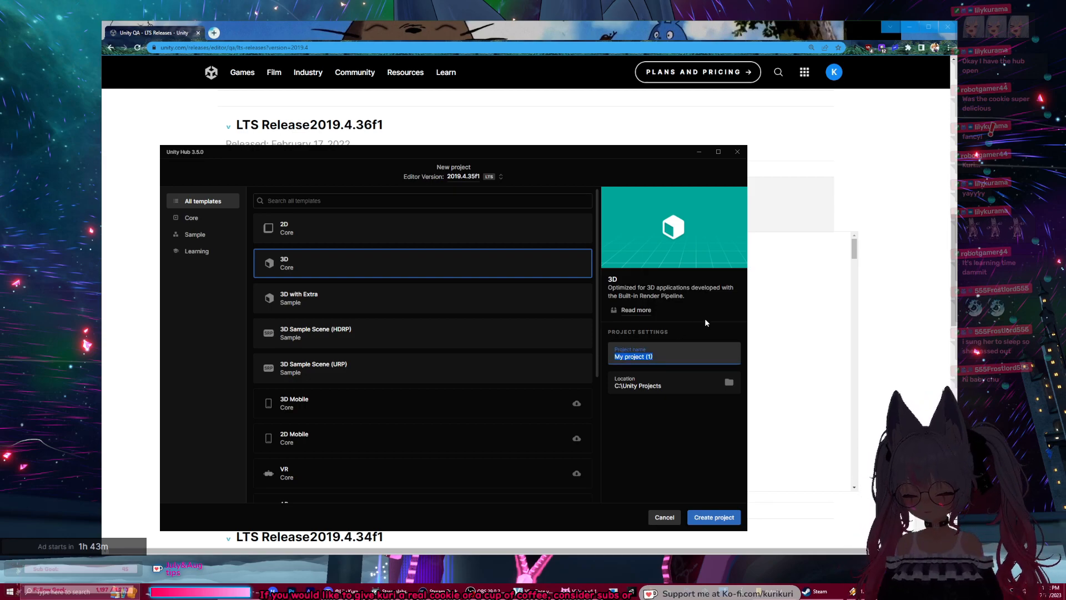
type("Tutorial")
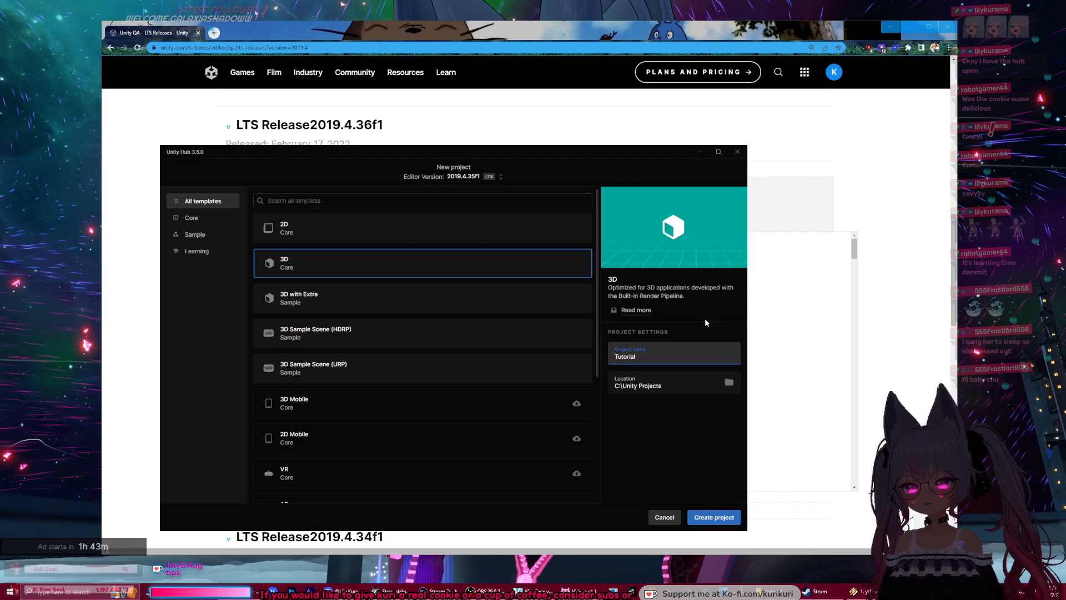
key("ctrl+a")
key("BackSpace")
type("AnimTutoral")
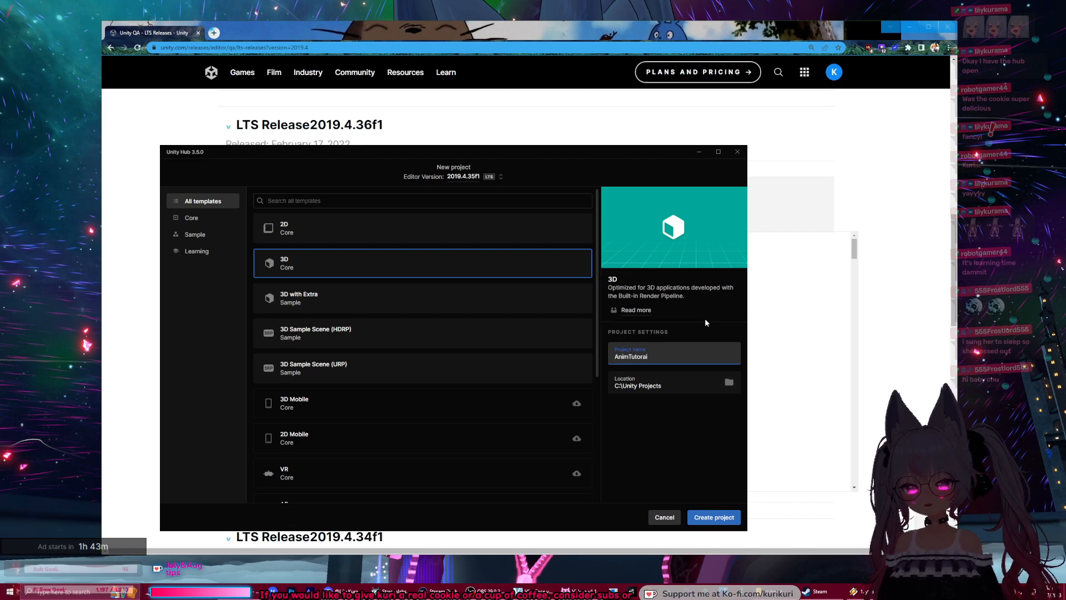
key("BackSpace")
key("BackSpace")
key("BackSpace")
type("rial")
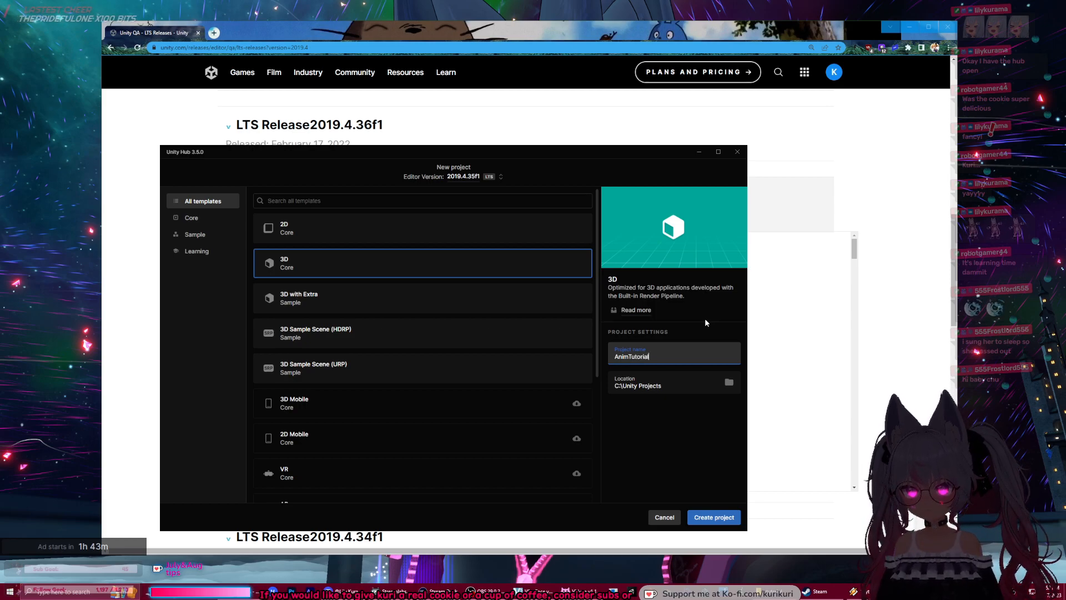
left_click(691, 438)
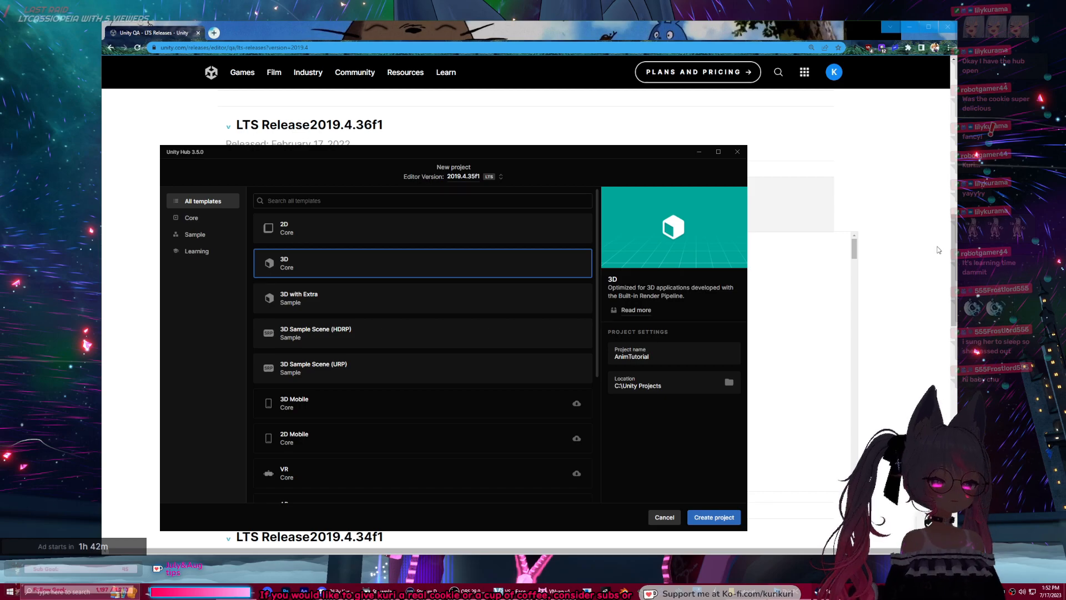
Step: Set the project location to F:\UnityTutorial and create the project
left_click(619, 383)
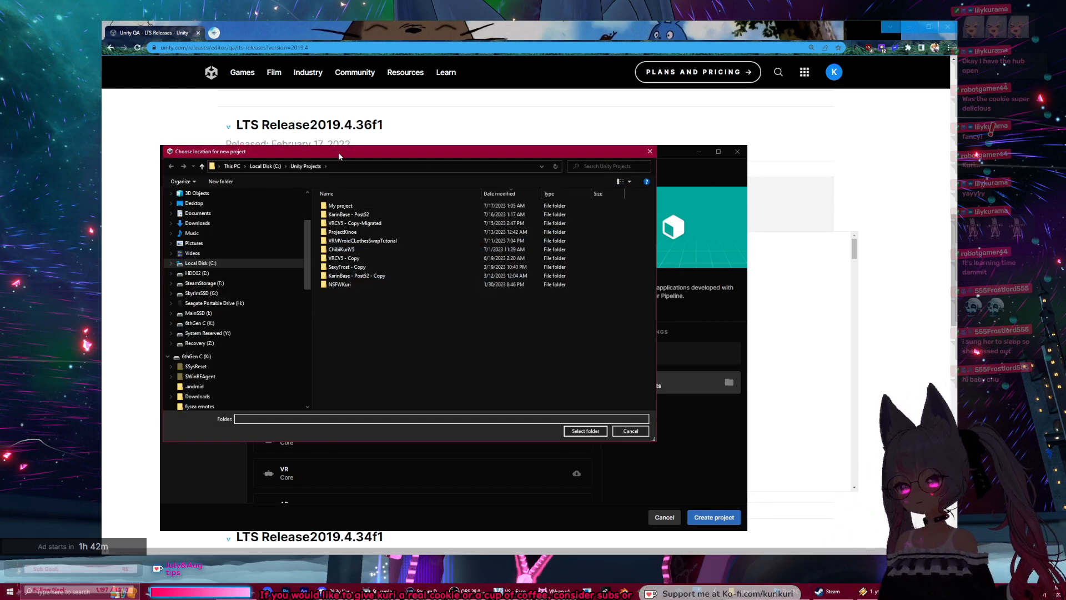
left_click(650, 151)
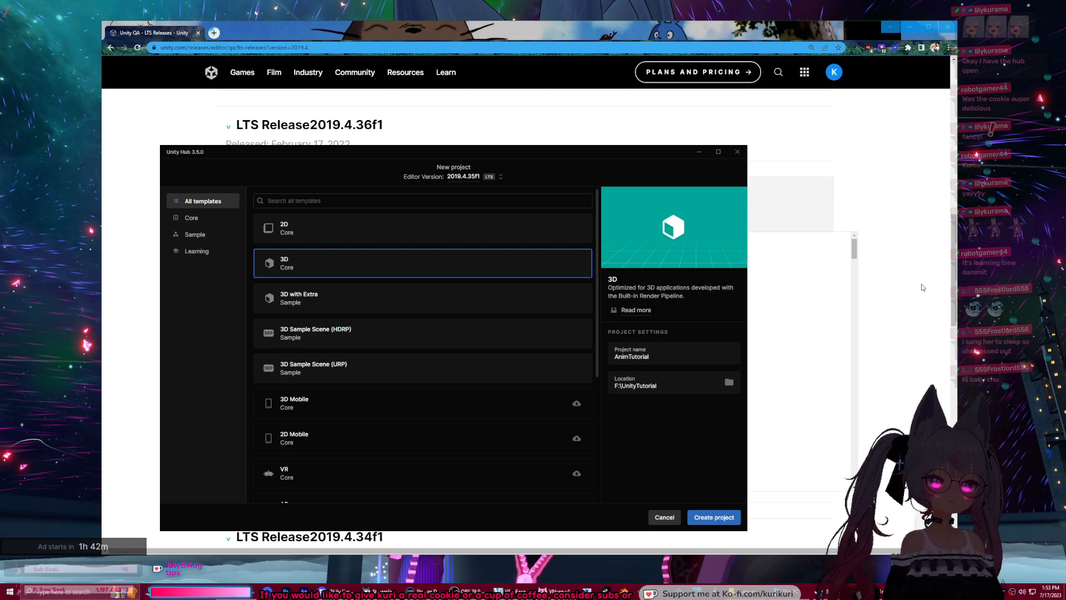
left_click(715, 518)
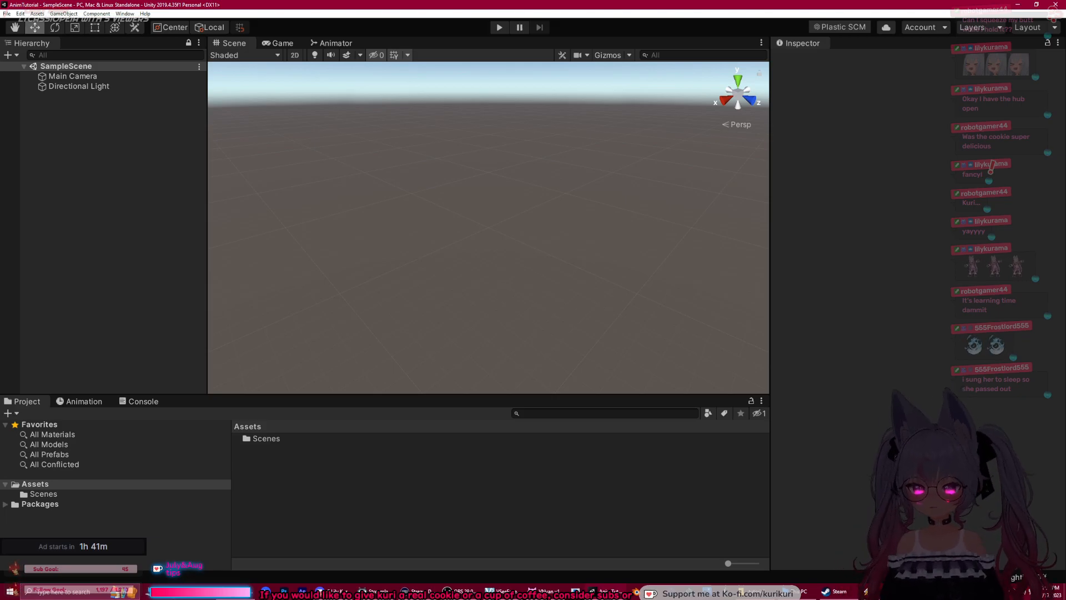
Step: Switch to links.txt in Notepad and review the UniVRM SDK.89 entry with its GitHub link
key("alt+Tab")
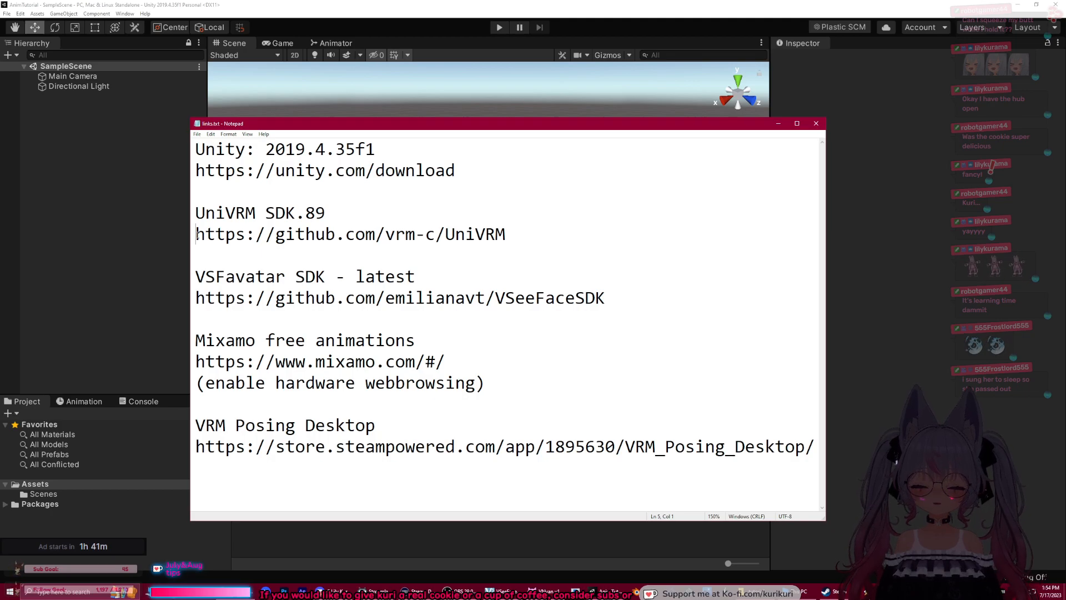
left_click_drag(197, 234, 508, 228)
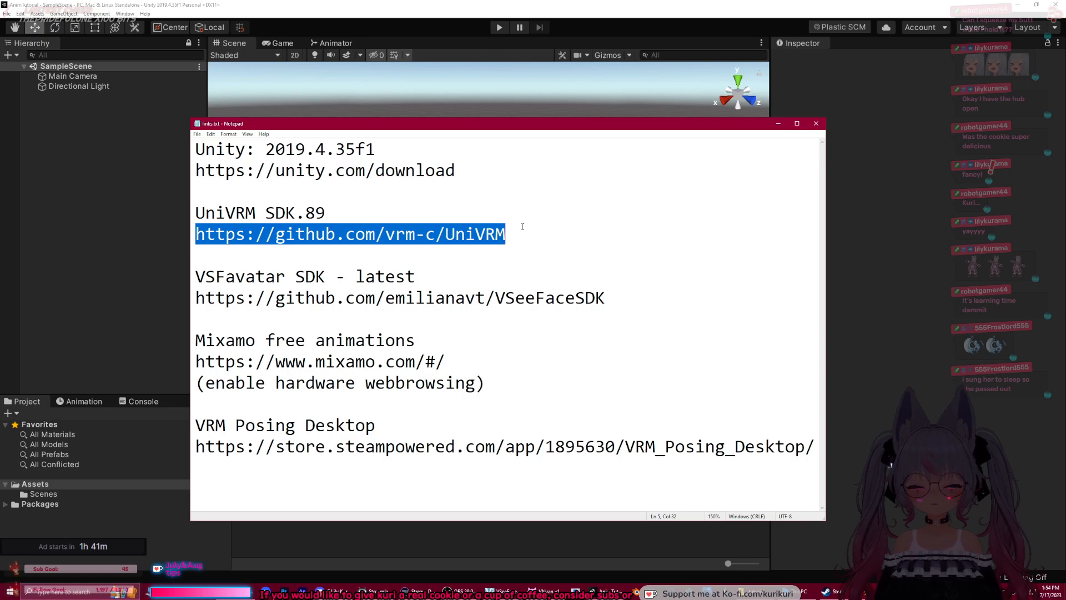
left_click_drag(195, 213, 557, 235)
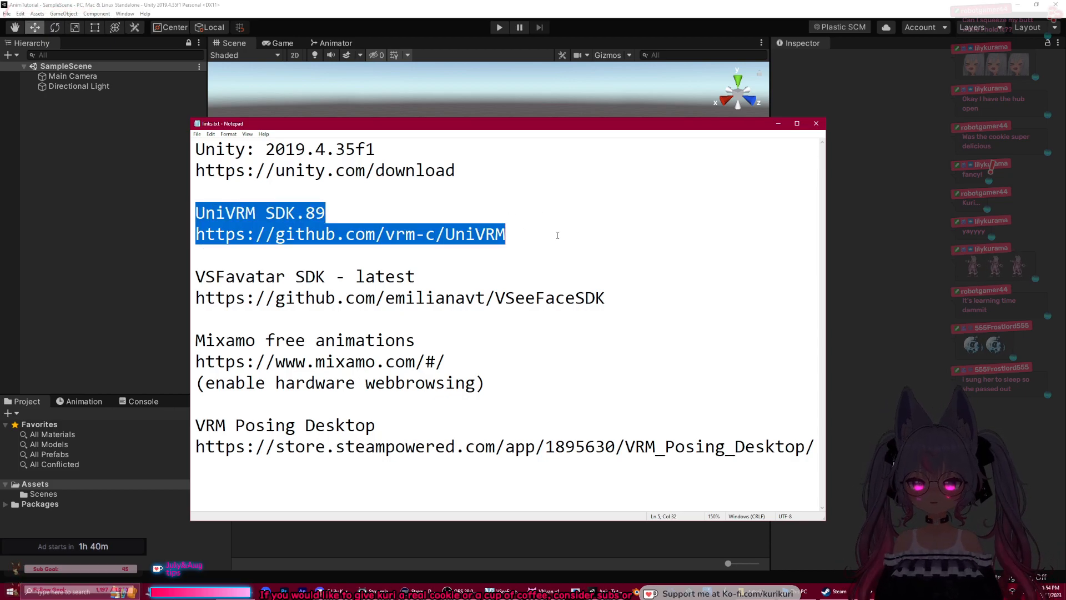
left_click(528, 237)
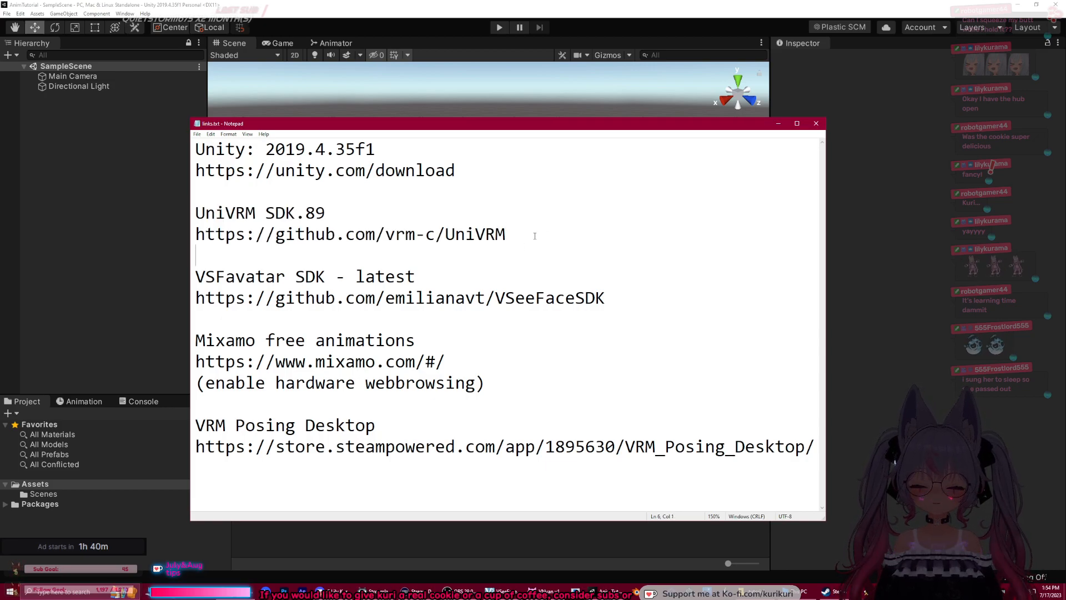
Step: Copy the UniVRM GitHub link from links.txt and open it in Chrome
left_click(343, 233)
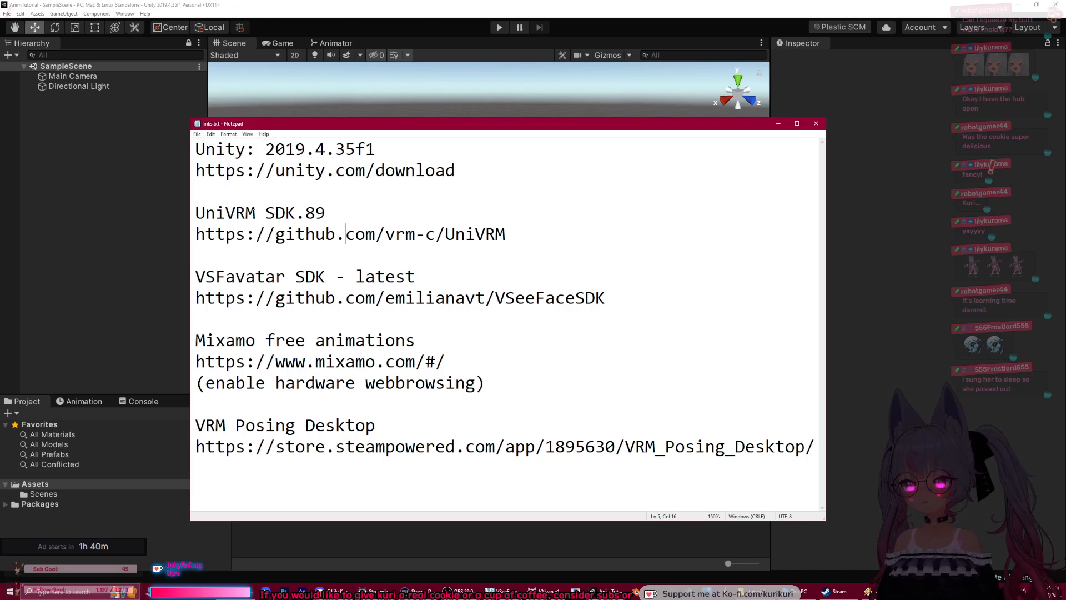
left_click_drag(194, 234, 526, 223)
key("ctrl+c")
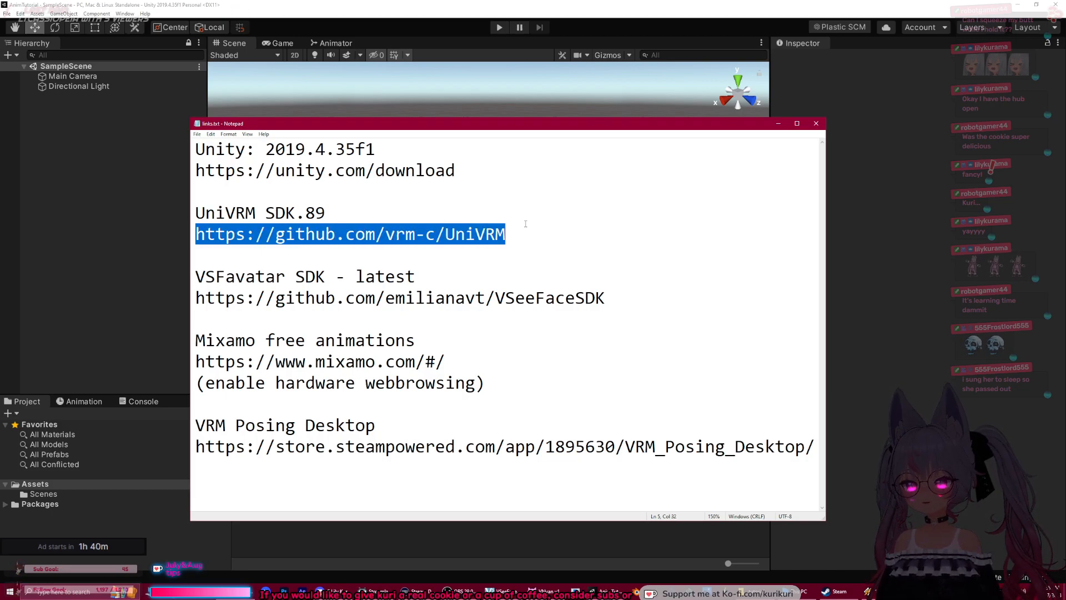
left_click(250, 592)
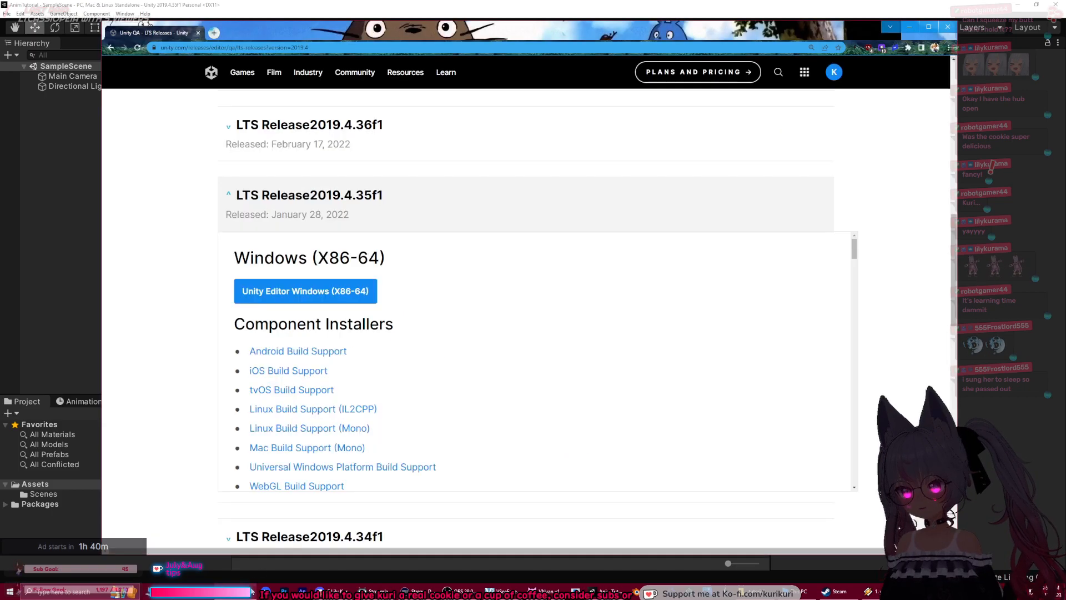
left_click(410, 47)
key("ctrl+v")
key("Return")
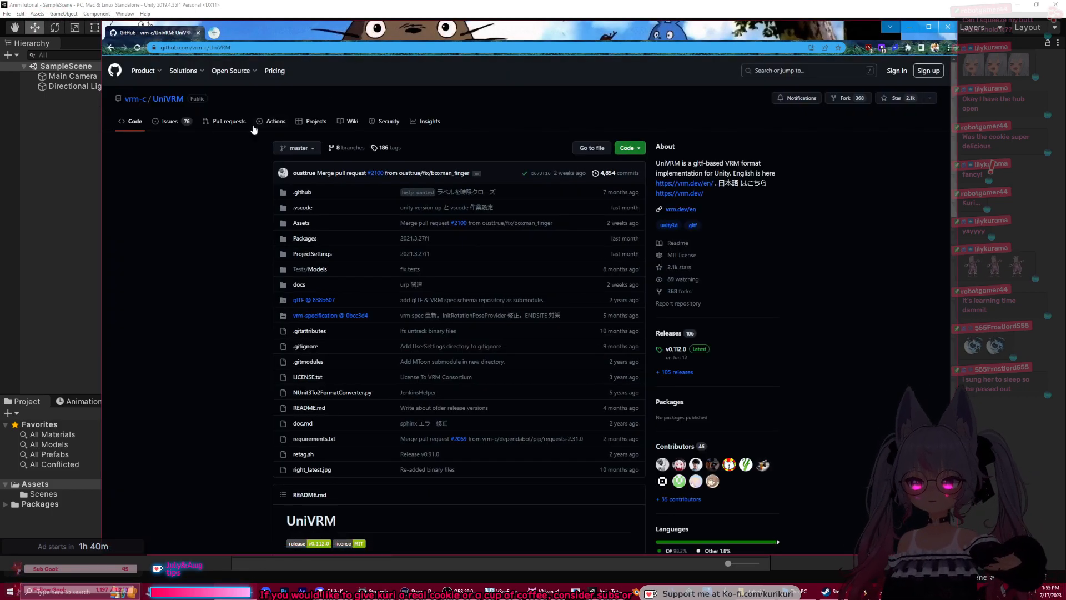
left_click(170, 103)
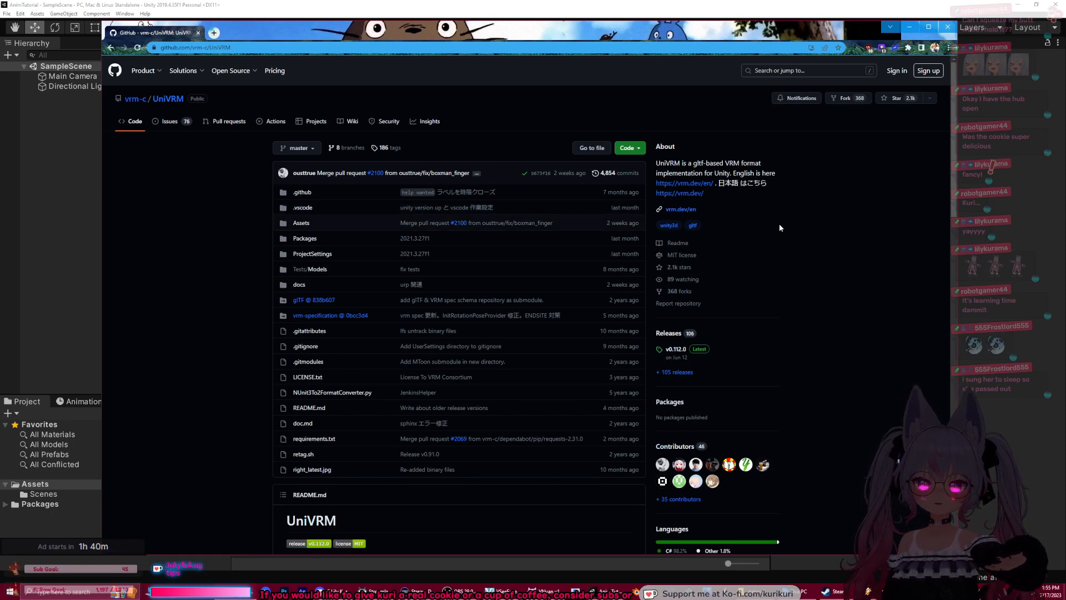
Step: Check the required UniVRM SDK version and its link in links.txt, then return to the UniVRM repository page
key("alt+Tab")
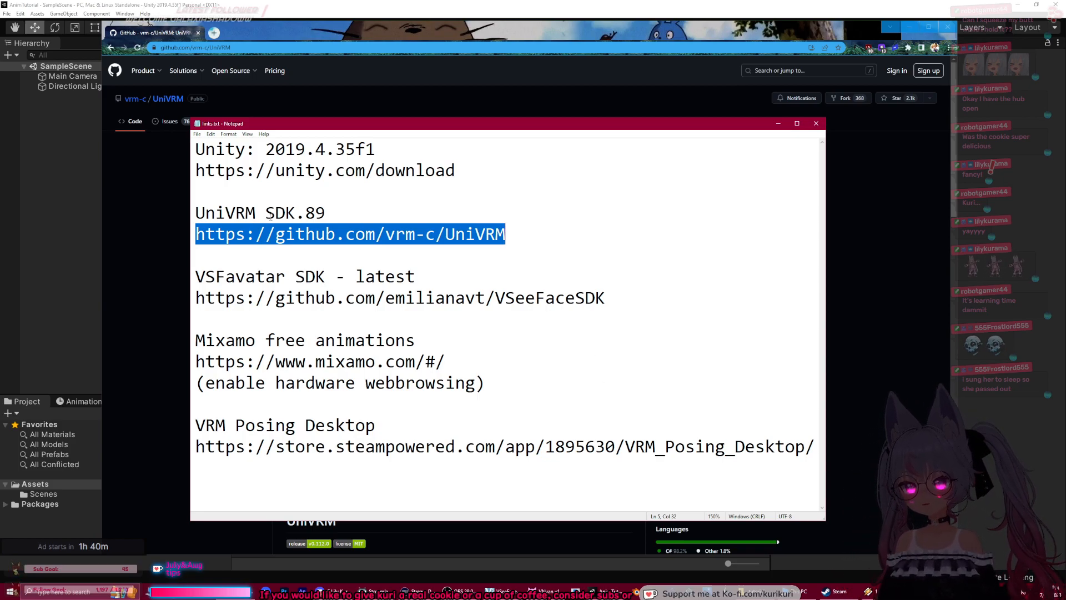
left_click(316, 213)
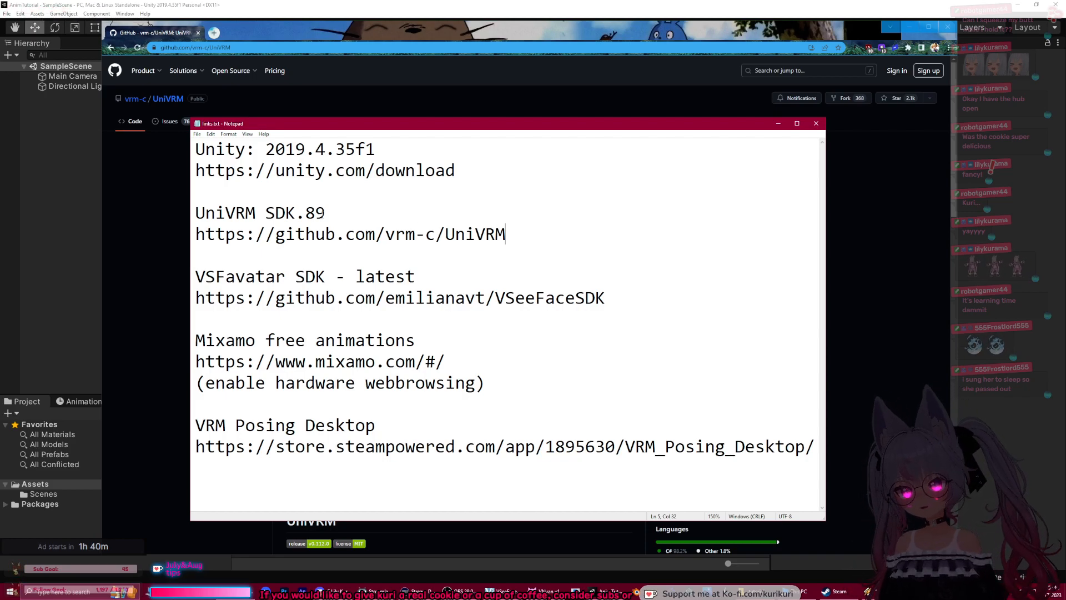
left_click_drag(327, 213, 302, 214)
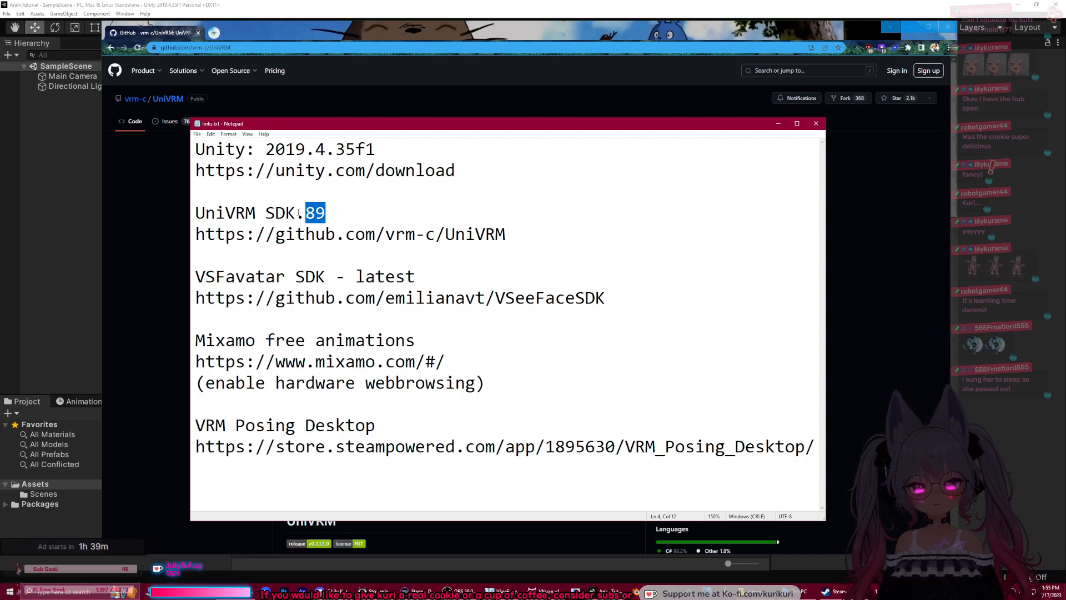
left_click(298, 213)
left_click_drag(325, 213, 266, 213)
left_click_drag(505, 234, 196, 234)
left_click(118, 217)
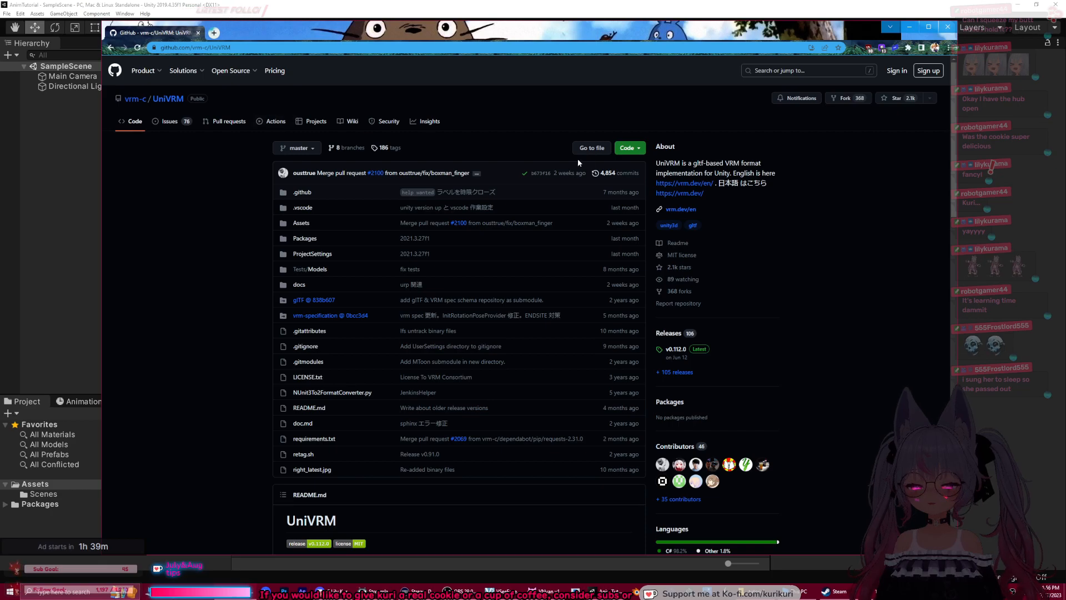
Step: Open the UniVRM releases and find version v0.89.0 on page 4 of the list
left_click(671, 333)
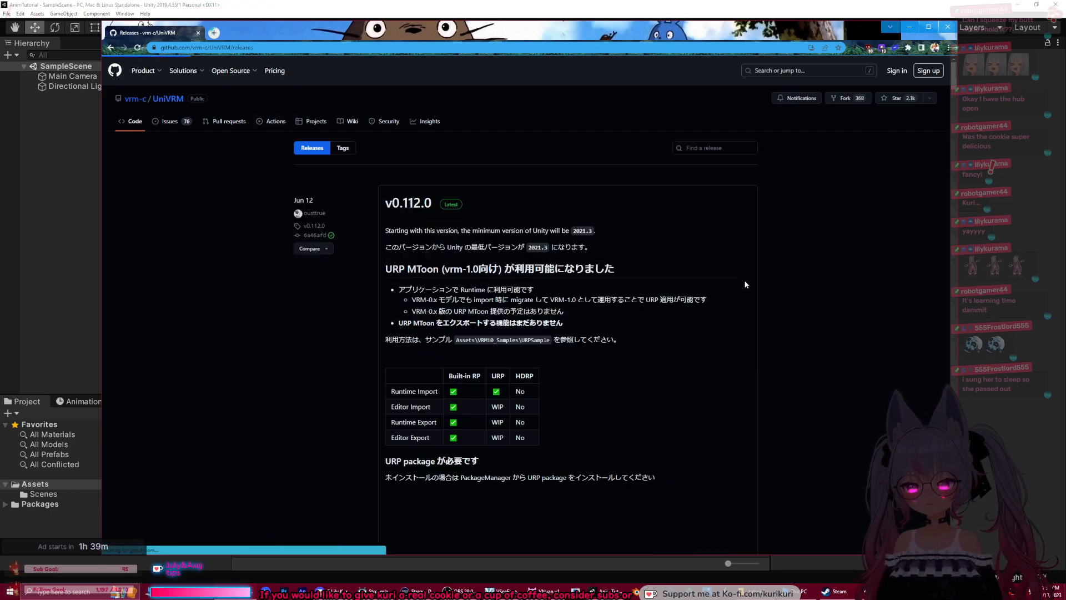
scroll(712, 177, "down", 5)
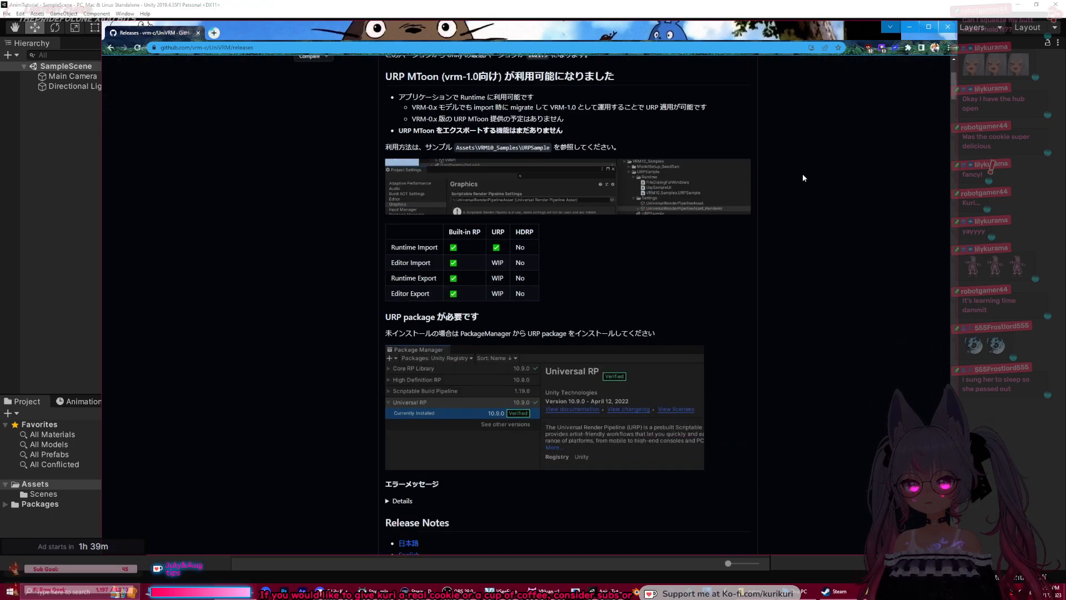
scroll(945, 183, "down", 10)
scroll(944, 183, "down", 20)
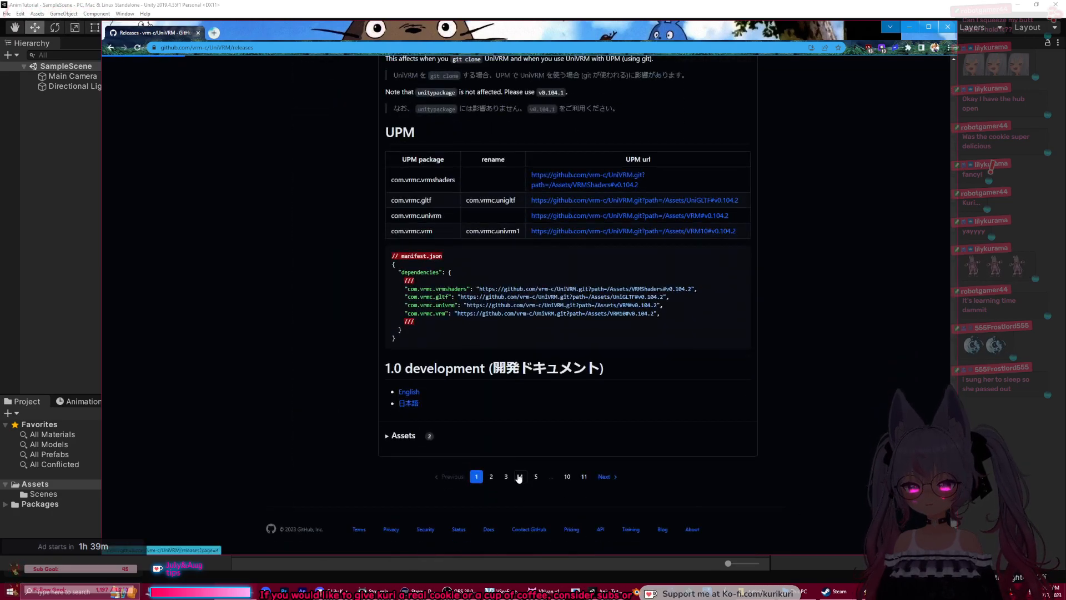
left_click(520, 477)
scroll(569, 358, "down", 5)
scroll(578, 362, "down", 13)
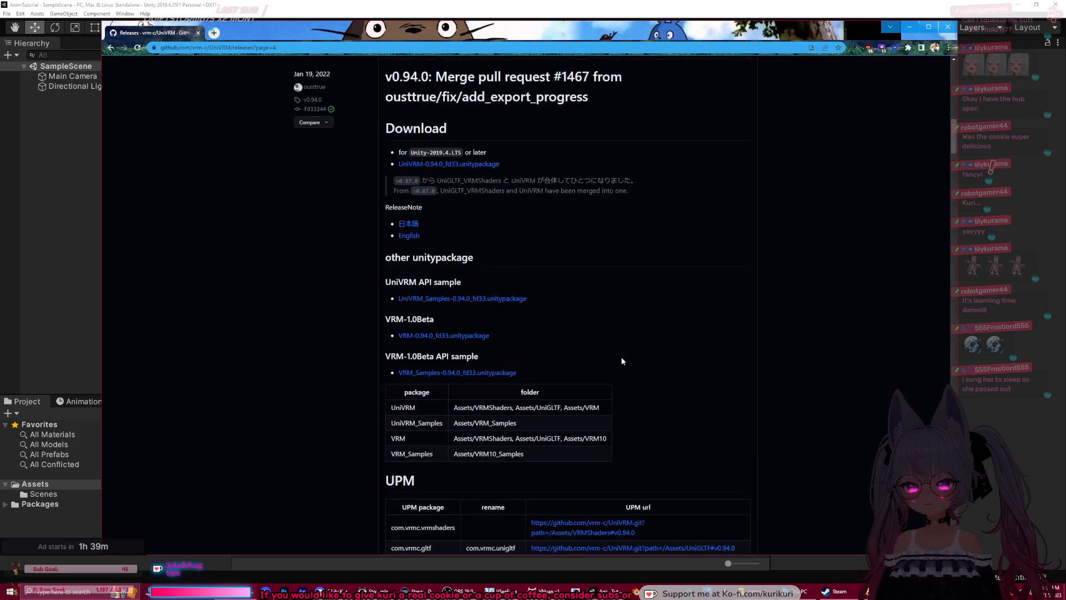
left_click_drag(954, 148, 933, 375)
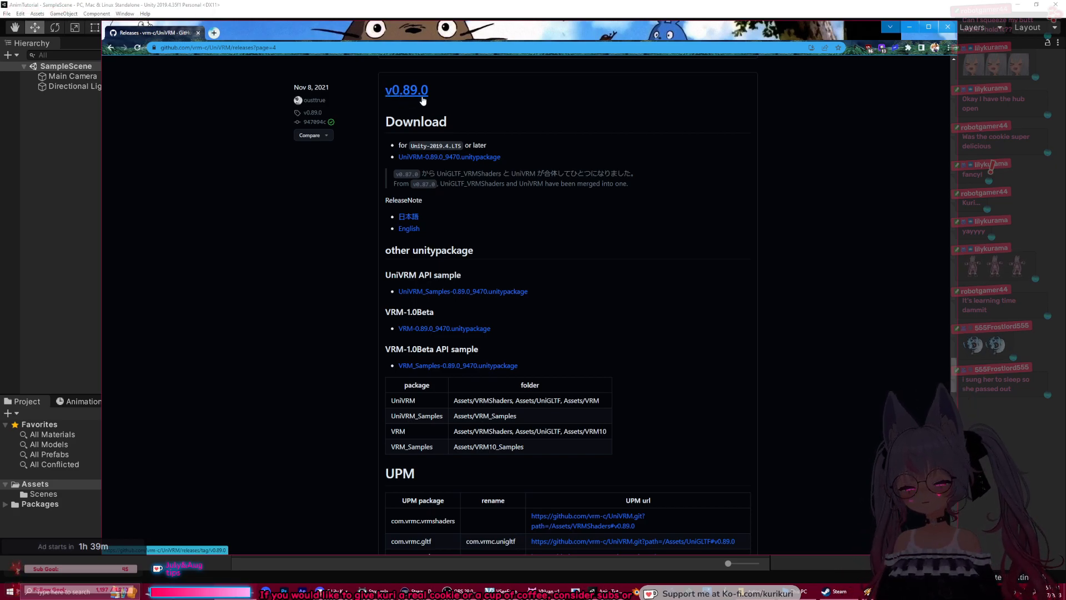
Step: Expand the Assets list of the v0.89.0 release to show its unitypackage downloads
scroll(494, 109, "down", 1)
scroll(516, 157, "down", 6)
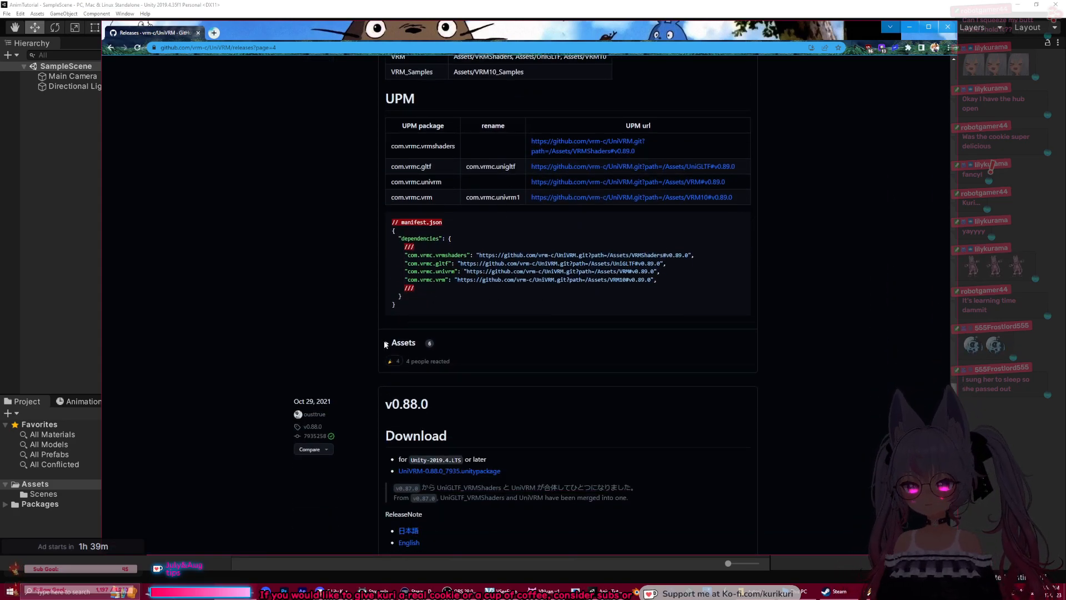
left_click(385, 344)
scroll(336, 331, "down", 2)
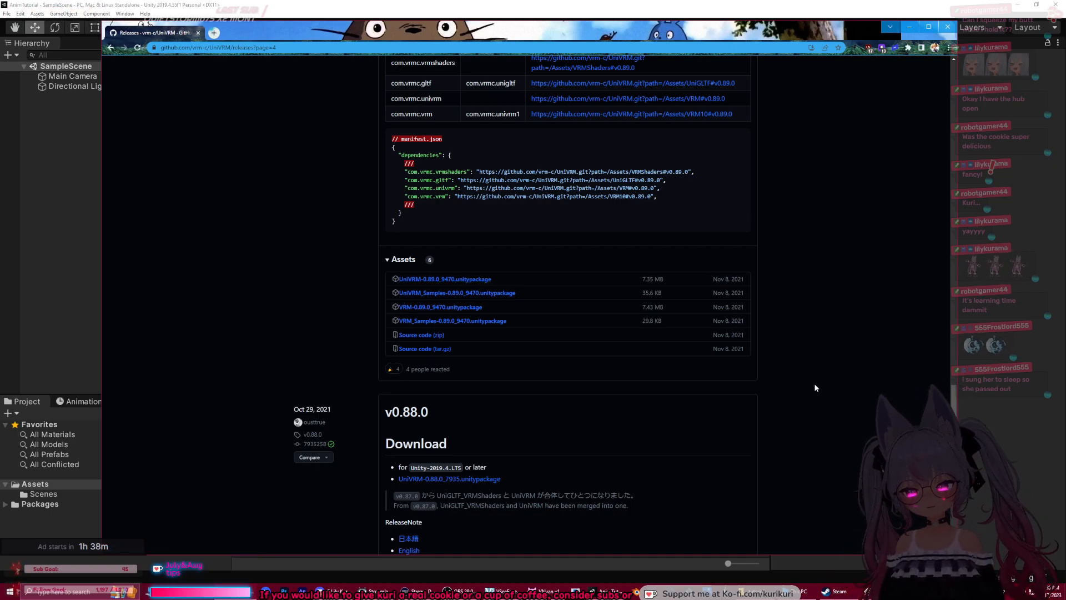
Step: Switch back to links.txt in Notepad and copy the VSeeFaceSDK GitHub link under VSFavatar SDK - latest
key("alt+Tab")
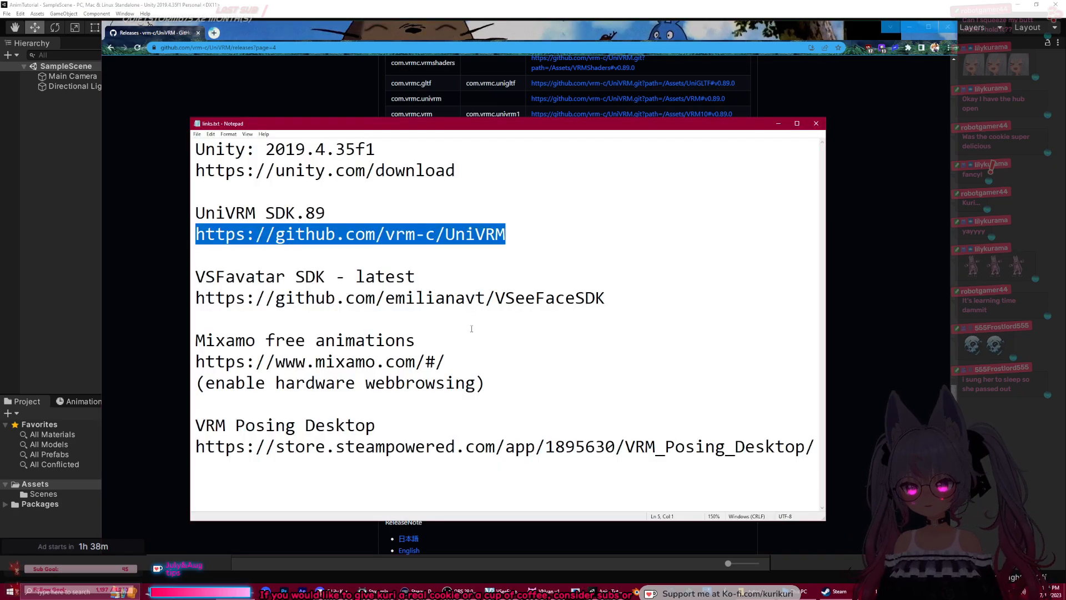
left_click(436, 276)
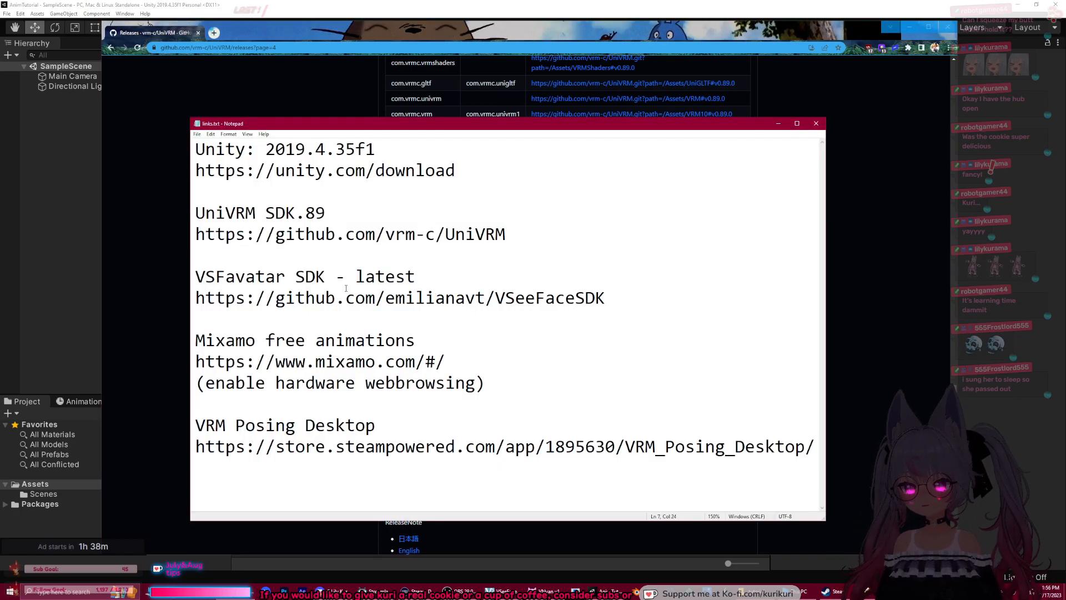
left_click_drag(618, 300, 195, 301)
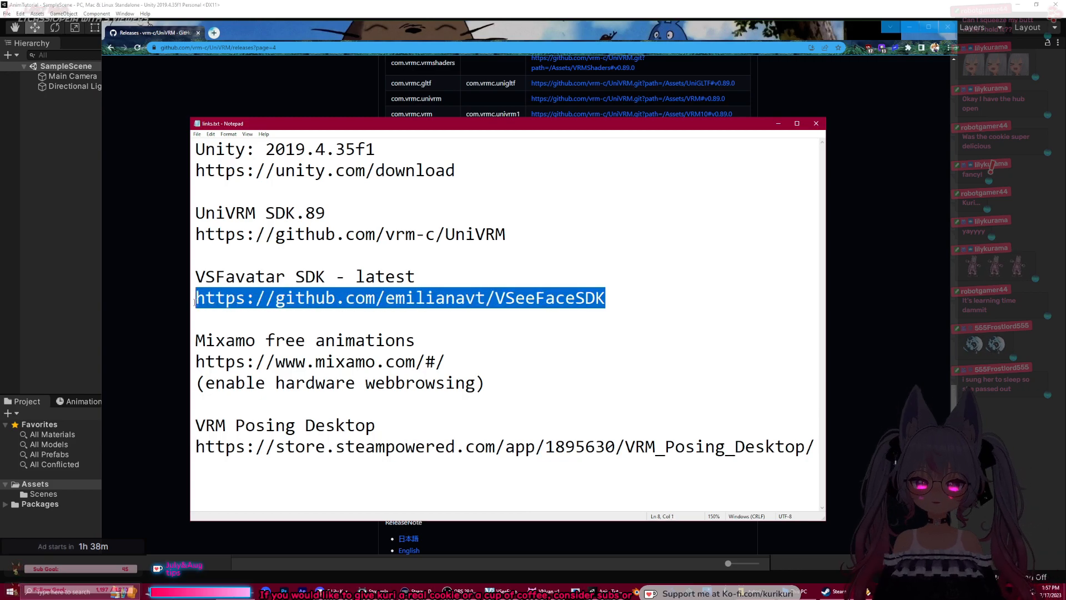
right_click(248, 300)
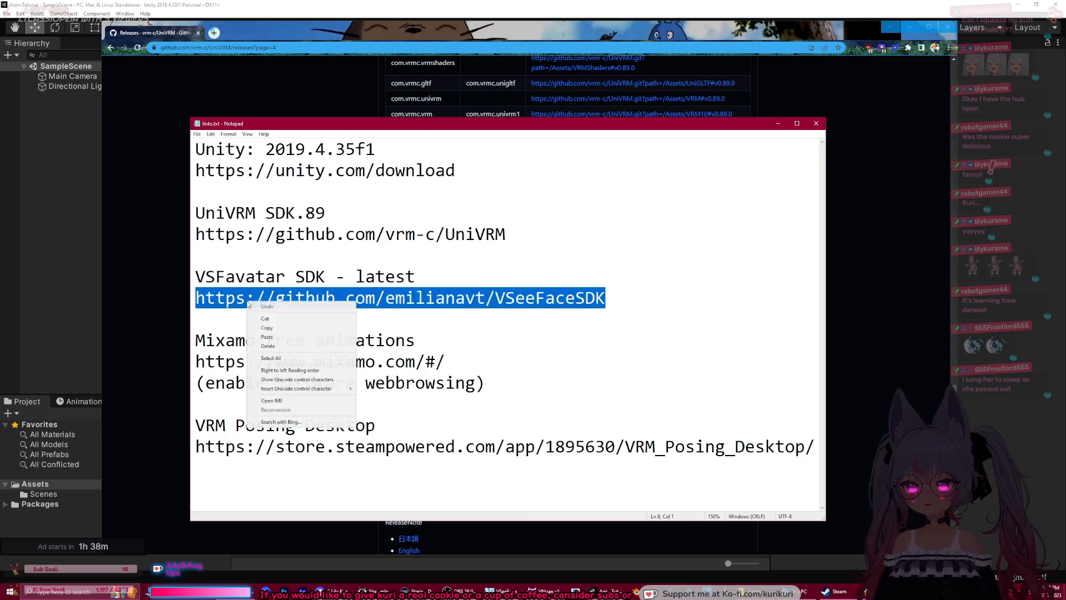
left_click(307, 327)
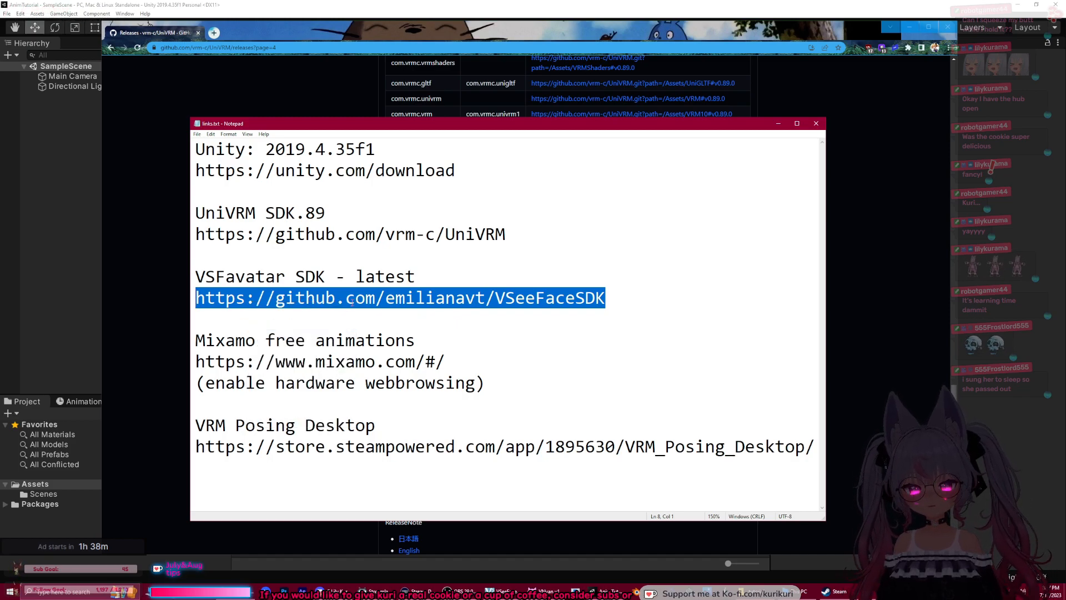
right_click(352, 301)
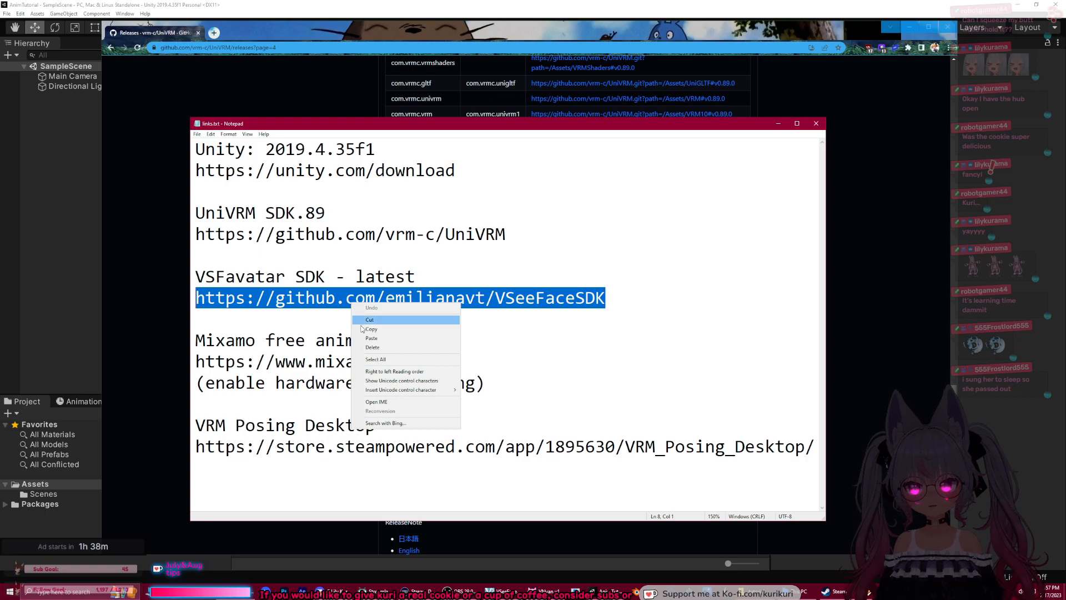
left_click(362, 326)
left_click(599, 295)
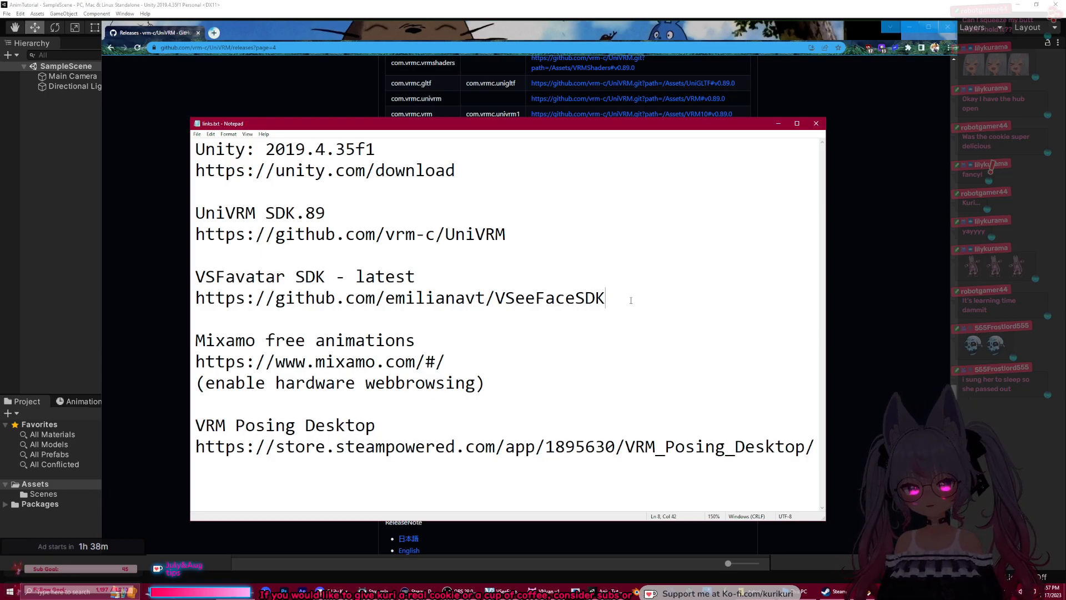
Step: Compare the UniVRM and VSFavatar SDK entries and their links in links.txt
left_click_drag(632, 297, 236, 298)
left_click_drag(506, 234, 197, 235)
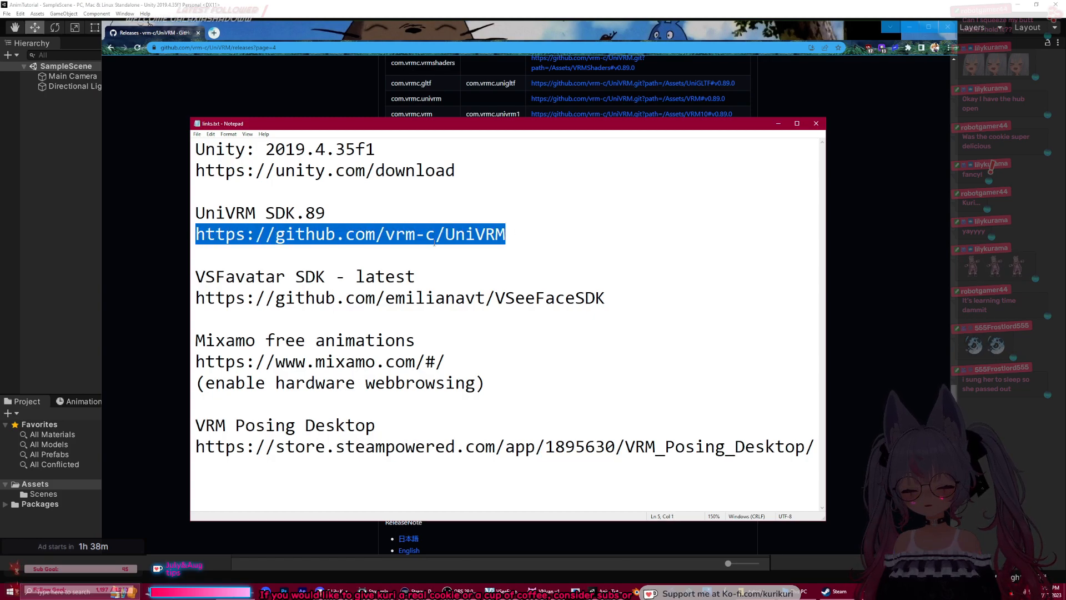
left_click_drag(622, 298, 206, 299)
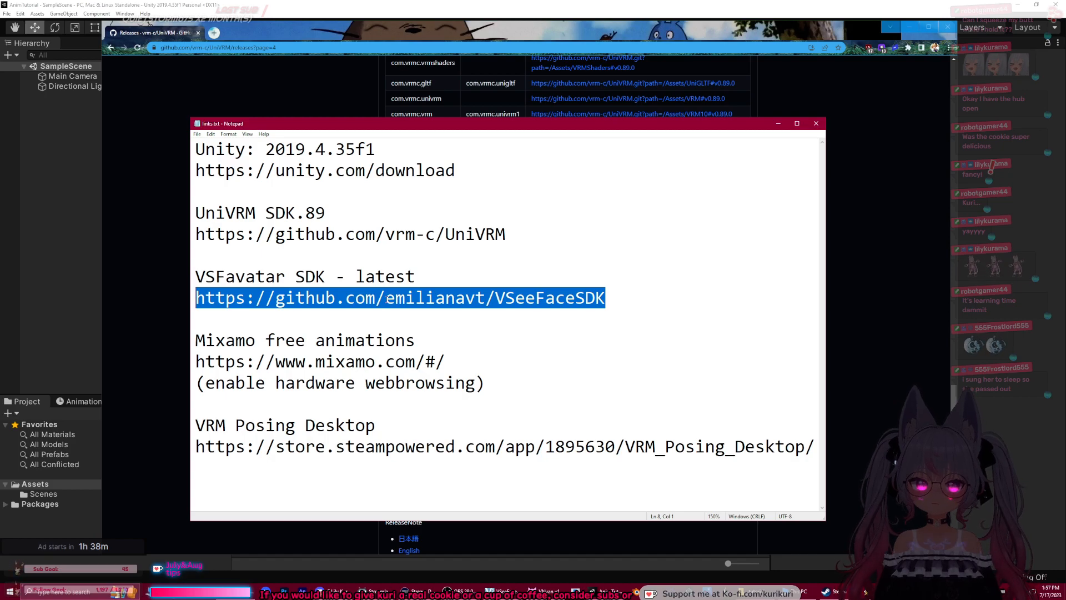
left_click(387, 299)
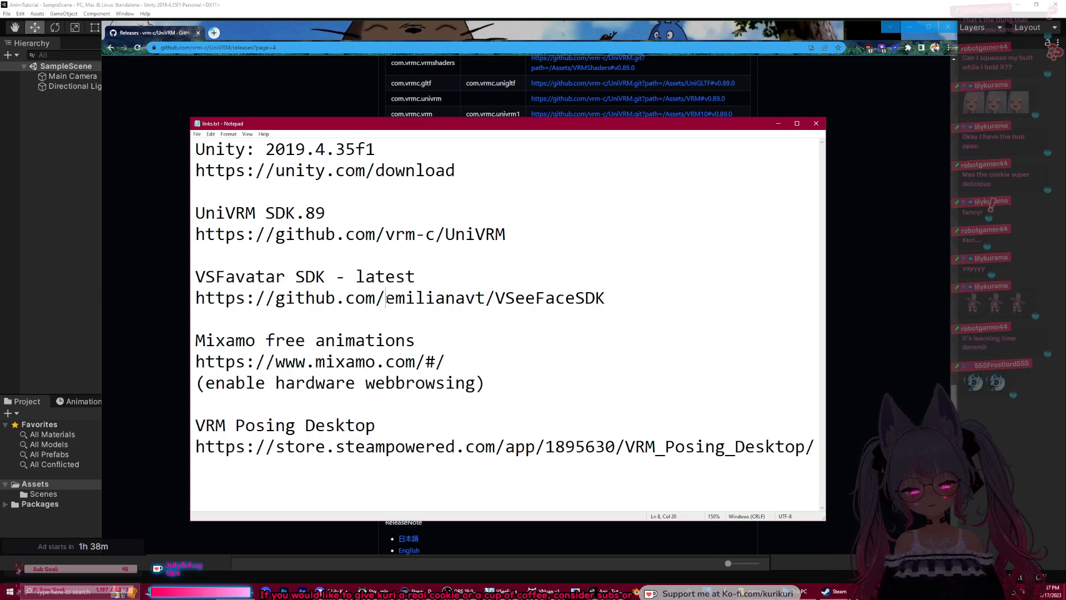
left_click_drag(613, 296, 226, 298)
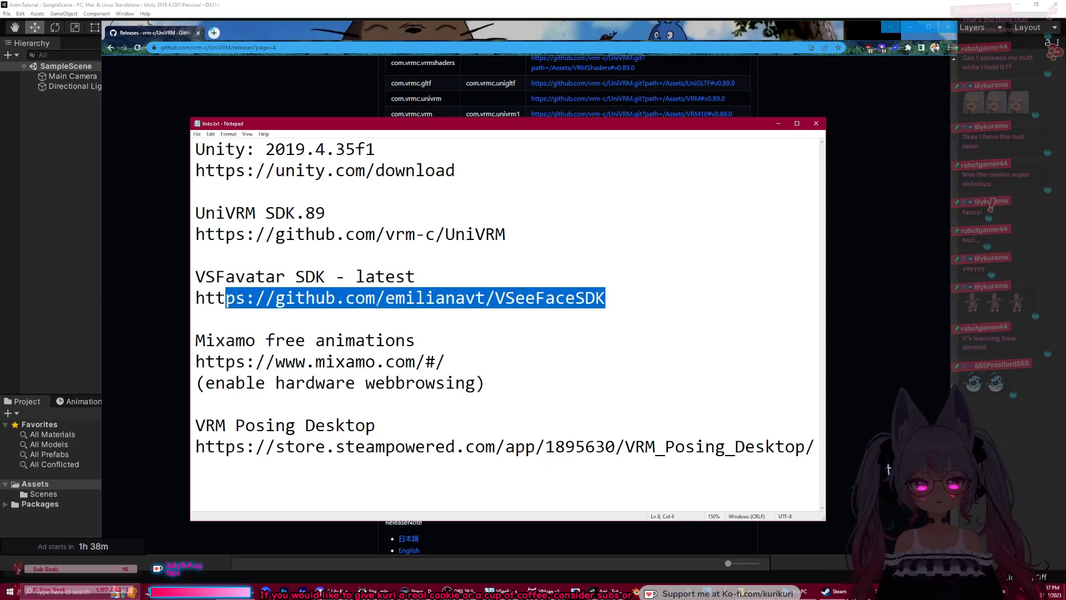
left_click(435, 306)
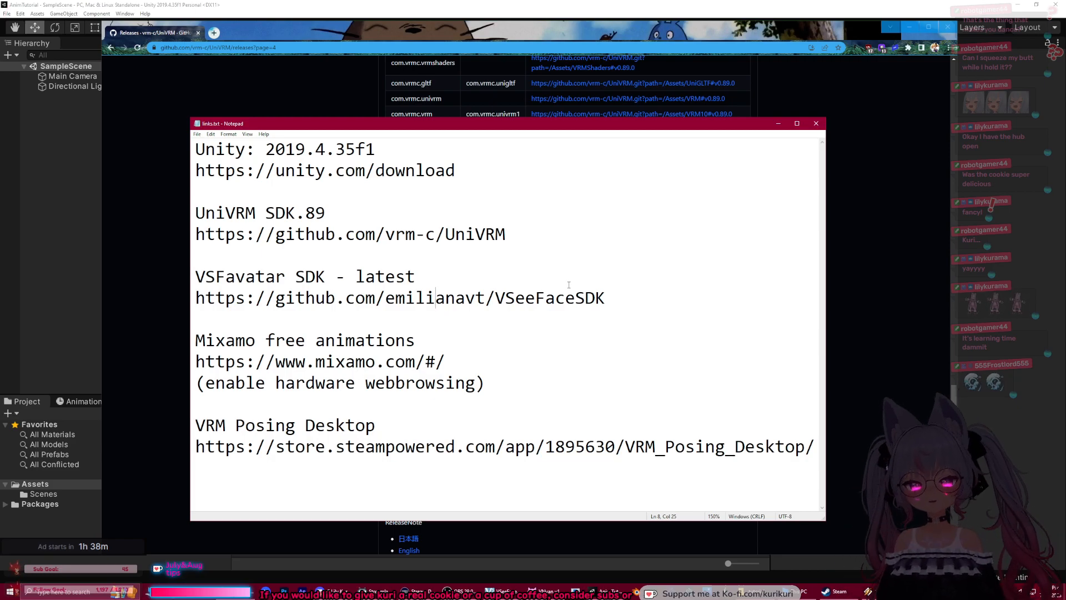
left_click_drag(506, 233, 197, 235)
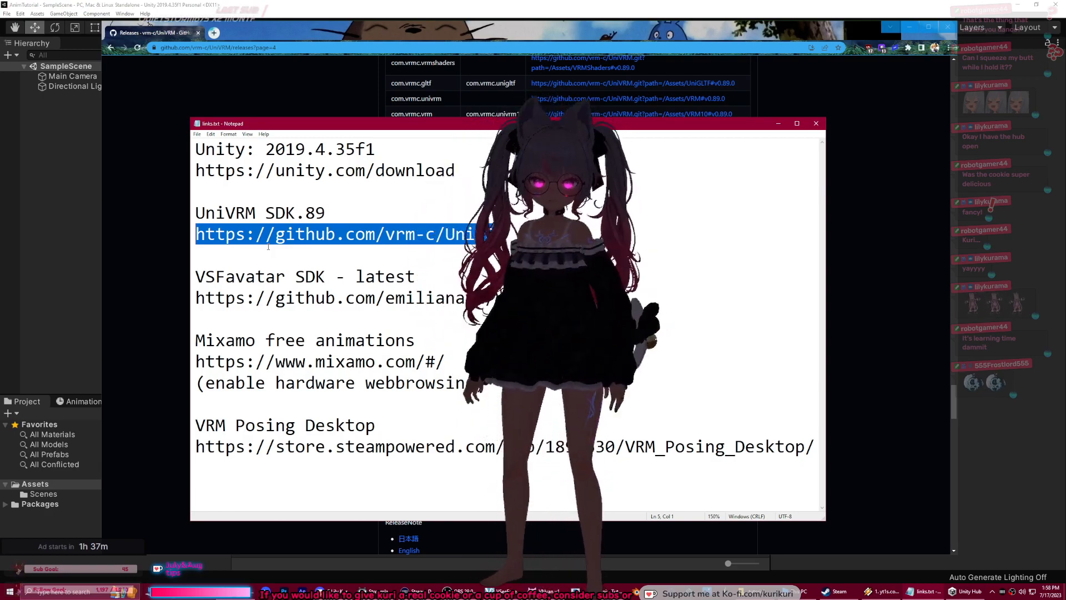
left_click_drag(694, 298, 195, 255)
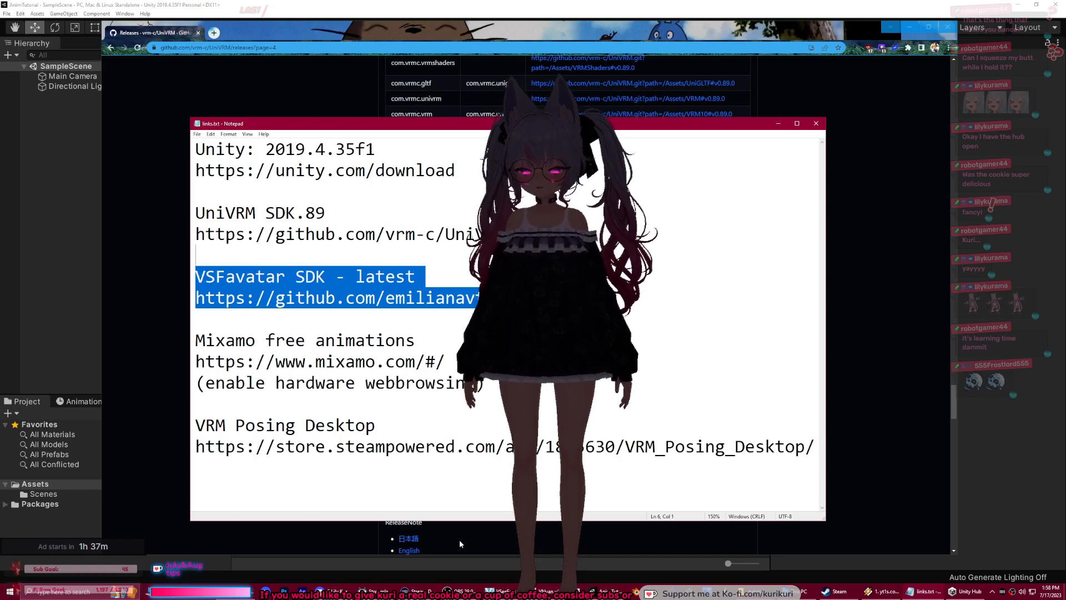
Step: Switch to VNyan, move the avatar back to the lower-right corner of its view, and minimize the window
left_click(545, 591)
middle_click_drag(589, 333, 673, 404)
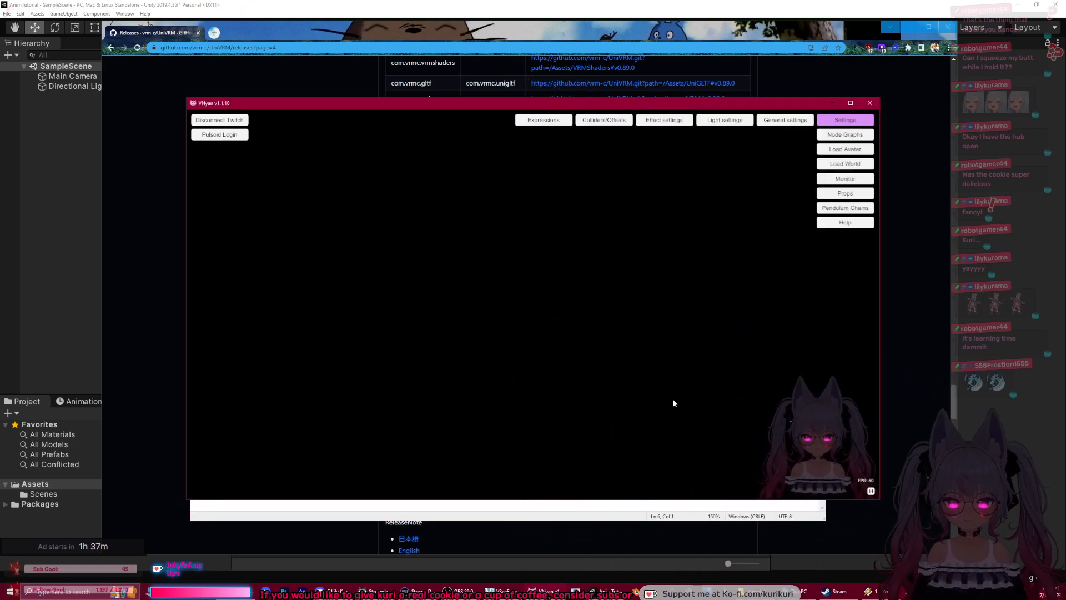
left_click(830, 104)
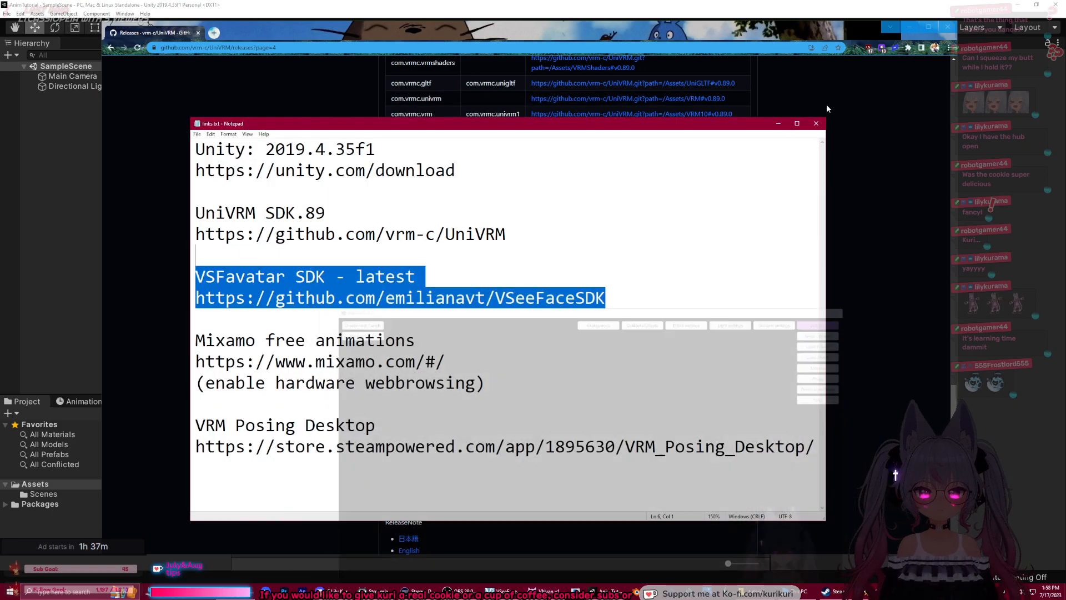
Step: Copy the VSeeFaceSDK GitHub link from links.txt and open it in Chrome
left_click(604, 269)
mouse_move(605, 298)
left_mouse_down()
mouse_move(195, 298)
mouse_move(605, 298)
left_mouse_up()
right_click(573, 288)
left_click(593, 316)
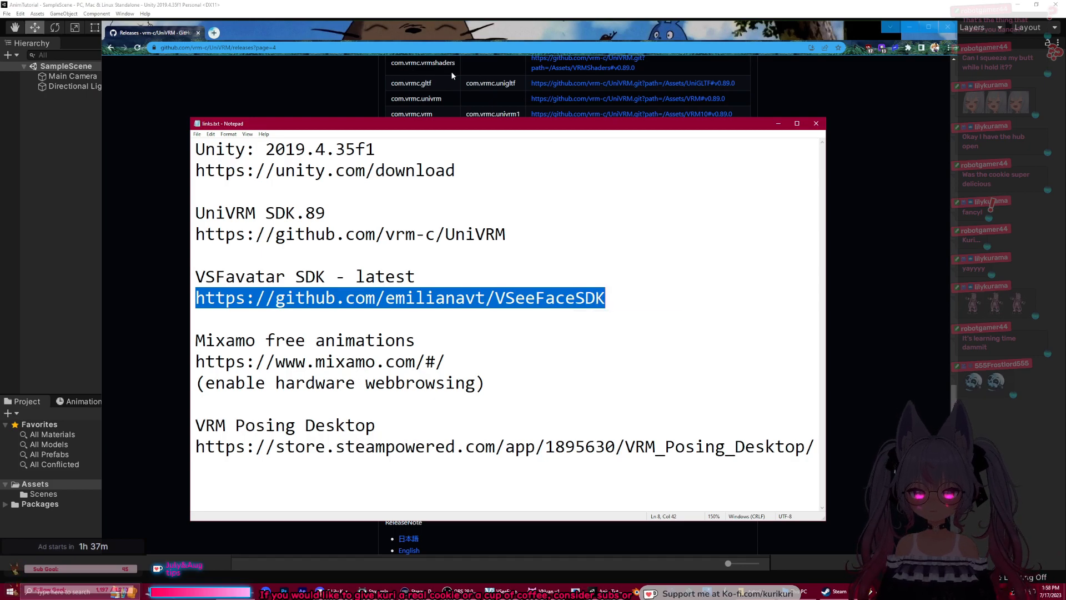
left_click(221, 46)
right_click(210, 47)
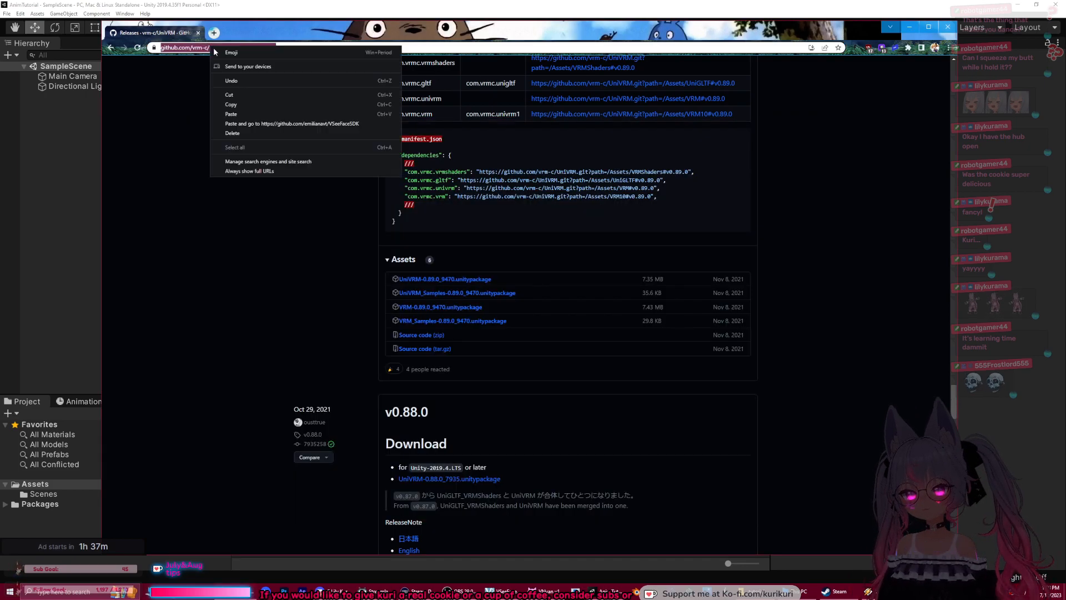
left_click(237, 115)
key("Return")
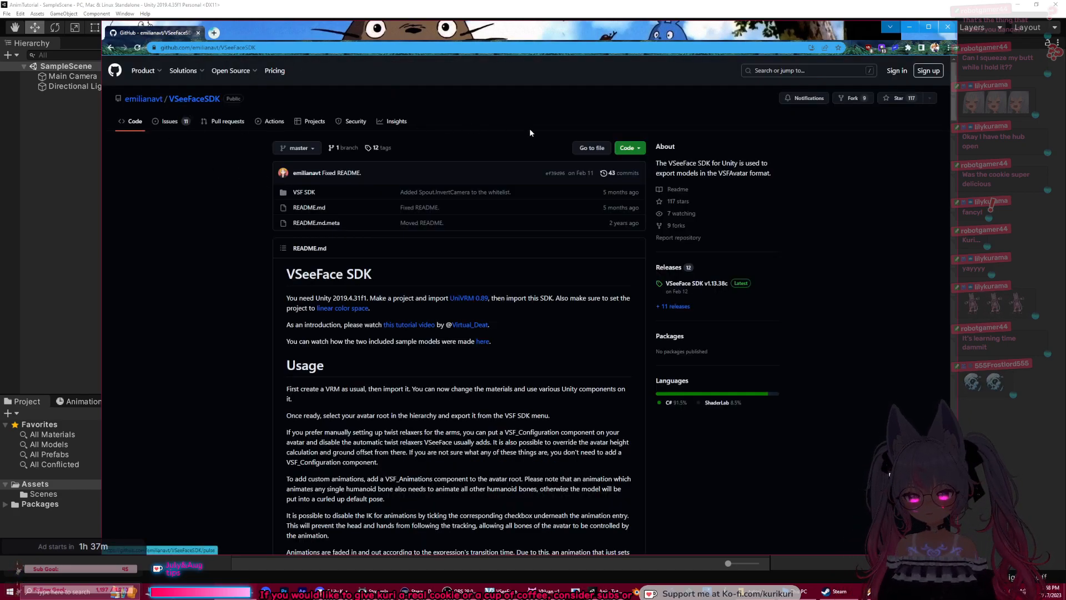
Step: Open the releases page of the VSeeFace SDK repository, and minimize Chrome and links.txt to return to the Unity editor
left_click(669, 268)
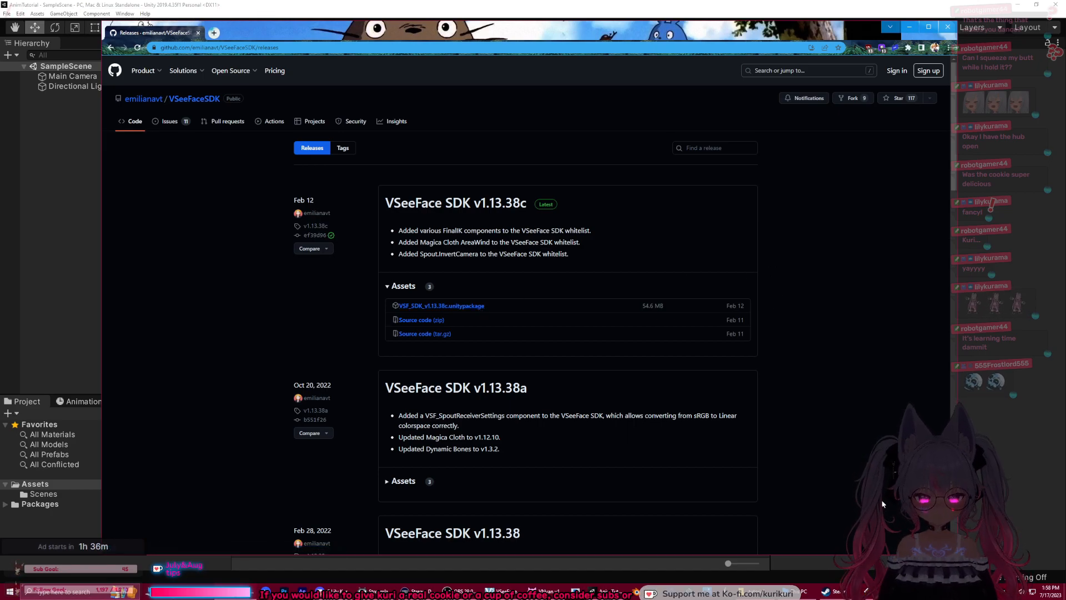
key("alt+Tab")
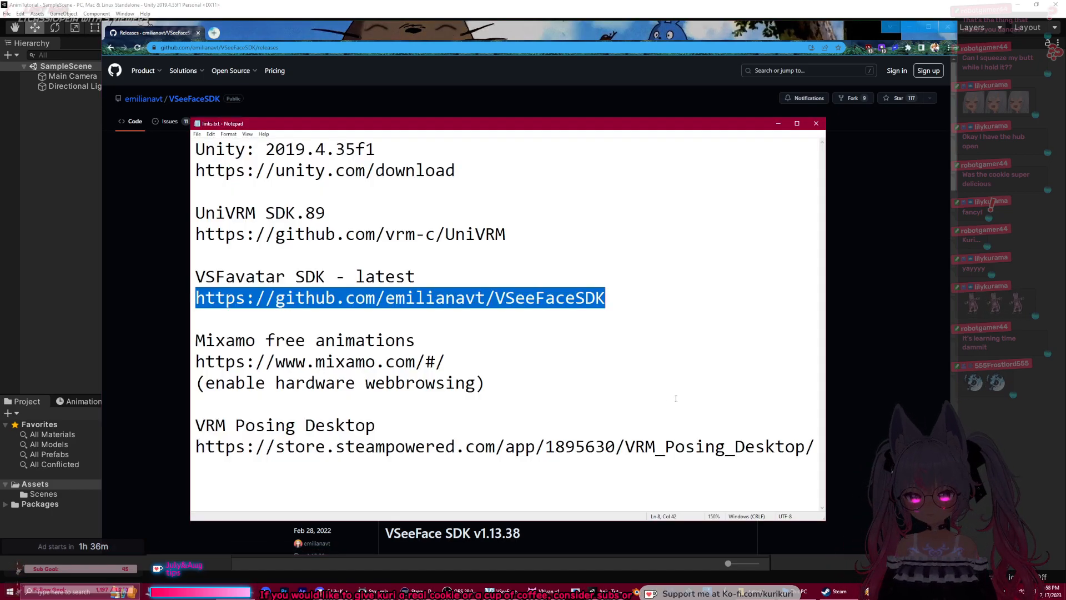
left_click(903, 418)
left_click(909, 26)
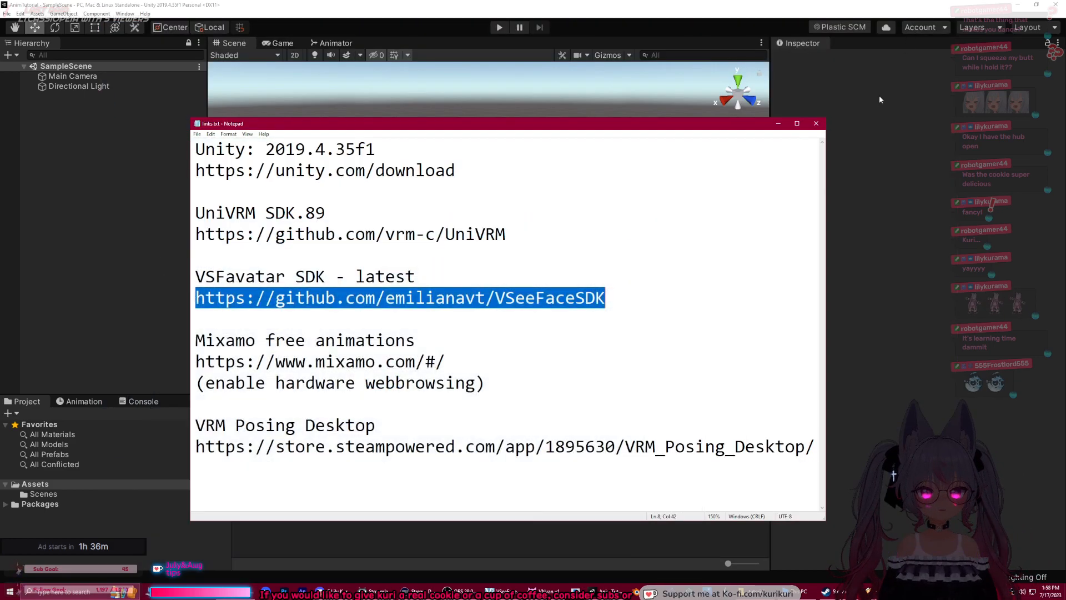
left_click(778, 123)
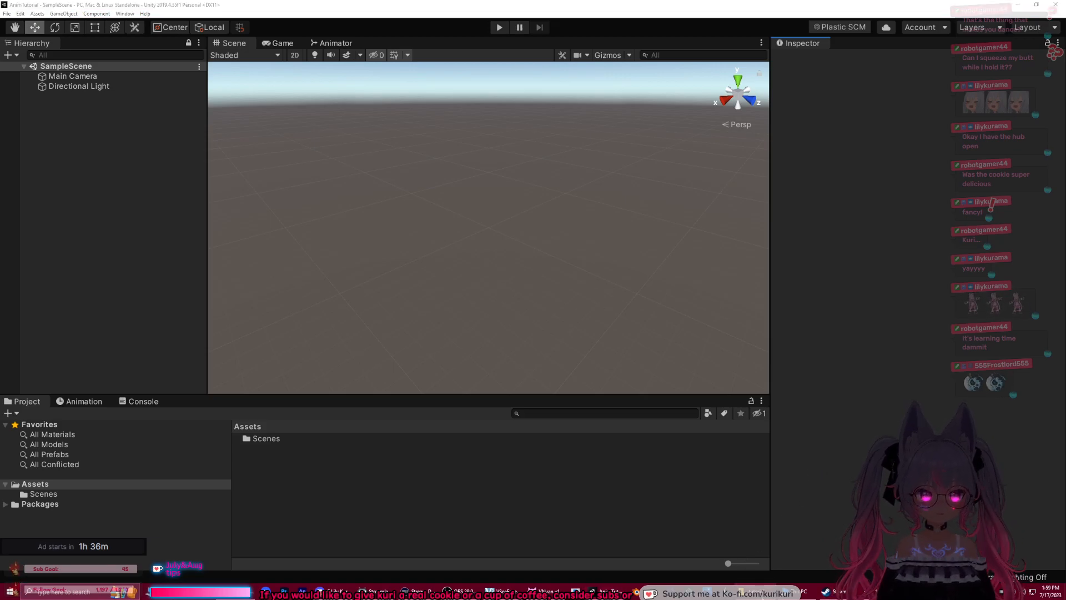
Step: Bring the tutorial folder window over the Unity editor and open UniVRM-0.89.0_9470.unitypackage from it
left_click_drag(1065, 115, 408, 76)
left_click_drag(889, 71, 528, 268)
left_click_drag(395, 274, 642, 187)
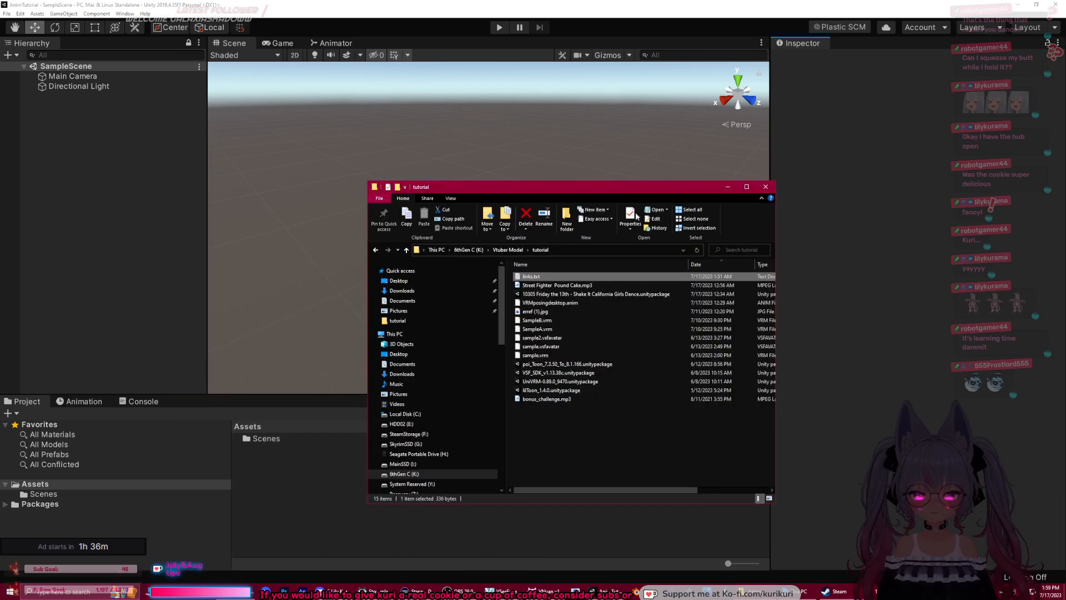
left_click(580, 438)
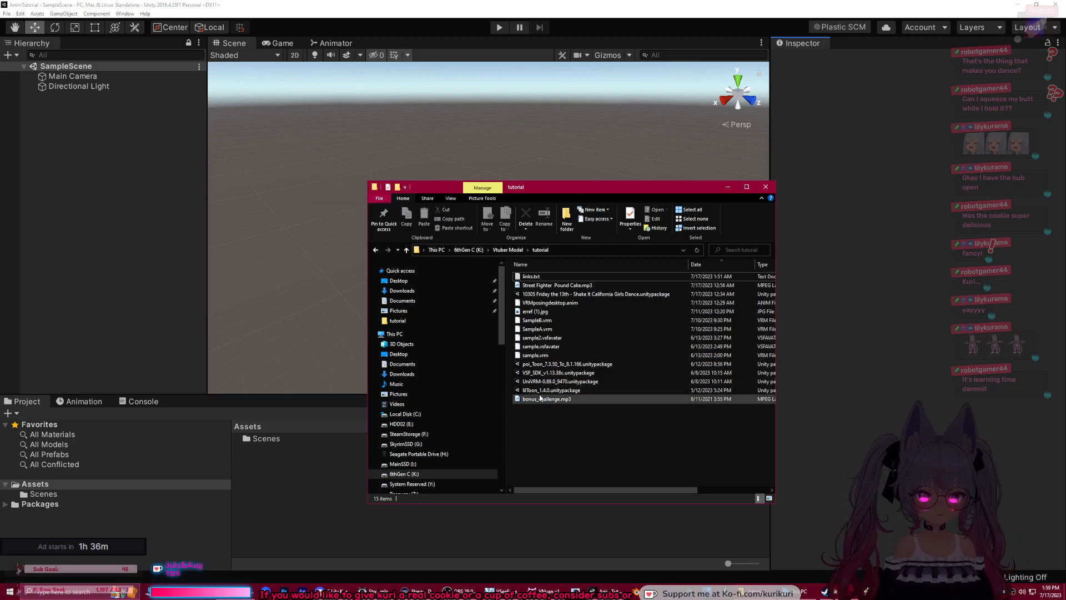
left_click(552, 382)
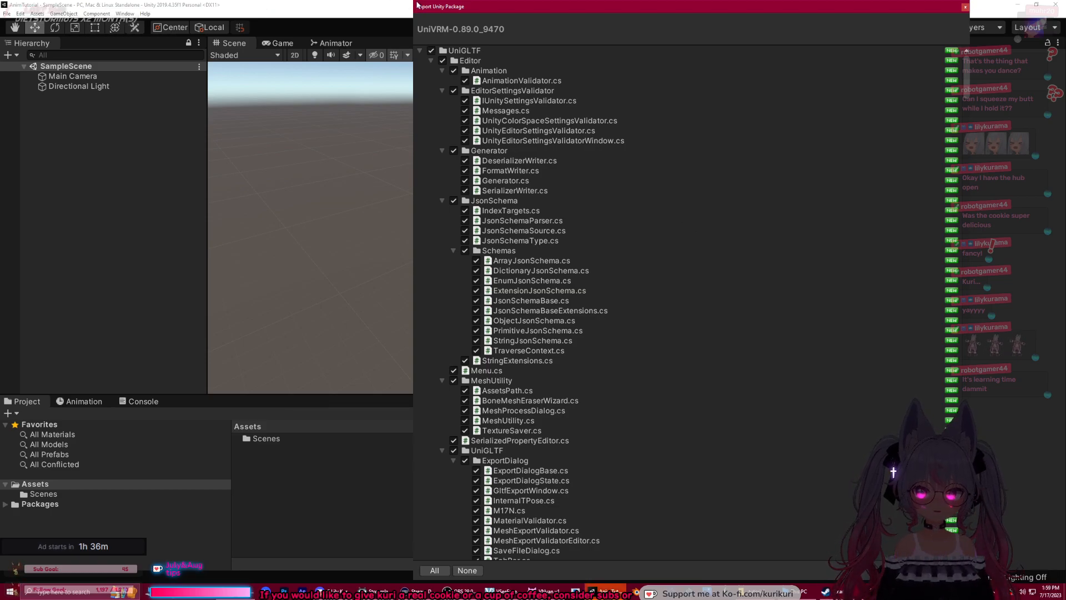
Step: Collapse the UniGLTF subfolders and the VRM folder in the package contents and import all of UniVRM-0.89.0_9470
left_click_drag(414, 6, 337, 239)
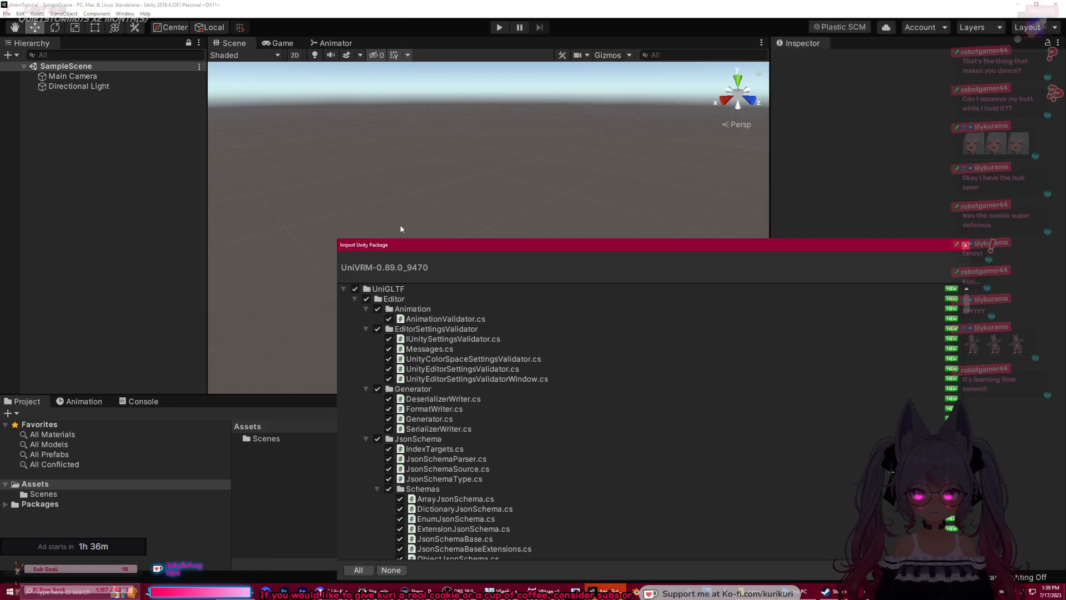
left_click_drag(496, 245, 419, 117)
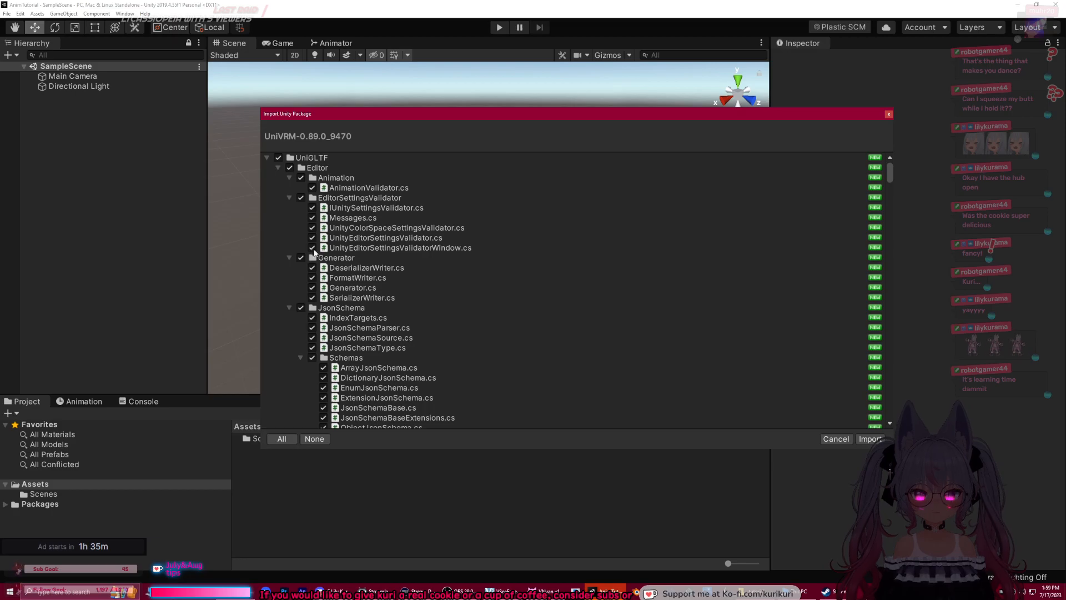
scroll(605, 211, "down", 3)
mouse_move(888, 179)
left_mouse_down()
mouse_move(860, 422)
mouse_move(868, 172)
left_mouse_up()
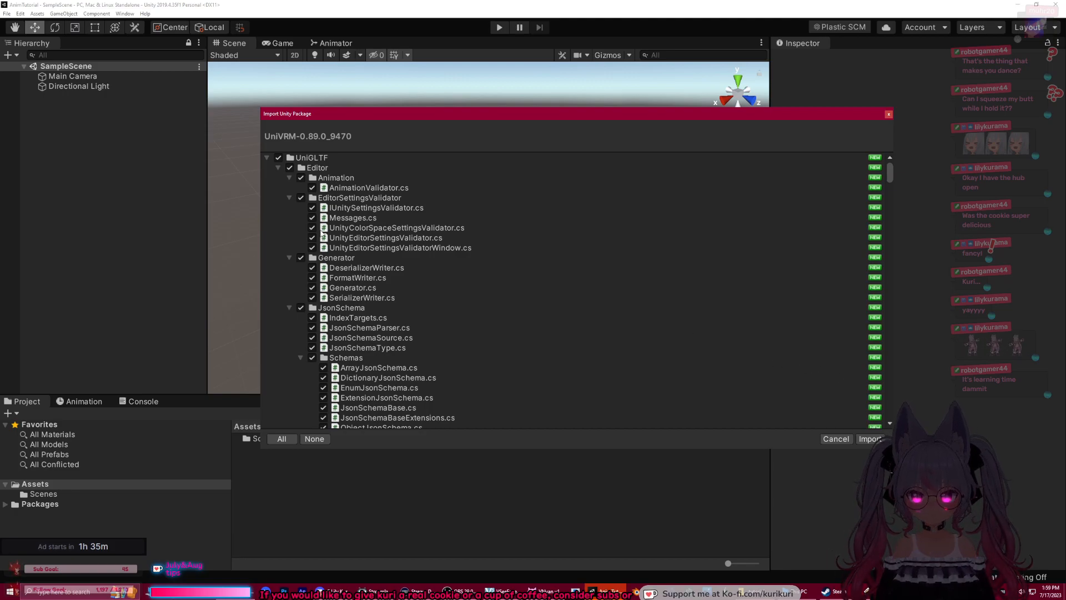
left_click(278, 168)
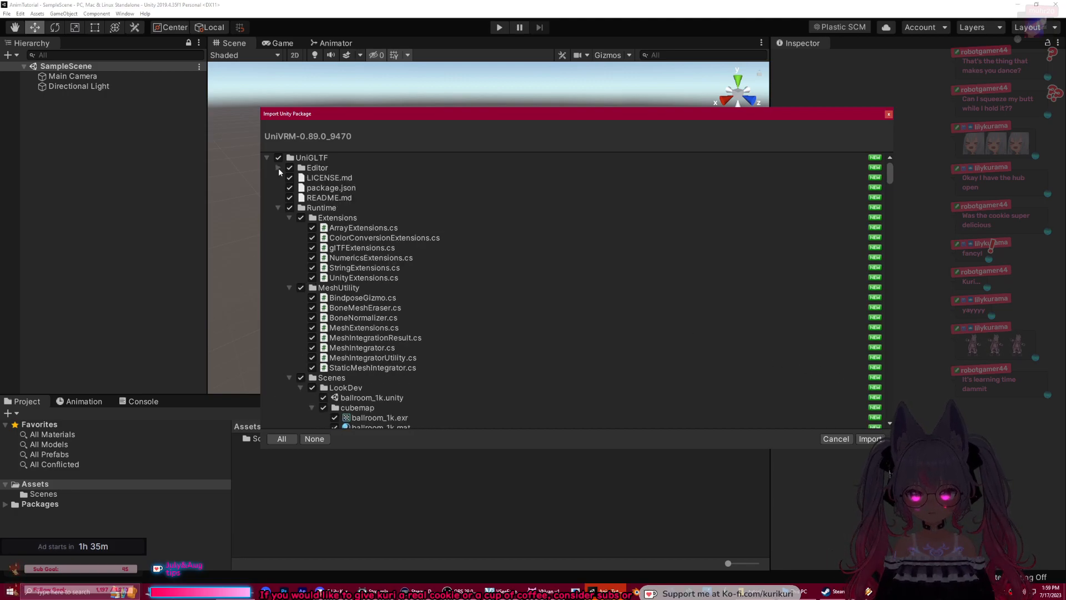
left_click(278, 207)
left_click(279, 217)
left_click(278, 227)
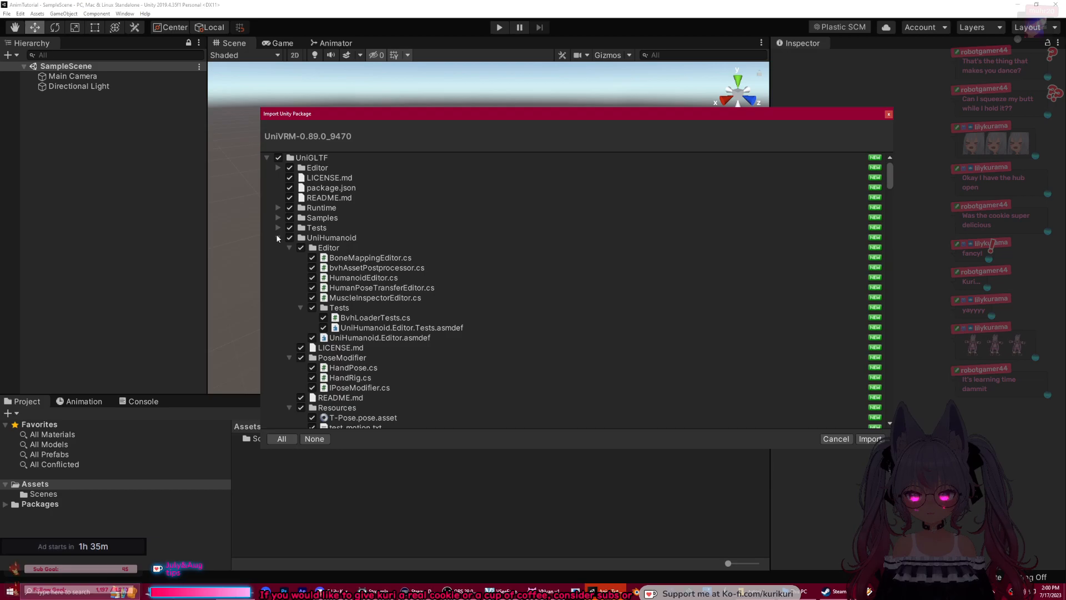
left_click(278, 238)
left_click(267, 247)
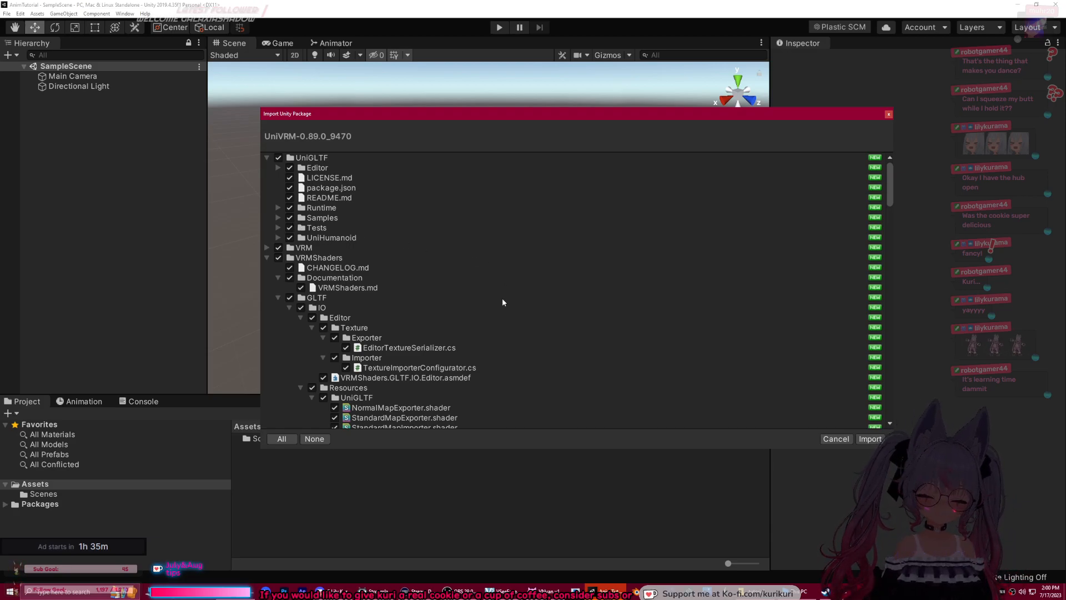
left_click(870, 439)
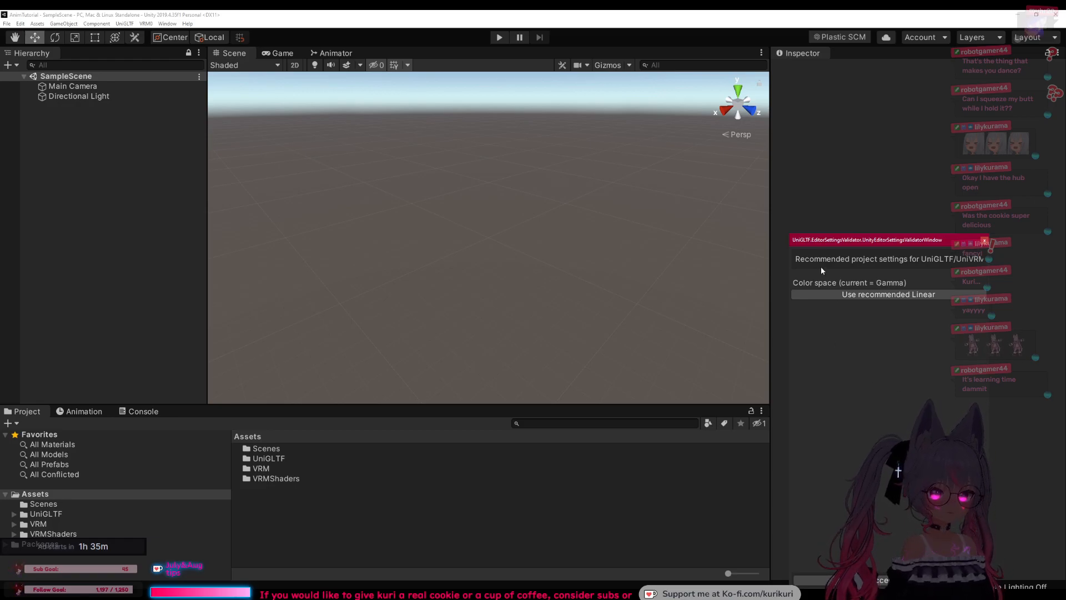
Step: Switch the project's color space to the recommended Linear setting and close the UniGLTF settings validator
left_click_drag(847, 244, 458, 158)
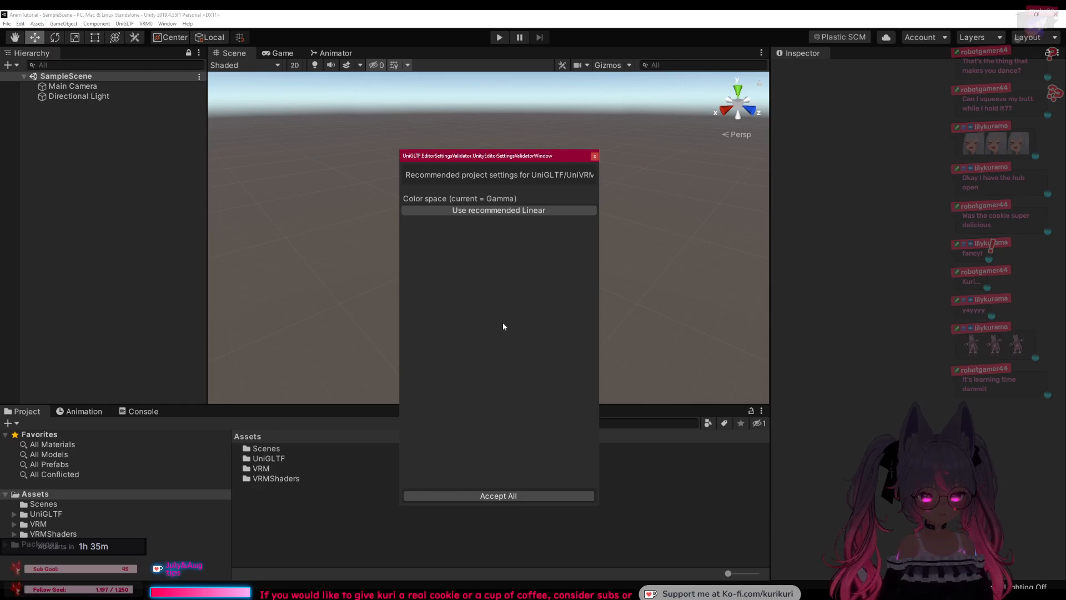
left_click_drag(506, 158, 588, 196)
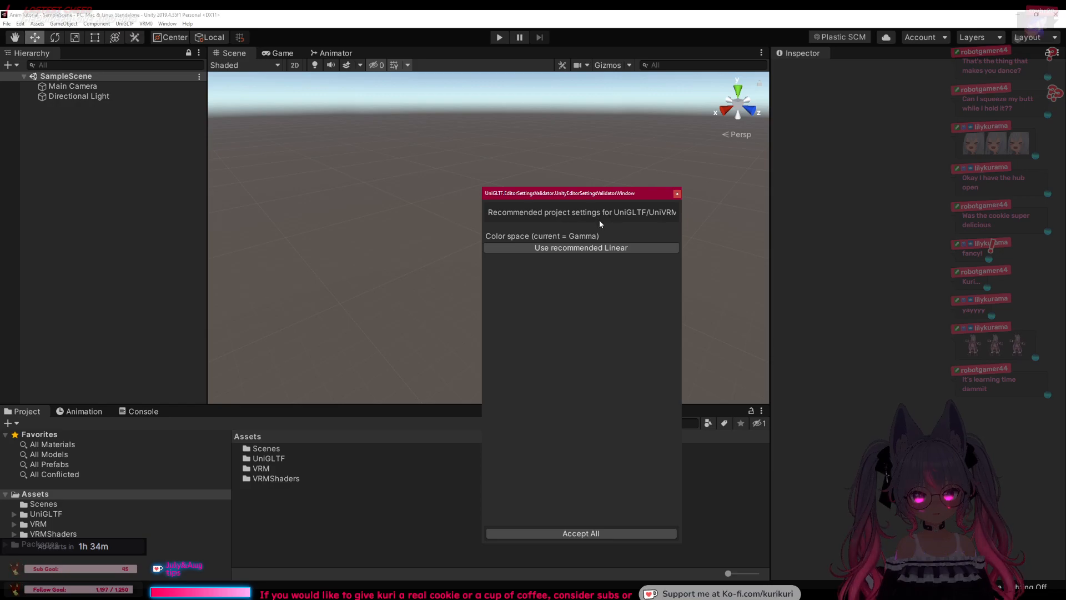
left_click(558, 251)
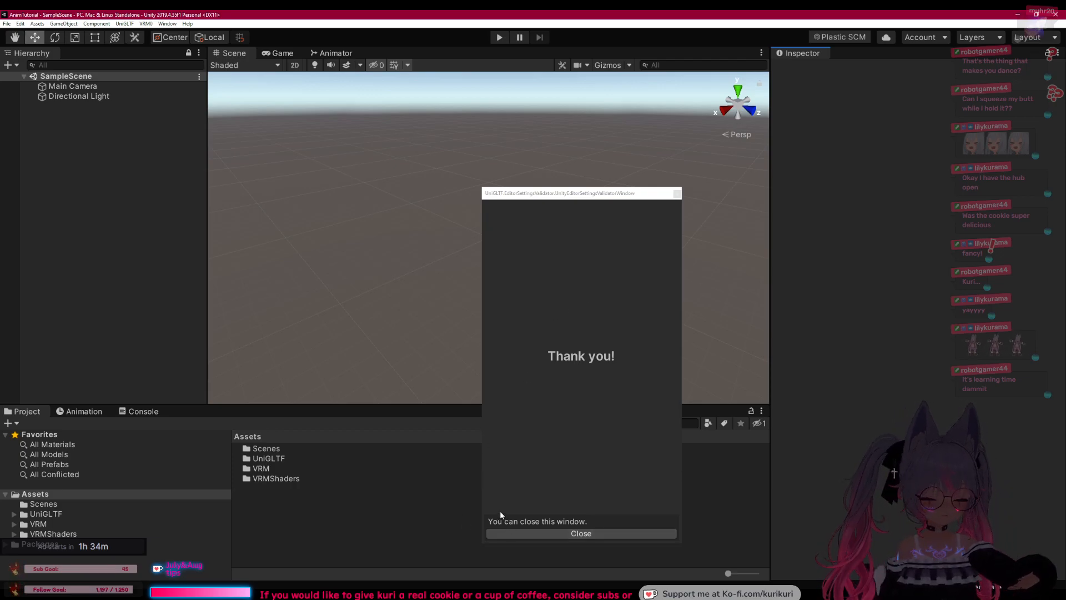
left_click(524, 532)
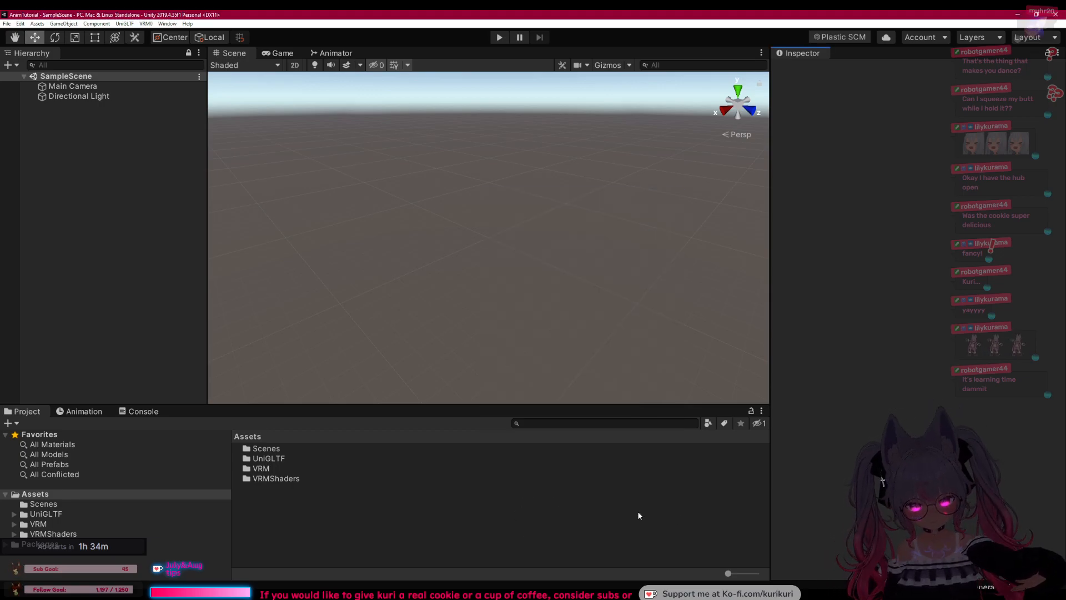
Step: Open VSF_SDK_v1.13.38c.unitypackage from the tutorial folder, collapse its Sample and Sample 2 folders, and import all its contents
key("alt+Tab")
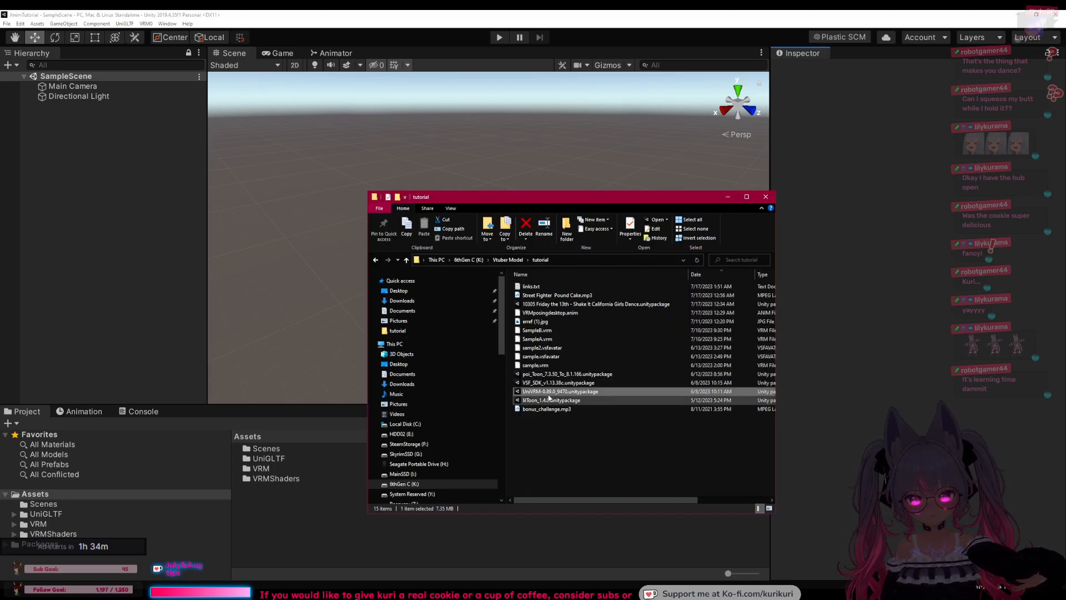
left_click(525, 384)
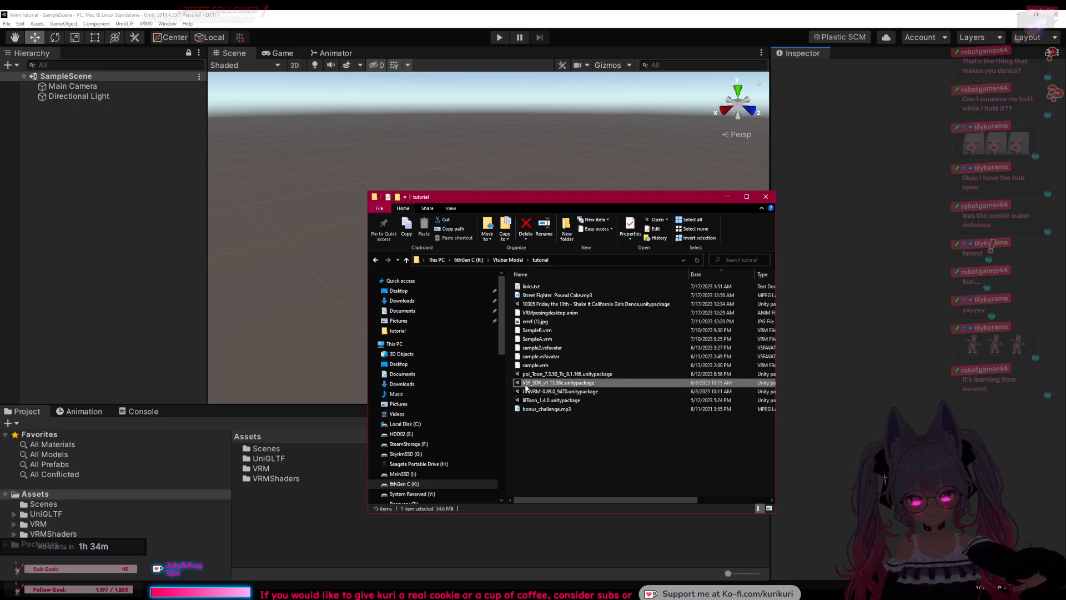
double_click(622, 386)
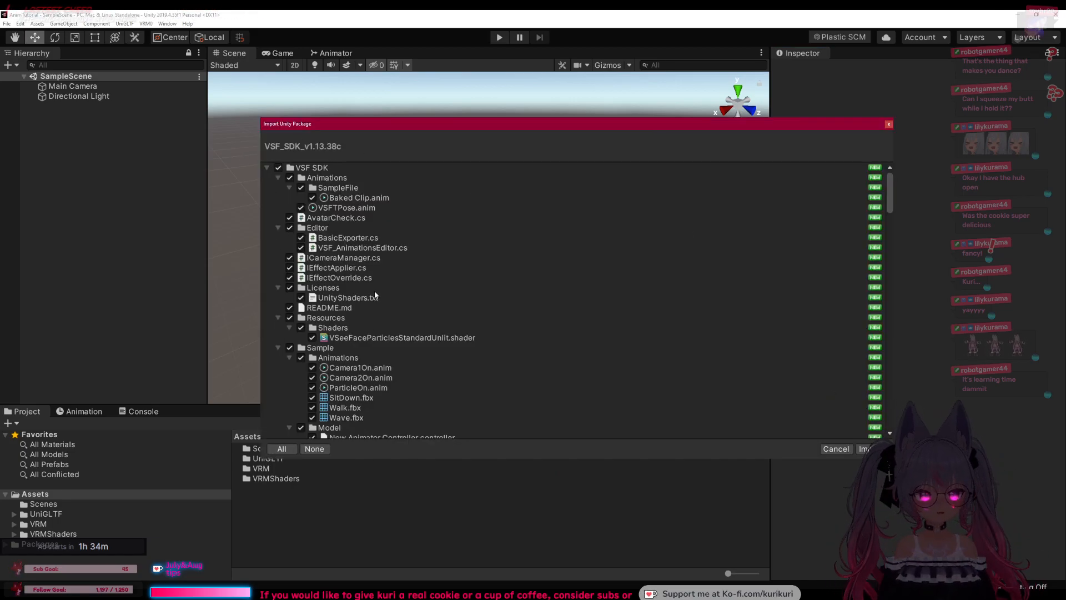
scroll(314, 216, "down", 3)
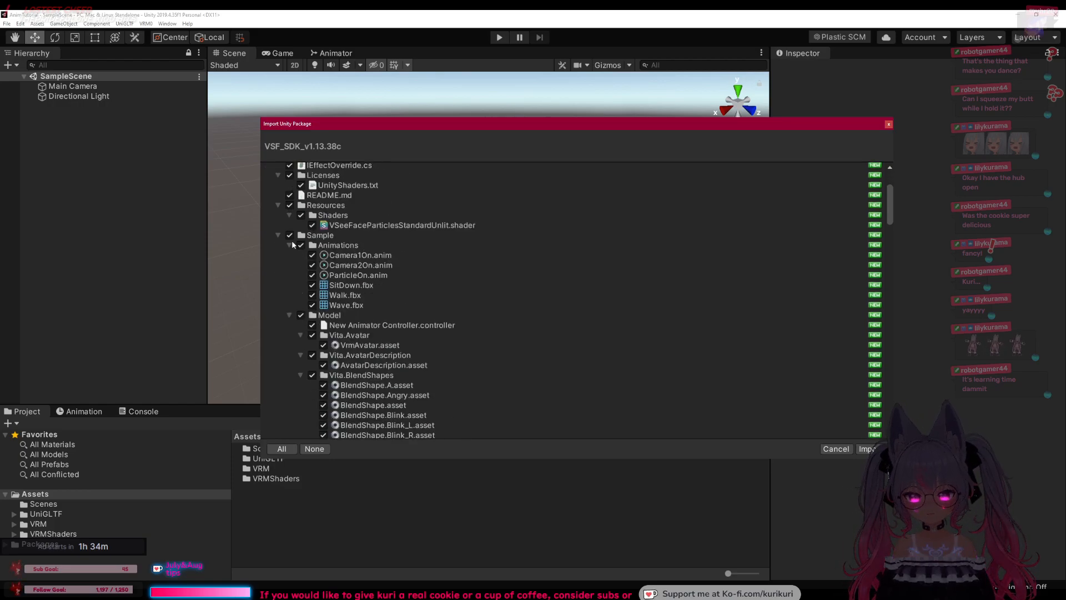
left_click(280, 247)
left_click(278, 235)
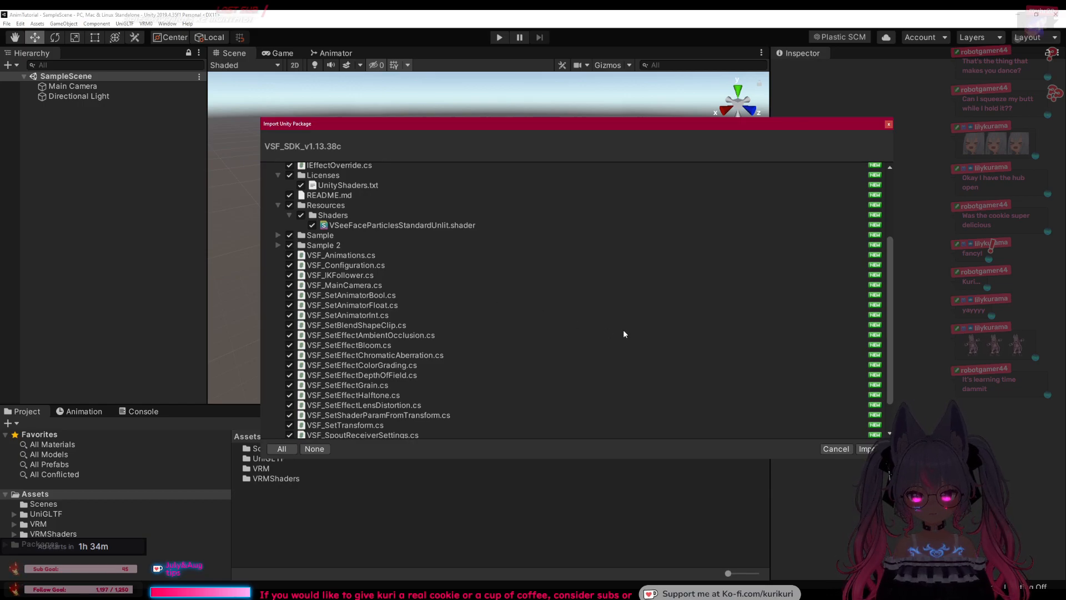
left_click(872, 449)
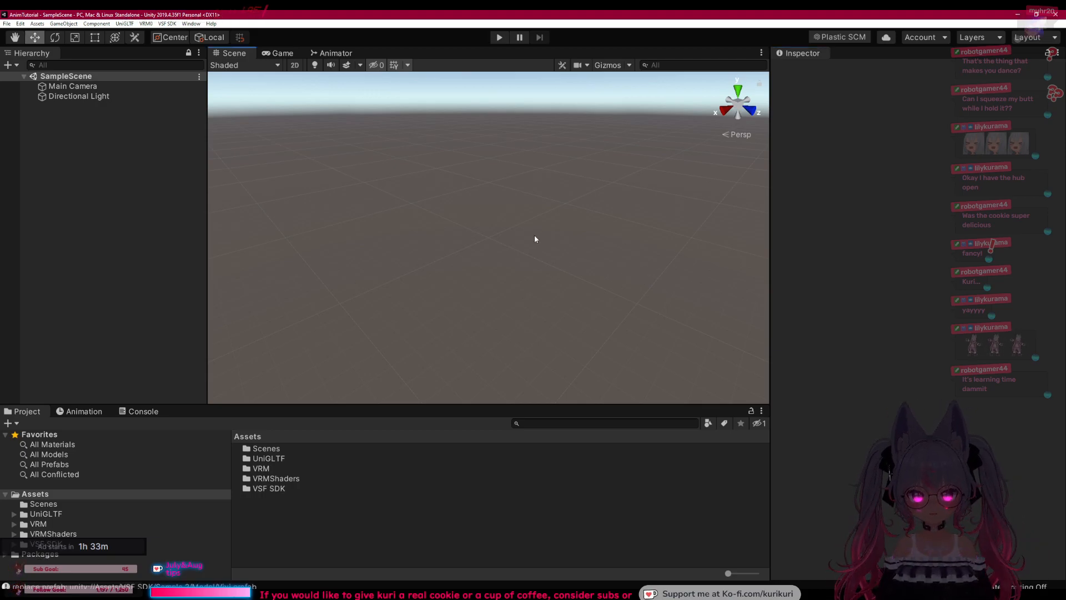
key("alt")
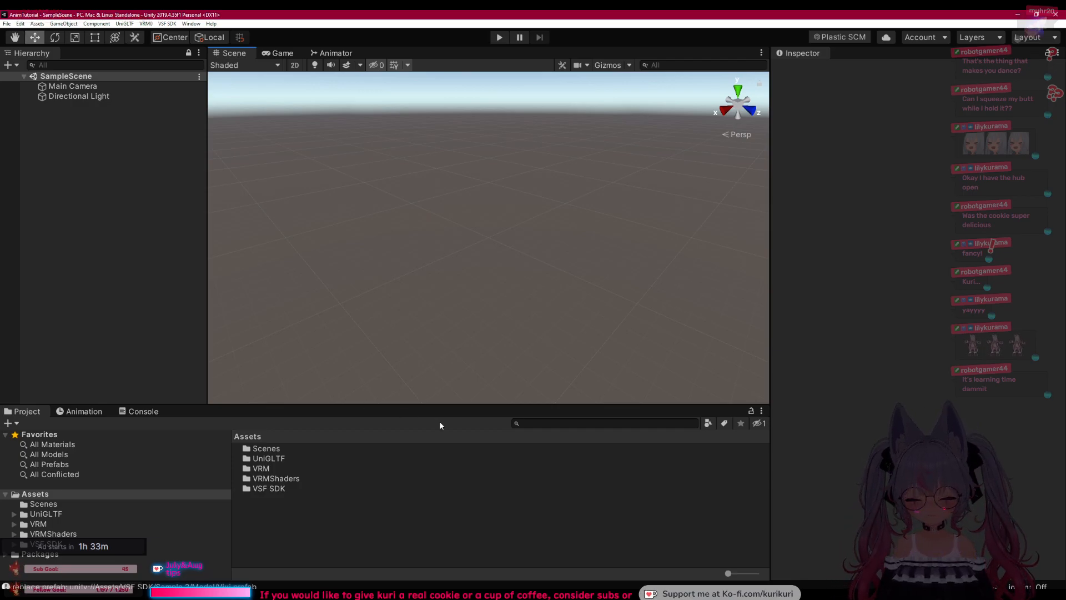
left_click(85, 221)
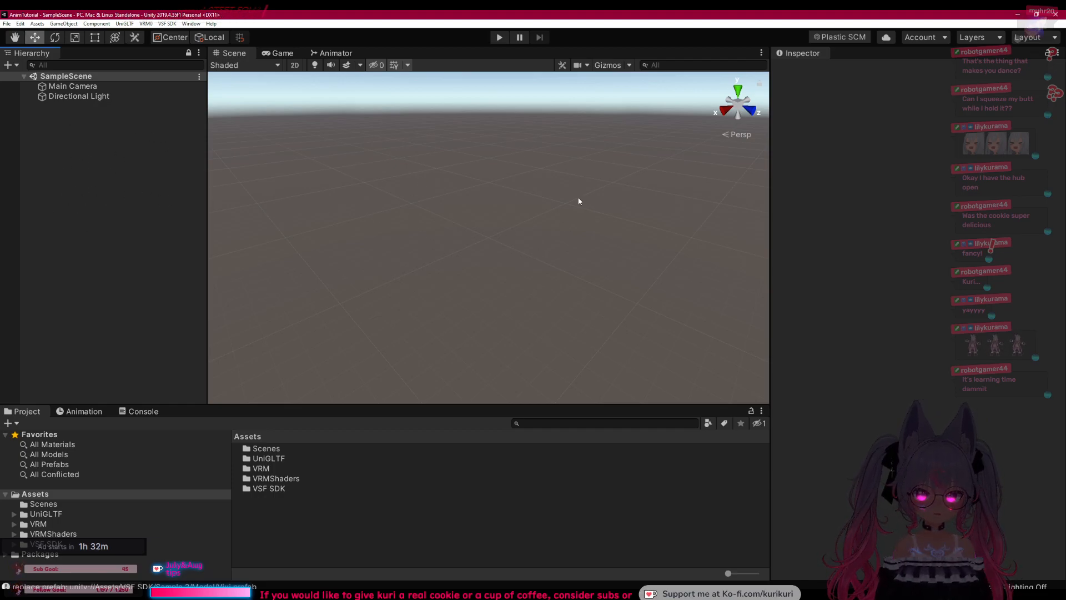
right_click_drag(511, 250, 514, 232)
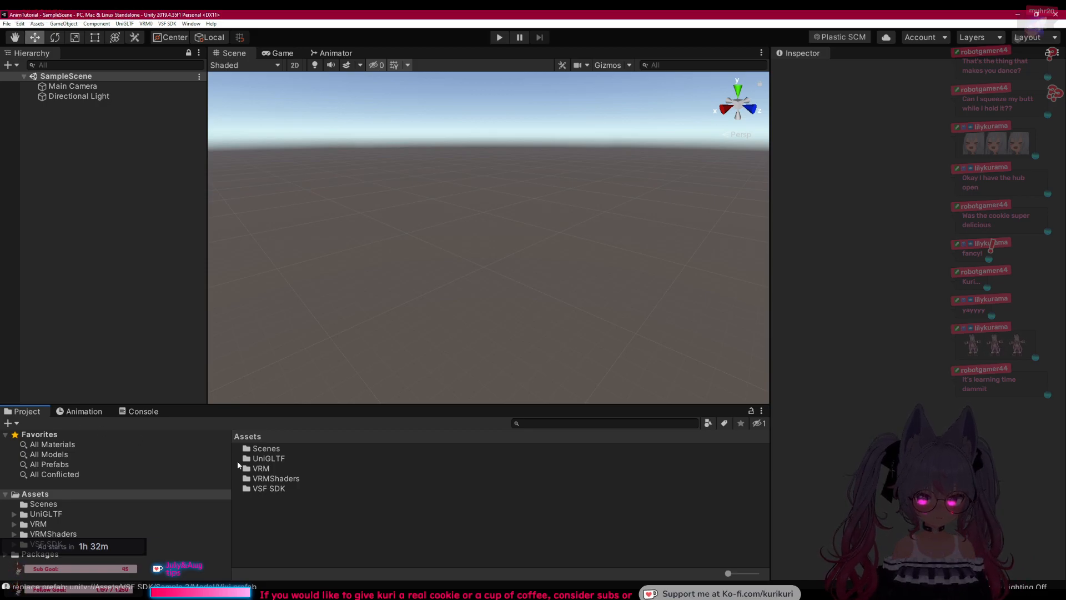
Step: Check the SampleScene file in the project's Scenes folder and return to the Assets folder
left_click(270, 448)
double_click(269, 449)
left_click(267, 451)
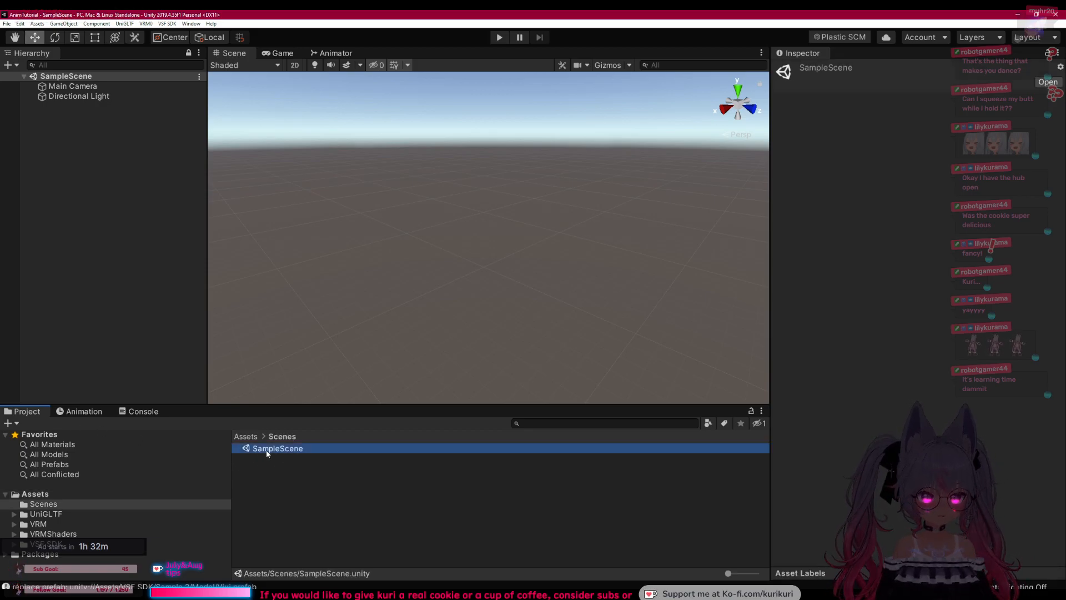
left_click(37, 524)
left_click(37, 503)
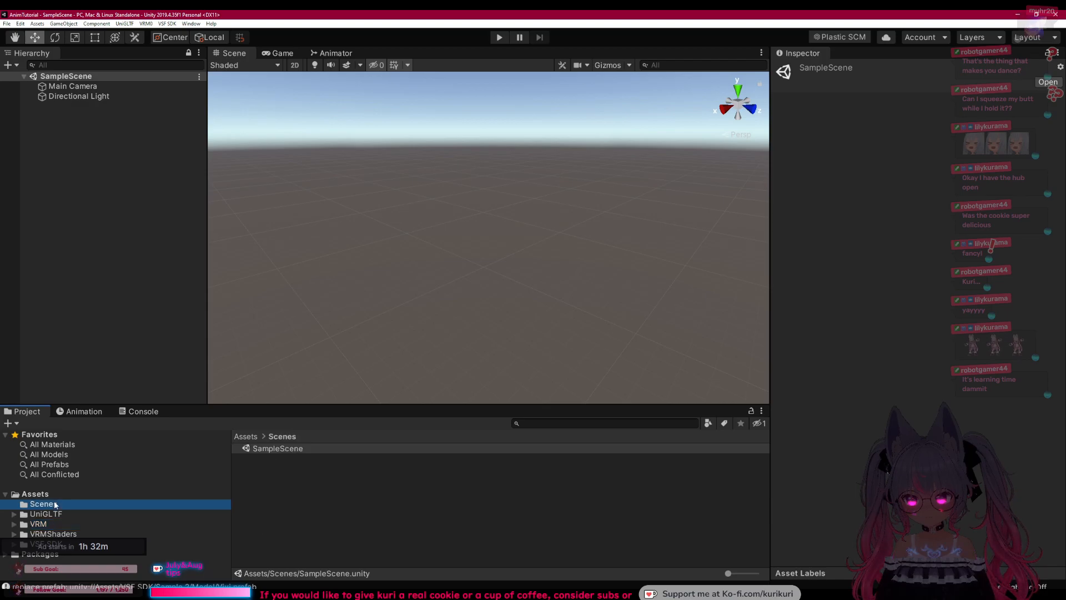
left_click(34, 494)
left_click(265, 513)
right_click(265, 513)
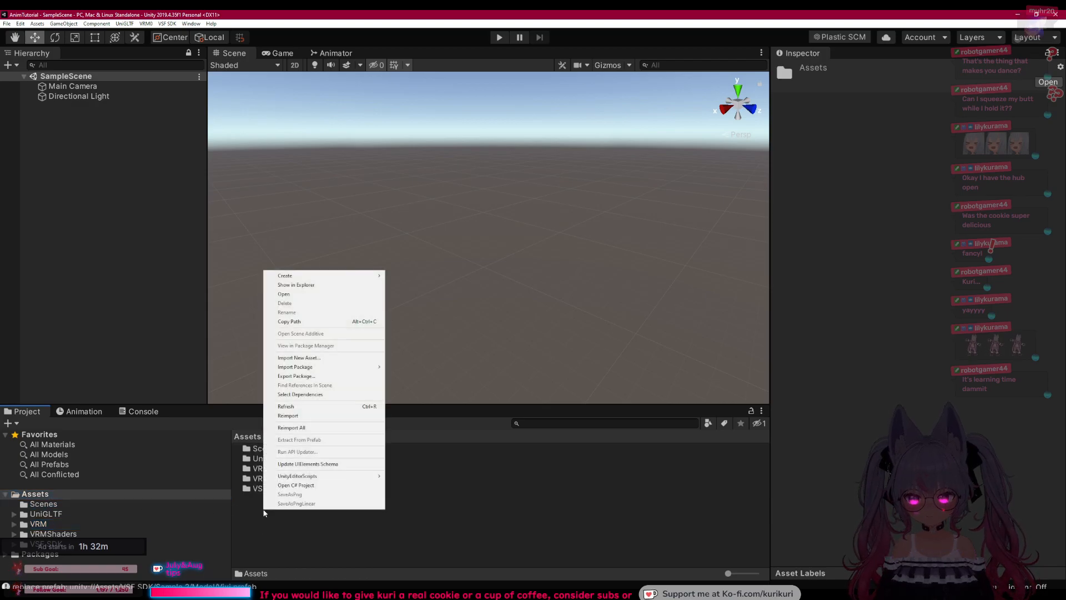
mouse_move(328, 276)
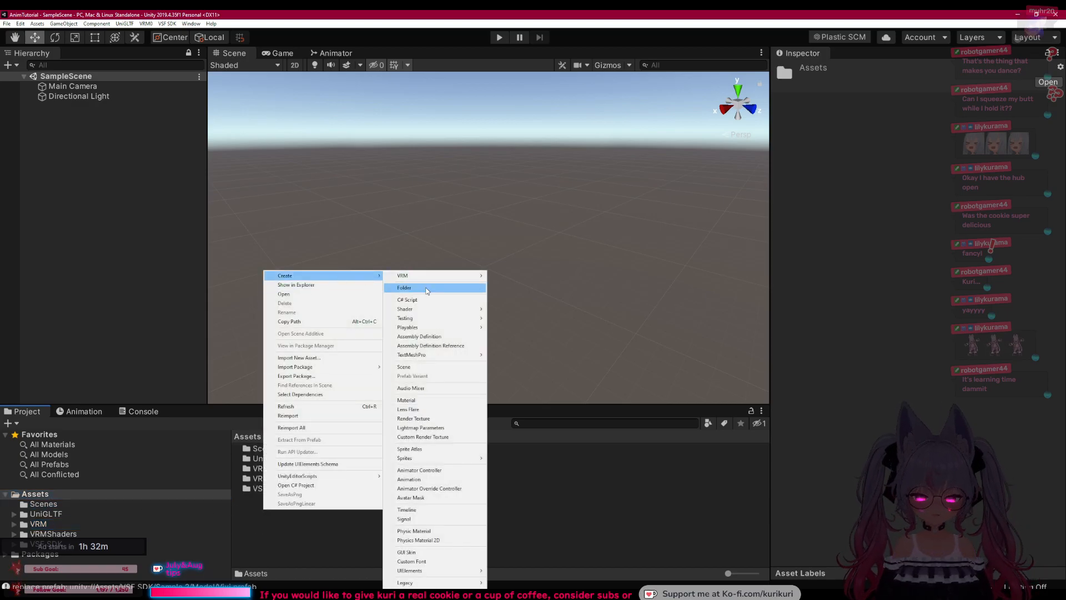
left_click(538, 526)
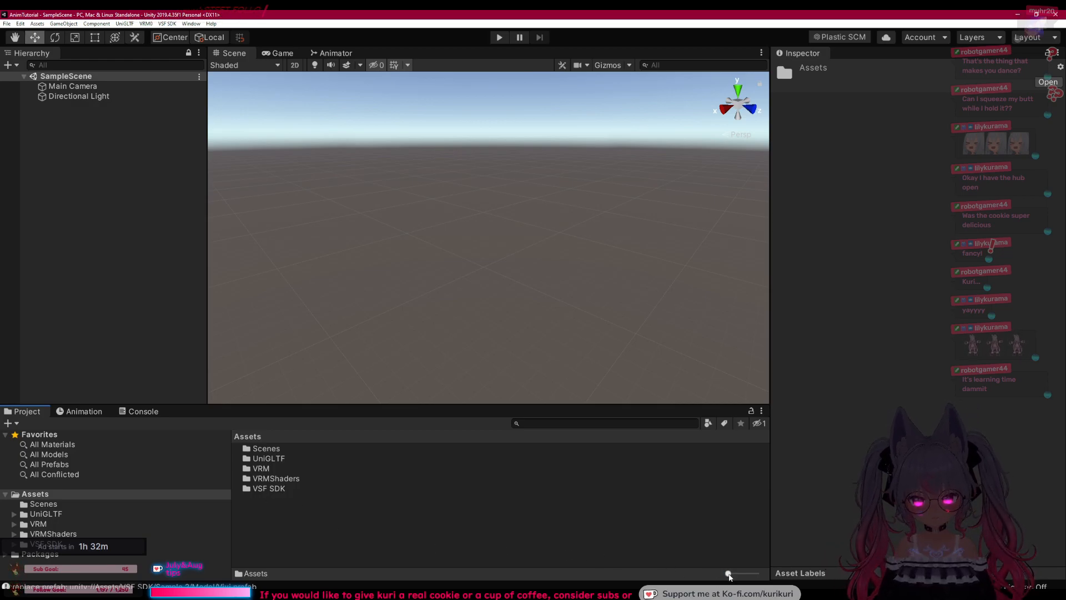
Step: Enlarge the asset thumbnails to their maximum size and open the VRM folder under Assets
left_click_drag(729, 574, 756, 574)
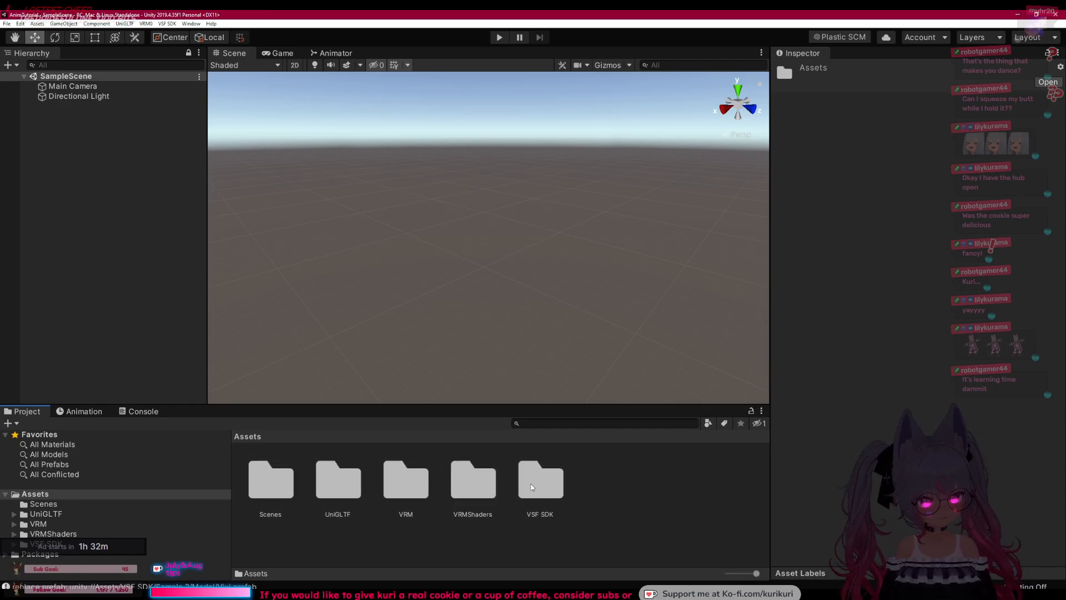
left_click(525, 524)
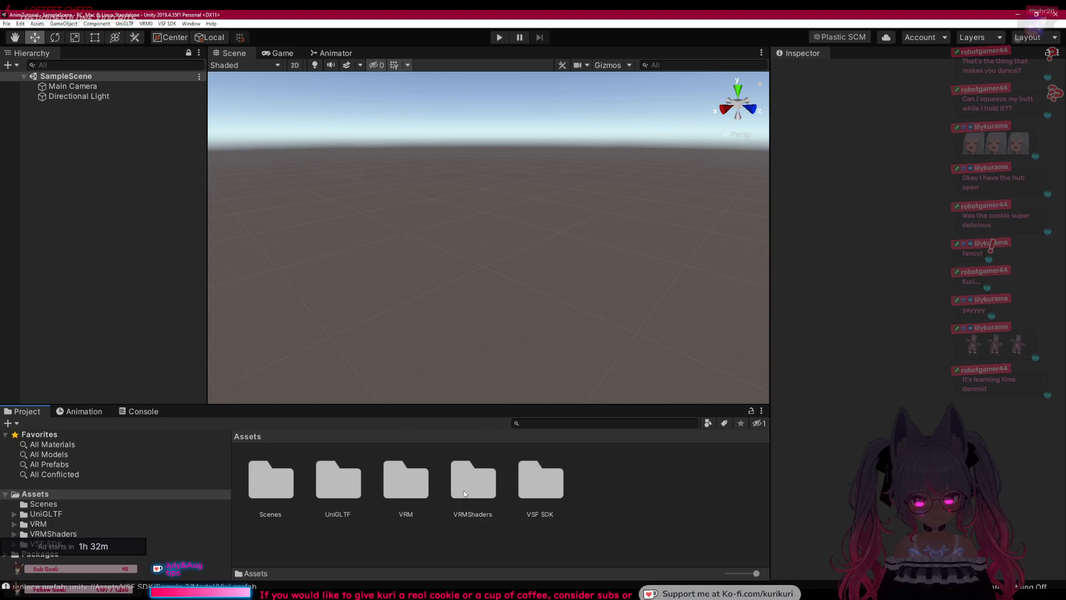
double_click(406, 478)
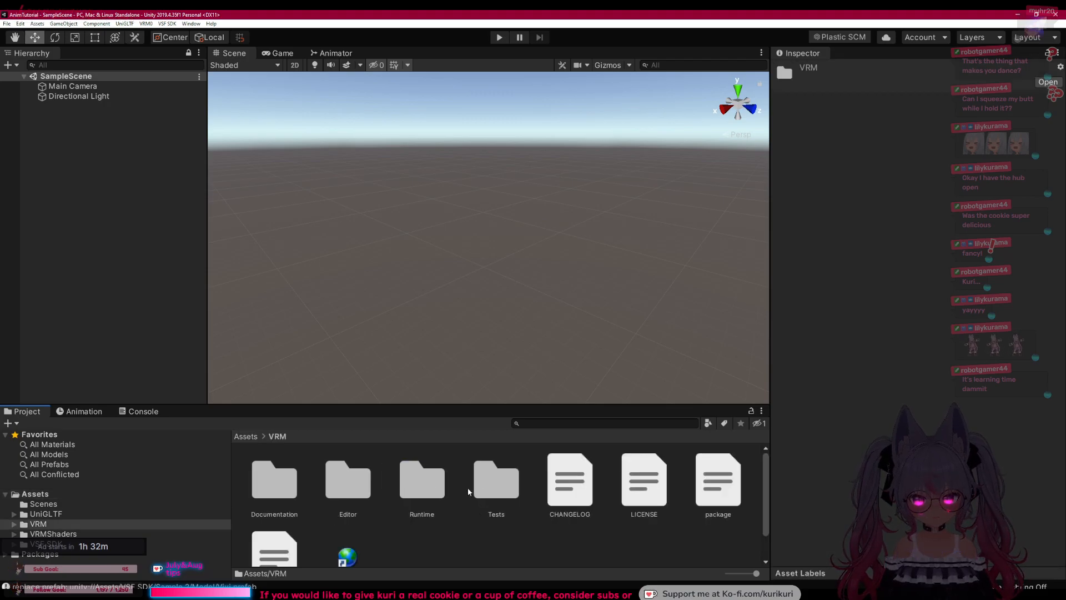
Step: Look through the VRM folder's Editor and Documentation subfolders with assets shown as a list, and return to the VRM folder
double_click(360, 481)
scroll(244, 514, "down", 1)
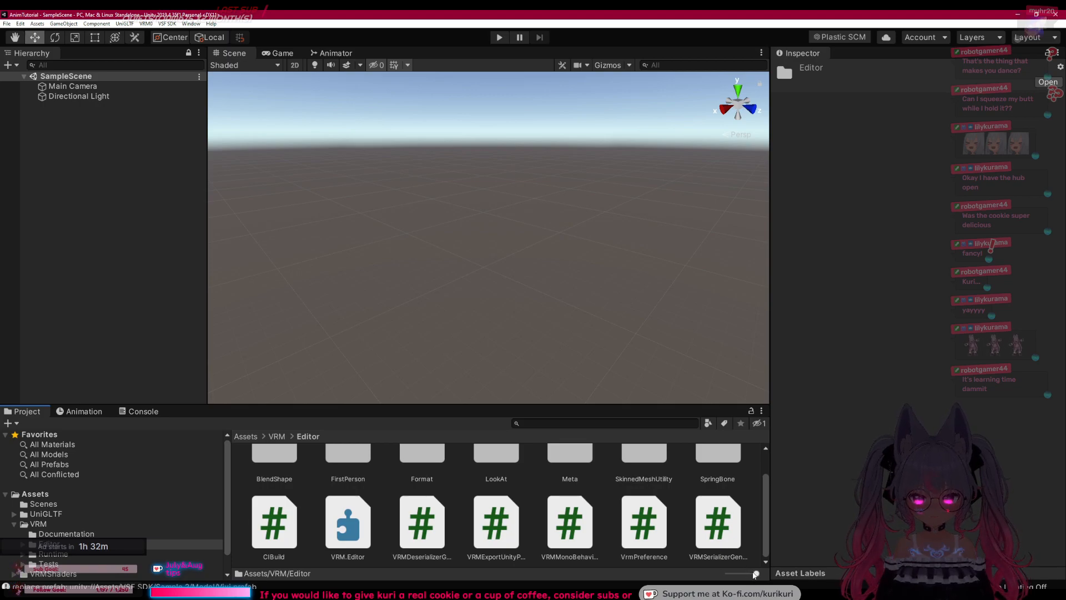
left_click_drag(756, 575, 725, 574)
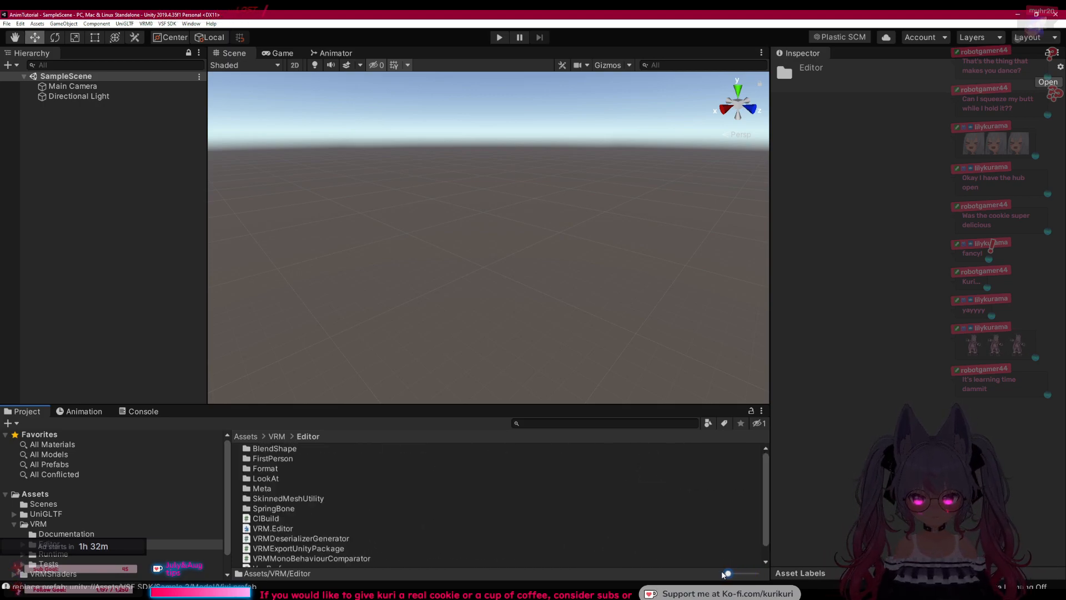
scroll(269, 479, "down", 1)
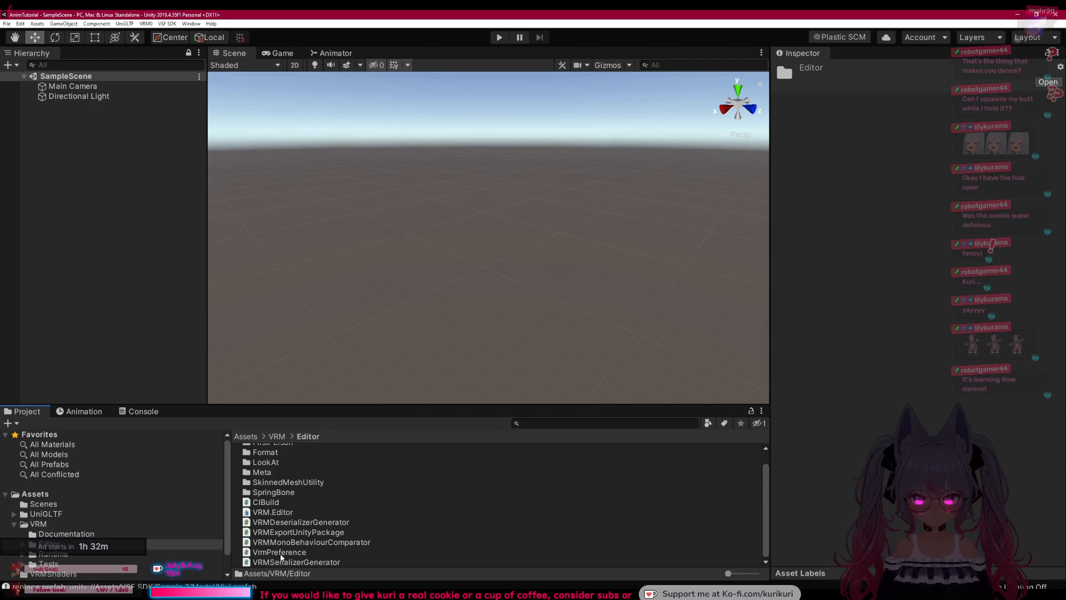
left_click(281, 553)
left_click(272, 494)
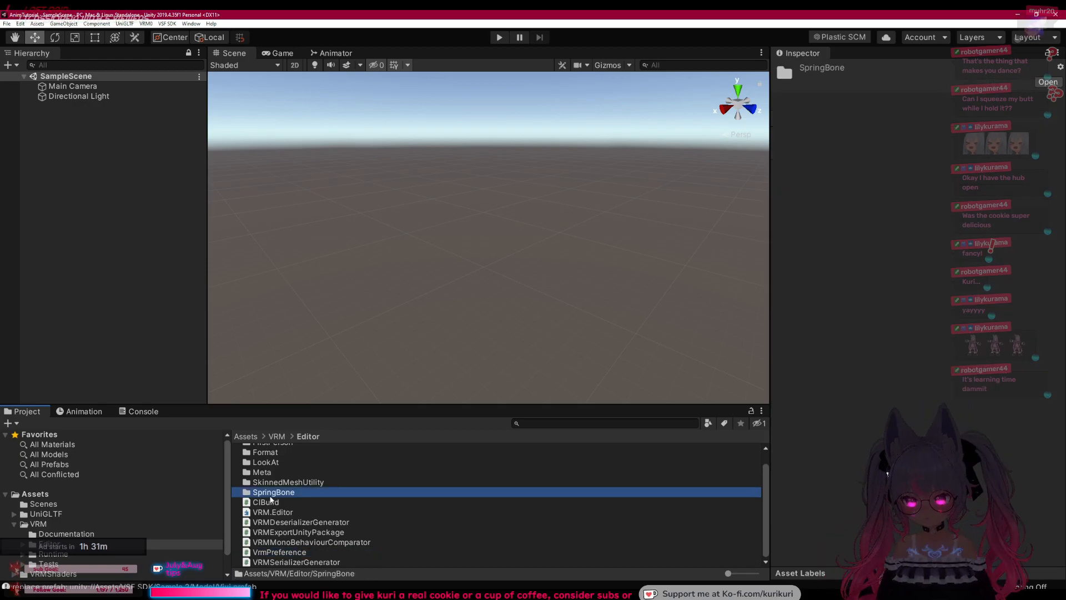
left_click(53, 535)
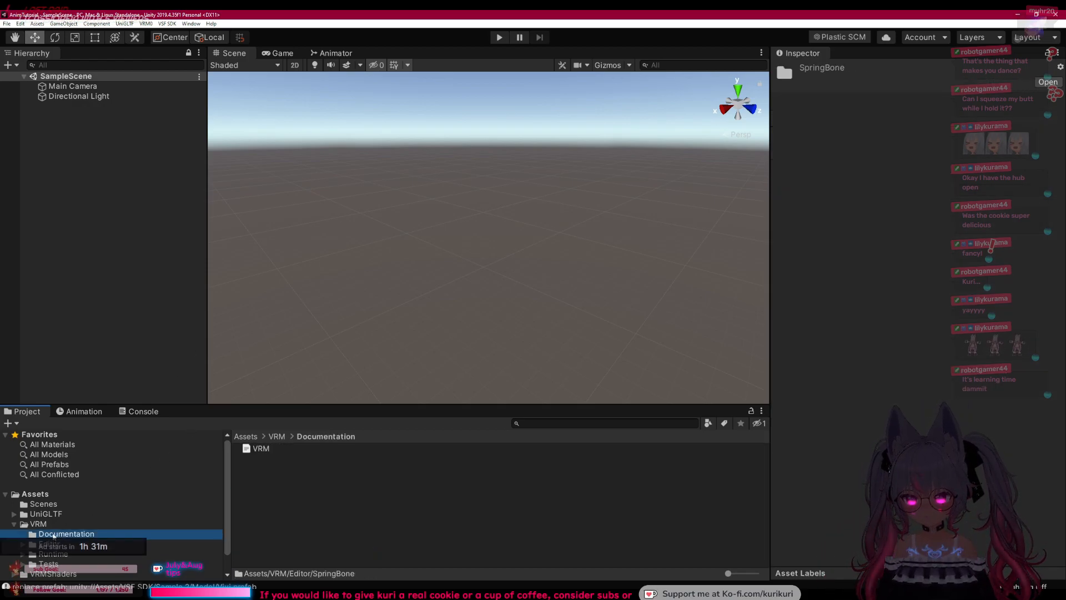
left_click(50, 523)
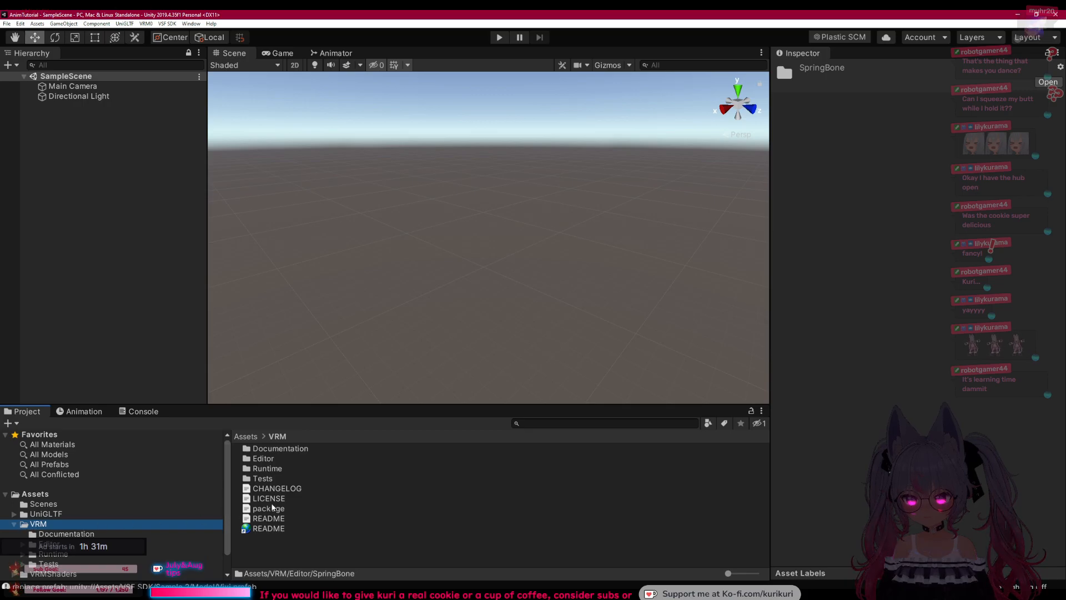
Step: Inspect the contents of the LICENSE and CHANGELOG files in the VRM folder
left_click(837, 261)
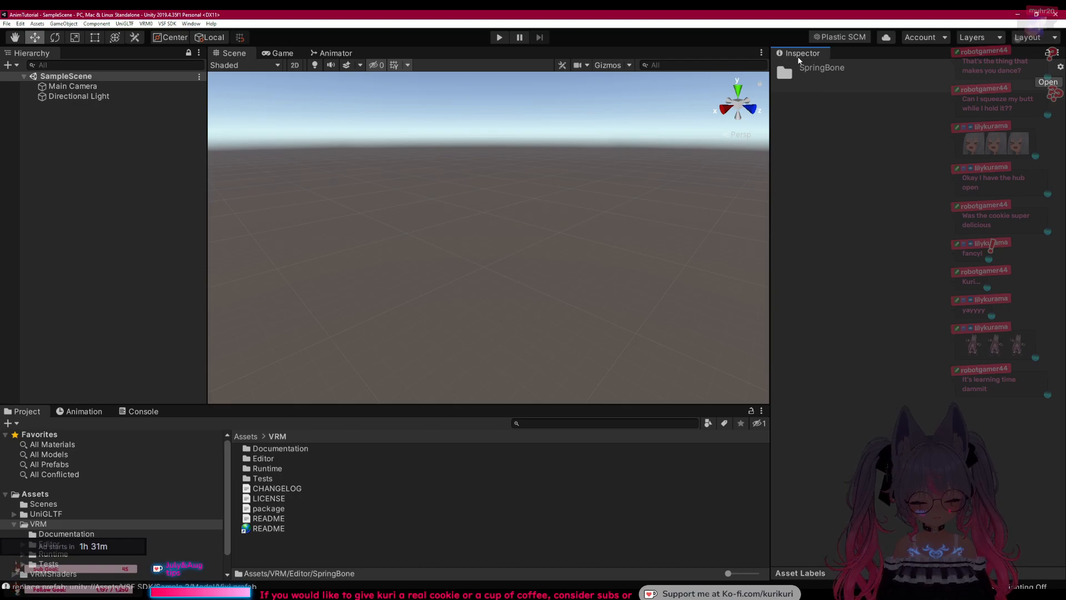
left_click(265, 500)
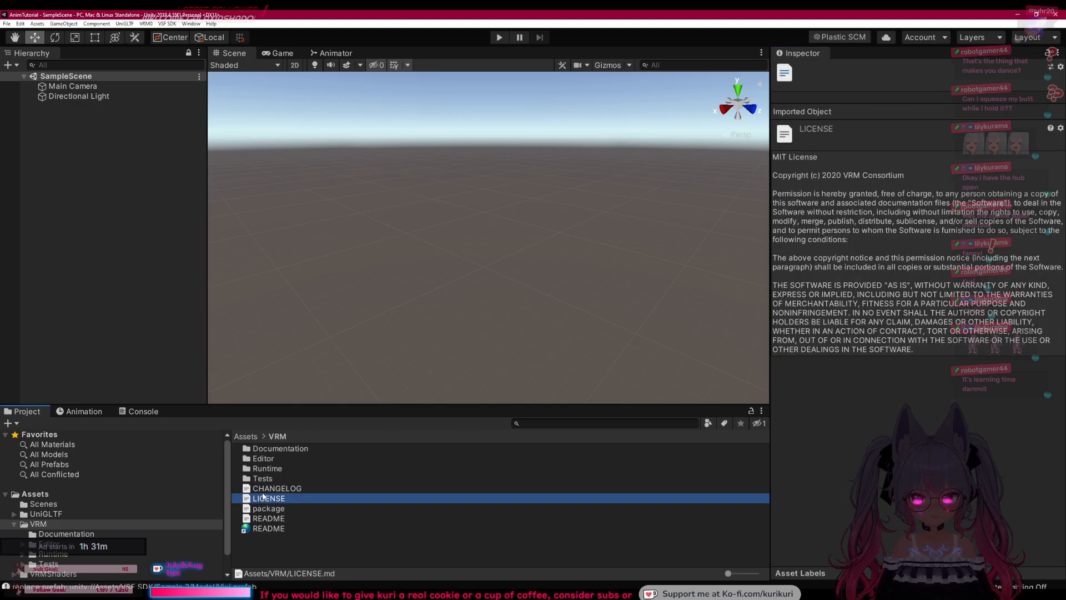
key("Up")
key("Down")
key("Down")
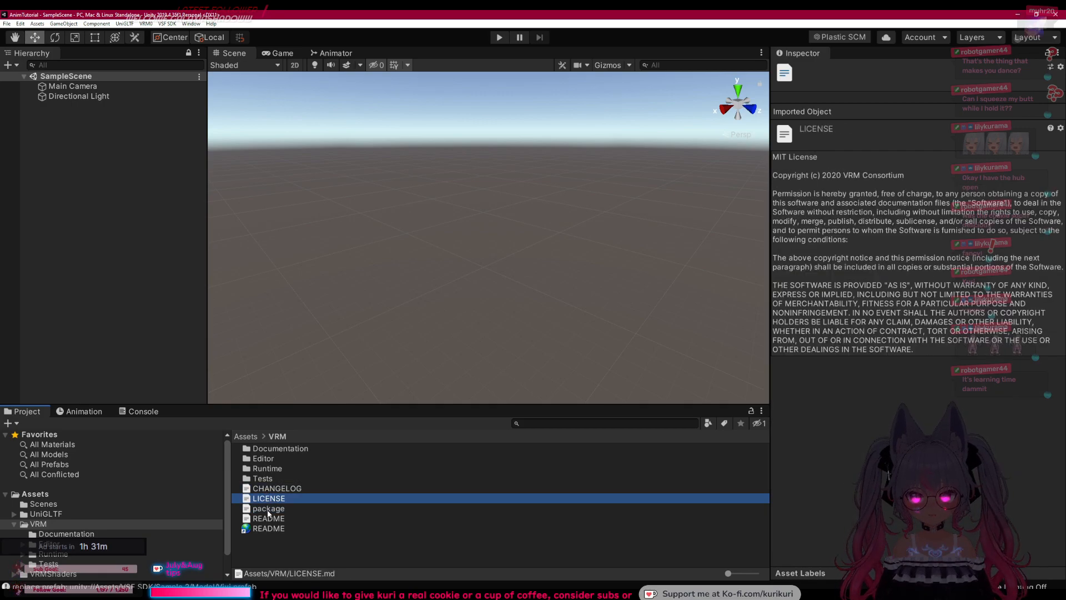
left_click(268, 509)
left_click(269, 491)
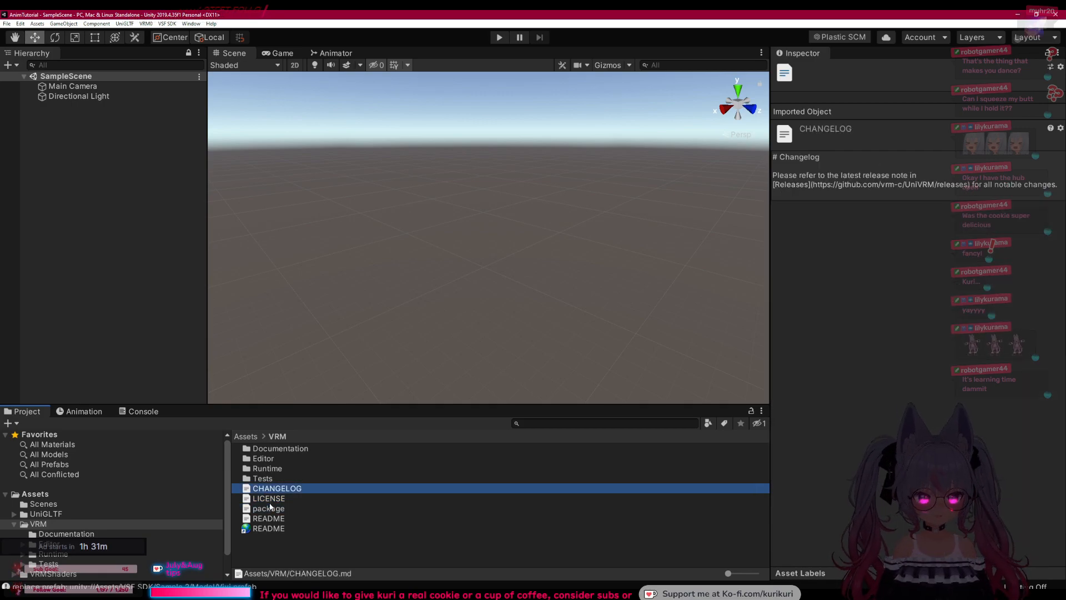
Step: Inspect the Directional Light's properties in SampleScene and deselect it
left_click(78, 96)
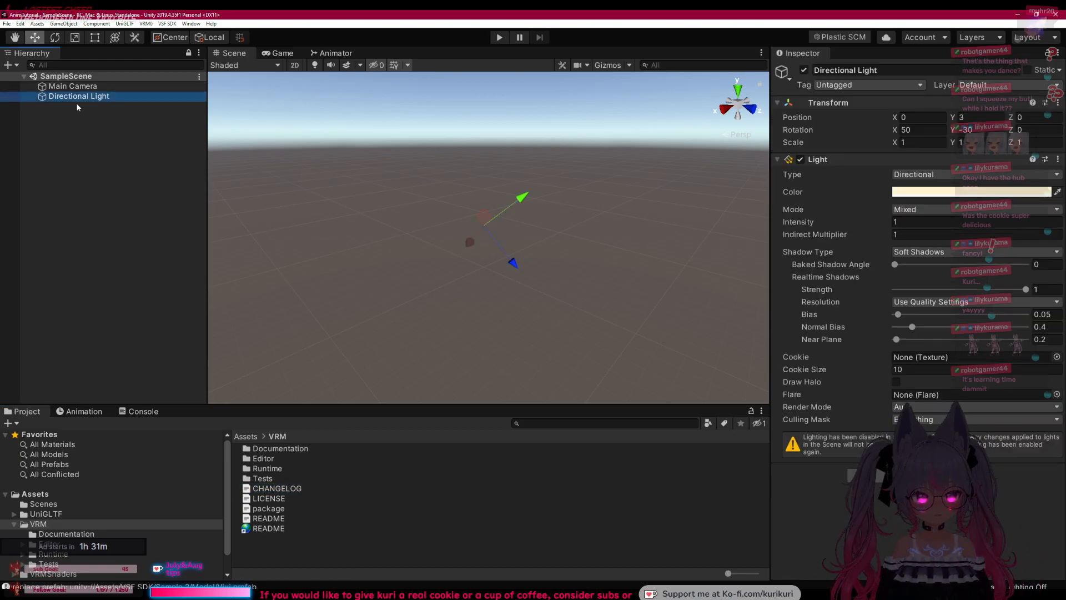
left_click(106, 128)
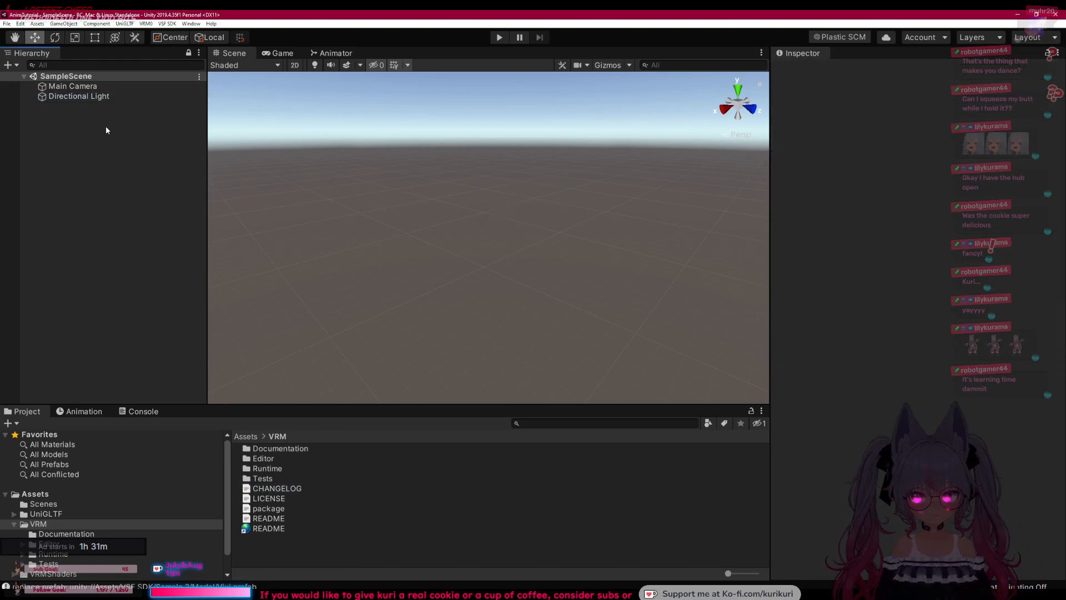
left_click(85, 96)
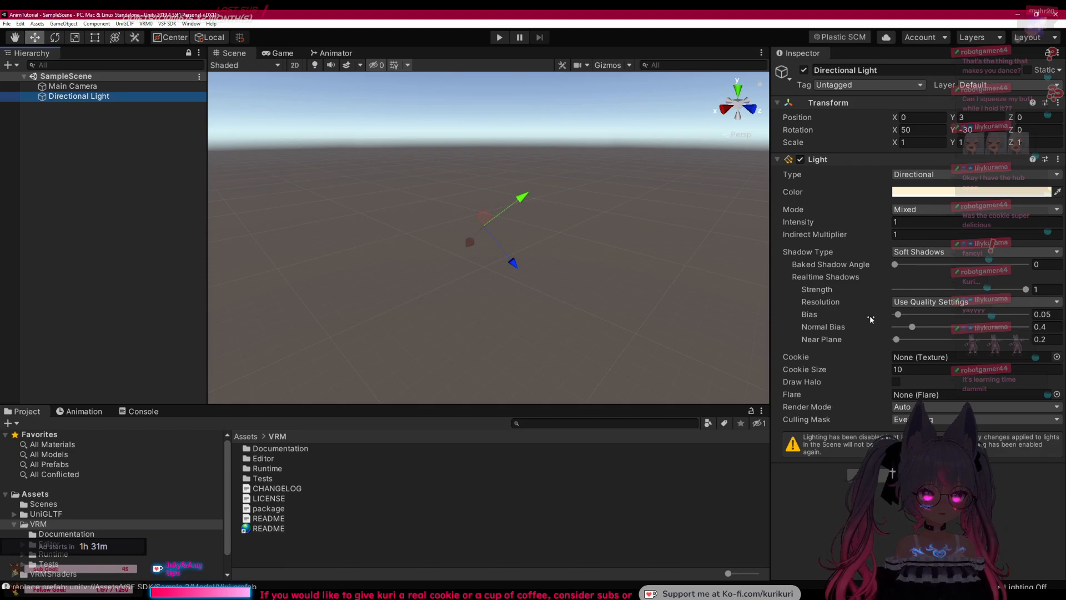
left_click(566, 317)
Step: Create a folder named Avatars directly under Assets and open it
left_click(19, 524)
left_click(35, 495)
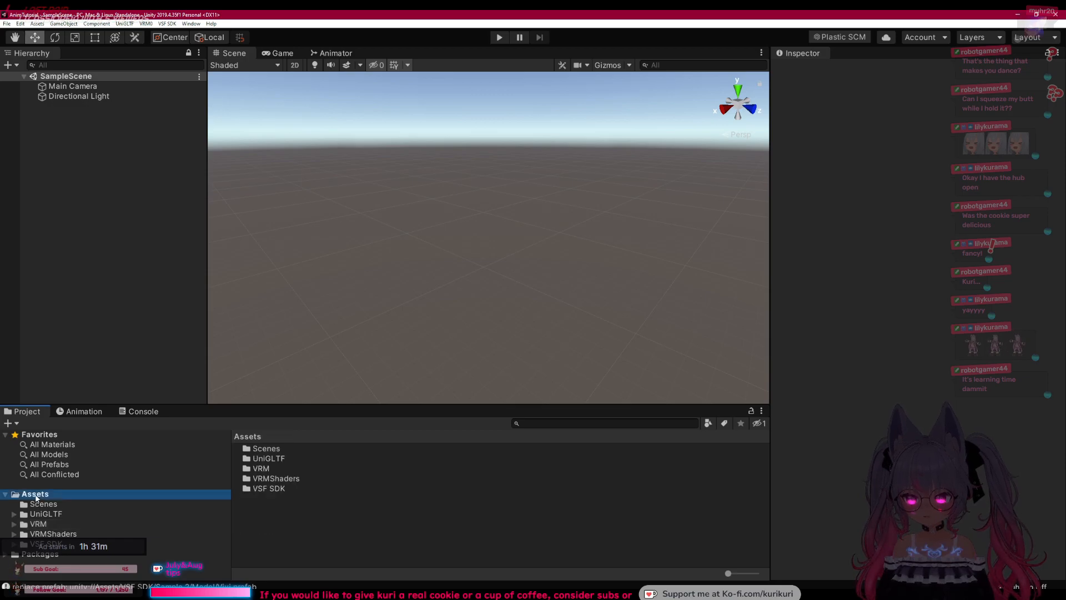
right_click(249, 513)
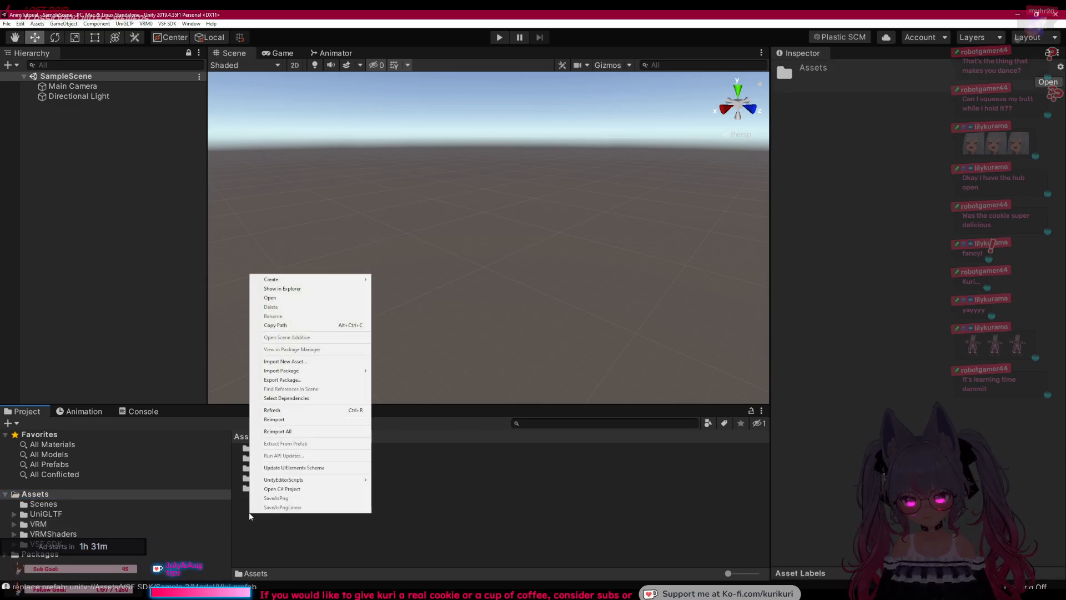
mouse_move(311, 280)
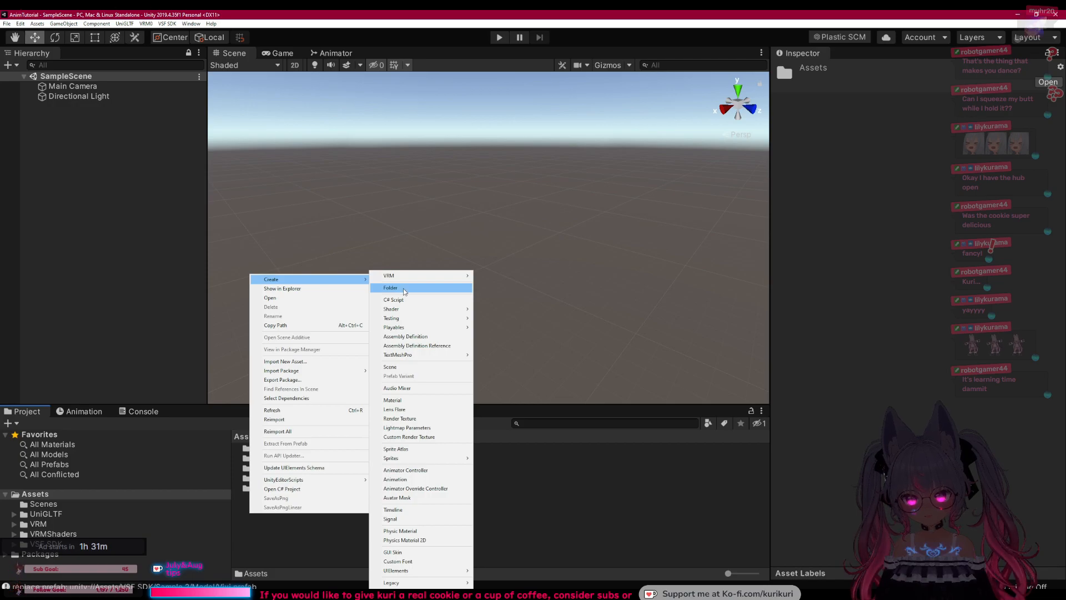
left_click(405, 289)
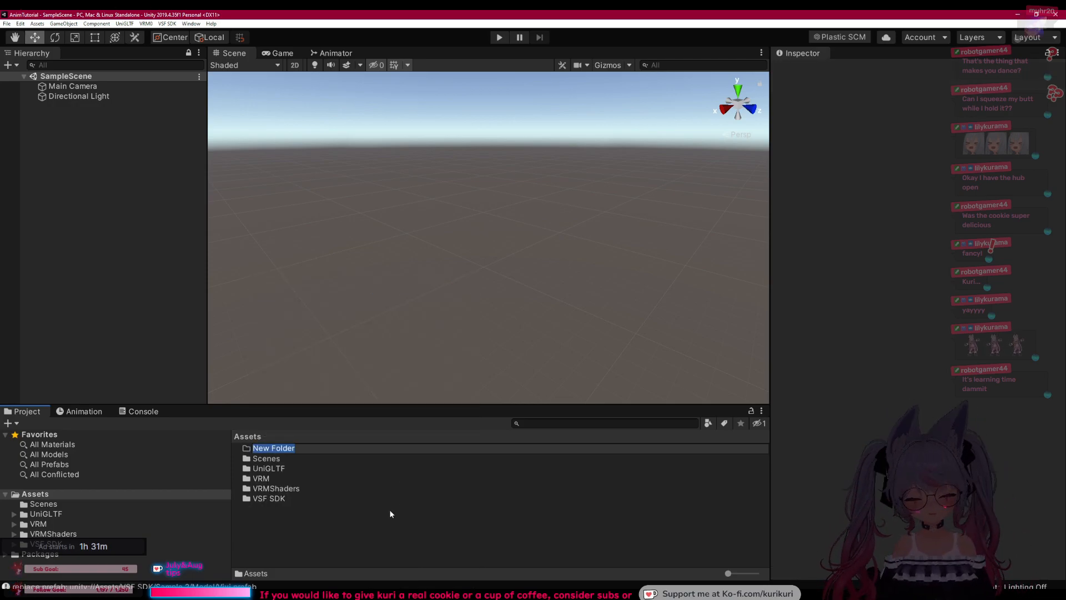
type("Avatars")
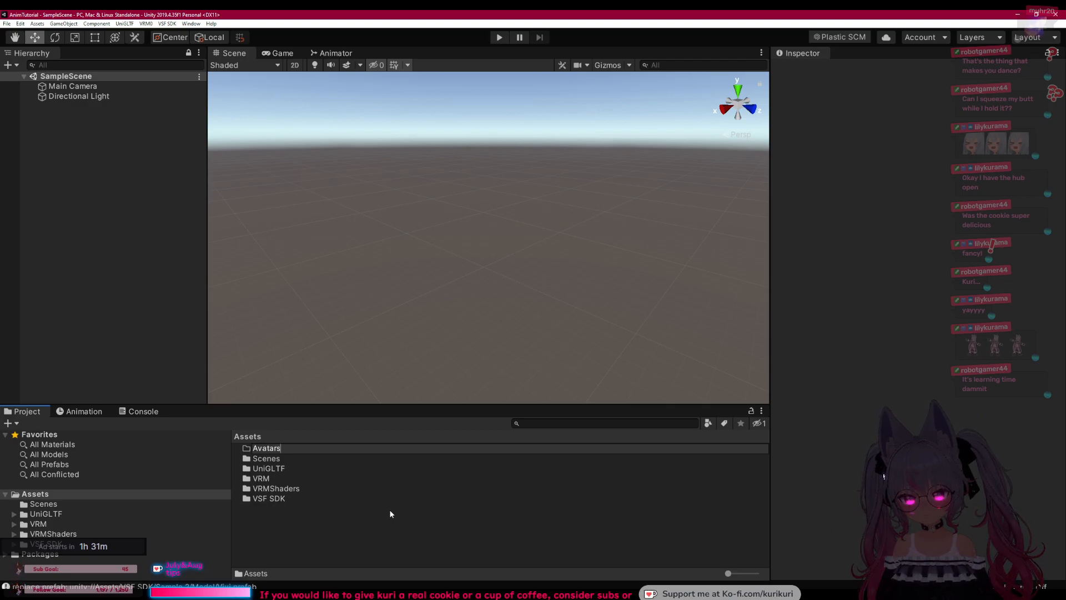
key("Return")
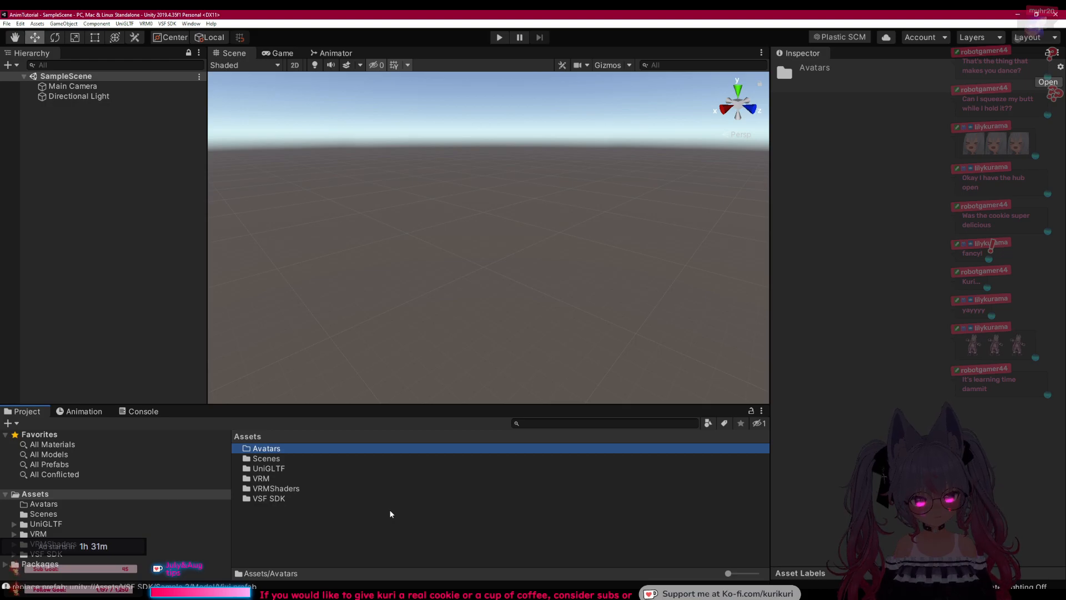
key("Return")
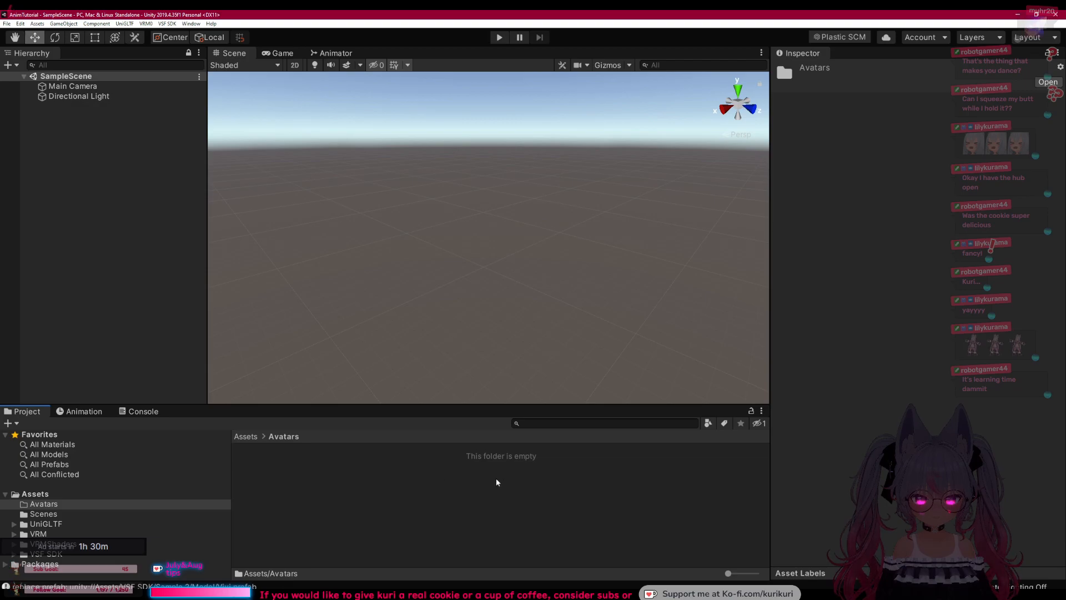
Step: Import SampleA.vrm from the tutorial folder in File Explorer into the project's Avatars folder and return to Unity
key("alt+Tab")
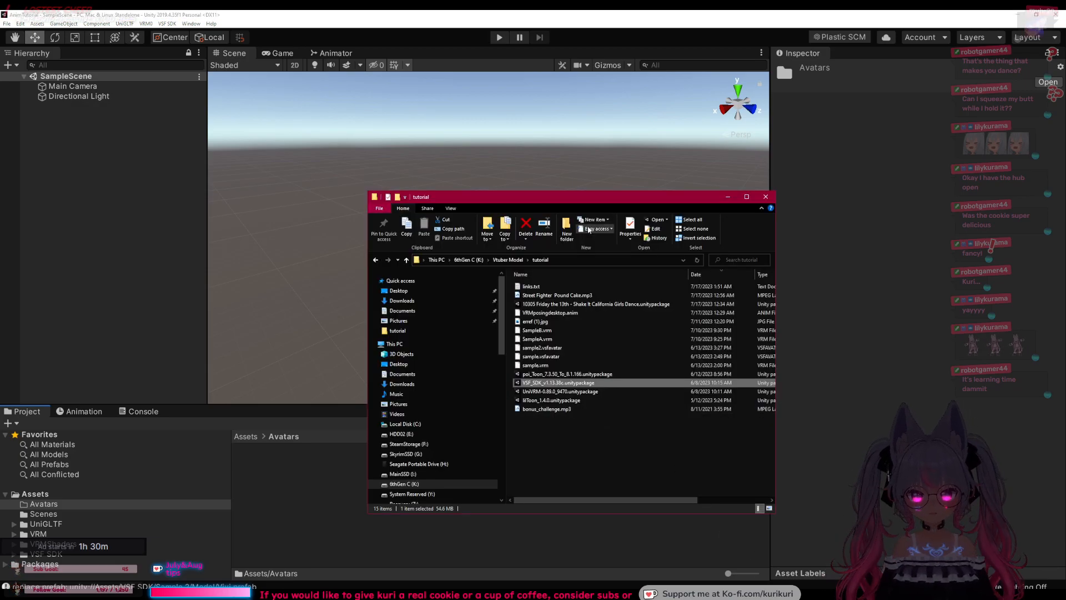
left_click_drag(603, 195, 653, 118)
left_click(625, 372)
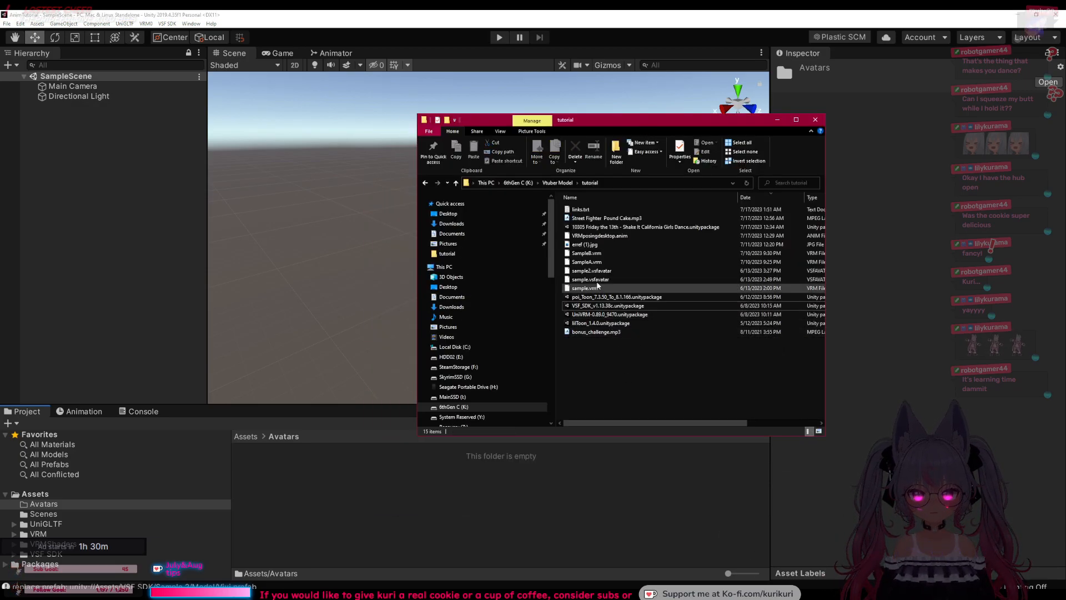
left_click(590, 264)
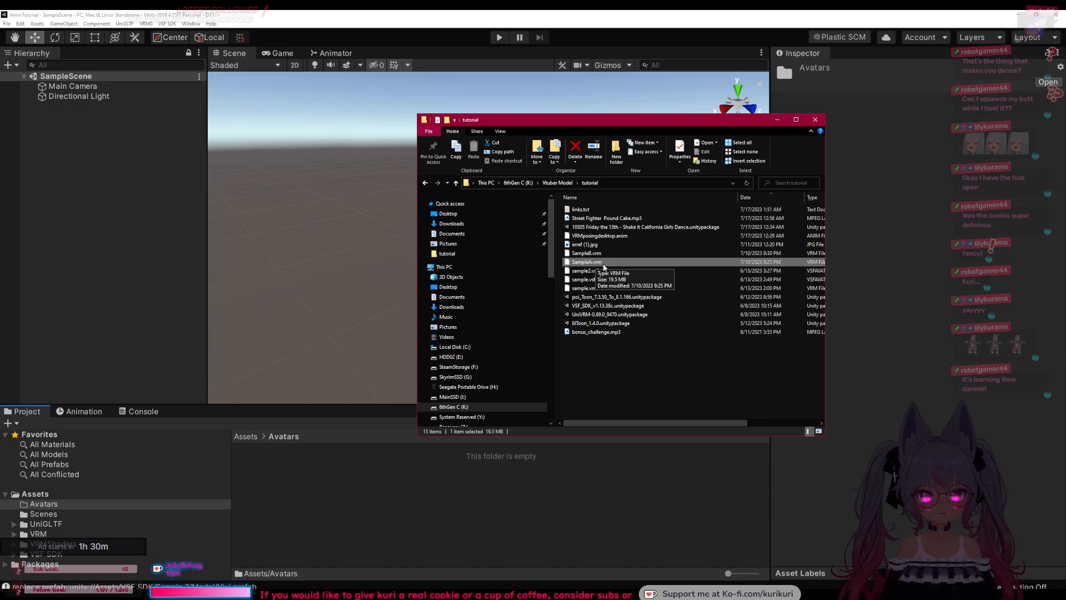
left_click_drag(597, 265, 259, 478)
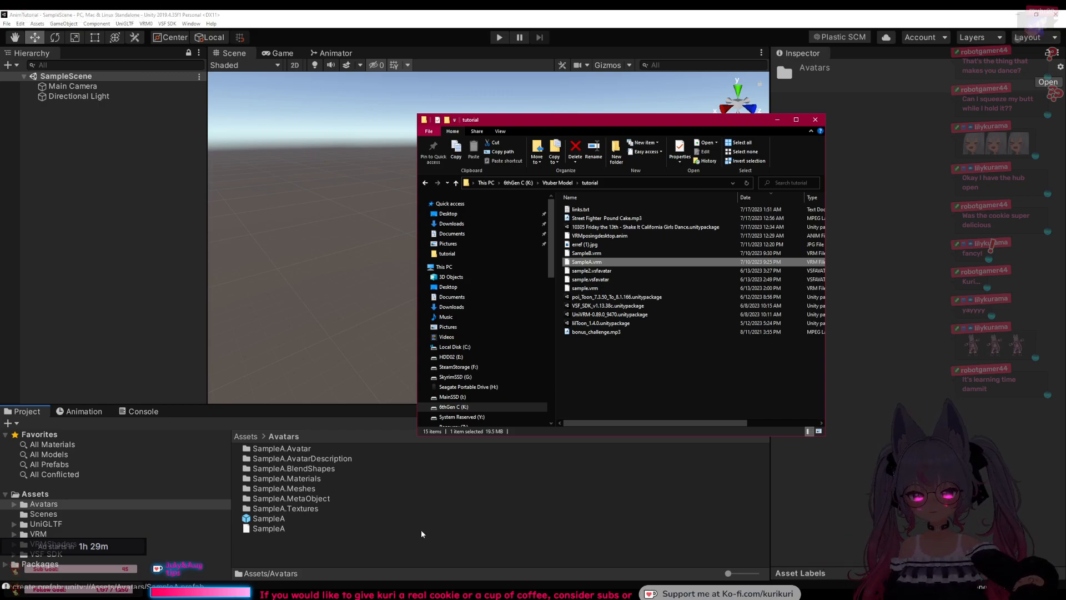
left_click(375, 549)
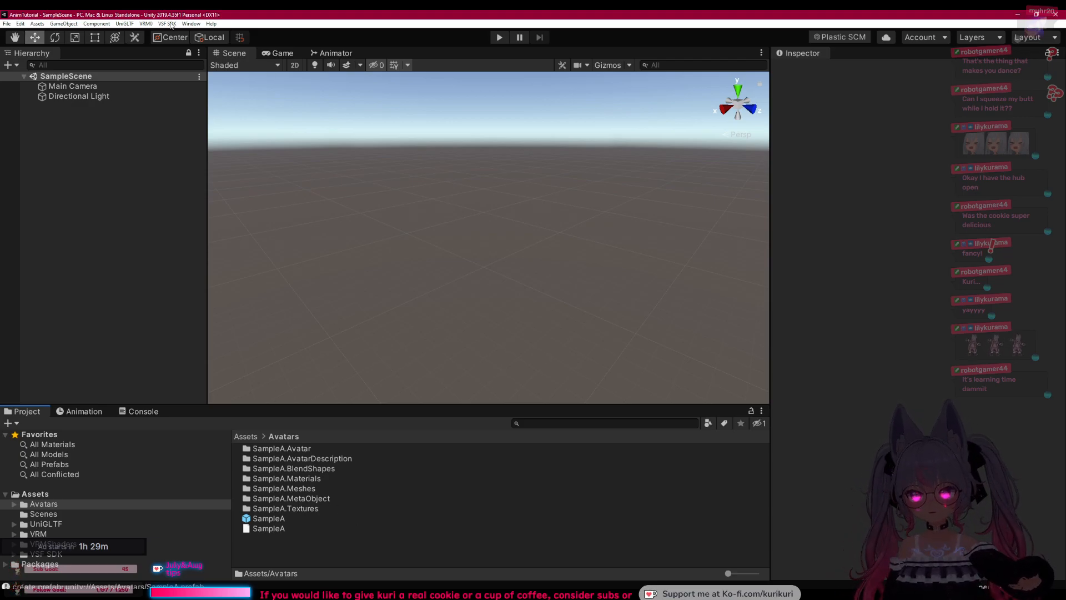
left_click(147, 24)
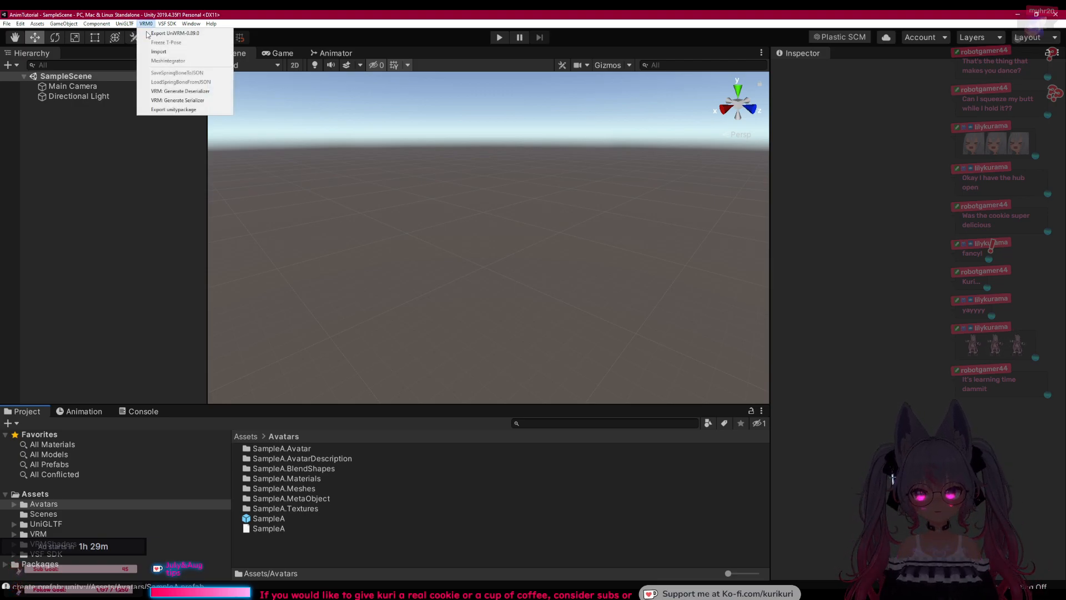
left_click(150, 24)
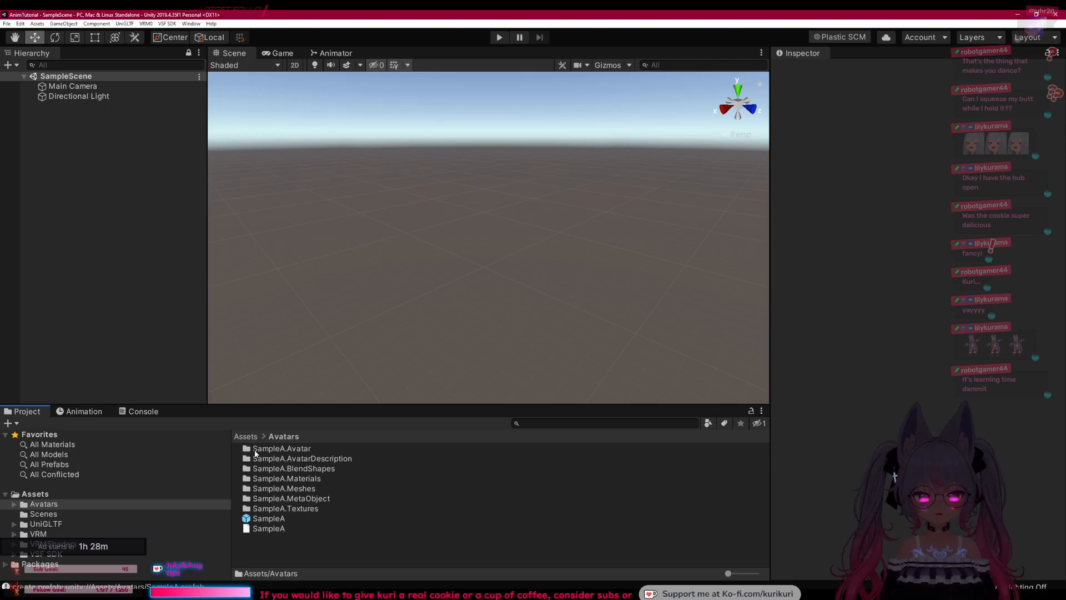
Step: Open the SampleA.Textures folder, enlarge the thumbnails to their maximum size, and examine the model's textures
double_click(283, 509)
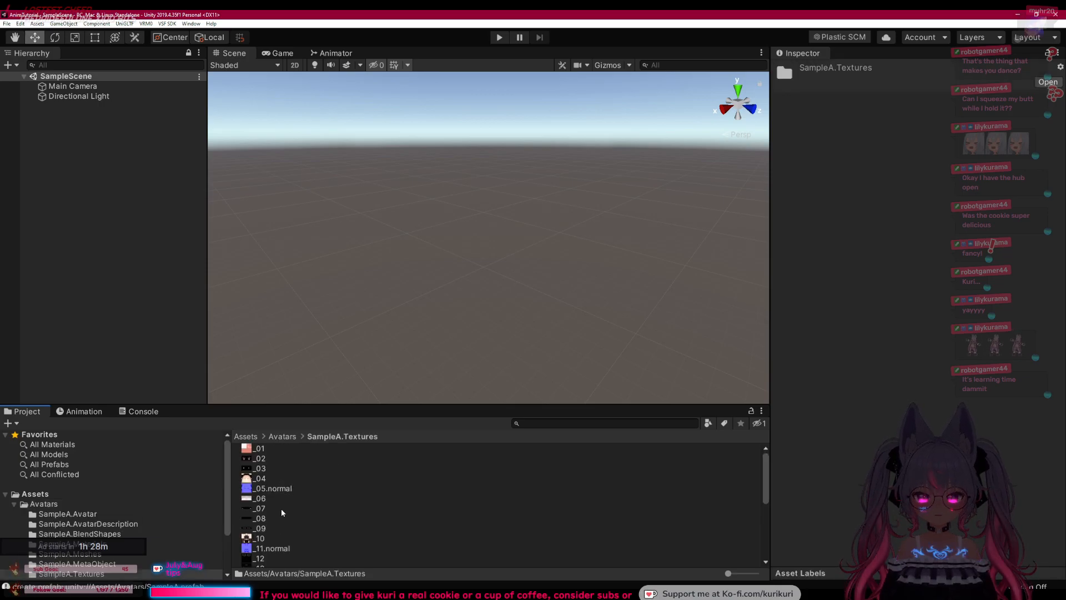
left_click_drag(727, 574, 756, 575)
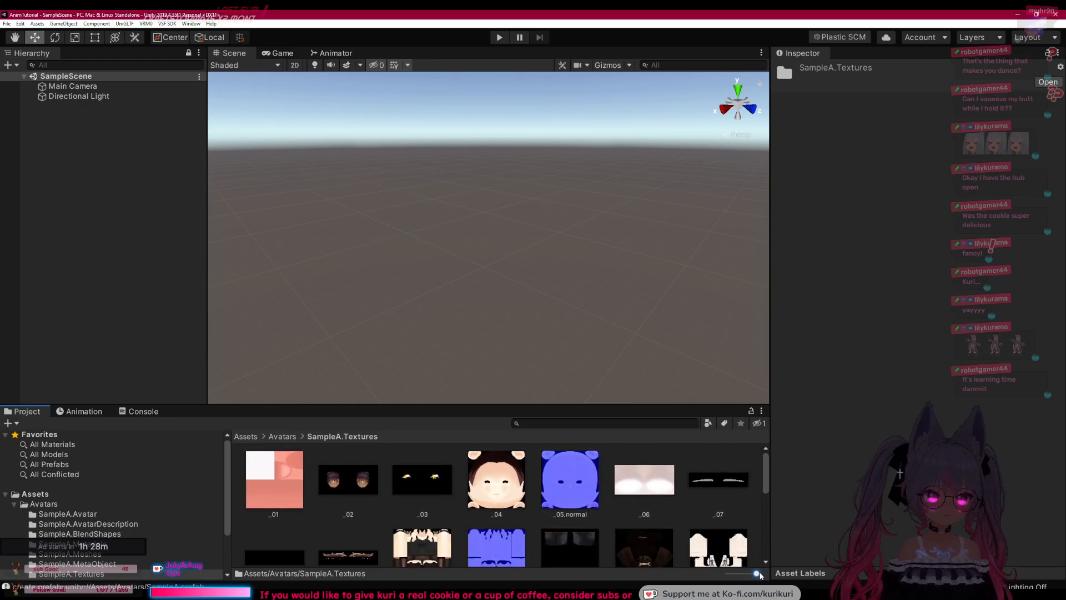
left_click(396, 485)
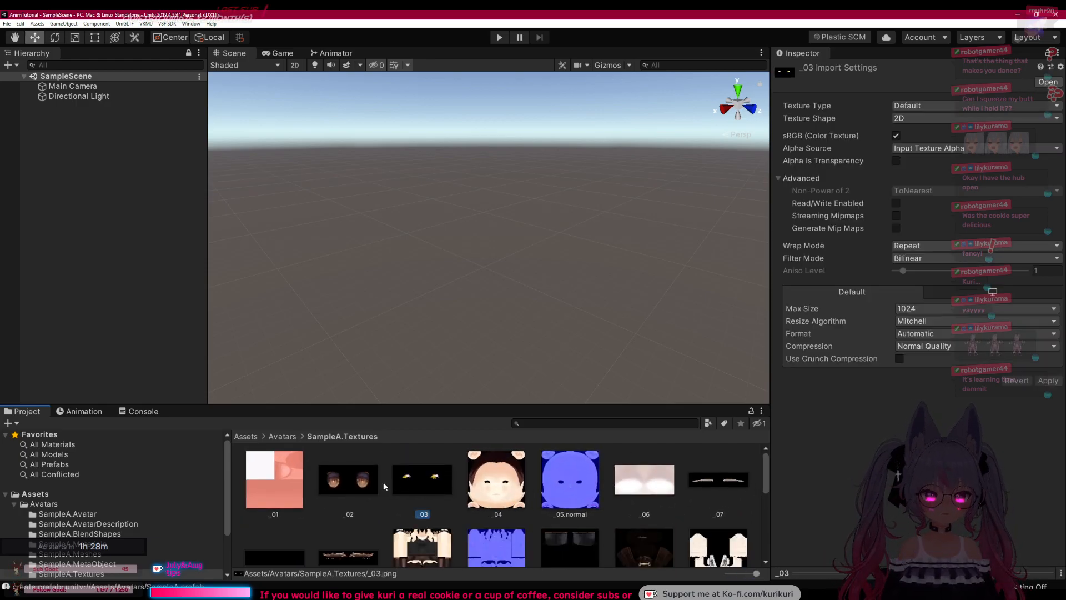
left_click(514, 486)
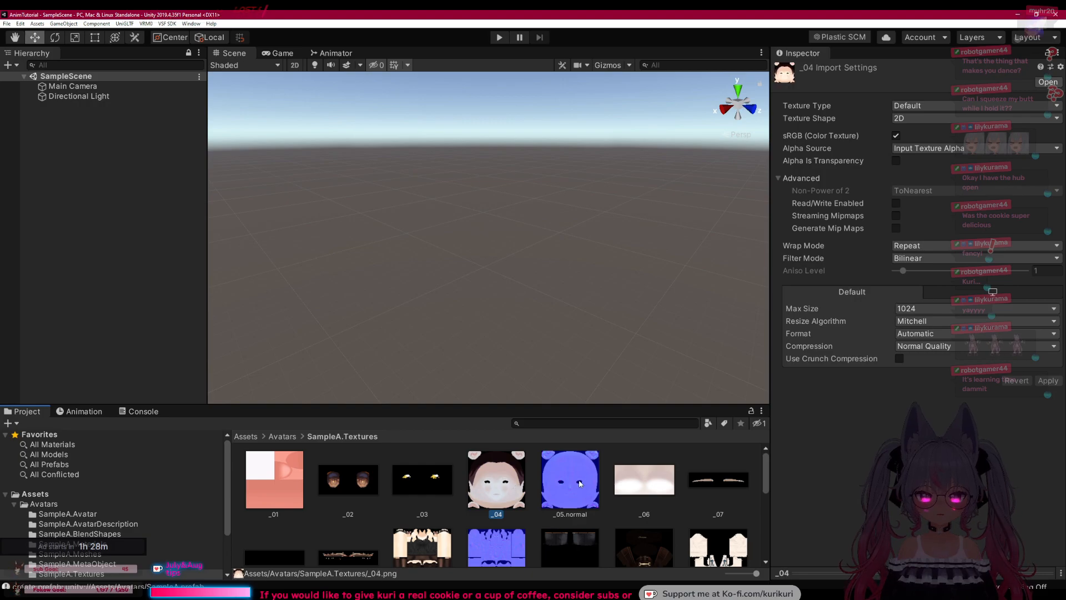
left_click(571, 482)
left_click(639, 482)
scroll(626, 478, "down", 1)
scroll(627, 477, "down", 1)
left_click(644, 486)
left_click(716, 486)
scroll(687, 494, "down", 1)
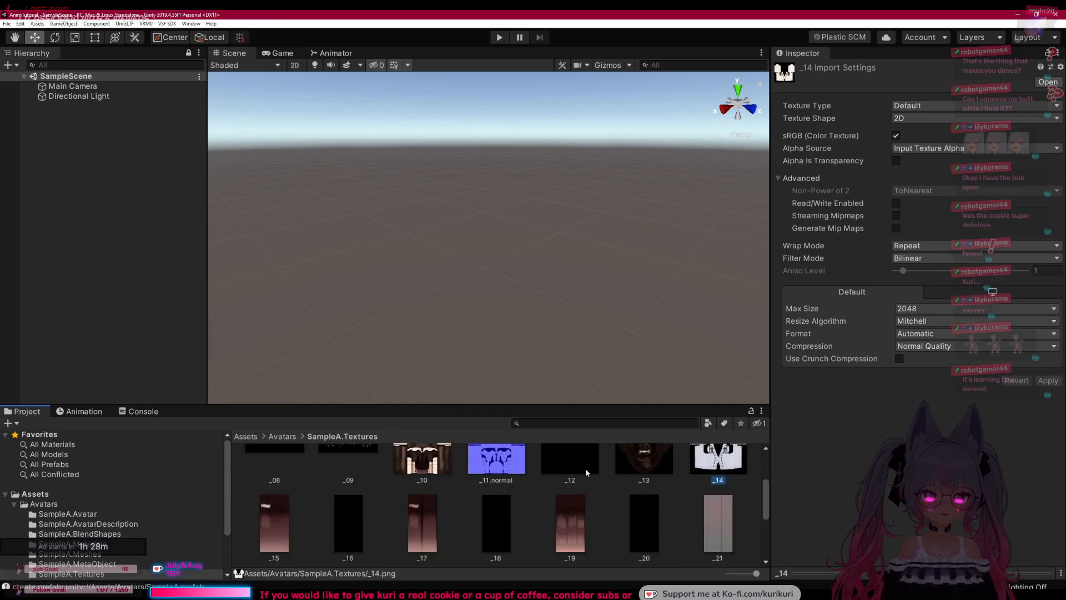
Step: Reveal the _10 texture's image file in File Explorer
scroll(555, 478, "up", 1)
scroll(458, 488, "up", 1)
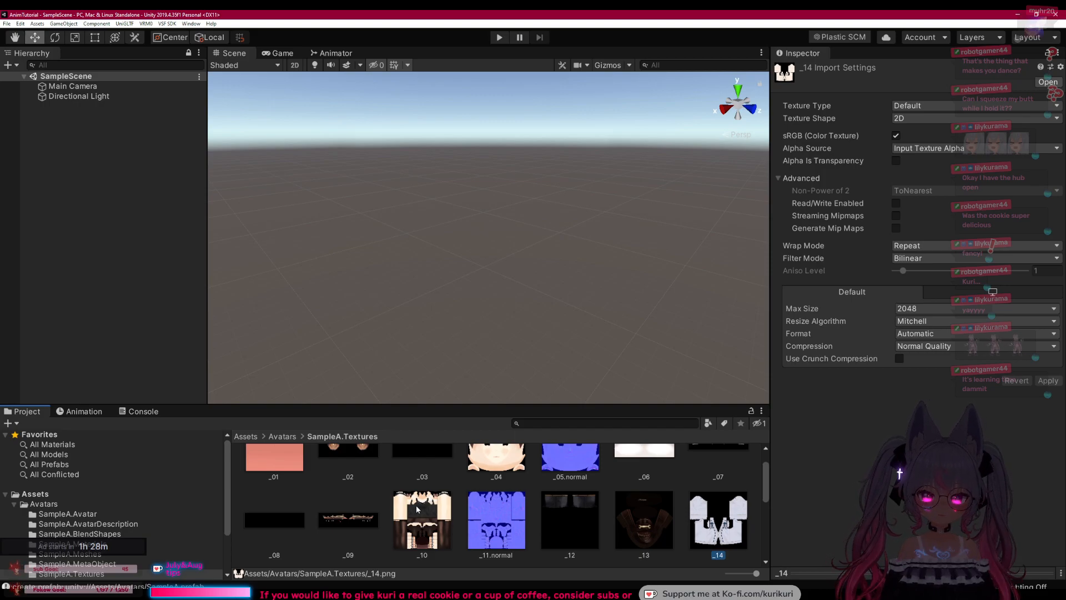
right_click(417, 509)
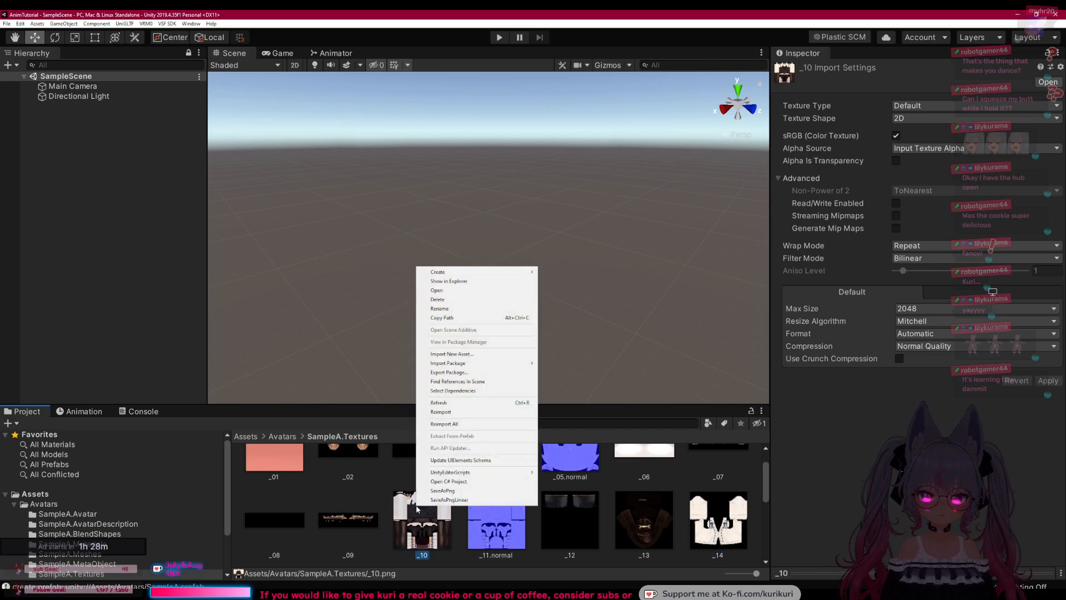
left_click(461, 282)
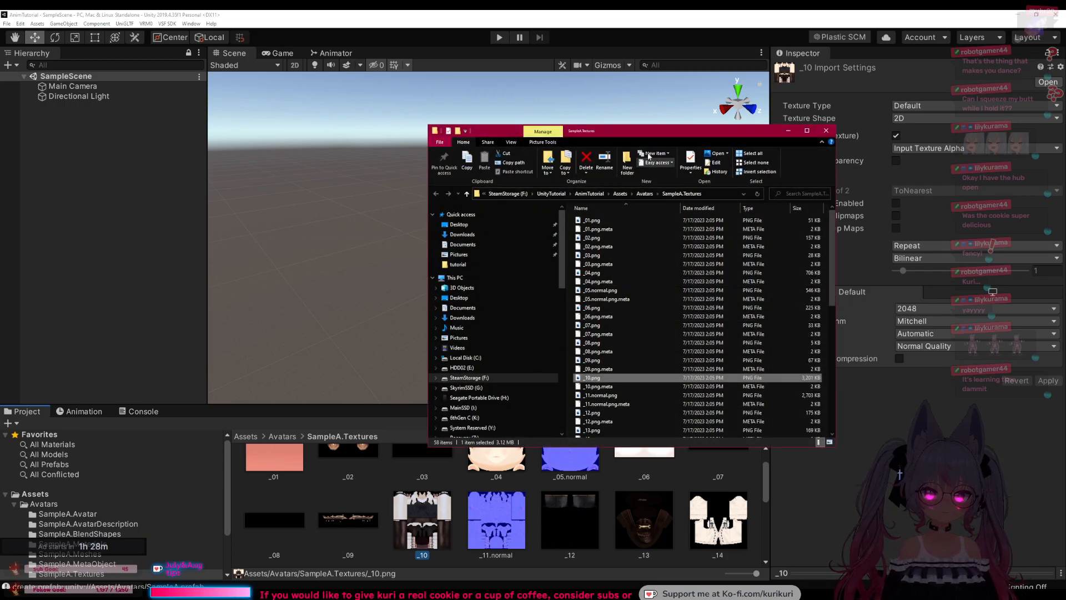
Step: Open _10.png from the SampleA.Textures folder in File Explorer, examine the body texture, and close the image viewer
left_click_drag(569, 133, 287, 89)
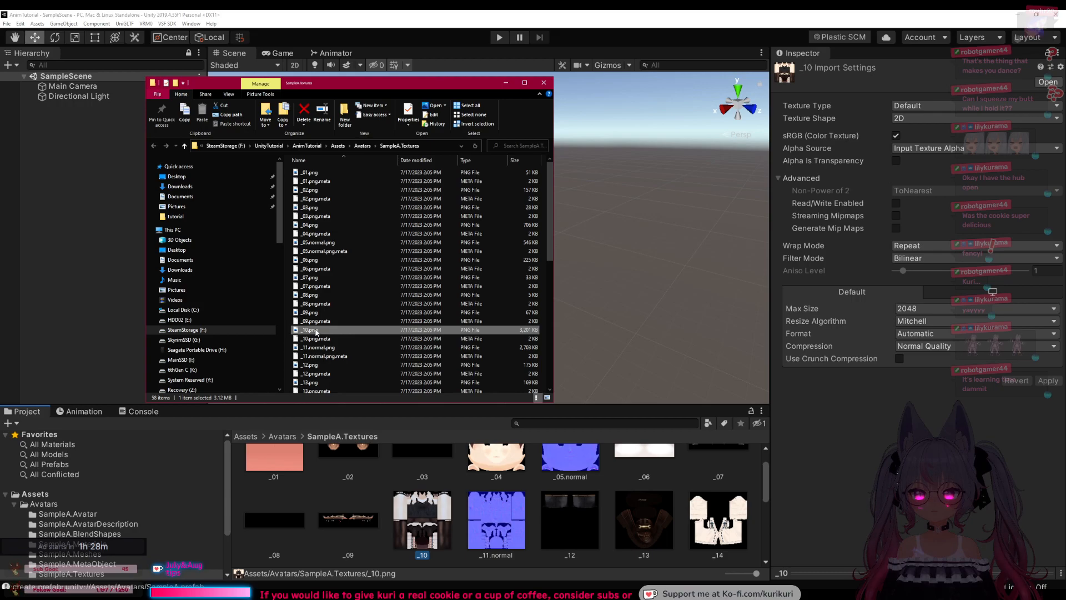
double_click(311, 330)
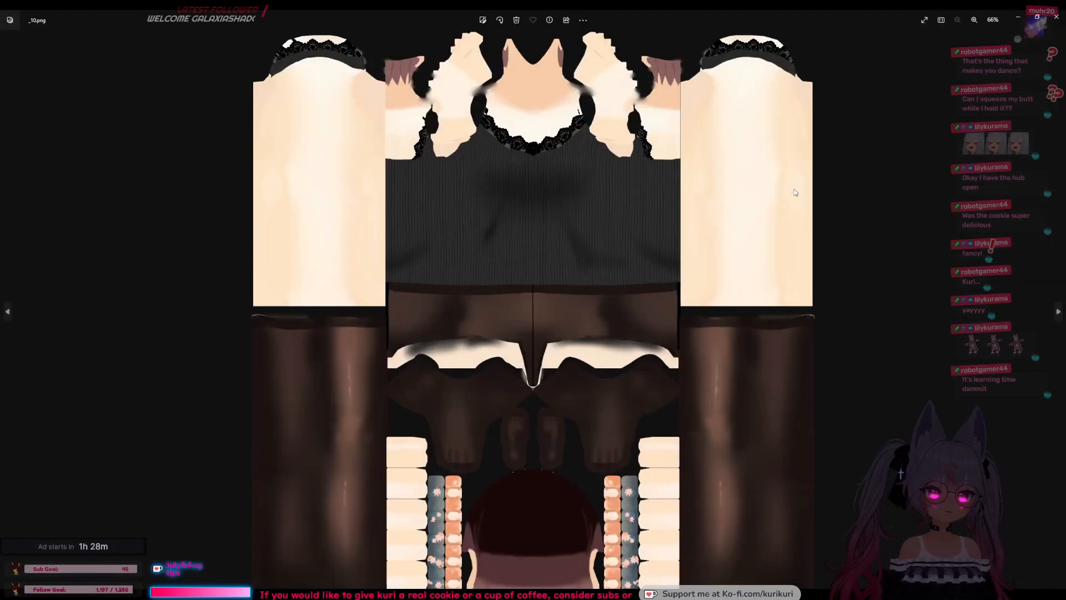
left_click(1053, 17)
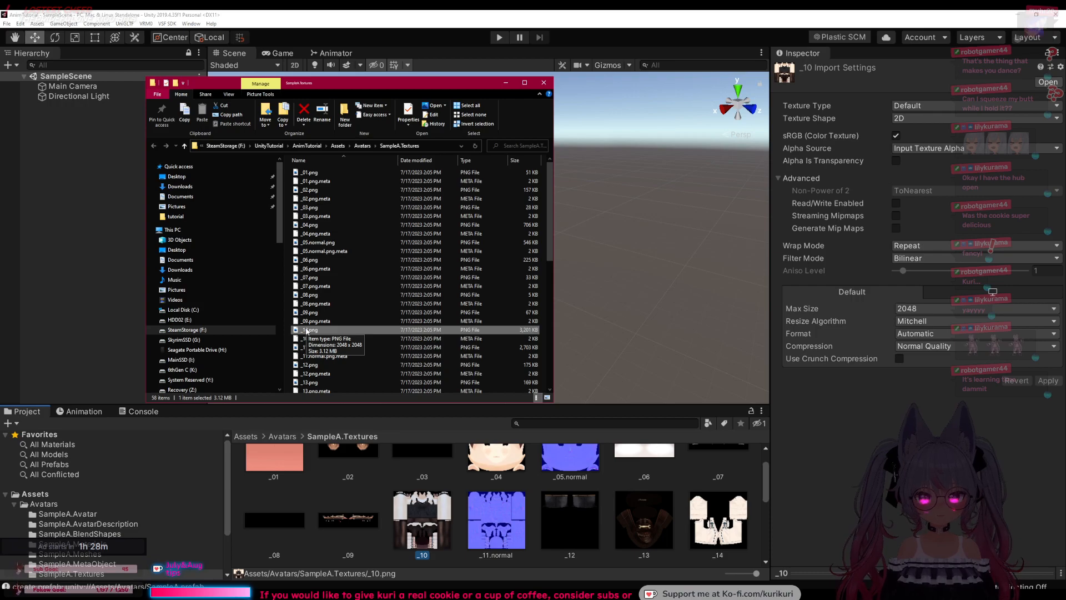
Step: Reveal the _14 texture's image file in File Explorer and return to Unity
right_click(716, 524)
left_click(708, 523)
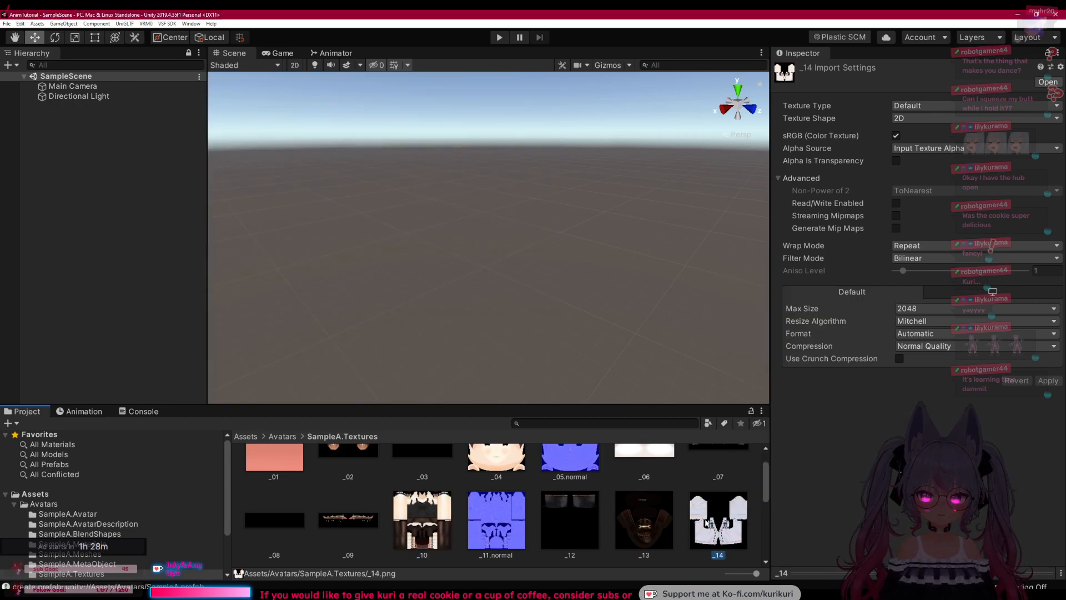
right_click(707, 523)
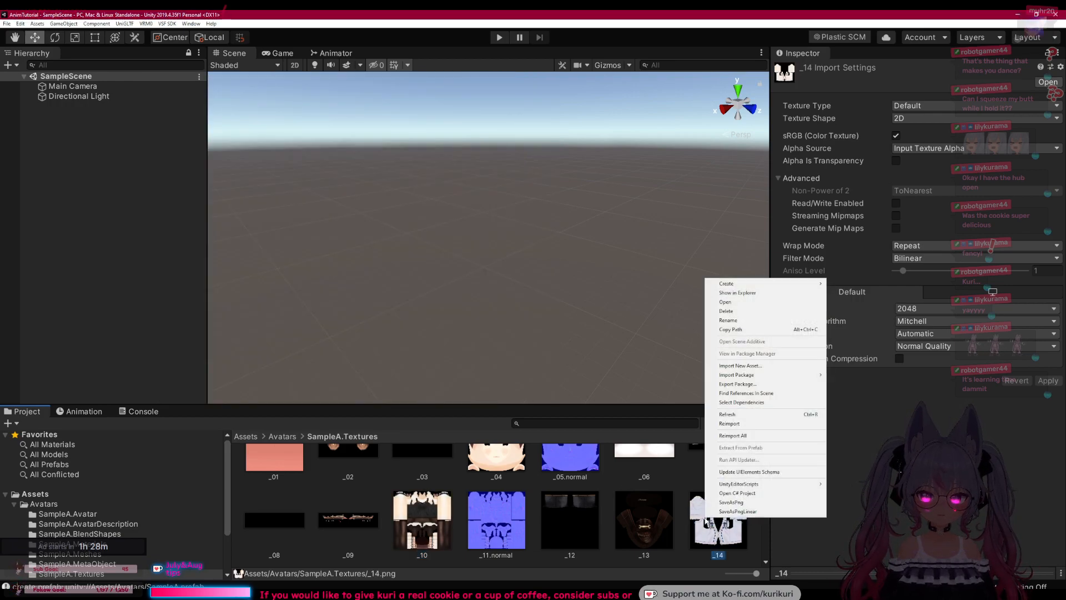
left_click(735, 295)
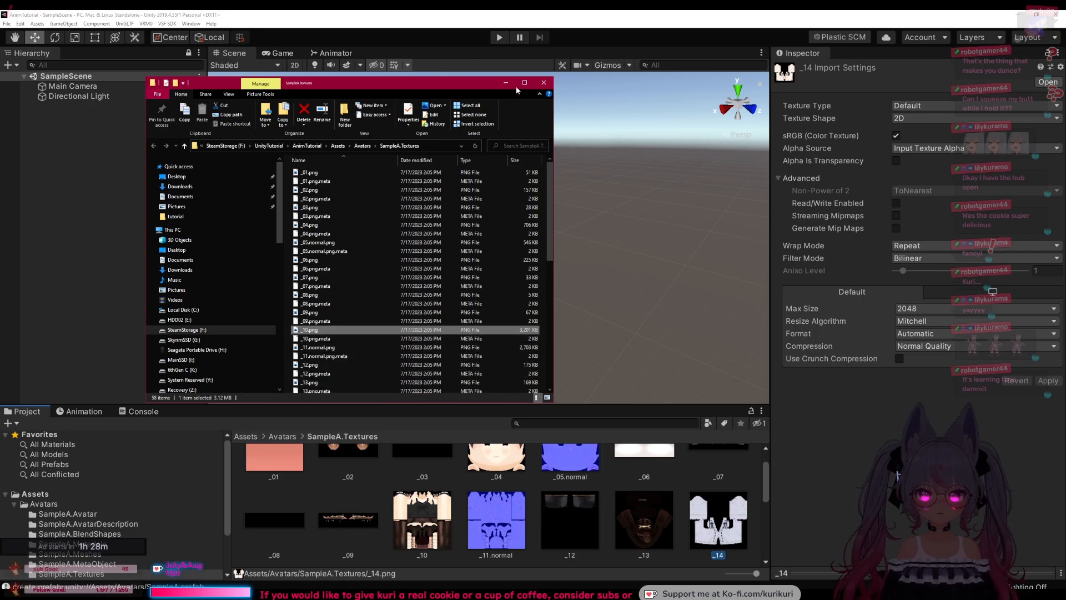
left_click(544, 84)
right_click(721, 513)
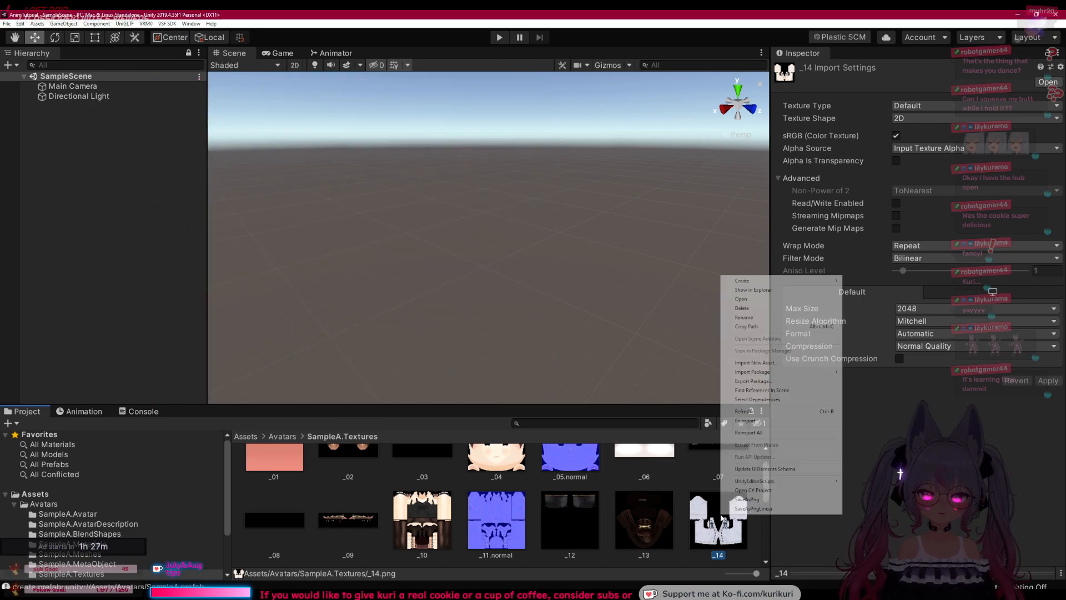
left_click(751, 290)
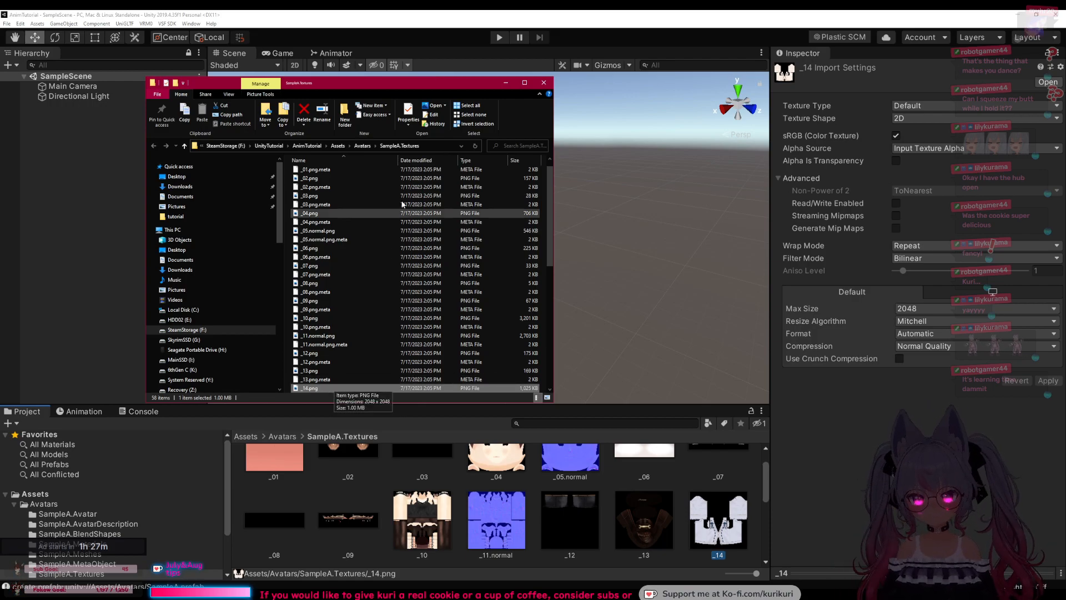
left_click(544, 84)
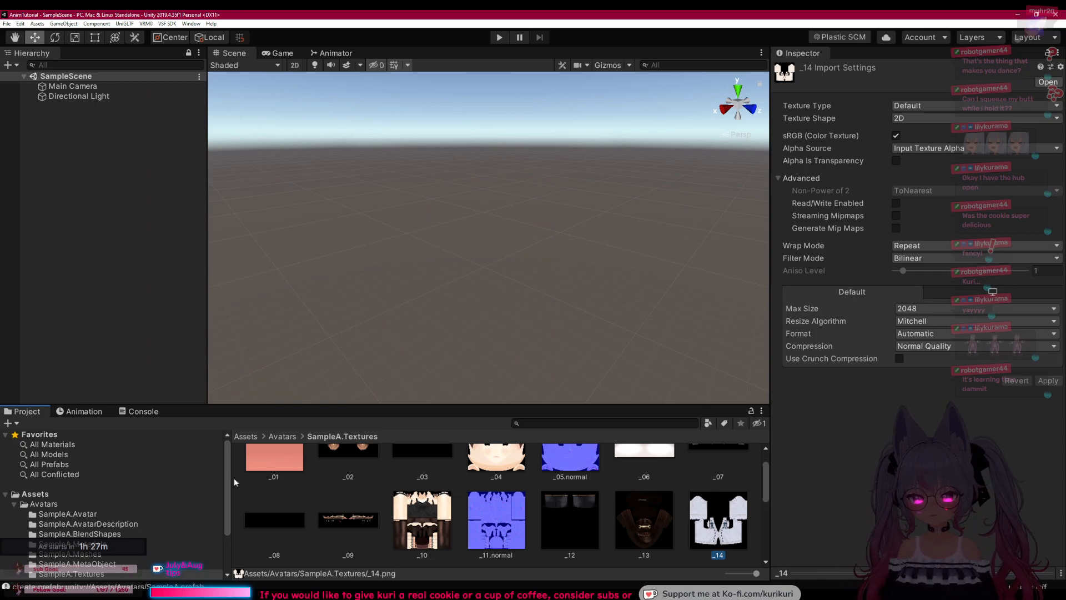
Step: Go back to the Avatars folder and select the SampleA prefab, comparing the compact list with maximum-size thumbnails
left_click(83, 554)
left_click(77, 544)
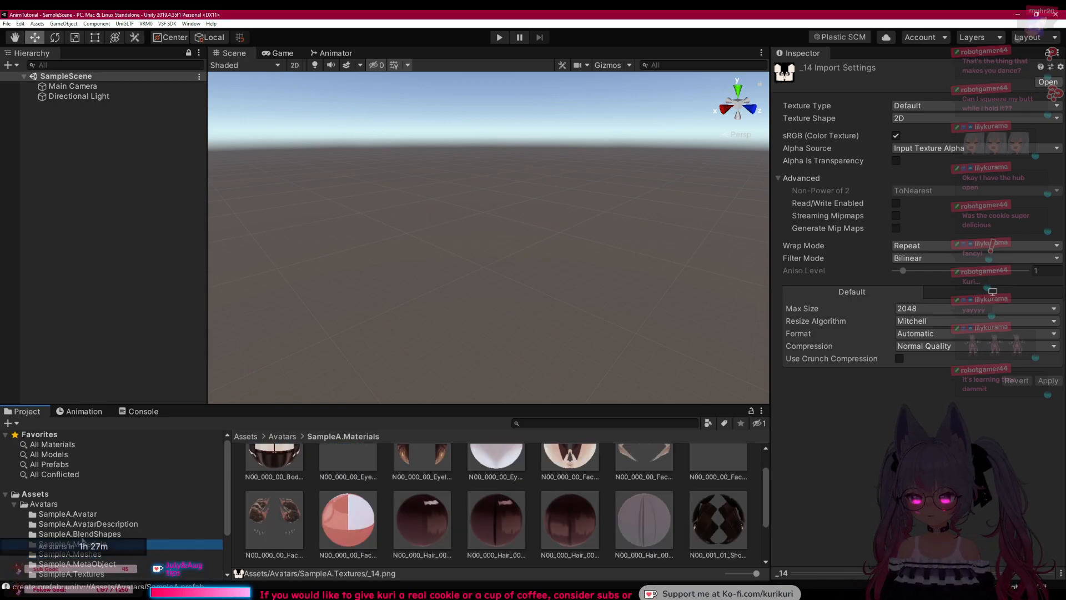
left_click(67, 523)
left_click(55, 512)
left_click(54, 506)
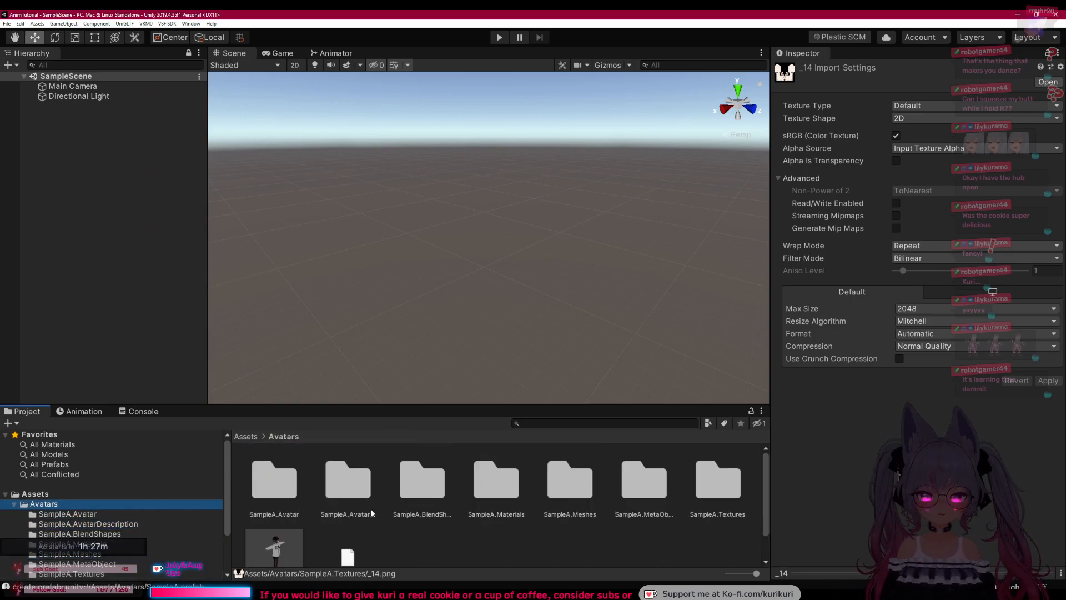
left_click_drag(751, 571, 728, 573)
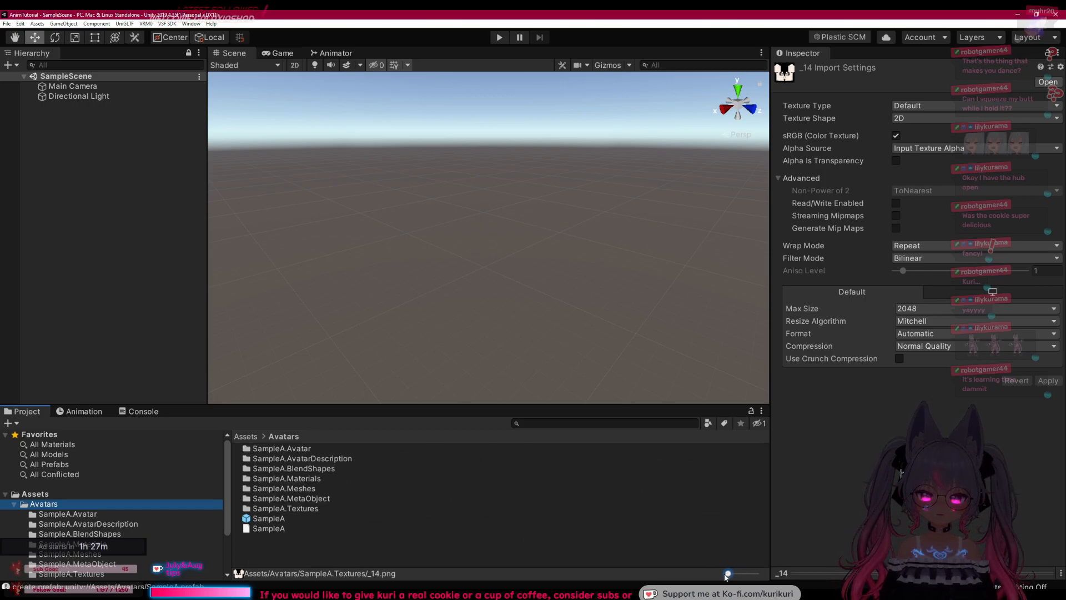
left_click(246, 521)
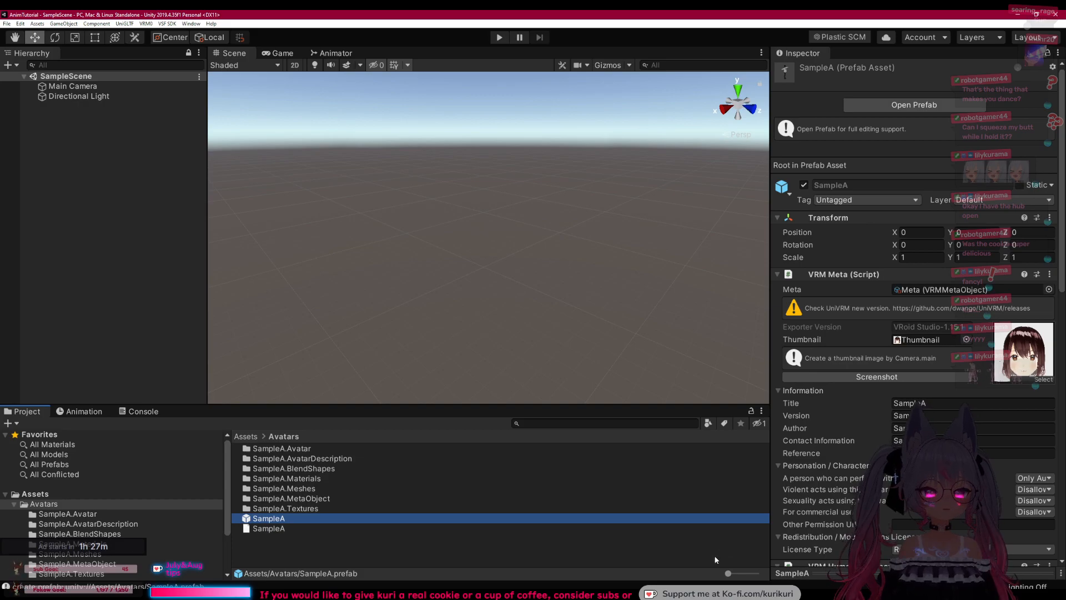
left_click_drag(728, 573, 757, 574)
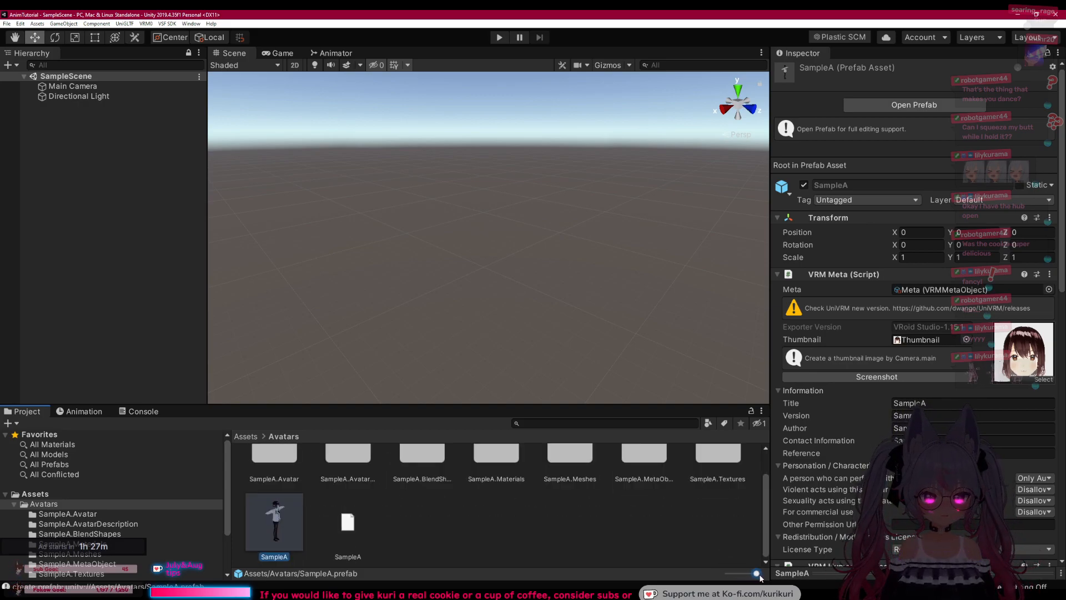
left_click(450, 531)
left_click(279, 534)
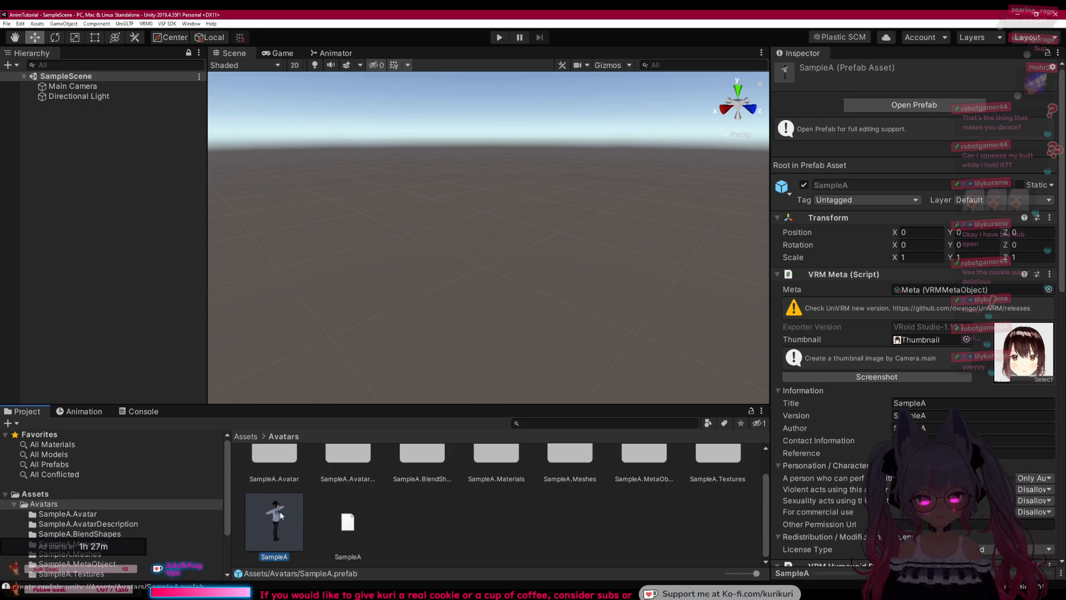
Step: Add the SampleA prefab to SampleScene through the Hierarchy
left_click_drag(272, 498, 191, 388)
left_click_drag(115, 231, 71, 156)
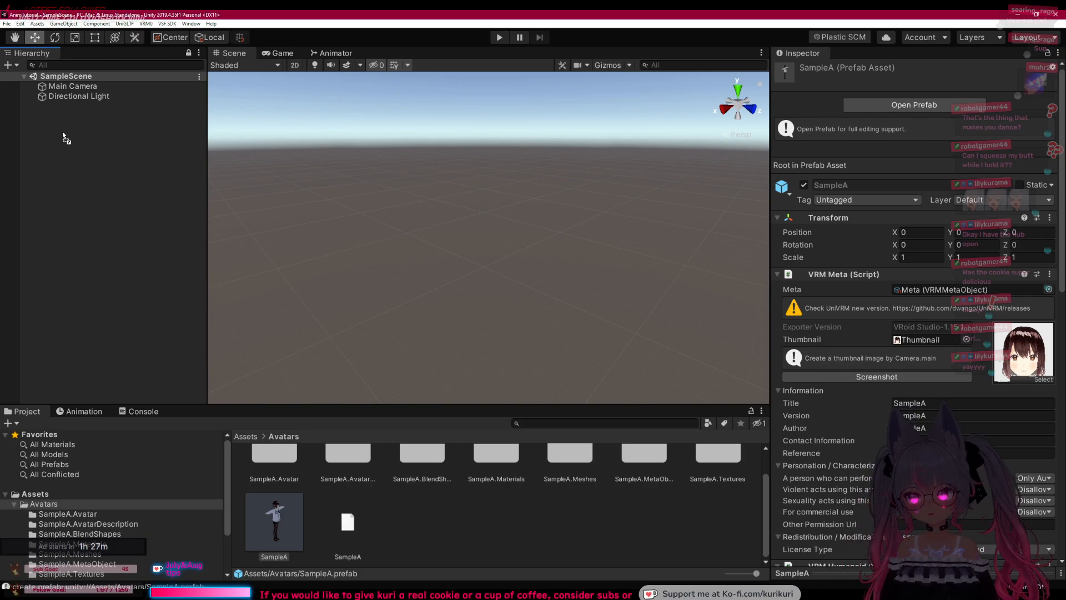
left_click_drag(65, 137, 63, 131)
left_click(75, 107)
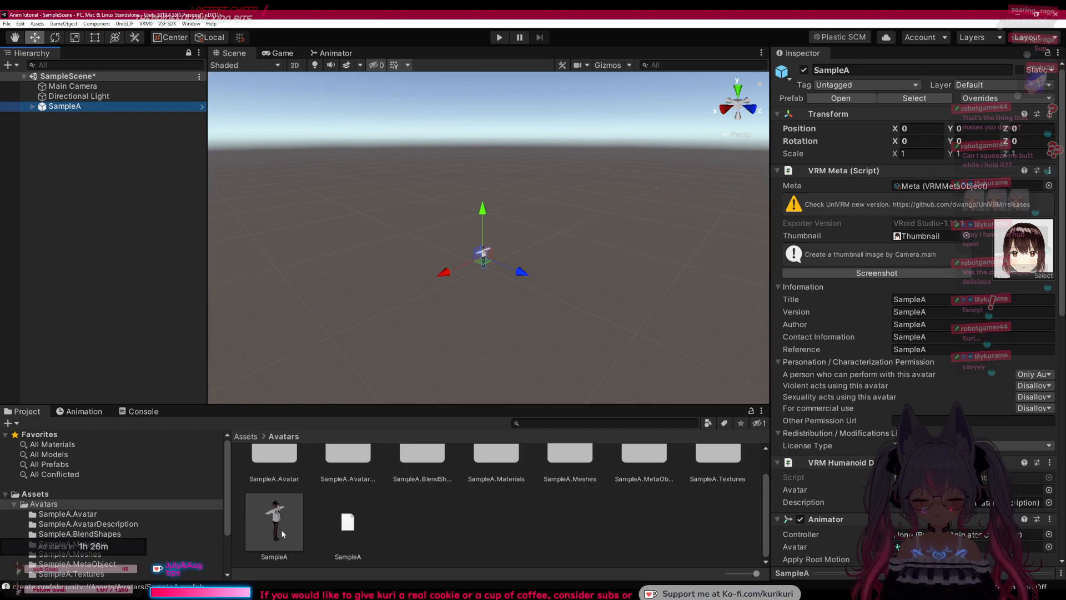
Step: Delete the SampleA object from SampleScene
left_click(93, 110)
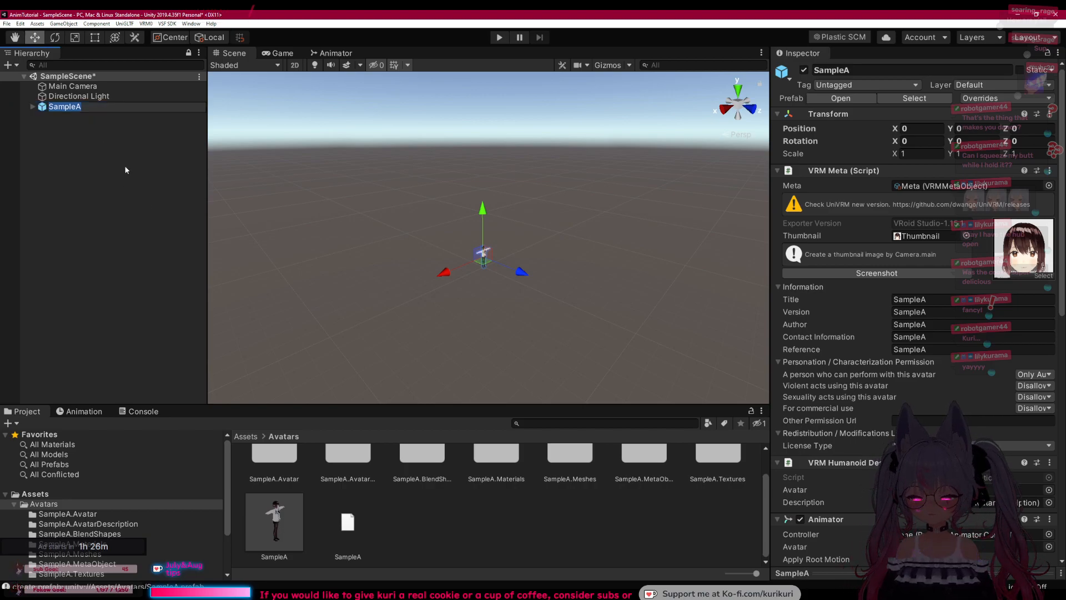
key("Delete")
left_click(124, 155)
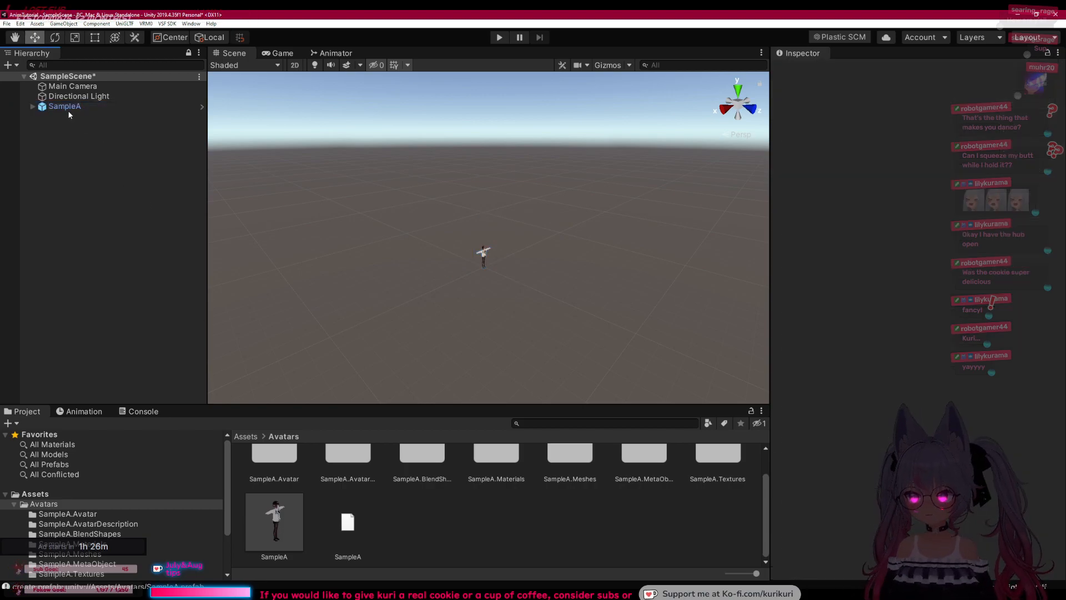
left_click(68, 109)
key("Delete")
Step: Place the SampleA prefab directly in the scene view at about X 9.3, Y 4.02, Z 4.47 and check its position fields
left_click_drag(266, 530, 380, 296)
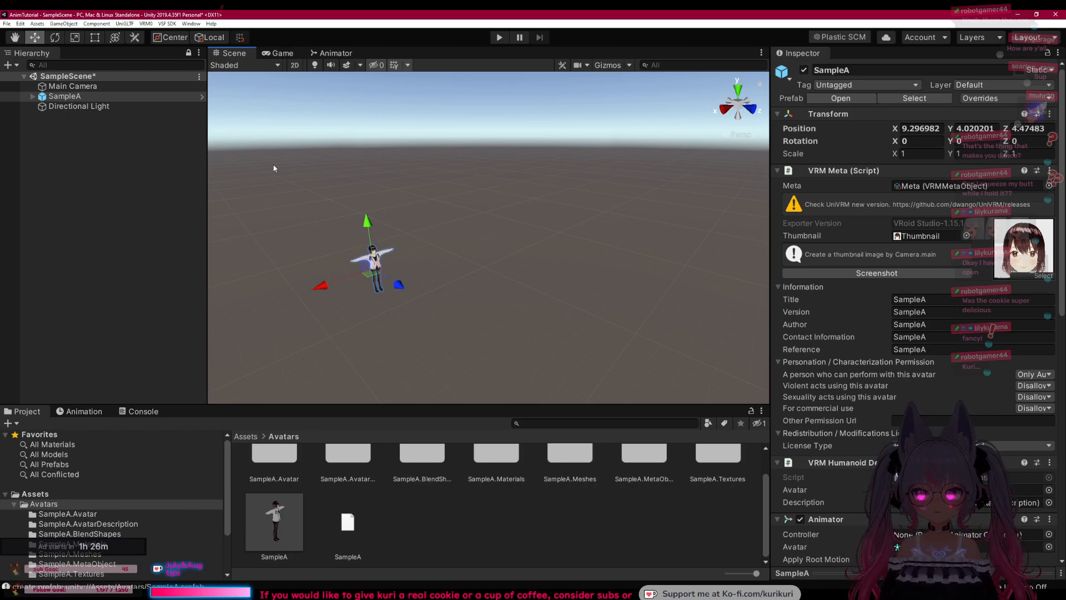
left_click(905, 128)
left_click(960, 131)
left_click(1025, 132)
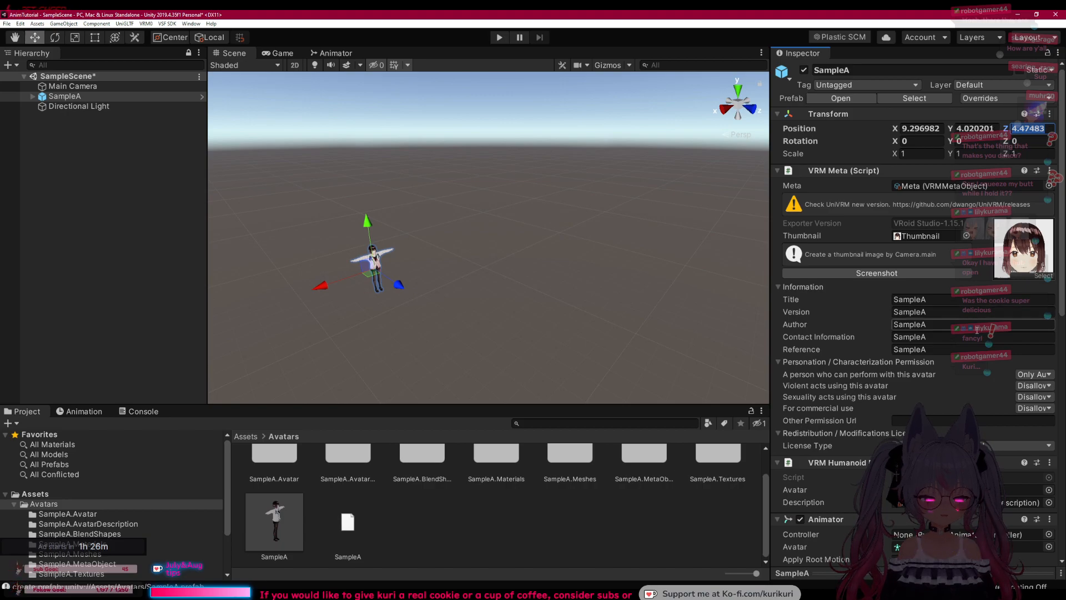
Step: Switch to VNyan to look at the placement of its loaded avatar, and return to Unity
left_click(512, 596)
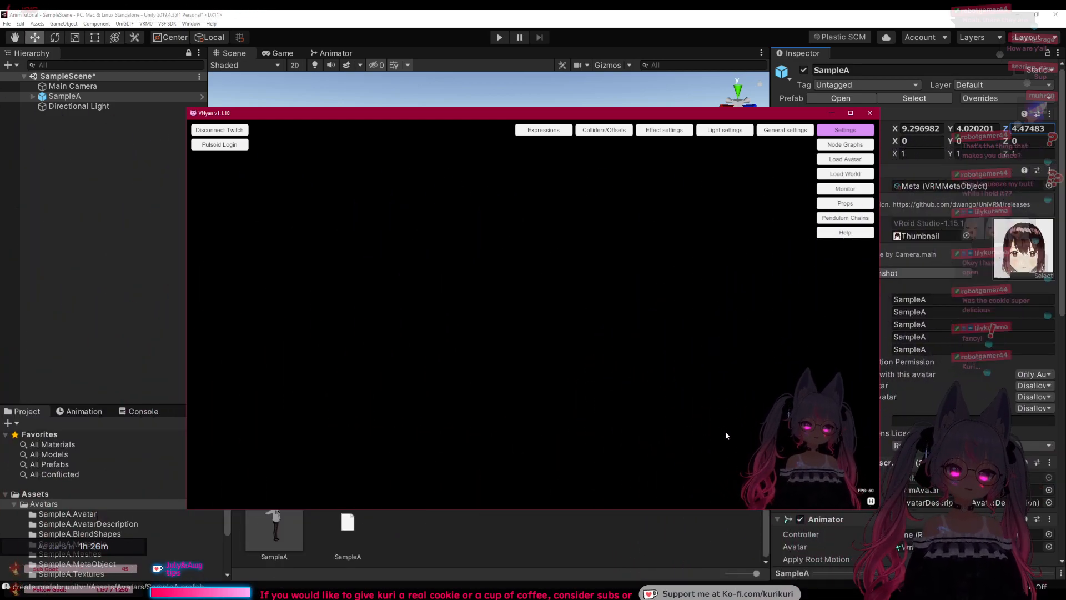
left_click(832, 114)
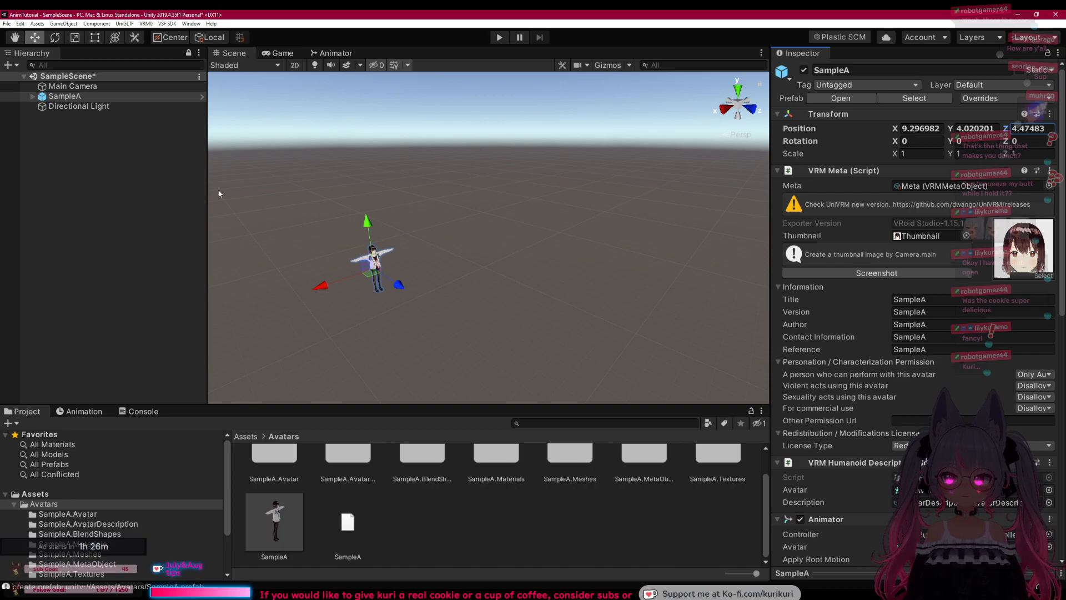
Step: Move SampleA below Directional Light in the Hierarchy and set its position to X 0, Y 0, Z 0
left_click(116, 155)
left_click_drag(75, 99, 87, 105)
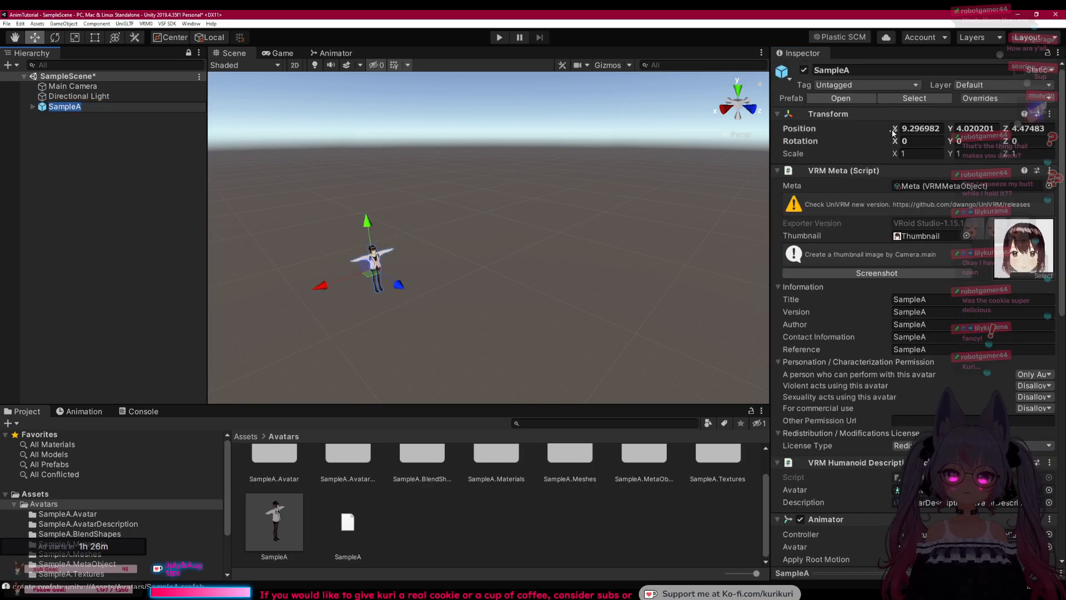
left_click(921, 128)
type("0")
key("Tab")
type("0")
left_click(1025, 128)
type("0")
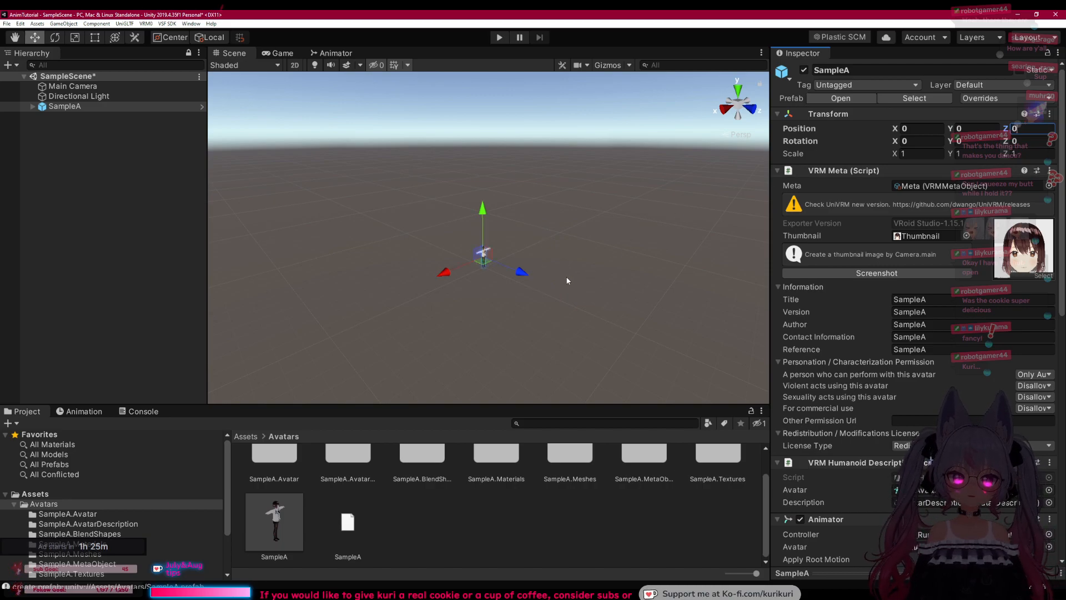
Step: Deselect the avatar and examine it in the scene view by zooming in and out, orbiting and panning
left_click(483, 281)
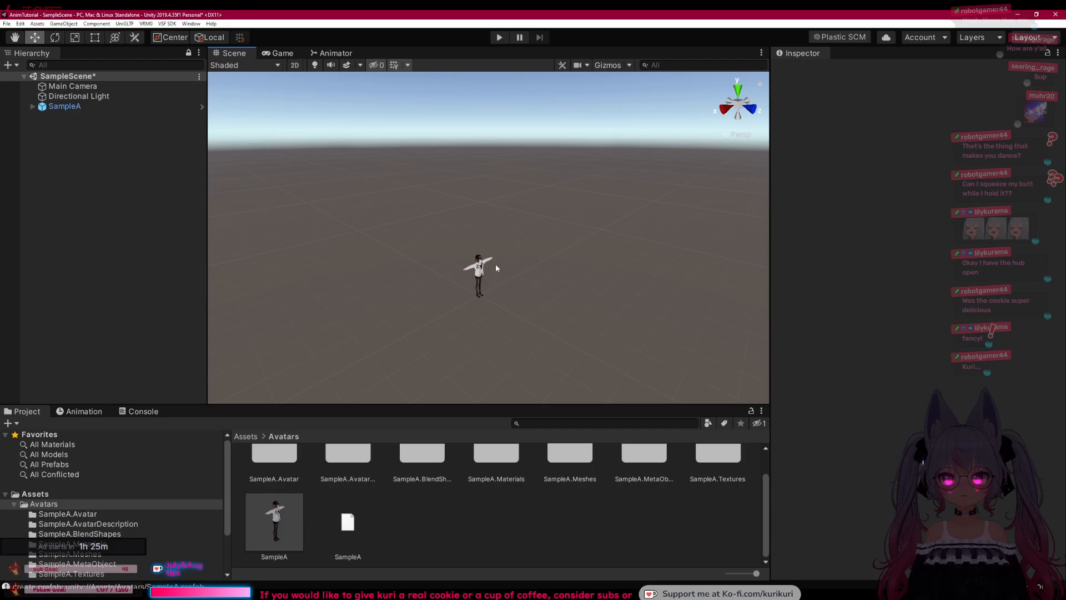
scroll(499, 261, "up", 4)
scroll(500, 268, "down", 8)
scroll(500, 247, "up", 2)
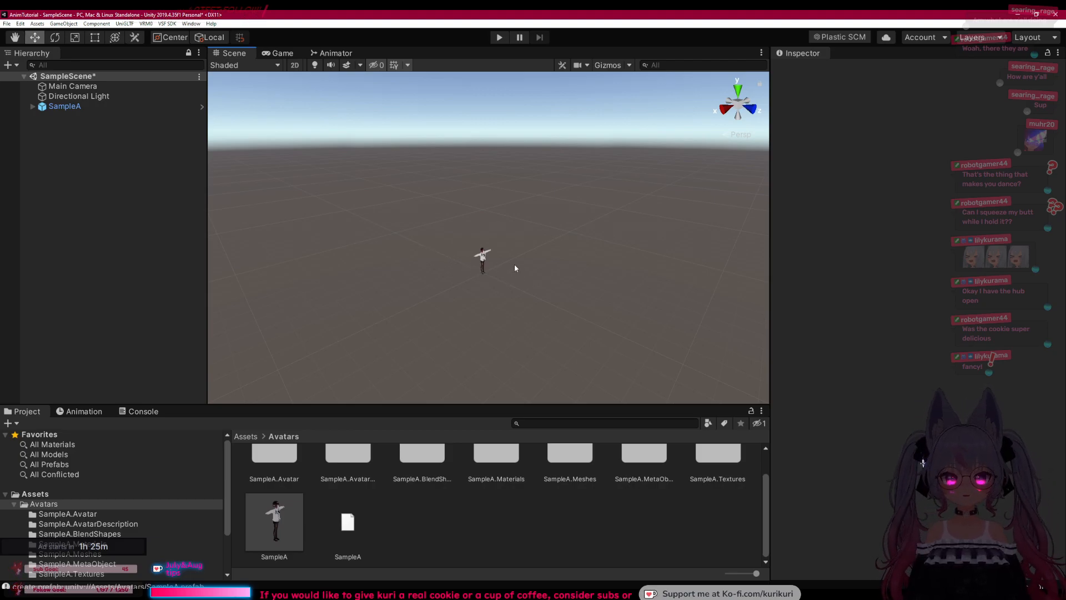
mouse_move(514, 265)
left_mouse_down("alt")
mouse_move(298, 262)
mouse_move(607, 272)
mouse_move(508, 269)
left_mouse_up("alt")
scroll(491, 256, "up", 8)
scroll(454, 278, "down", 3)
middle_click_drag(455, 278, 491, 246)
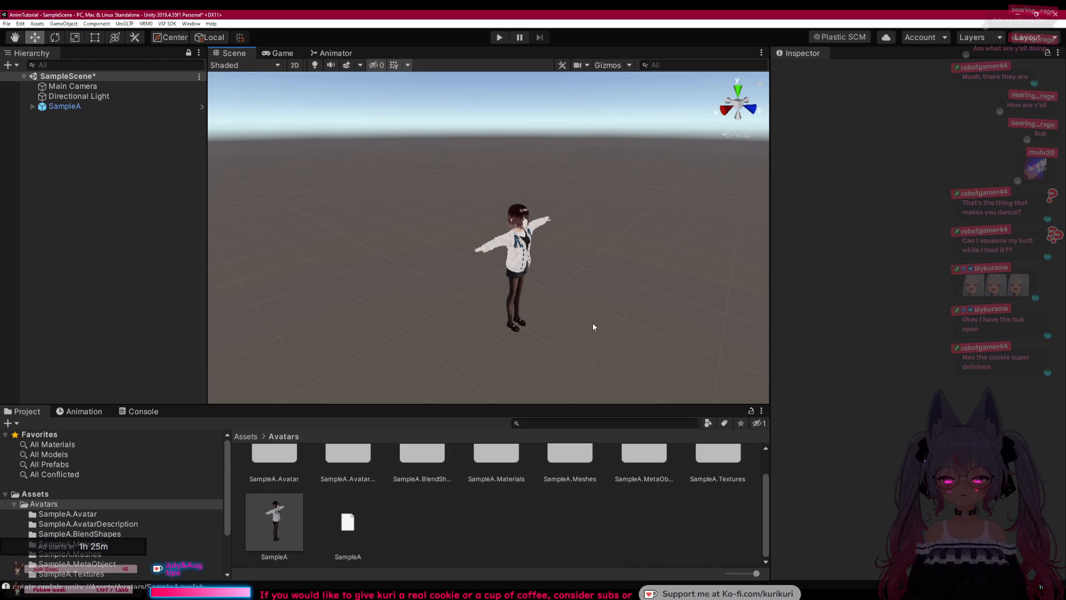
Step: Try selecting the SampleA model in the scene view with a selection box and directly on its body, and clear the selection
left_click_drag(588, 332, 411, 147)
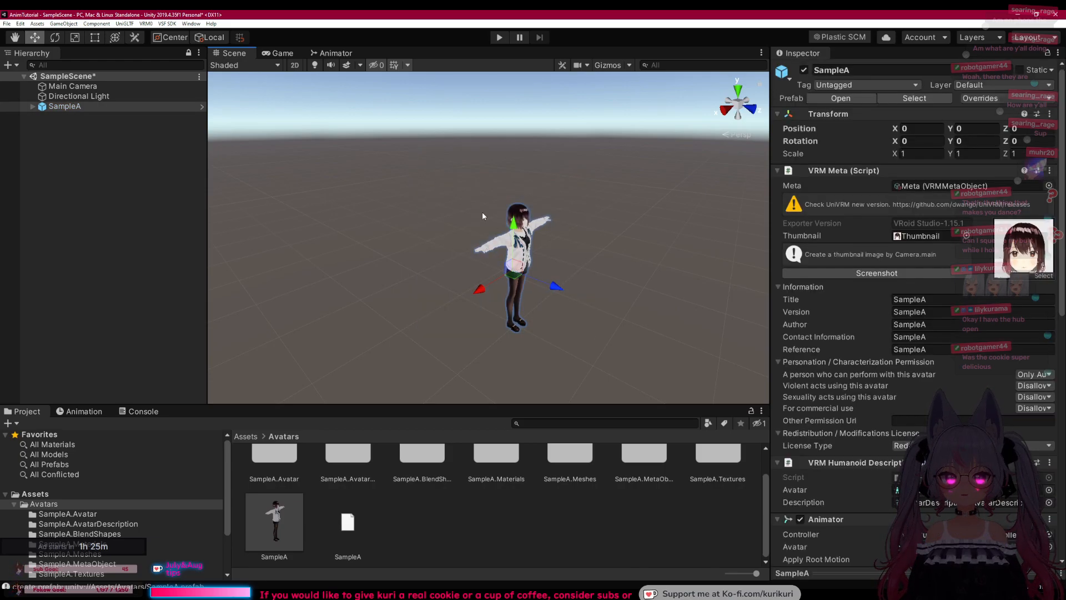
mouse_move(593, 270)
middle_mouse_down()
mouse_move(582, 251)
mouse_move(580, 262)
middle_mouse_up()
left_click(531, 252)
left_click(511, 243)
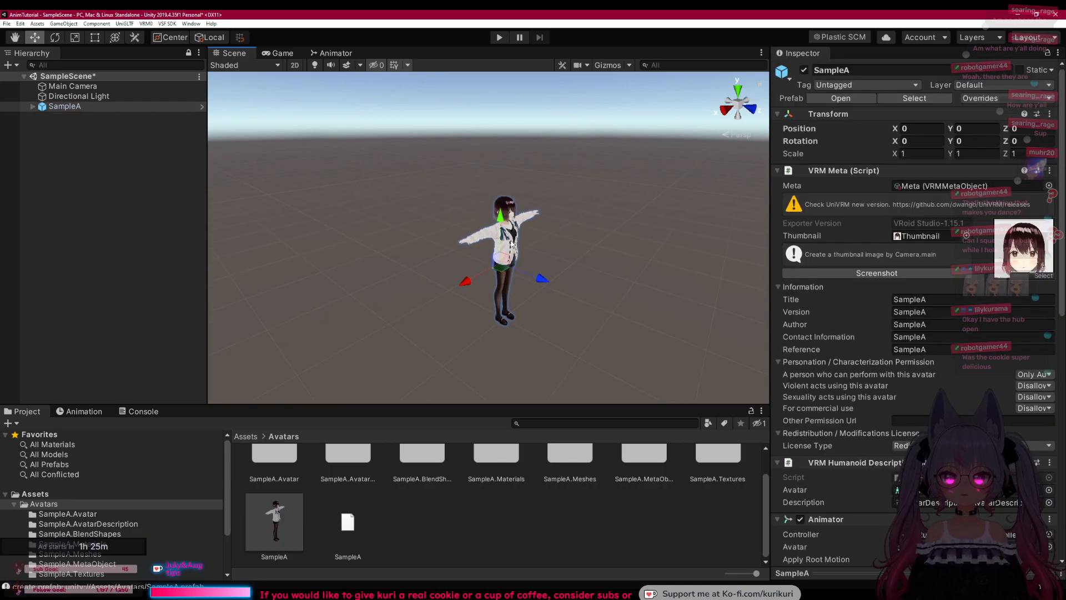
left_click(594, 258)
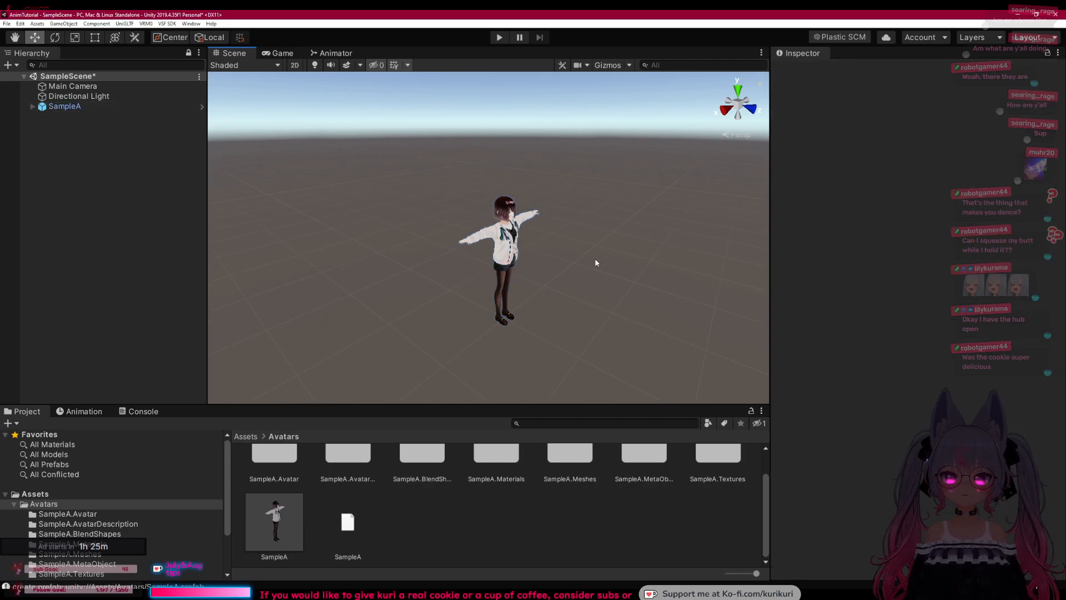
Step: Move the scene view away from the avatar, select SampleA in the Hierarchy, and frame the view on it again
scroll(587, 261, "down", 2)
scroll(586, 262, "down", 3)
middle_click_drag(407, 236, 847, 275)
middle_click_drag(580, 264, 615, 269)
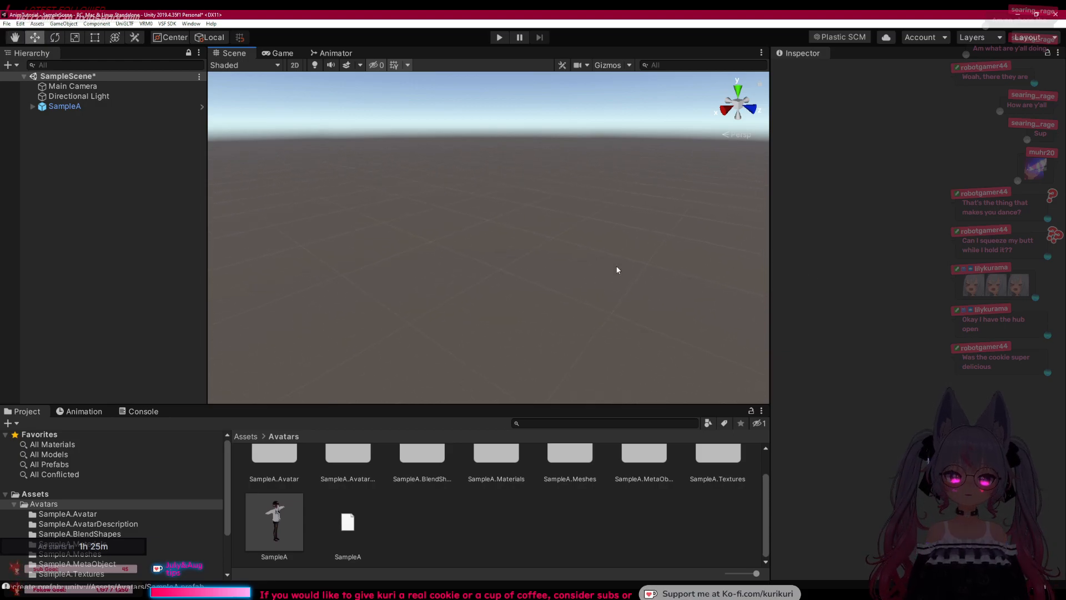
left_click(81, 107)
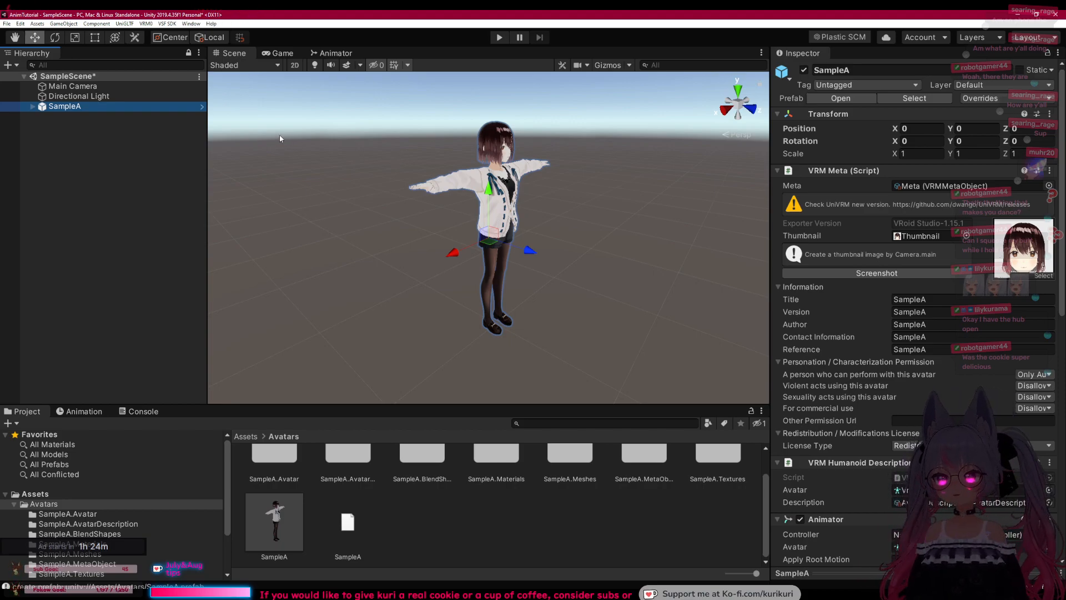
scroll(439, 167, "down", 5)
scroll(458, 170, "up", 4)
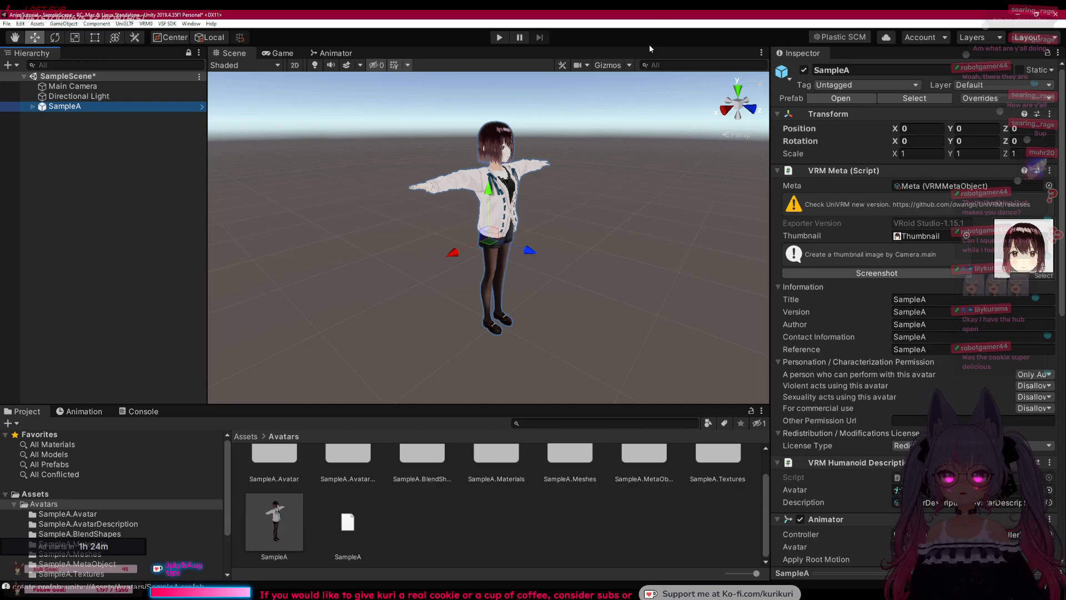
left_click(727, 111)
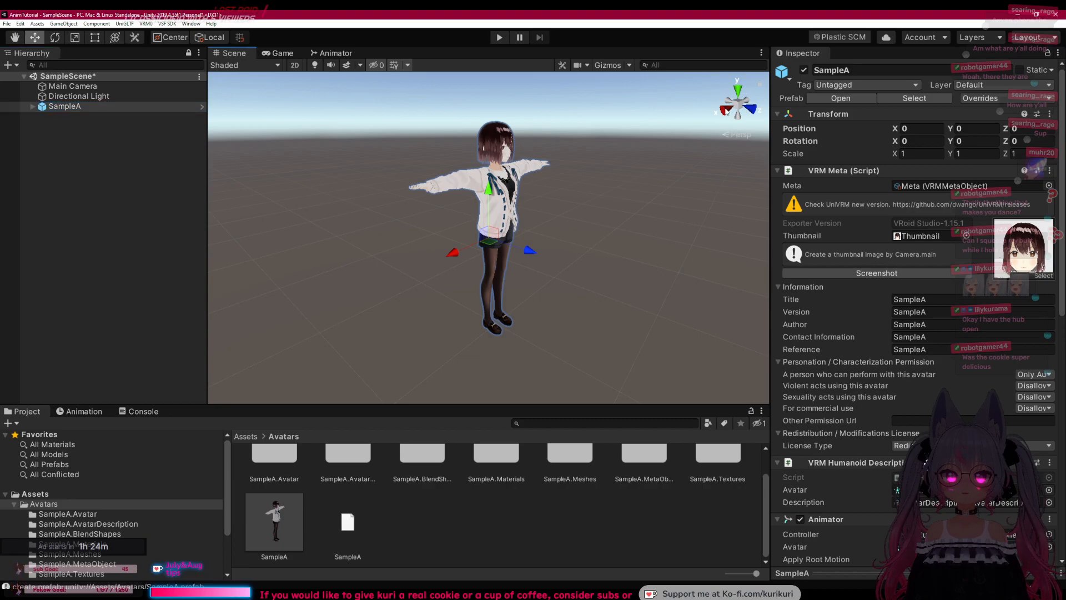
Step: Look at the avatar from several axis-aligned directions in the scene view, including the left and front views
left_click(753, 109)
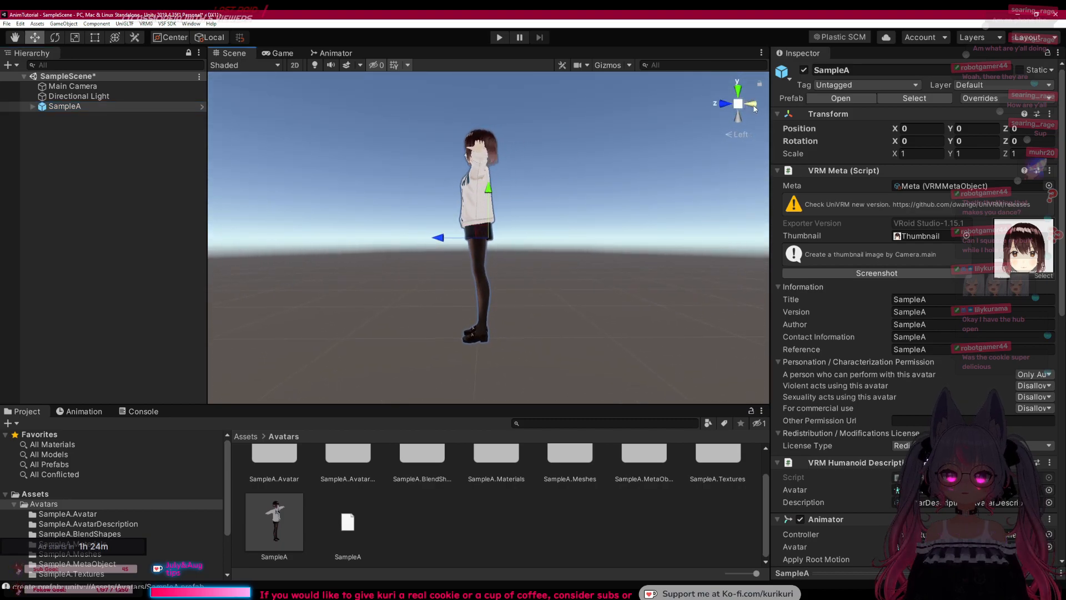
left_click(754, 109)
left_click(754, 109)
left_click(753, 109)
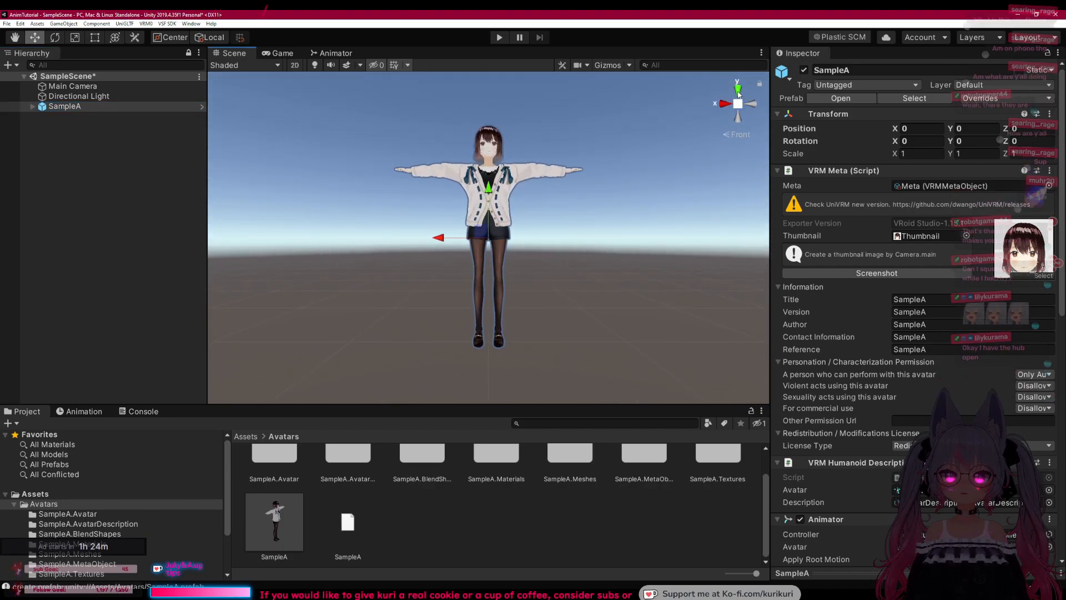
left_click(738, 92)
left_click(739, 95)
Step: Examine the whole avatar in the scene view from an angled perspective, both from a distance and close up
scroll(529, 184, "down", 6)
right_click_drag(528, 183, 597, 251)
middle_click_drag(525, 186, 581, 268)
scroll(582, 268, "up", 12)
middle_click_drag(543, 224, 591, 220)
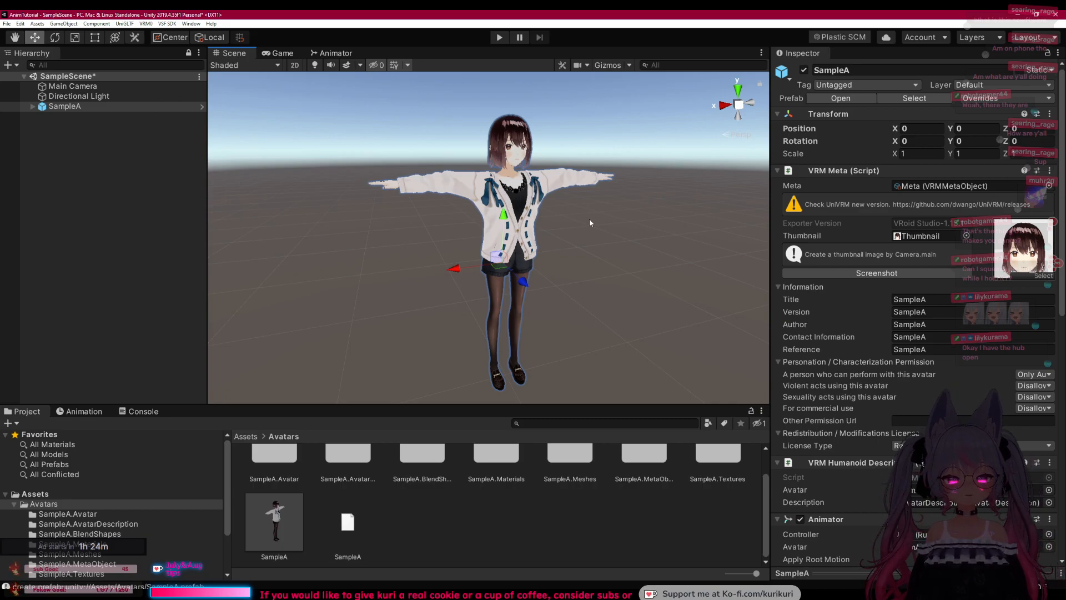
scroll(581, 235, "down", 3)
middle_click_drag(581, 235, 562, 256)
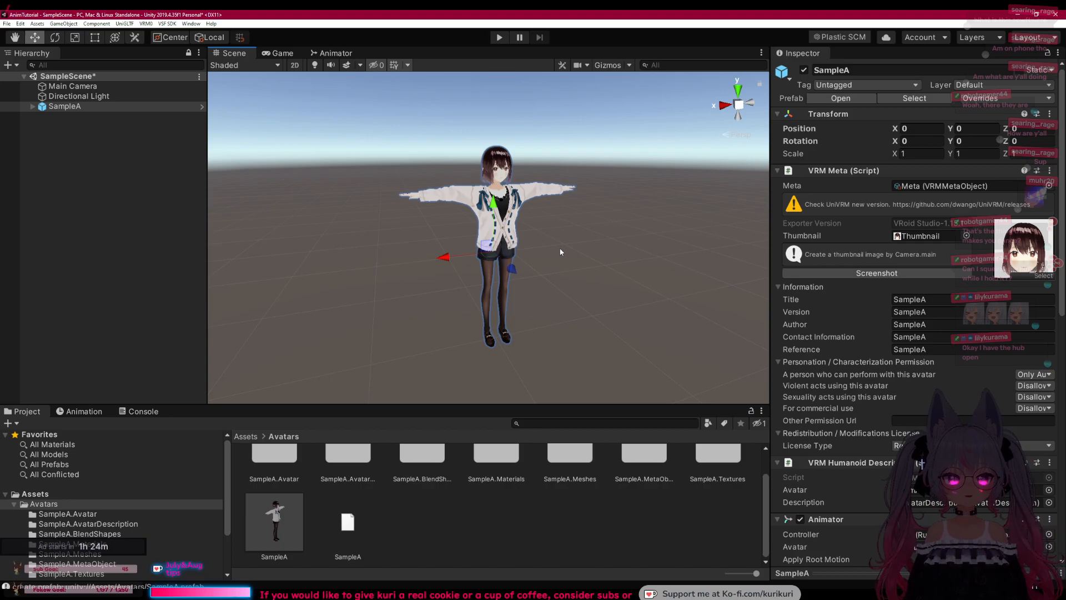
middle_click_drag(551, 245, 555, 242)
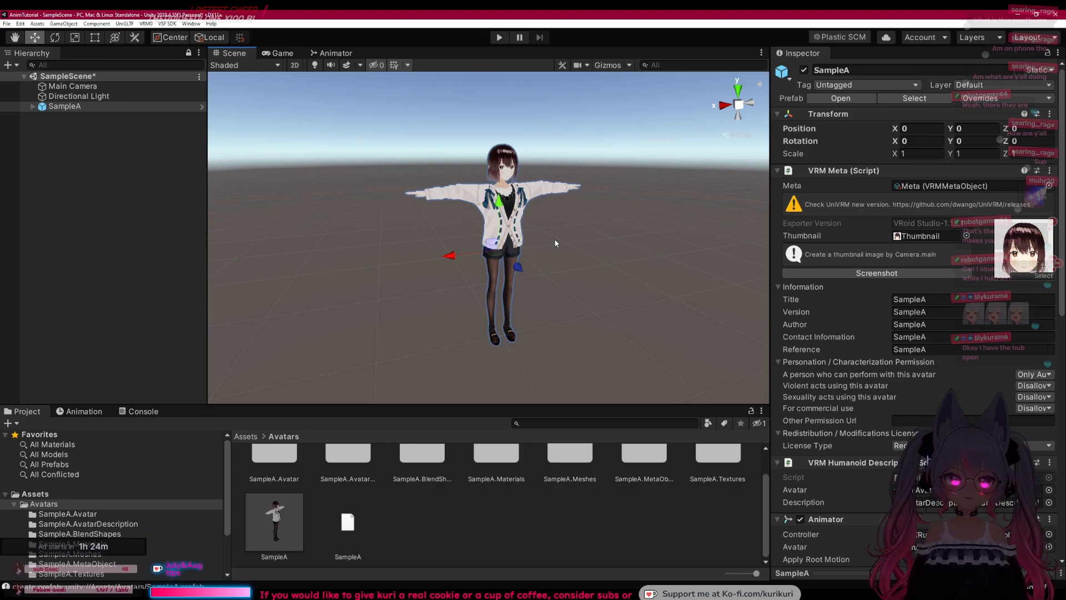
Step: Clear the selection and expand SampleA in the Hierarchy to list its child objects
left_click(98, 172)
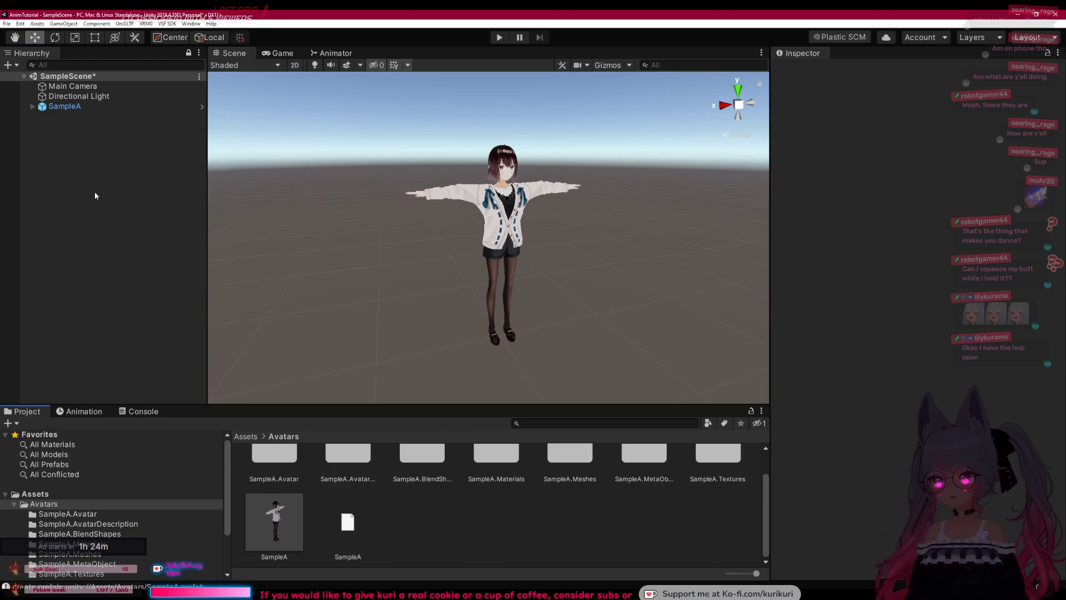
left_click(34, 108)
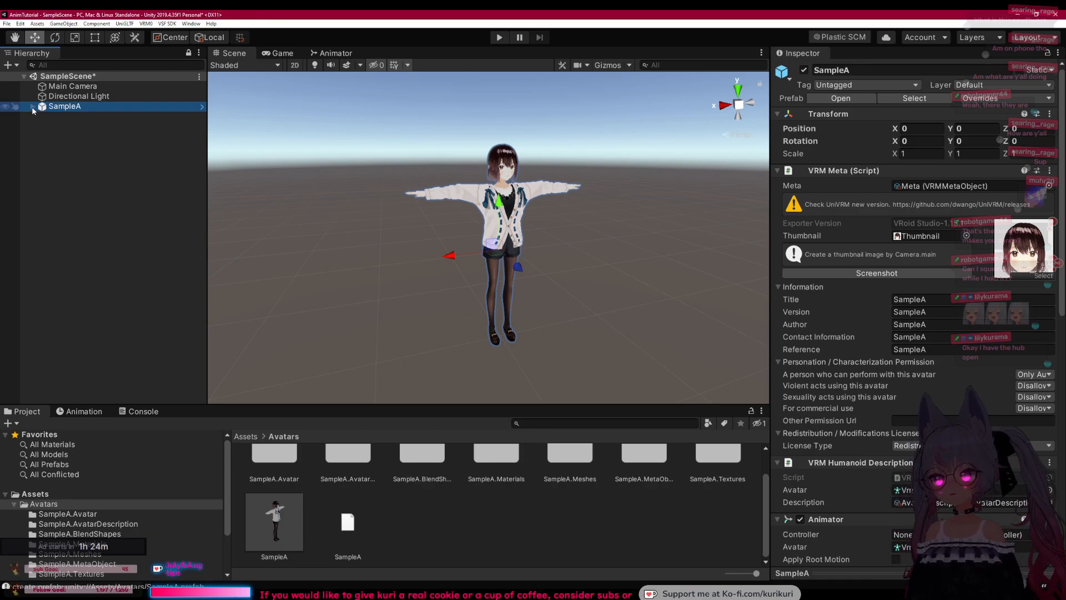
left_click(34, 129)
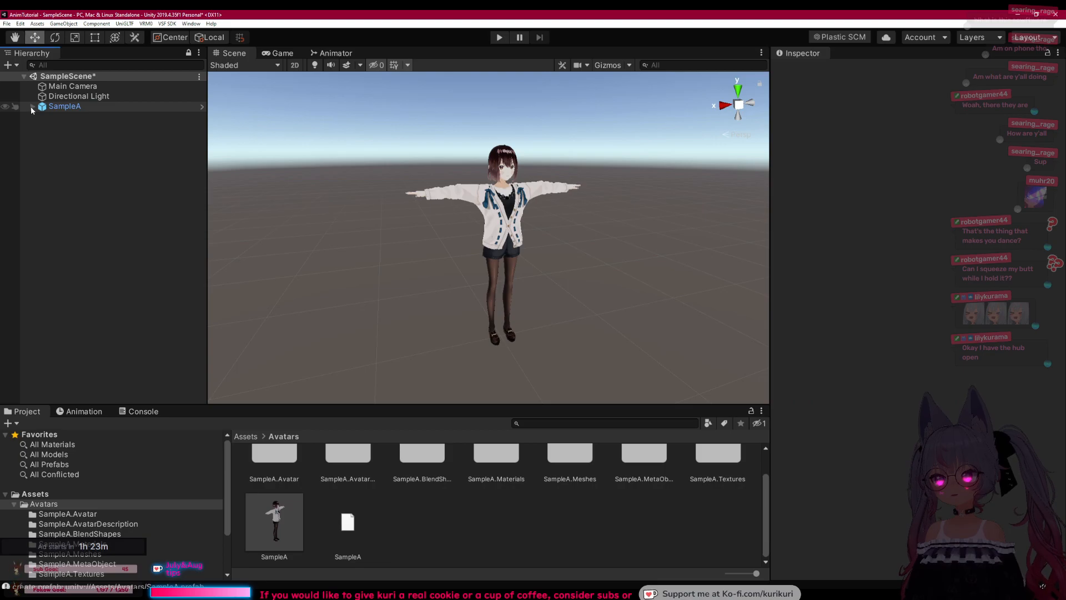
left_click(31, 106)
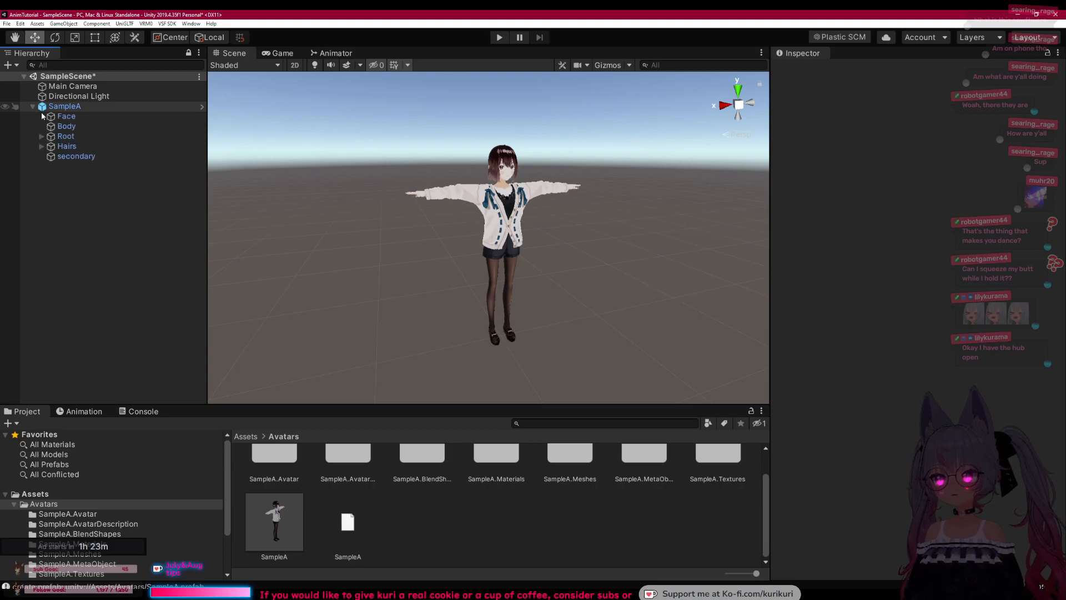
Step: Inspect SampleA's Face, Body, Root, Hairs and secondary child objects one after another, and clear the selection
left_click(64, 117)
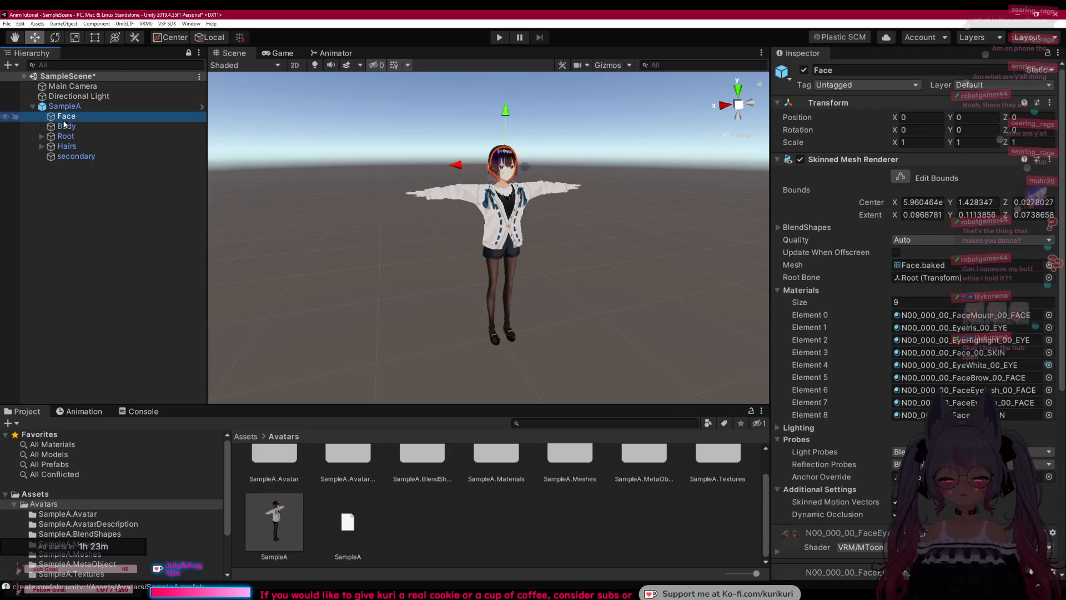
left_click(65, 127)
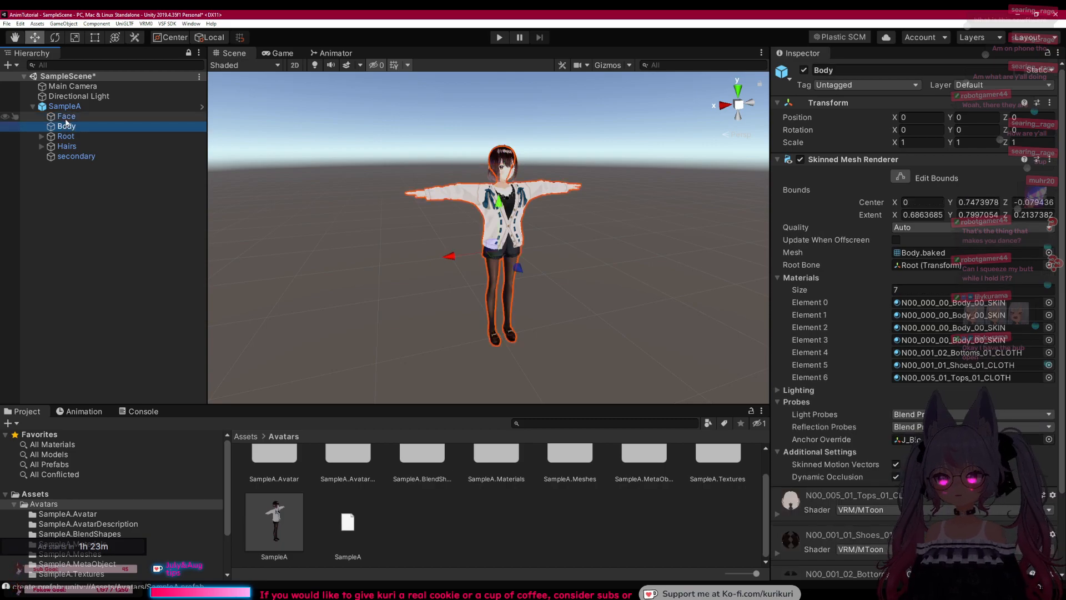
left_click(66, 117)
left_click(68, 127)
left_click(66, 136)
left_click(66, 146)
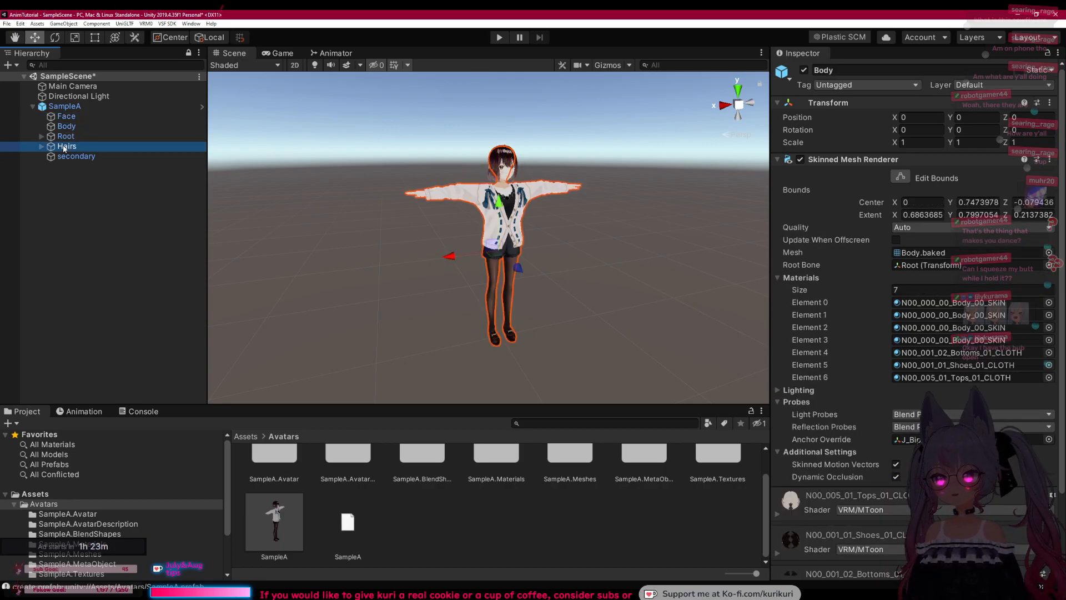
left_click(64, 137)
left_click(66, 146)
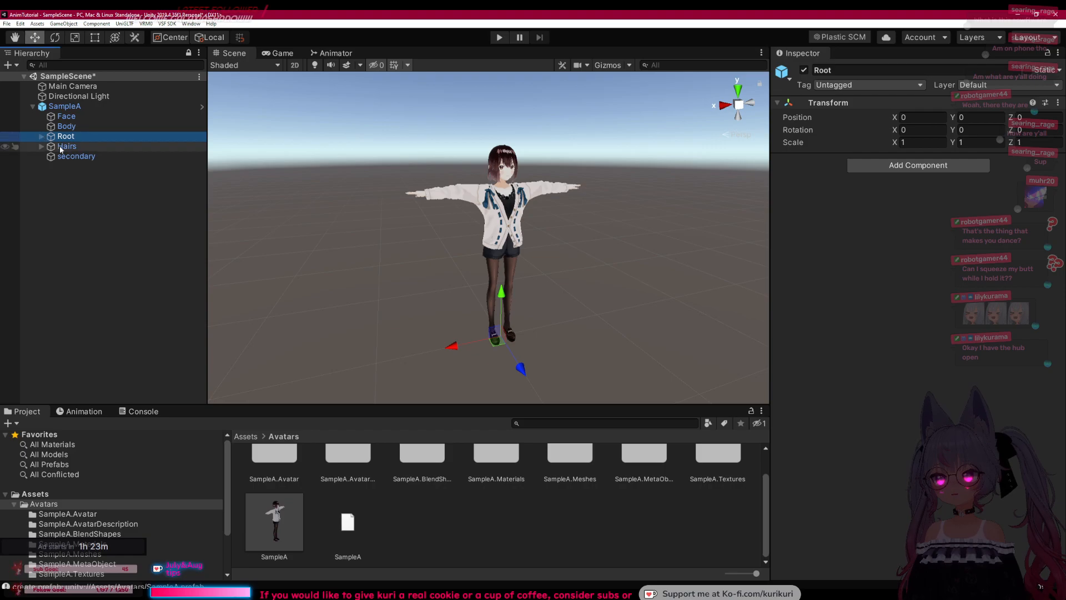
left_click(75, 157)
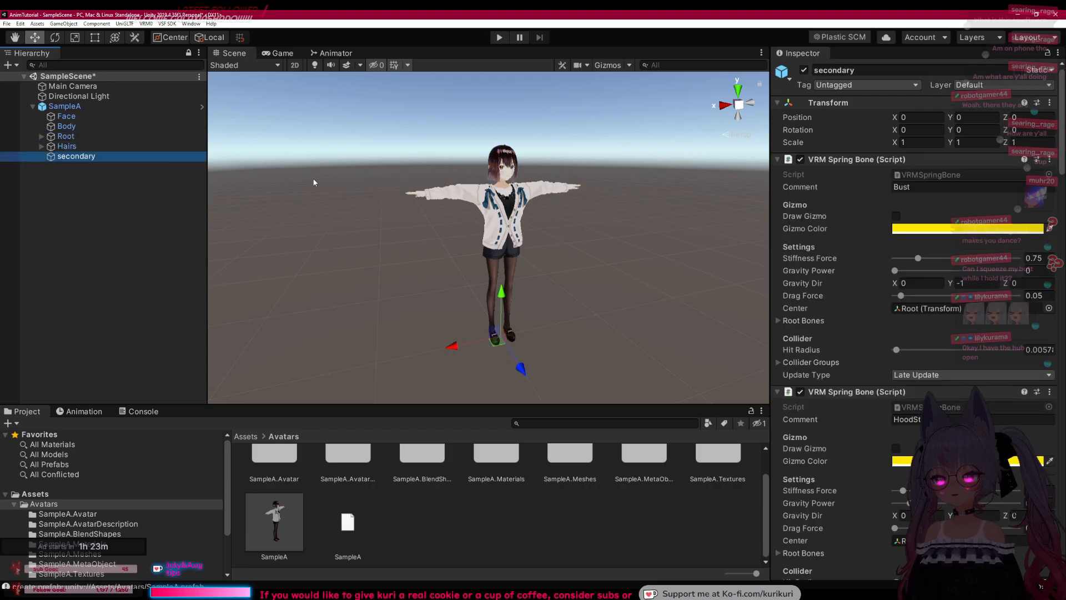
left_click(118, 188)
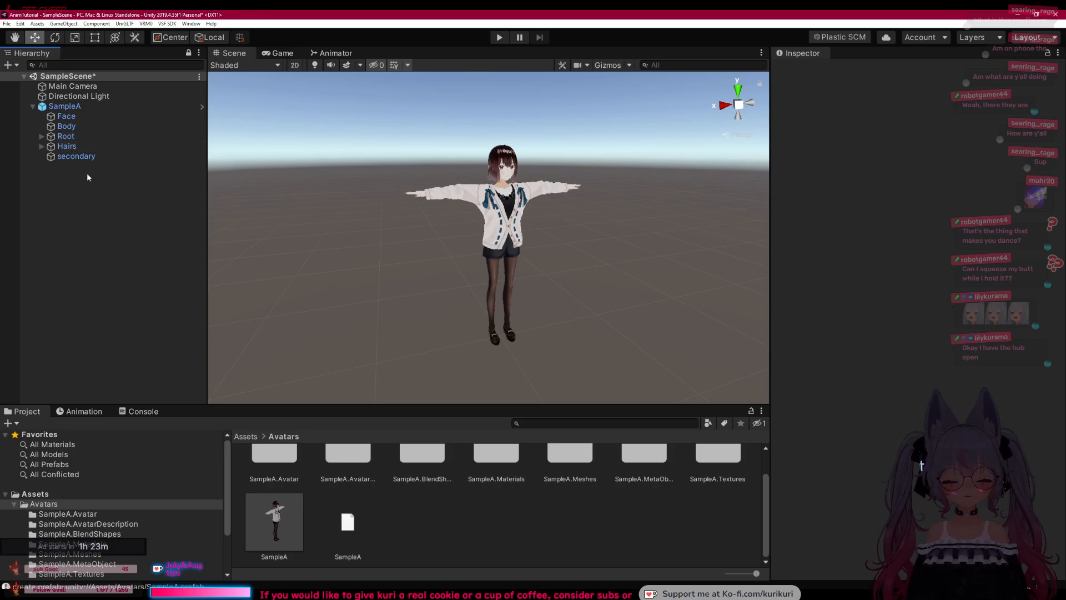
Step: Select SampleA and collapse its VRM Meta, Humanoid Description, Animator, Blend Shape Proxy, First Person and Look At Head components in the Inspector
left_click(72, 109)
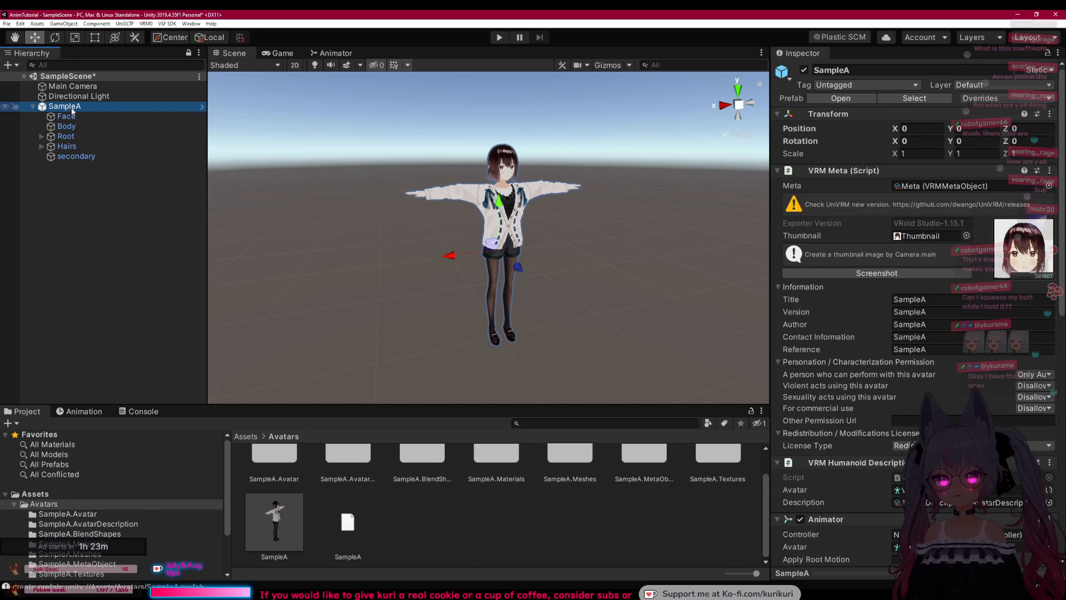
scroll(872, 125, "down", 15)
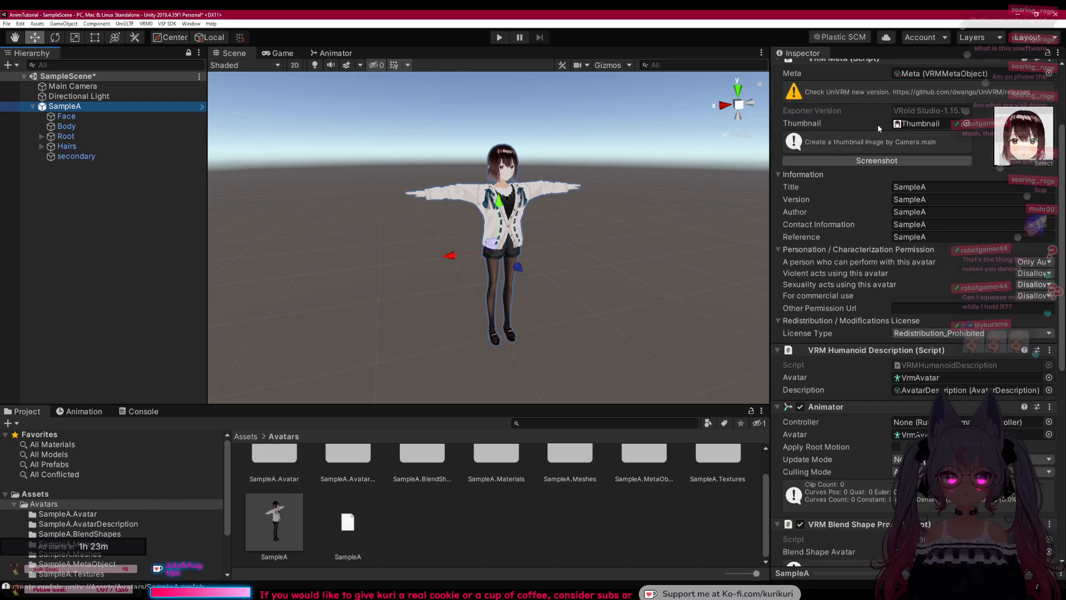
scroll(867, 125, "up", 15)
left_click(778, 171)
left_click(778, 185)
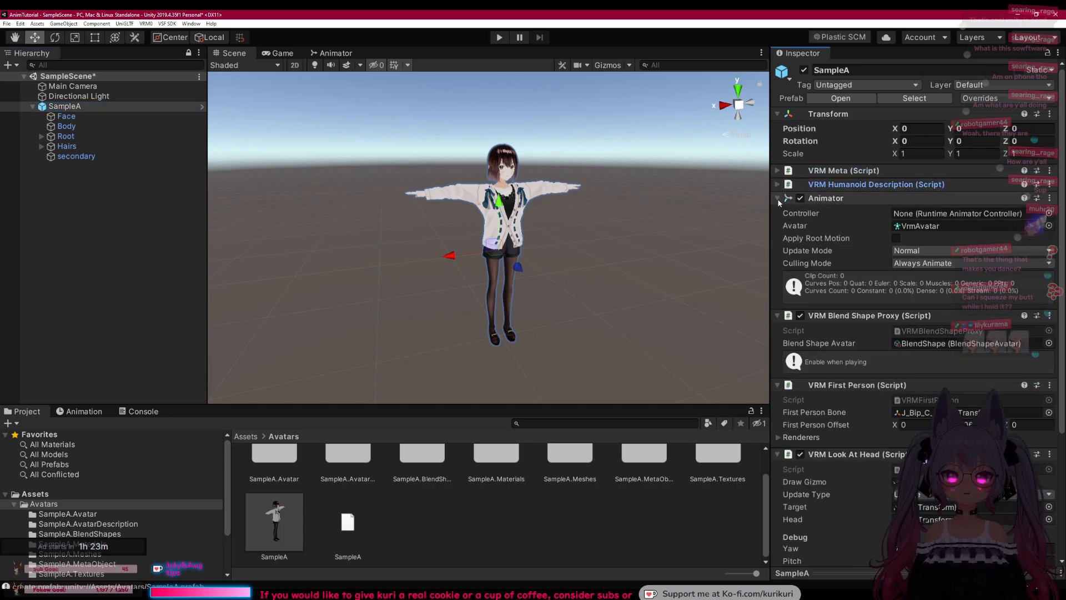
left_click(778, 198)
left_click(778, 212)
left_click(778, 225)
left_click(778, 240)
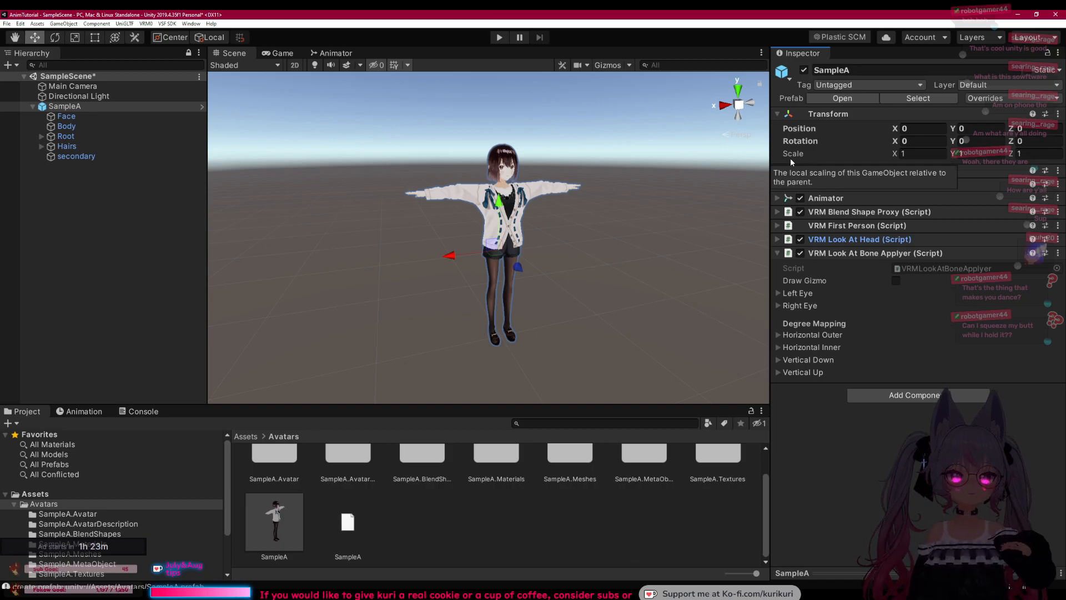
Step: Show the avatar closer in the scene view and expand SampleA's VRM Blend Shape Proxy component
right_click_drag(593, 231, 596, 234)
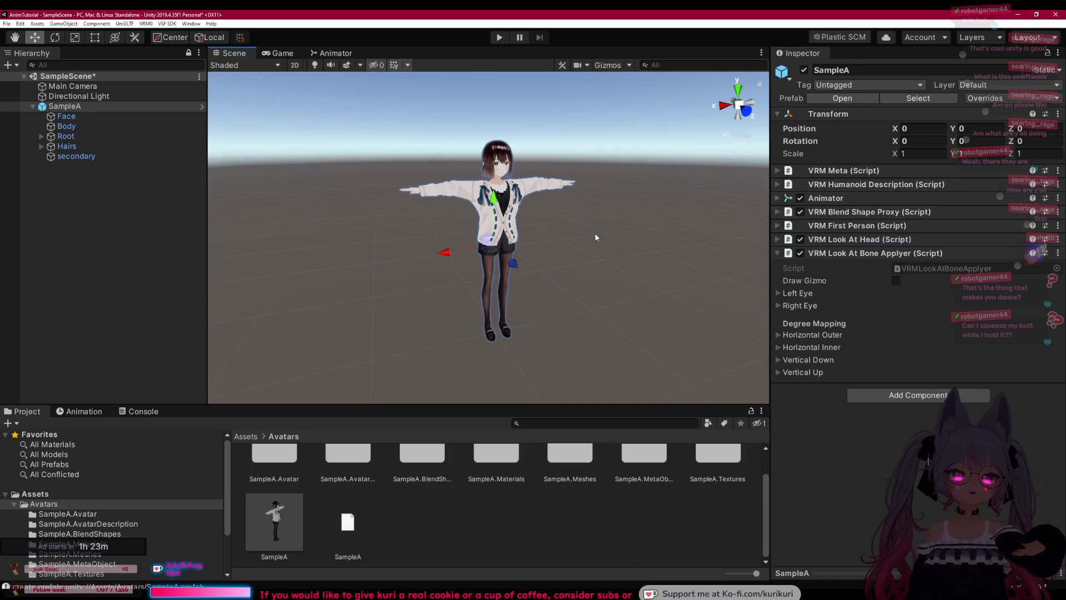
scroll(558, 235, "up", 2)
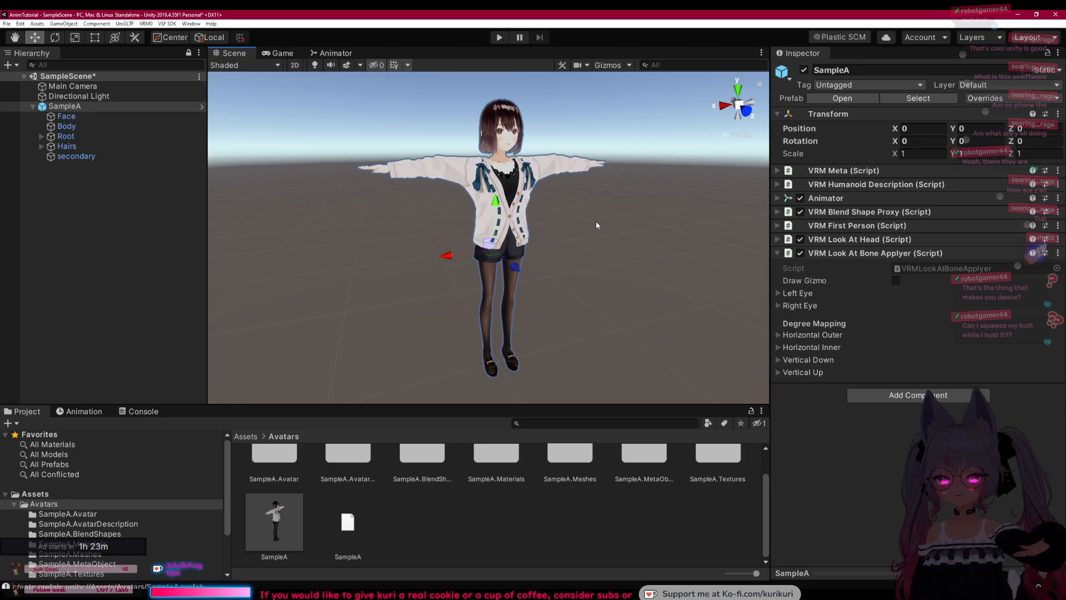
scroll(598, 219, "up", 2)
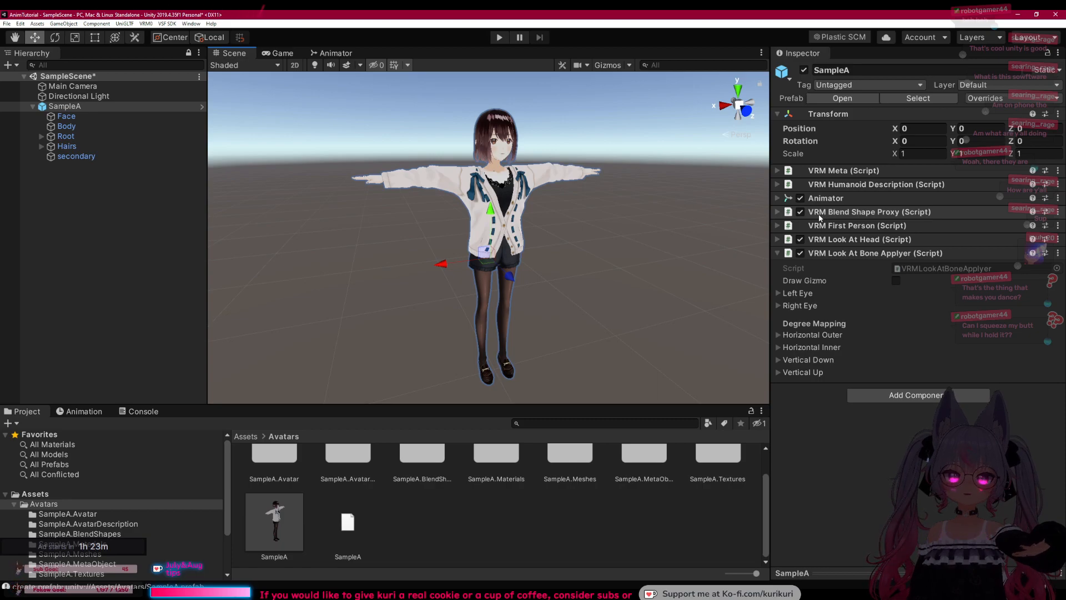
left_click(778, 211)
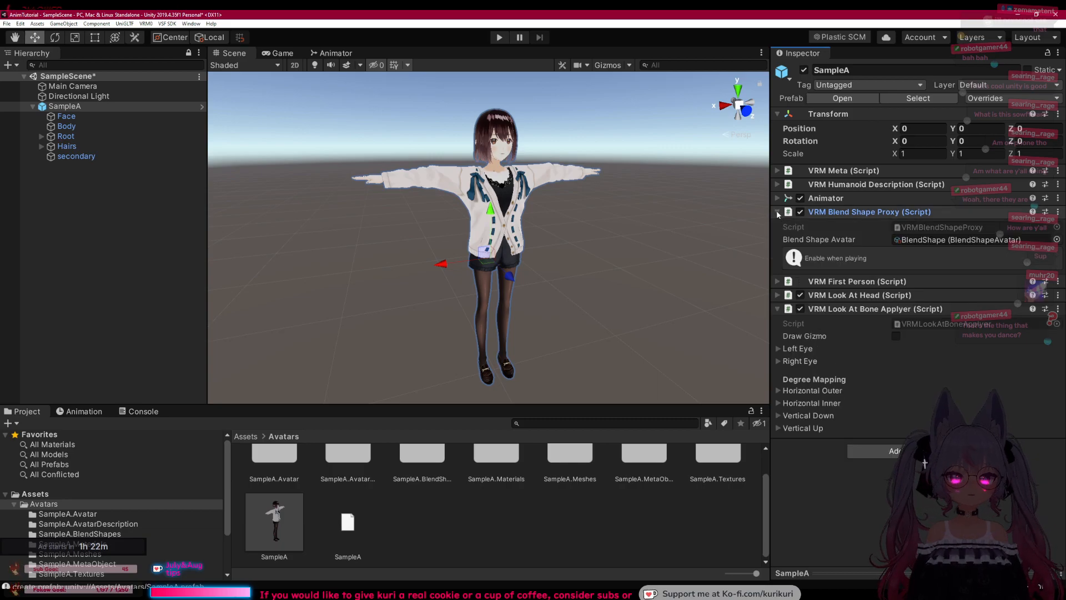
left_click(778, 211)
left_click(778, 212)
left_click(777, 211)
left_click(778, 212)
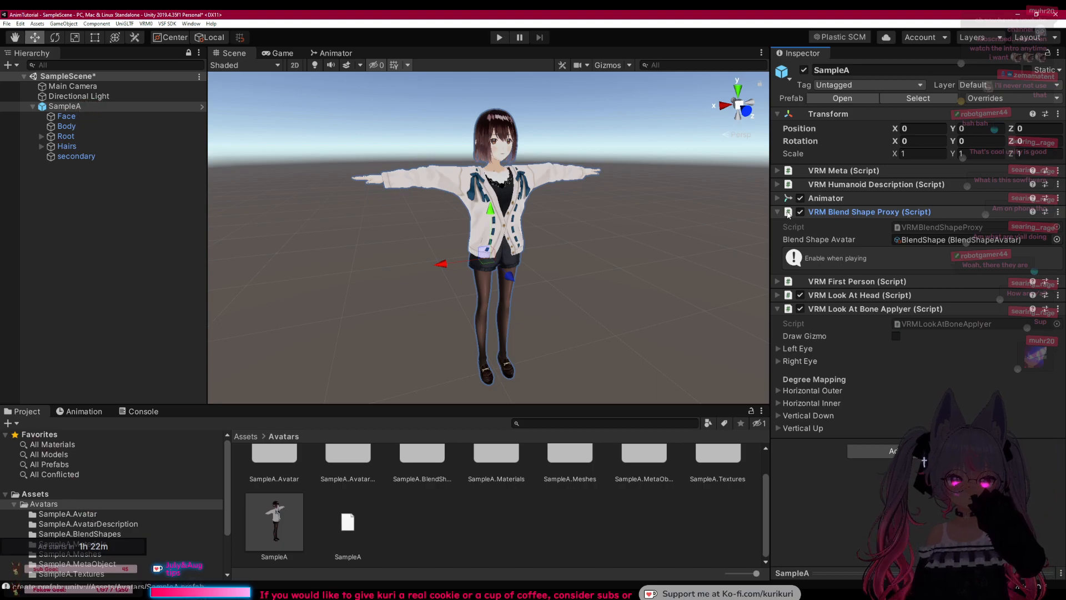
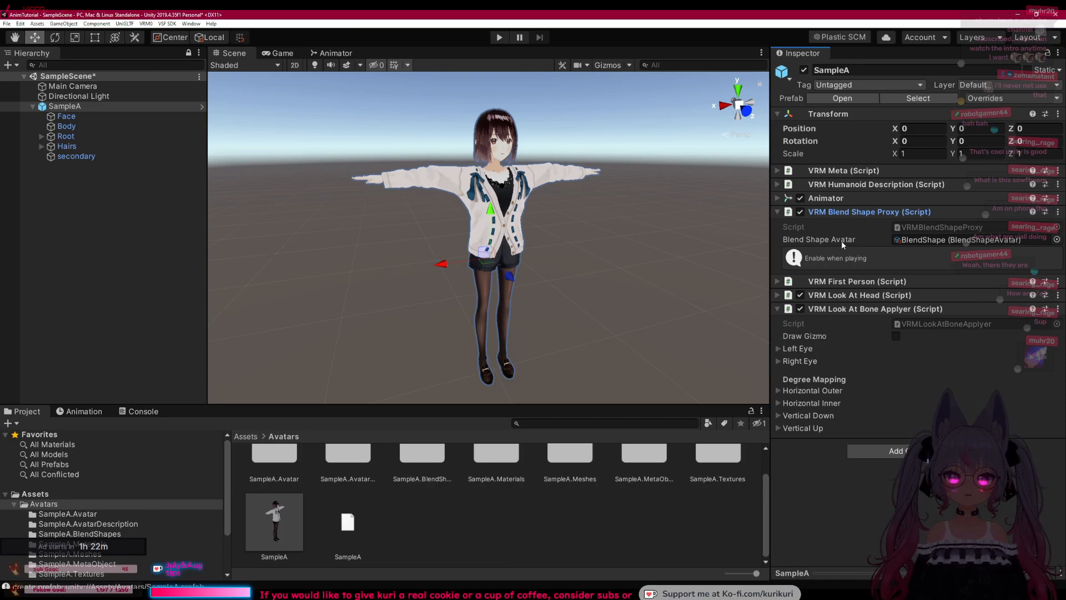
Step: Locate the asset assigned as SampleA's Blend Shape Avatar, and display the Avatars folder contents as a compact list
left_click(911, 241)
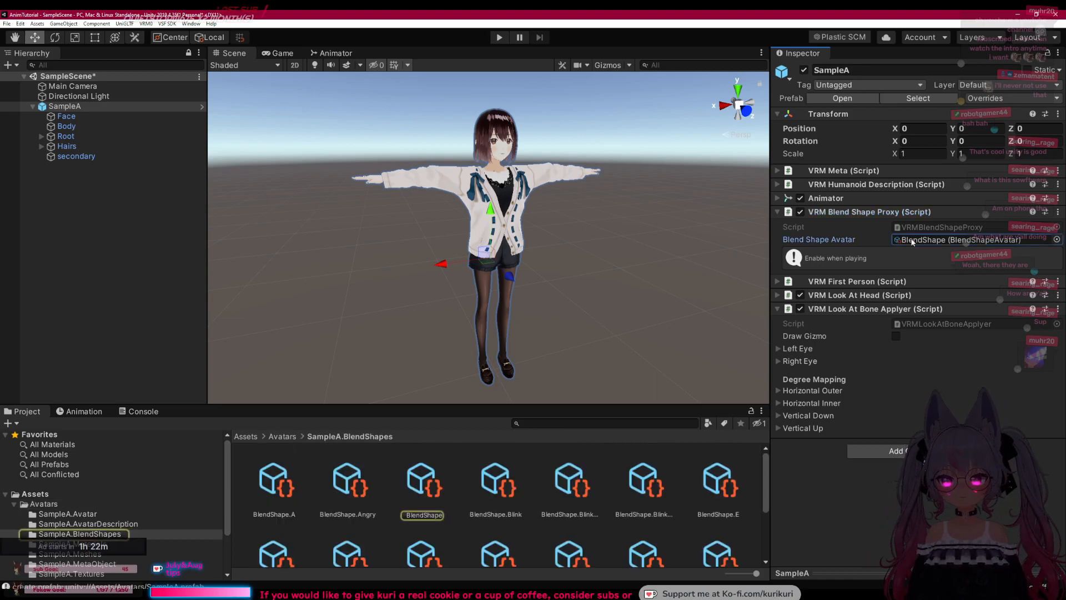
left_click(40, 504)
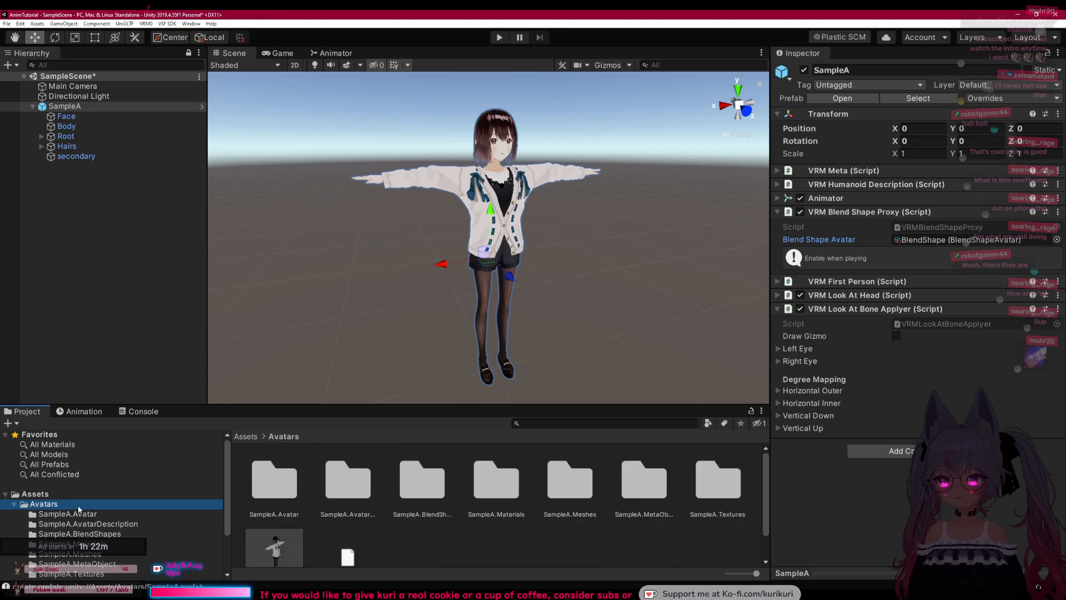
scroll(260, 500, "down", 5, "ctrl")
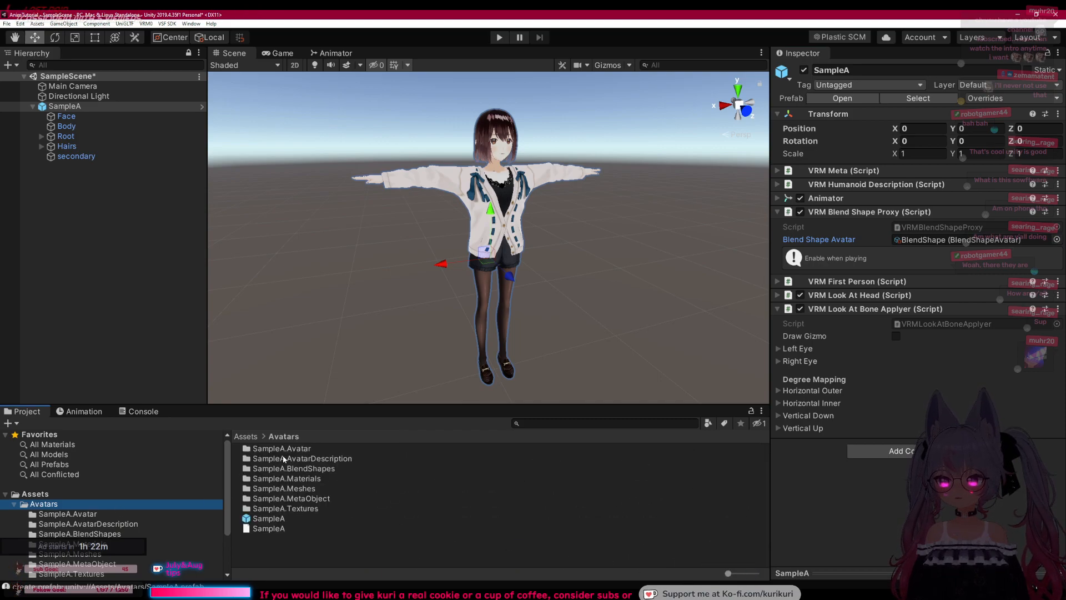
Step: Open the SampleA.BlendShapes folder and select the BlendShape asset, tracing it again from SampleA's Blend Shape Avatar reference
double_click(293, 469)
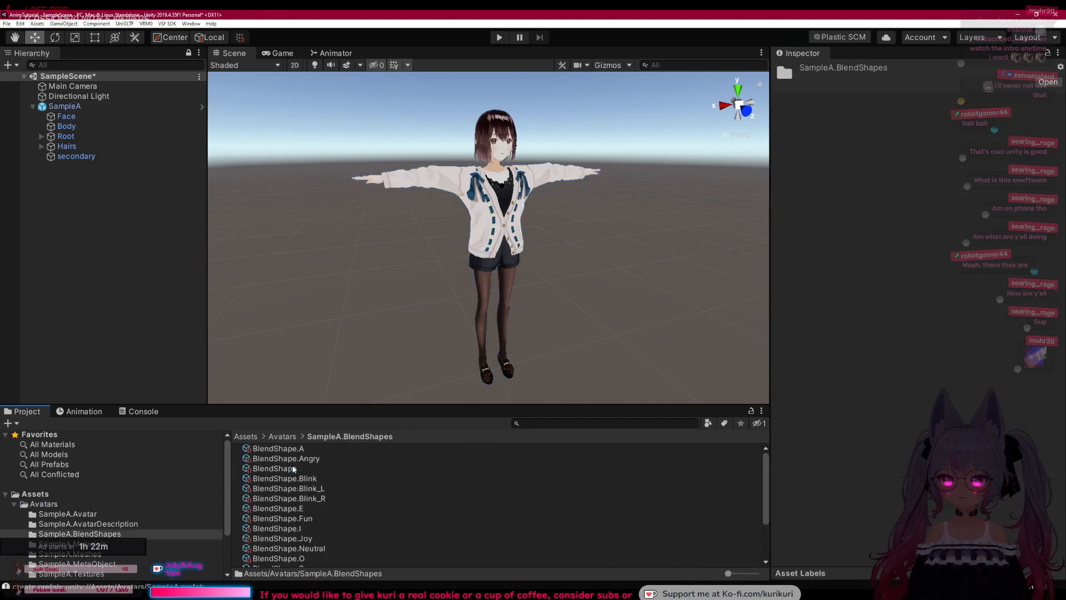
left_click(276, 469)
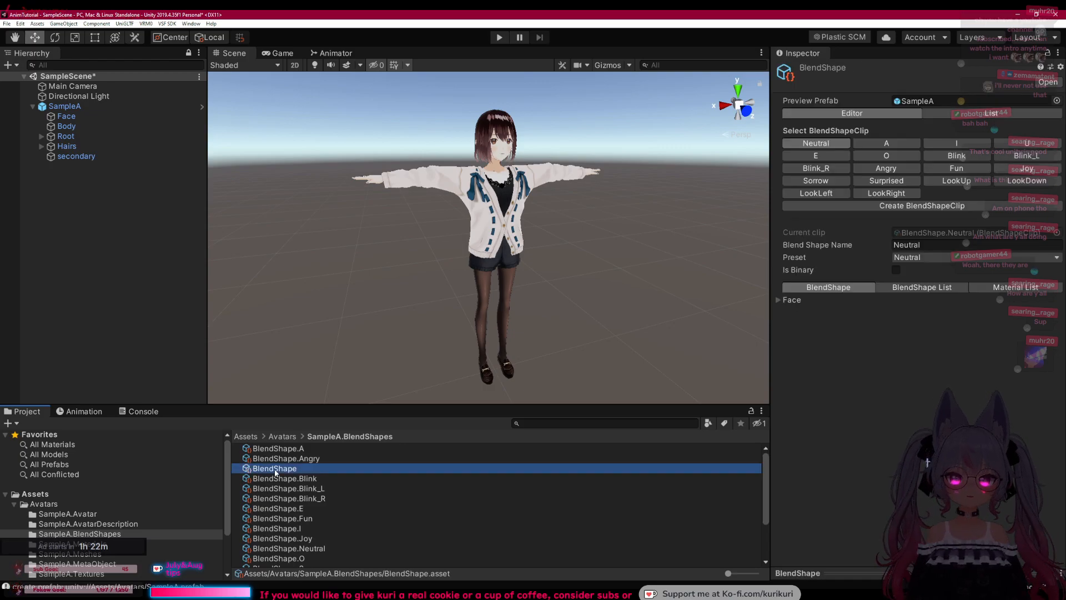
left_click(64, 106)
left_click(918, 239)
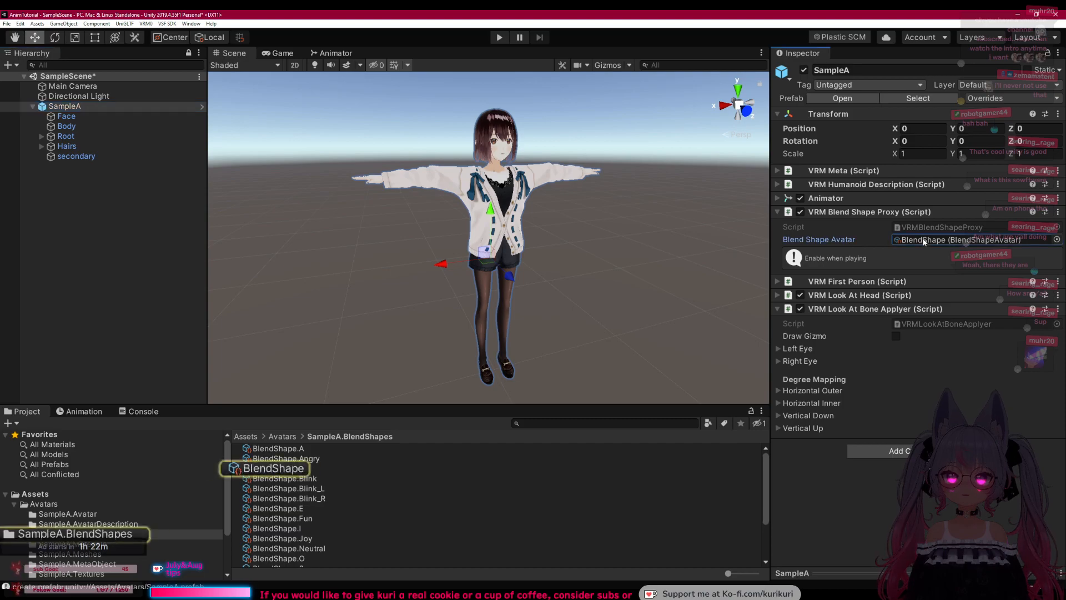
left_click(279, 469)
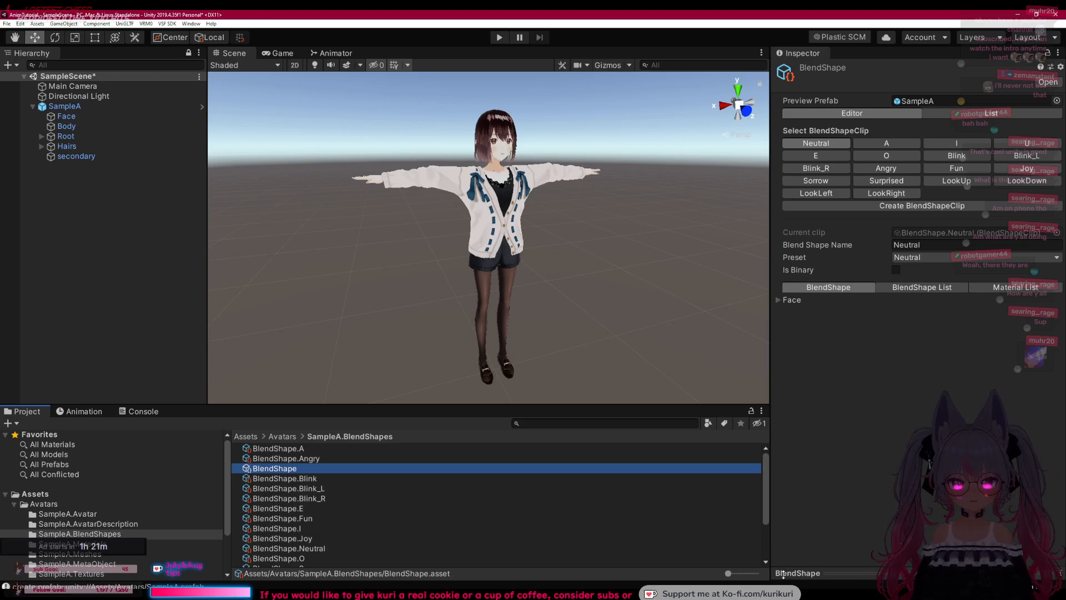
Step: Widen the Inspector and enlarge the BlendShape preview around the avatar's face, and select the A BlendShapeClip to preview it
left_click_drag(784, 572, 618, 346)
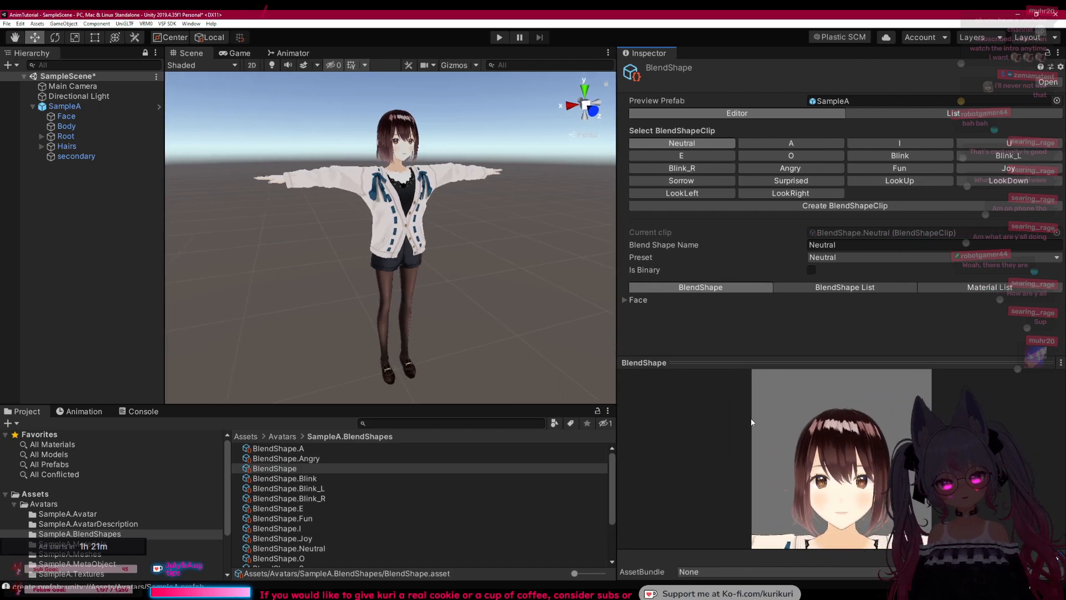
left_click_drag(810, 456, 857, 468)
scroll(850, 471, "up", 1)
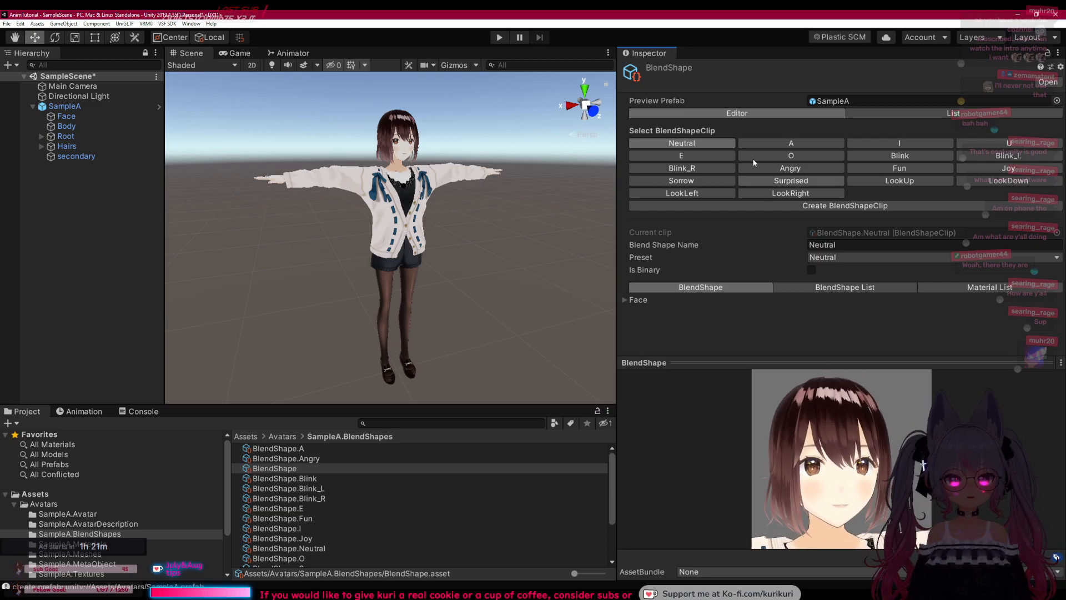
left_click(778, 142)
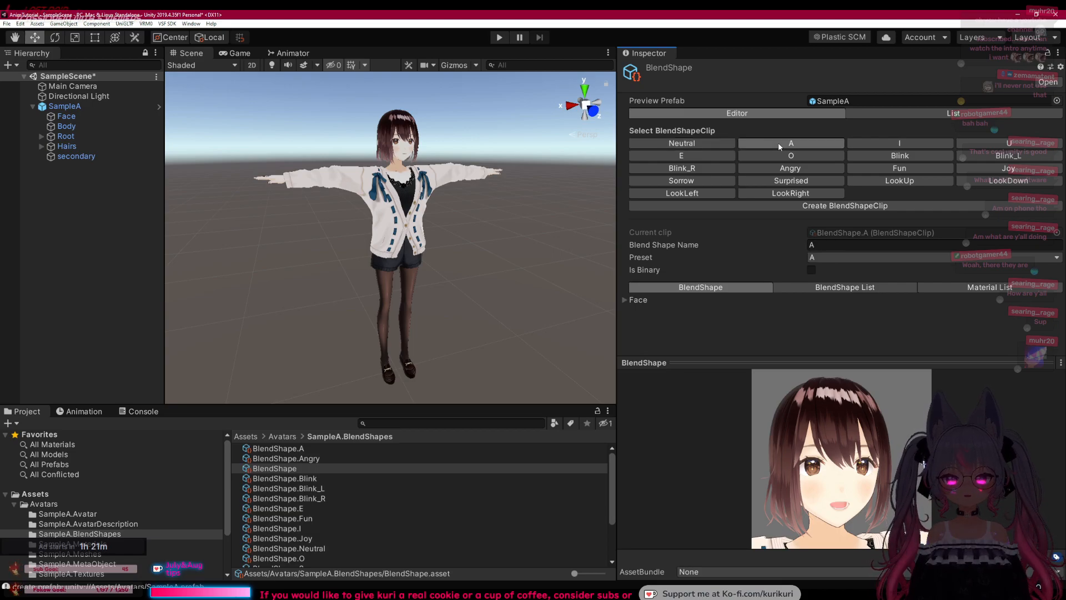
Step: Preview SampleA's E, U, Angry, Fun, Joy, Blink_L and Blink expression clips, returning to the A clip
left_click(689, 156)
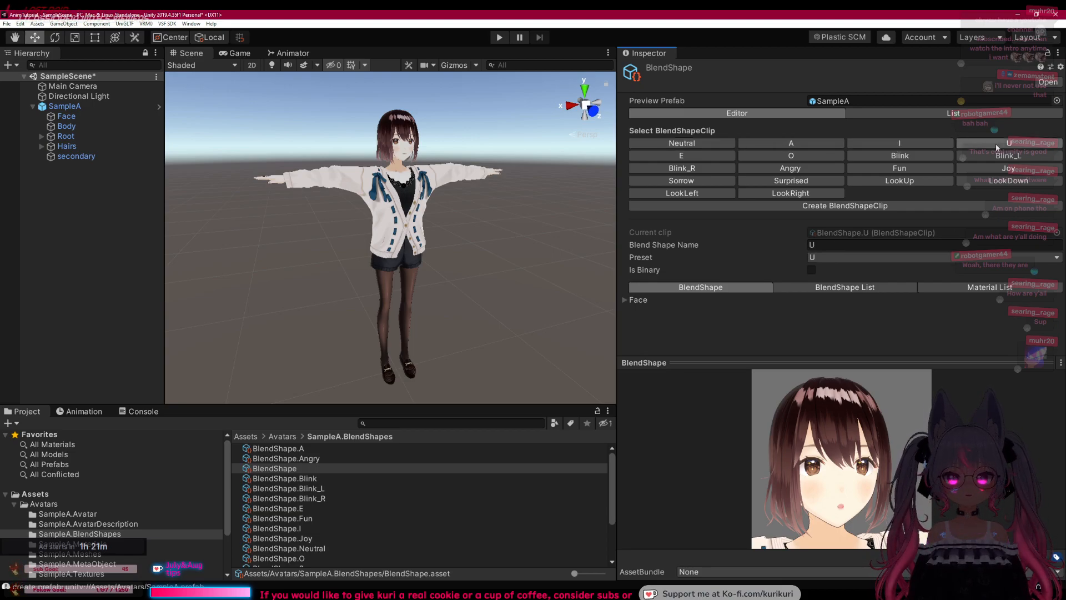
left_click(793, 170)
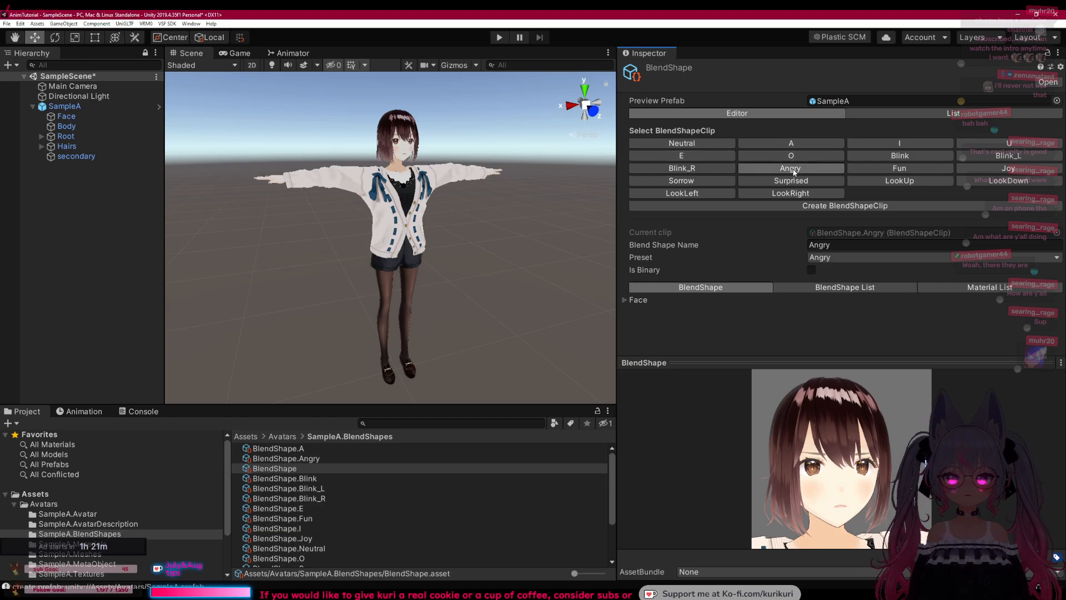
left_click(915, 171)
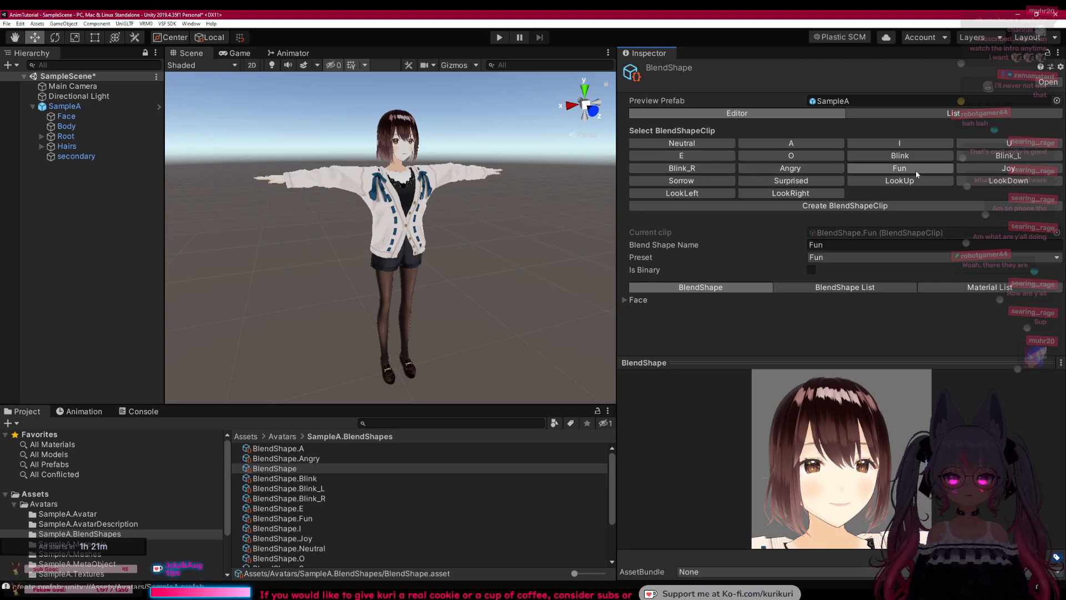
left_click(989, 169)
left_click(991, 157)
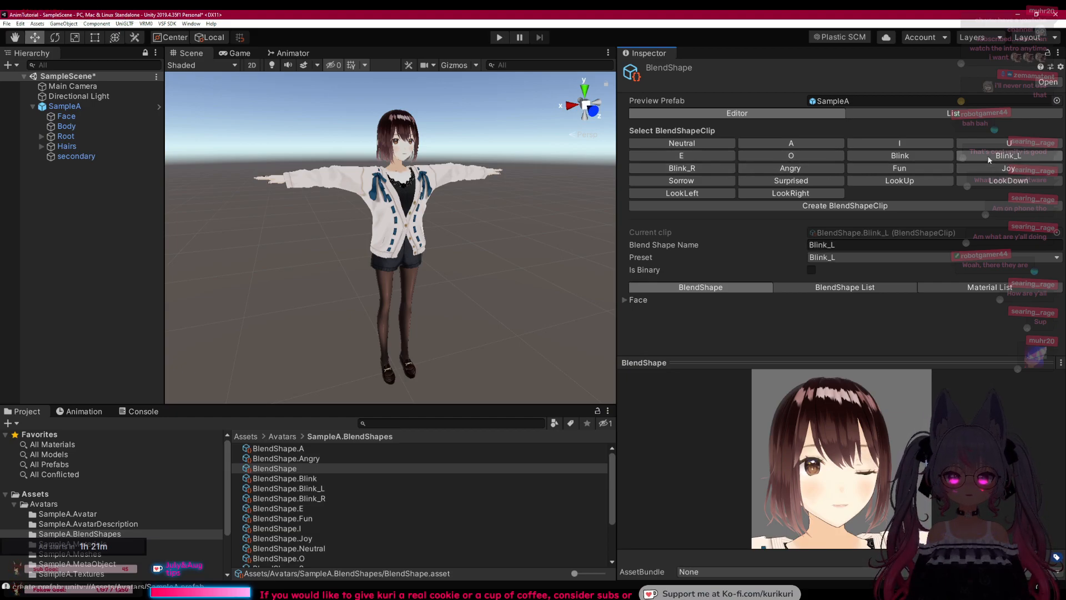
left_click(929, 157)
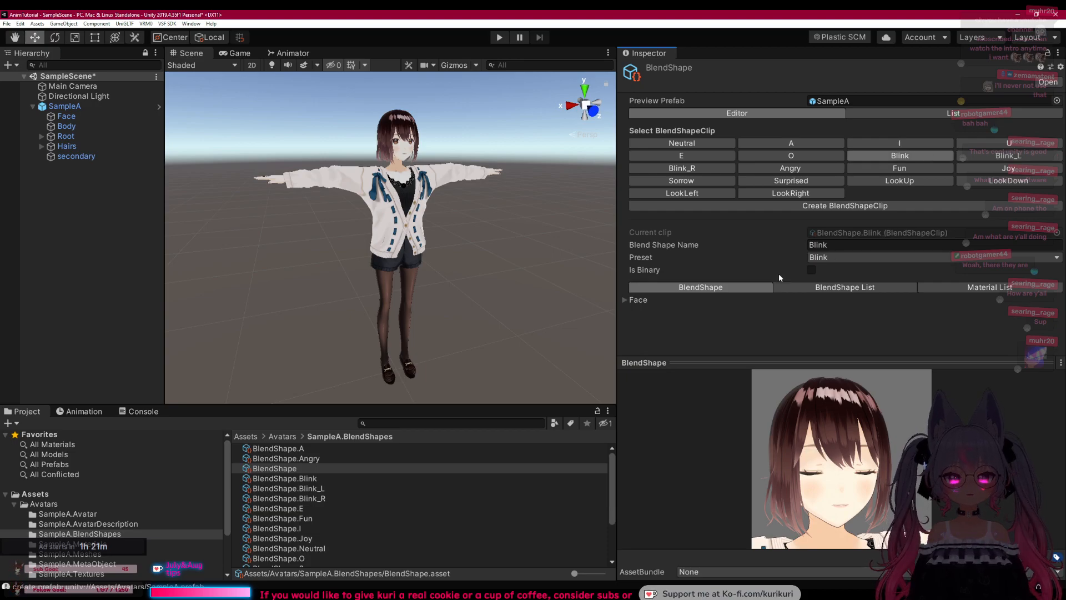
left_click(781, 143)
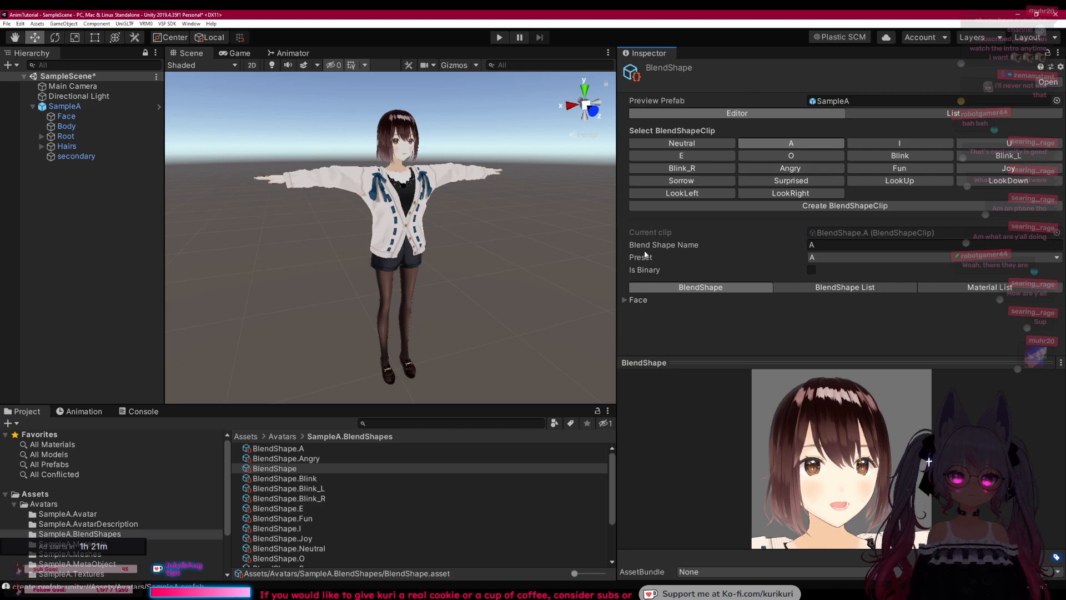
Step: Try raising Fcl_MTH_O to about 95.8 among the A clip's Face blend shapes, and collapse the Face list
left_click(626, 300)
scroll(766, 210, "down", 8)
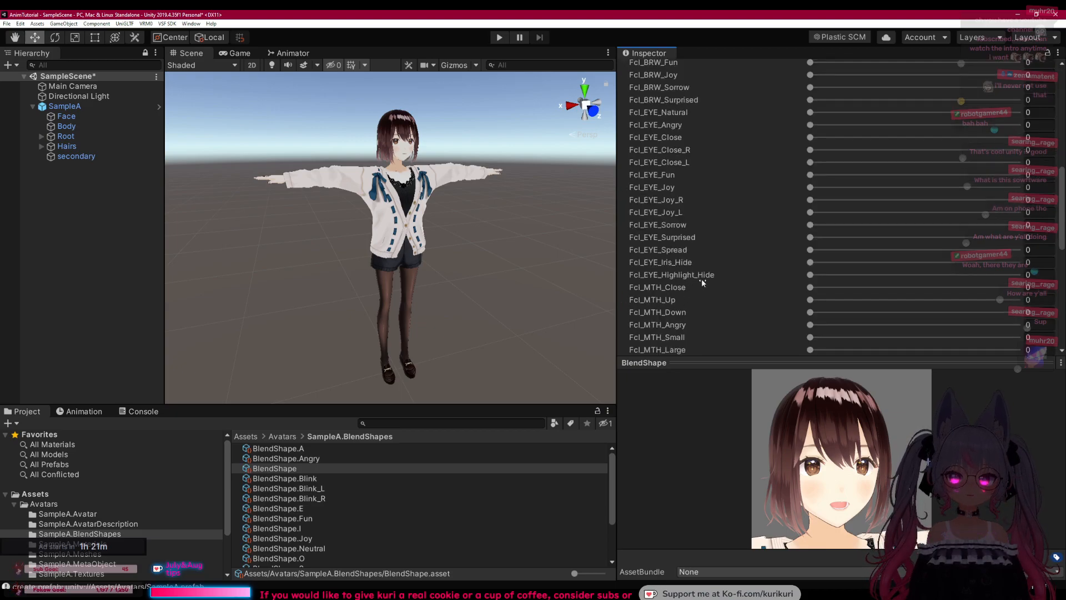
scroll(799, 199, "down", 6)
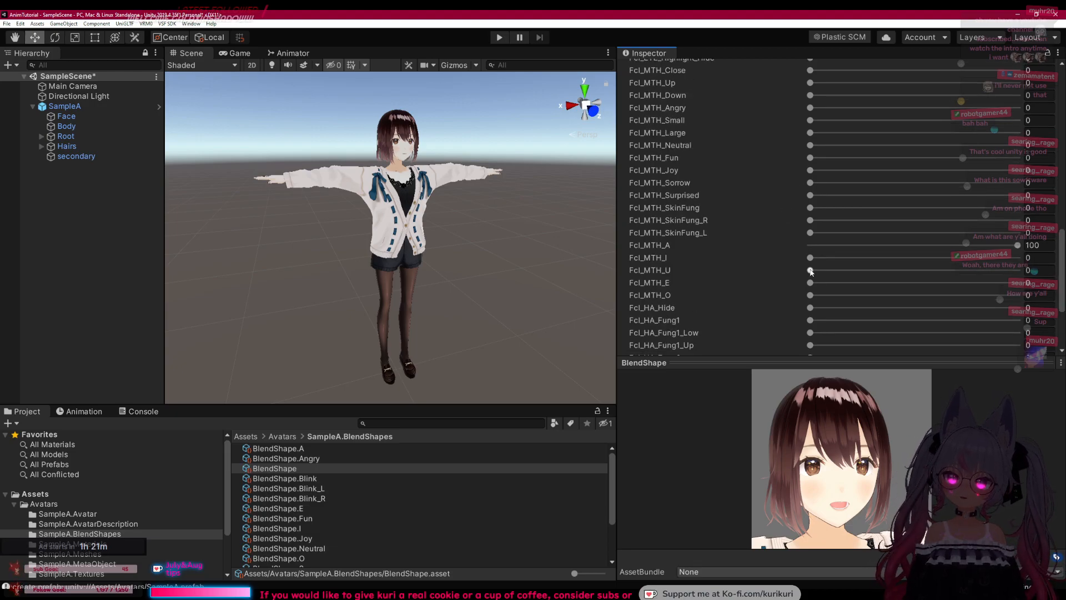
left_click_drag(810, 295, 1009, 293)
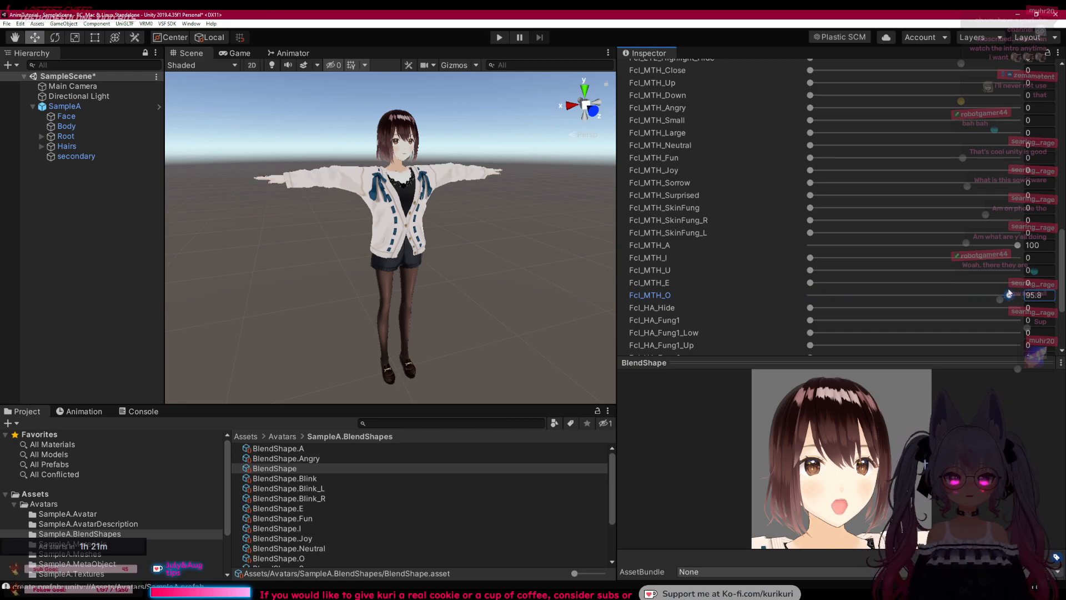
scroll(771, 280, "up", 10)
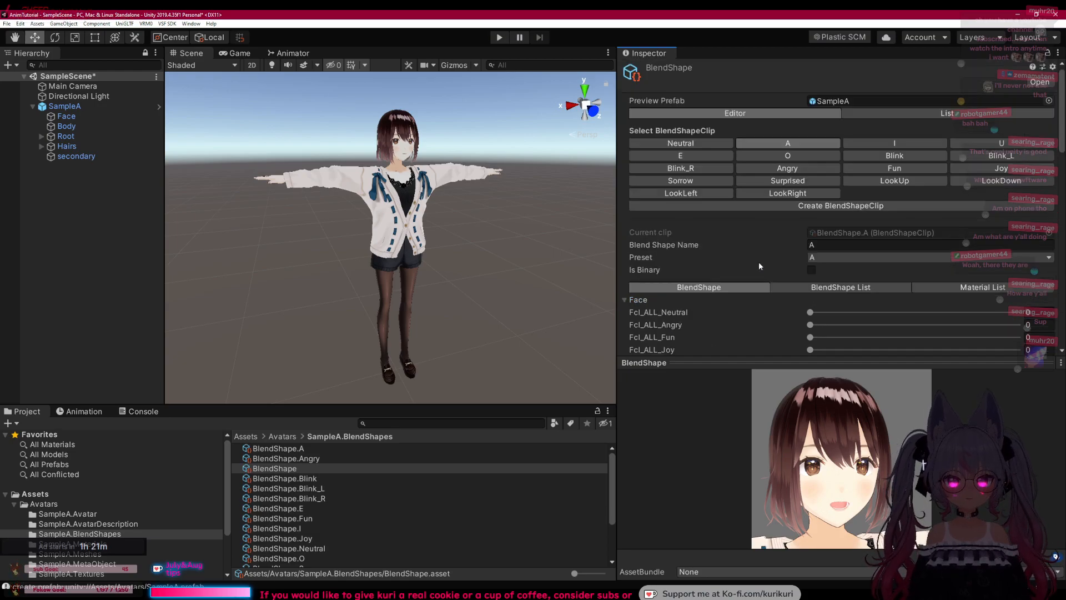
left_click(624, 300)
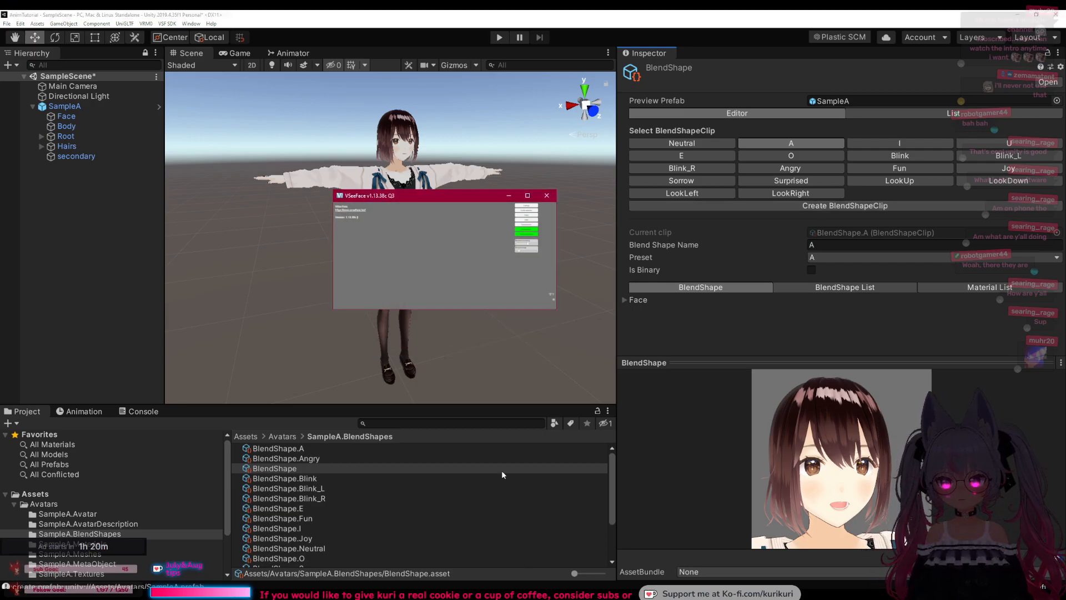
Step: Switch to VSeeFace, enlarge its window, and examine the hotkeys in the Expression settings before closing them
left_click_drag(554, 311, 832, 578)
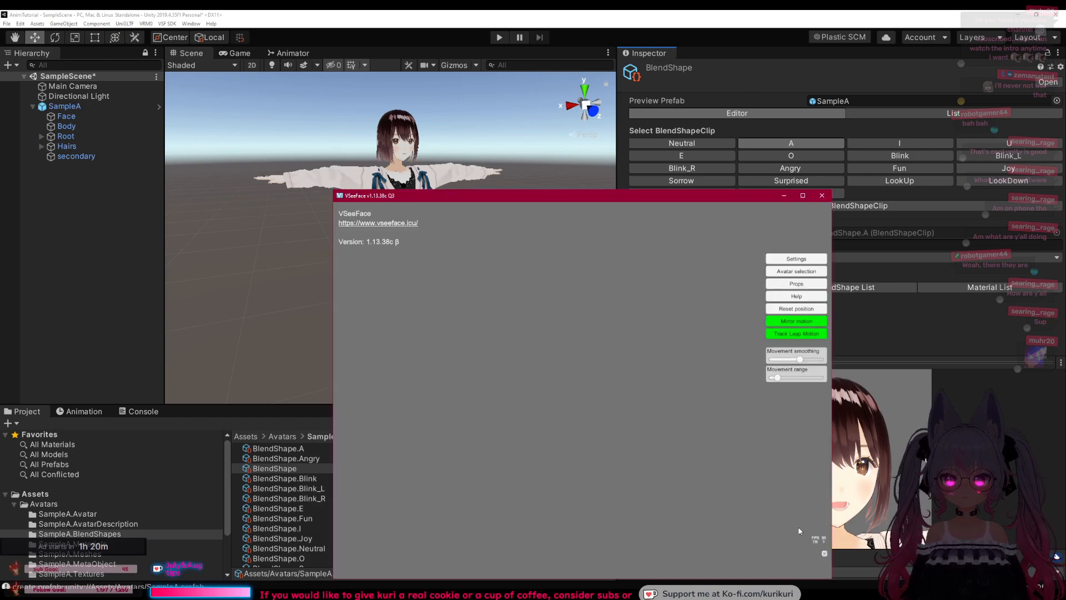
left_click(790, 260)
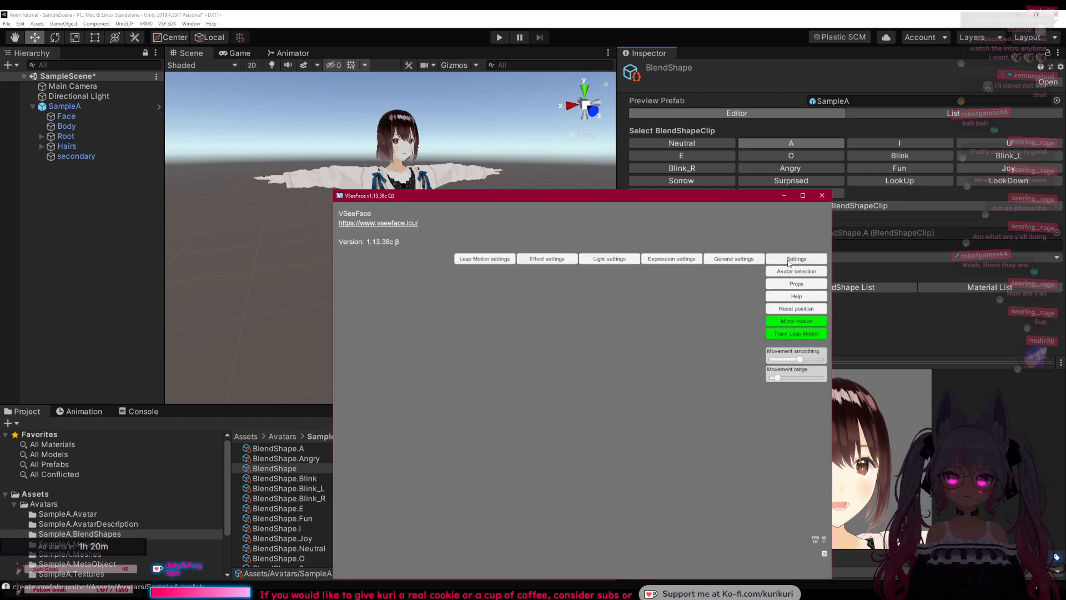
left_click(691, 258)
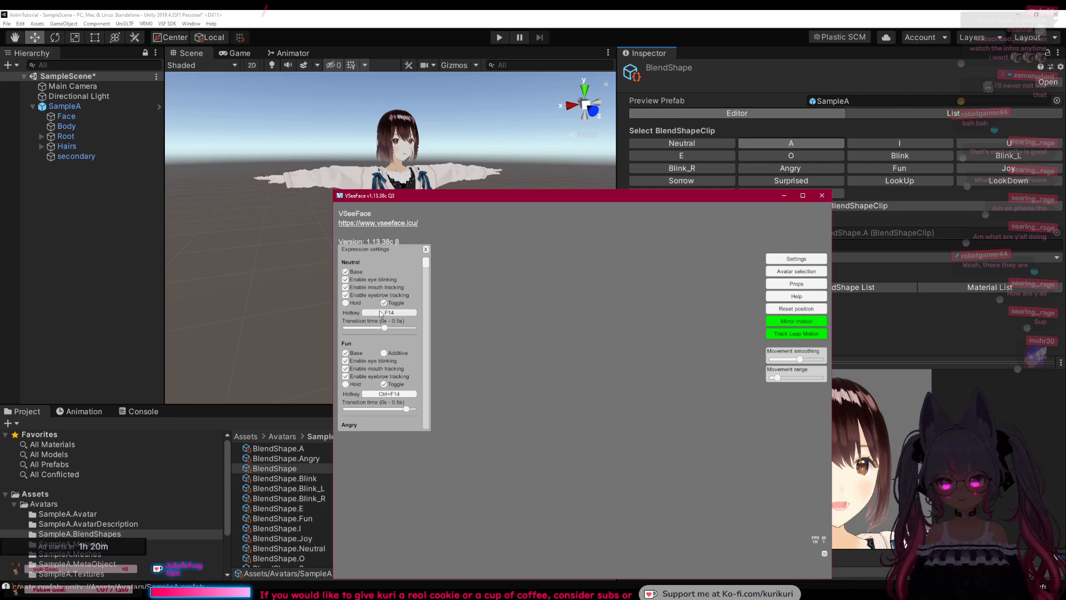
left_click(426, 251)
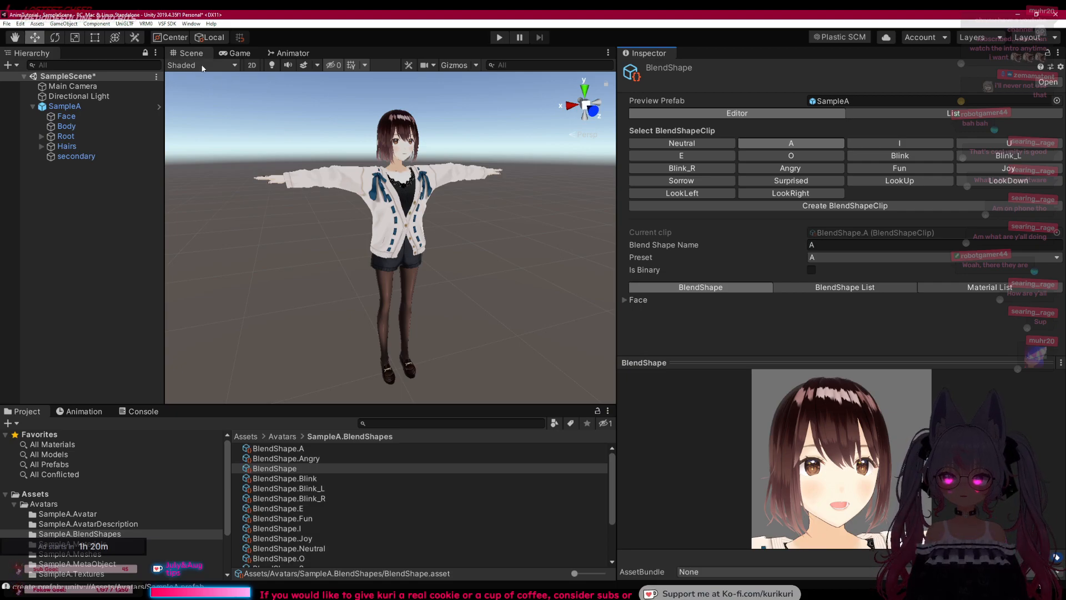
left_click(168, 24)
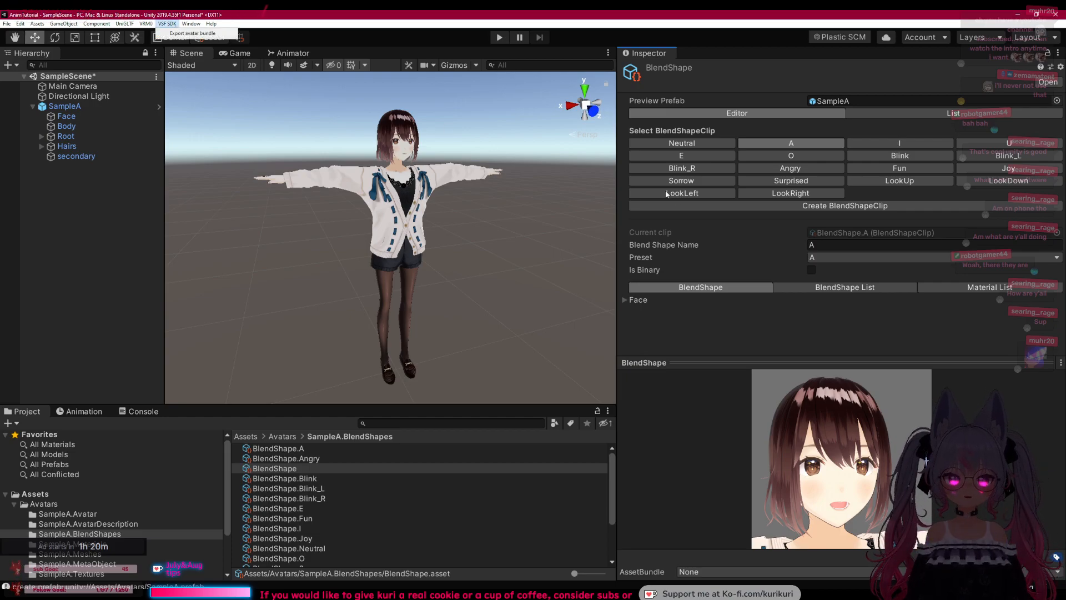
left_click(775, 344)
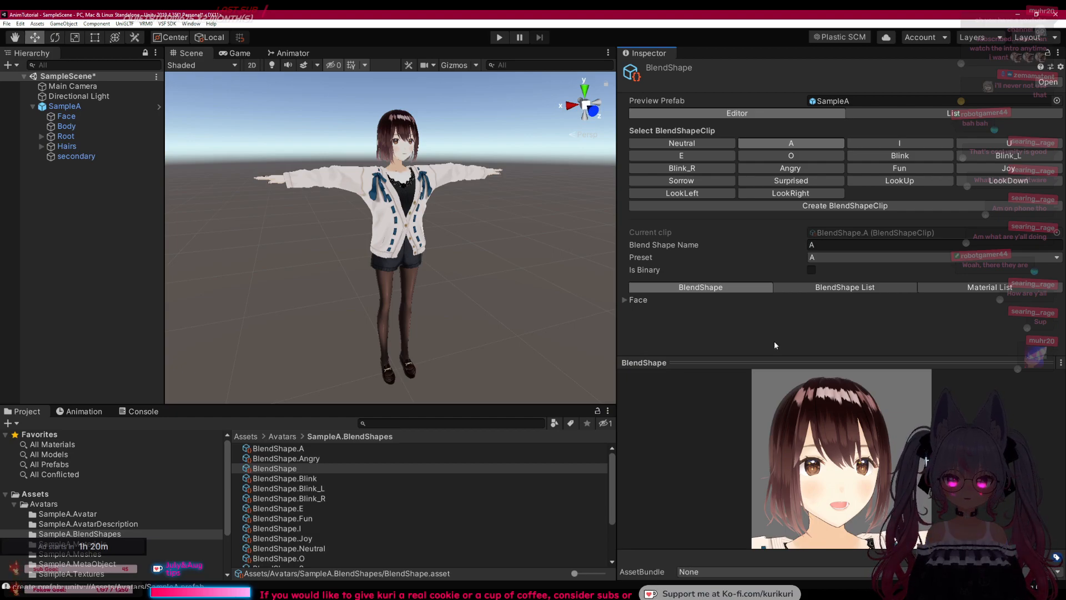
Step: Create a new BlendShapeClip saved as dance in the SampleA.BlendShapes folder, and select the dance clip
left_click(833, 206)
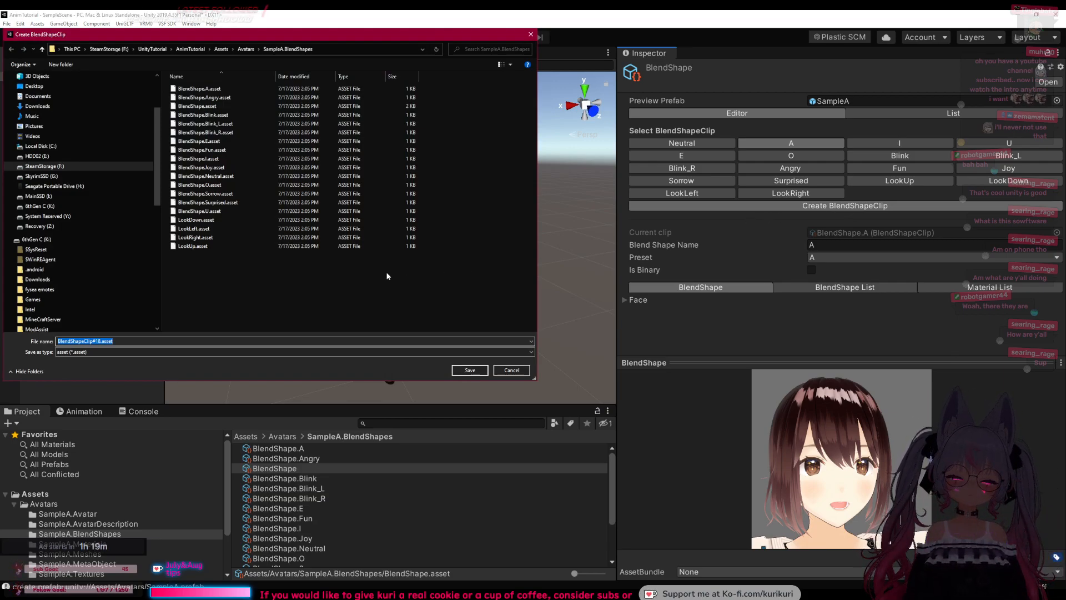
type("tu")
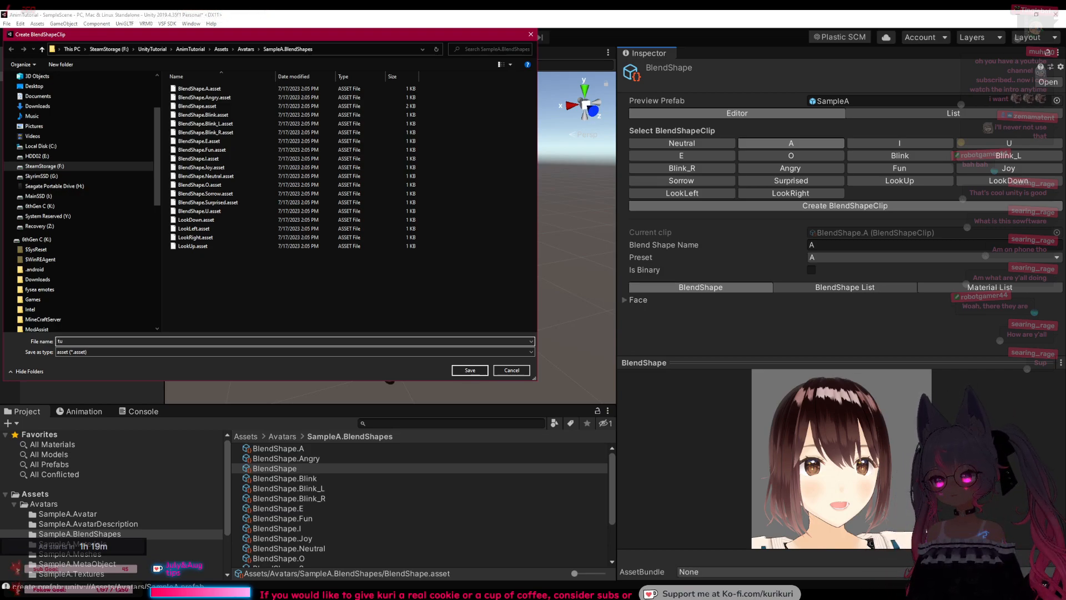
type("torial")
key("BackSpace")
key("BackSpace")
key("BackSpace")
key("BackSpace")
key("BackSpace")
key("BackSpace")
key("BackSpace")
key("BackSpace")
type("dance")
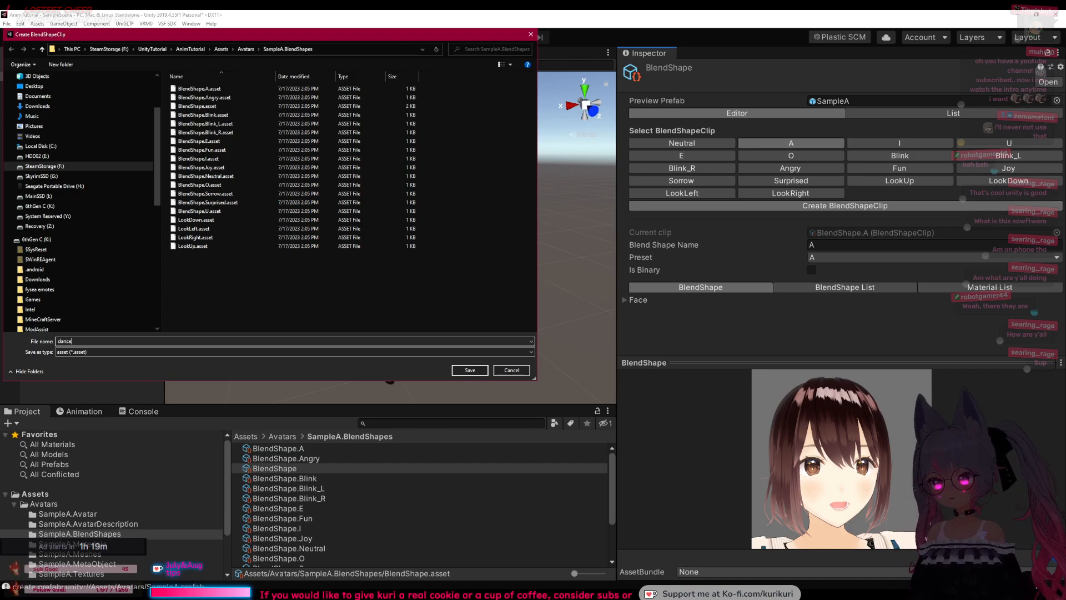
left_click(470, 370)
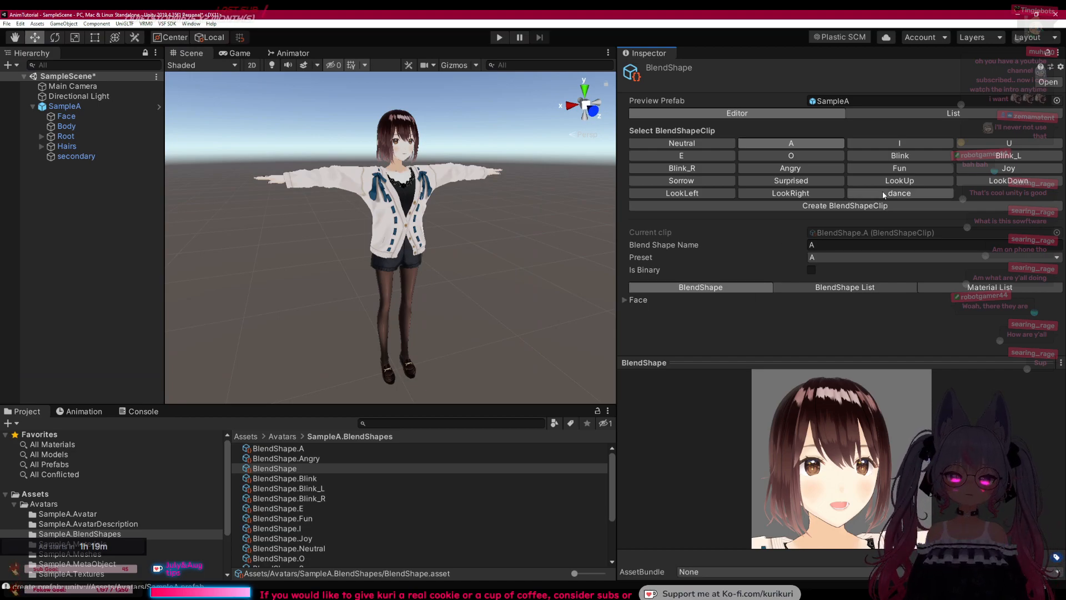
left_click(899, 193)
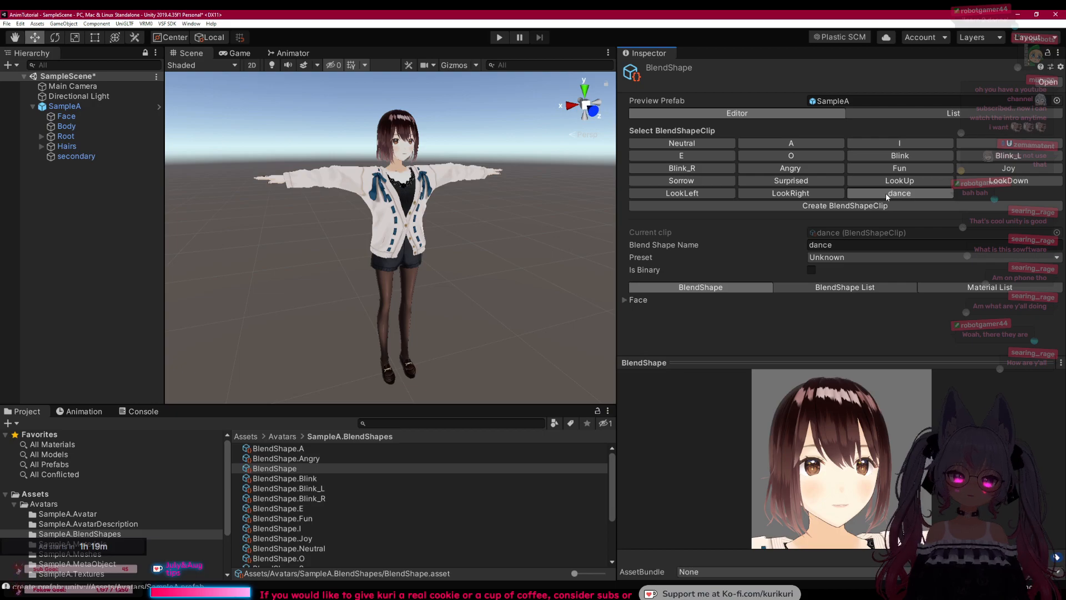
left_click(818, 208)
left_click(512, 370)
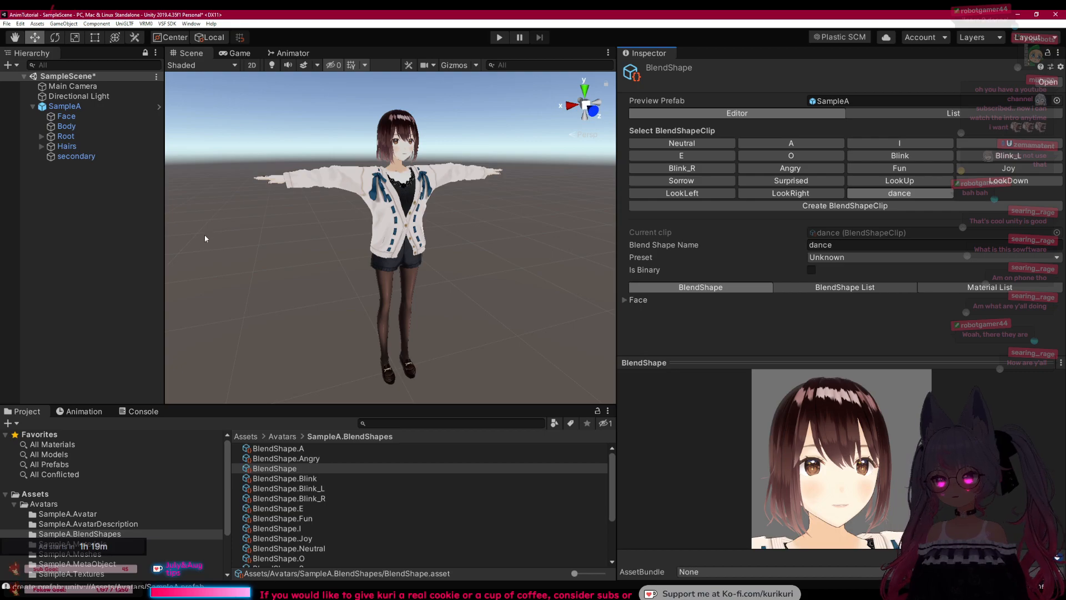
Step: Select SampleA, make more room for its component list, and search the components that can be added for vsf
left_click(104, 249)
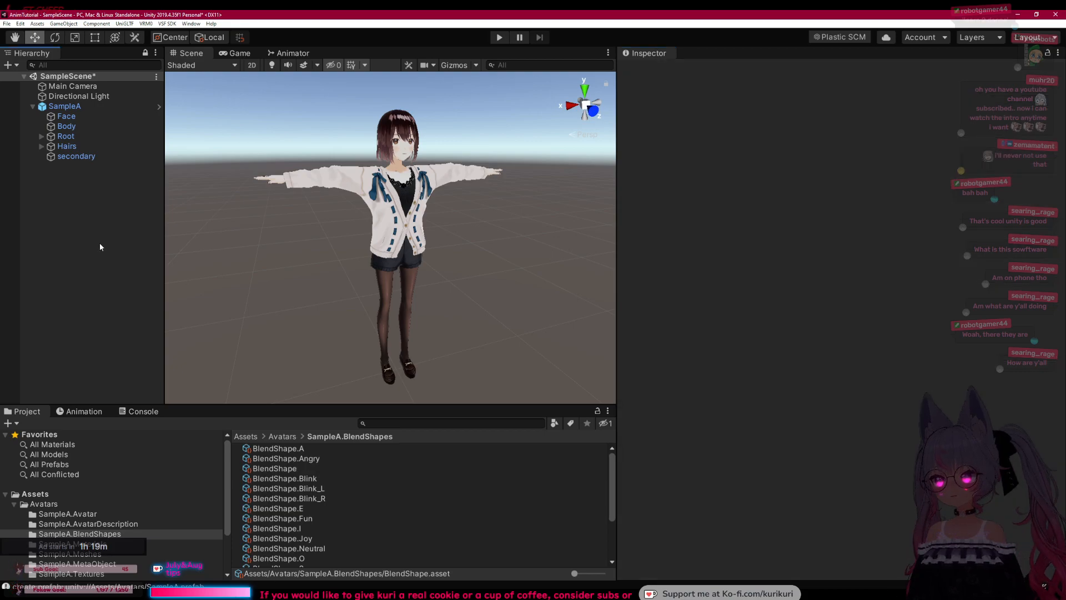
left_click(78, 107)
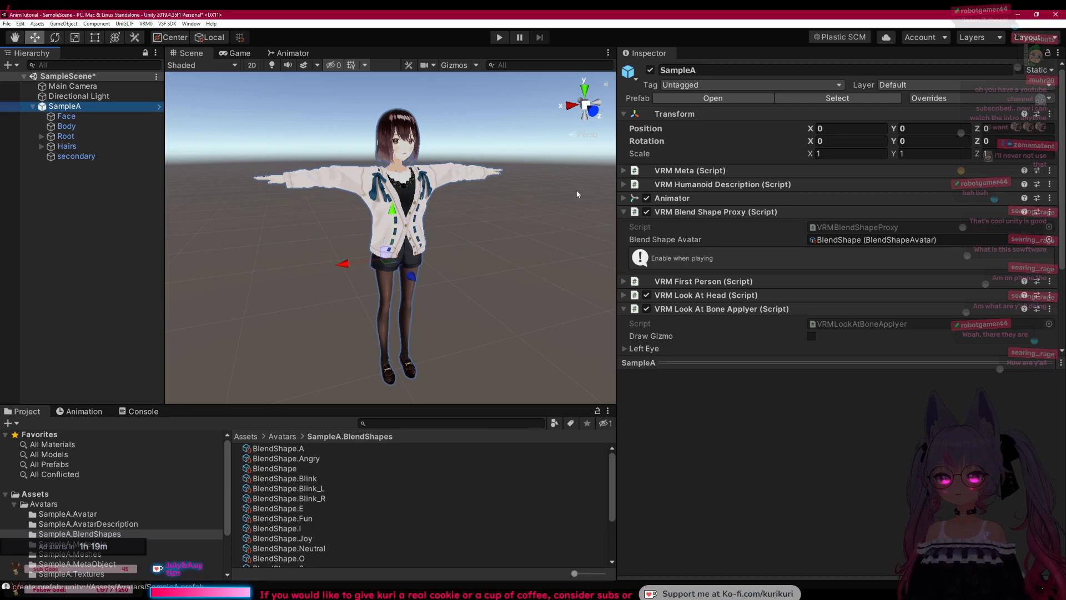
left_click_drag(648, 364, 646, 523)
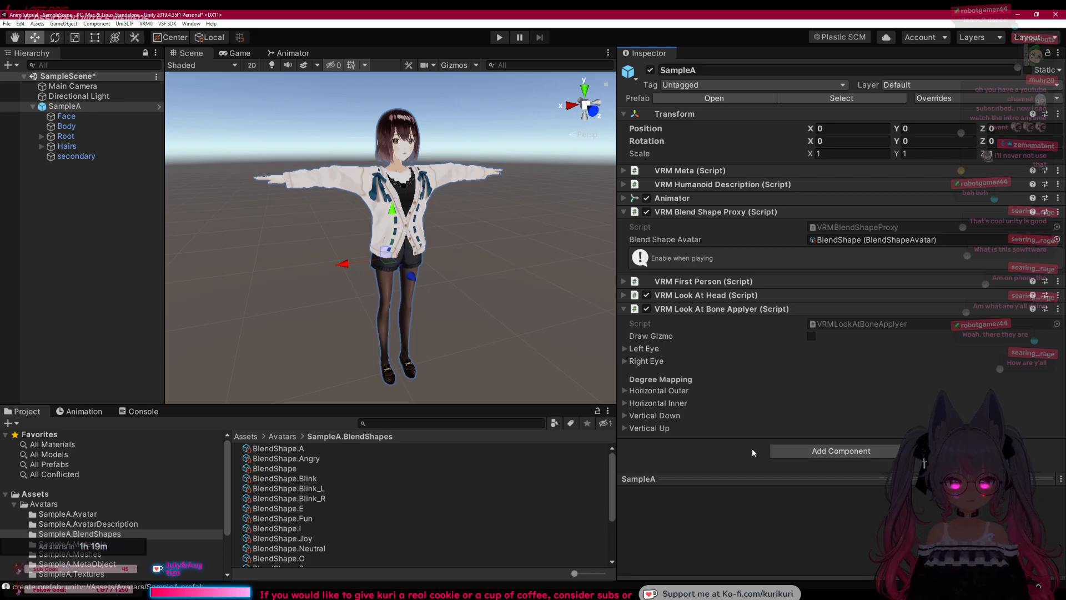
left_click(810, 455)
type("vsf")
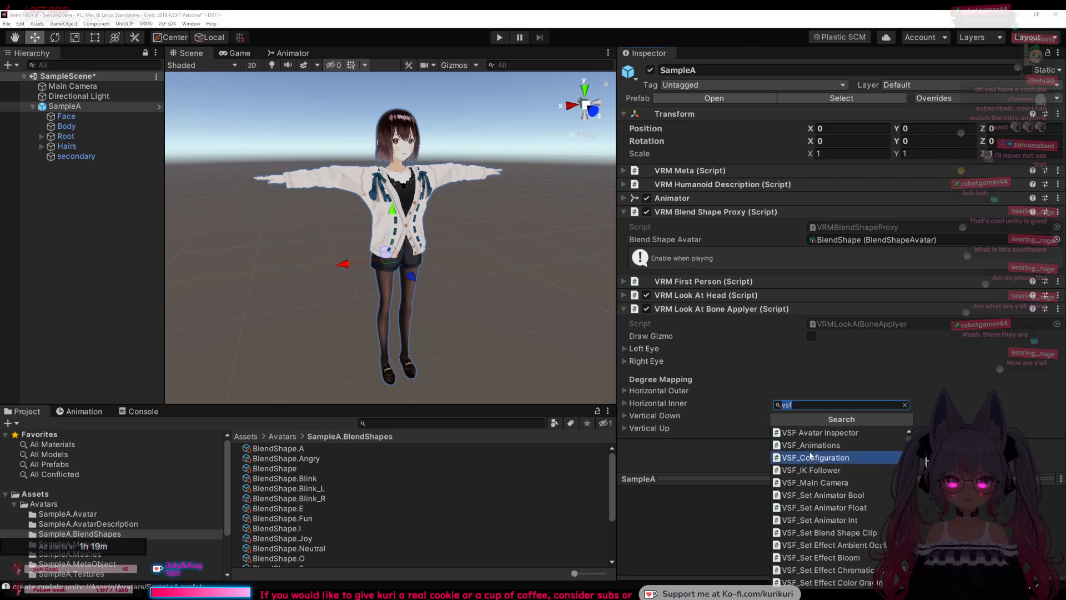
Step: Search the available components for vsf and add a VSF_Animations component to the SampleA avatar
key("BackSpace")
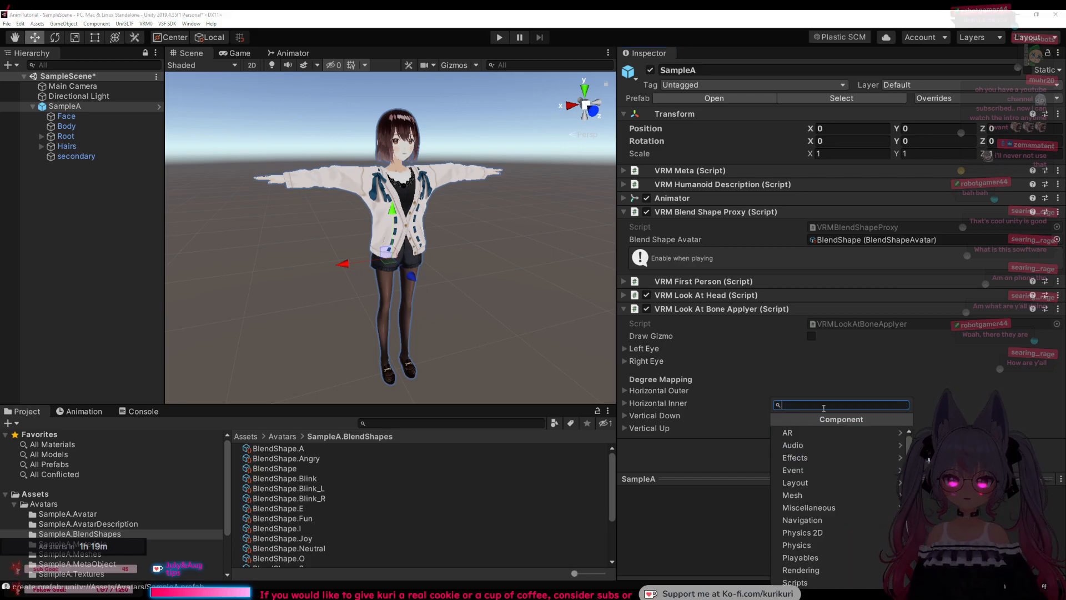
type("v")
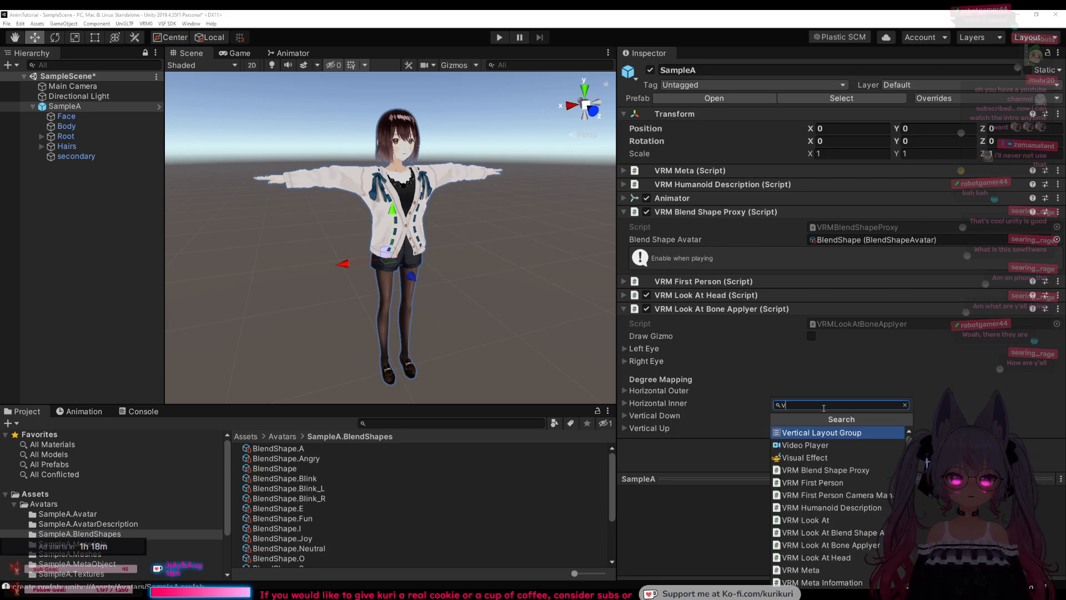
type("sf")
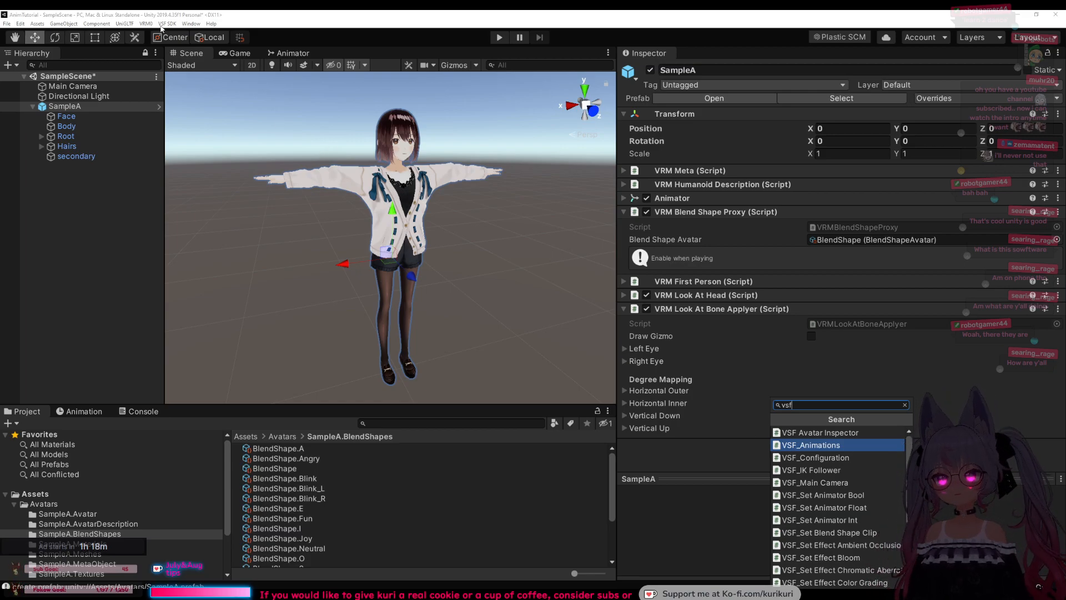
left_click(815, 446)
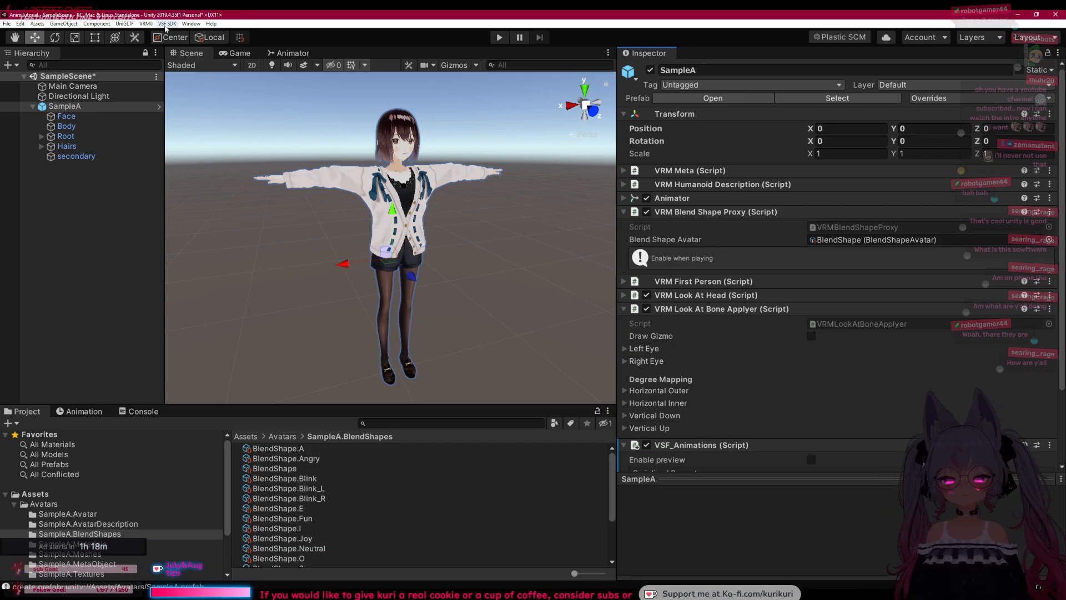
scroll(779, 359, "down", 3)
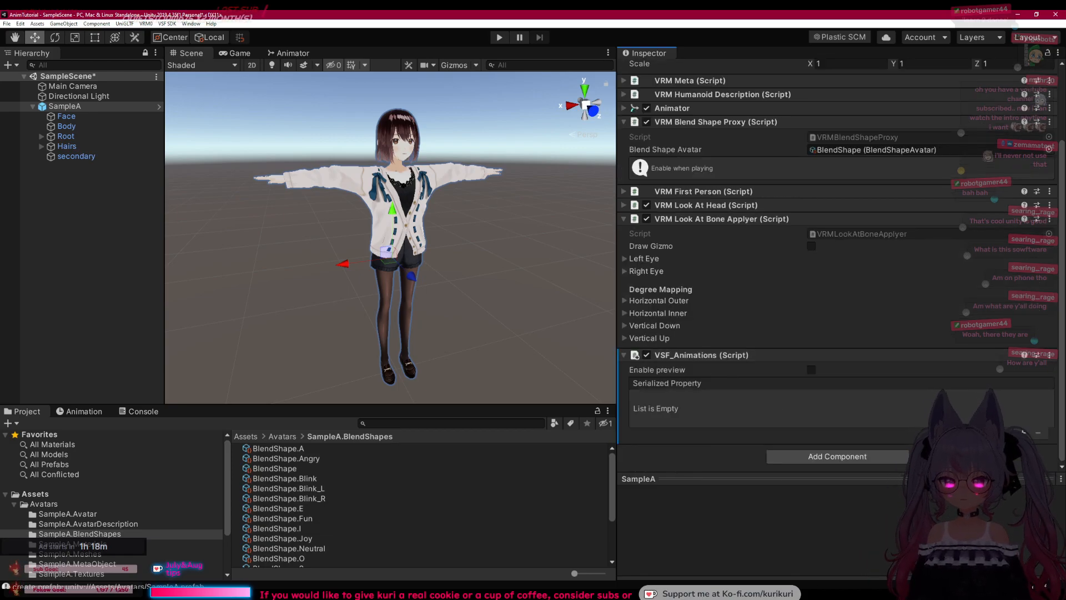
key("alt+Tab")
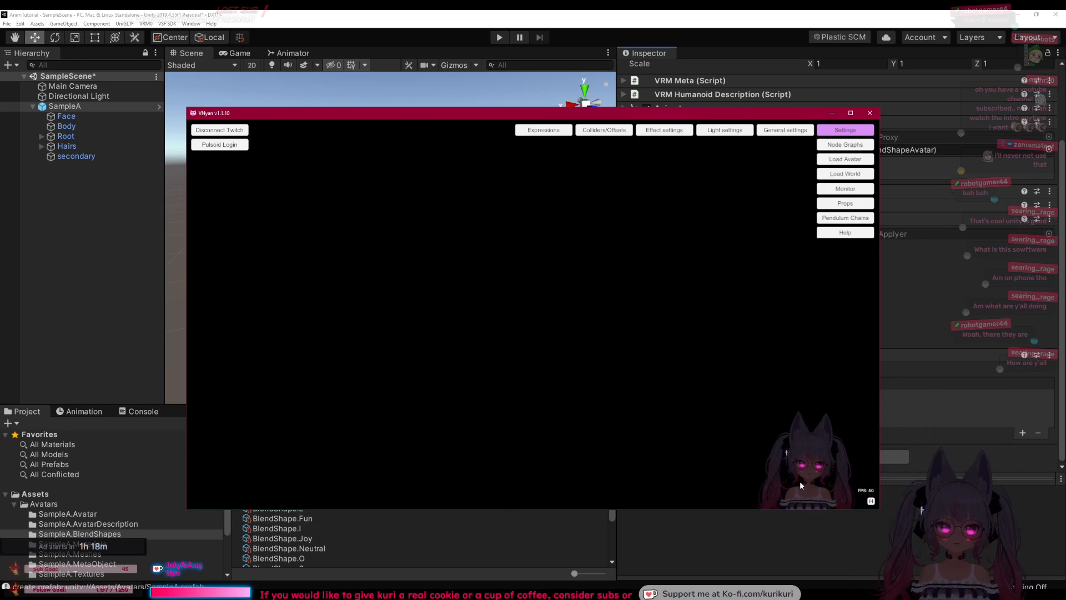
left_click(833, 113)
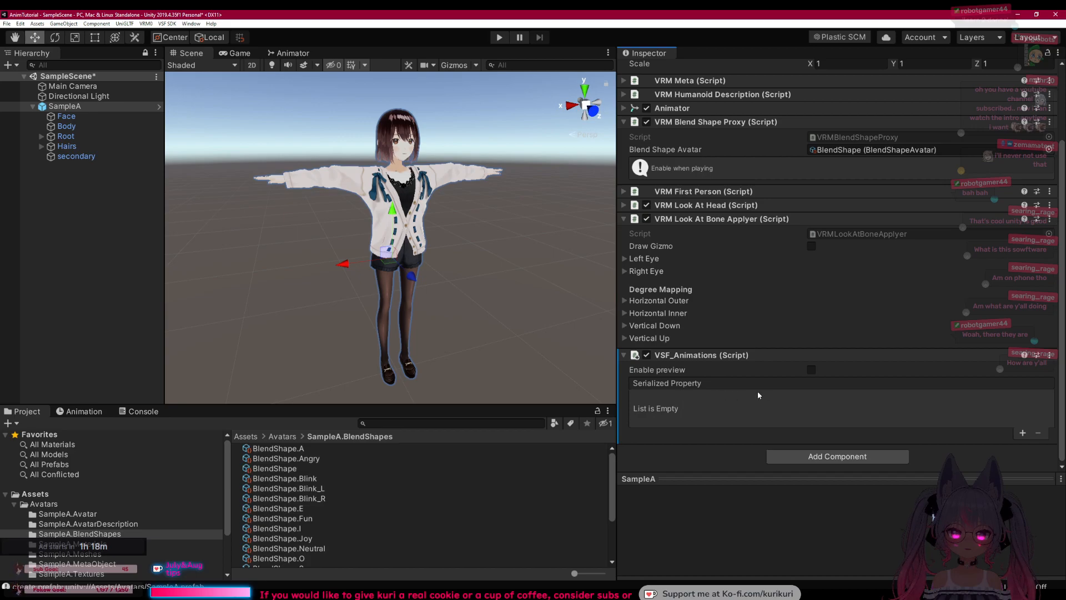
Step: Add an entry to the VSF_Animations list and set its blendshape to dance
left_click(1022, 433)
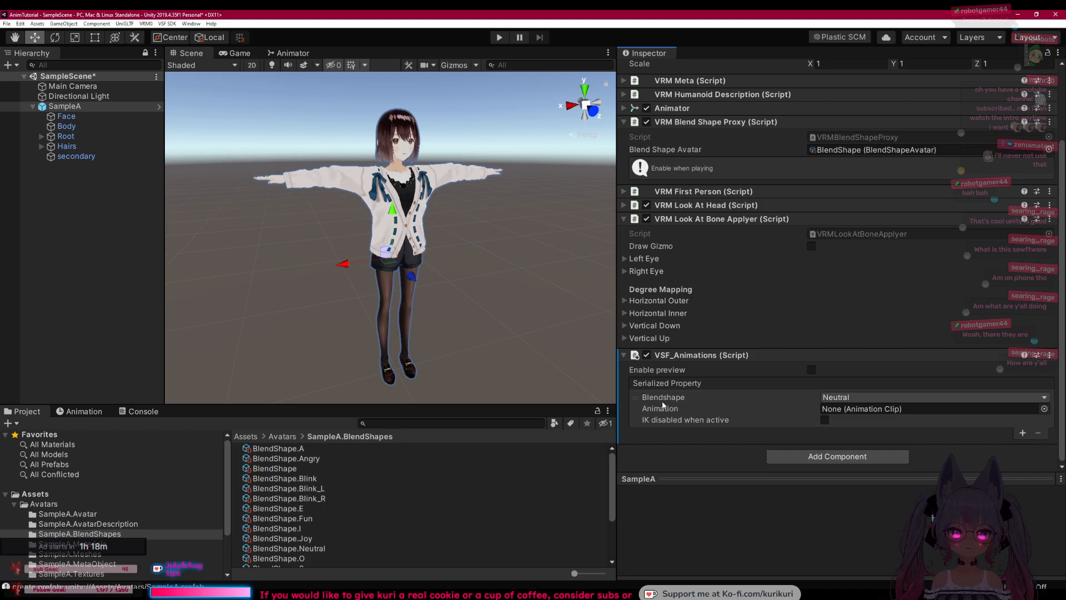
left_click(829, 397)
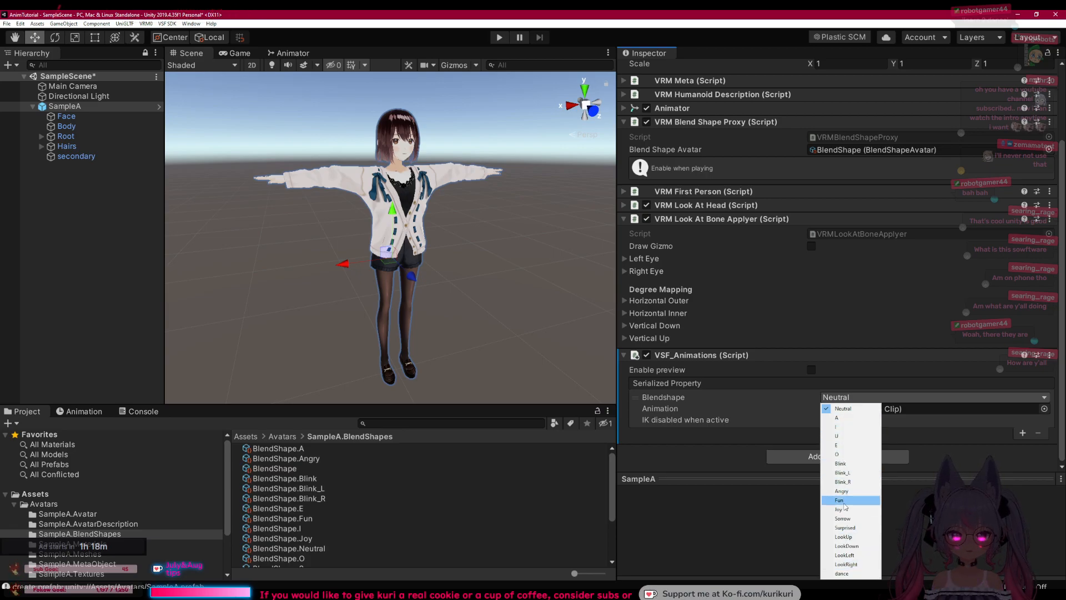
left_click(842, 574)
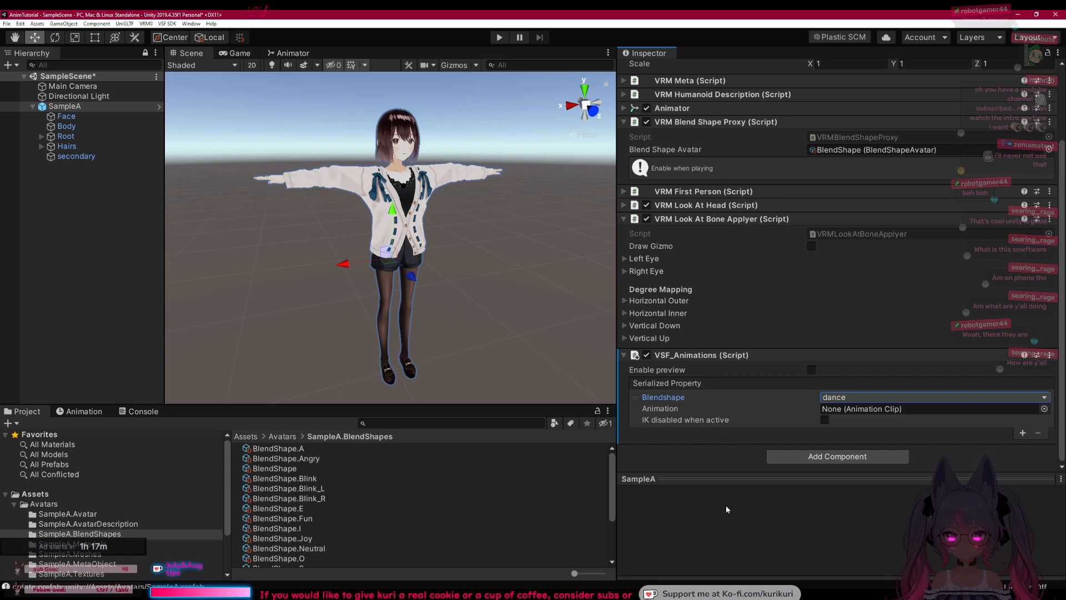
Step: Import all contents of "10305 Friday the 13th - Shake It California Girls Dance.unitypackage" from the tutorial folder into the Unity project
key("alt+Tab")
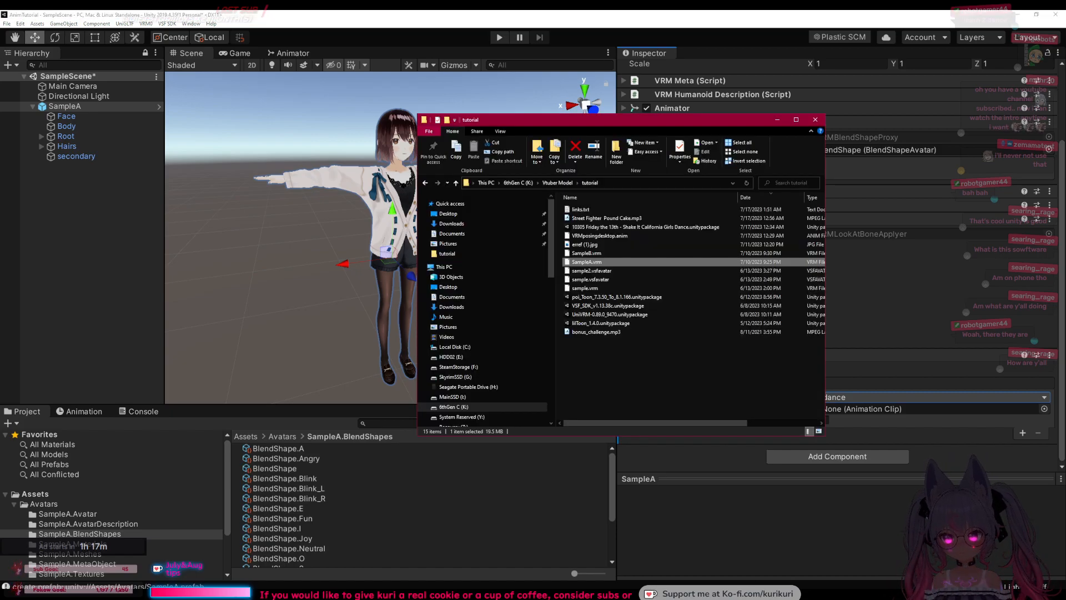
left_click(625, 380)
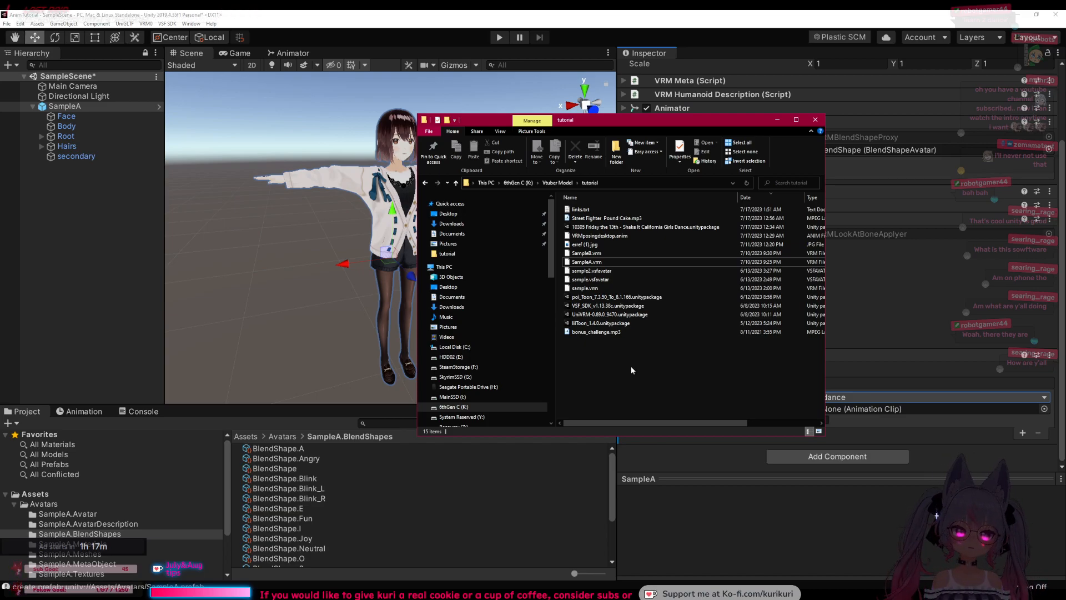
left_click(597, 232)
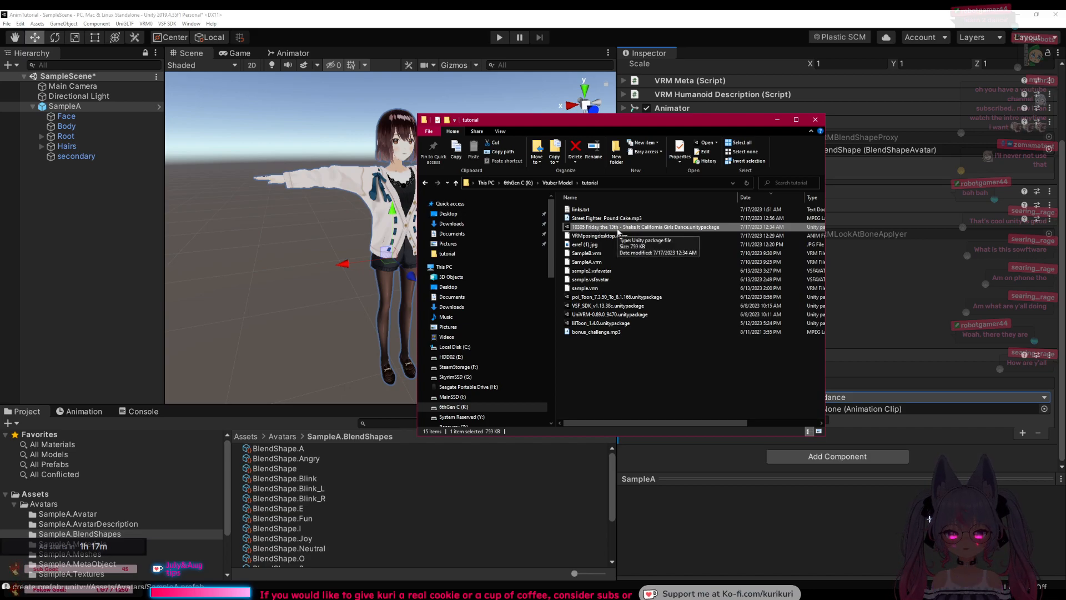
double_click(618, 227)
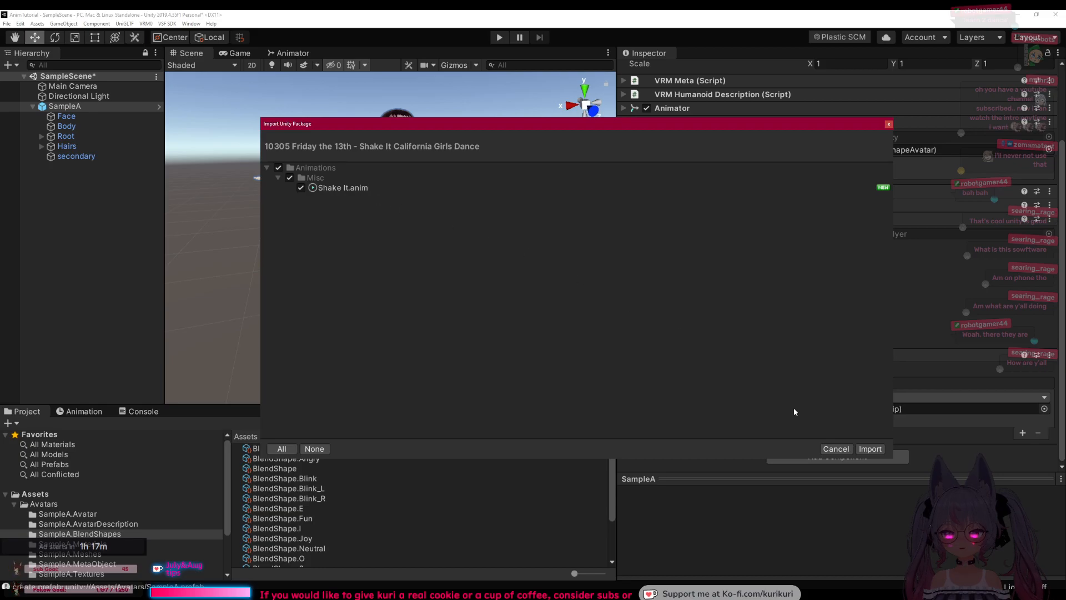
left_click(866, 448)
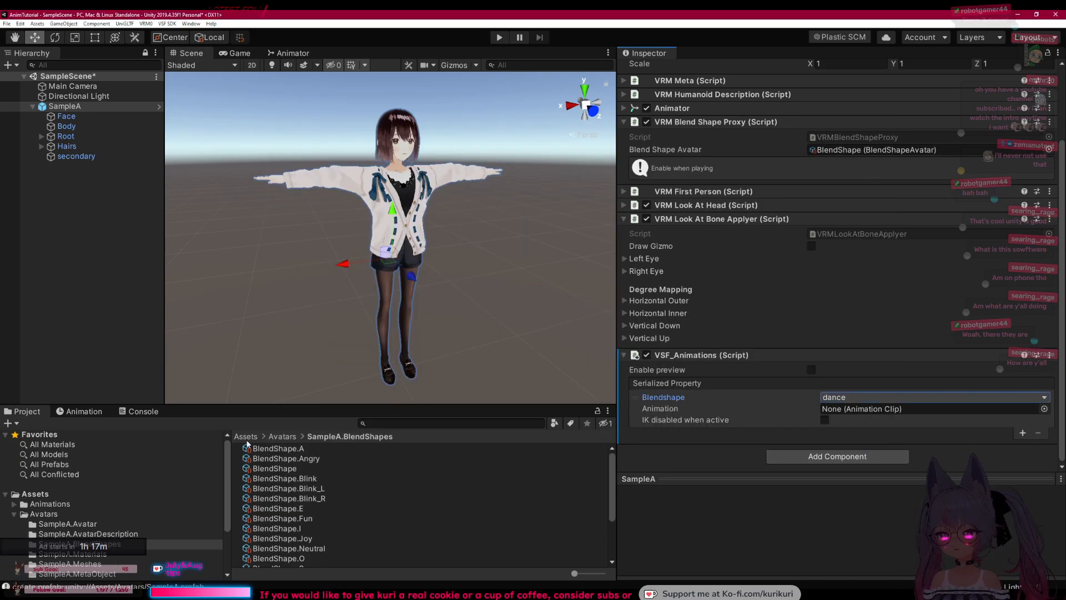
Step: Collapse the Avatars folder, open the Misc folder inside Animations and select the Shake It clip
left_click(20, 516)
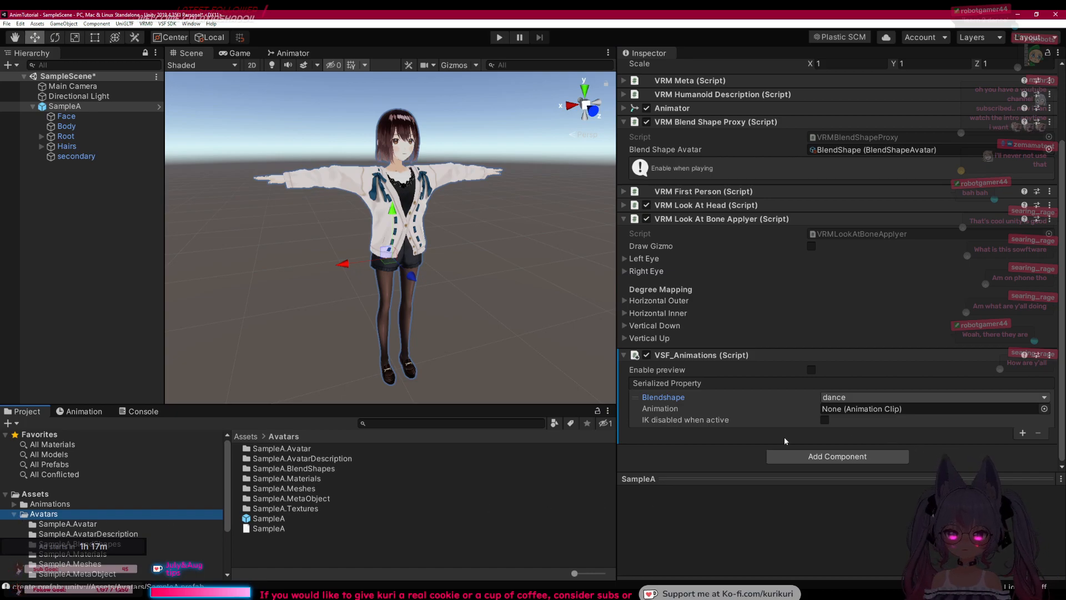
left_click(14, 514)
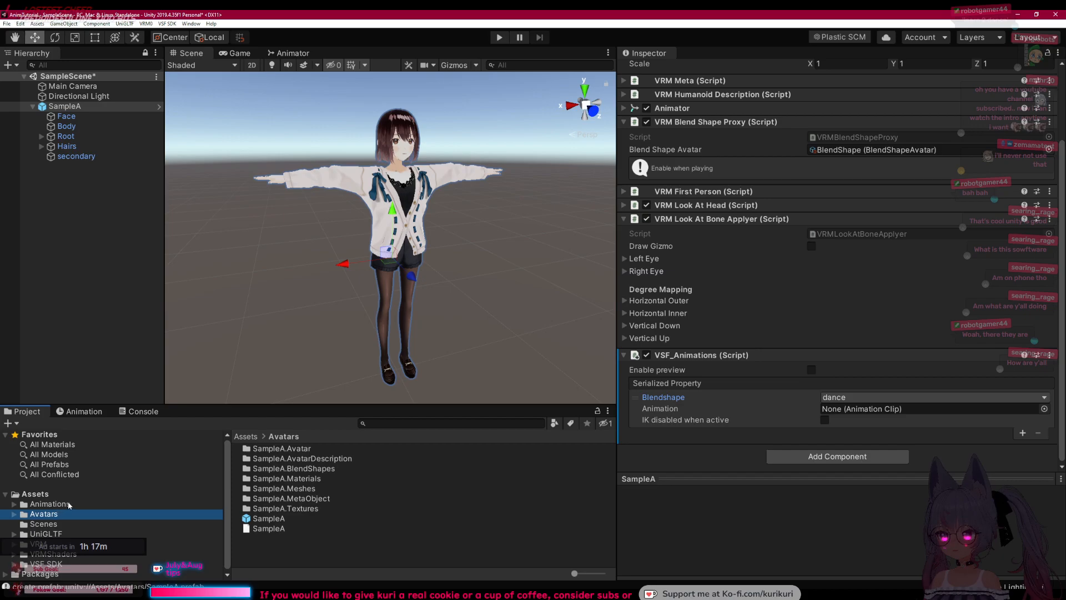
left_click(50, 504)
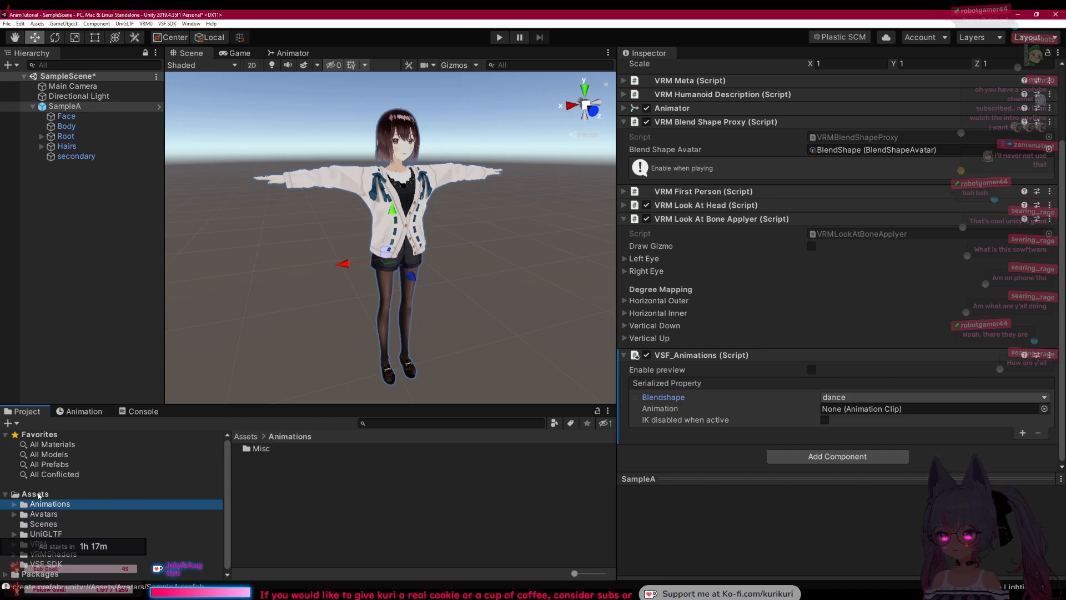
double_click(256, 450)
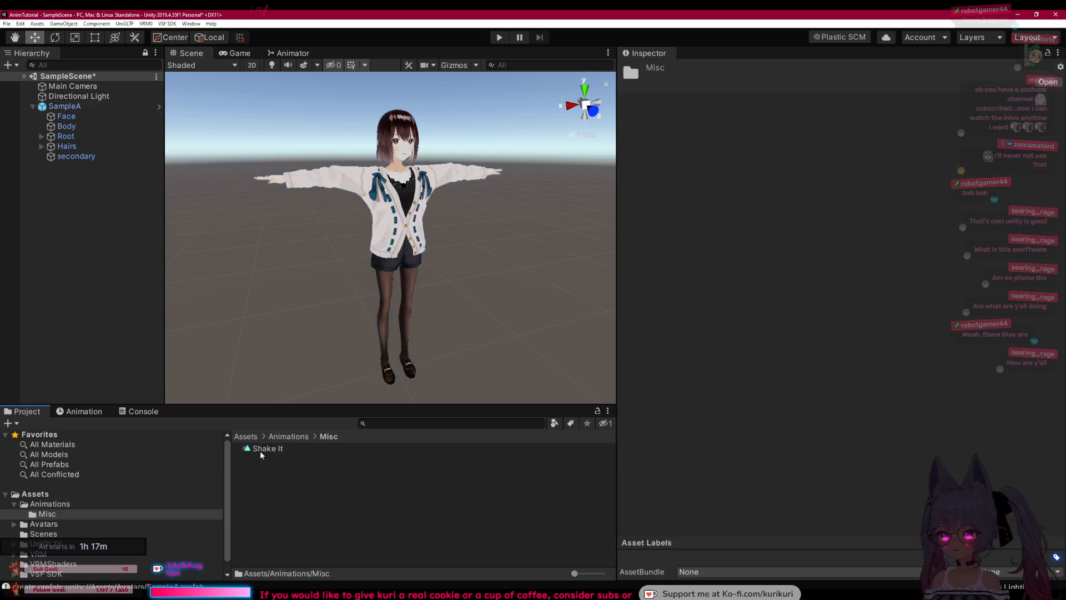
left_click(260, 452)
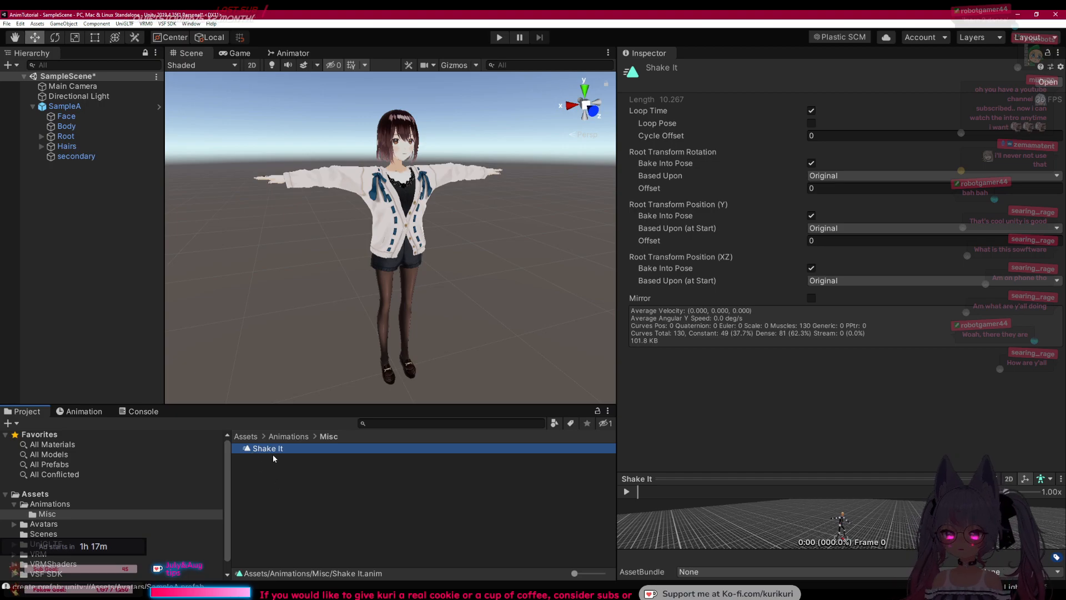
Step: Enlarge the animation preview, frame the preview figure closely and play the Shake It clip
left_click_drag(644, 479, 654, 333)
left_click_drag(847, 432, 811, 409)
scroll(833, 408, "up", 6)
middle_click_drag(849, 406, 849, 433)
left_click_drag(849, 433, 830, 431)
left_click(633, 348)
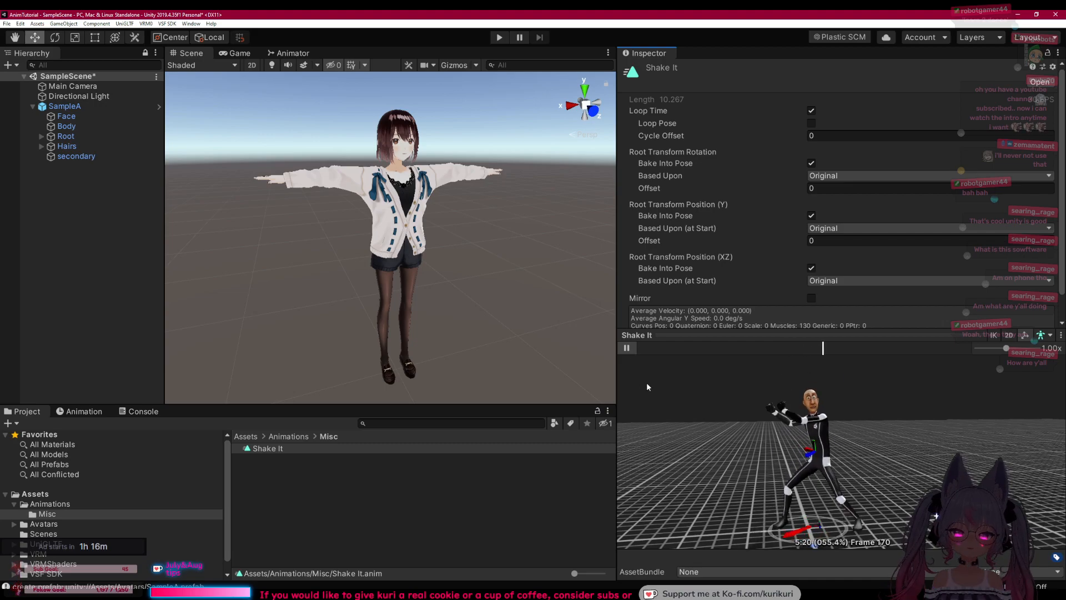
Step: Assign the Shake It clip to the dance entry of SampleA's VSF_Animations component, with Enable preview turned on
left_click(492, 351)
left_click(76, 112)
scroll(711, 258, "down", 6)
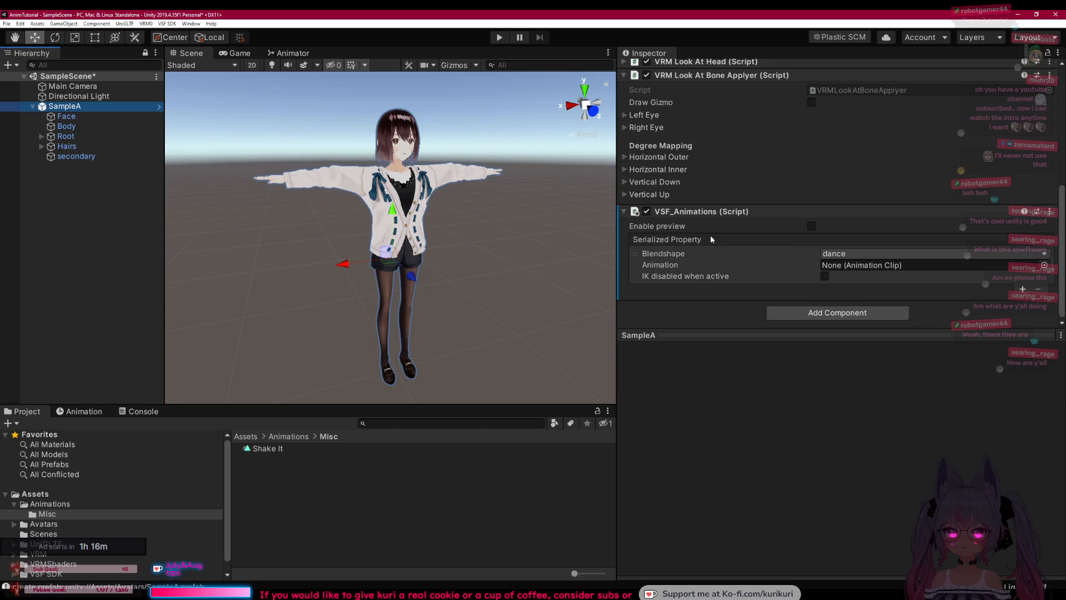
left_click(266, 449)
left_click_drag(267, 450, 838, 266)
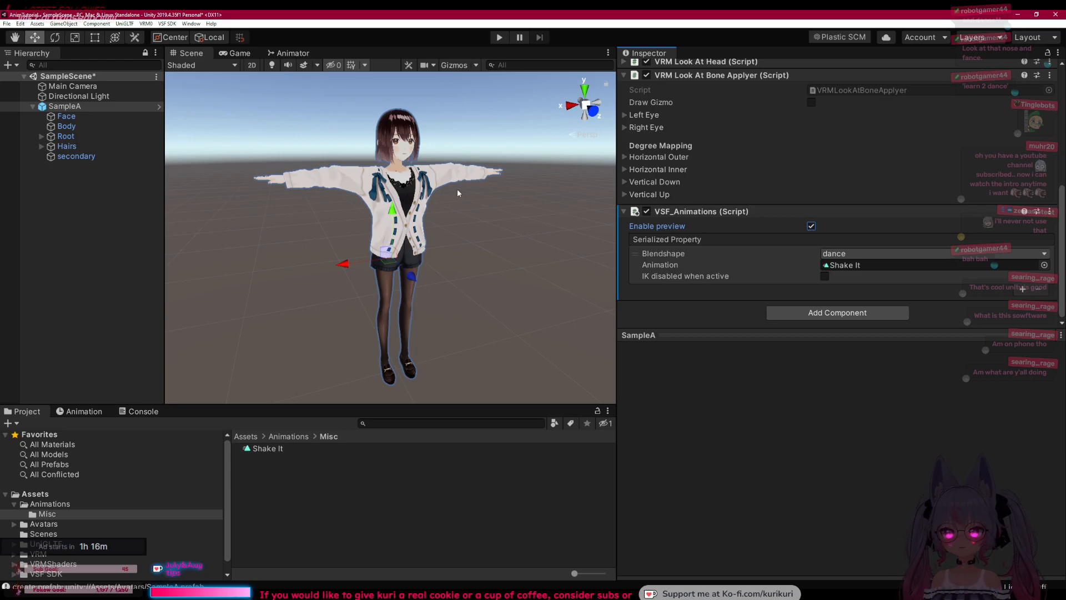
Step: Run the scene with a wider game view, trigger the dance blendshape to preview its animation, and stop play mode
left_click(499, 38)
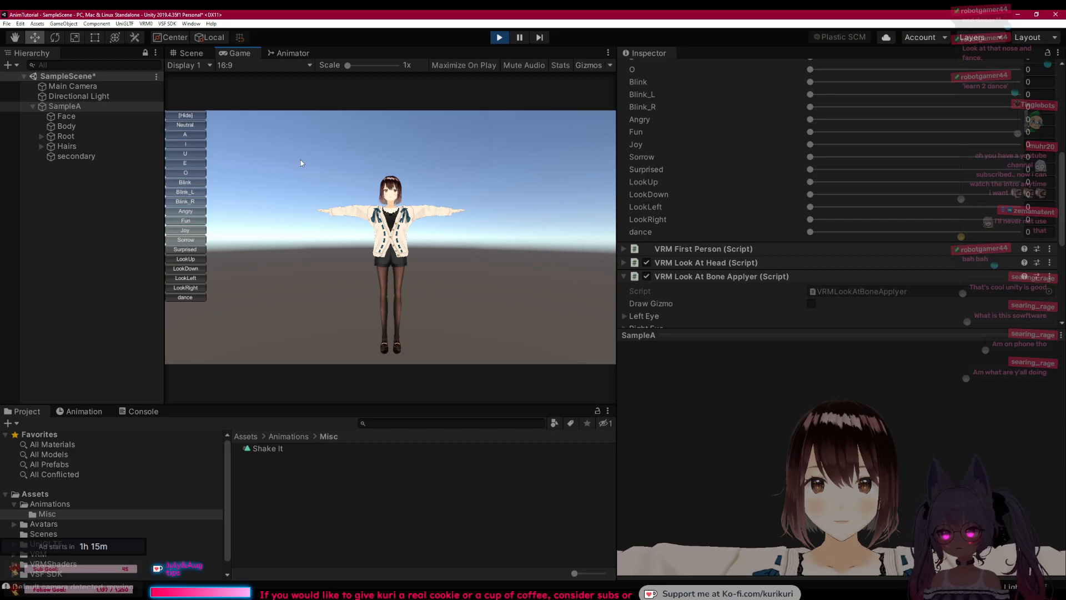
left_click_drag(614, 176, 742, 175)
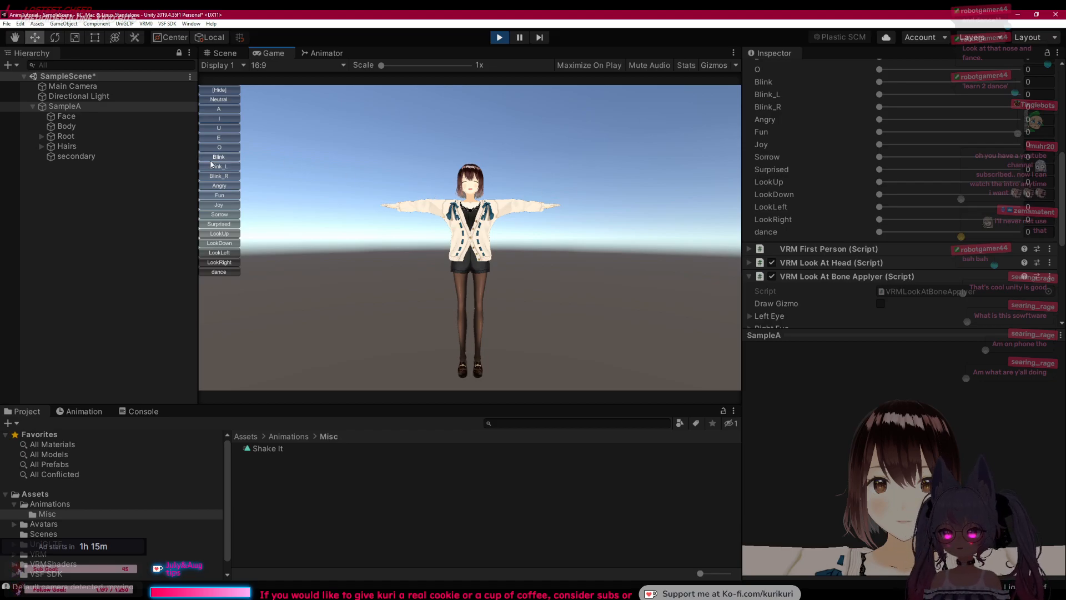
left_click(220, 272)
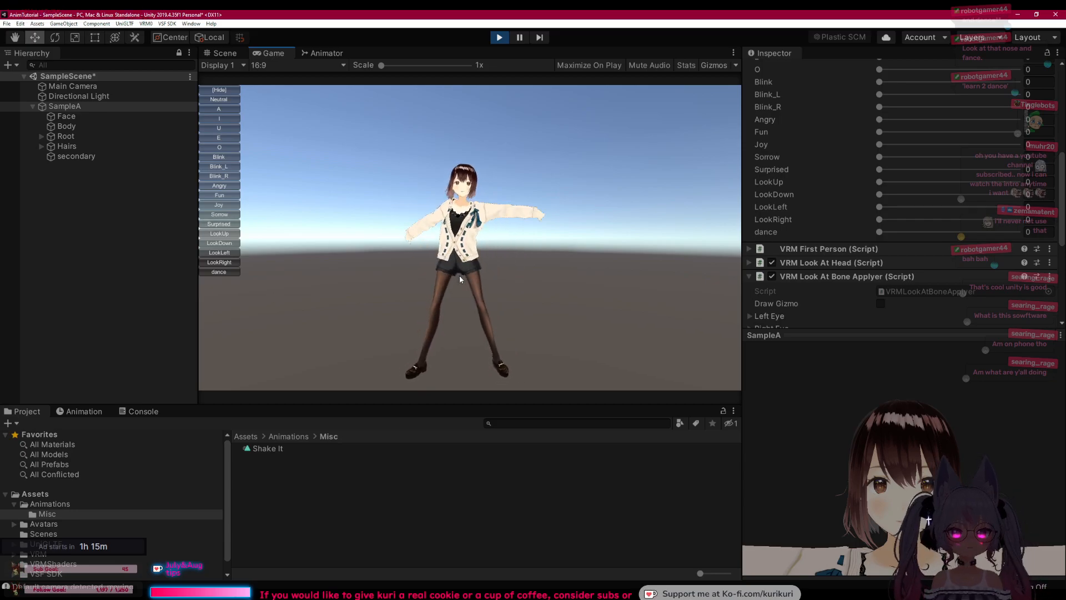
left_click(499, 38)
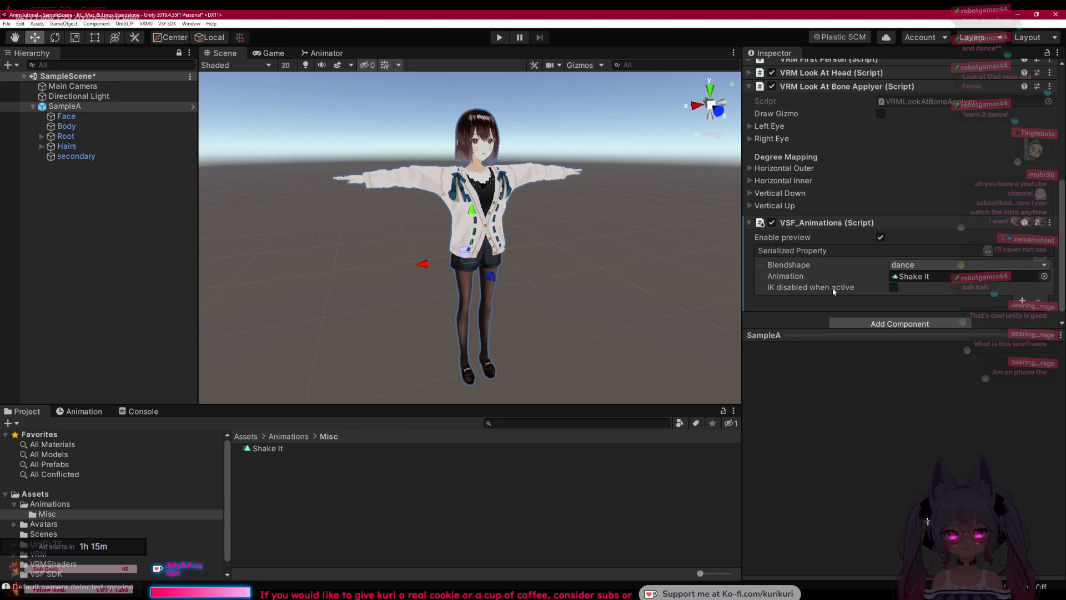
Step: Turn on IK disabled when active for the dance entry and turn it back off
left_click(893, 288)
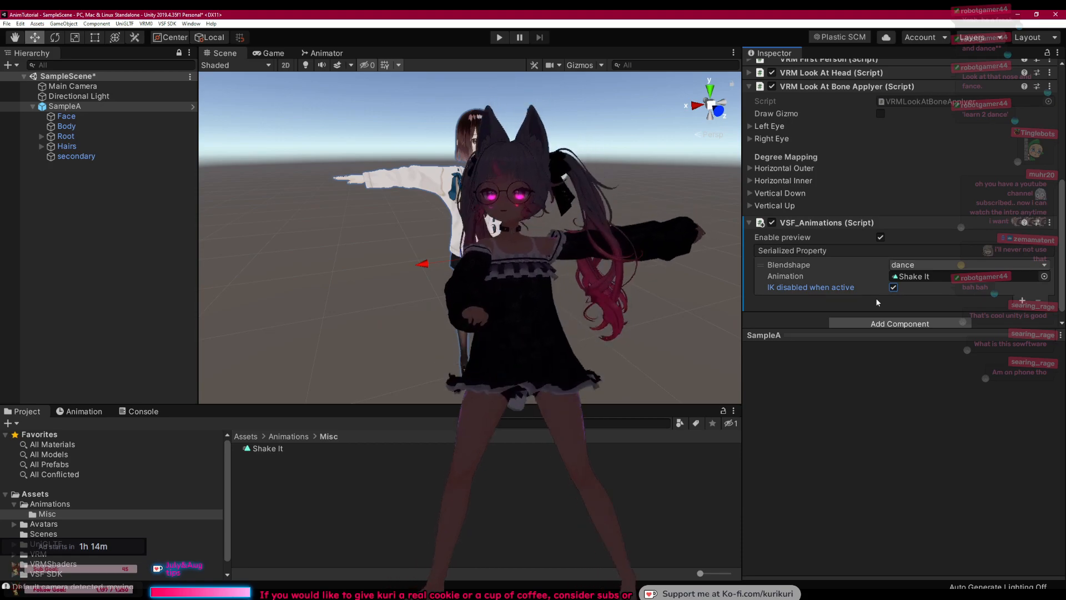
left_click(894, 288)
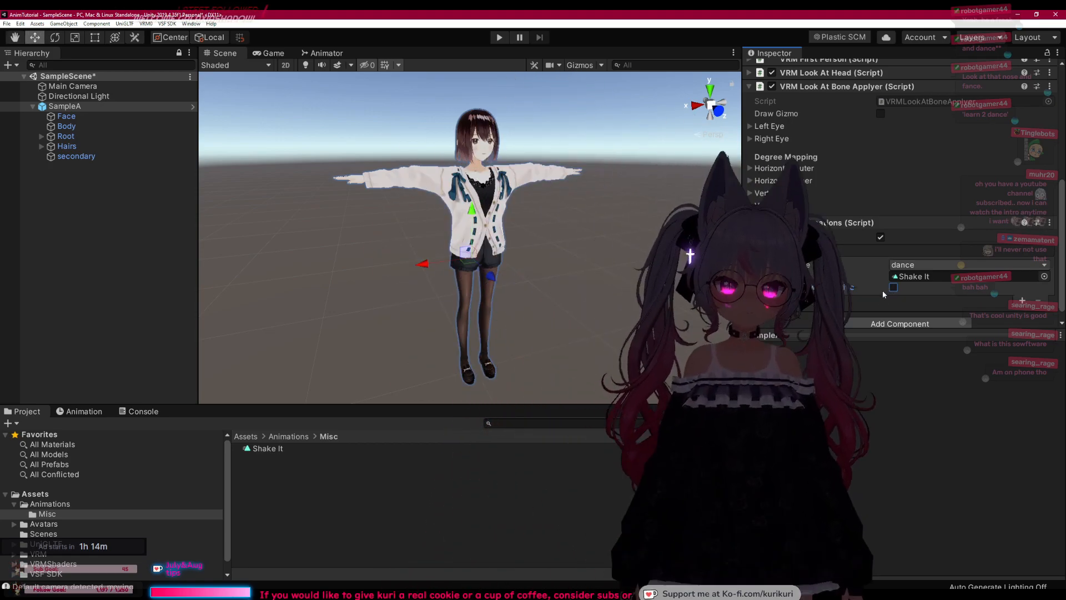
Step: Switch to VNyan, zoom out and reposition its avatar in the camera view, and return to Unity
left_click(561, 594)
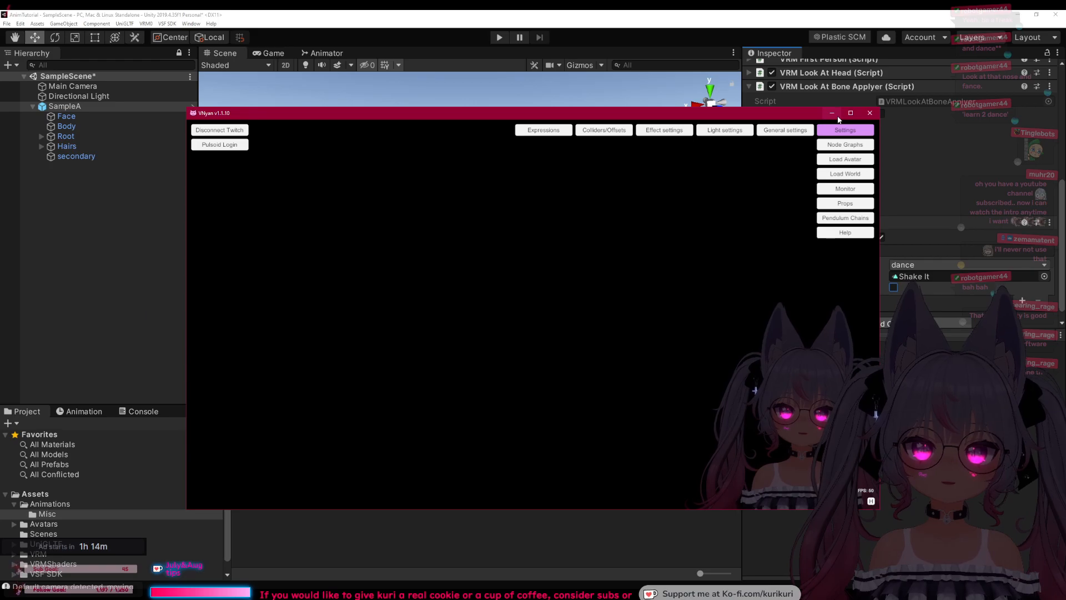
left_click(832, 113)
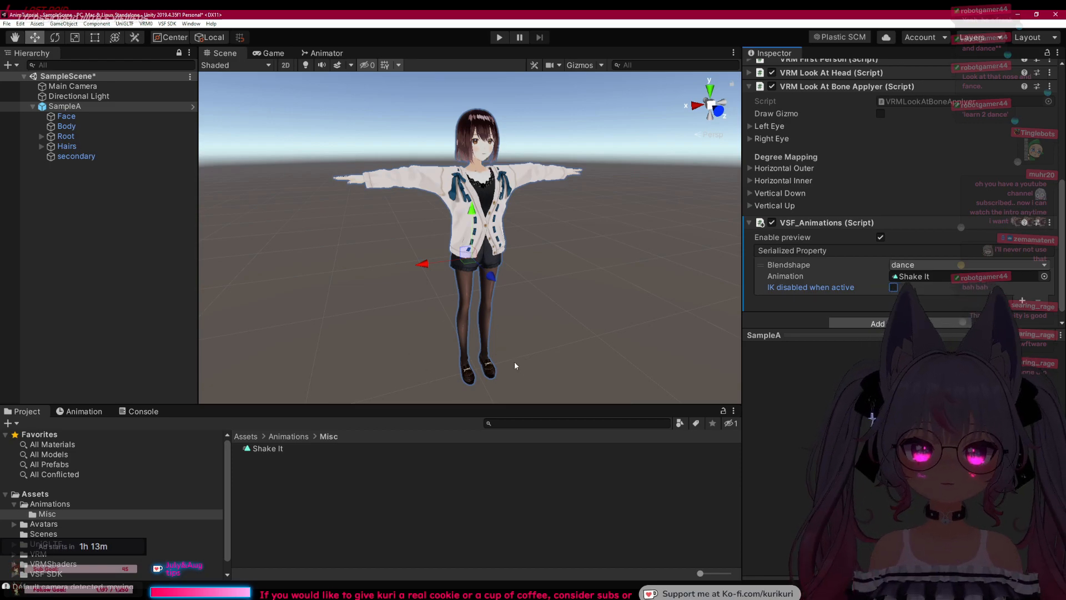
left_click(820, 305)
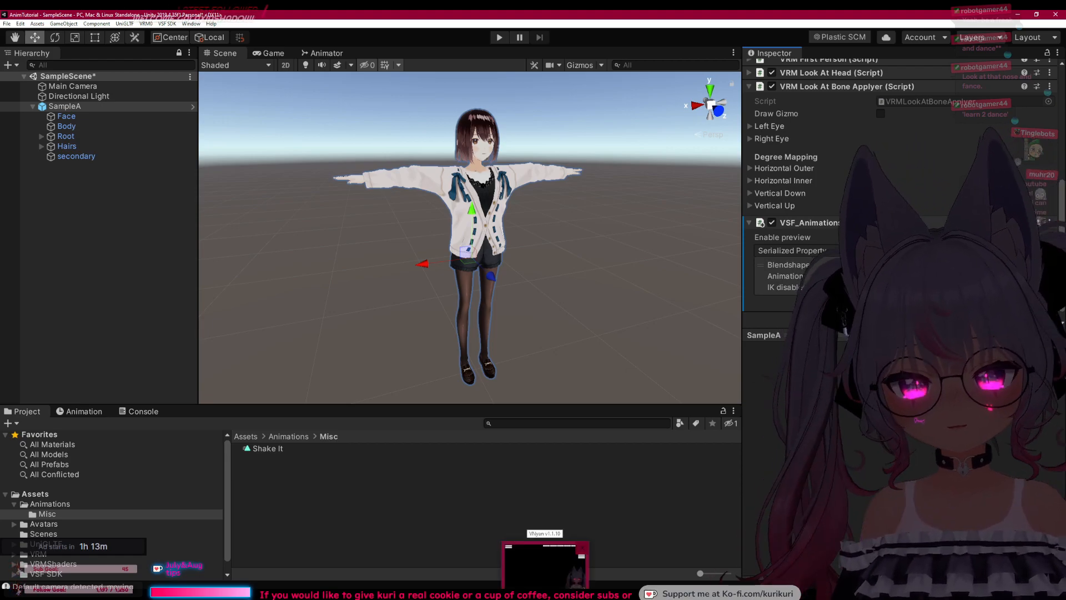
left_click(546, 577)
scroll(716, 418, "down", 3)
scroll(716, 418, "down", 3)
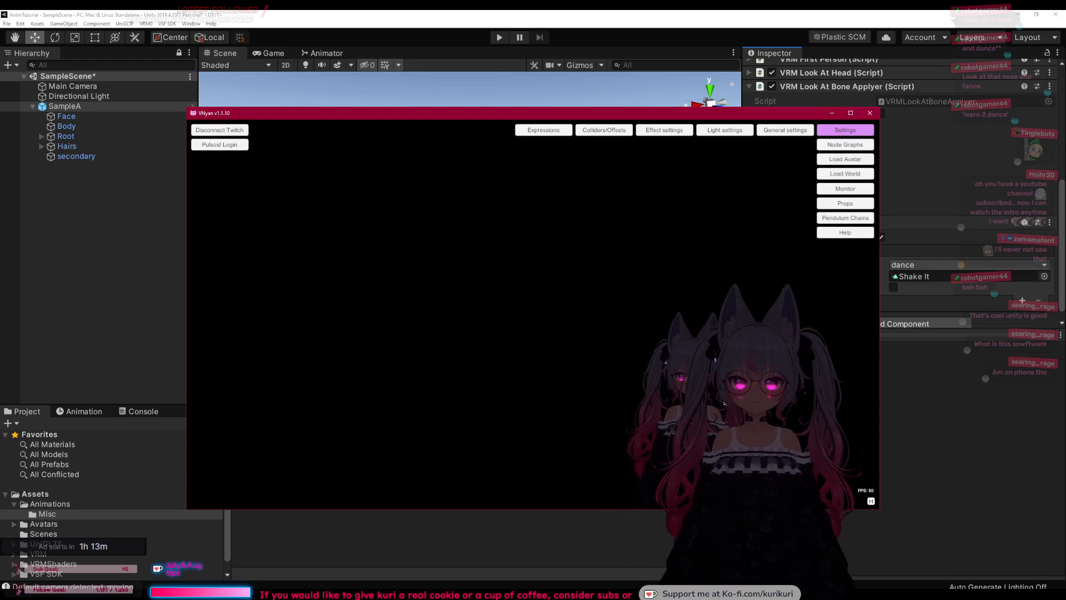
middle_click_drag(721, 404, 755, 416)
left_click(830, 114)
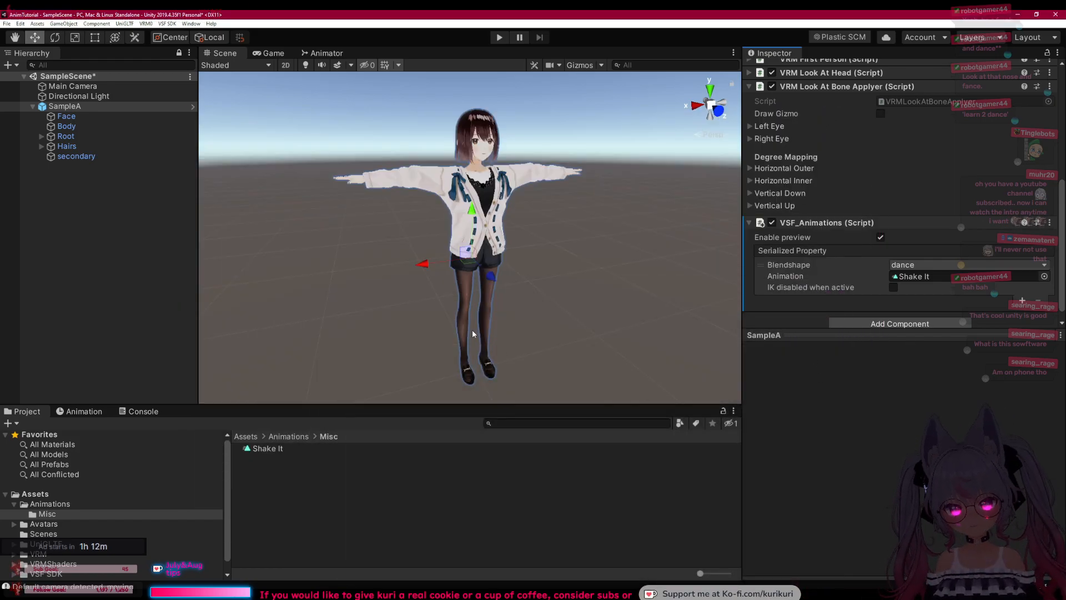
Step: Export SampleA as a VSF avatar bundle with a DanceSample file name into the Vtuber Model tutorial folder
left_click(95, 106)
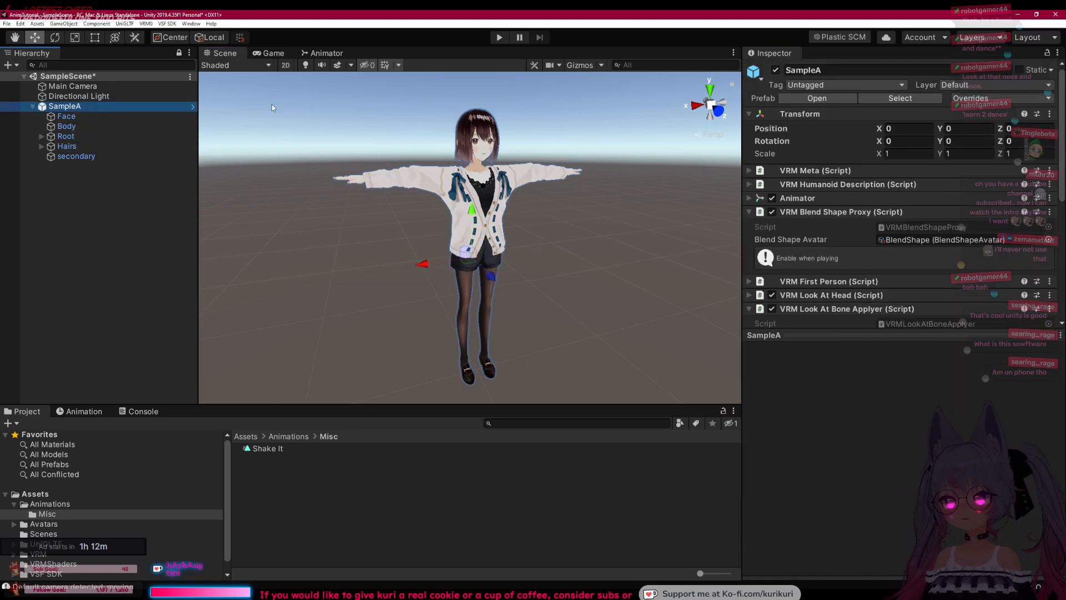
left_click(168, 24)
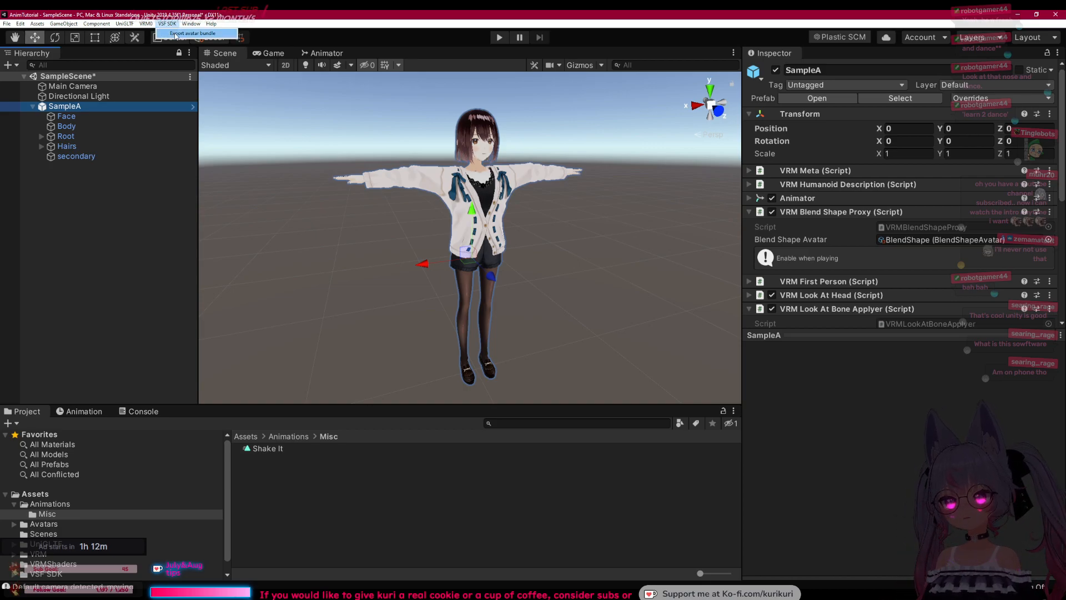
left_click(193, 33)
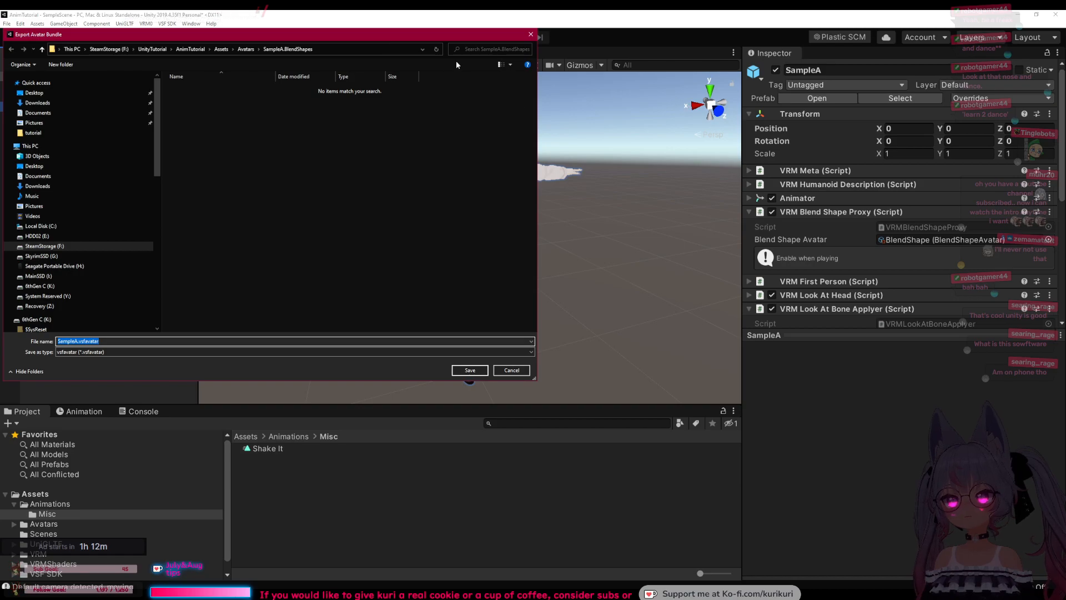
left_click_drag(404, 34, 663, 136)
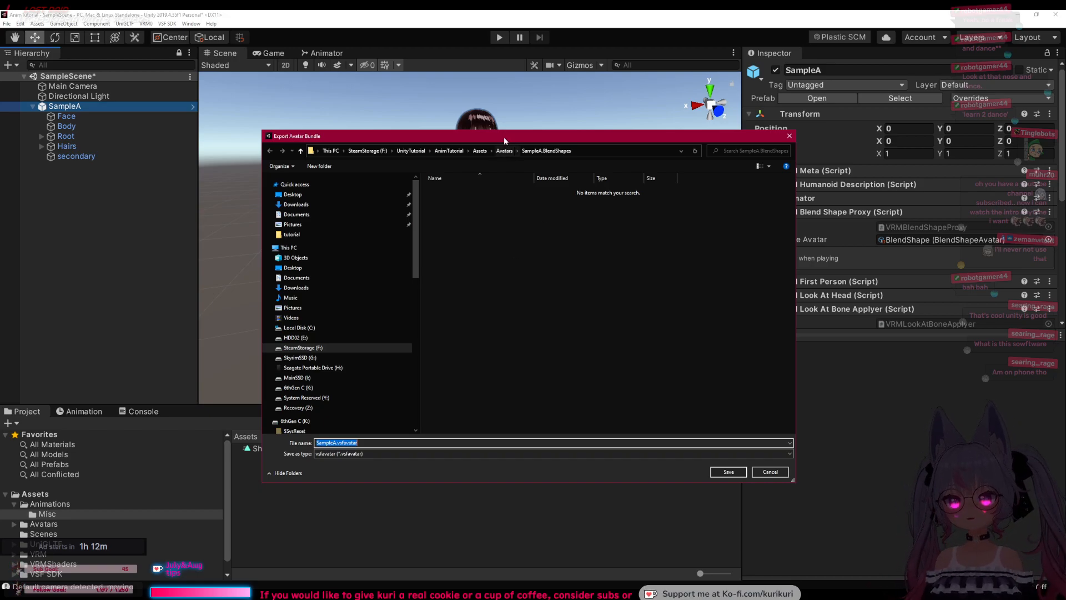
left_click(728, 471)
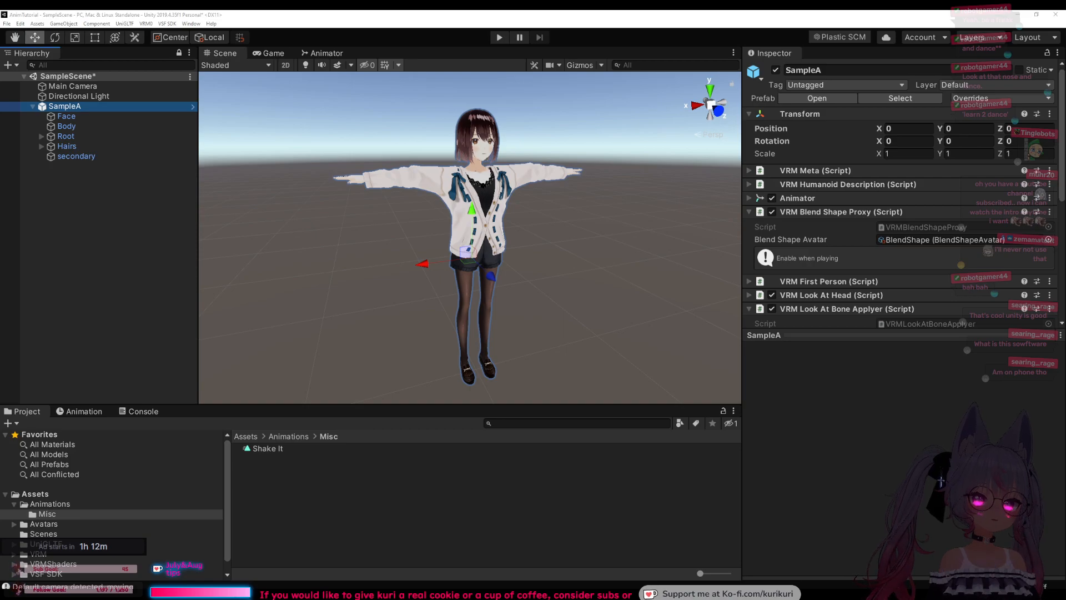
left_click_drag(1065, 245, 412, 139)
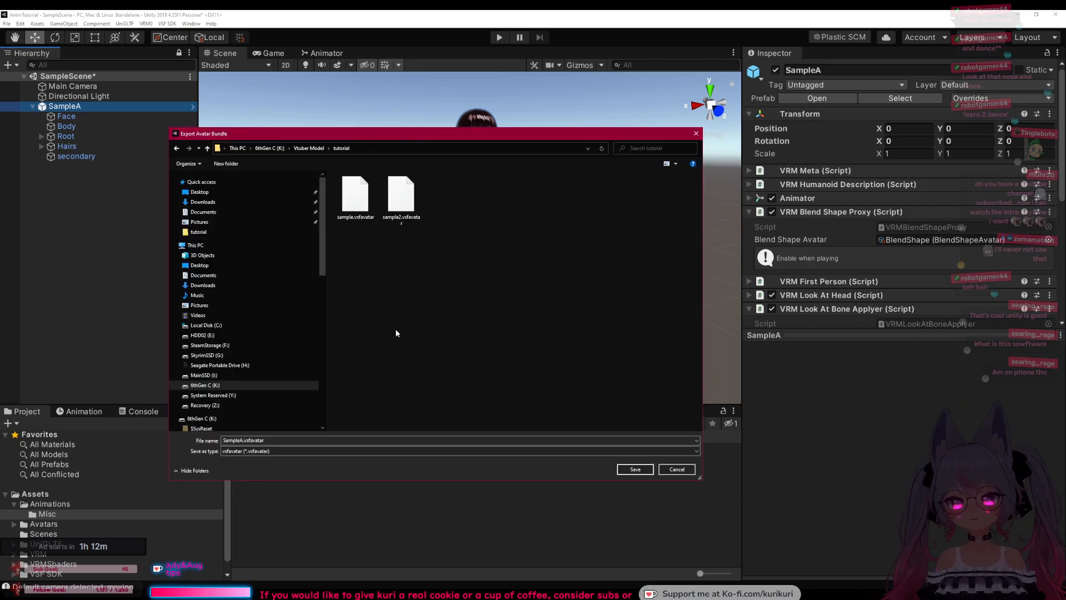
double_click(238, 441)
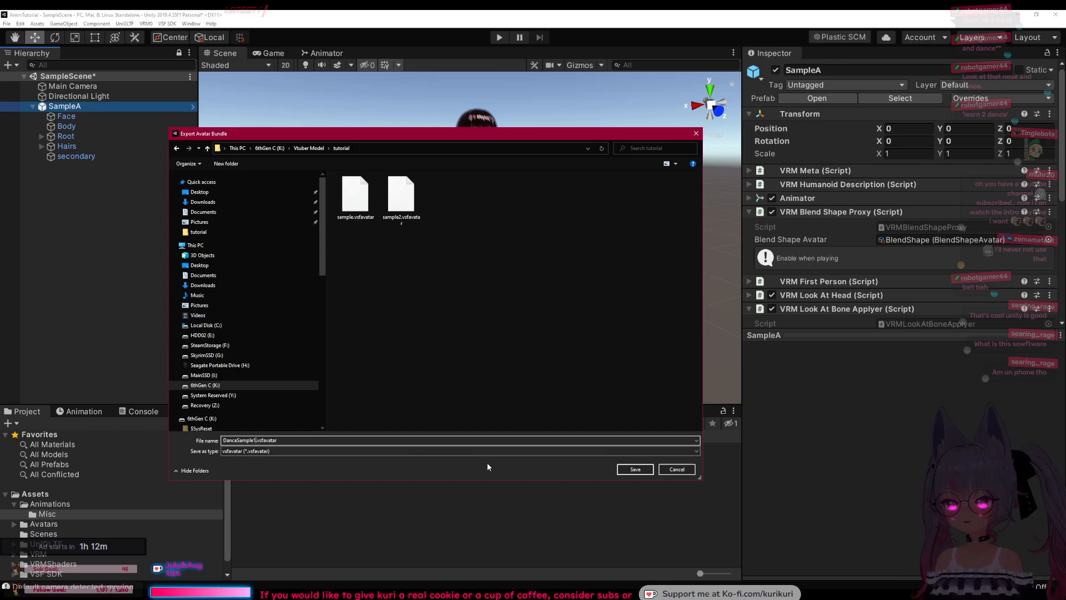
left_click(633, 469)
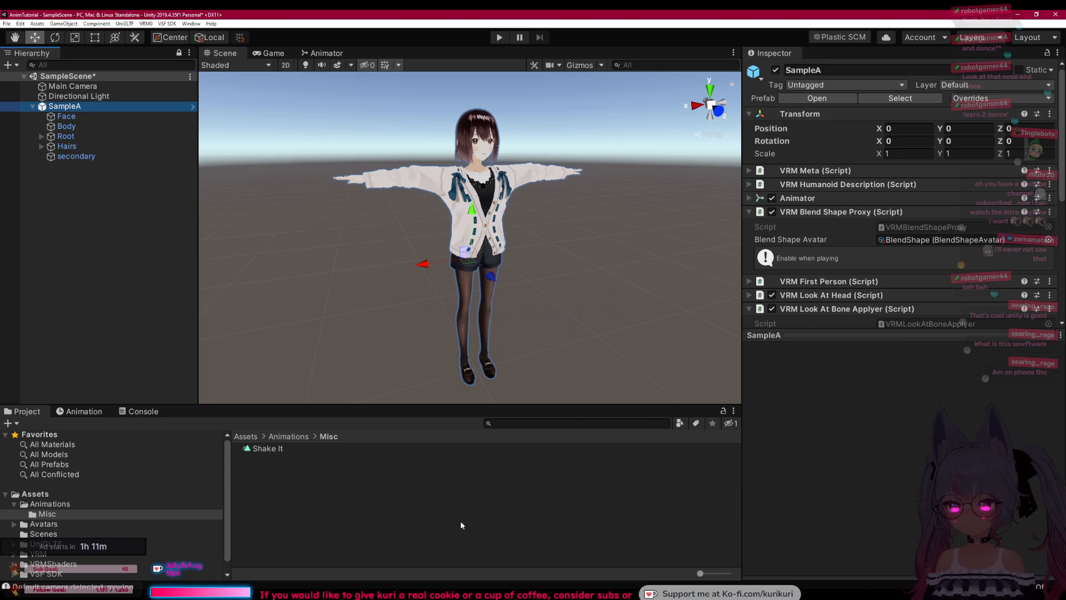
Step: Switch to VSeeFace and load the SampleA avatar from the local avatars
left_click(511, 589)
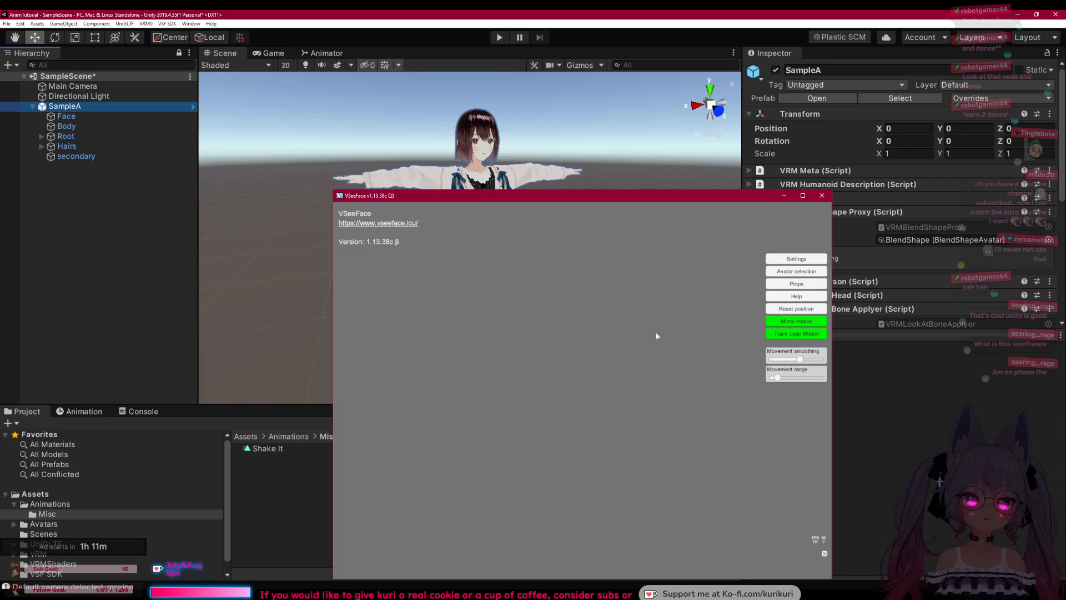
left_click(796, 270)
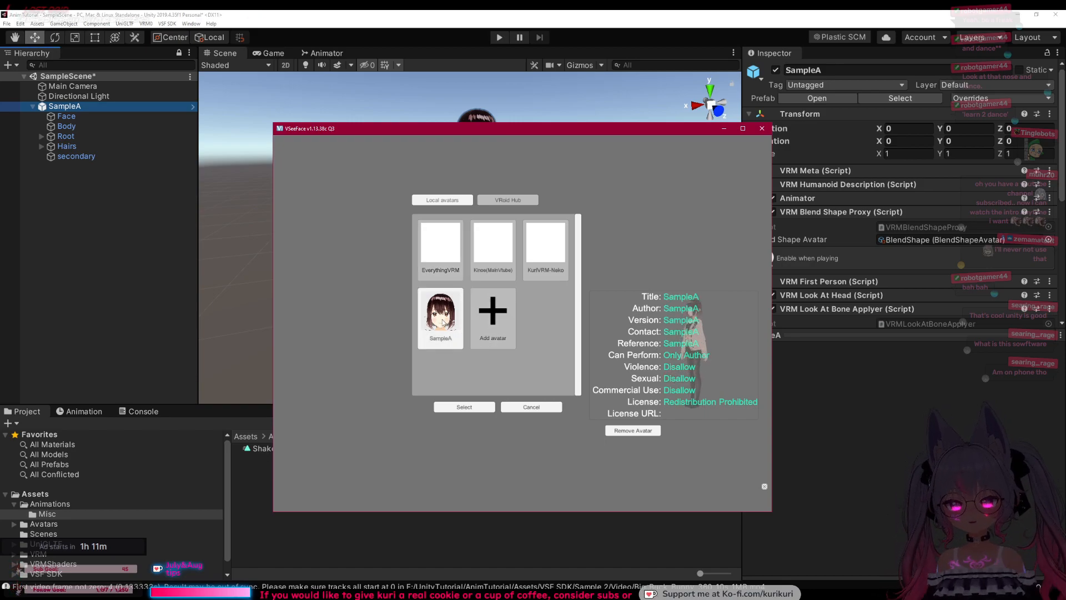
left_click(460, 409)
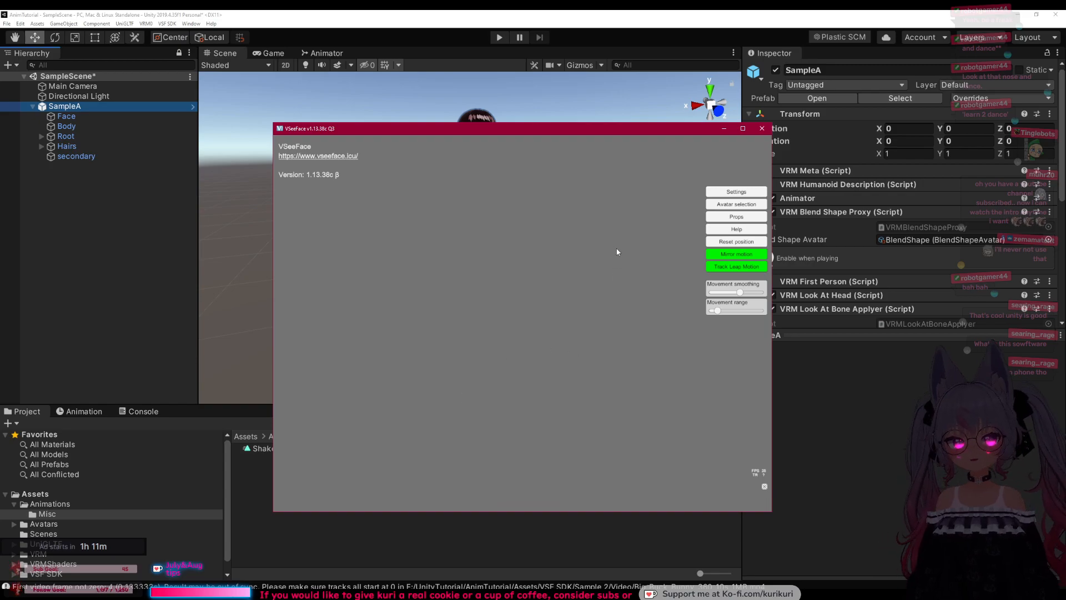
Step: Turn off Hide avatar in VSeeFace's general settings and close them
left_click(722, 191)
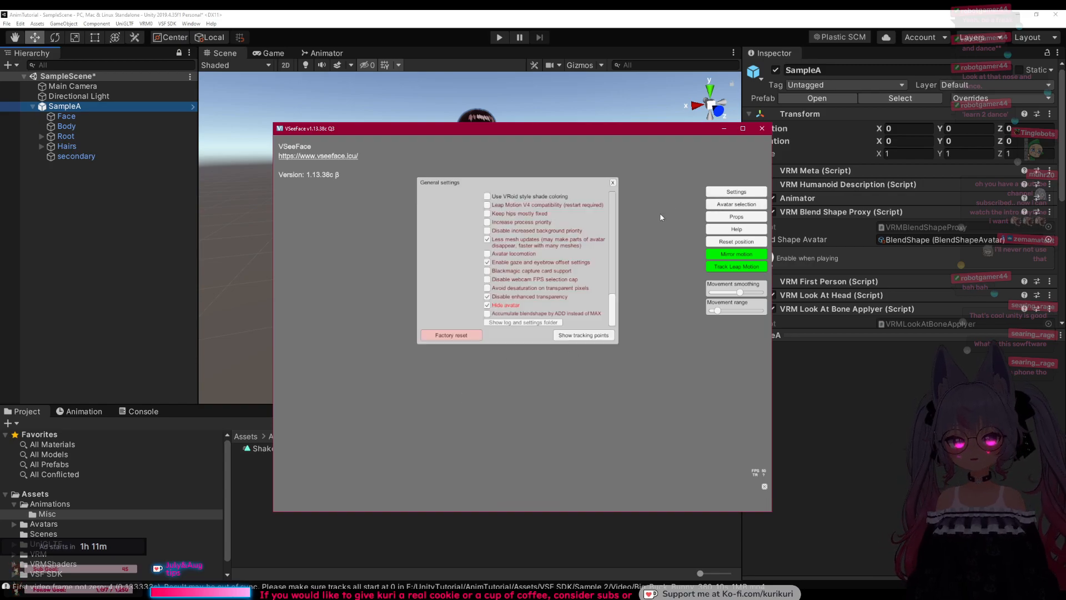
left_click(503, 309)
left_click(612, 182)
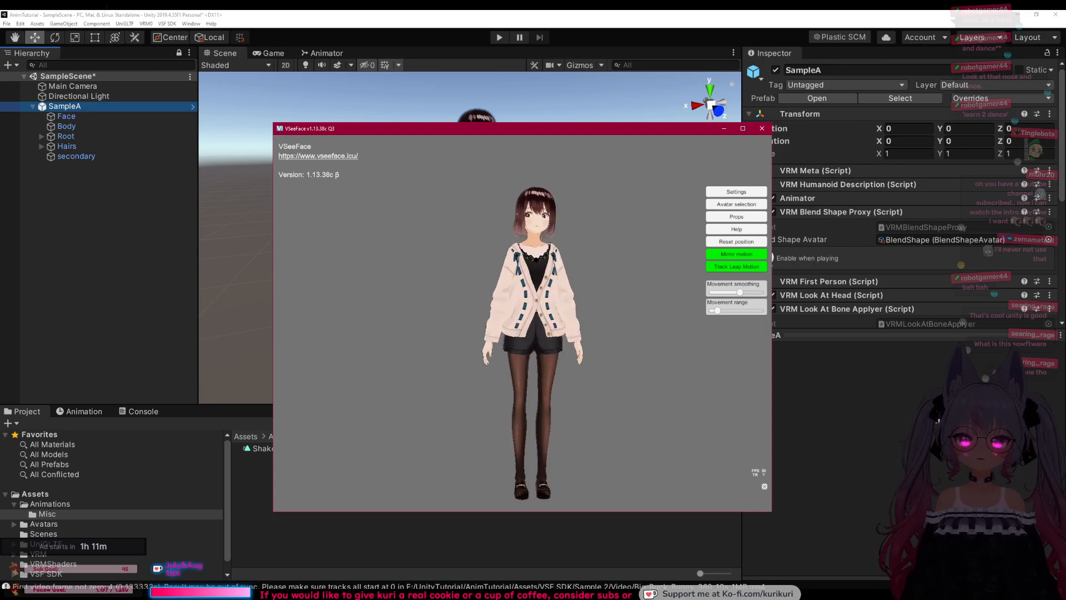
Step: Examine the Dance entry in the expression settings and its Shift+F17 hotkey
left_click(726, 192)
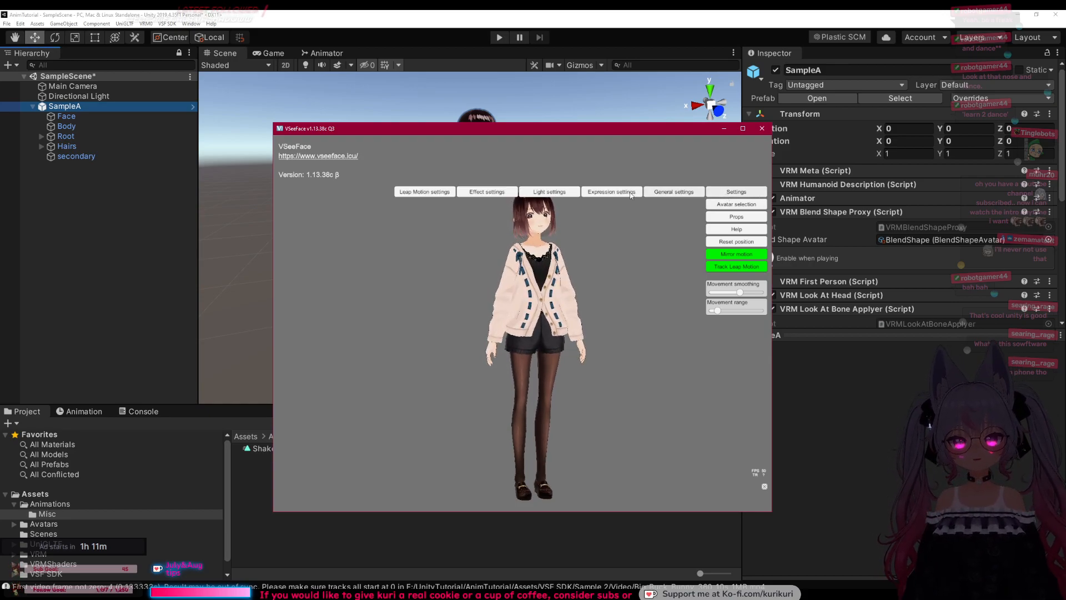
left_click(611, 193)
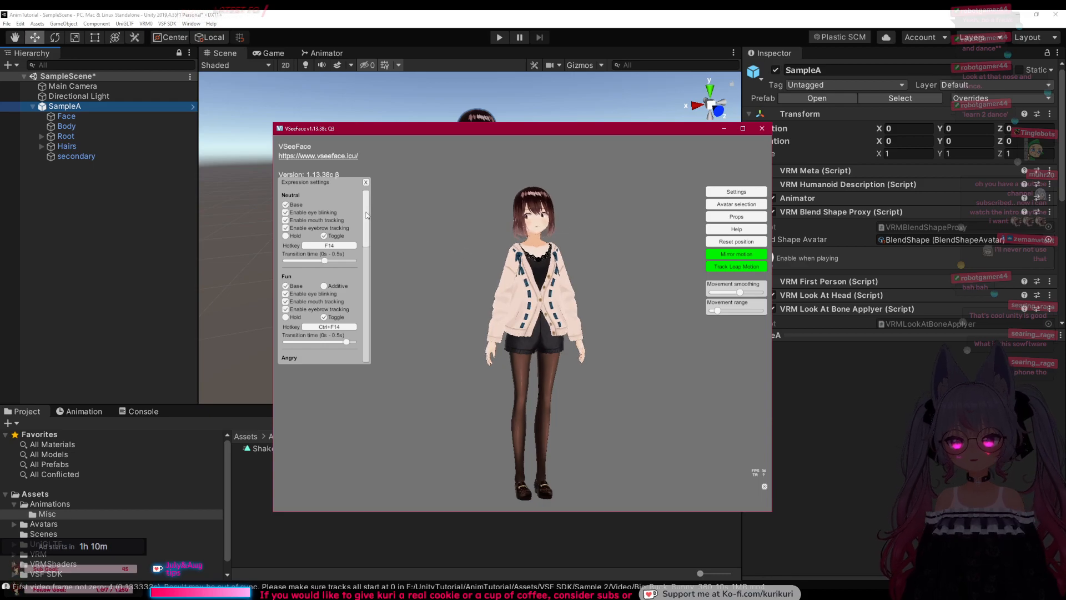
scroll(366, 238, "down", 2)
left_click_drag(366, 238, 367, 329)
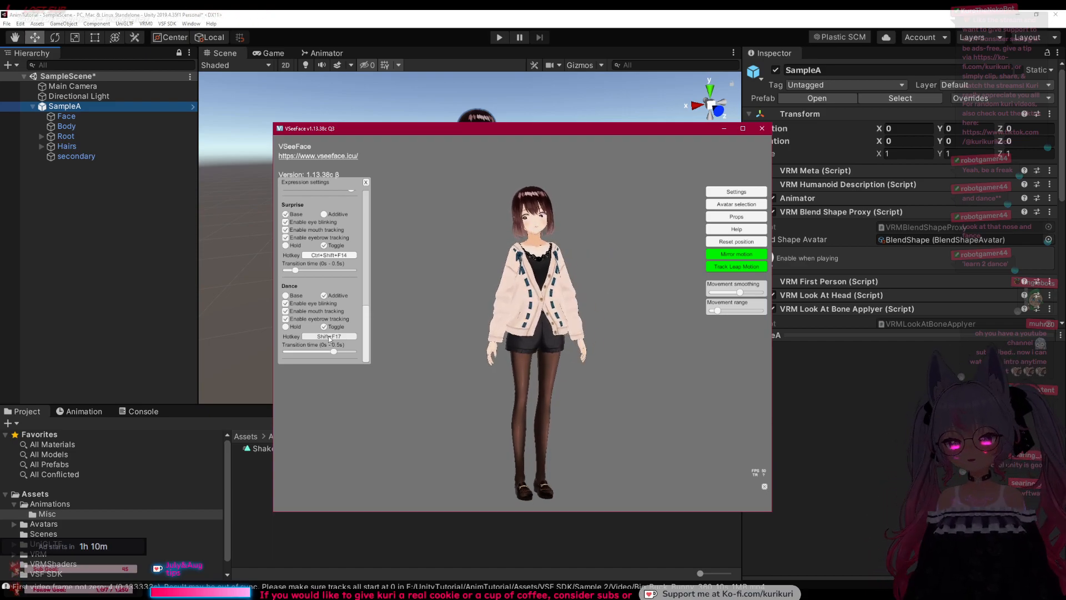
key("shift+F17")
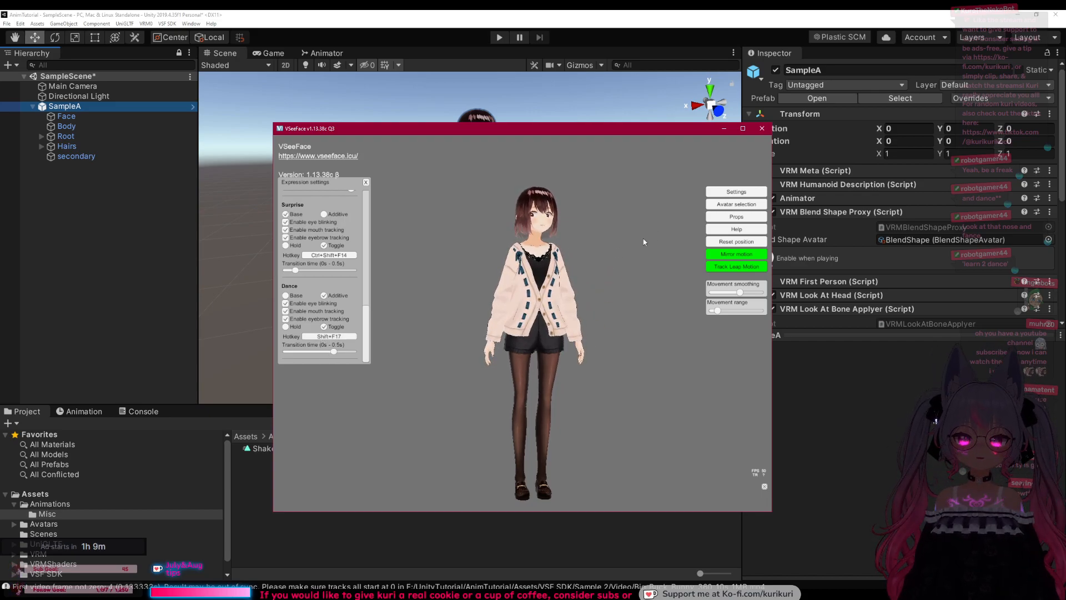
Step: Open VSeeFace's avatar selection, move its window out of the way, and view SampleA from the front in Unity
left_click(737, 203)
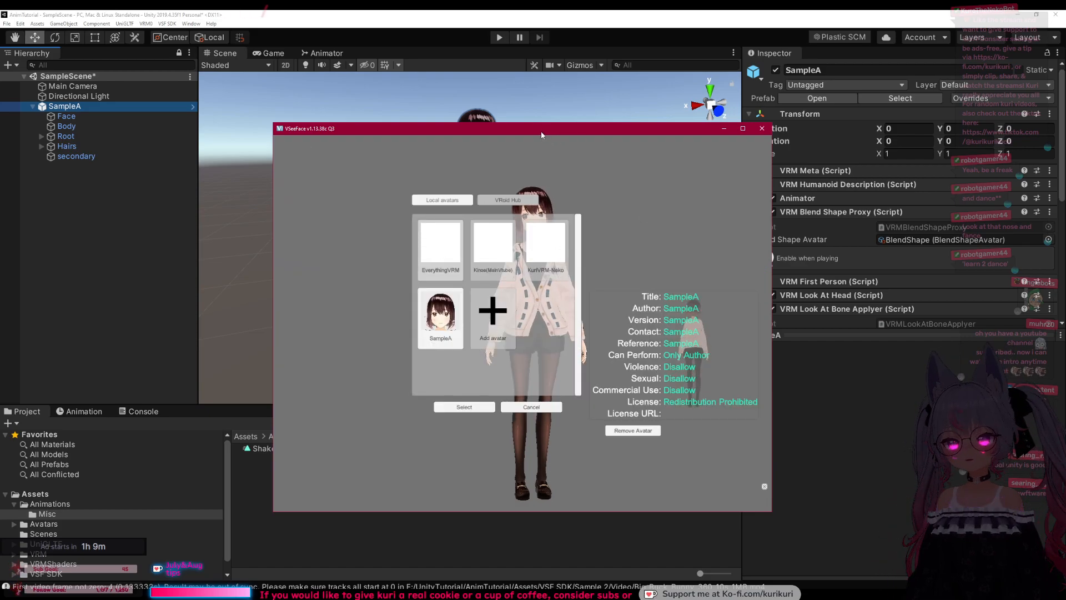
left_click_drag(529, 129, 1065, 133)
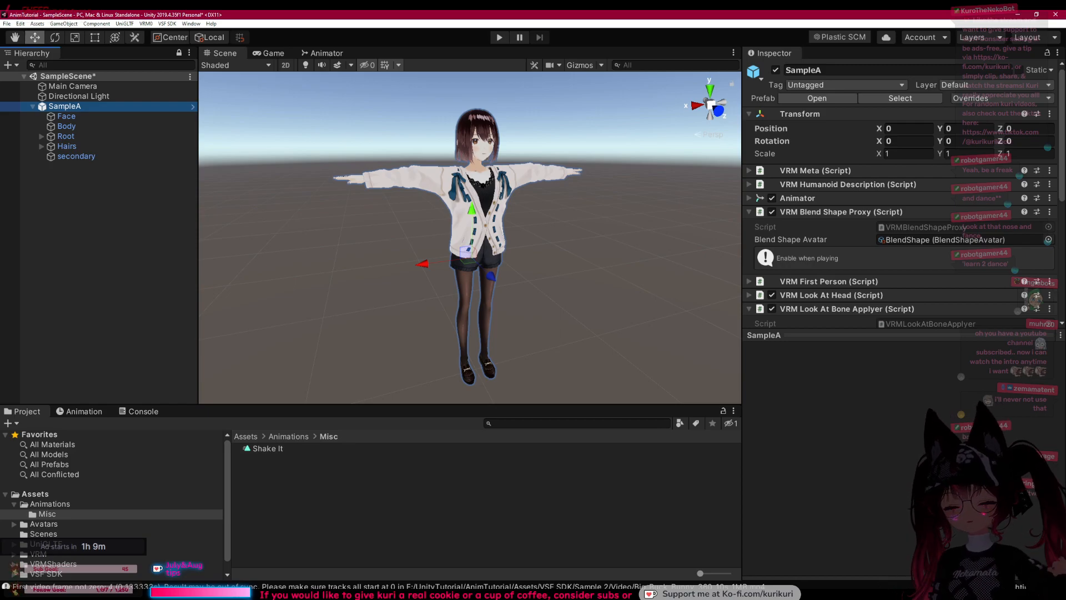
right_click_drag(613, 361, 566, 345)
middle_click_drag(584, 337, 528, 342)
right_click_drag(528, 341, 512, 334)
middle_click_drag(552, 323, 532, 322)
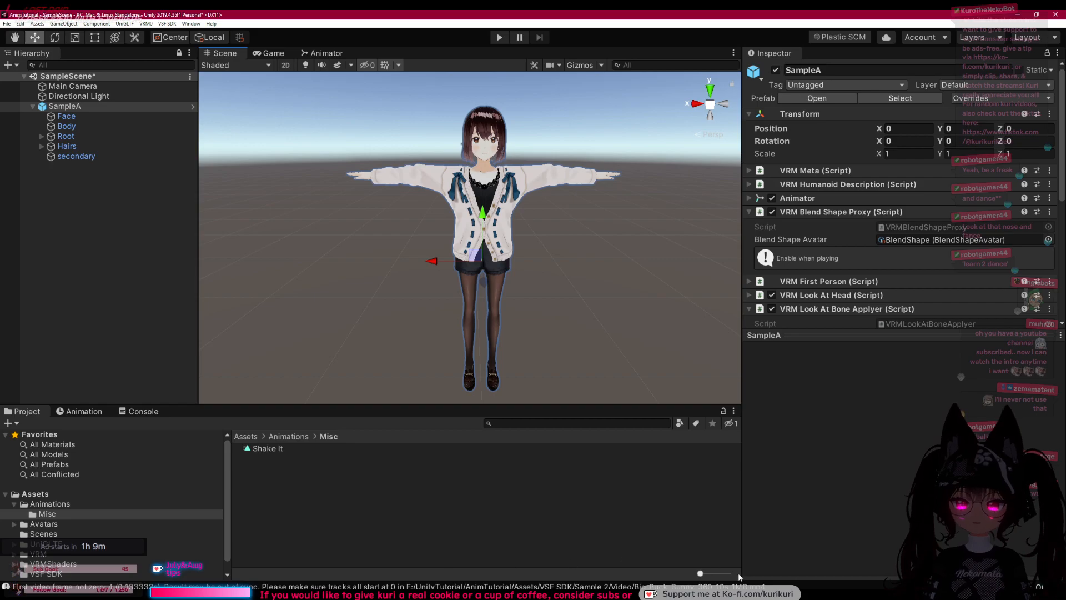
Step: Copy the Mixamo address from links.txt in Notepad and open it in the web browser
key("alt+Tab")
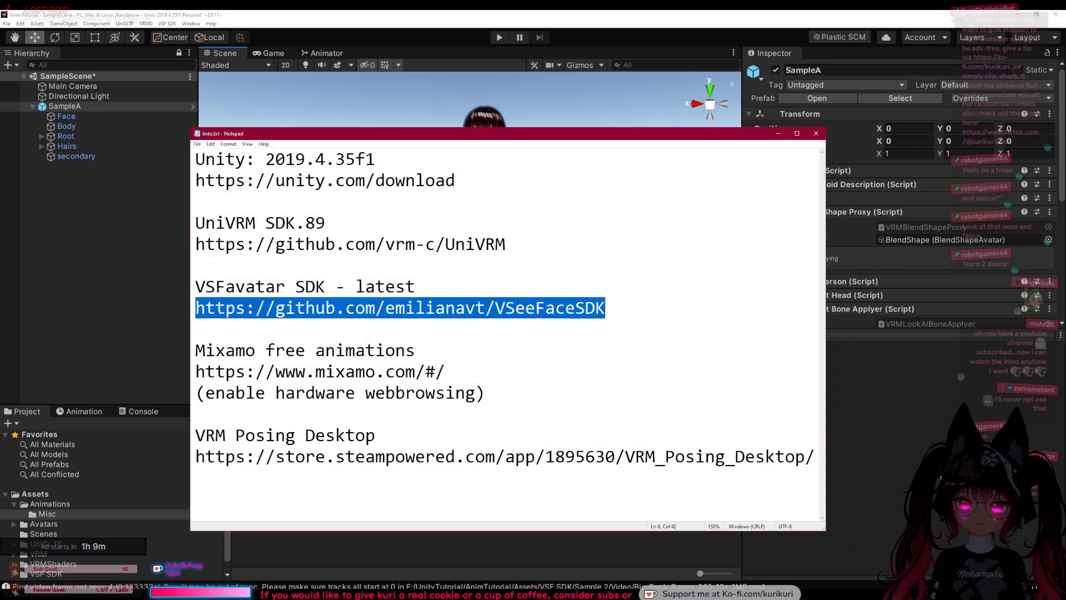
left_click(439, 364)
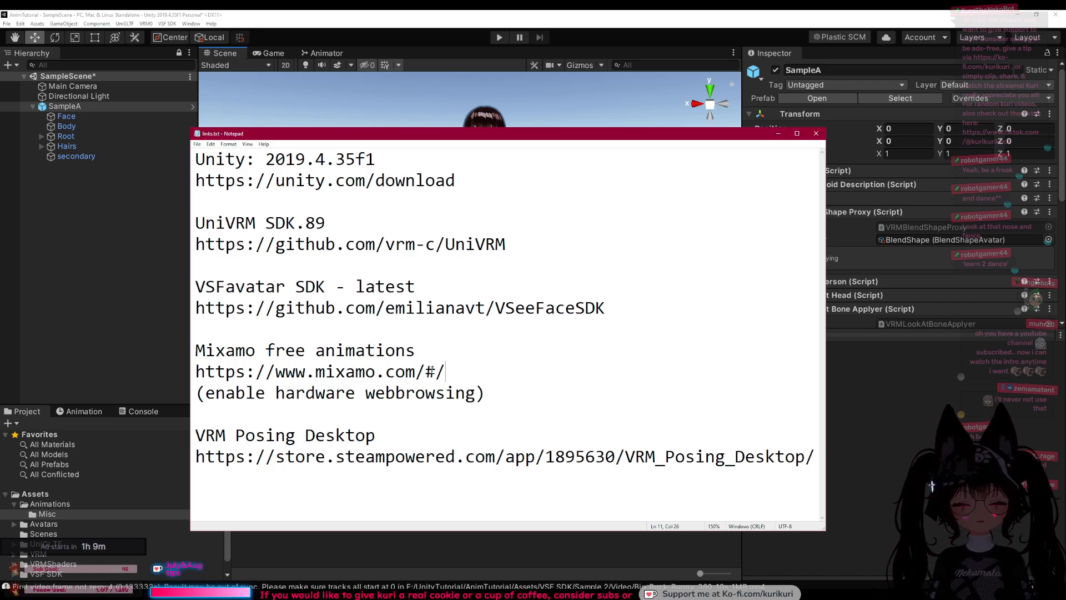
left_click_drag(451, 371, 203, 373)
right_click(203, 373)
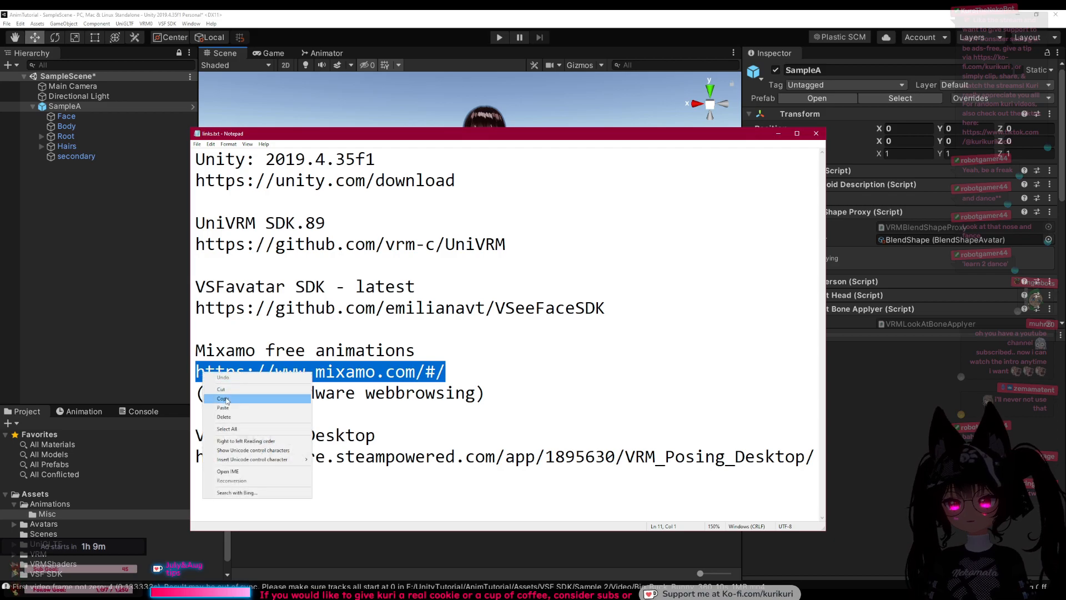
left_click(213, 398)
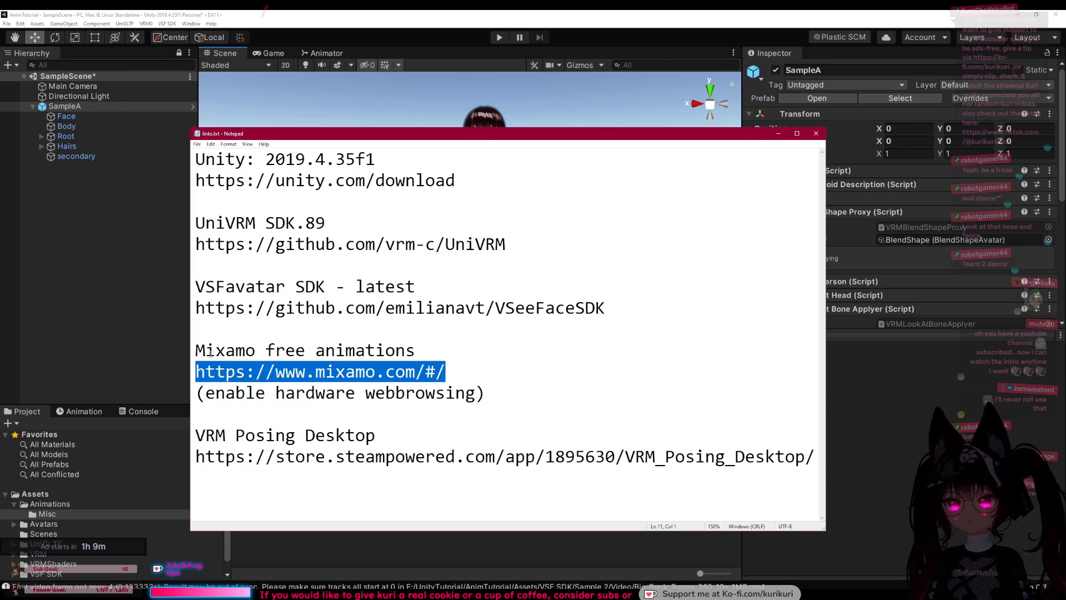
key("alt+Tab")
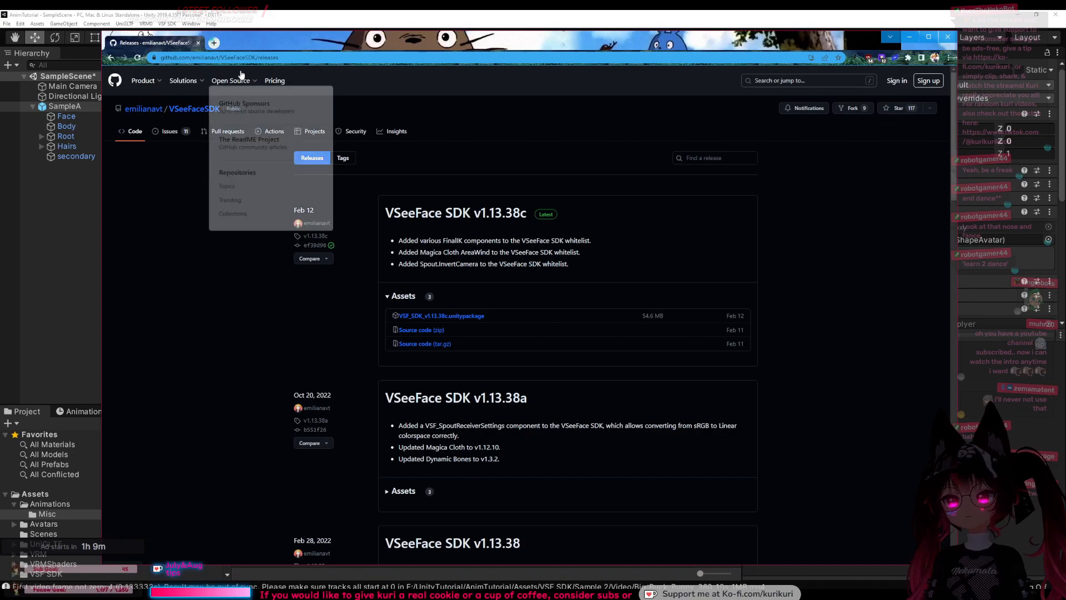
right_click(236, 60)
left_click(267, 135)
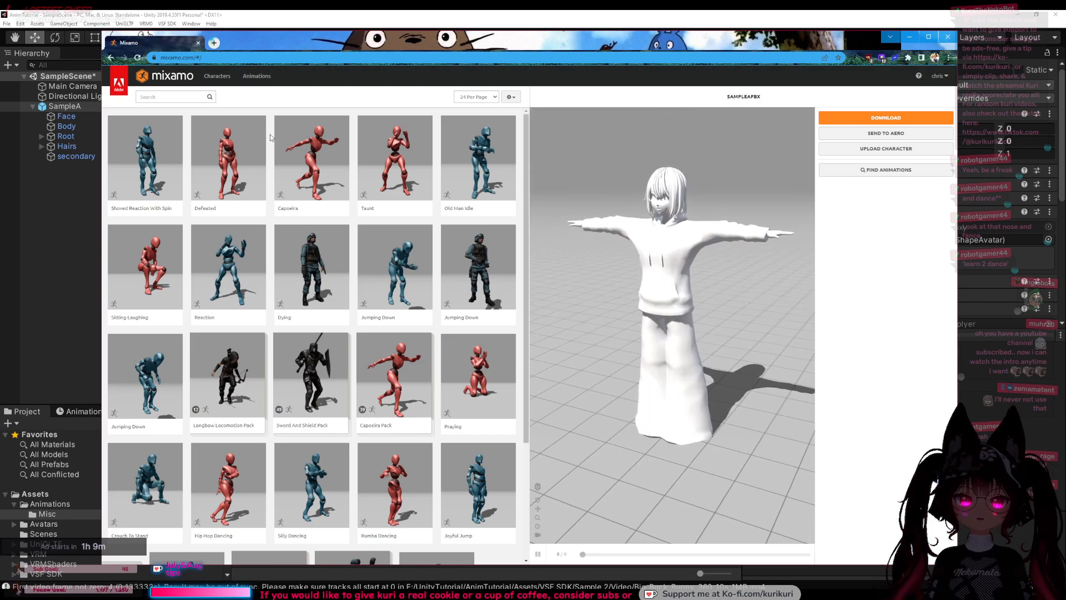
Step: Look over the uploaded sample character and preview the Capoeira, Taunt and Old Man Idle animations on it
scroll(656, 202, "up", 1)
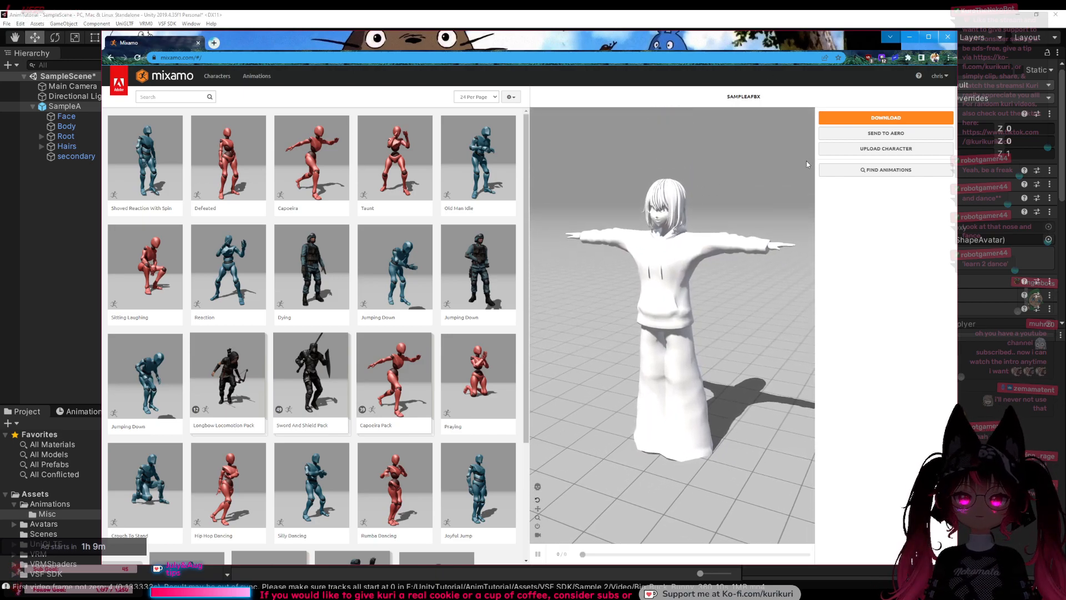
left_click_drag(613, 200, 695, 301)
left_click_drag(711, 197, 692, 240)
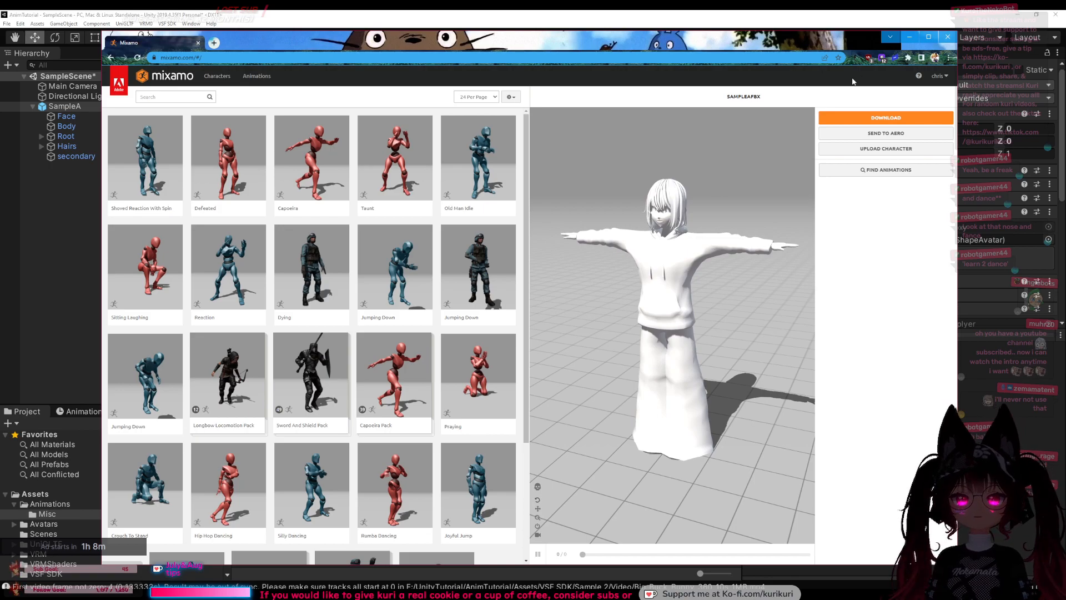
left_click(312, 163)
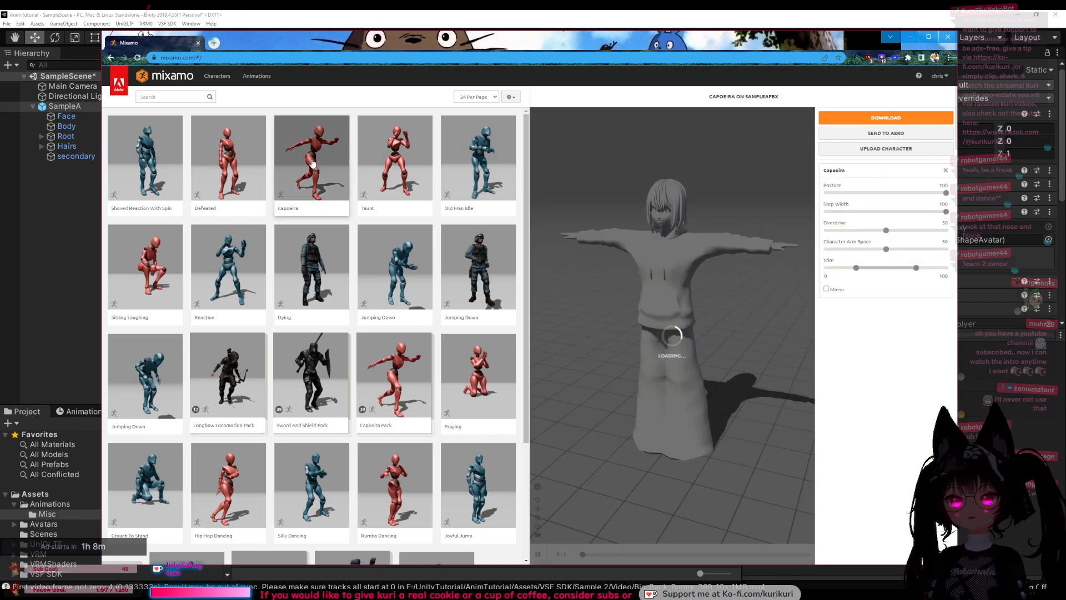
left_click(402, 166)
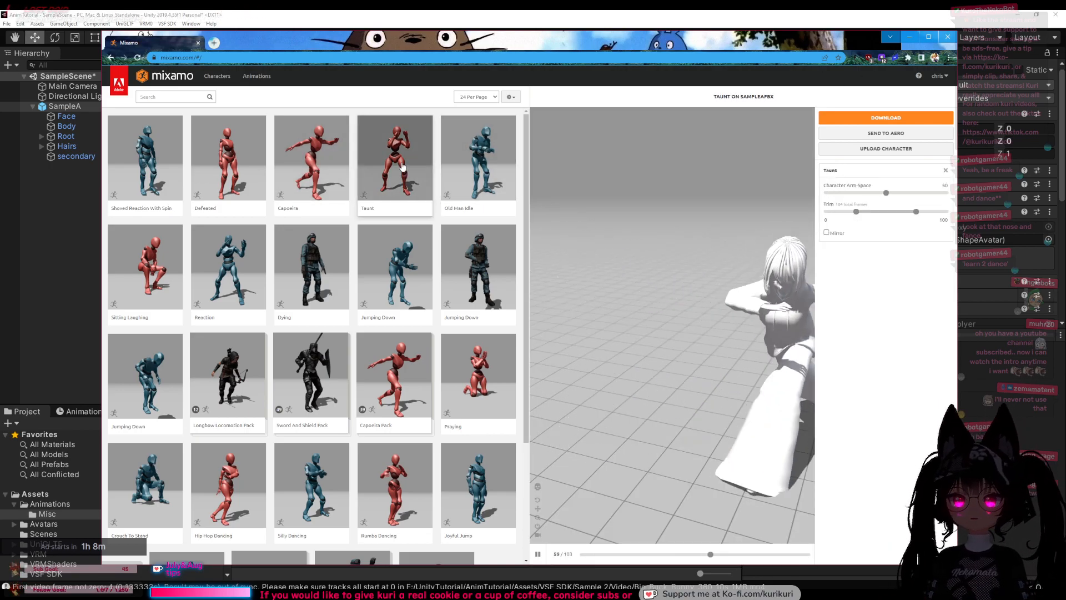
left_click(478, 155)
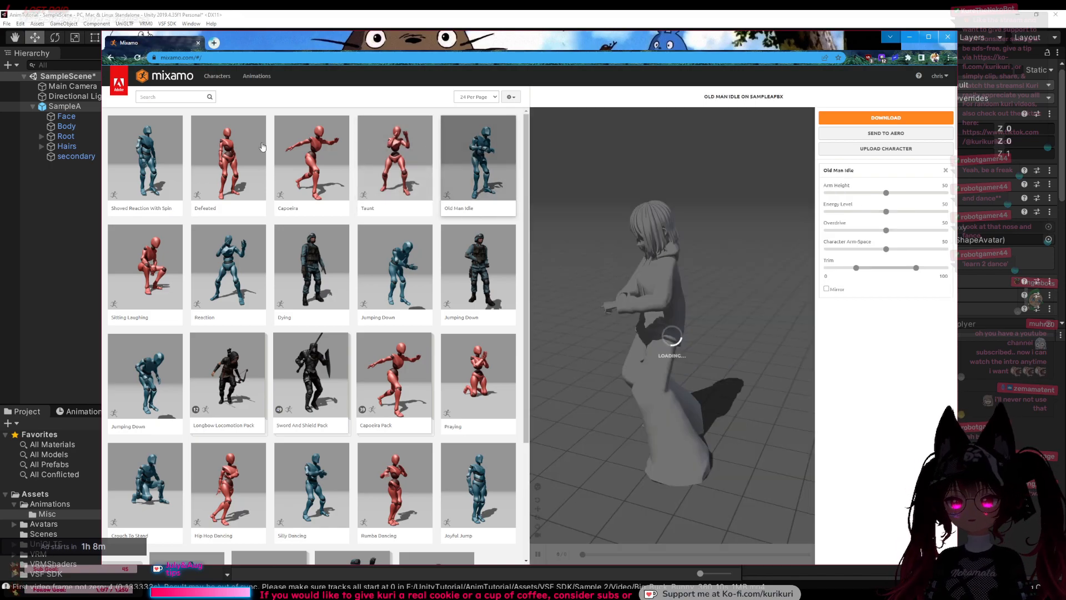
Step: Filter the animations by the Dance genre, preview Rumba Dancing on the character, and clear the genre filter
left_click(176, 97)
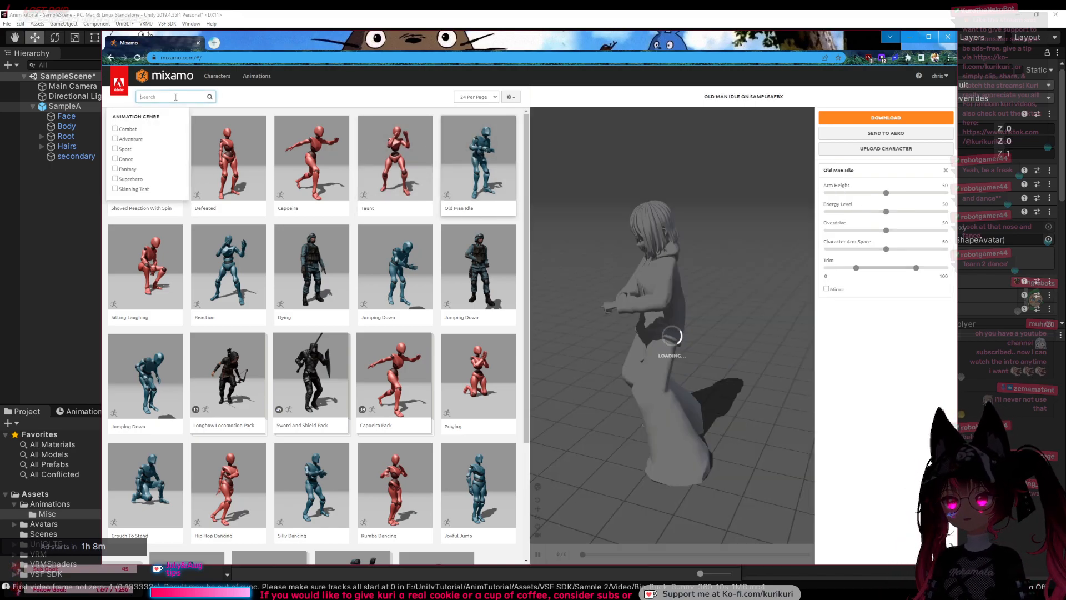
left_click(115, 159)
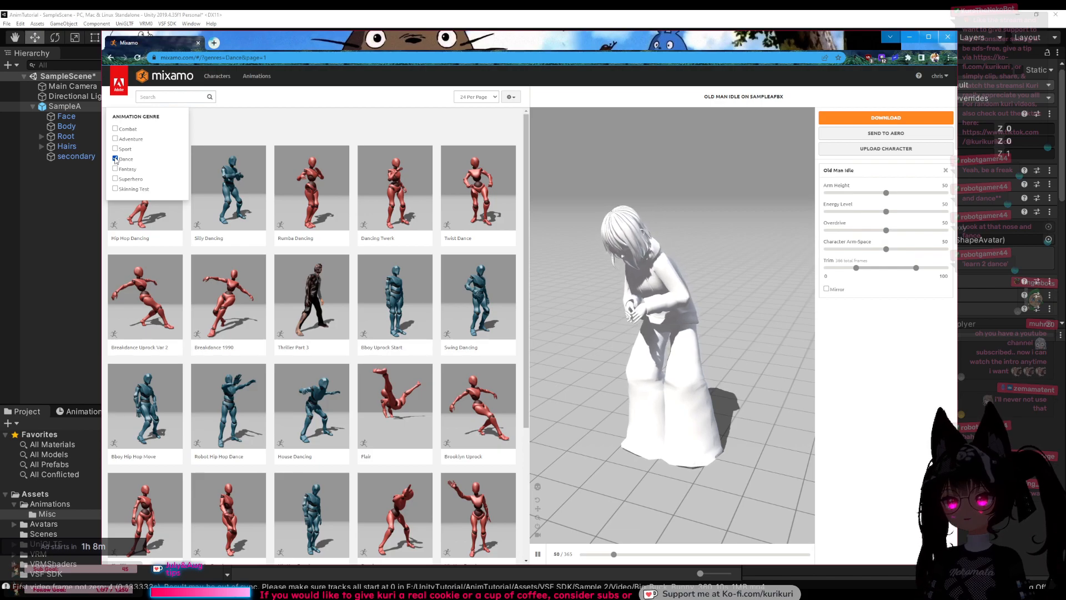
left_click(347, 190)
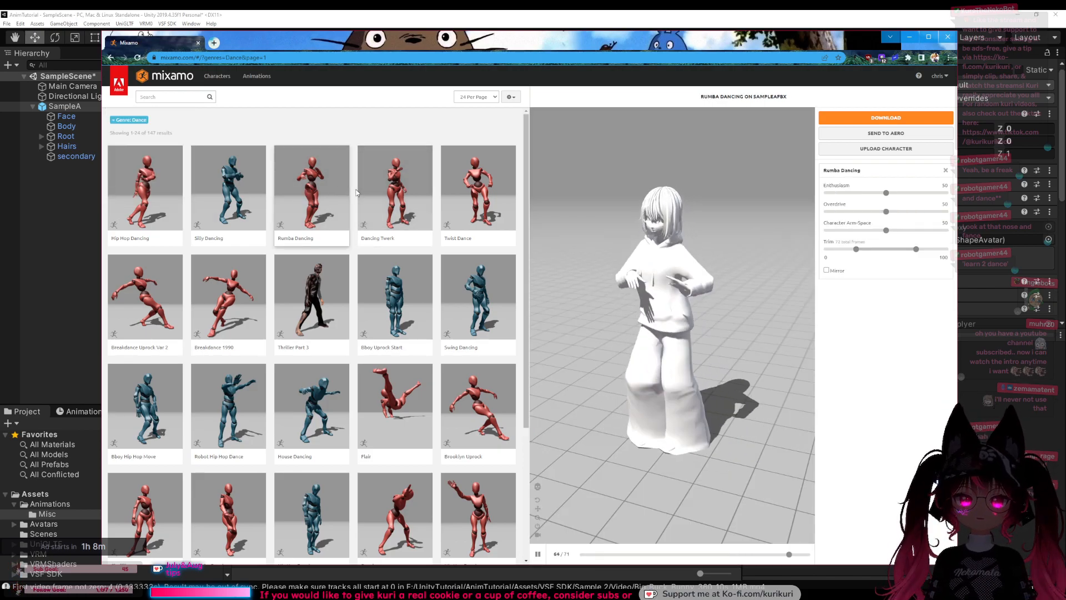
left_click(116, 122)
Step: Filter the Mixamo animations by the Combat genre and preview Hurricane Kick on the character
left_click(152, 98)
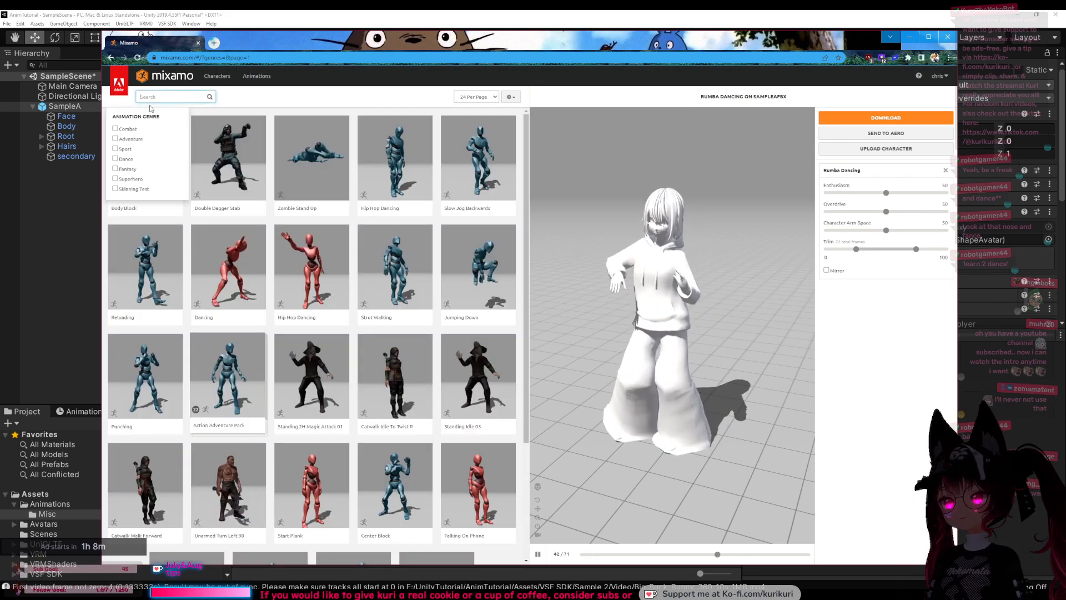
left_click(116, 129)
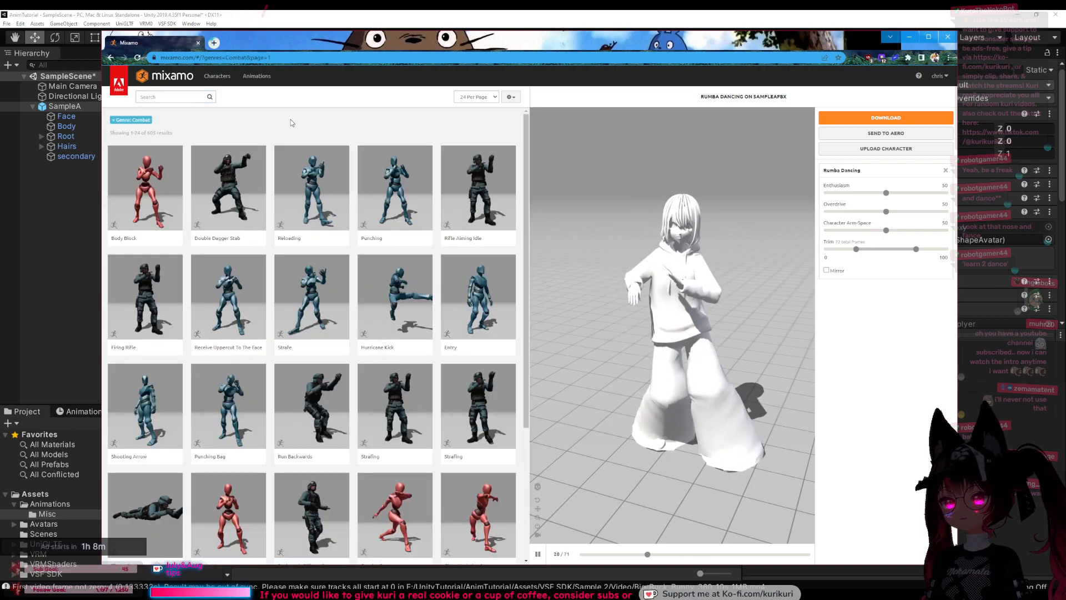
left_click(396, 287)
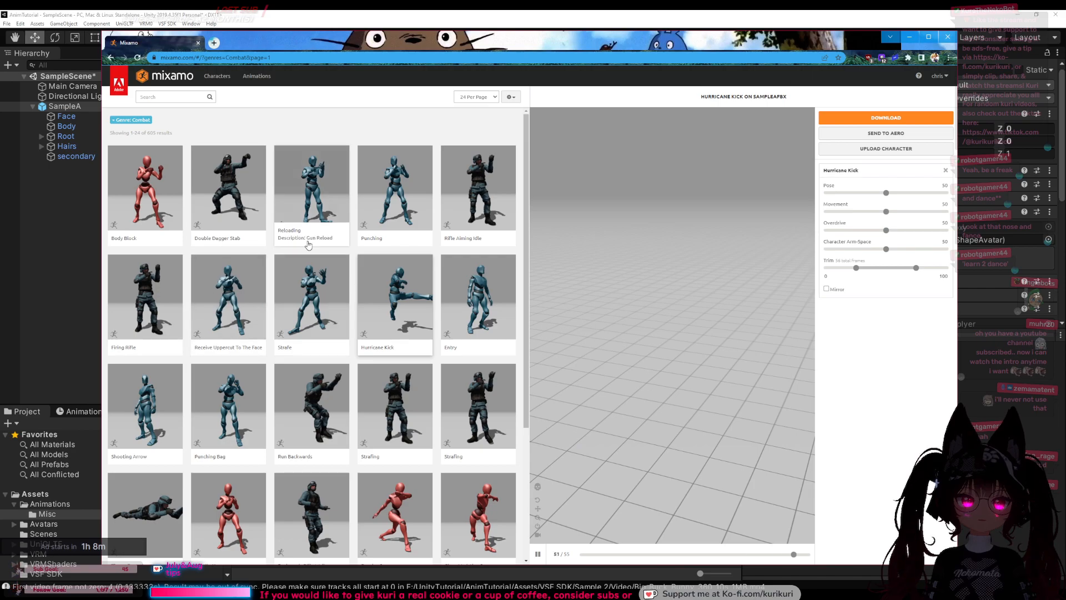
Step: Switch to Unity, view SampleA from a slight angle in the scene, and return to Mixamo in the browser
left_click(1018, 378)
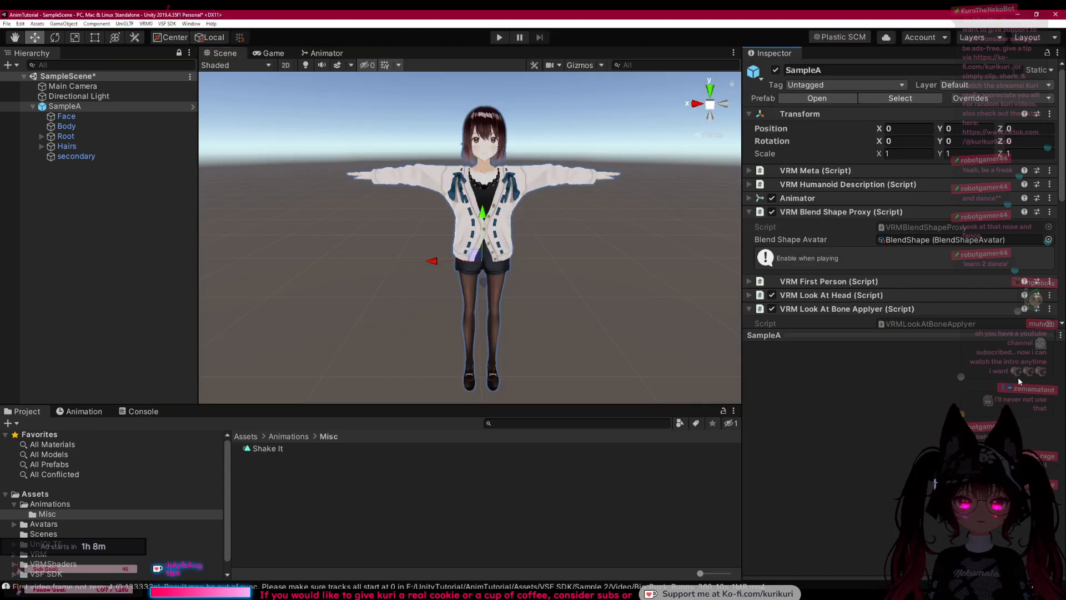
left_click_drag(483, 243, 531, 242)
key("w")
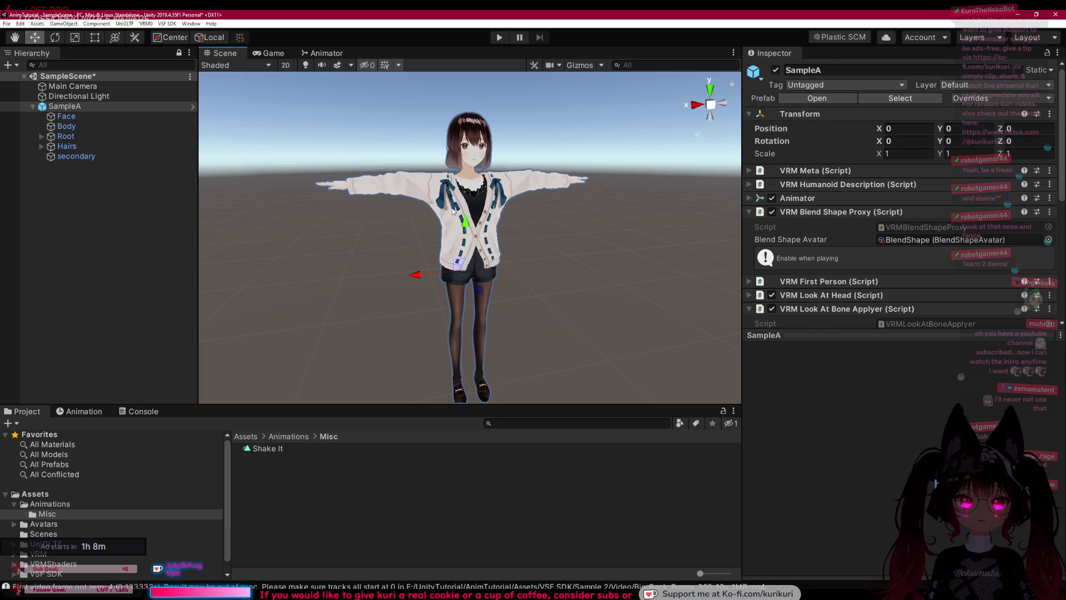
key("alt+Tab")
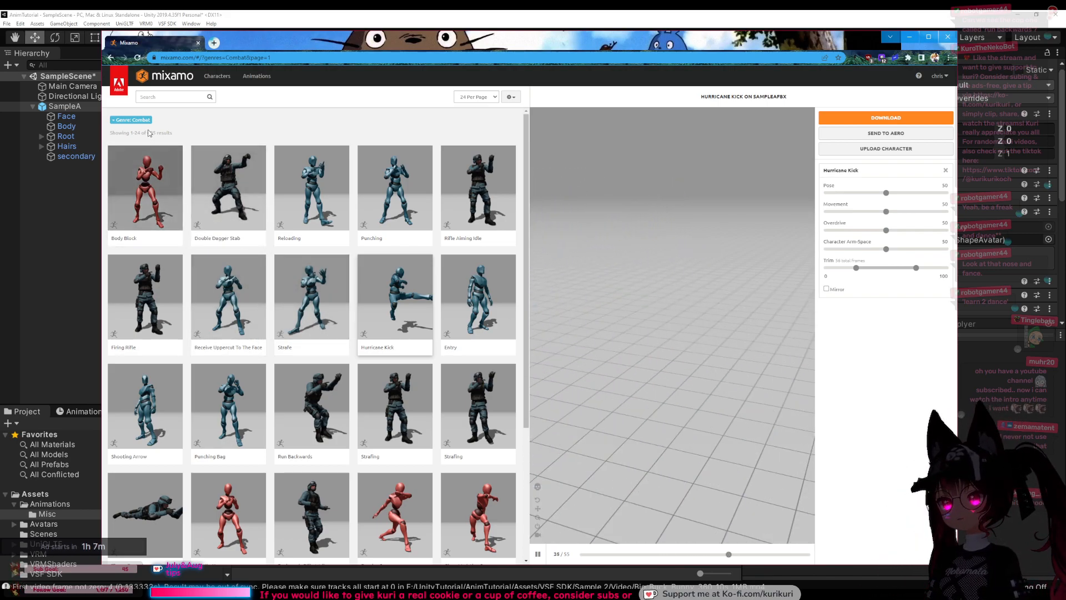
Step: Clear the Combat filter, preview Slow Jog Backwards and Start Plank on the character, and filter the animations by the Adventure genre
left_click(116, 123)
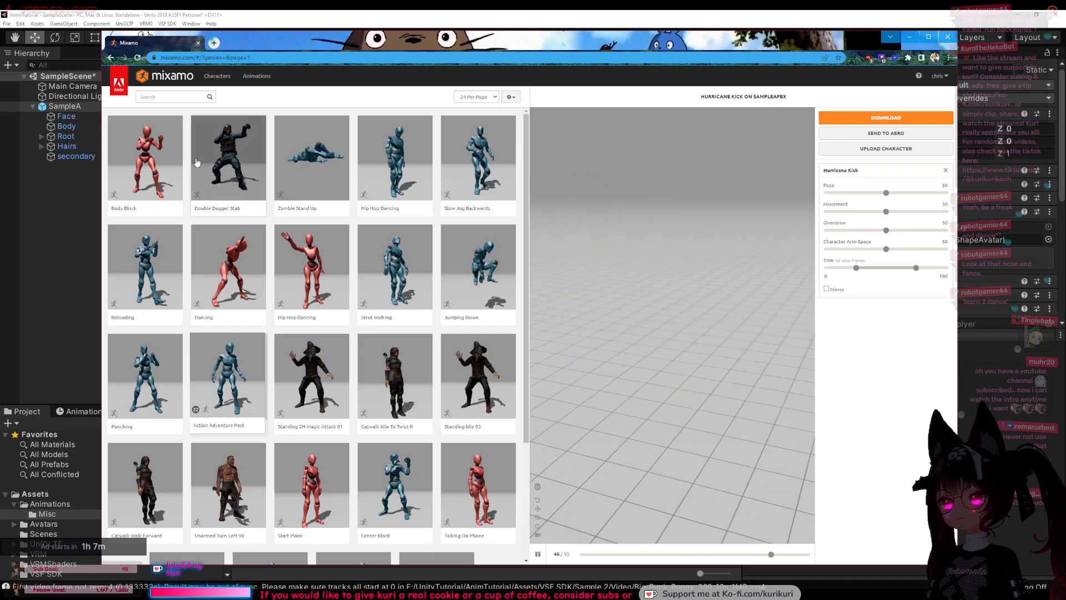
left_click(484, 162)
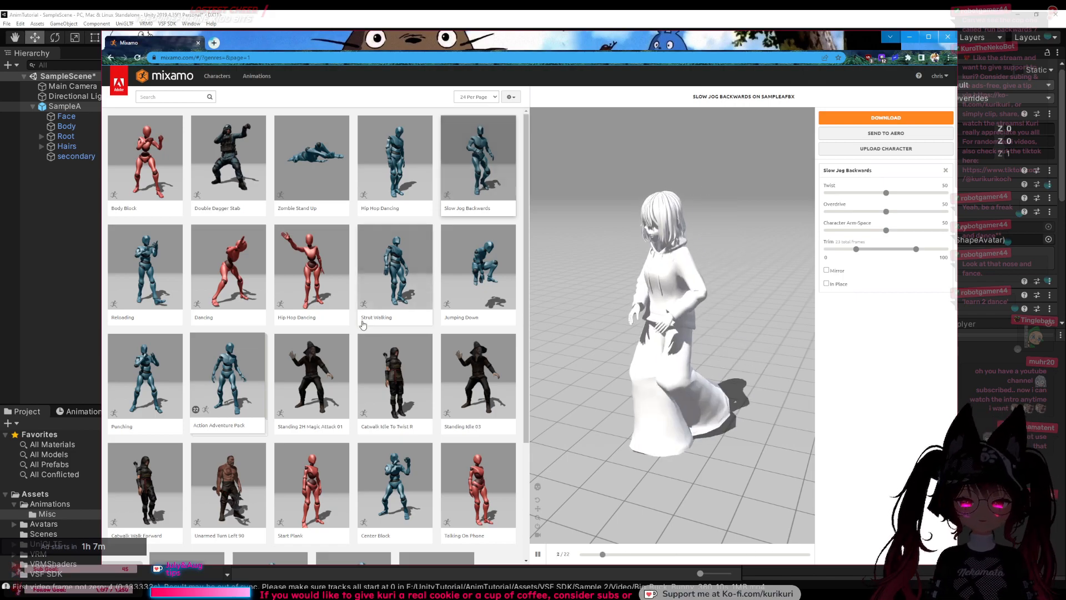
left_click(297, 492)
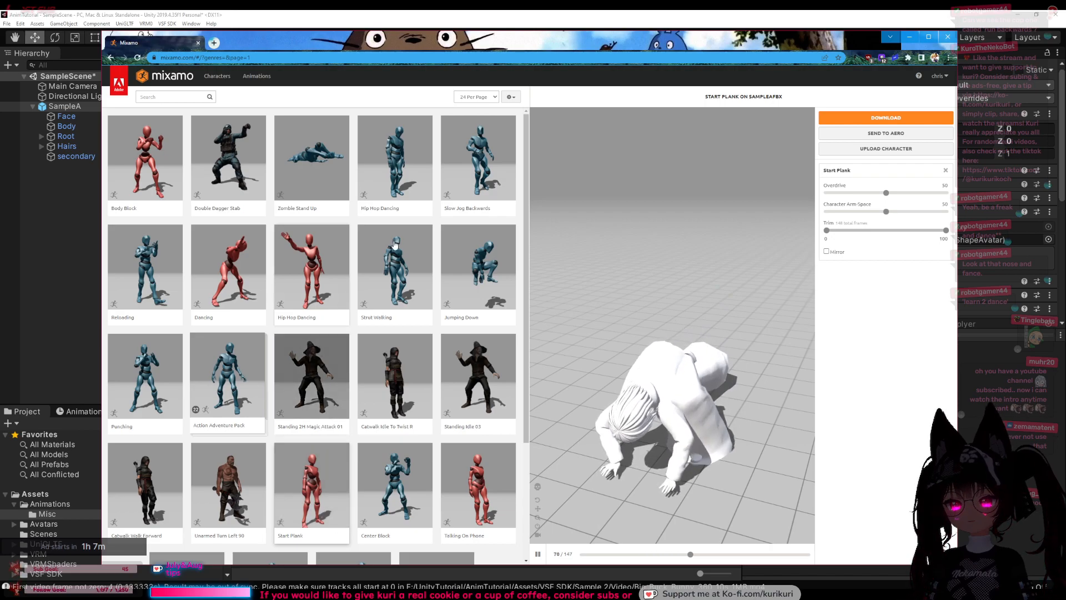
left_click(478, 161)
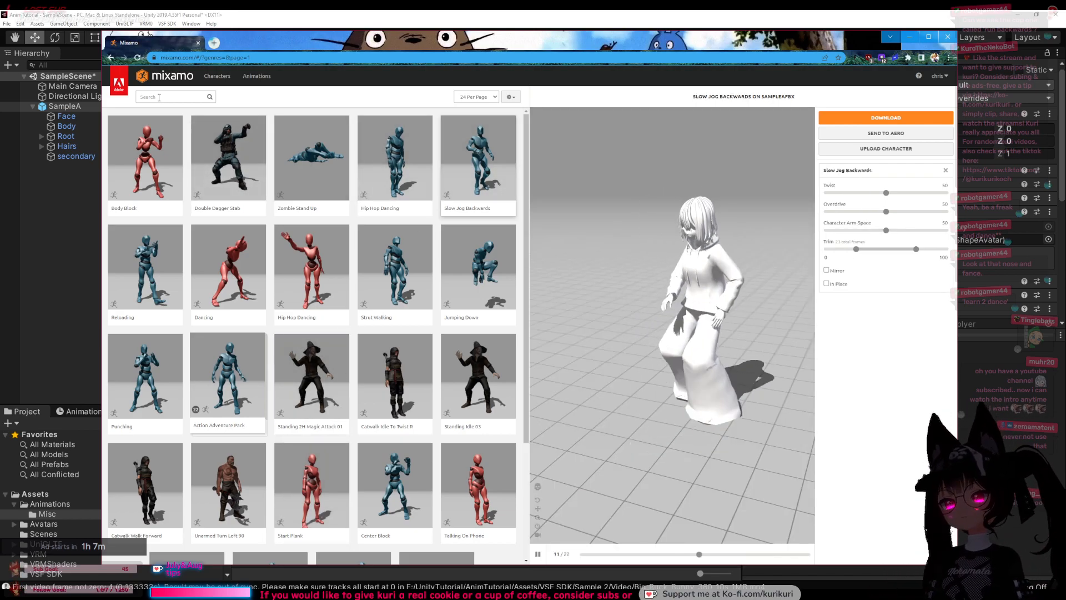
left_click(159, 97)
left_click(147, 133)
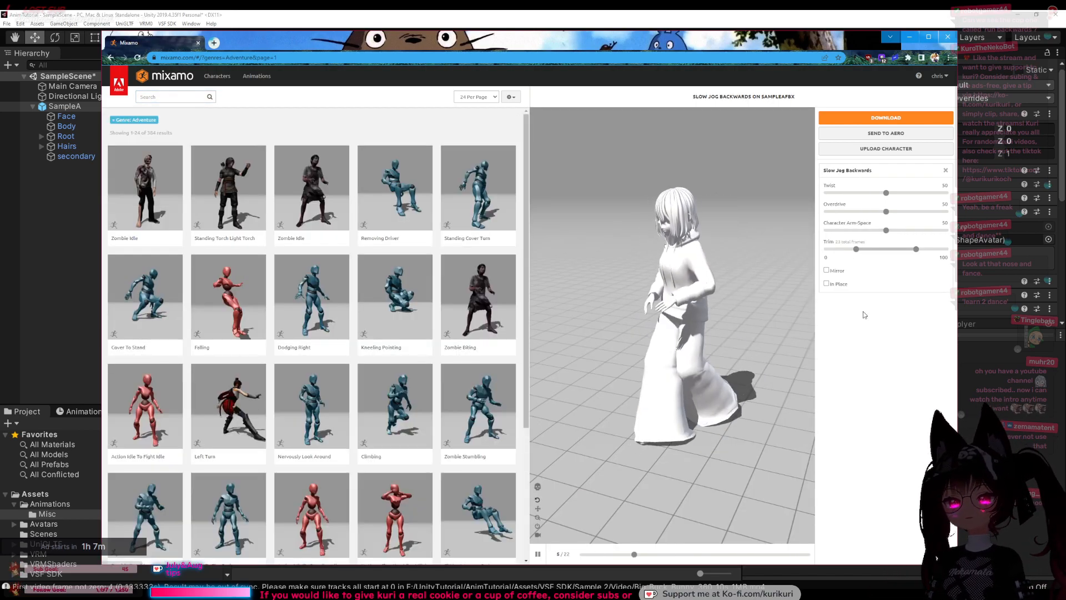
Step: Switch to Unity, deselect SampleA in the hierarchy, and open the Package Manager
left_click(1025, 393)
left_click_drag(345, 234, 374, 244)
key("w")
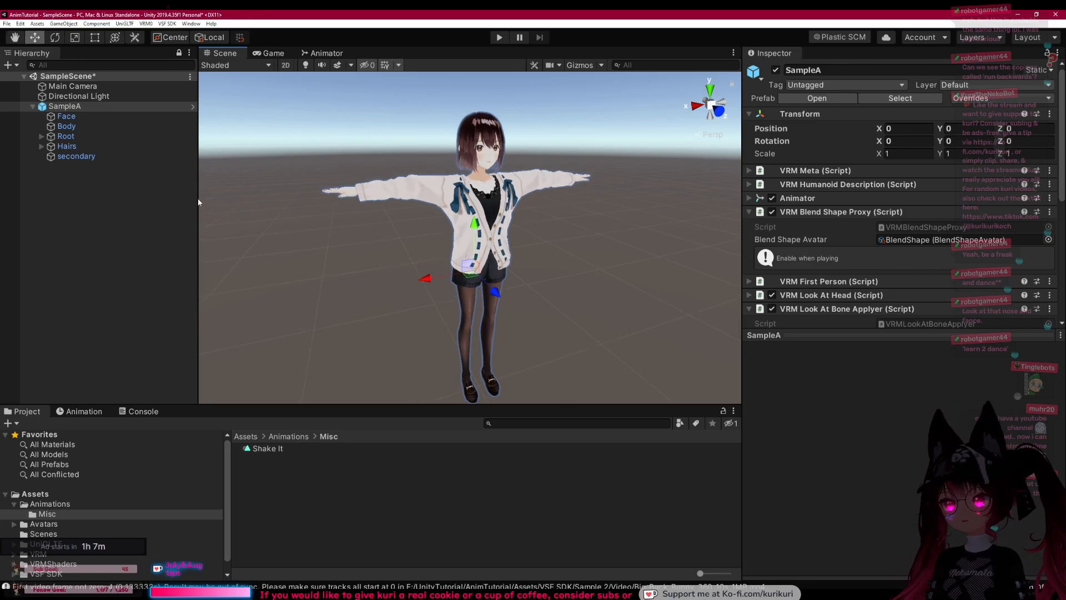
left_click(101, 204)
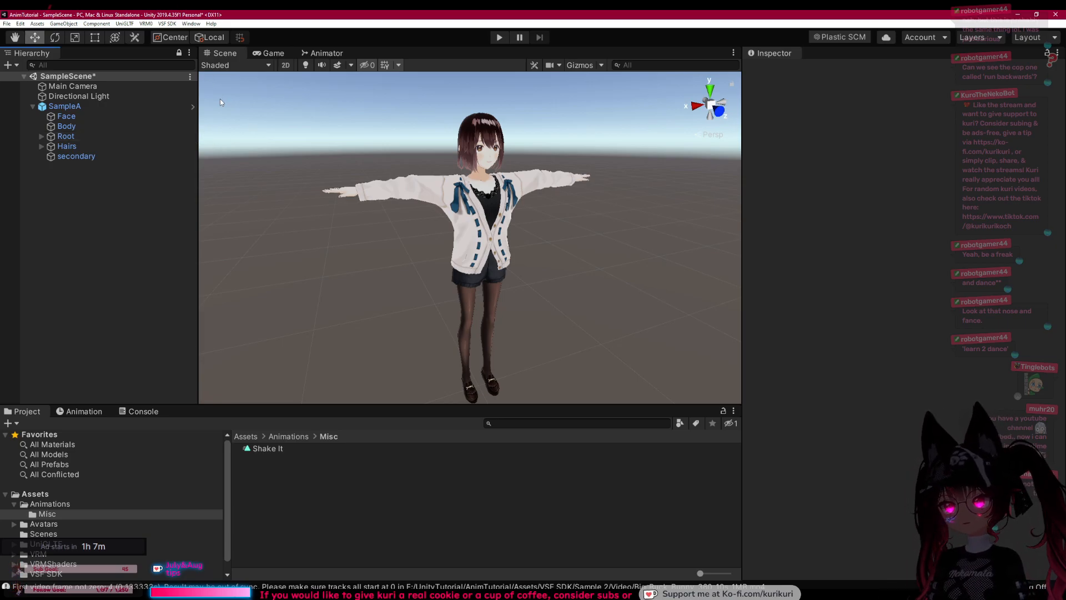
left_click(192, 24)
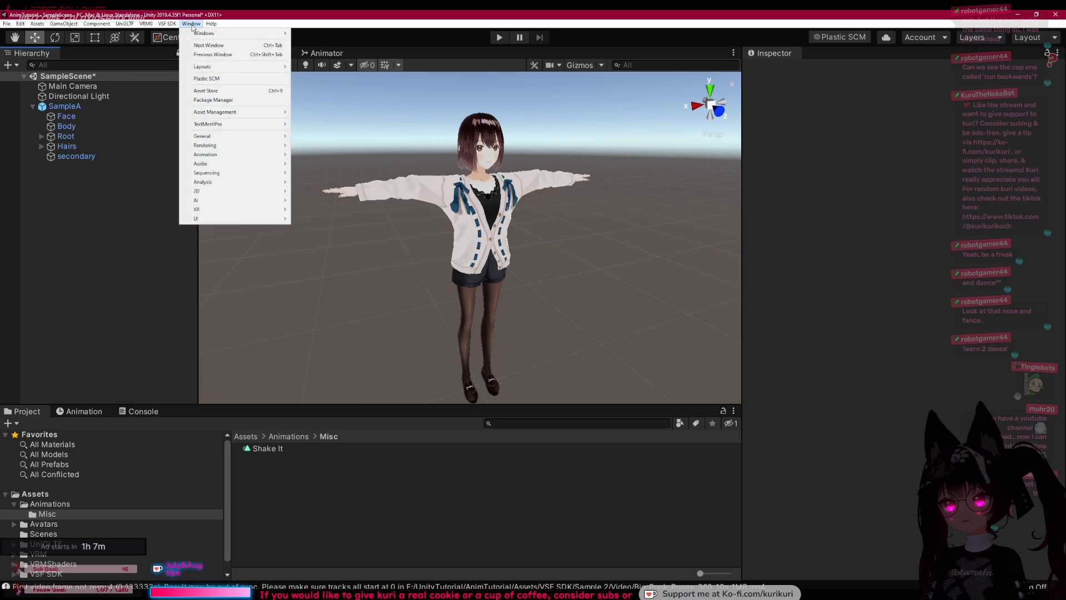
left_click(226, 101)
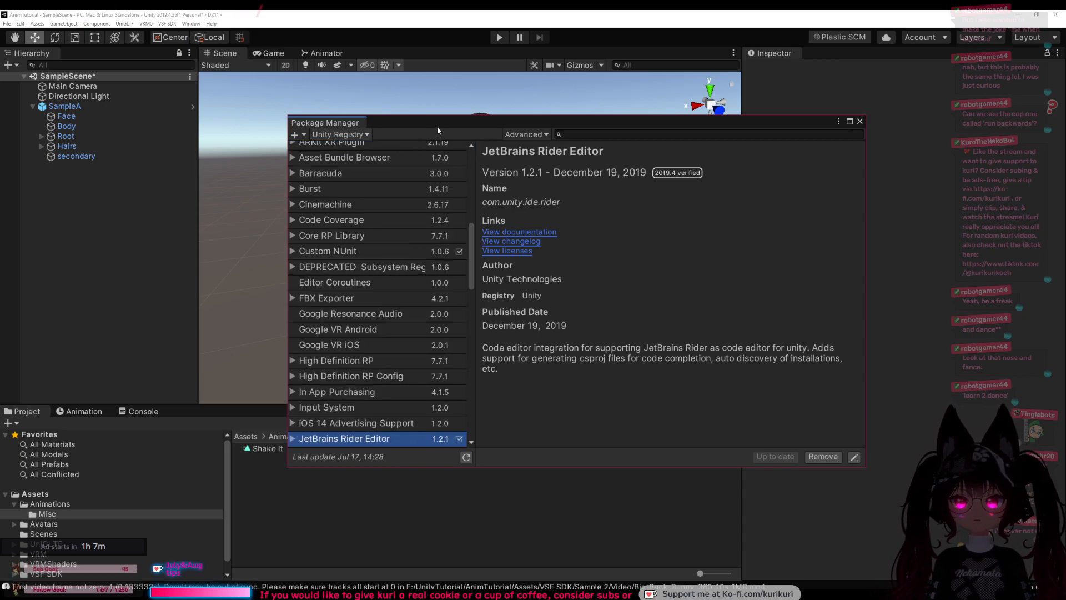
Step: Search the Unity Registry for fbx, install the FBX Exporter package, and close the Package Manager
left_click(366, 134)
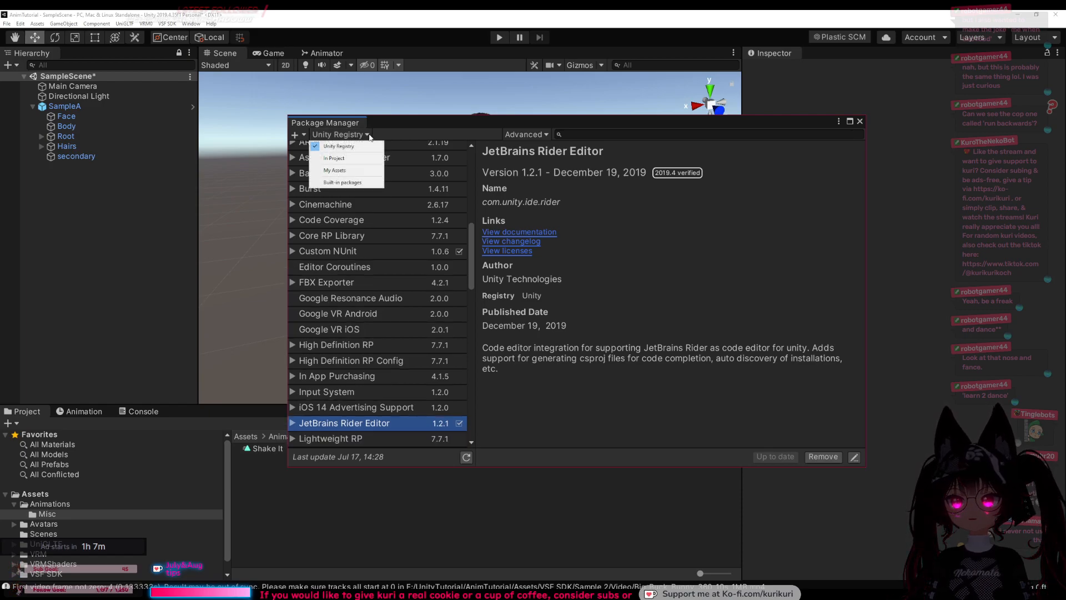
left_click(339, 148)
left_click(582, 134)
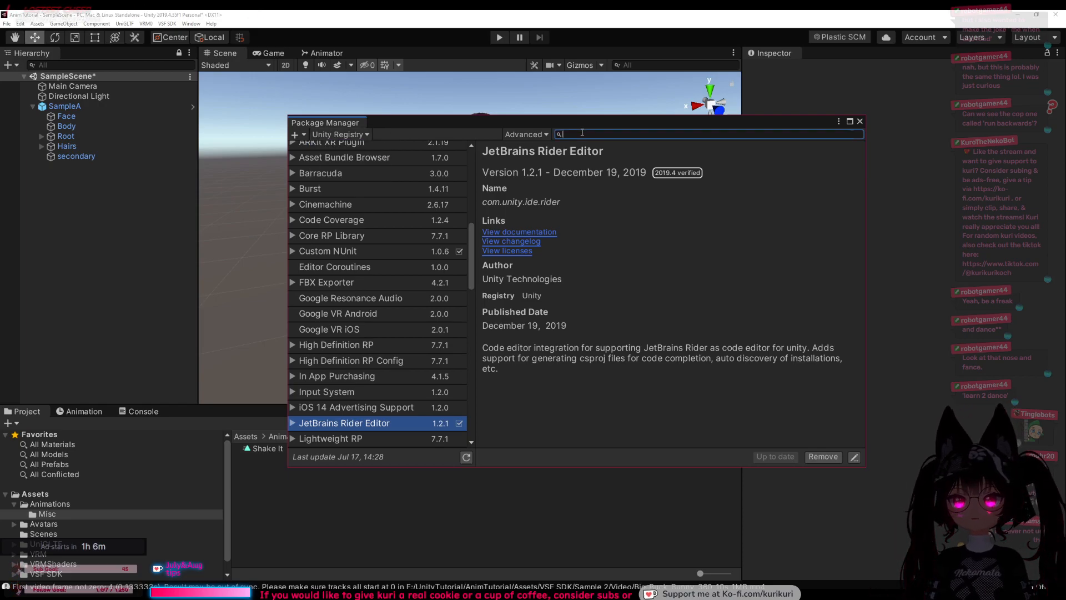
type("f")
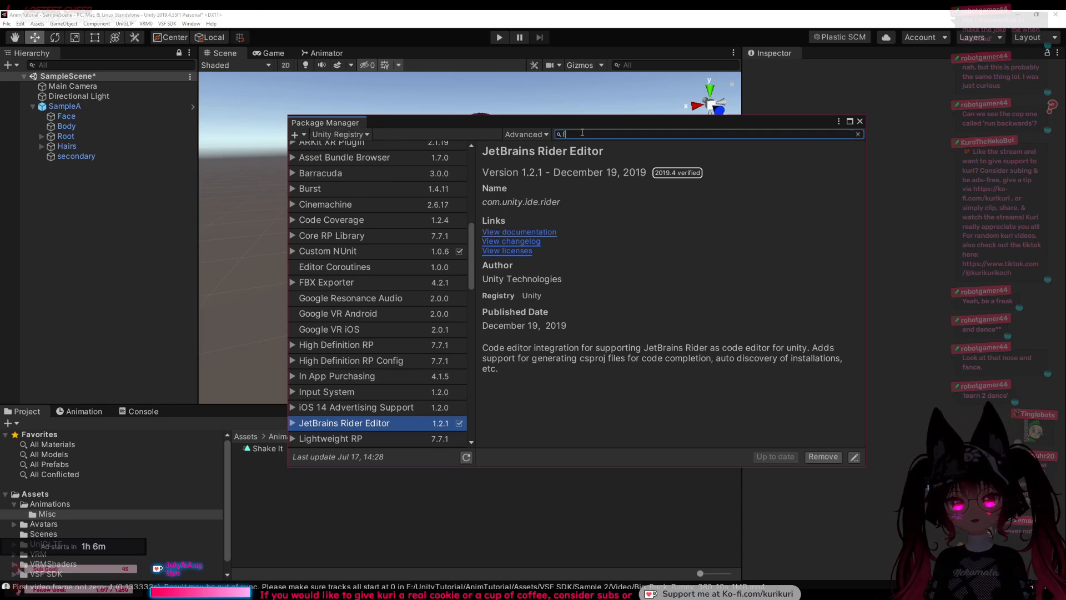
type("bx")
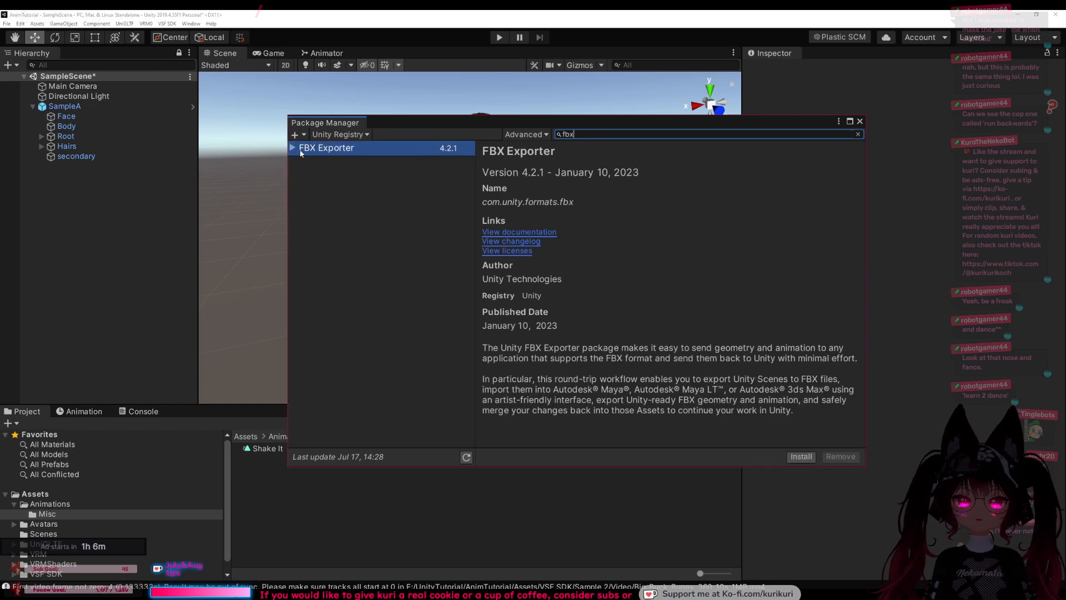
left_click(801, 459)
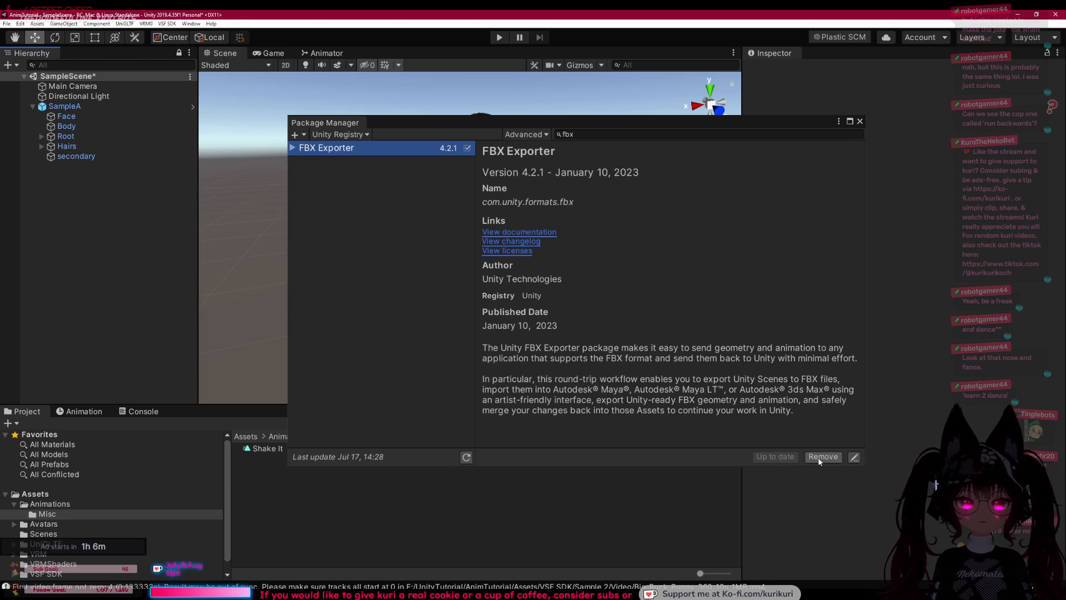
left_click(860, 121)
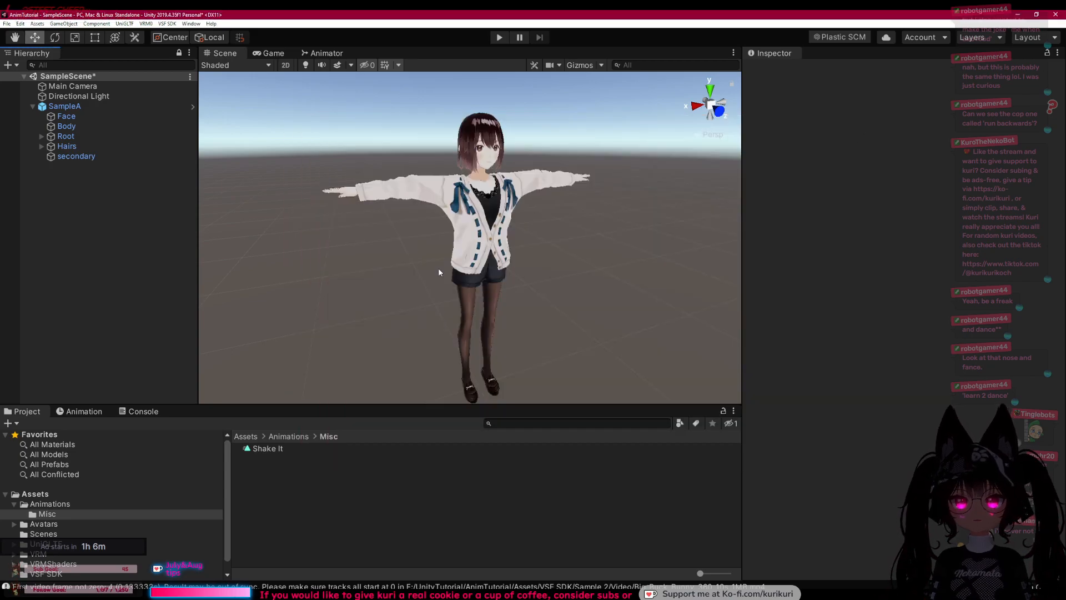
Step: Export SampleA from the hierarchy to FBX in the Assets folder under the name AvatarFBXsample
left_click(89, 107)
right_click(93, 109)
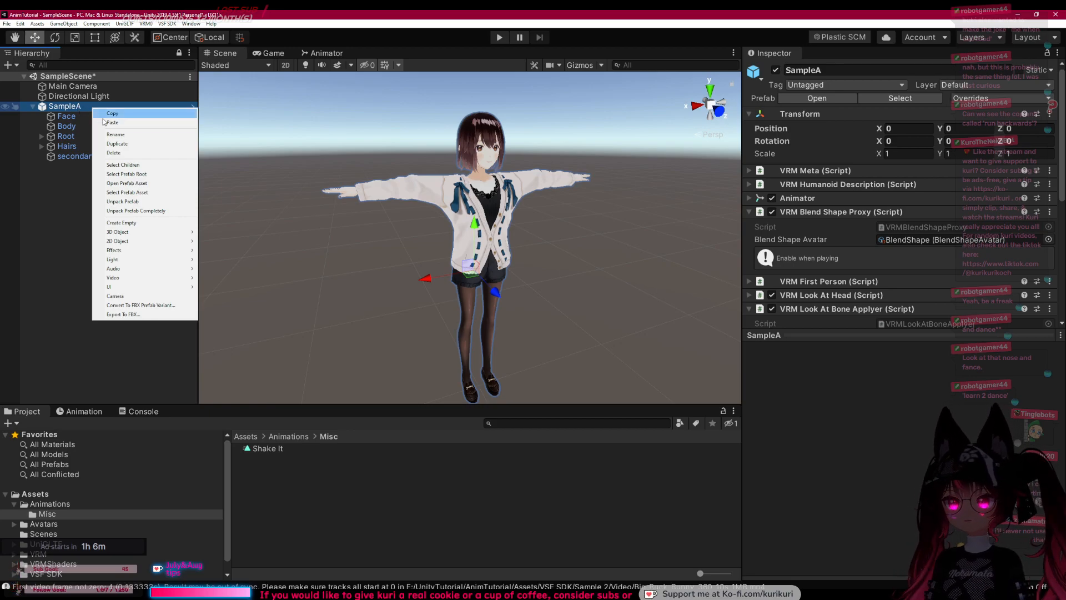
left_click(121, 315)
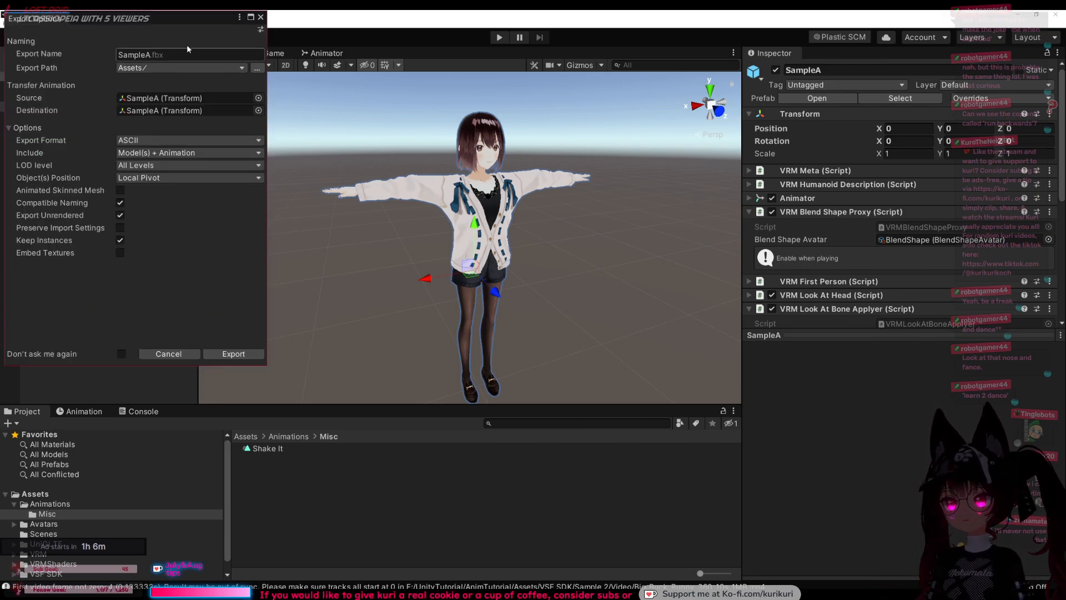
left_click_drag(163, 27, 371, 102)
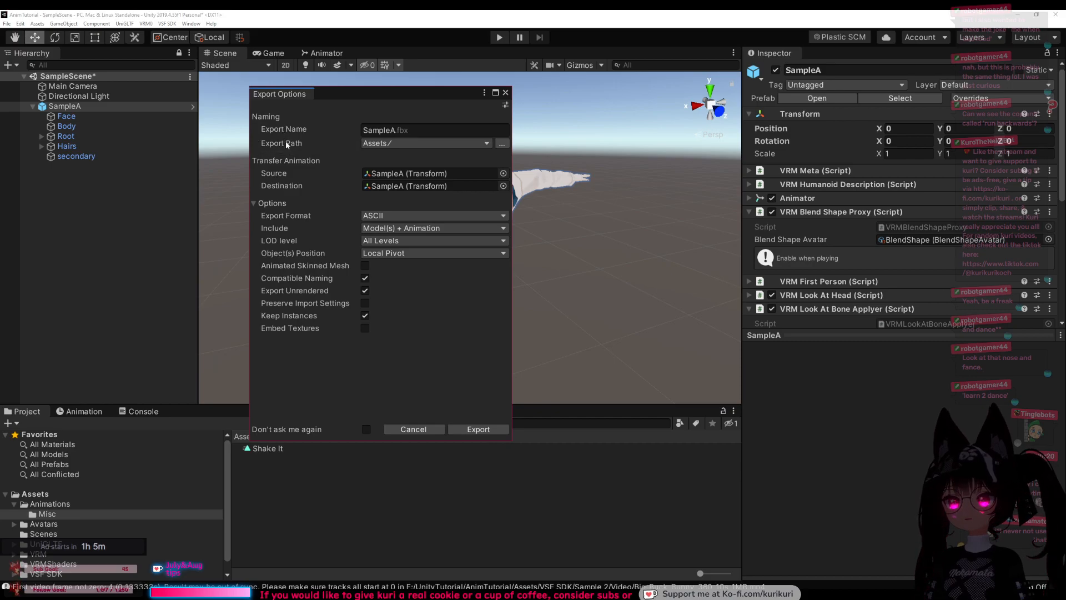
left_click(379, 130)
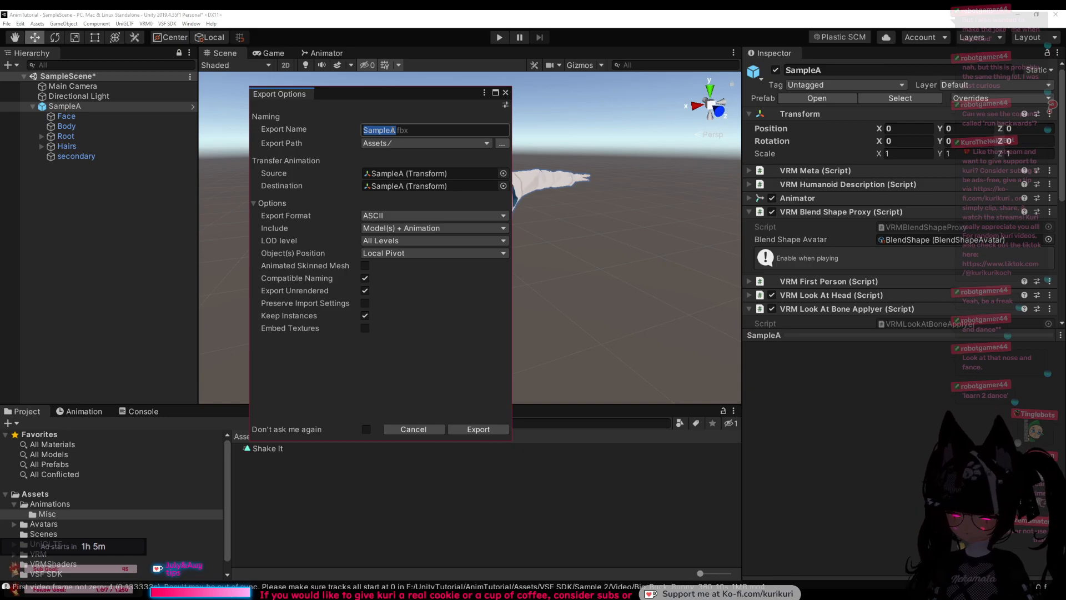
type("Ava")
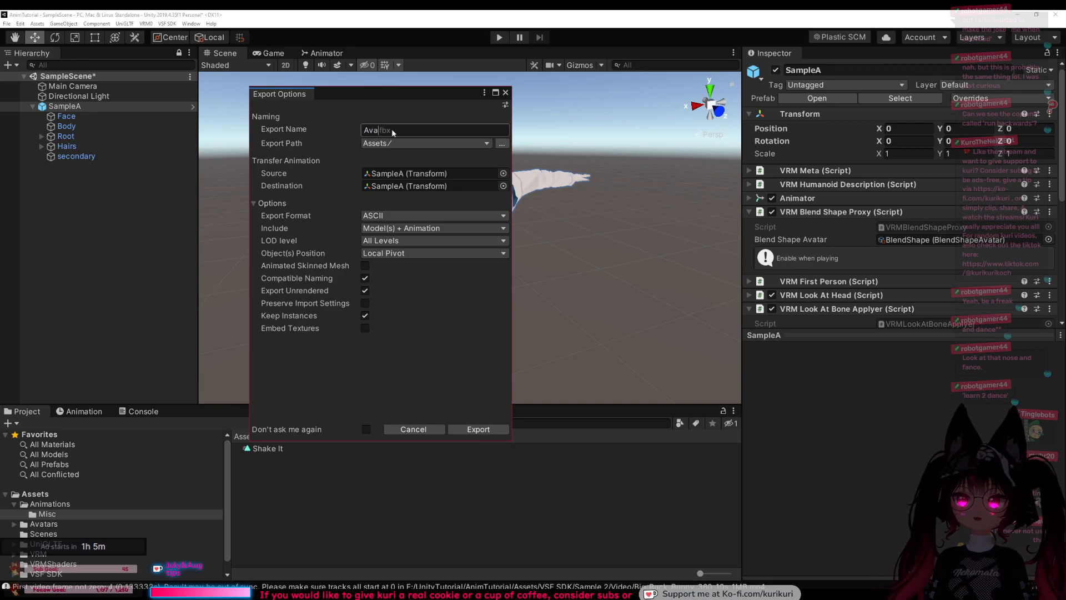
type("tarF")
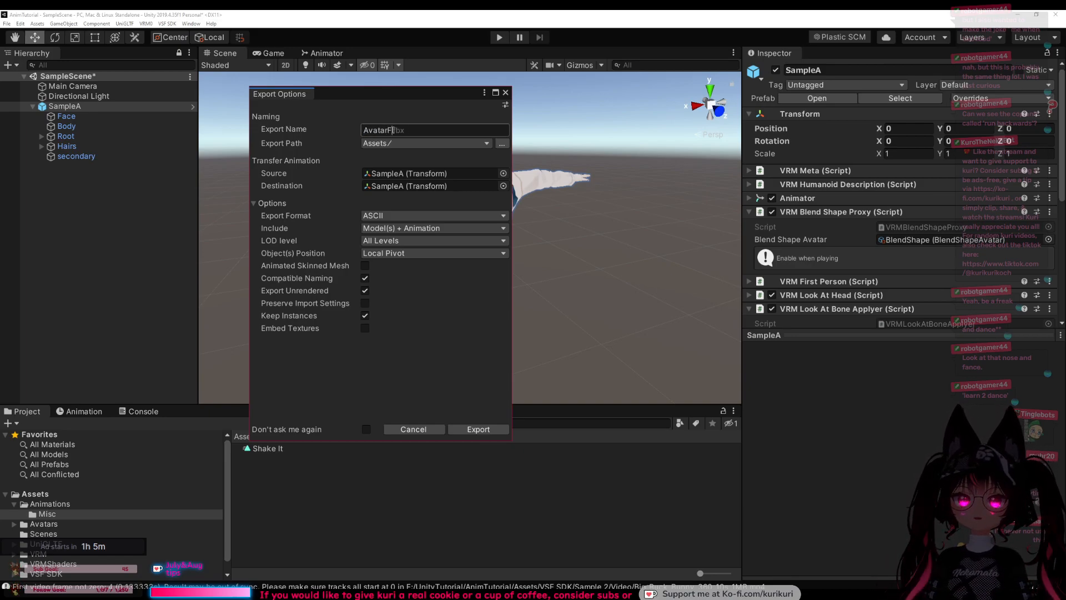
type("BXsample")
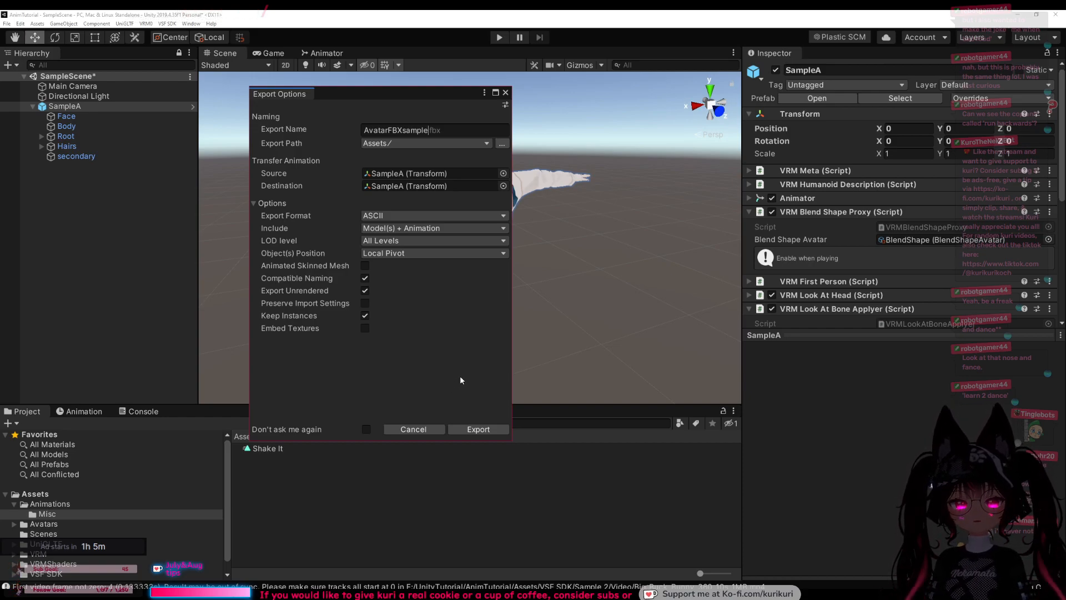
left_click(469, 430)
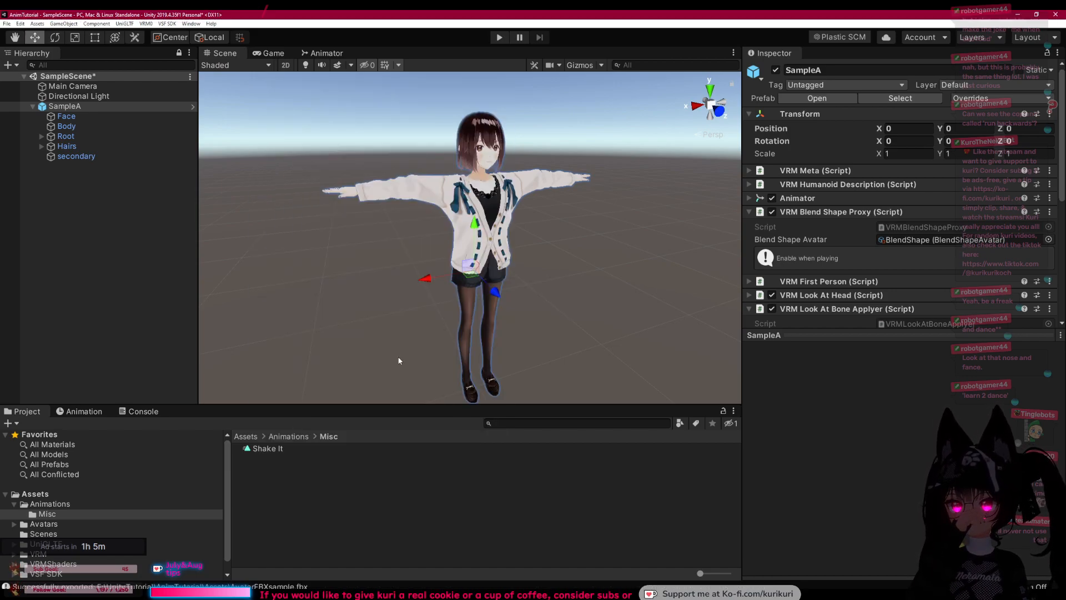
Step: Find AvatarFBXsample in the project's Assets folder and show the file in File Explorer
left_click(35, 494)
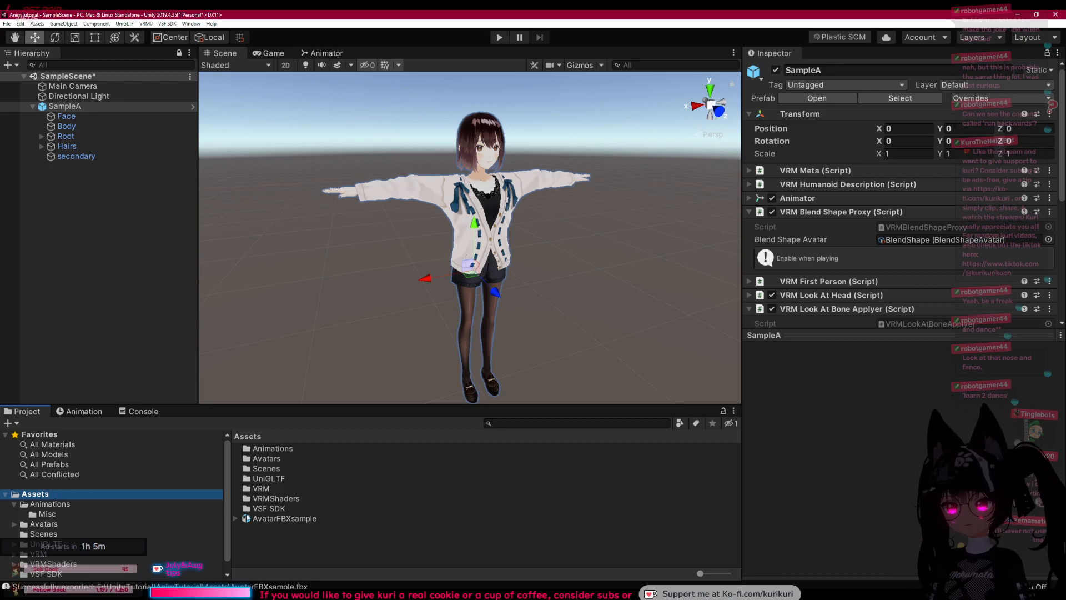
left_click(272, 519)
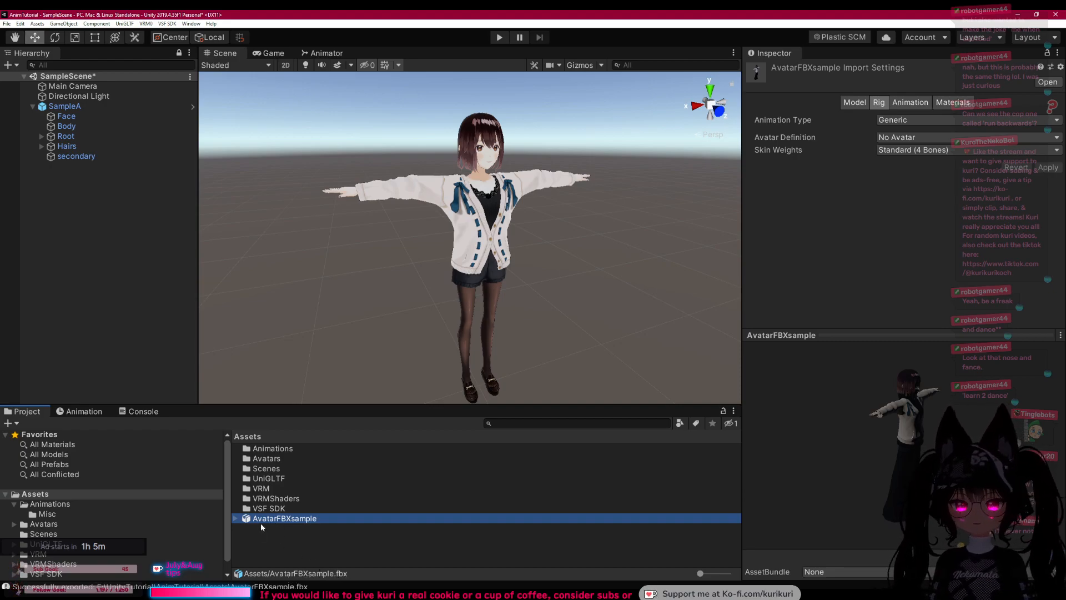
right_click(285, 524)
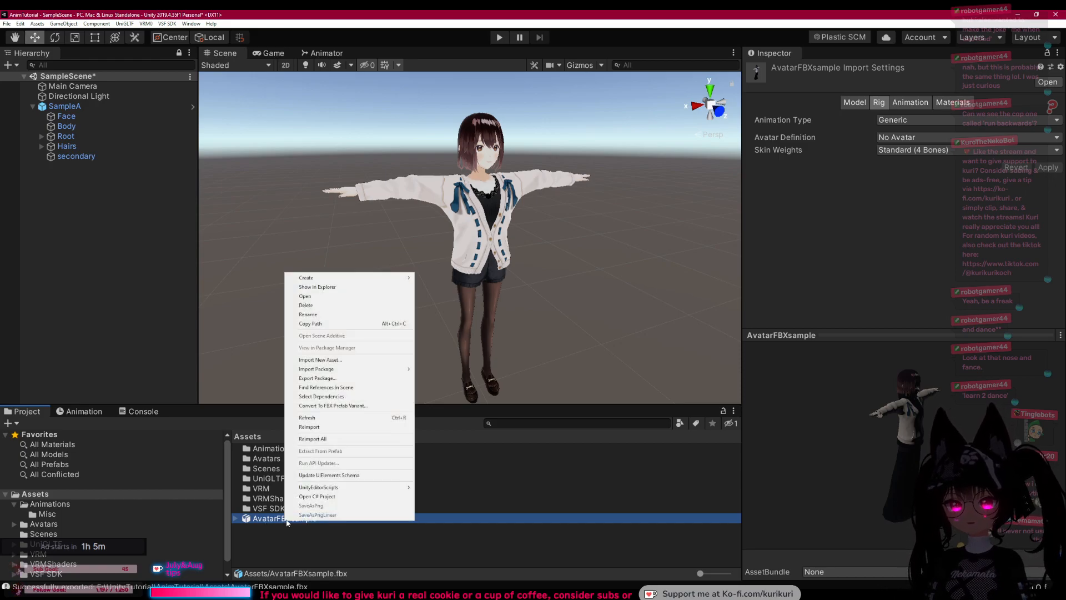
left_click(324, 287)
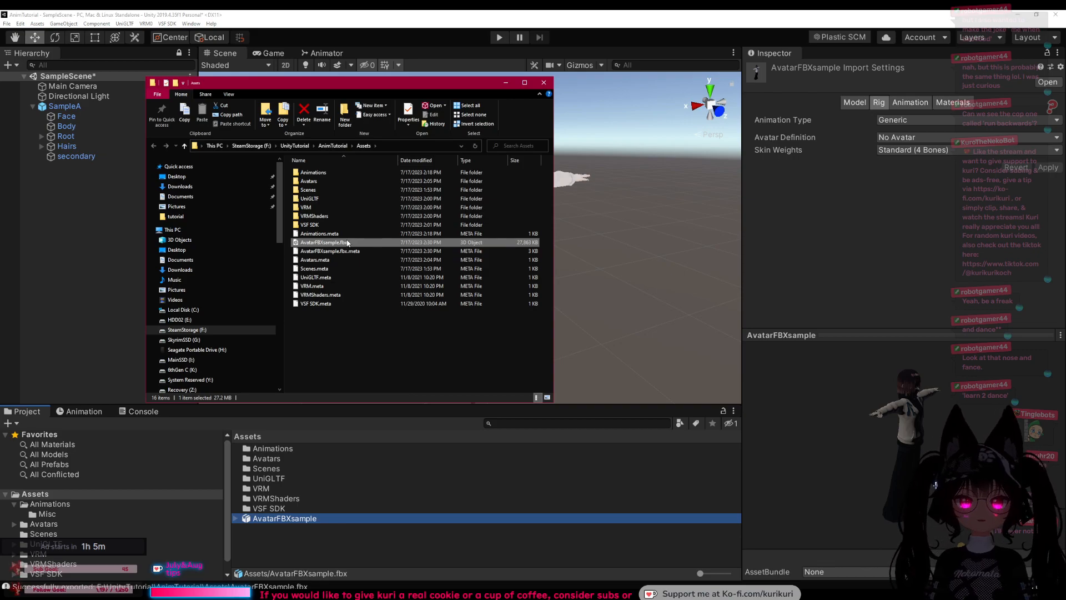
Step: Switch to Mixamo, upload AvatarFBXsample.fbx from the Assets folder as a new character, and accept it in place of the previous one
key("alt+Tab")
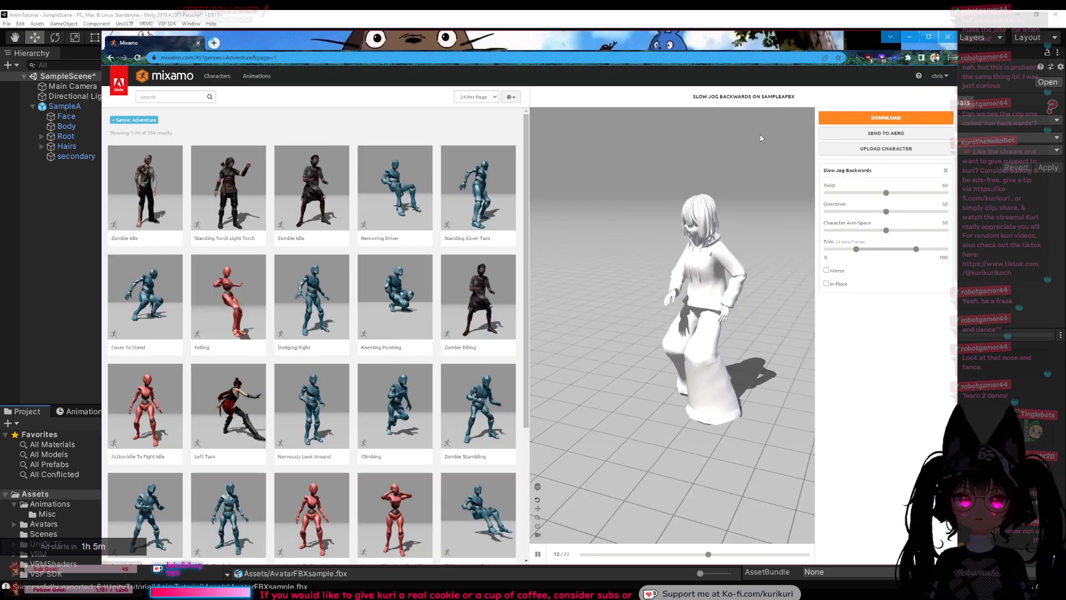
left_click(885, 148)
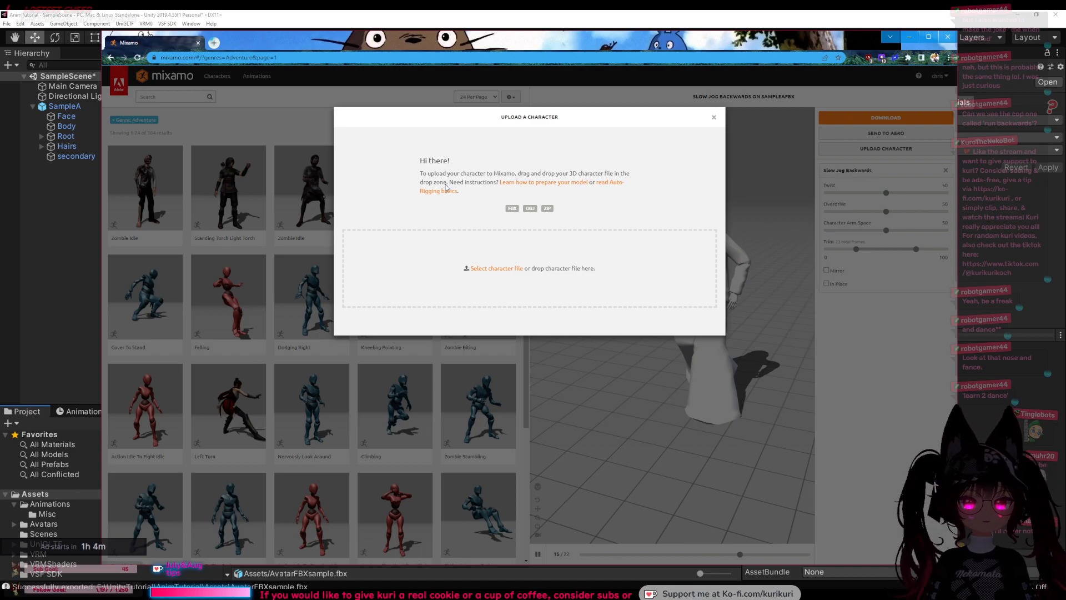
left_click(778, 592)
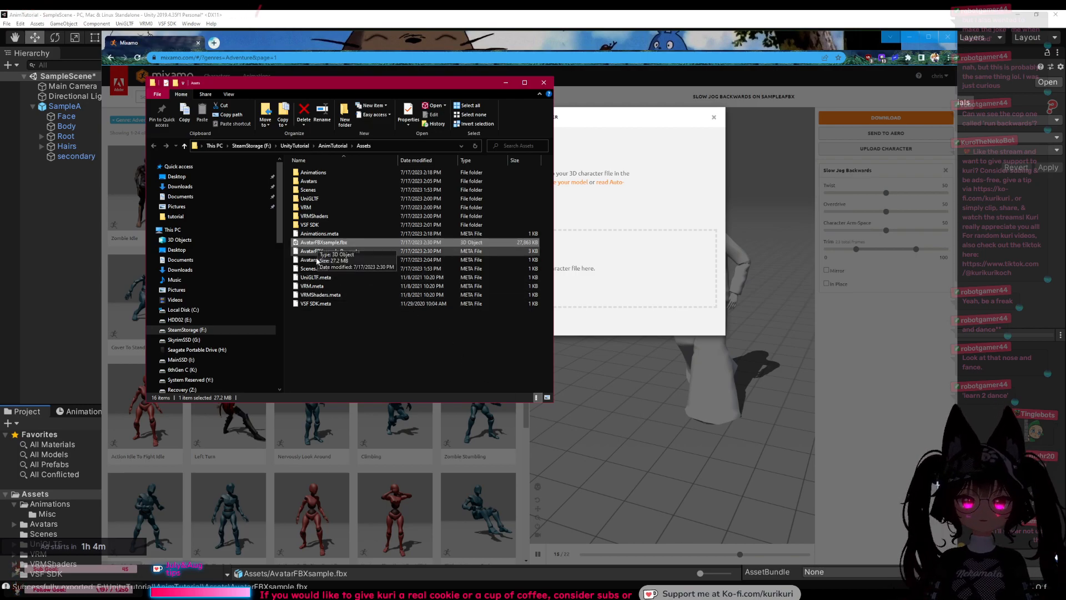
left_click_drag(318, 245, 605, 266)
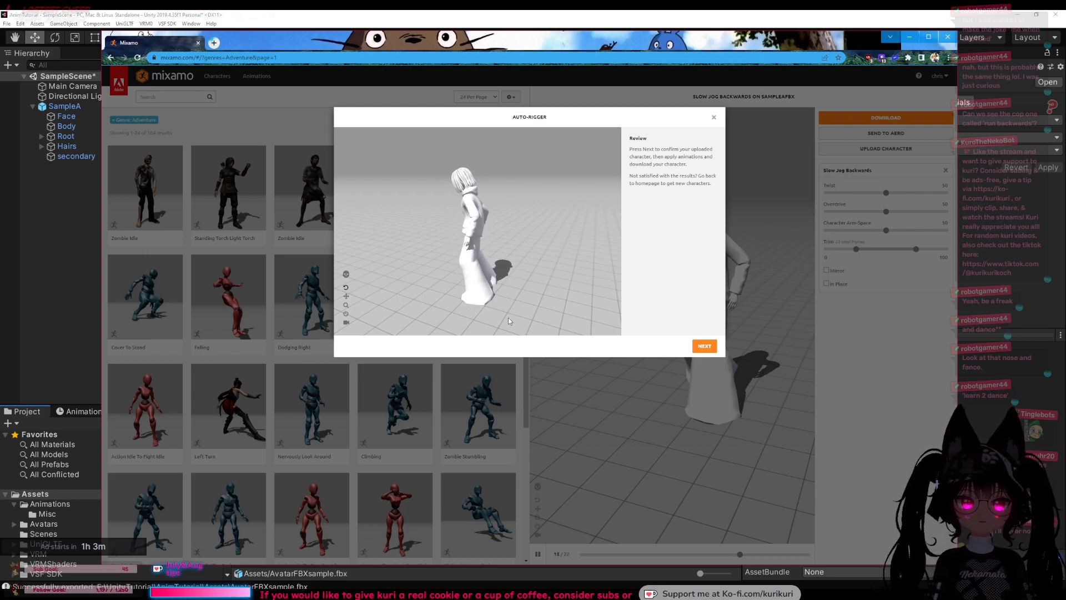
left_click(704, 348)
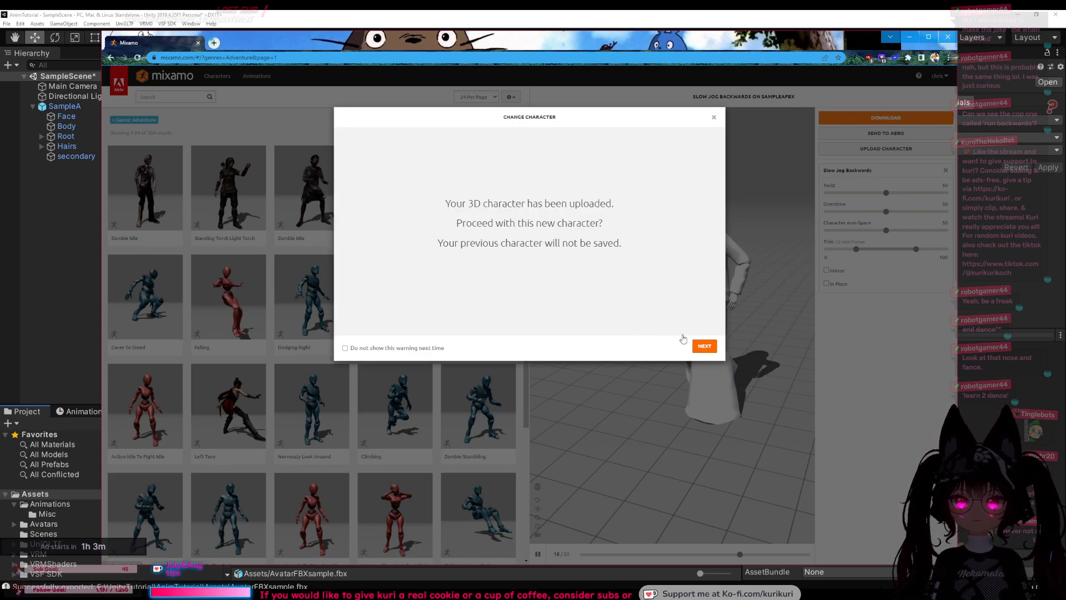
left_click(706, 349)
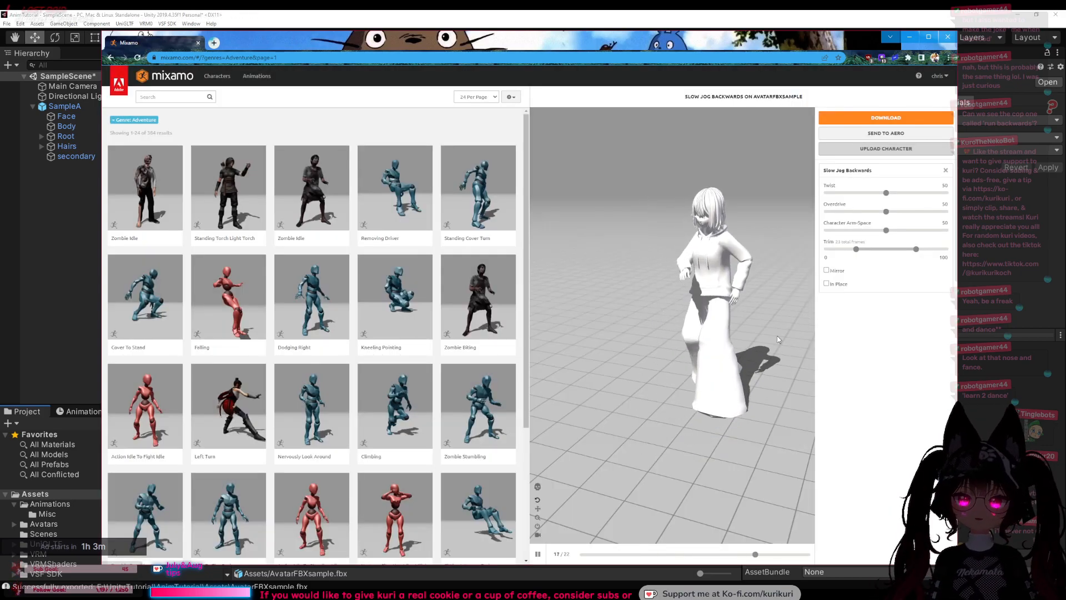
Step: Replace the Adventure genre filter with Combat and preview the Hurricane Kick animation on the uploaded character
left_click(112, 120)
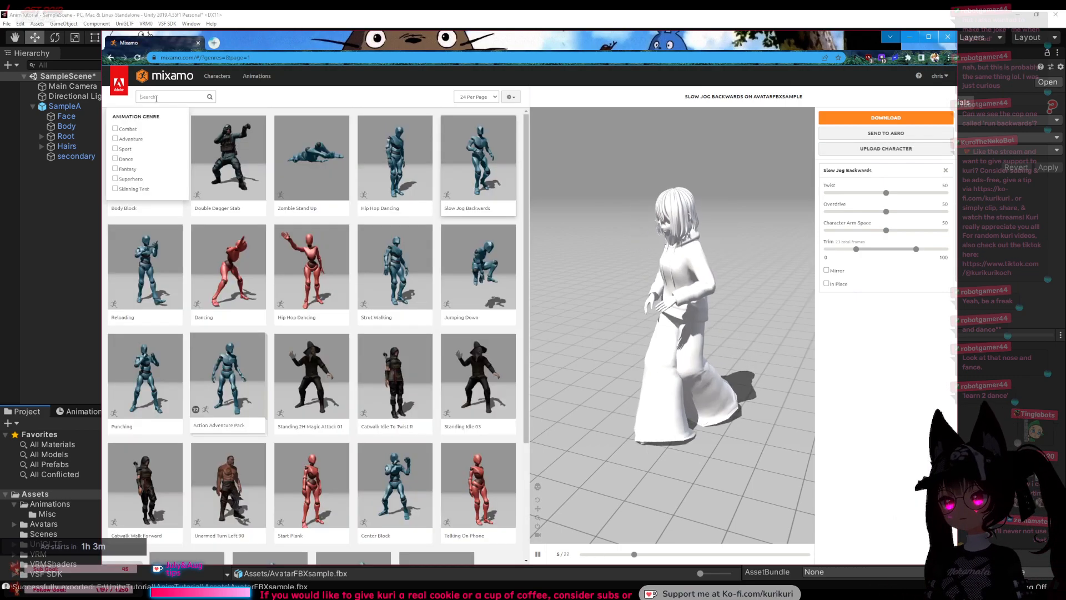
left_click(118, 138)
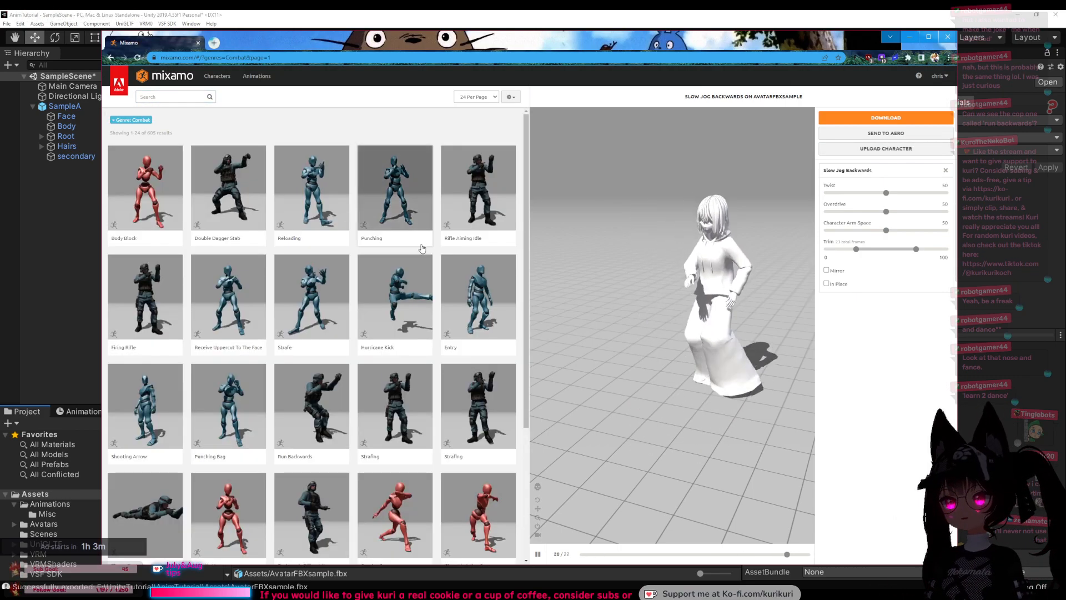
left_click(412, 283)
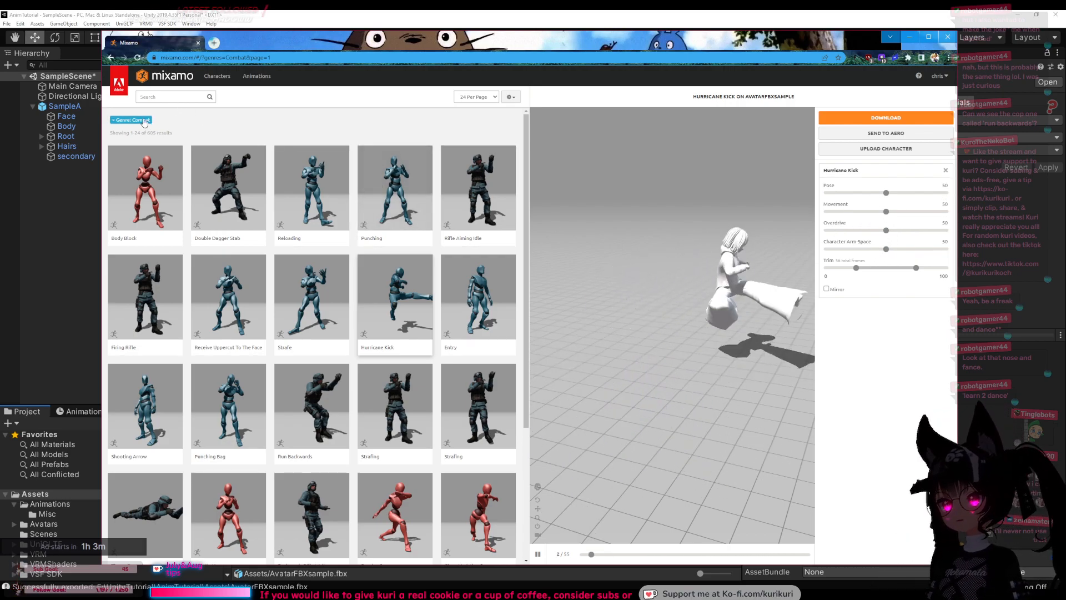
Step: Change the genre filter from Combat to Dance and apply the first Hip Hop Dancing animation to the character
left_click(117, 120)
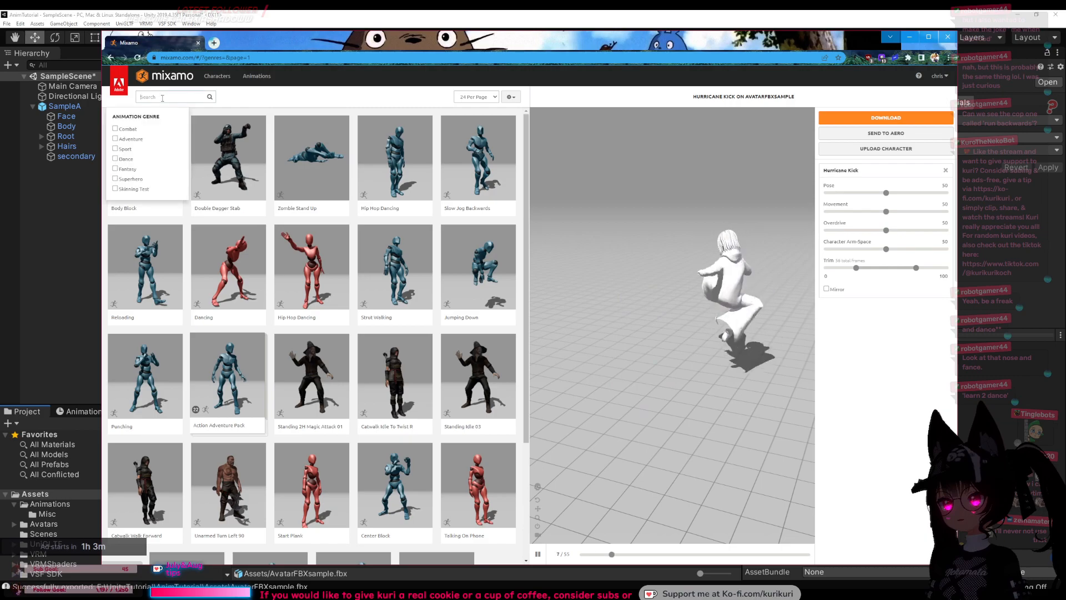
left_click(116, 159)
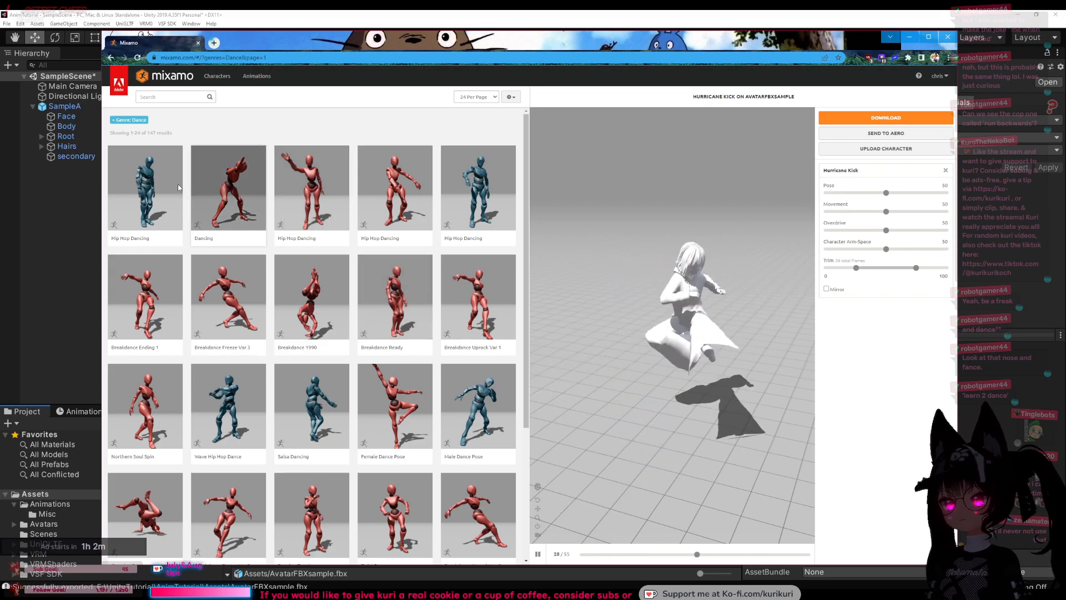
left_click(152, 185)
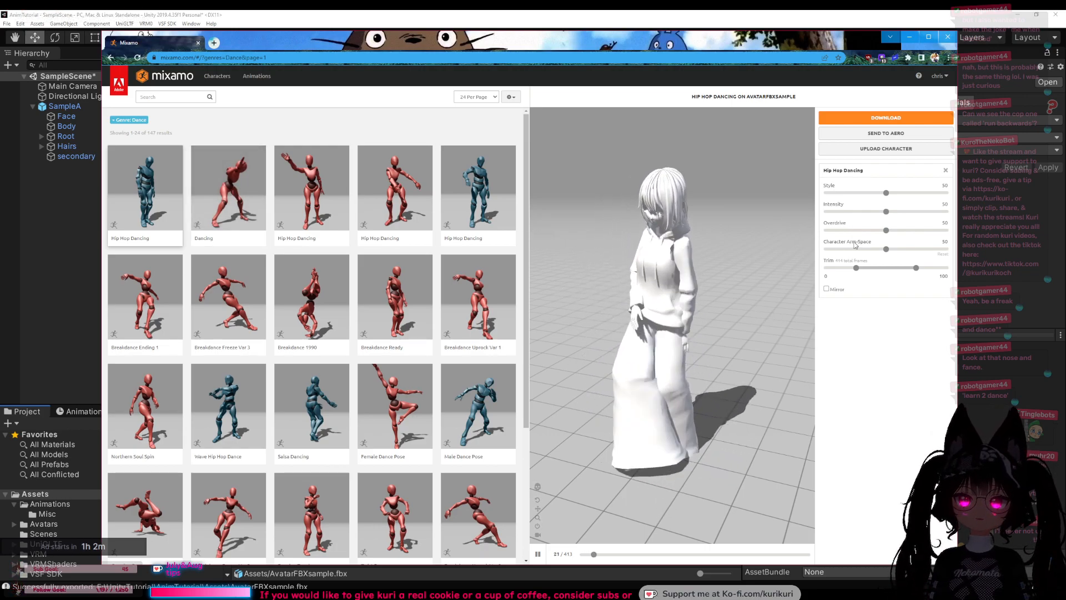
Step: Try Hip Hop Dancing with Character Arm-Space at 16, 80 and 53, Intensity at 100, and Style at 99
left_click_drag(853, 250, 845, 250)
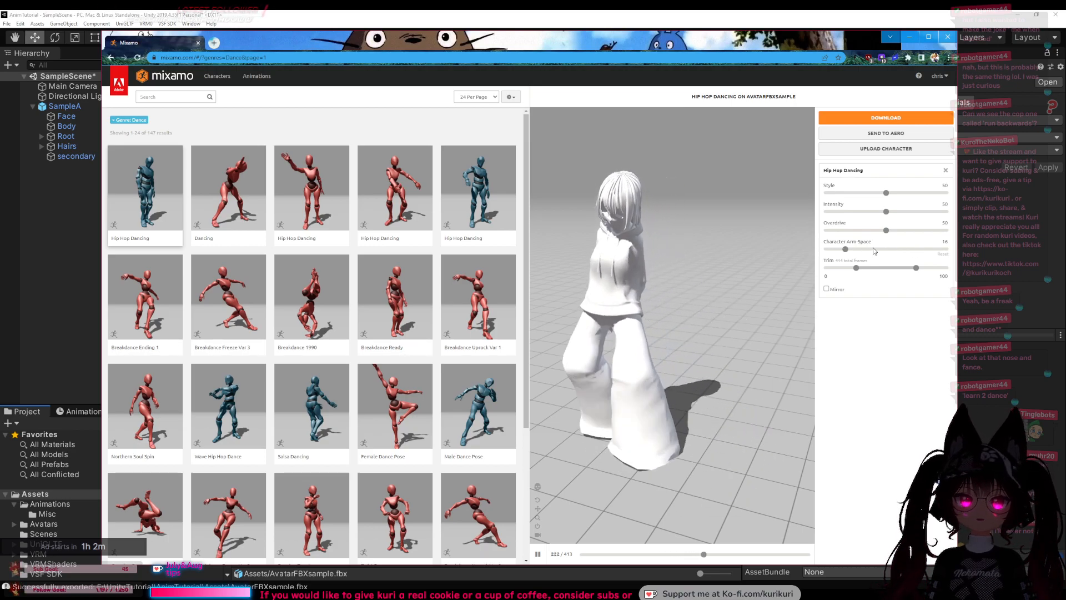
left_click(897, 249)
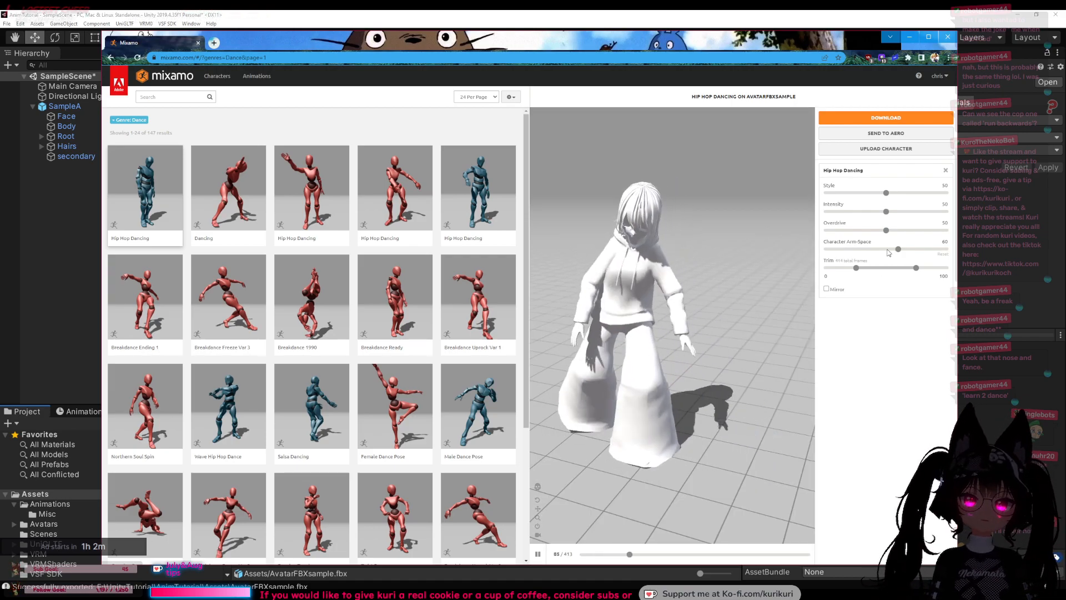
left_click(889, 249)
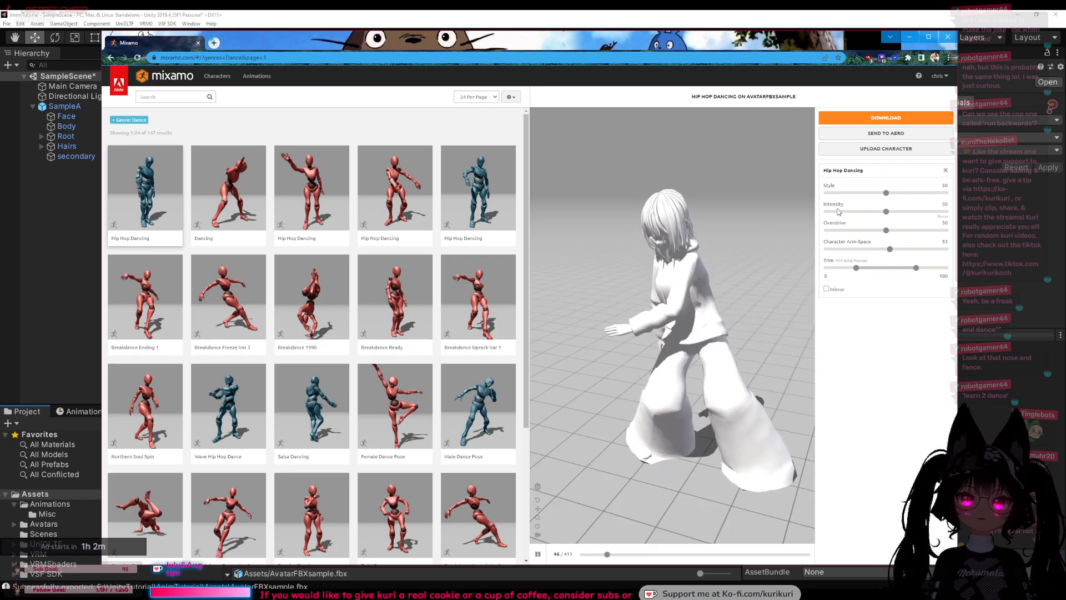
left_click(947, 214)
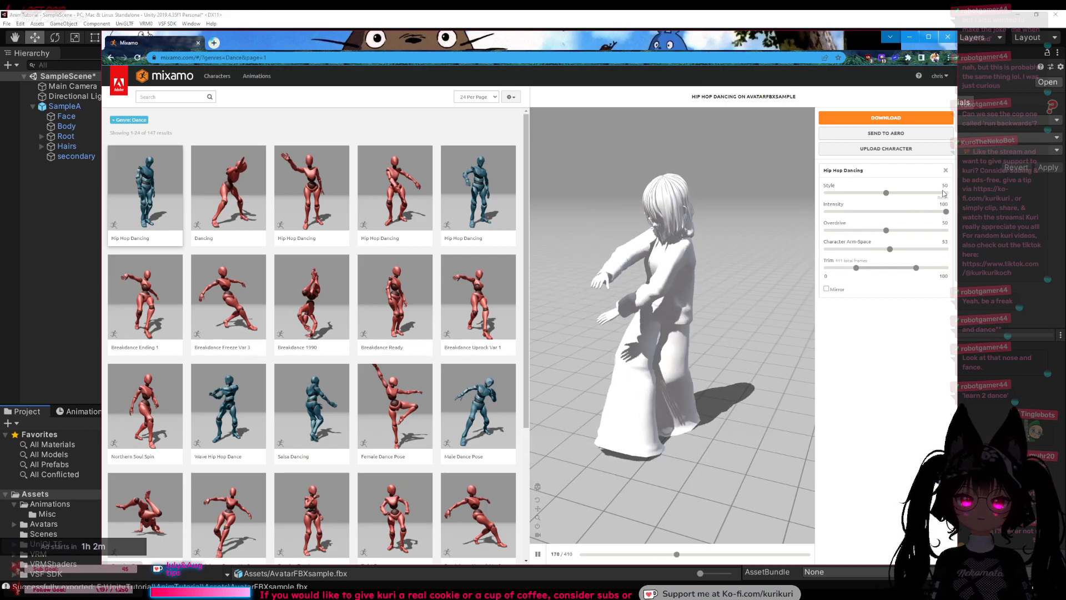
left_click_drag(886, 193, 945, 192)
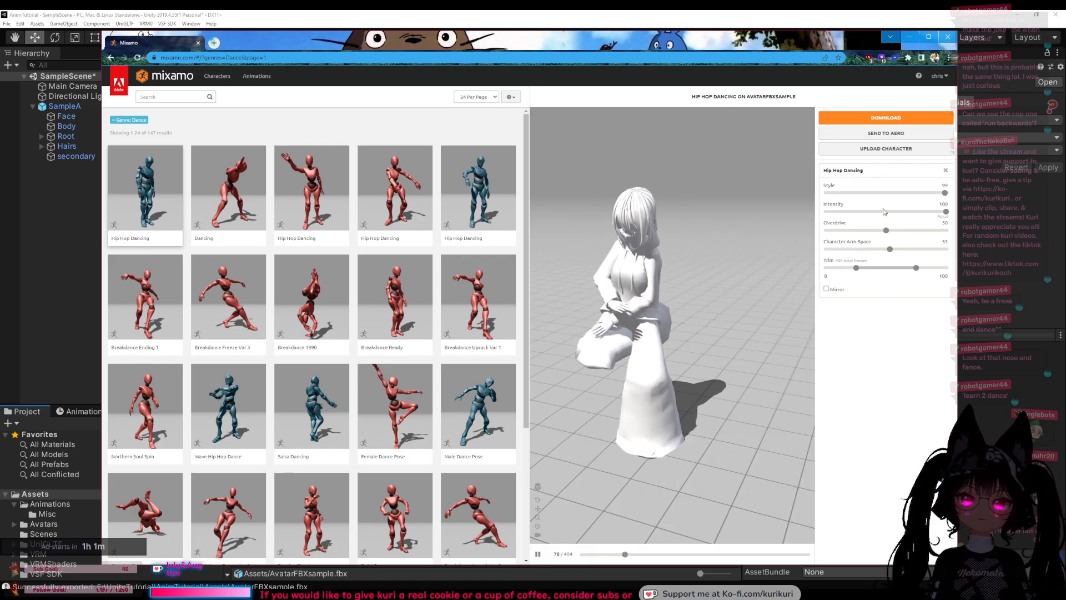
Step: Return the Style, Intensity and Character Arm-Space settings of Hip Hop Dancing to 50
left_click(884, 212)
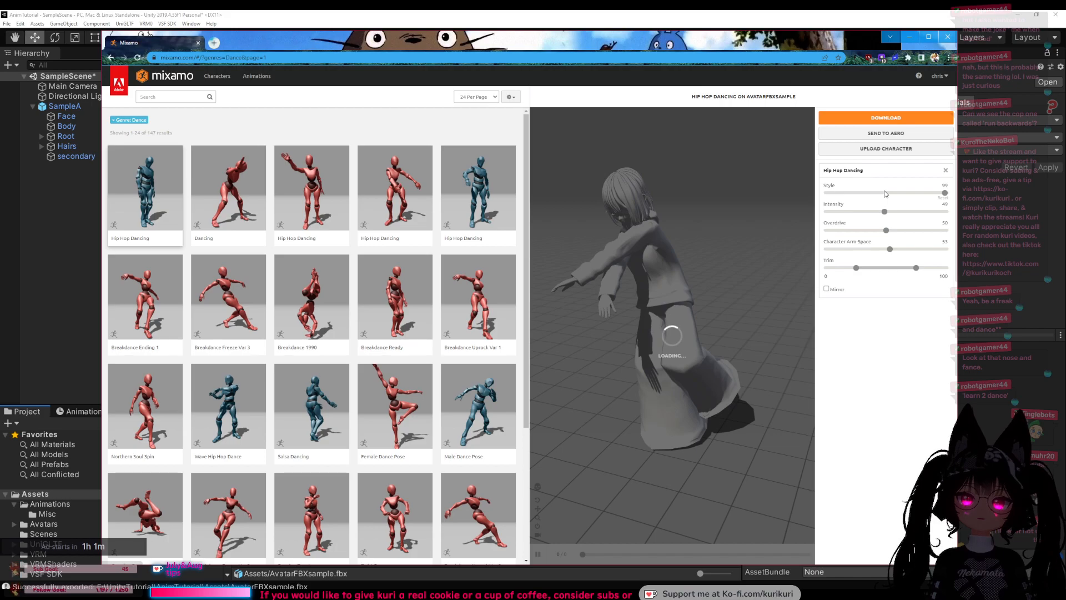
left_click(885, 193)
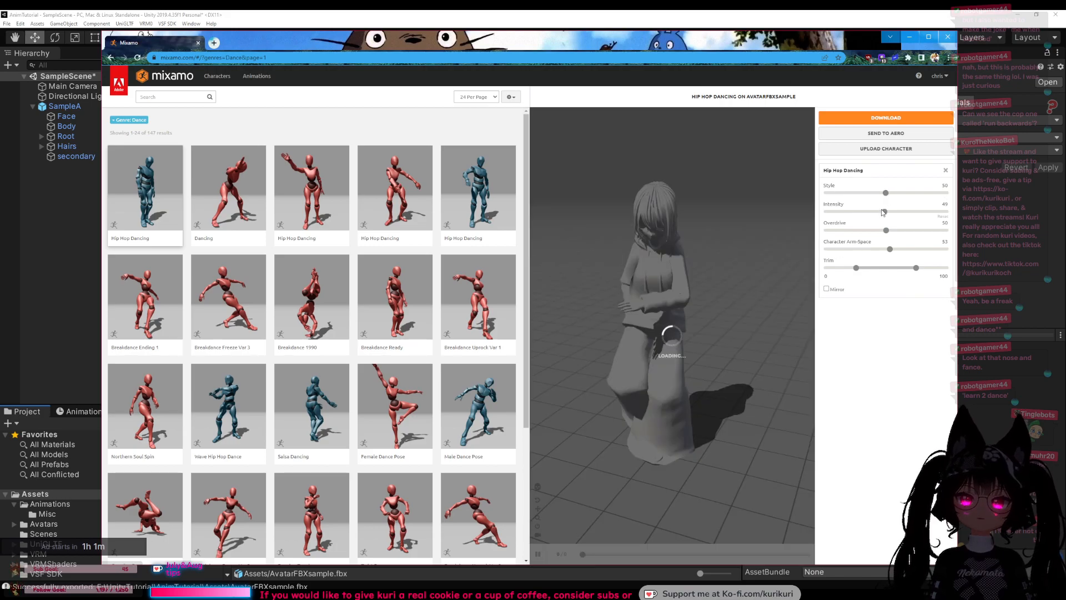
left_click(942, 216)
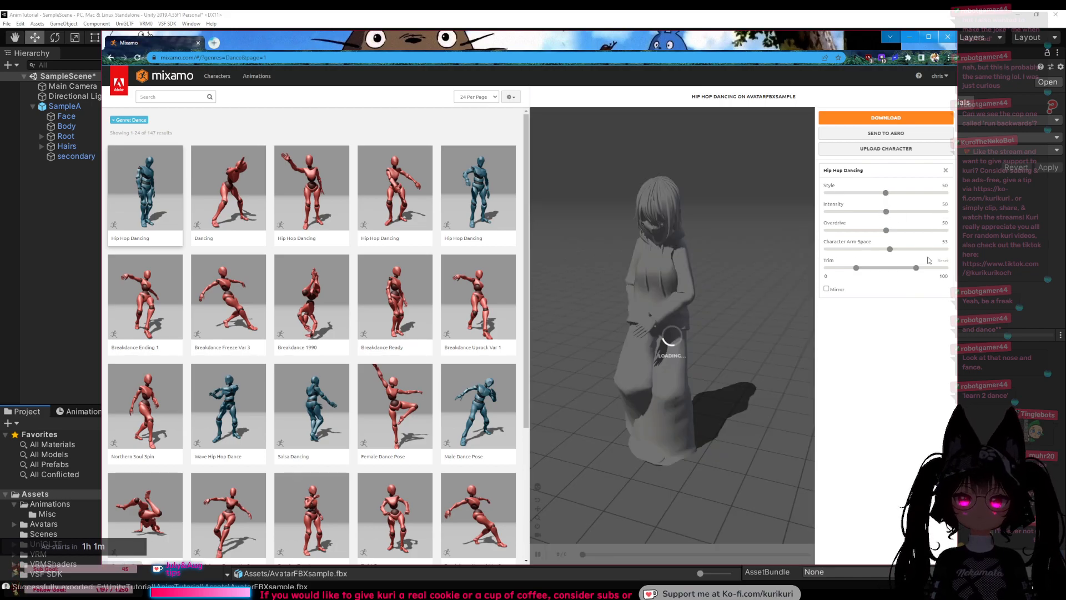
left_click(943, 261)
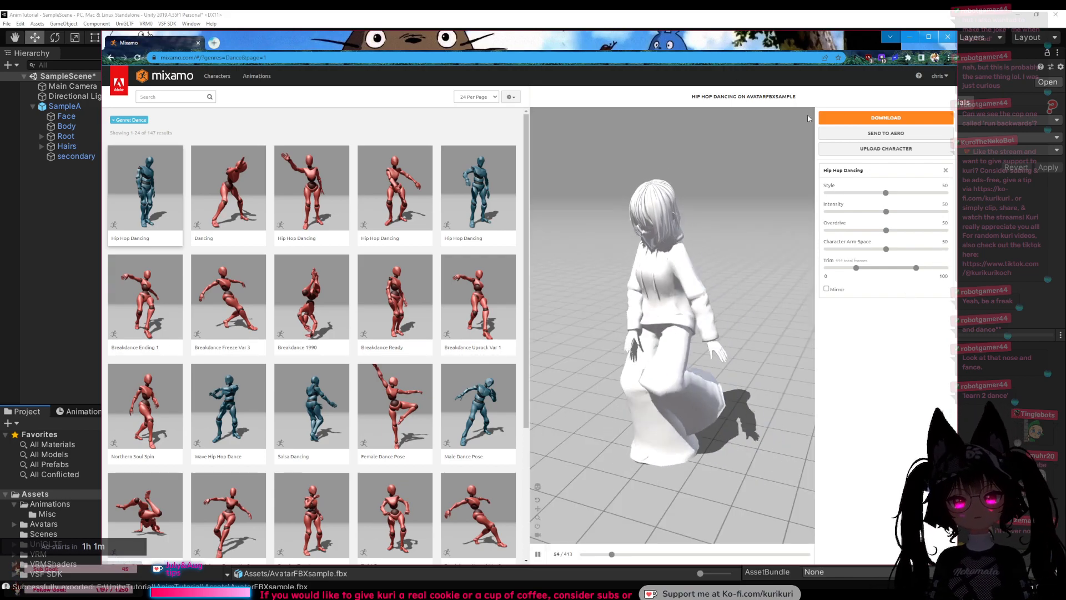
Step: Configure the Hip Hop Dancing download as FBX Binary without skin at 60 frames per second
left_click(886, 118)
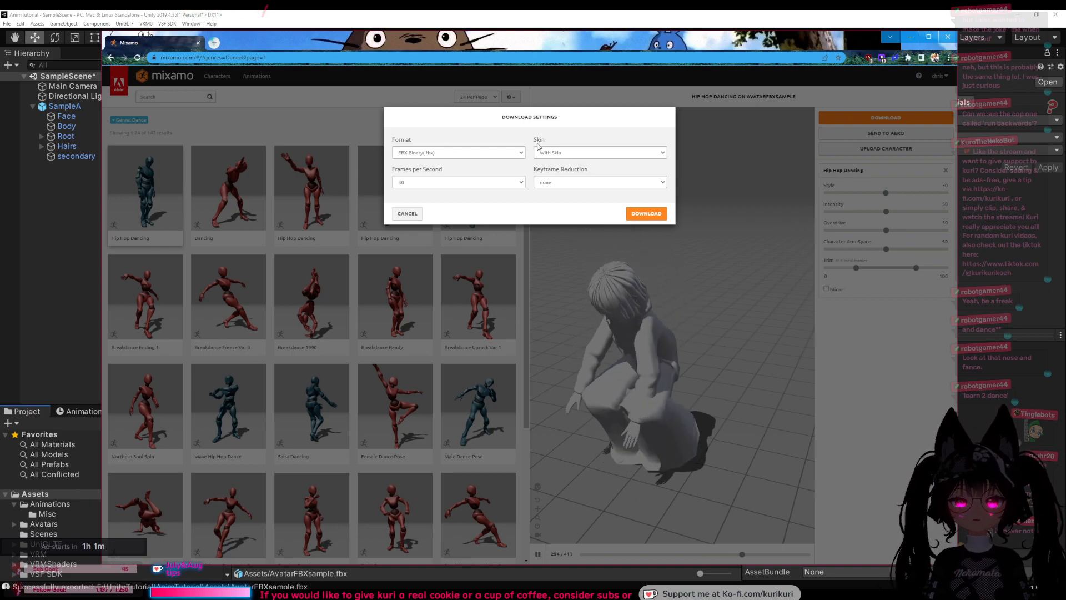
left_click(558, 154)
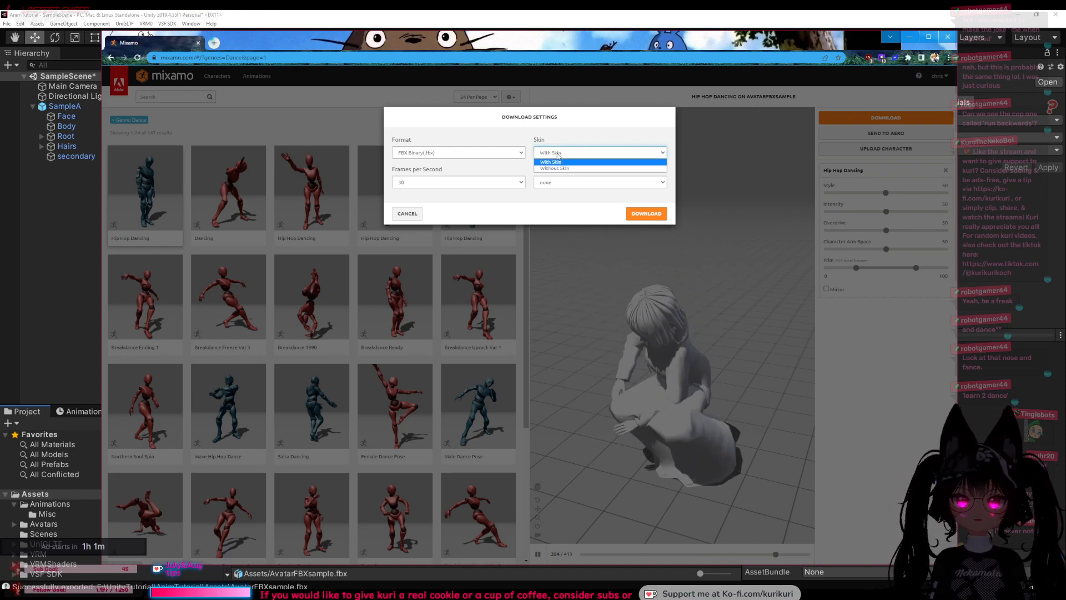
left_click(555, 168)
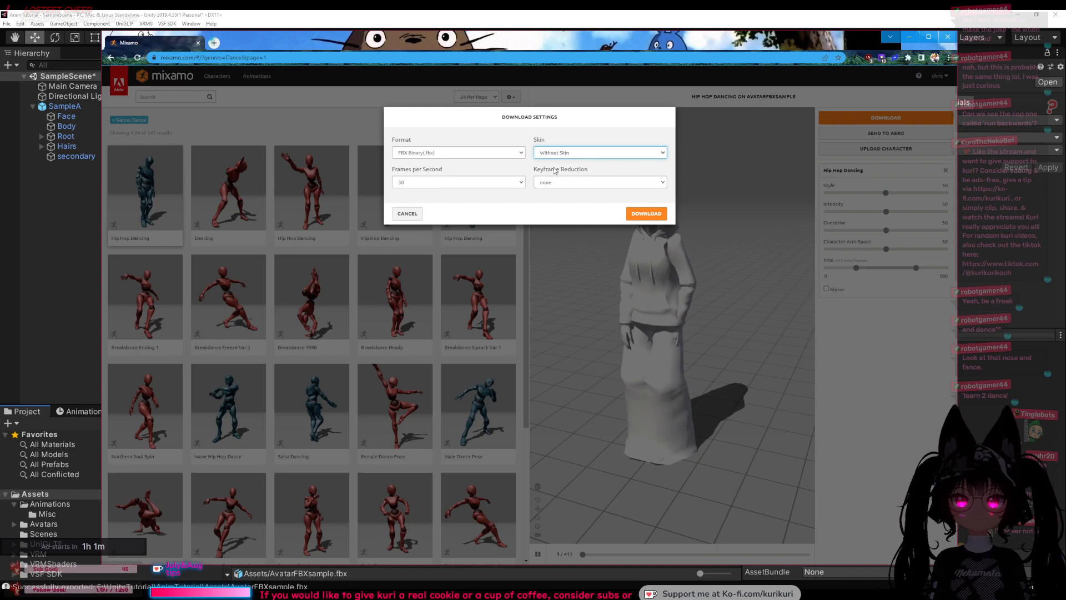
left_click(438, 183)
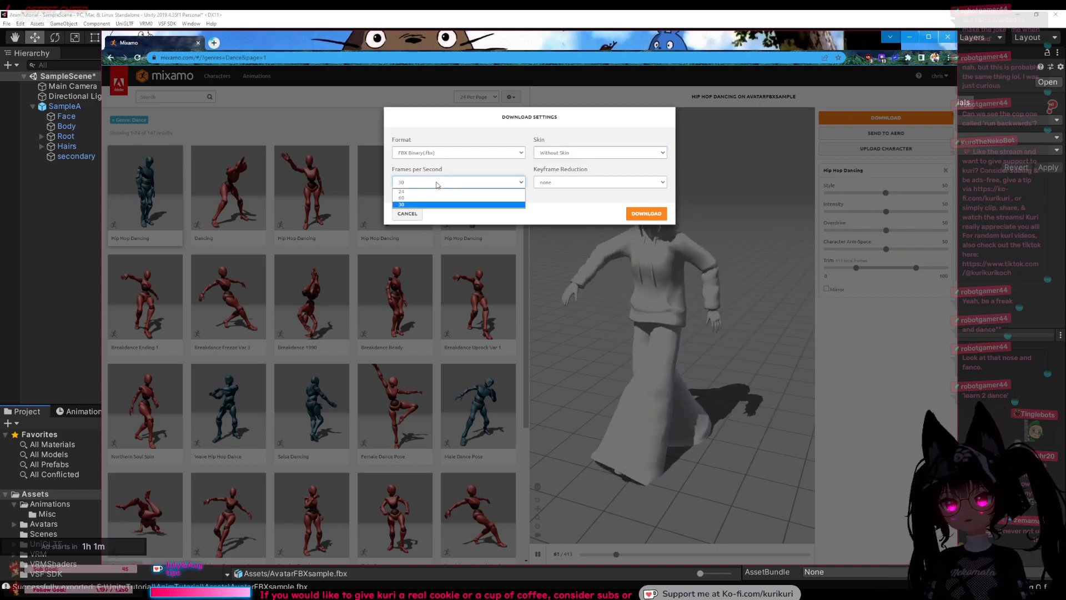
left_click(438, 183)
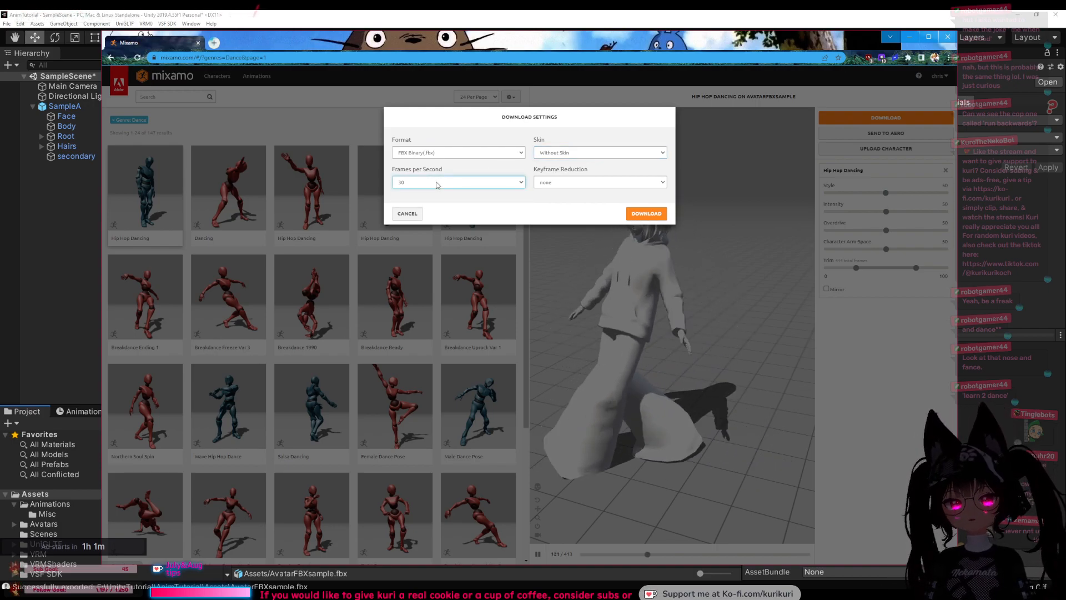
left_click(438, 183)
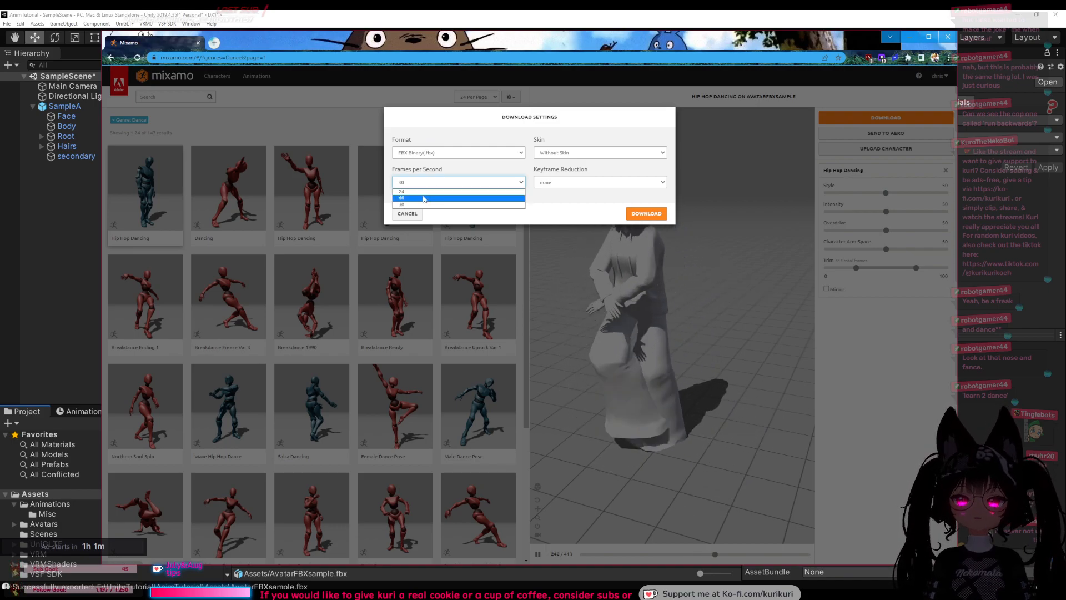
left_click(425, 197)
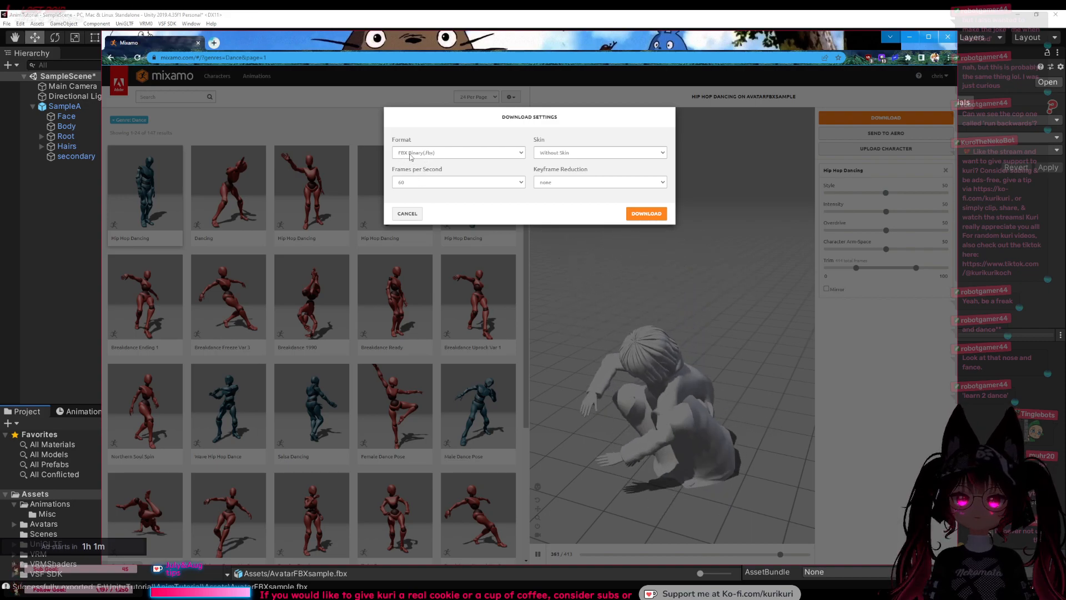
Step: Download the configured animation and save it as Hip Hop Dancing.fbx
left_click(634, 215)
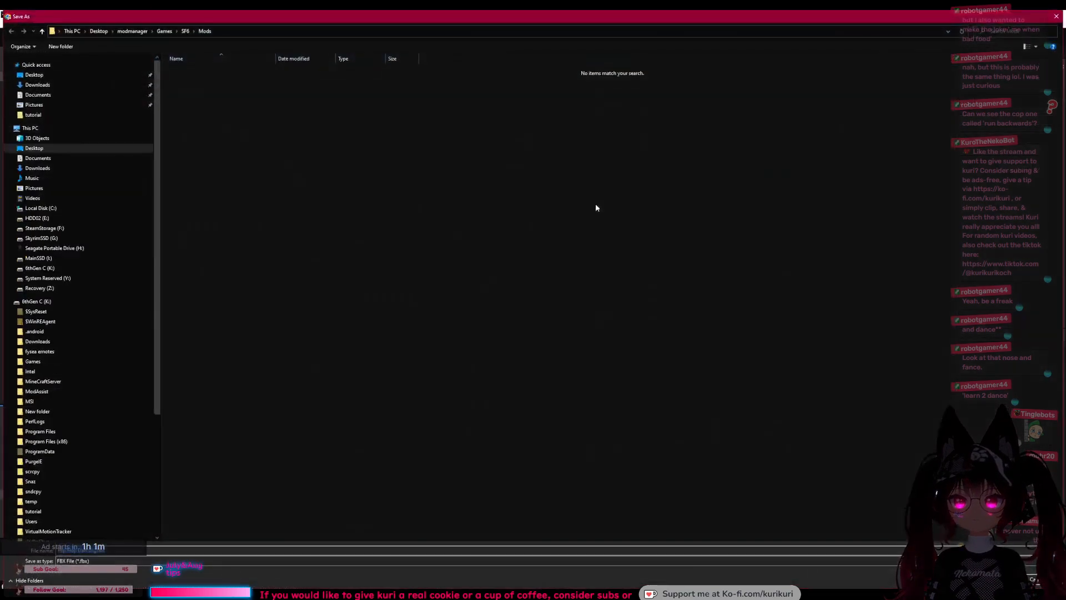
double_click(454, 18)
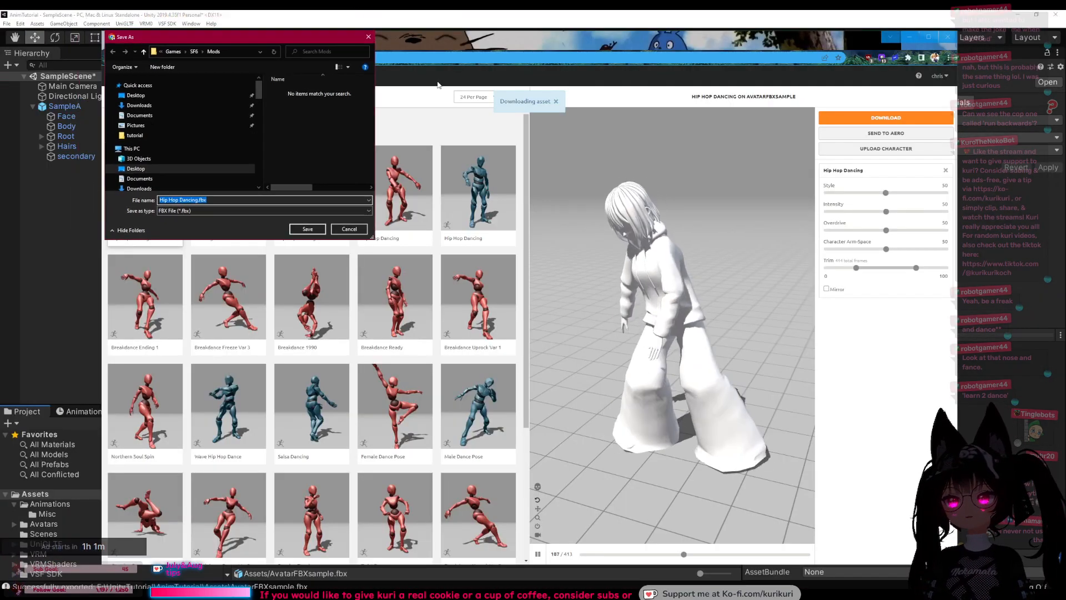
left_click_drag(290, 39, 0, 40)
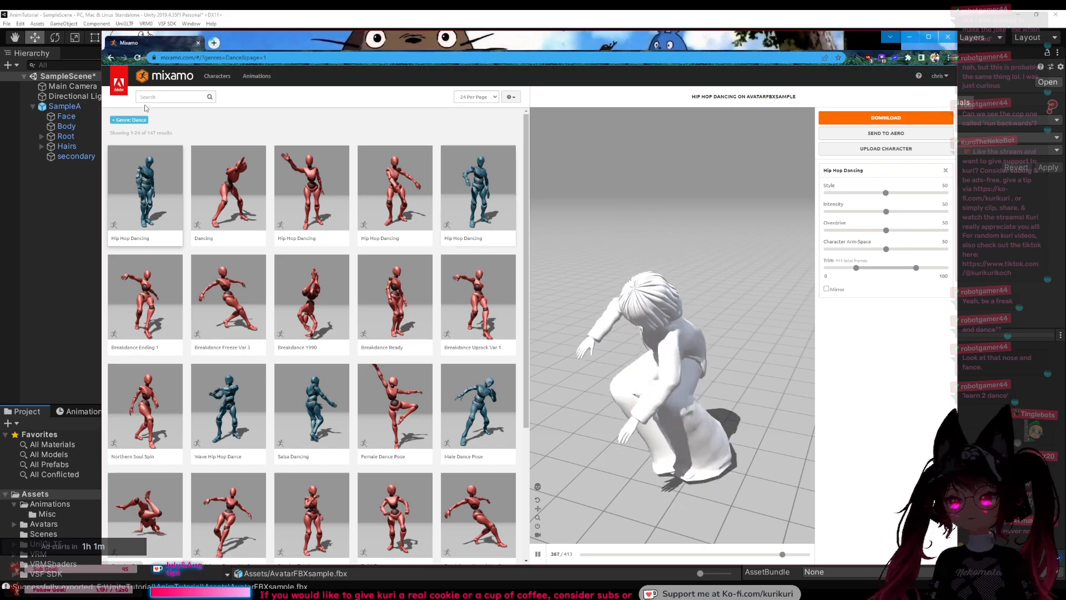
Step: Replace the Dance genre filter with the Combat genre and browse the combat animations
left_click(117, 120)
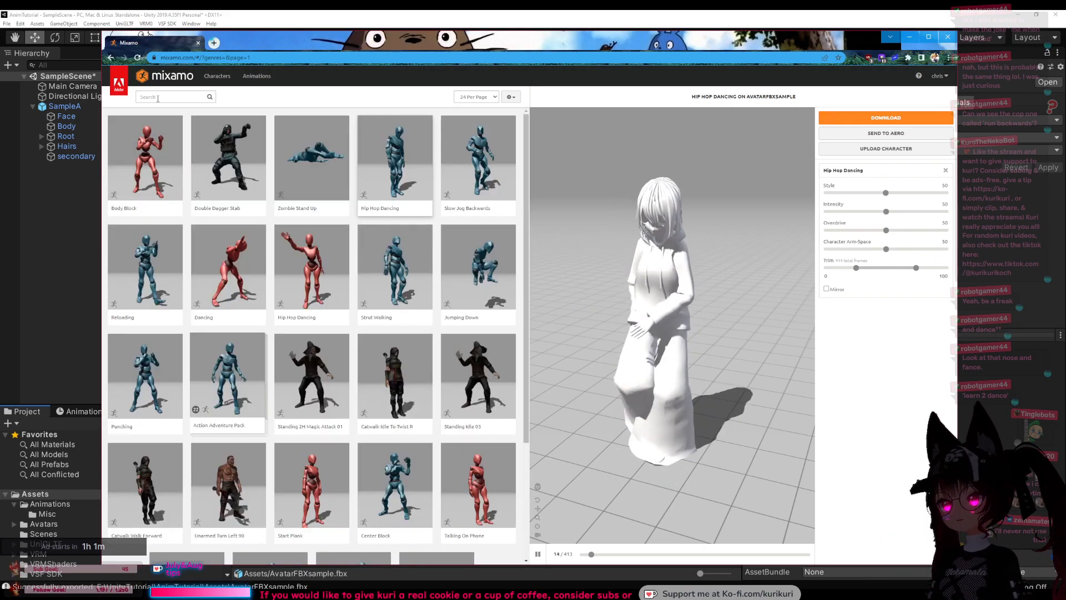
left_click(115, 129)
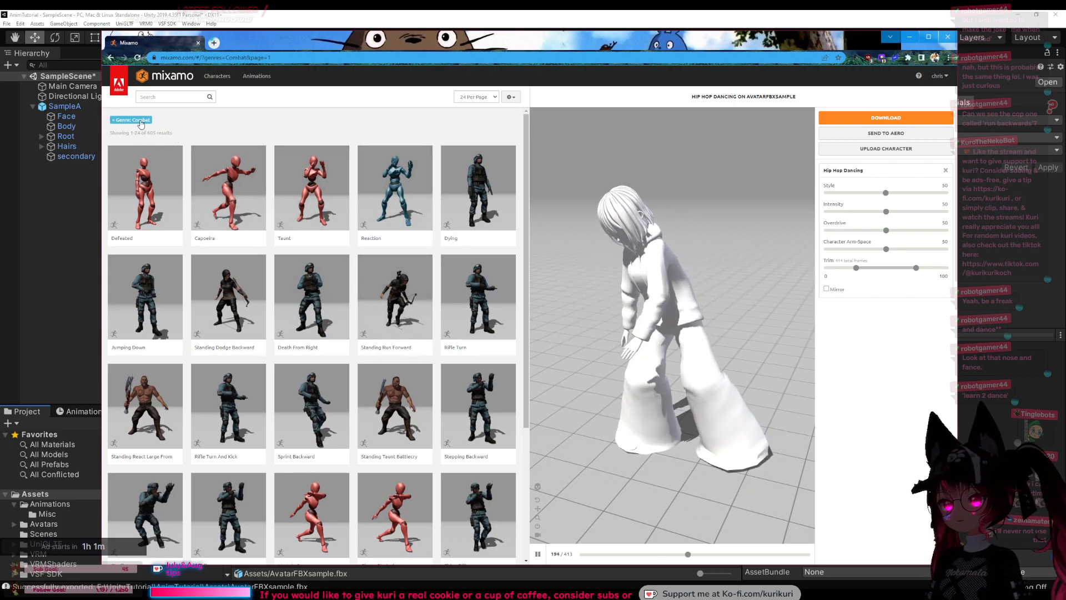
scroll(274, 193, "down", 2)
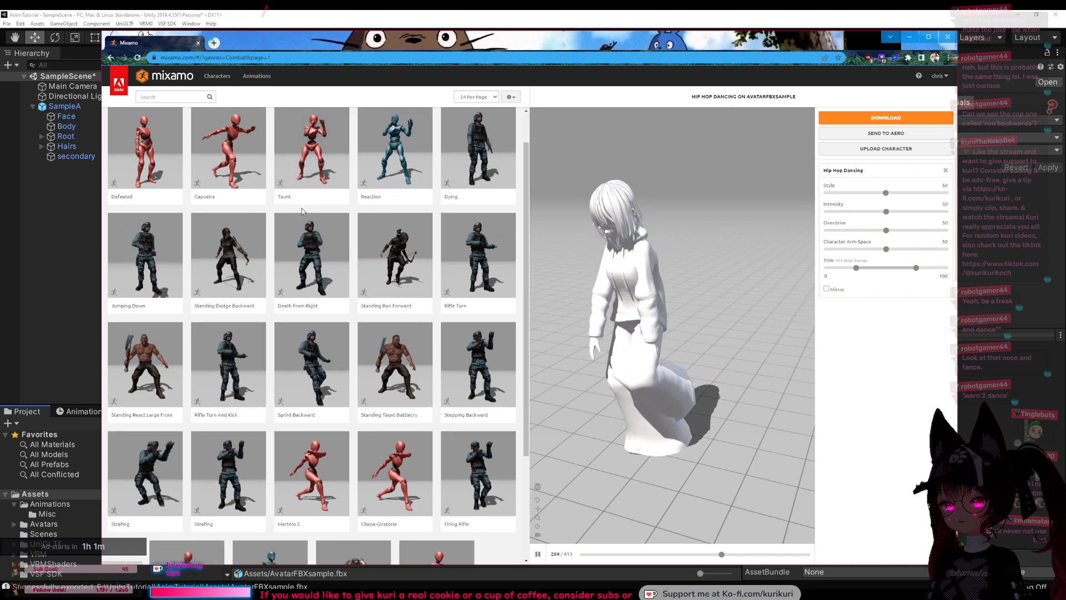
scroll(274, 192, "up", 2)
Step: Search the combat animations for hurricane and download Hurricane Kick as FBX Binary without skin at 60 frames per second
left_click(171, 97)
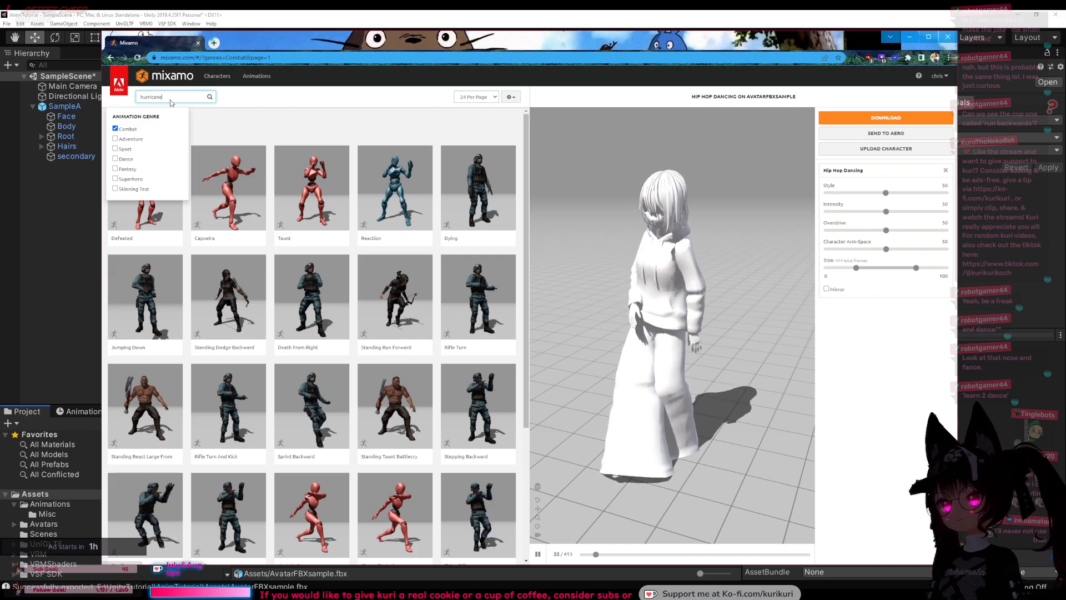
type("hurricane")
key("Return")
left_click(316, 187)
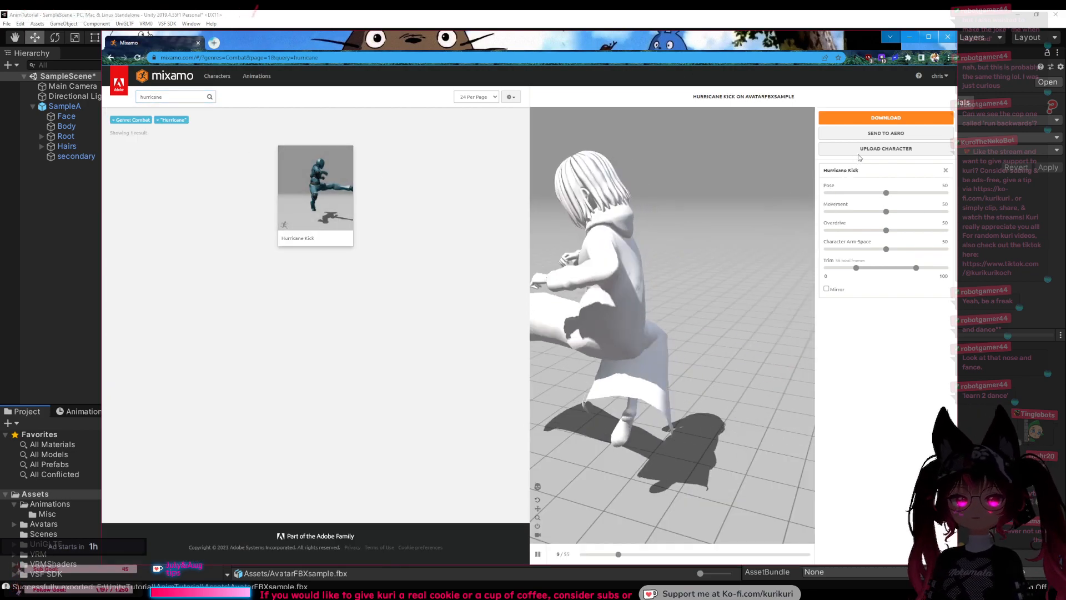
left_click(886, 118)
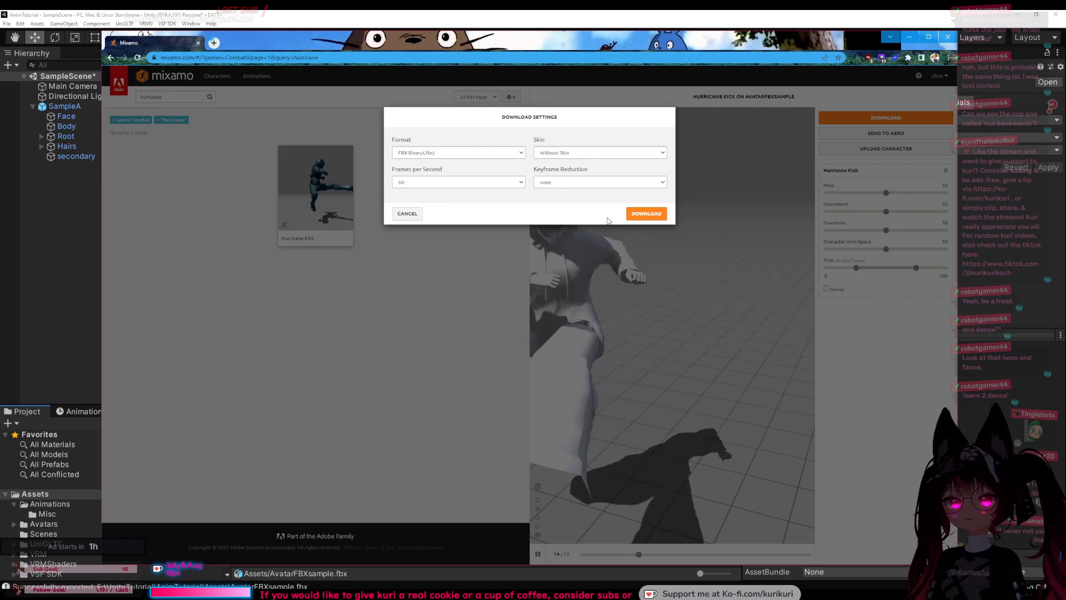
left_click(646, 214)
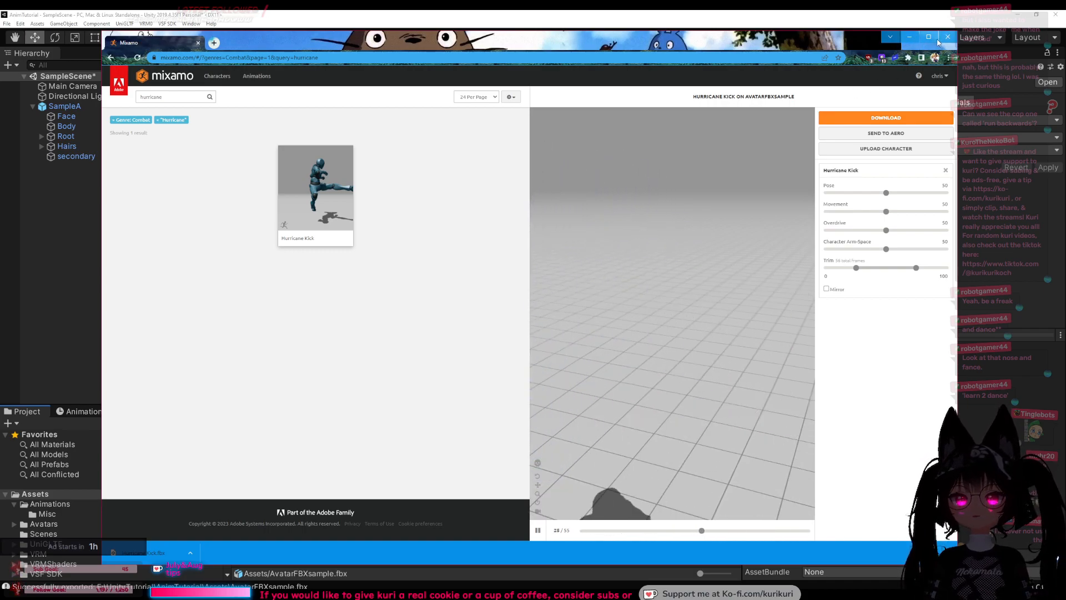
Step: Minimize the Mixamo browser, move the Assets folder window aside, and switch back to Unity
left_click(910, 38)
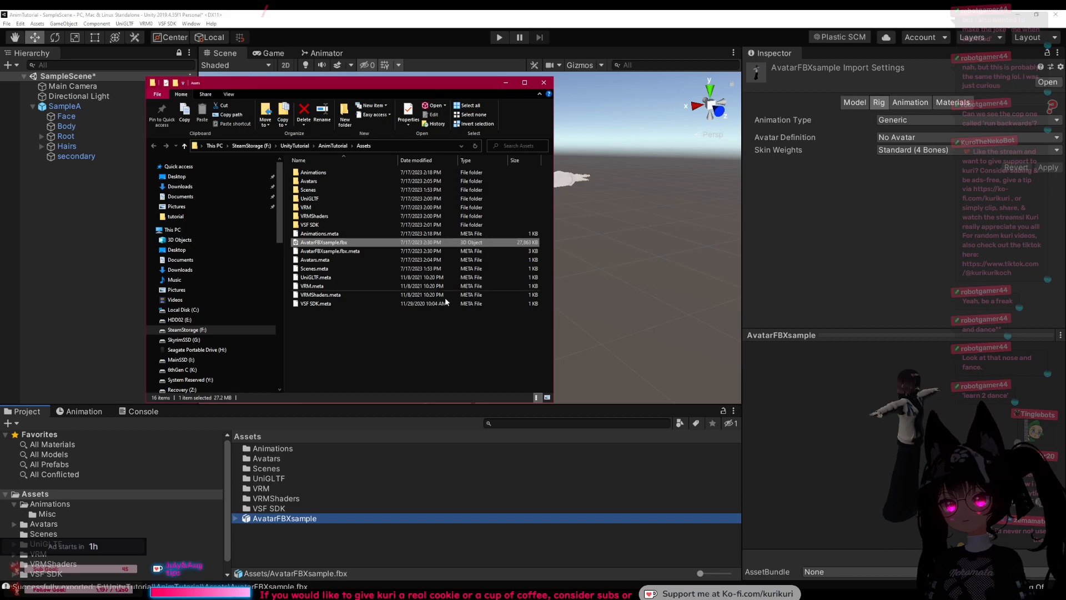
left_click(424, 291)
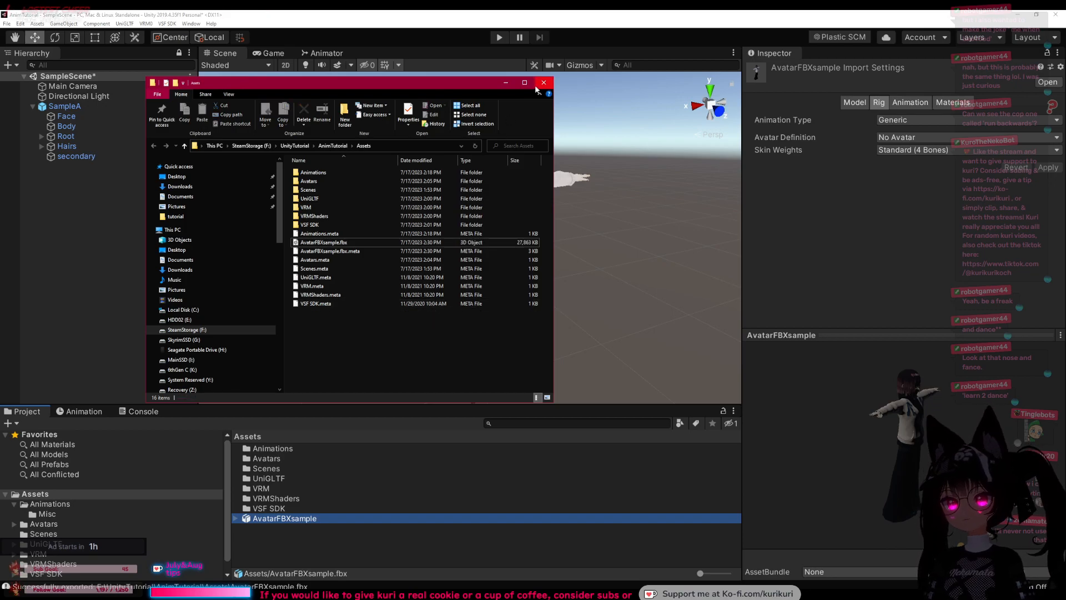
left_click_drag(428, 84, 574, 88)
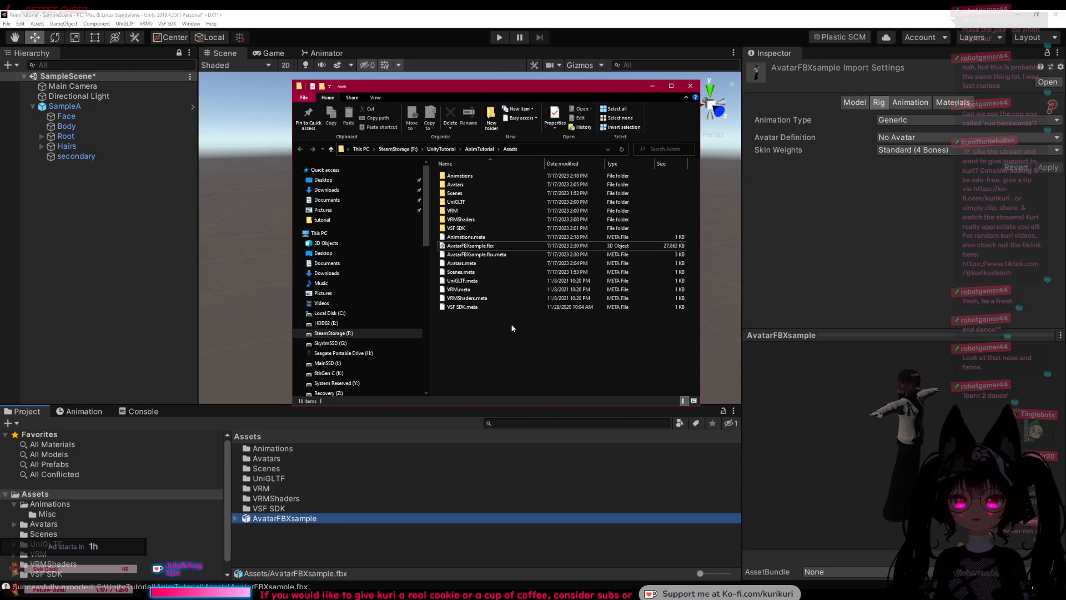
left_click(590, 468)
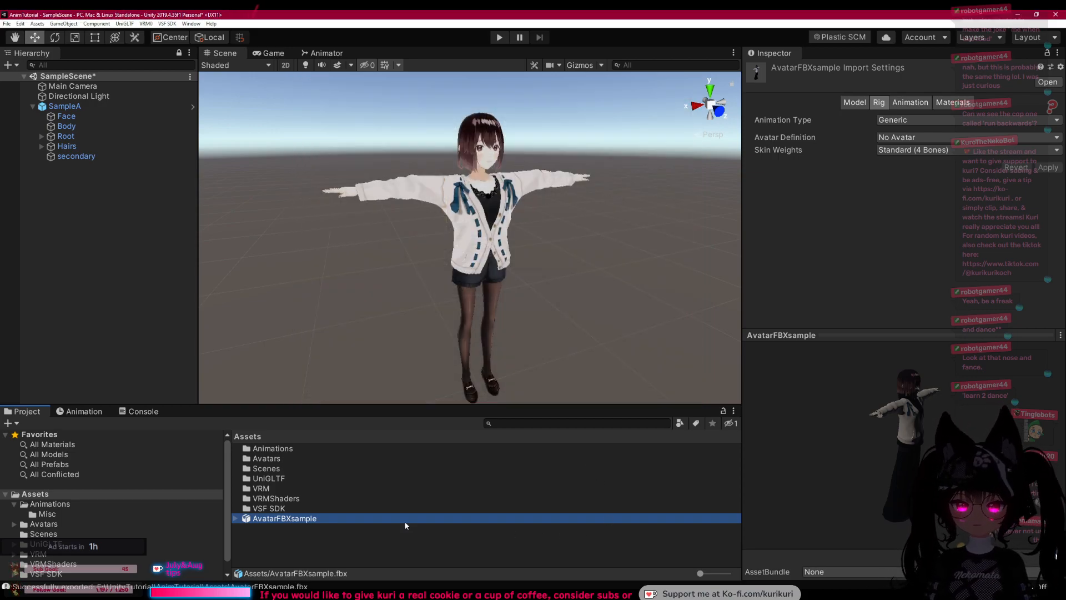
right_click(259, 538)
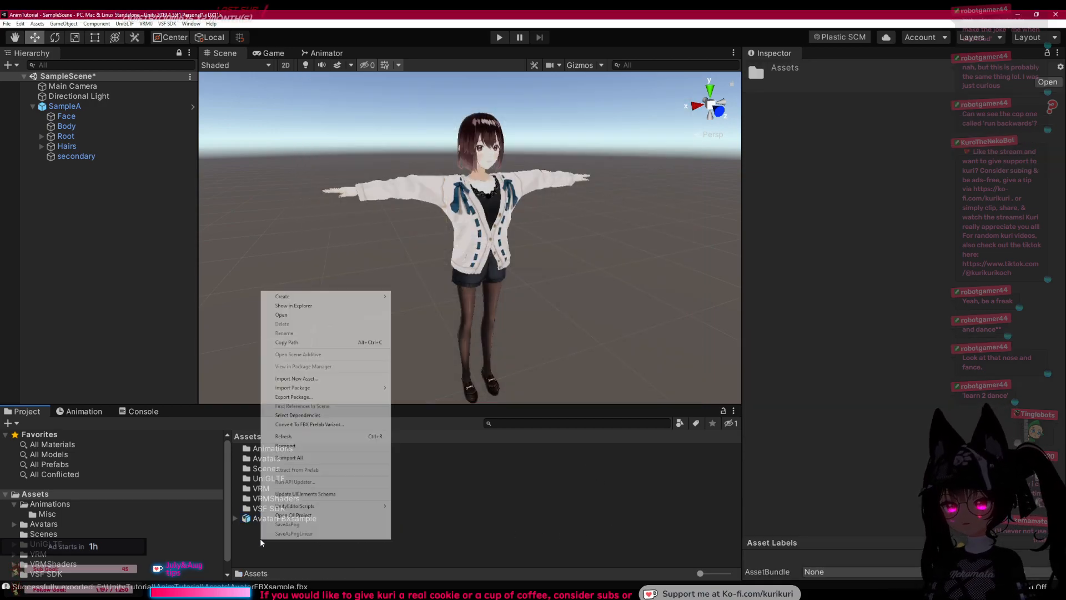
mouse_move(307, 300)
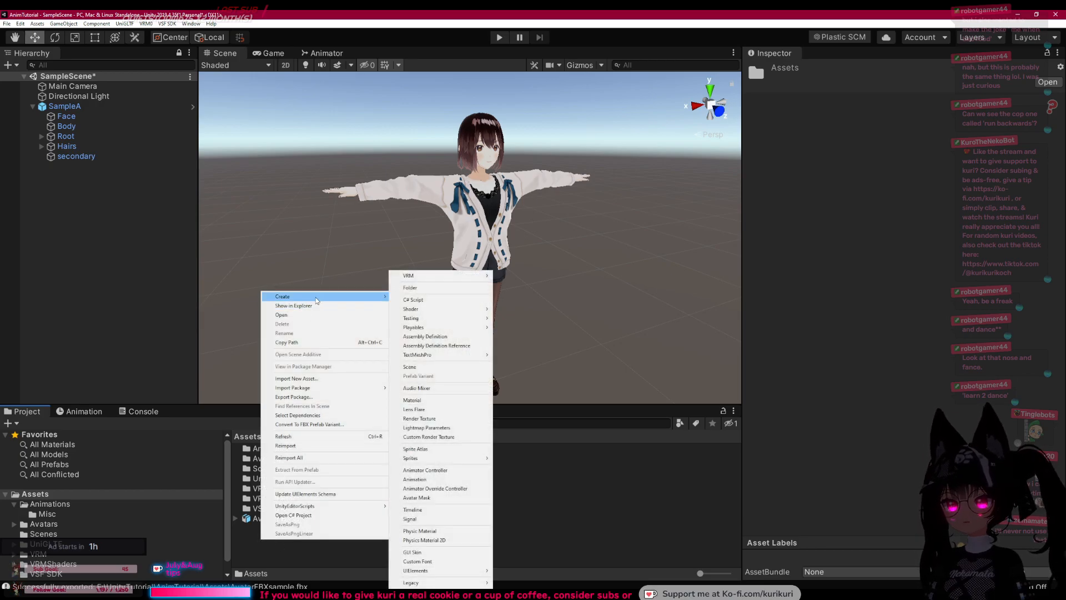
left_click(566, 516)
Step: Open the Animations folder in the project's assets
left_click(276, 450)
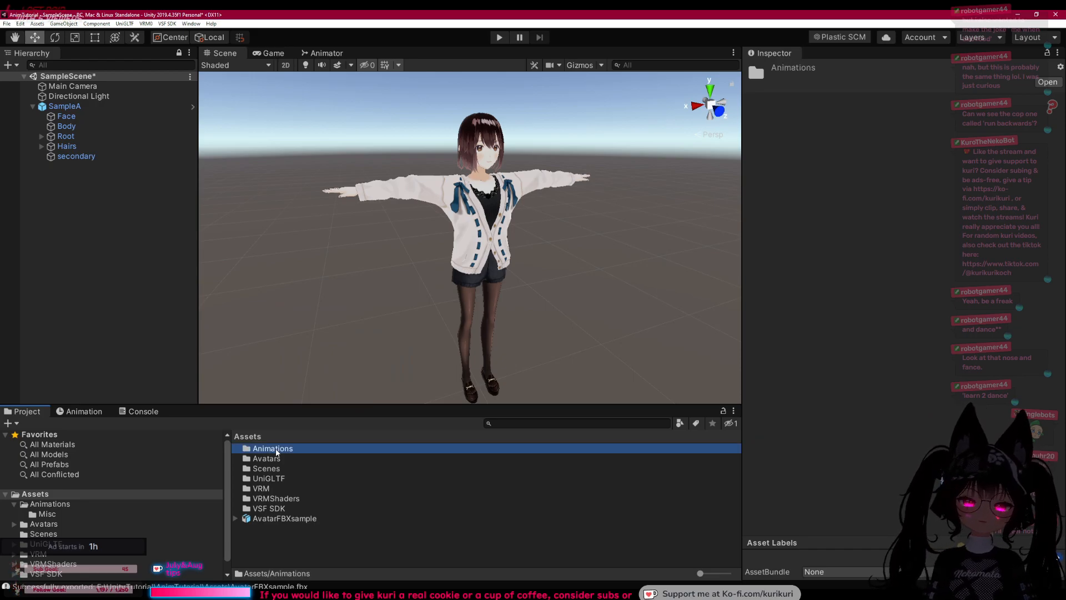
double_click(277, 450)
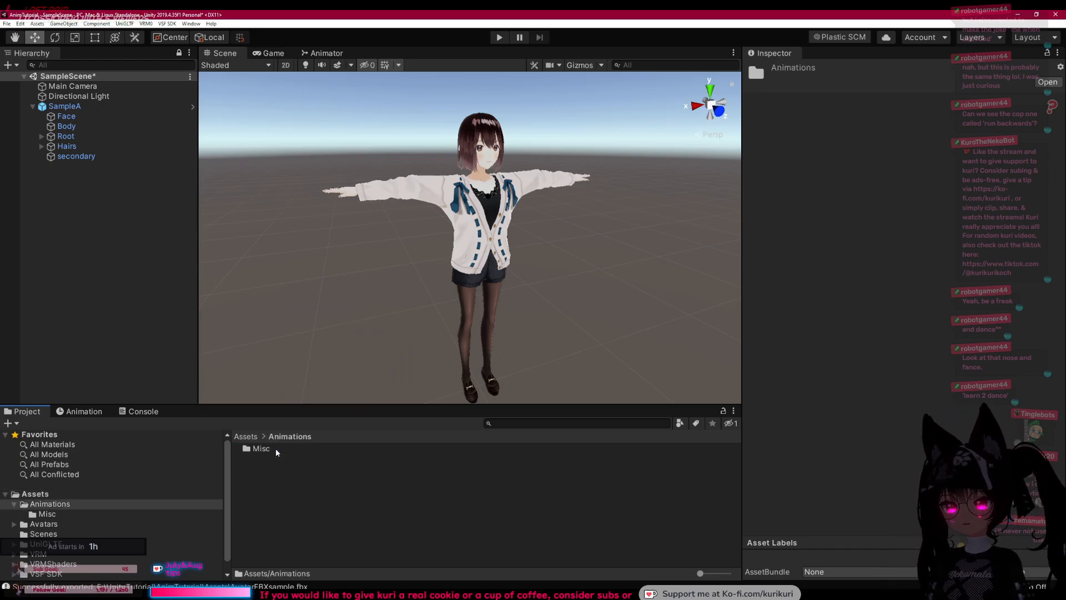
left_click(272, 486)
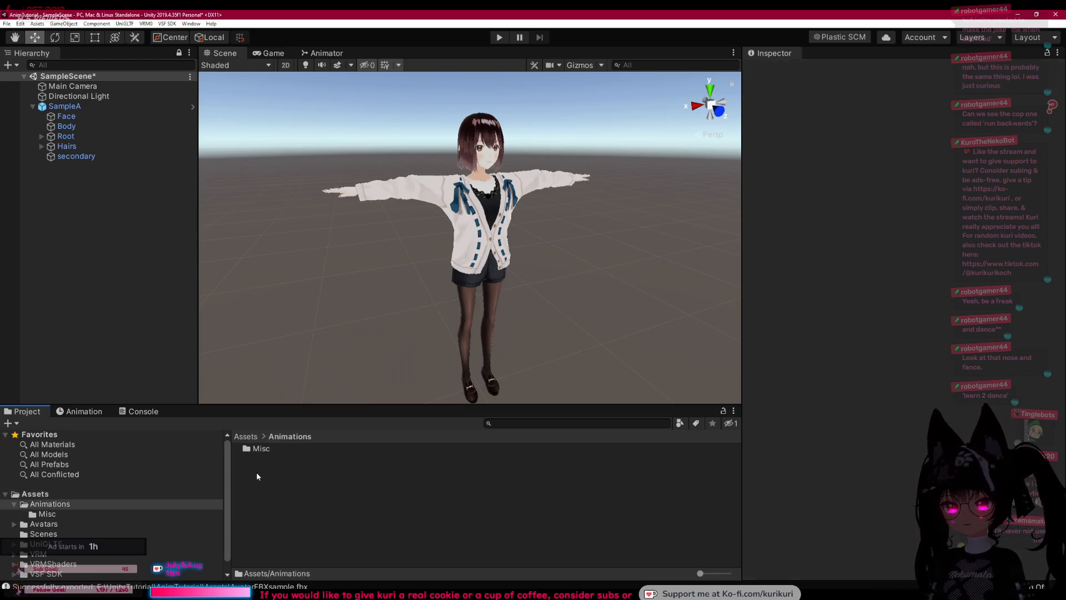
Step: Import Hurricane Kick.fbx from the tutorial folder in File Explorer into Unity's Animations folder
key("alt+Tab")
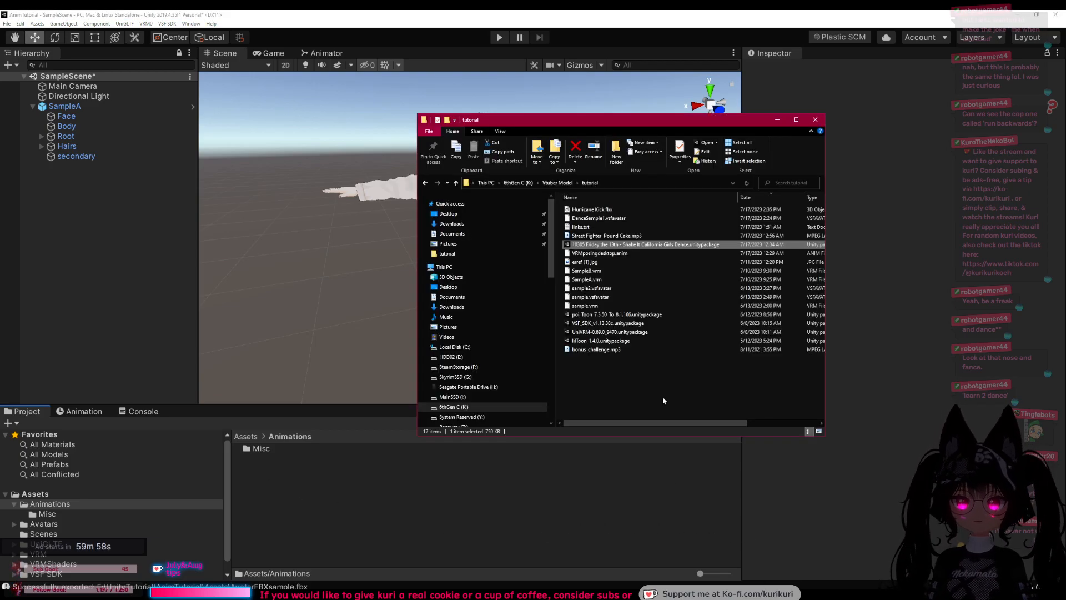
left_click(645, 383)
left_click(584, 211)
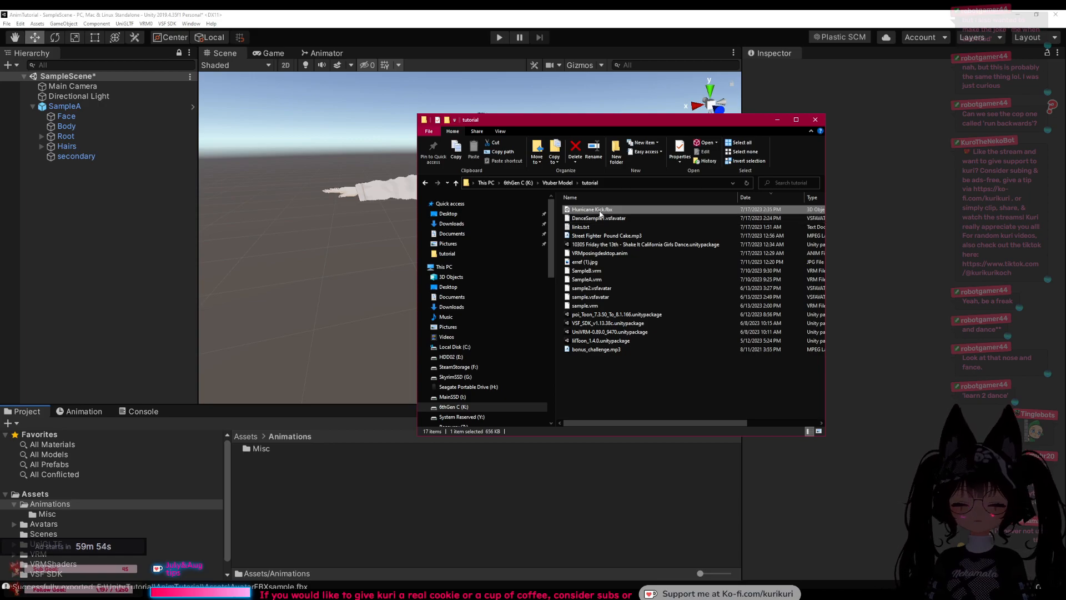
left_click_drag(600, 214, 370, 486)
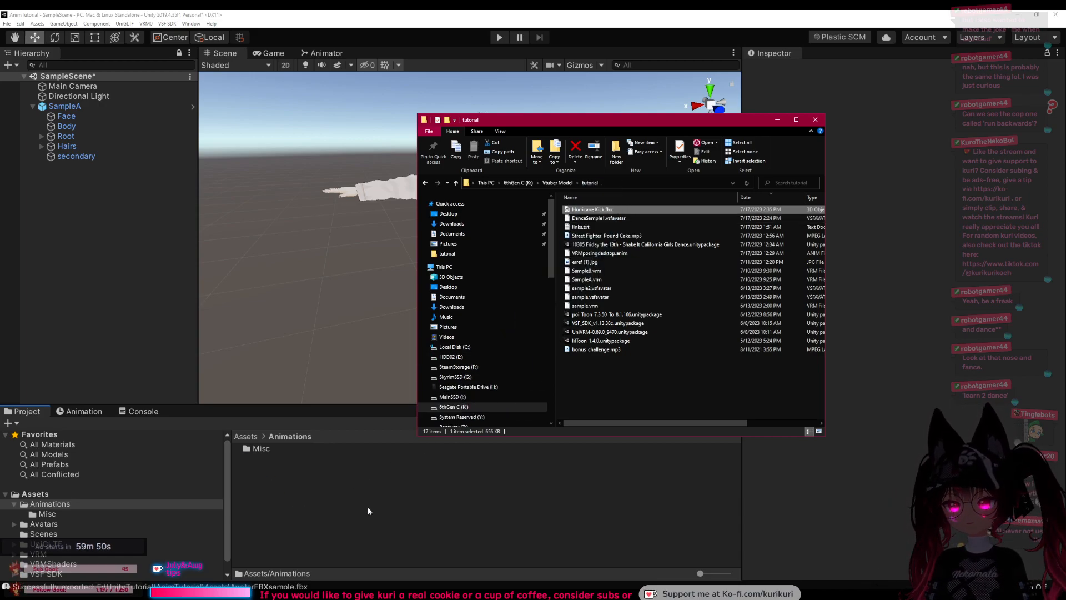
left_click(442, 510)
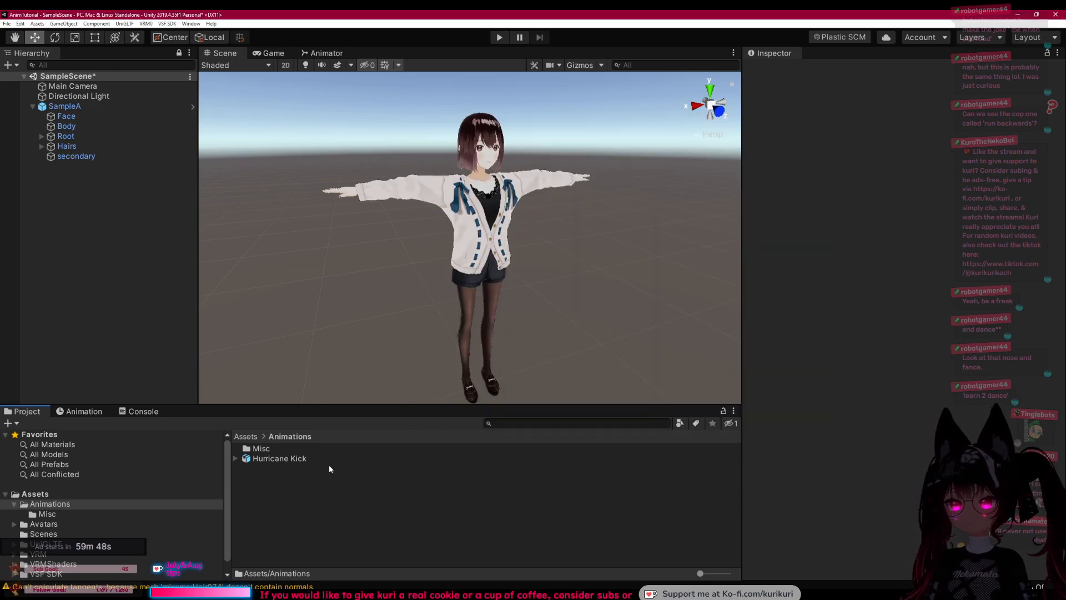
Step: Set the Hurricane Kick rig's Animation Type to Humanoid and apply the import settings
left_click(280, 459)
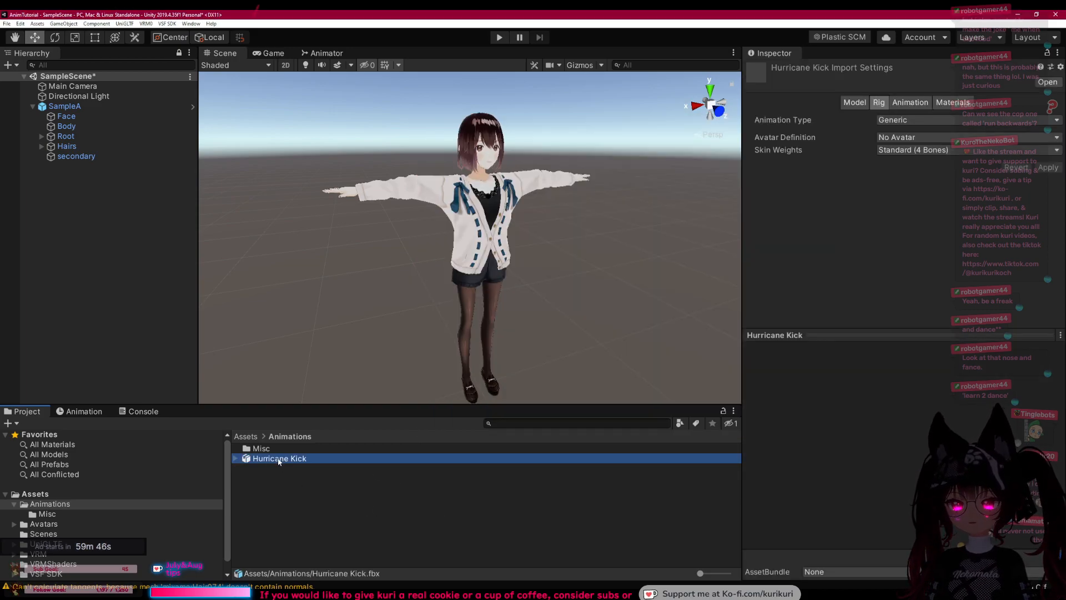
left_click(235, 459)
left_click(235, 458)
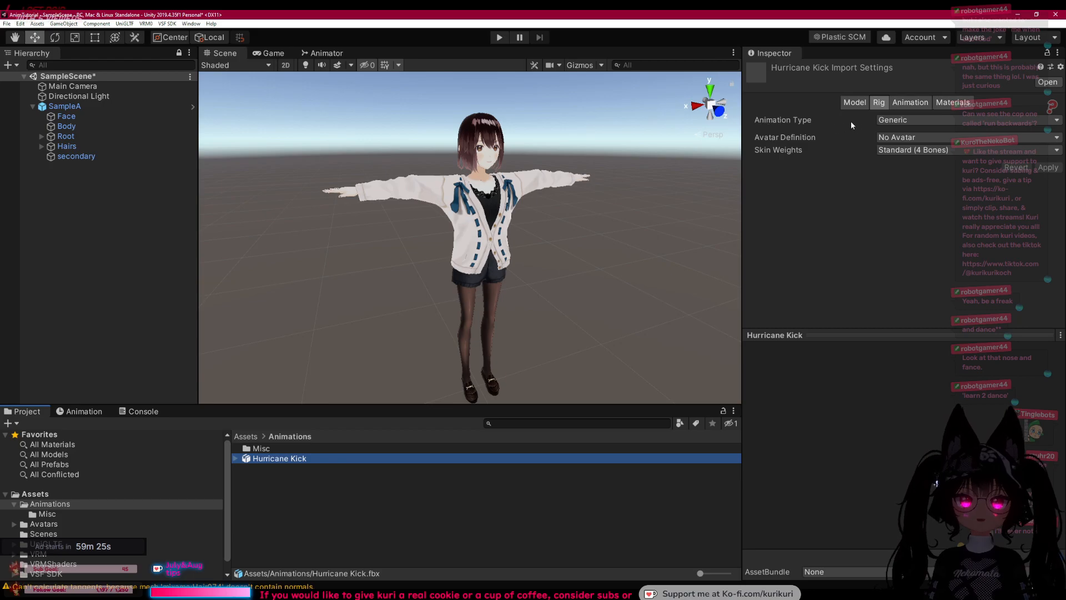
left_click(892, 120)
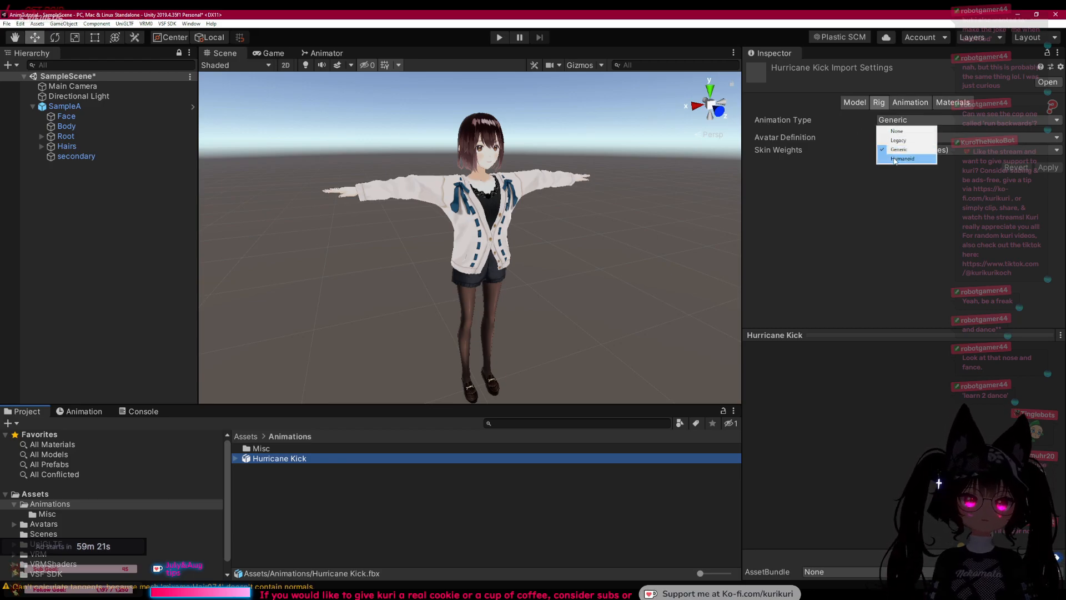
left_click(895, 159)
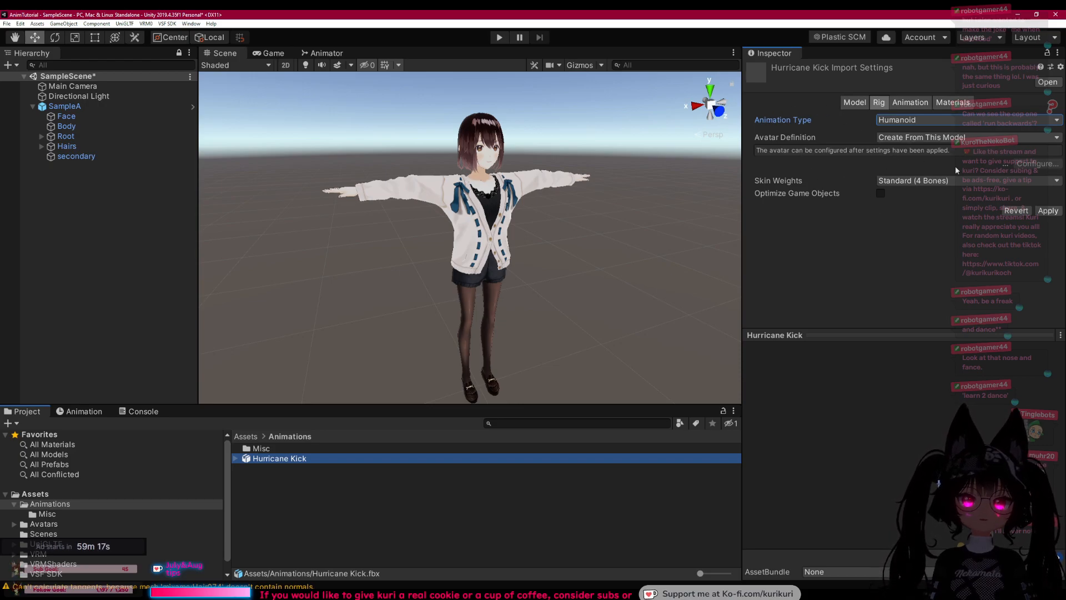
left_click(1048, 211)
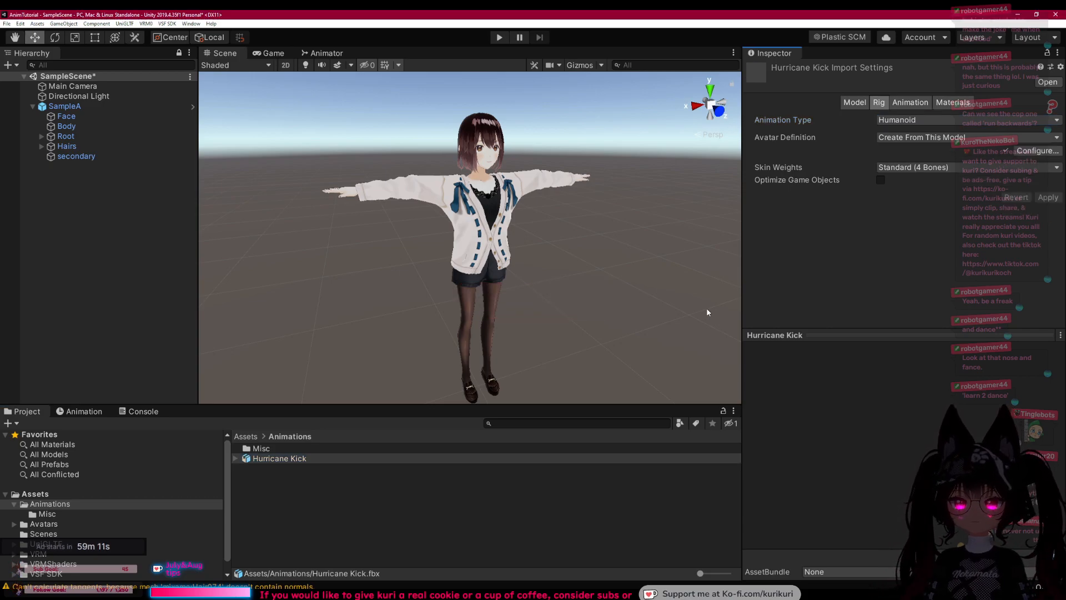
Step: Expand the Hurricane Kick asset and examine its contents as large thumbnails and as a list
left_click(263, 458)
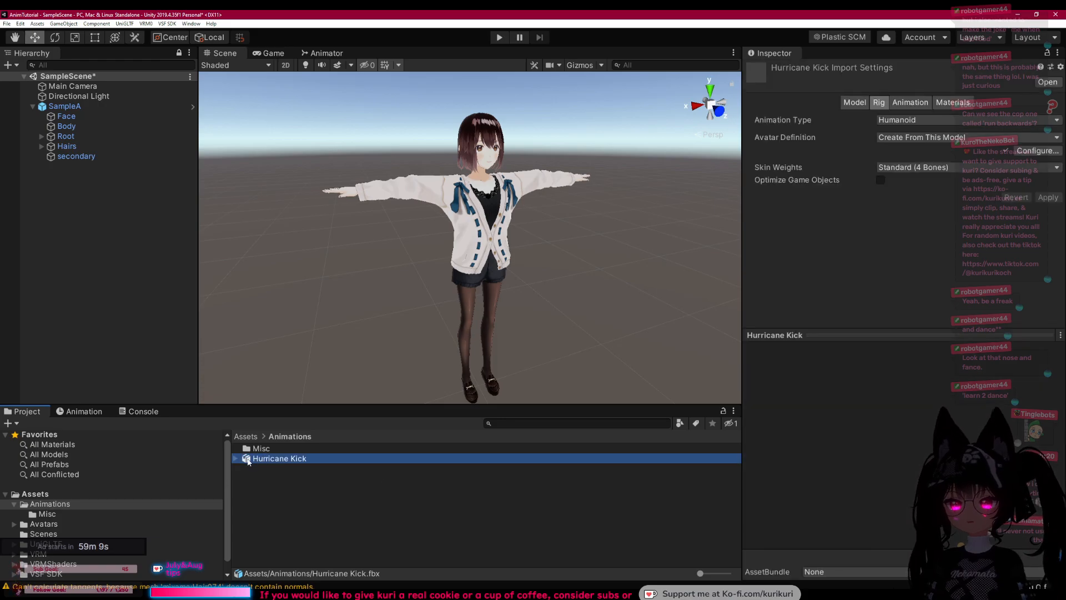
left_click(236, 459)
left_click_drag(699, 574, 727, 573)
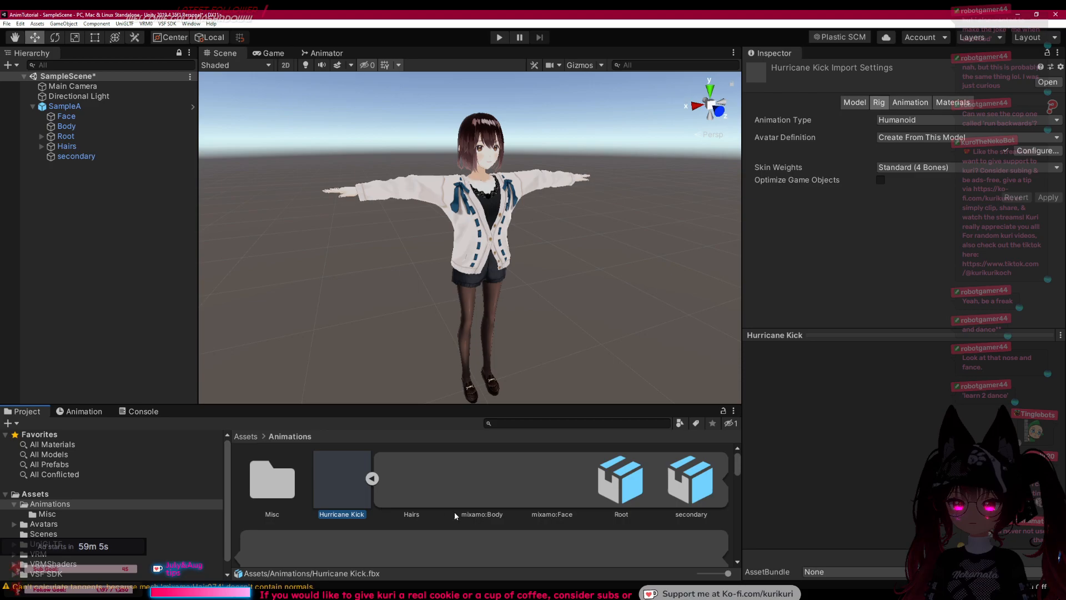
scroll(453, 511, "down", 6)
scroll(494, 503, "up", 6)
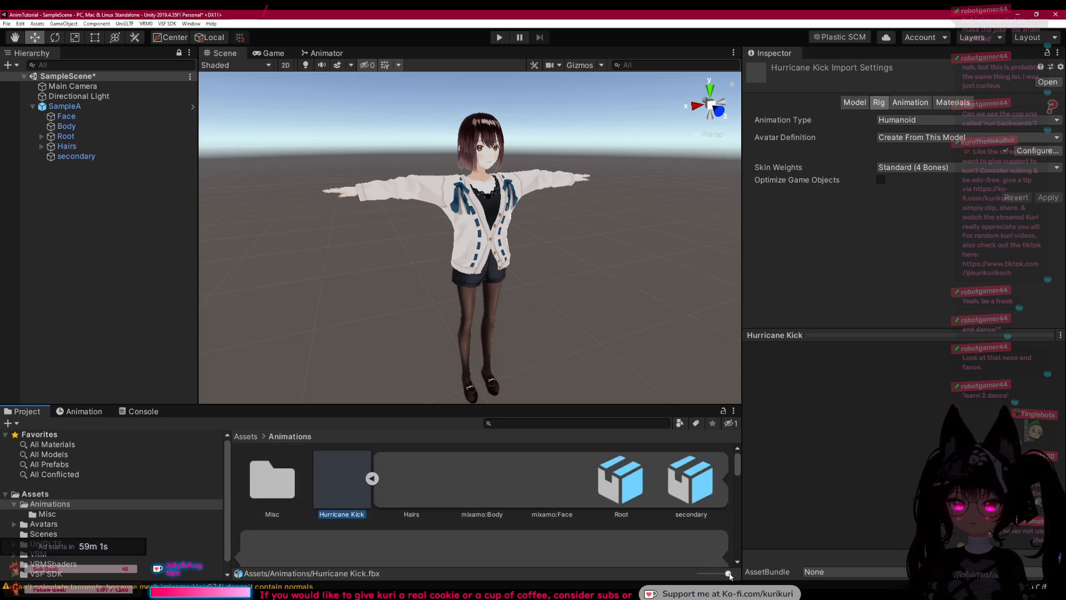
left_click_drag(729, 574, 700, 574)
scroll(286, 468, "down", 2)
scroll(272, 466, "up", 2)
Step: Try to place the Hurricane Kick model in the scene hierarchy
left_click_drag(267, 464, 93, 313)
key("ctrl+z")
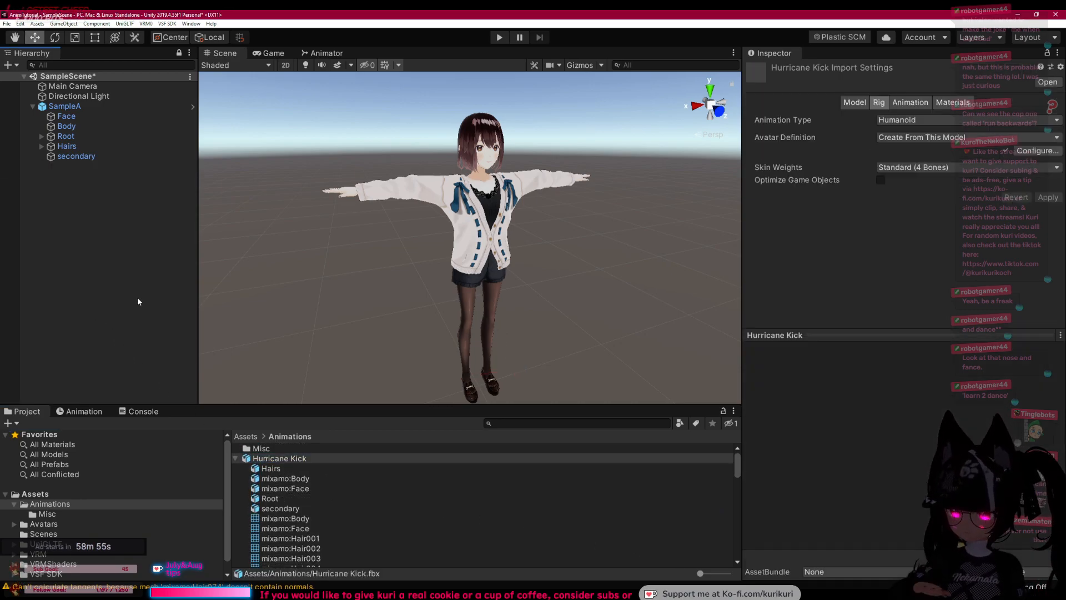
scroll(294, 488, "down", 2)
scroll(298, 470, "up", 2)
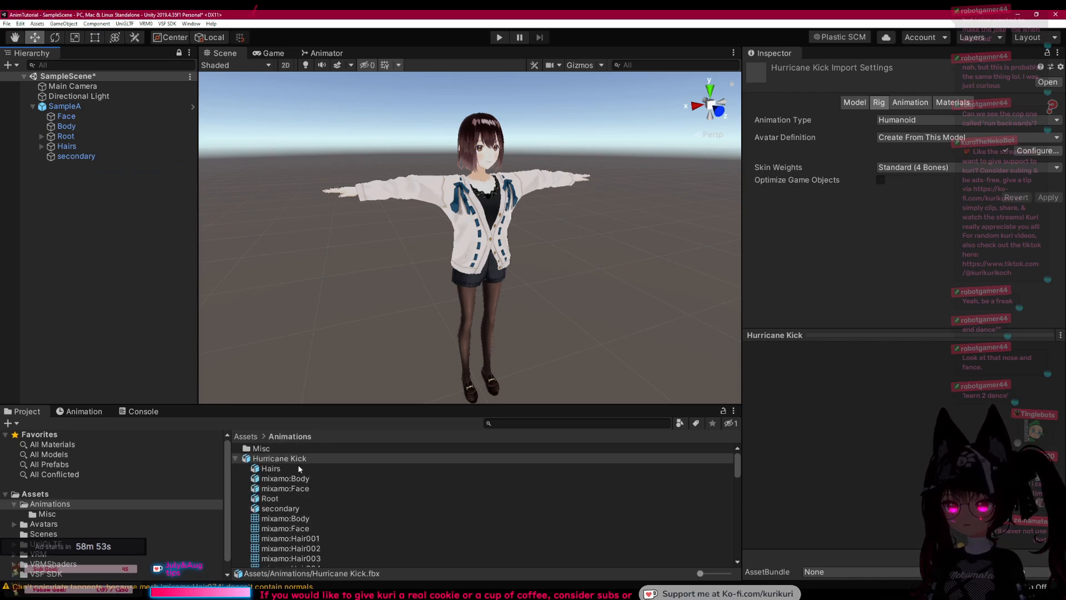
Step: Find the mixamo.com animation clip among Hurricane Kick's contents, select it, and examine its icon at large thumbnail size
left_click(261, 469)
left_click(291, 508)
scroll(303, 495, "down", 4)
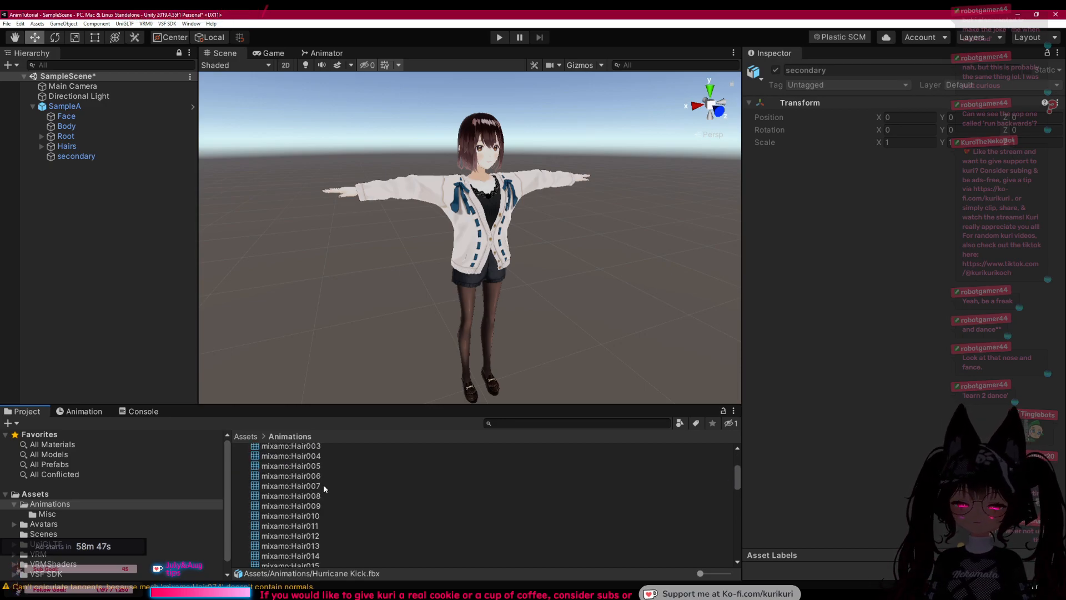
scroll(290, 474, "down", 8)
scroll(287, 469, "down", 13)
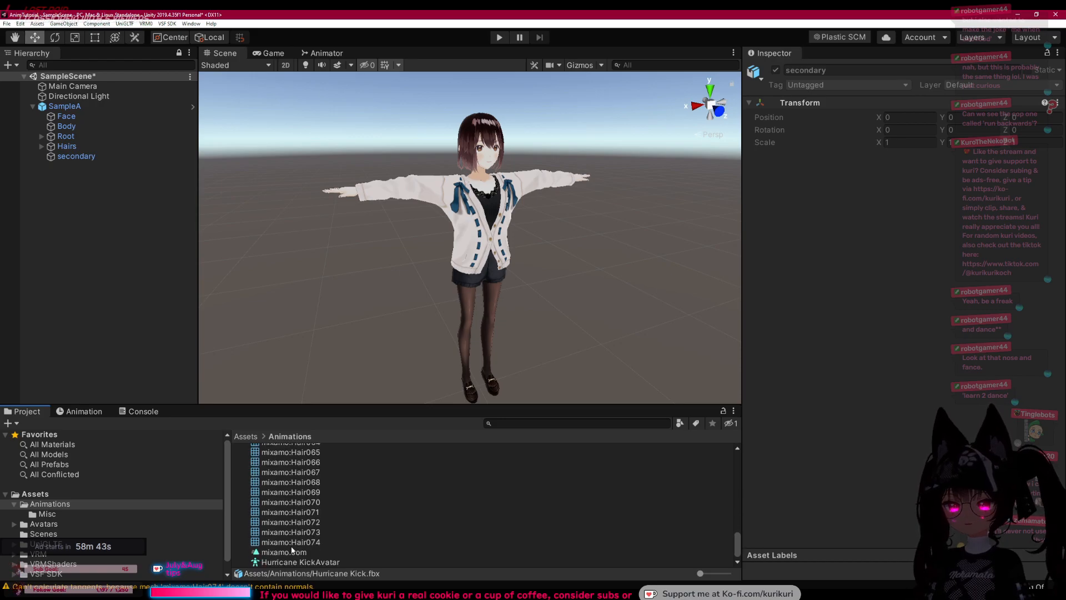
left_click(272, 552)
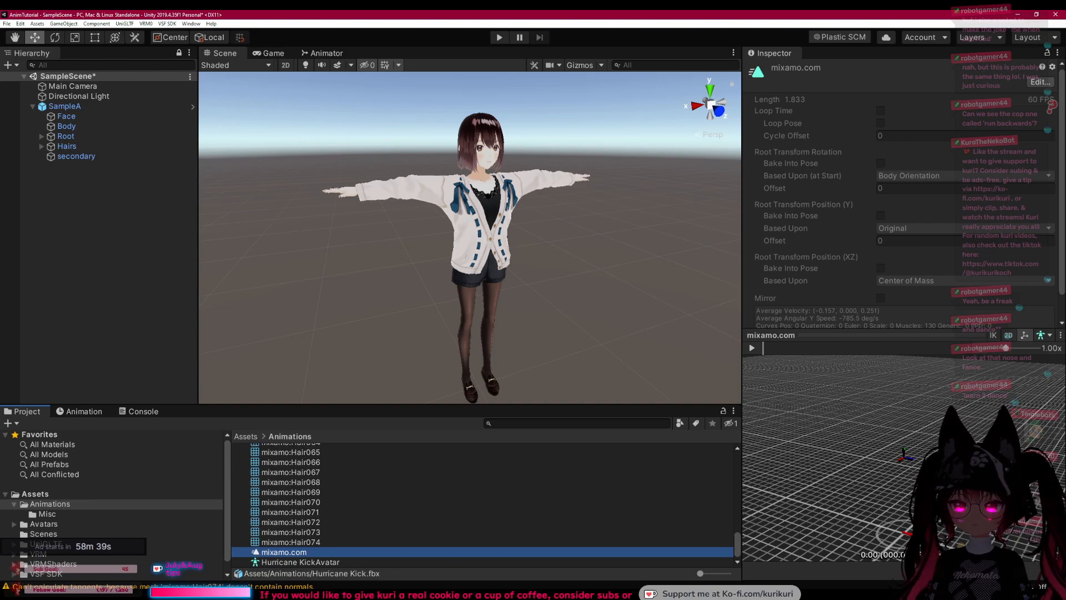
left_click_drag(700, 574, 731, 574)
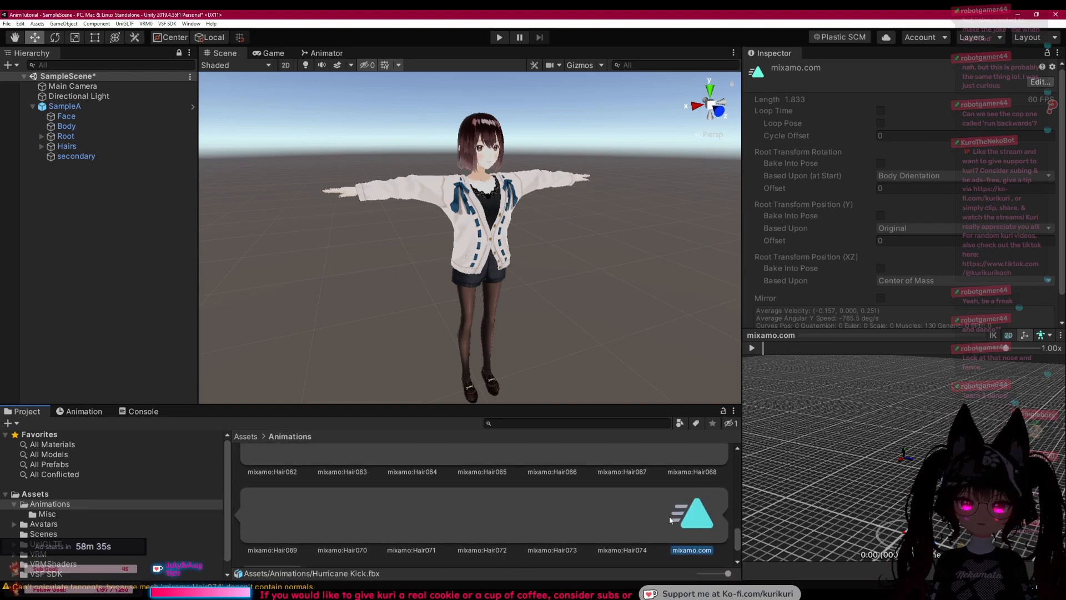
left_click_drag(728, 574, 686, 579)
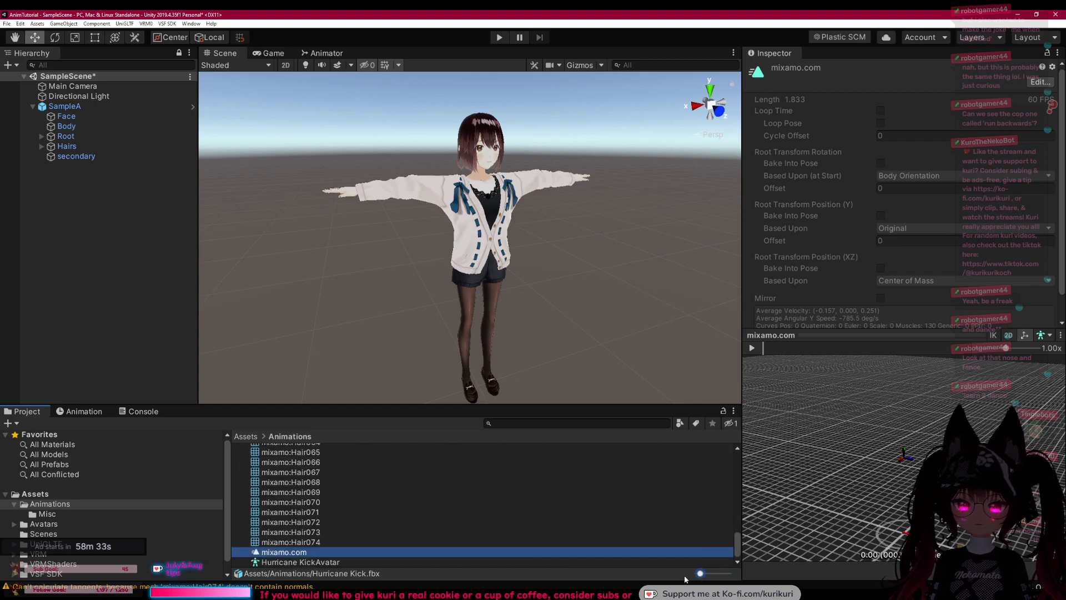
Step: Duplicate the mixamo.com animation clip out of the Hurricane Kick asset and collapse that asset's contents
left_click(290, 562)
left_click(289, 553)
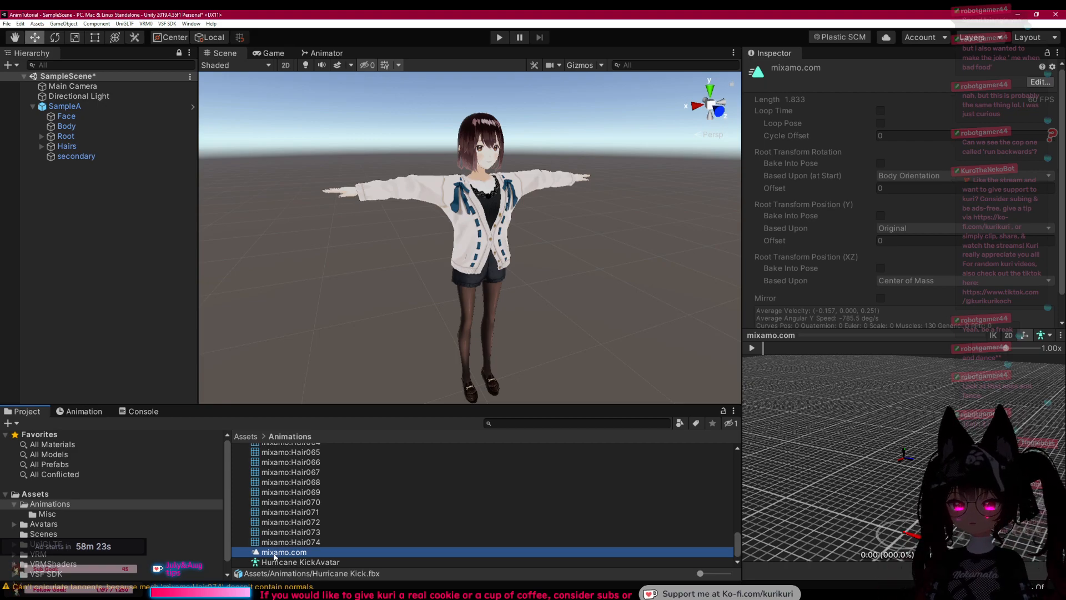
key("ctrl+d")
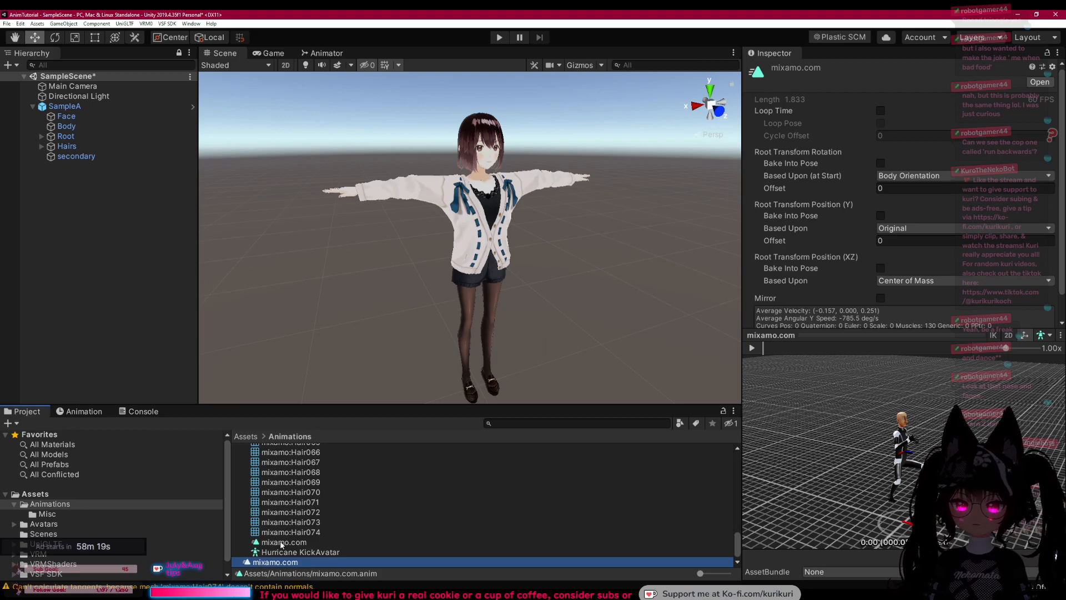
scroll(300, 517, "up", 15)
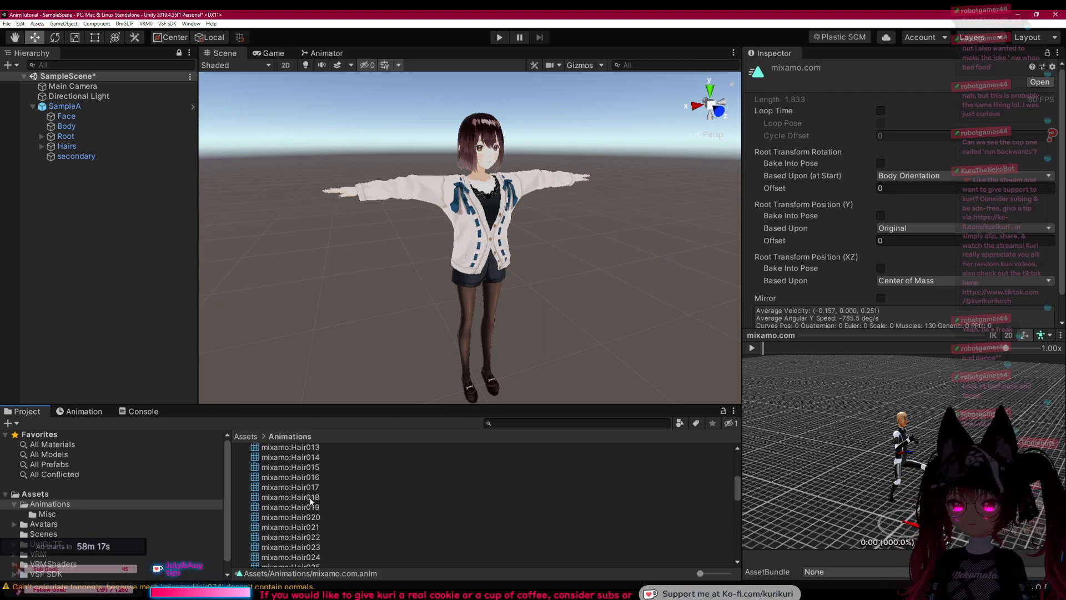
left_click(236, 459)
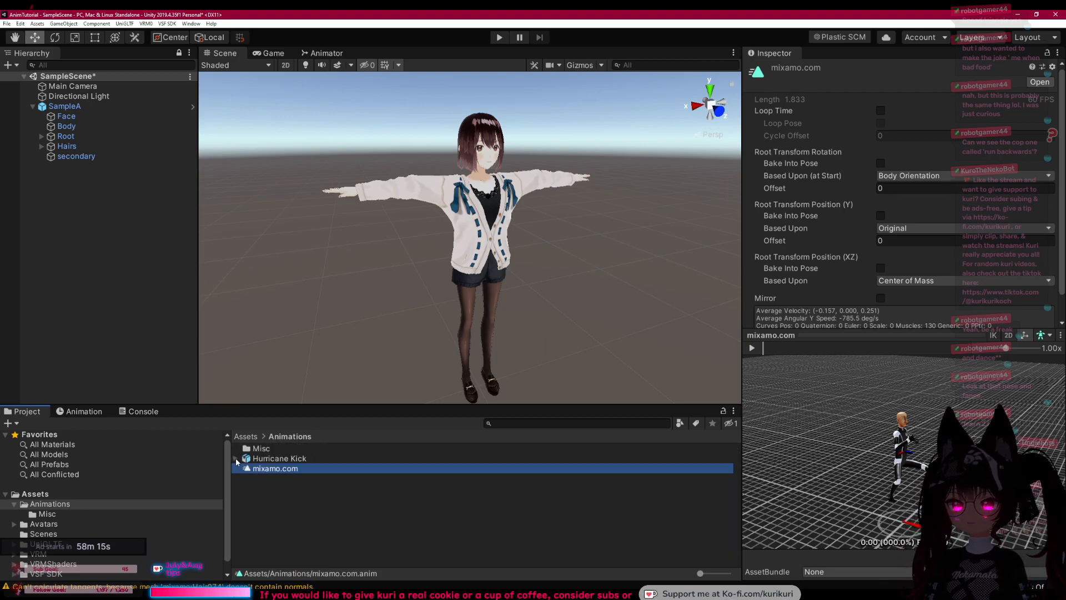
Step: Delete the Hurricane Kick FBX model from the Animations folder, keeping the standalone clip
left_click(266, 460)
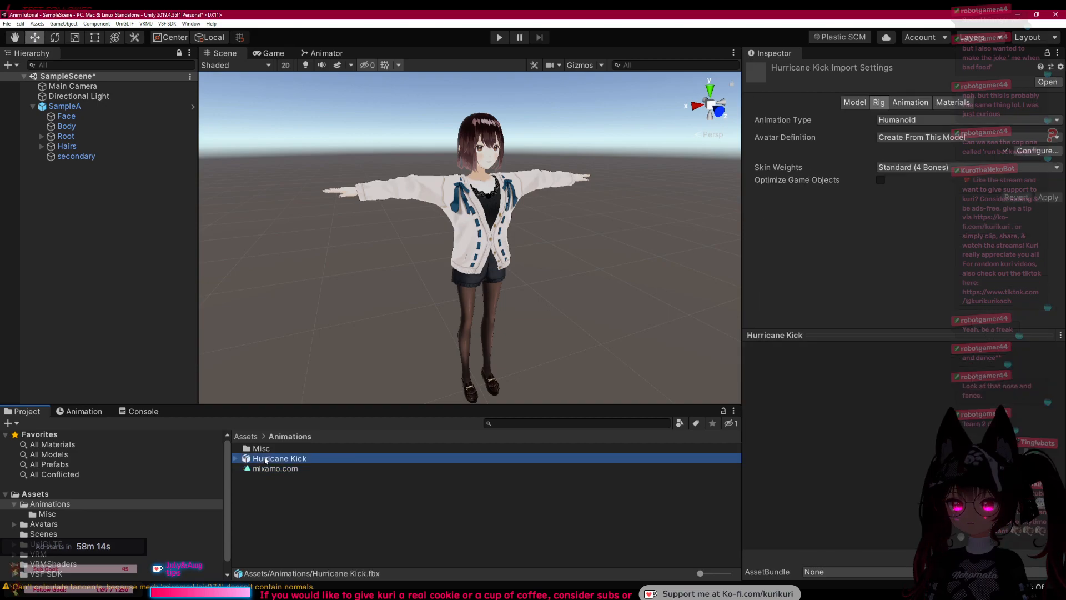
right_click(294, 462)
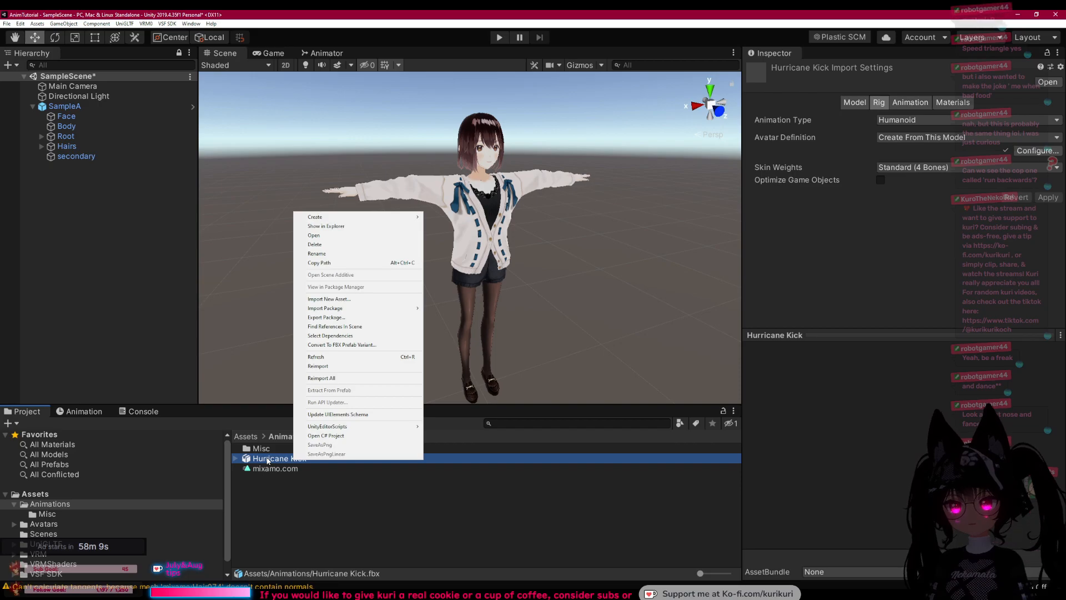
left_click(316, 244)
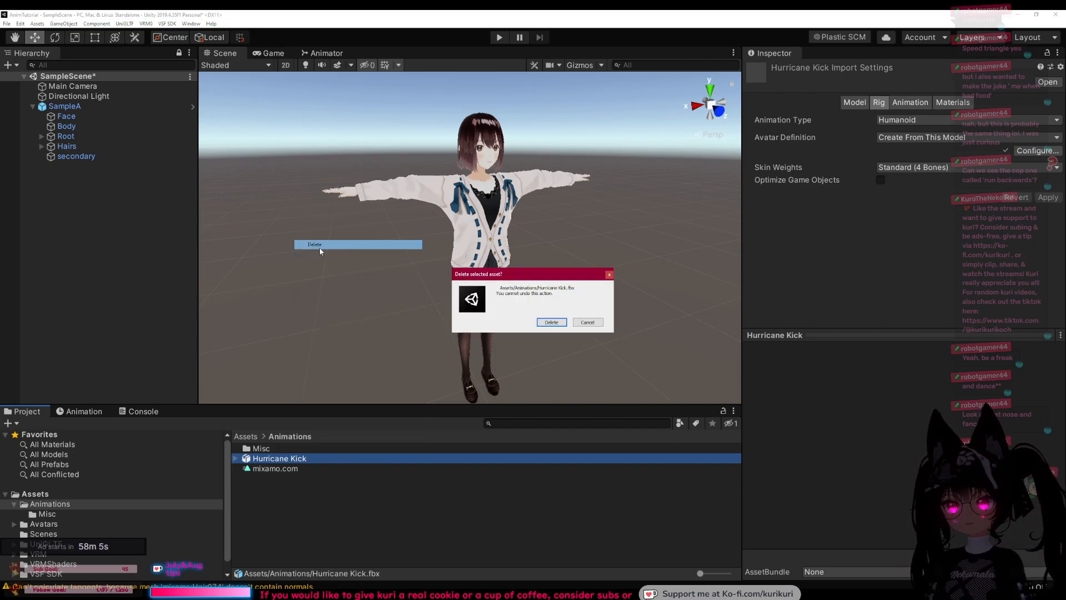
left_click(564, 323)
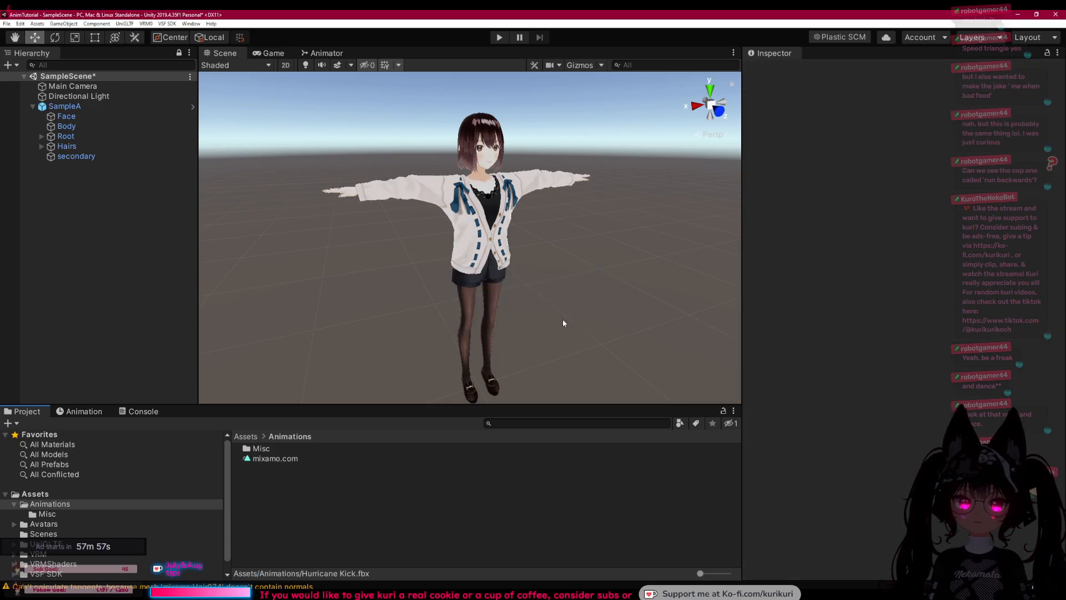
Step: Rename the duplicated mixamo.com clip as hurricanekick
left_click(272, 459)
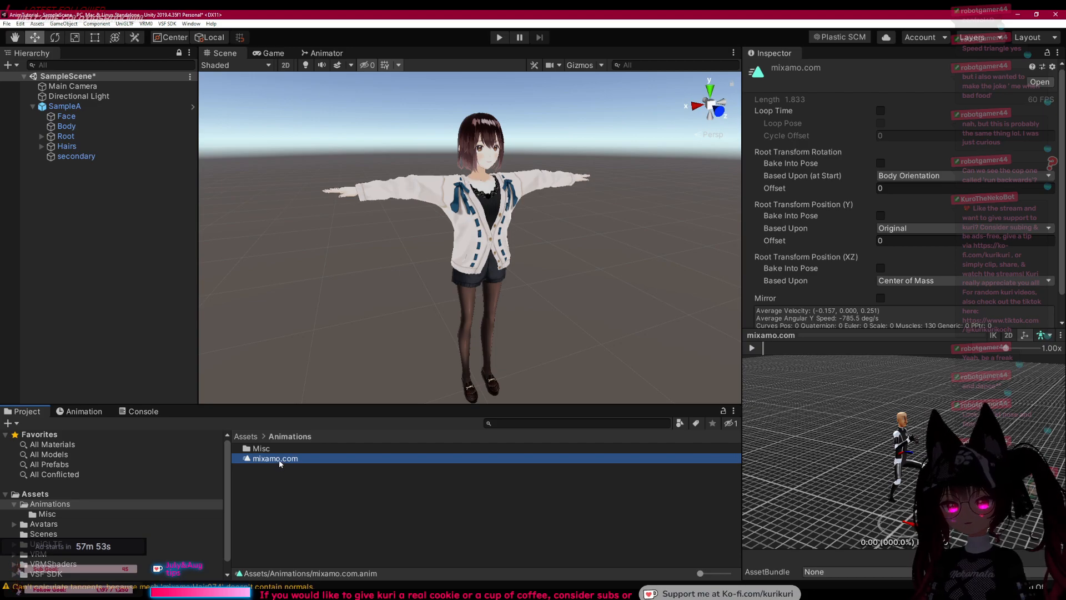
right_click(278, 462)
left_click(320, 256)
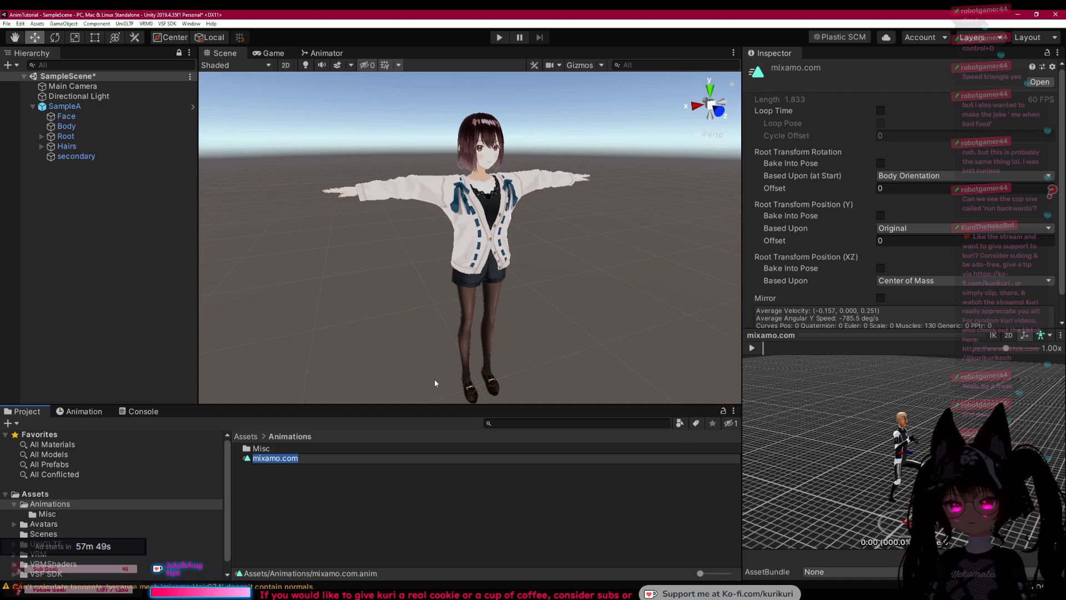
type("hurricanekick")
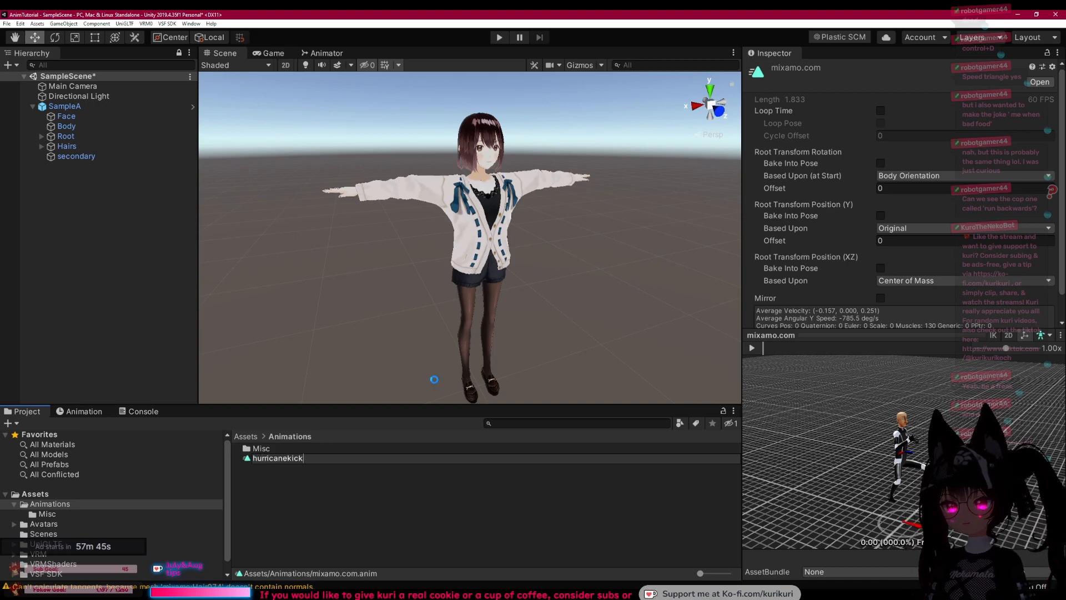
key("Return")
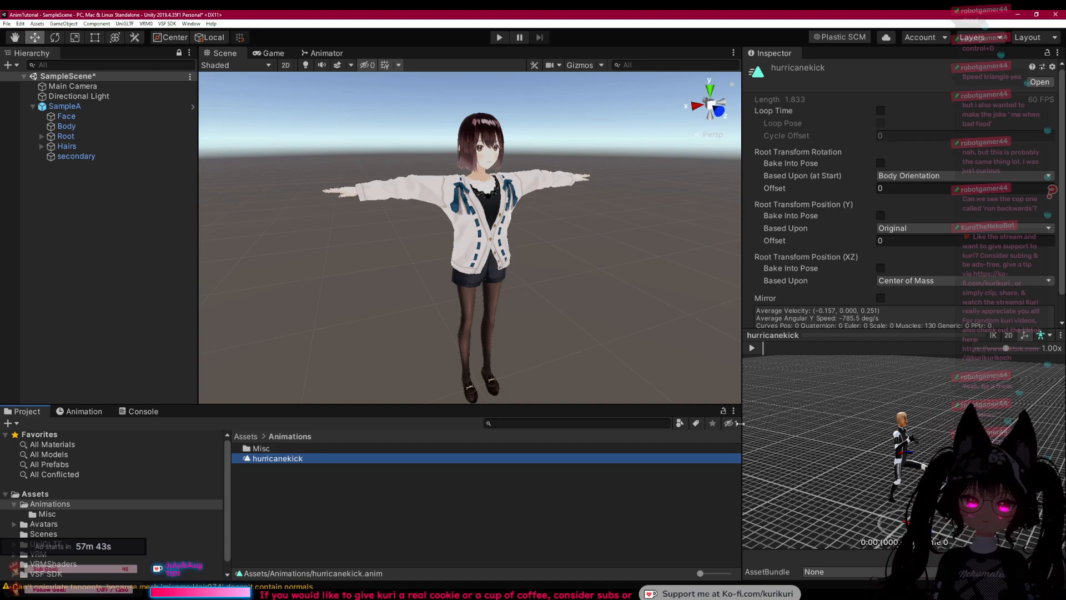
Step: Play the hurricanekick clip in an enlarged animation preview, pause it, and deselect the clip
left_click_drag(739, 425, 523, 423)
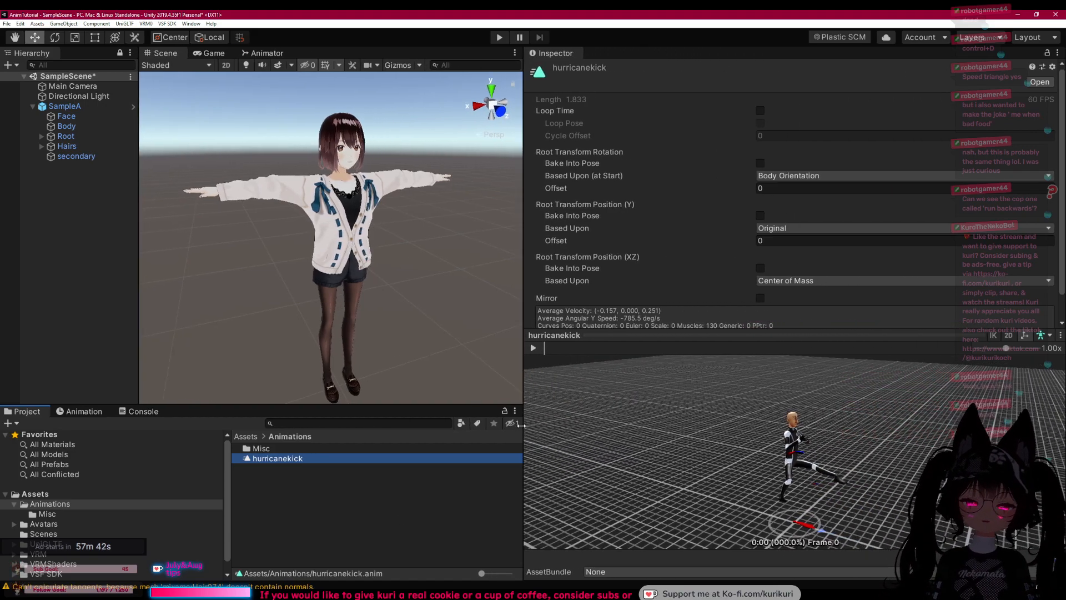
left_click(533, 349)
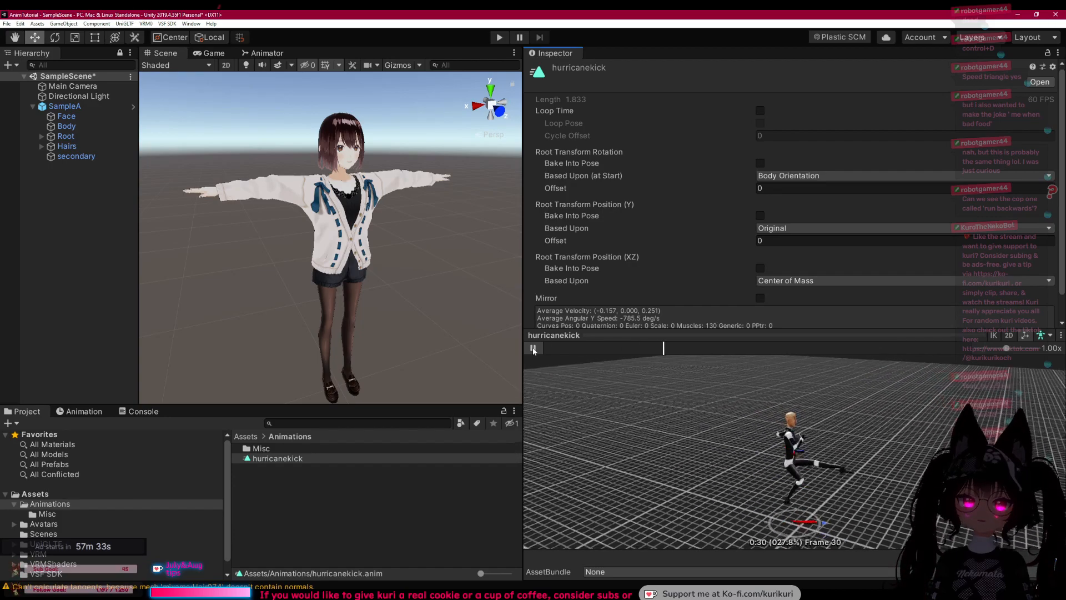
left_click(533, 349)
left_click_drag(523, 360, 618, 359)
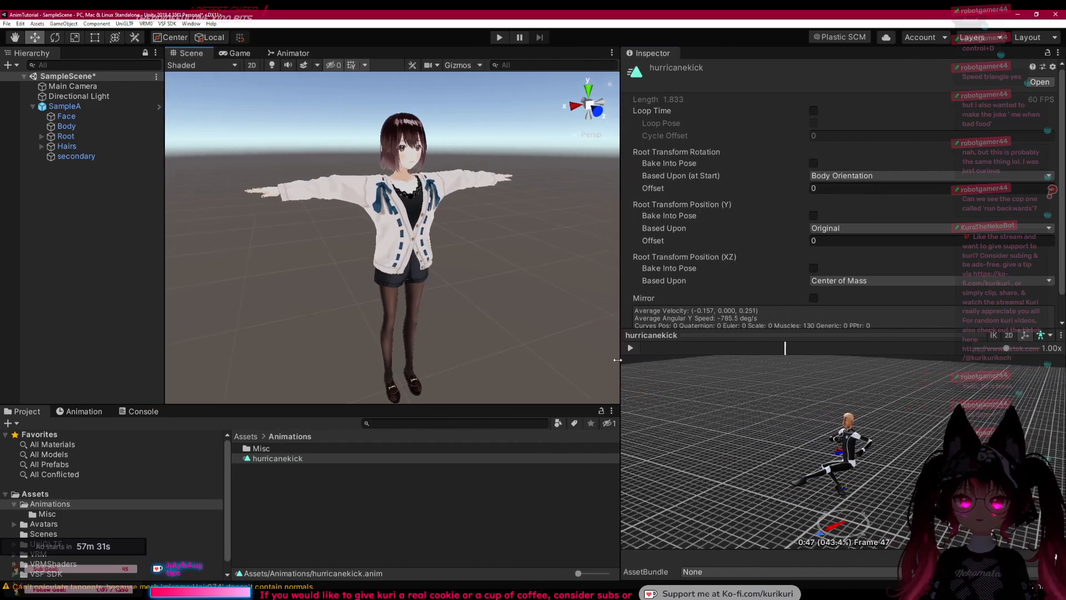
left_click(502, 511)
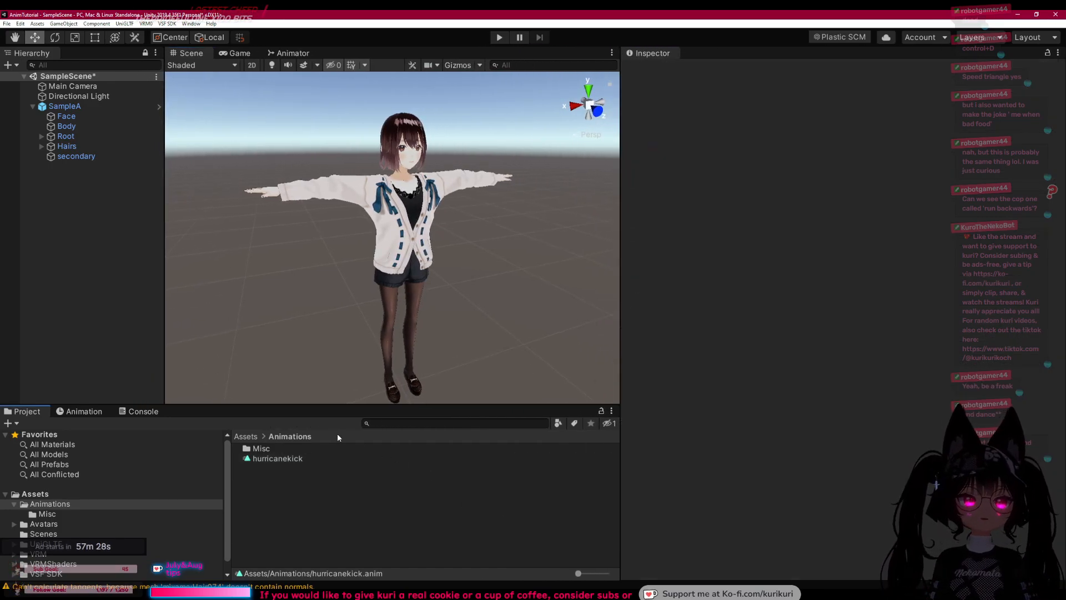
Step: Create a new BlendShapeClip named tatsumaki in SampleA's BlendShape avatar, saved in the SampleA.BlendShapes folder
left_click(86, 106)
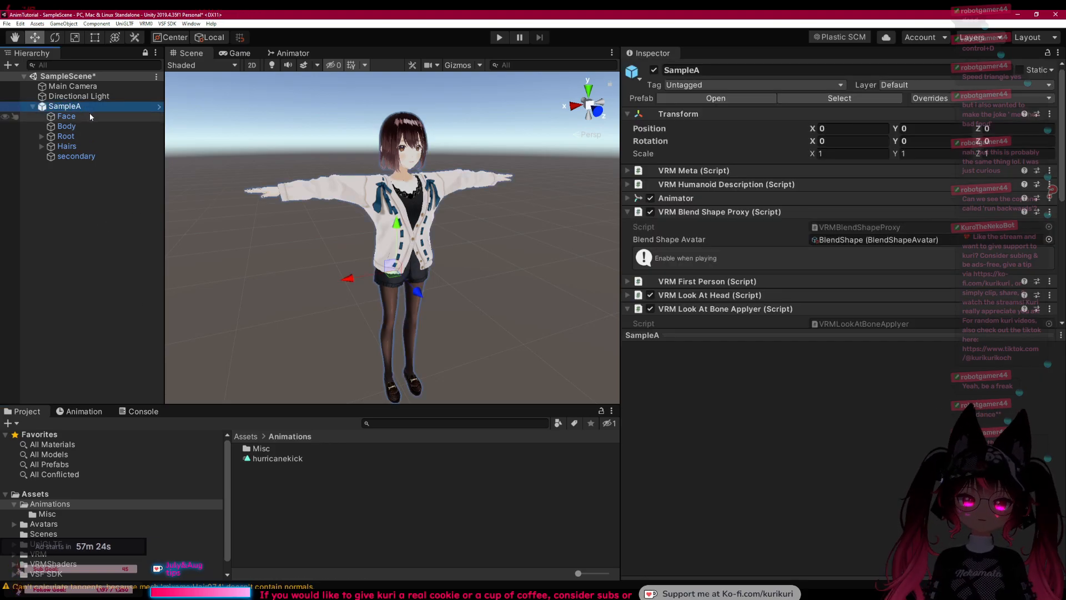
left_click(835, 240)
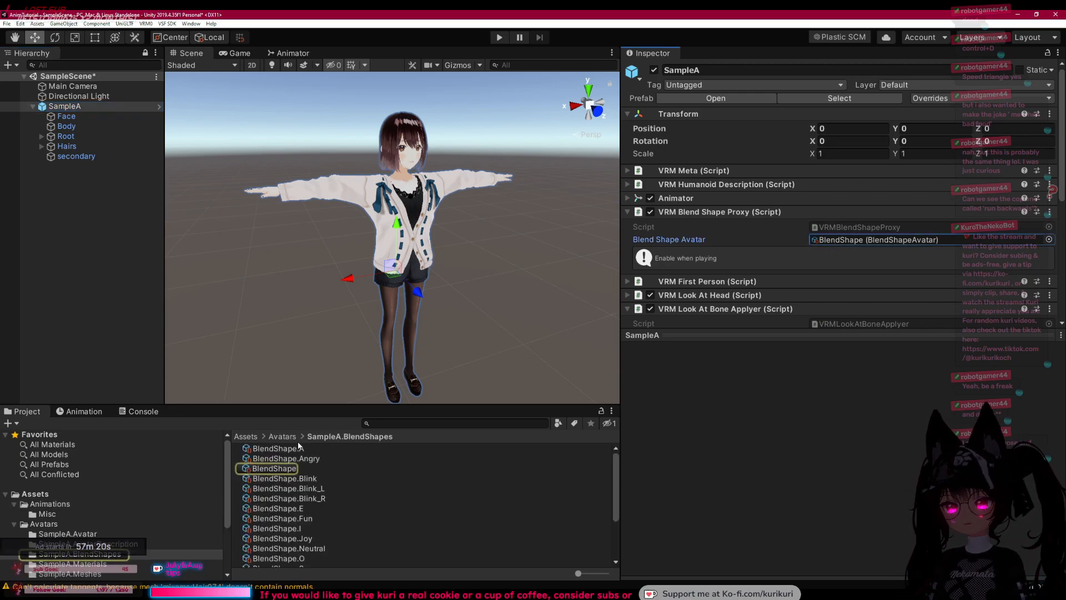
left_click(270, 469)
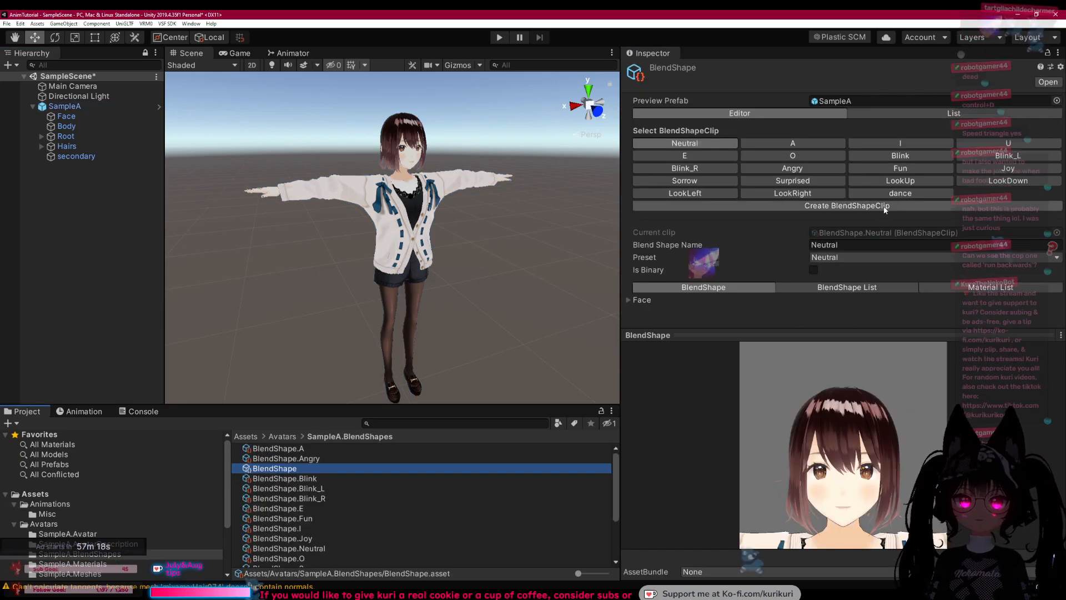
left_click(850, 206)
type("hu")
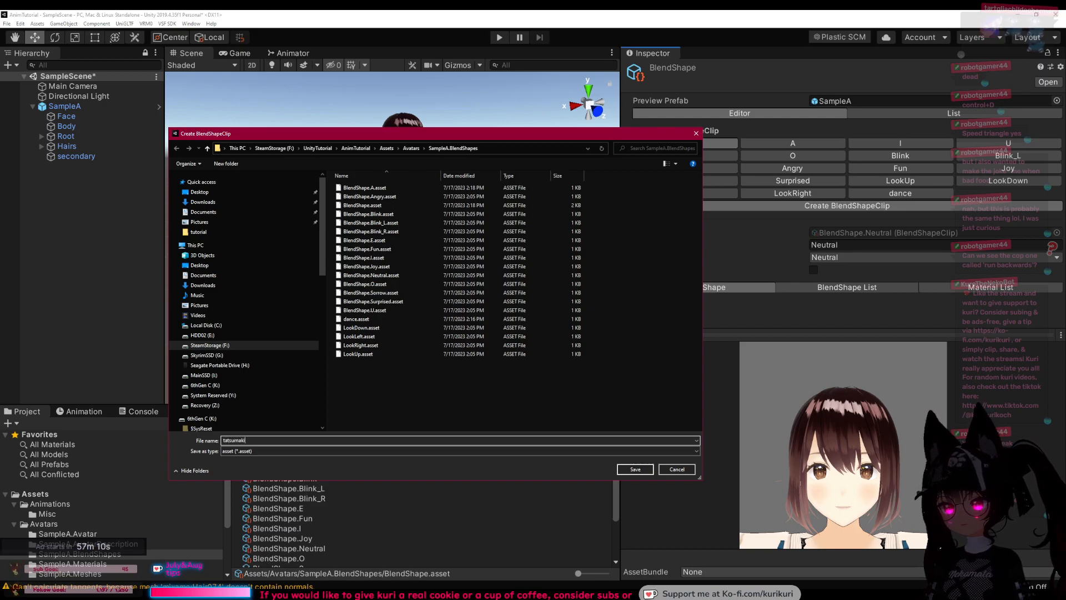
left_click(636, 474)
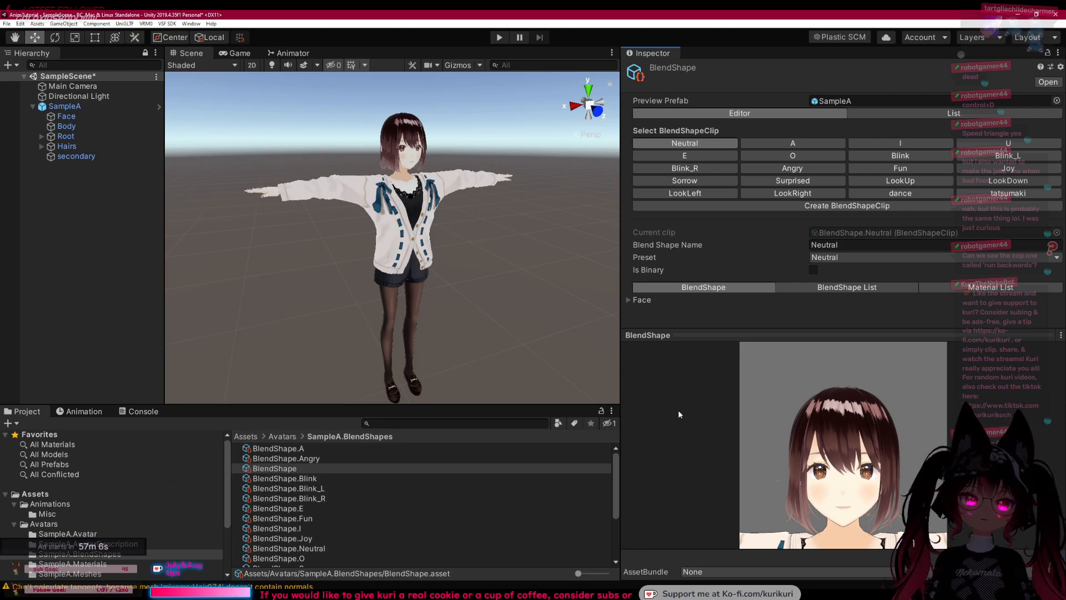
Step: Add a second VSF_Animations entry on SampleA using the tatsumaki blendshape, with IK disabled when active for both entries
left_click(96, 109)
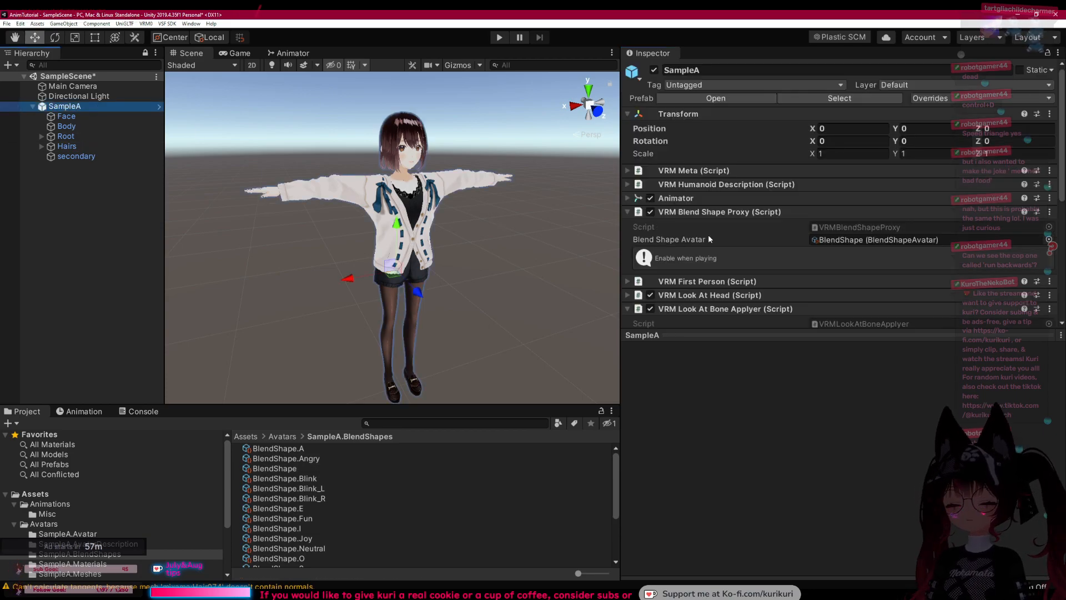
scroll(700, 237, "down", 5)
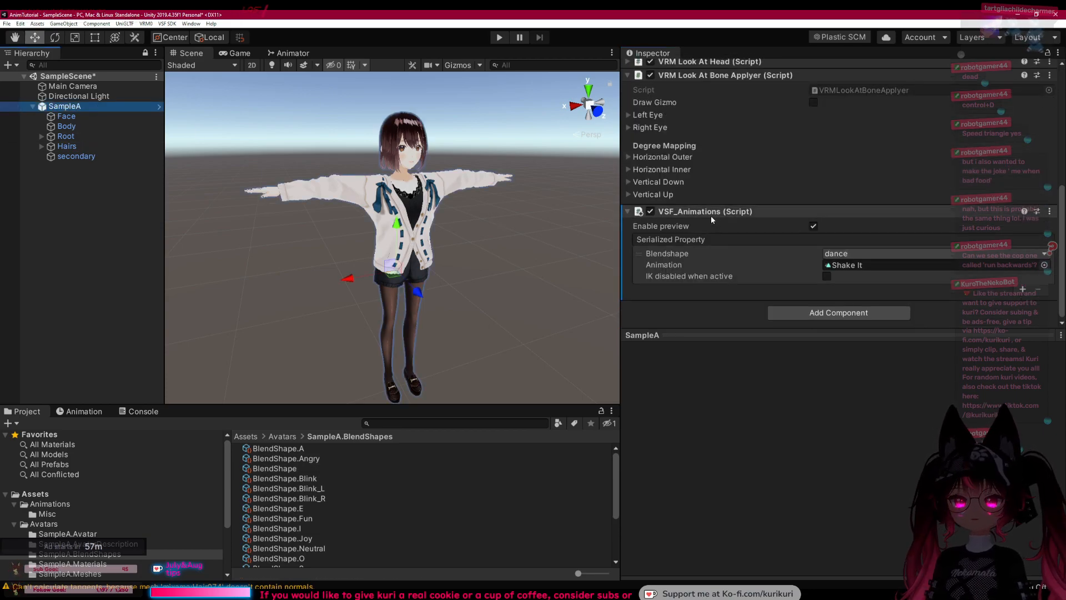
left_click(1022, 289)
left_click(827, 276)
left_click(833, 287)
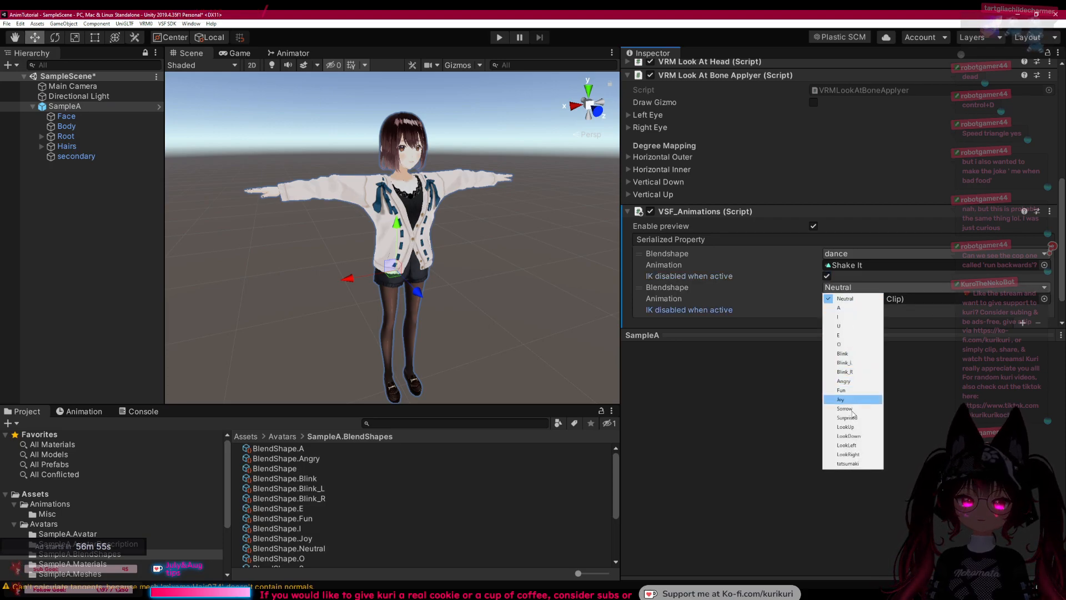
left_click(848, 463)
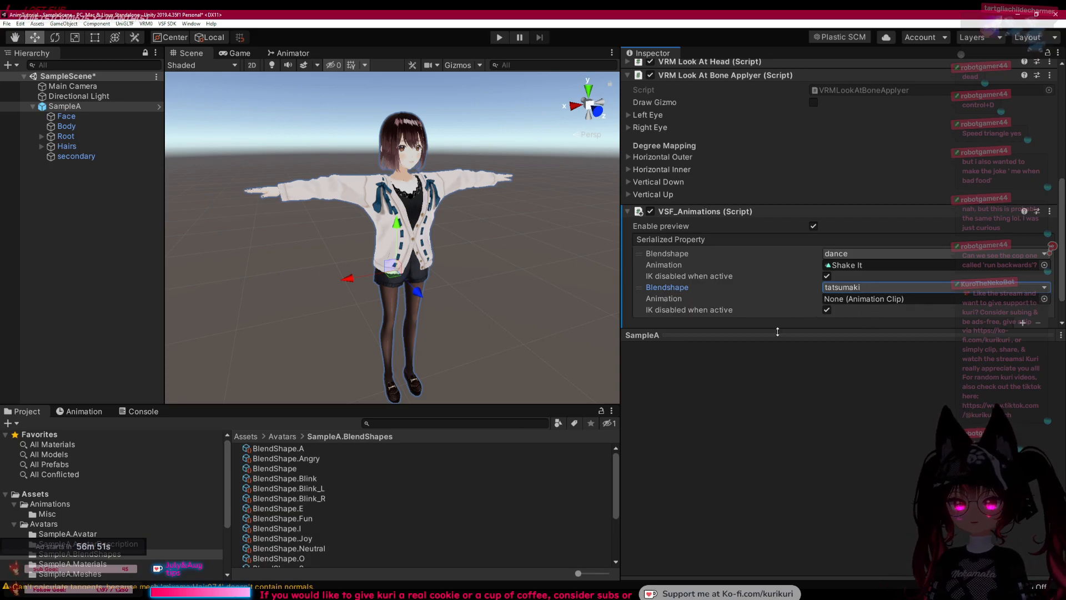
Step: Assign the hurricanekick clip from the Animations folder as the tatsumaki entry's animation
left_click(49, 505)
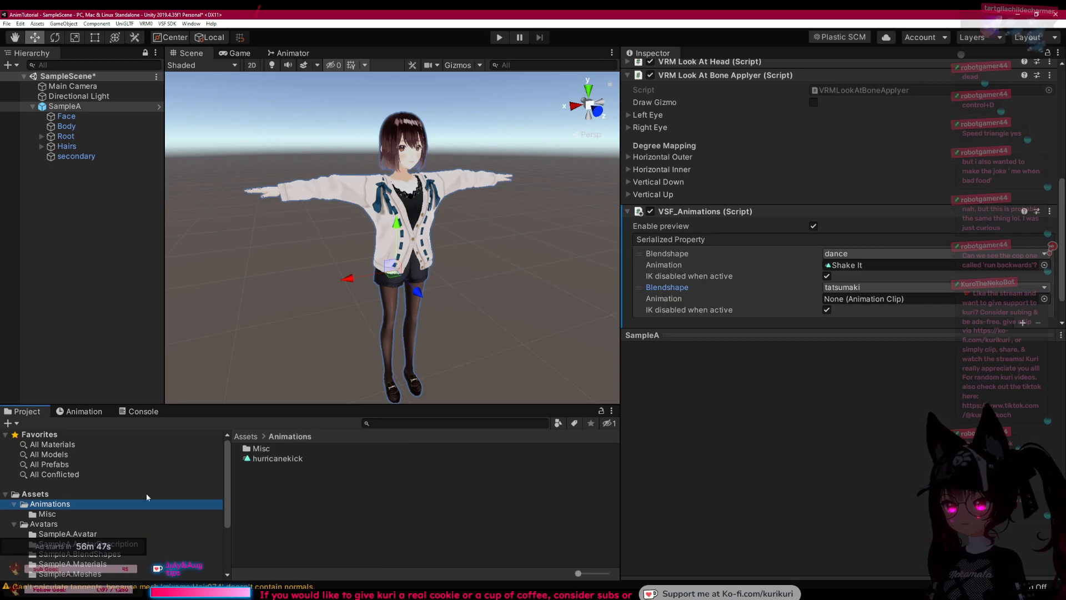
left_click_drag(271, 461, 848, 308)
left_click_drag(860, 271, 861, 266)
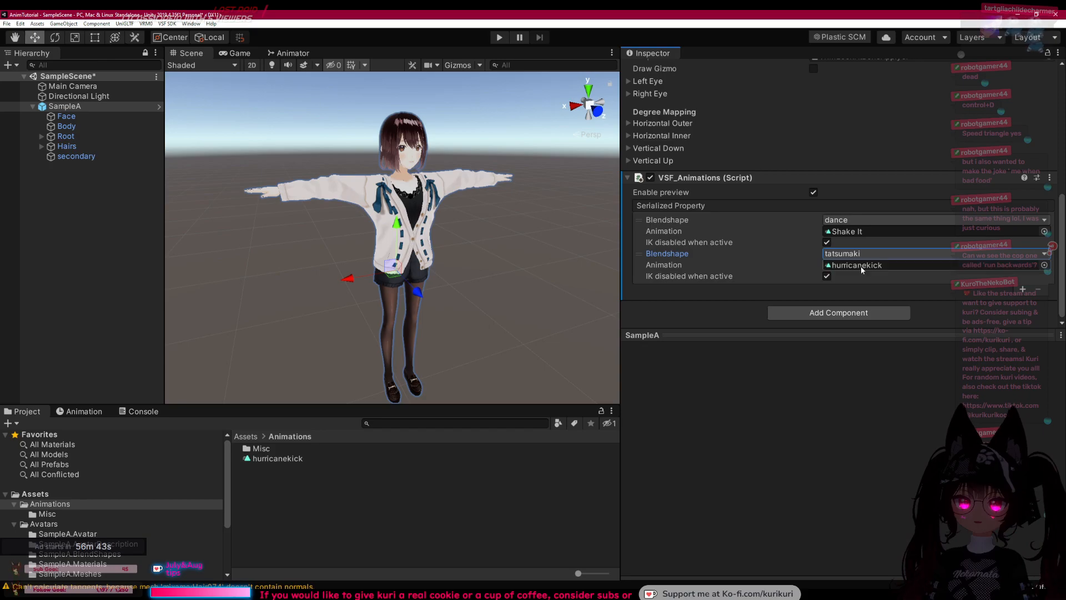
Step: Run the scene, trigger the tatsumaki blendshape, watch the avatar in the Scene view, and stop the run
left_click(499, 37)
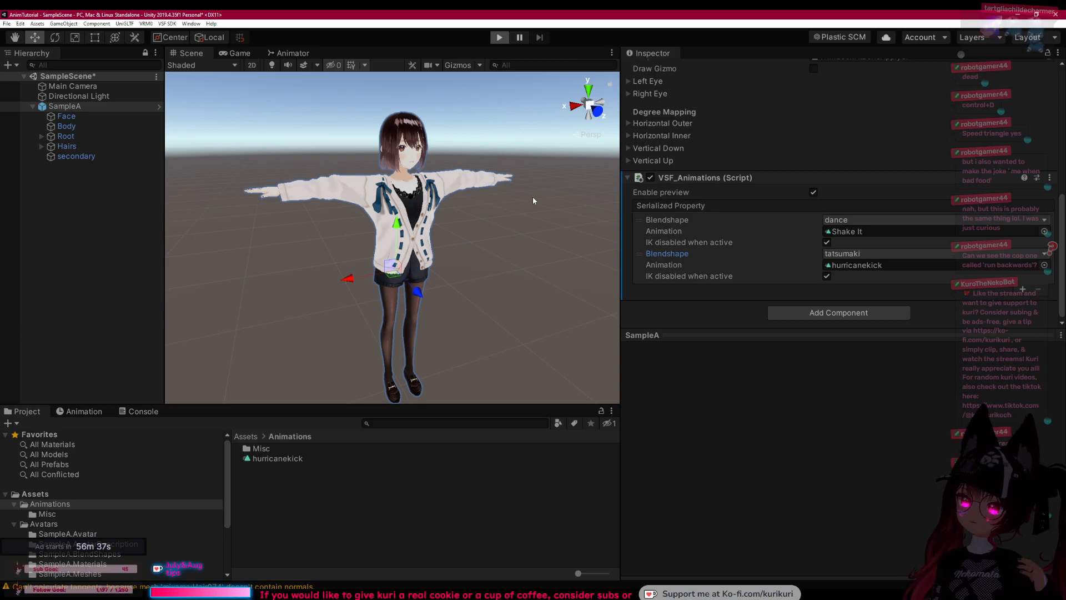
left_click(182, 306)
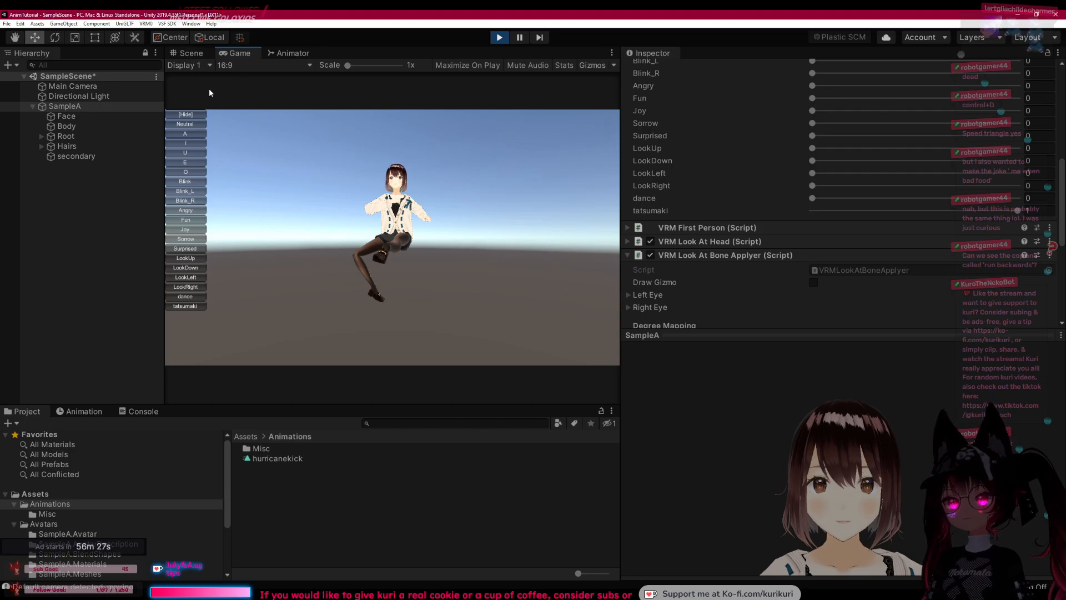
left_click(204, 54)
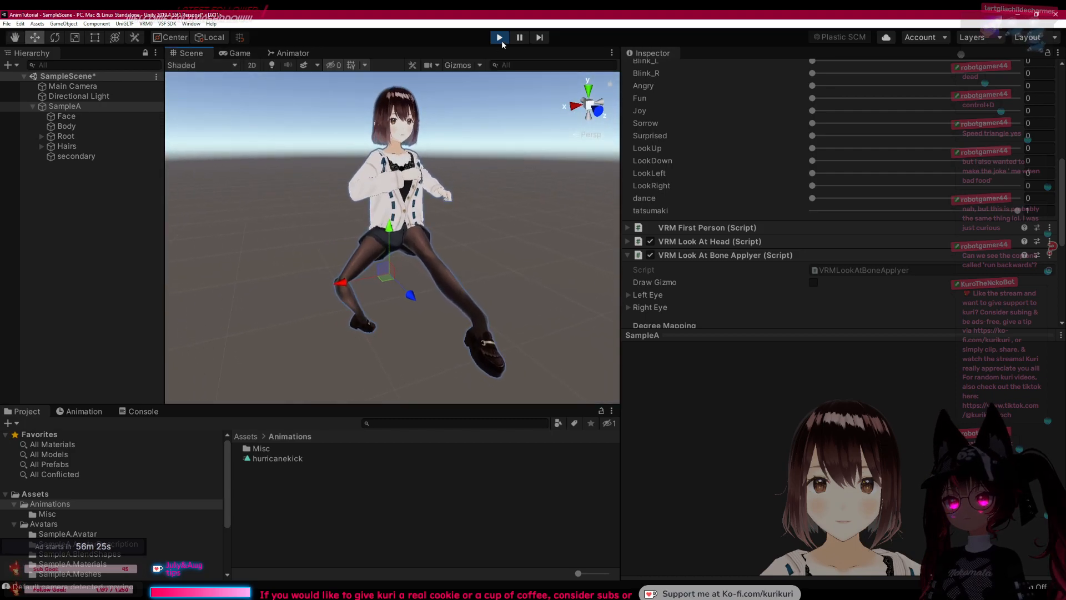
left_click(500, 39)
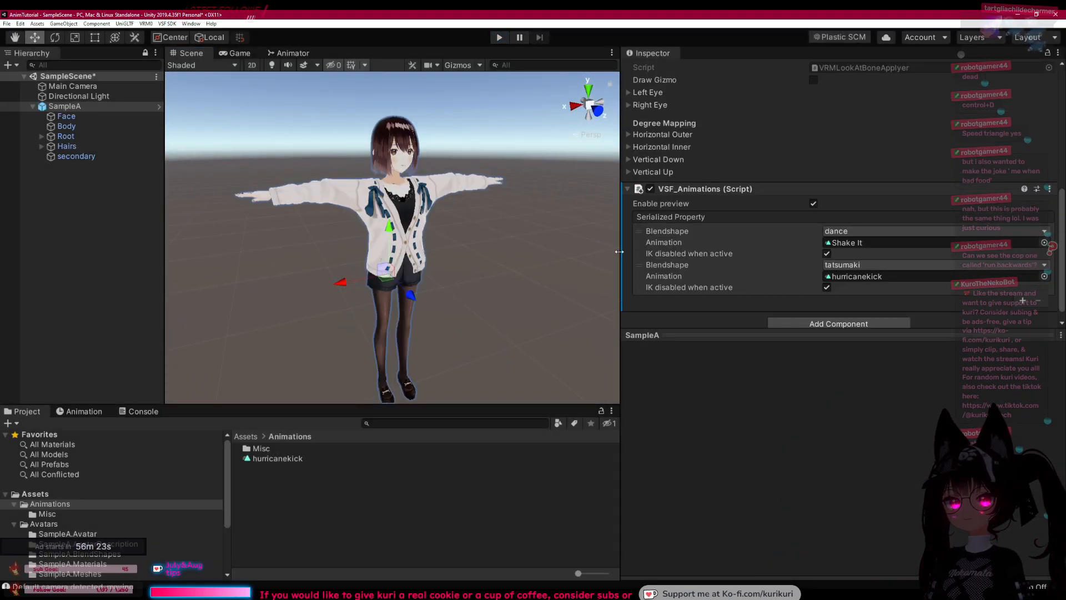
Step: Enable Loop Time on the hurricanekick clip and run the scene again
left_click(278, 458)
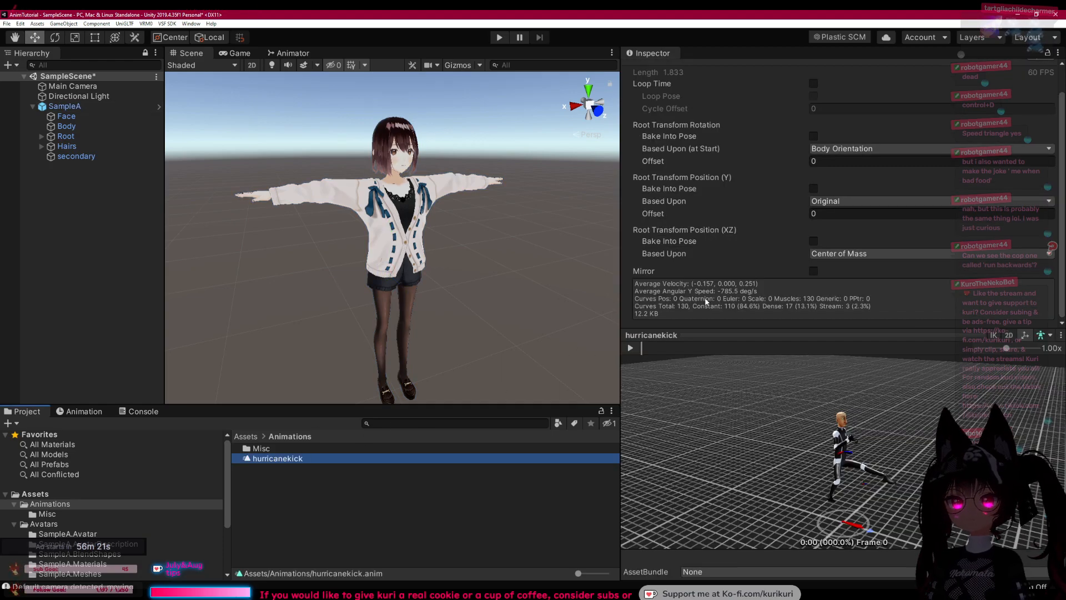
scroll(739, 178, "up", 2)
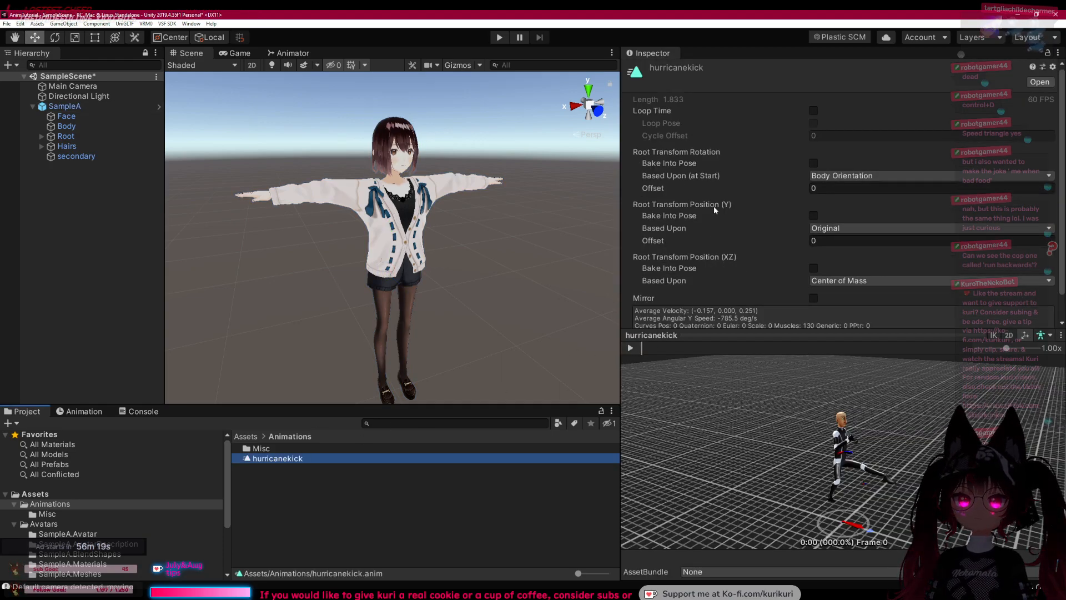
left_click(813, 111)
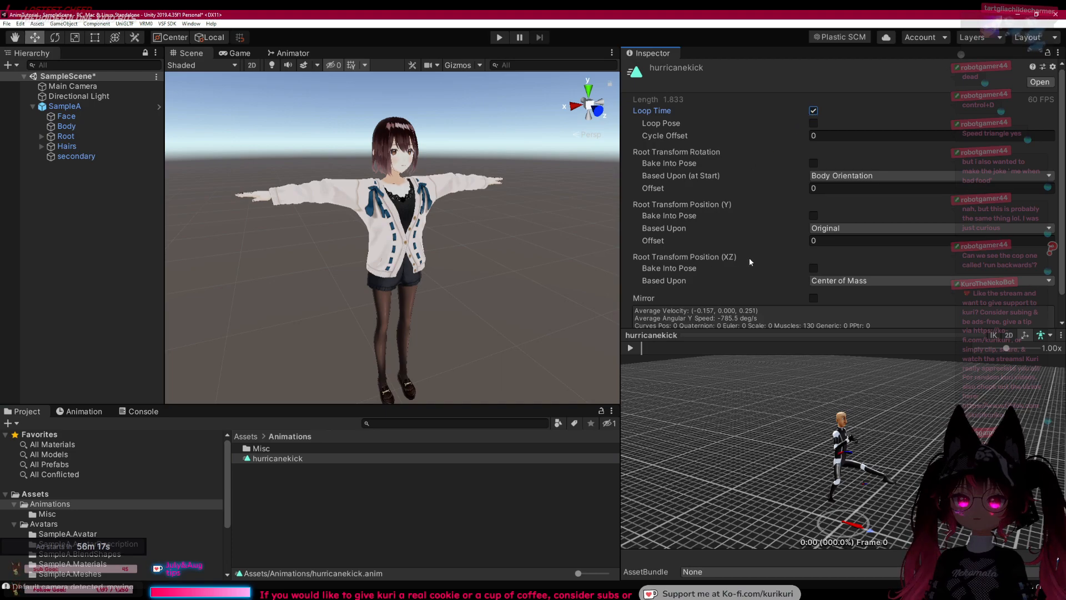
scroll(749, 258, "down", 2)
left_click(494, 39)
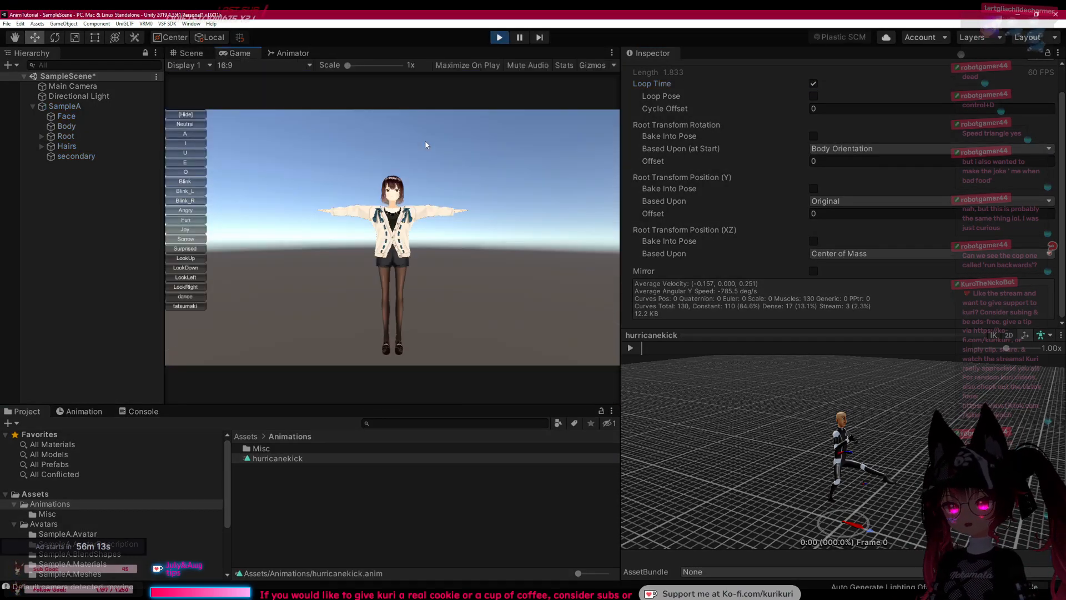
Step: Trigger the tatsumaki blendshape, preview the hurricanekick clip, watch the avatar in the Scene view, and stop the run
left_click(185, 306)
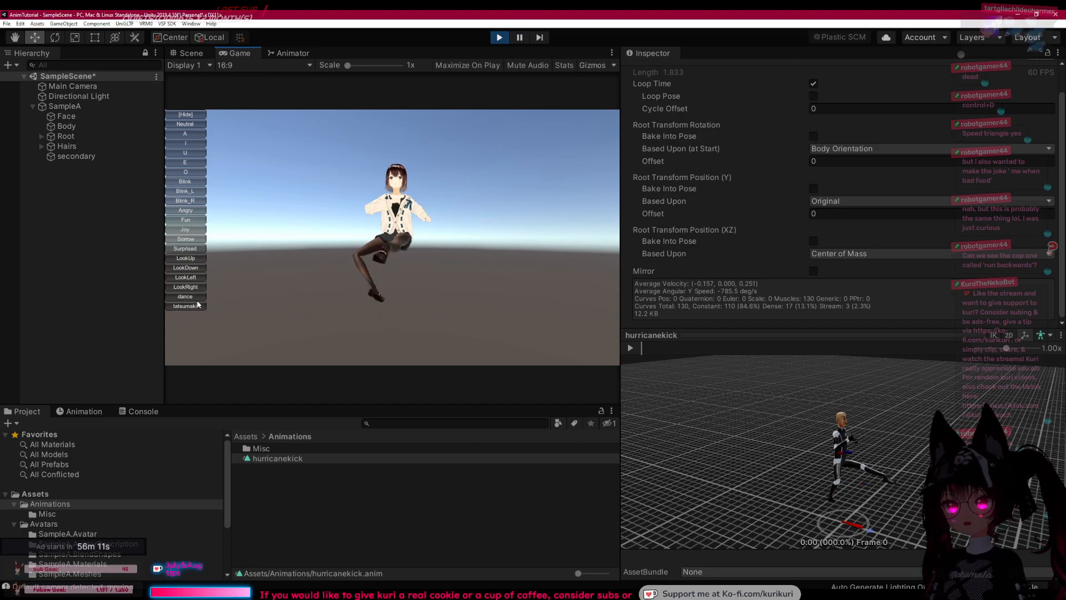
left_click(637, 352)
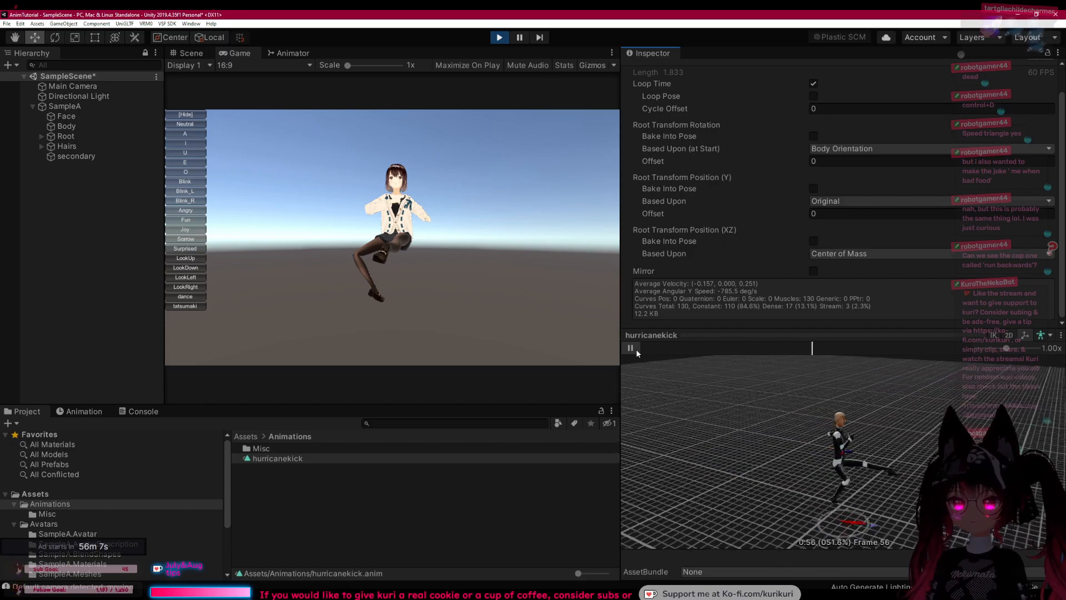
left_click(637, 351)
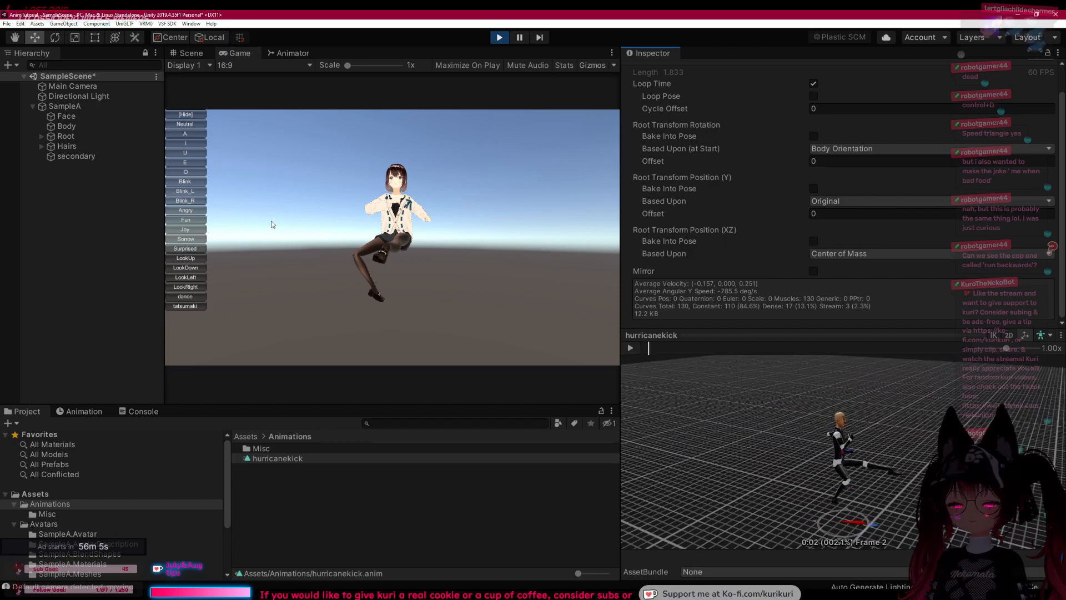
left_click(195, 55)
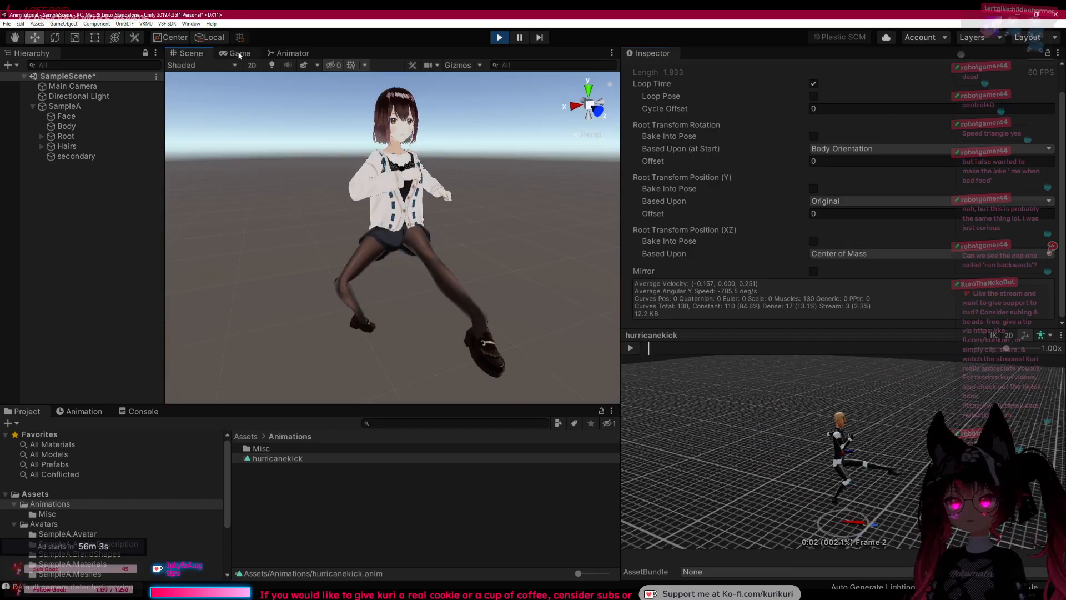
scroll(469, 124, "up", 5)
middle_click_drag(469, 124, 416, 158)
left_click_drag(416, 159, 291, 155, "alt")
middle_click_drag(291, 154, 401, 156)
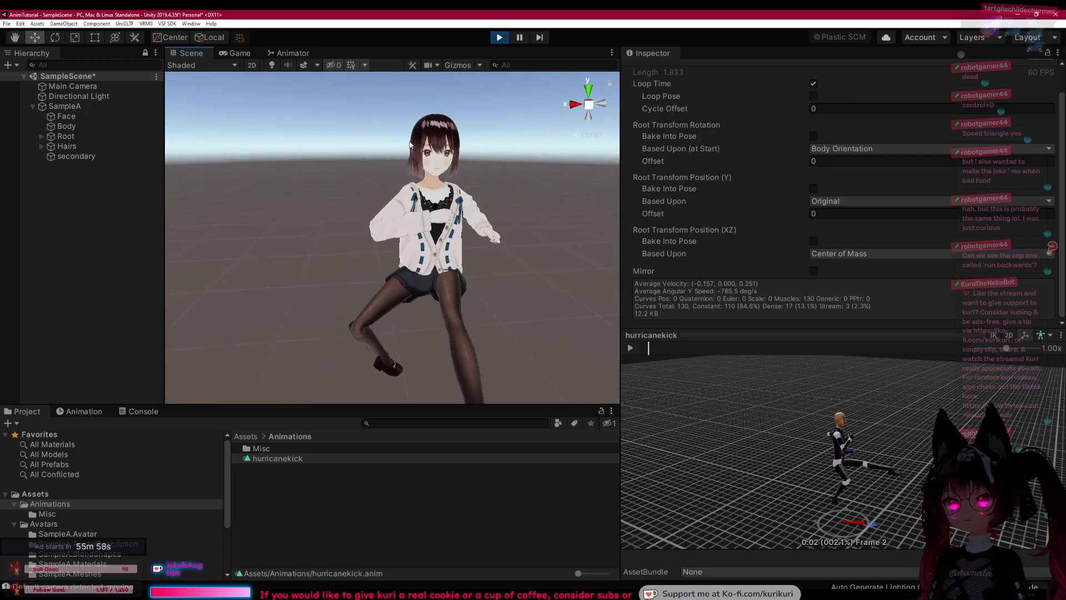
left_click(492, 40)
middle_click_drag(413, 228, 377, 218)
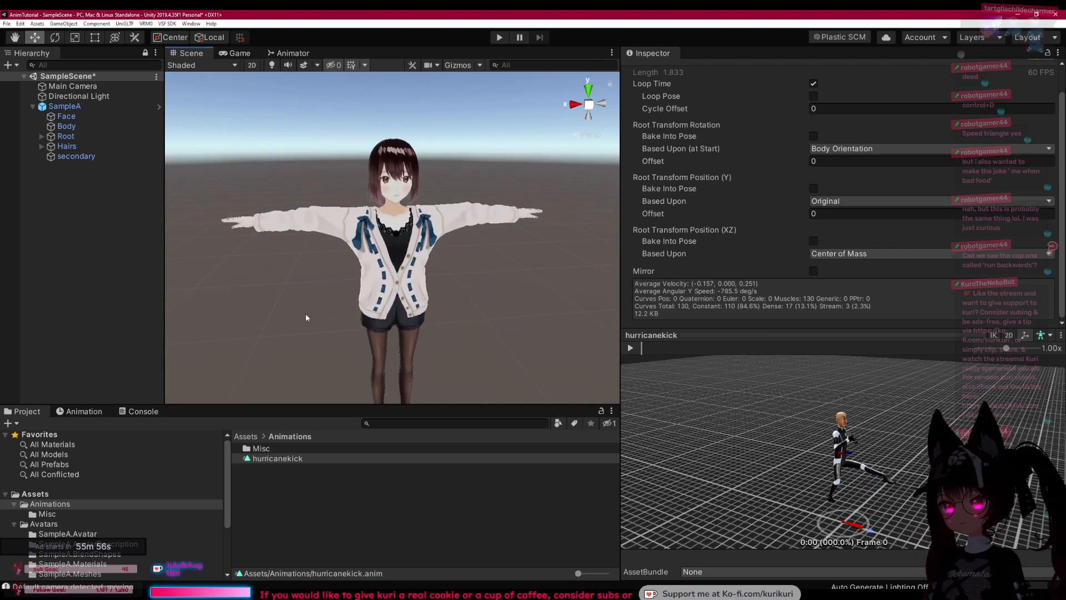
Step: Set the hurricanekick clip's Root Transform Rotation and Root Transform Position (XZ) to be based upon Original
left_click(300, 461)
left_click(815, 137)
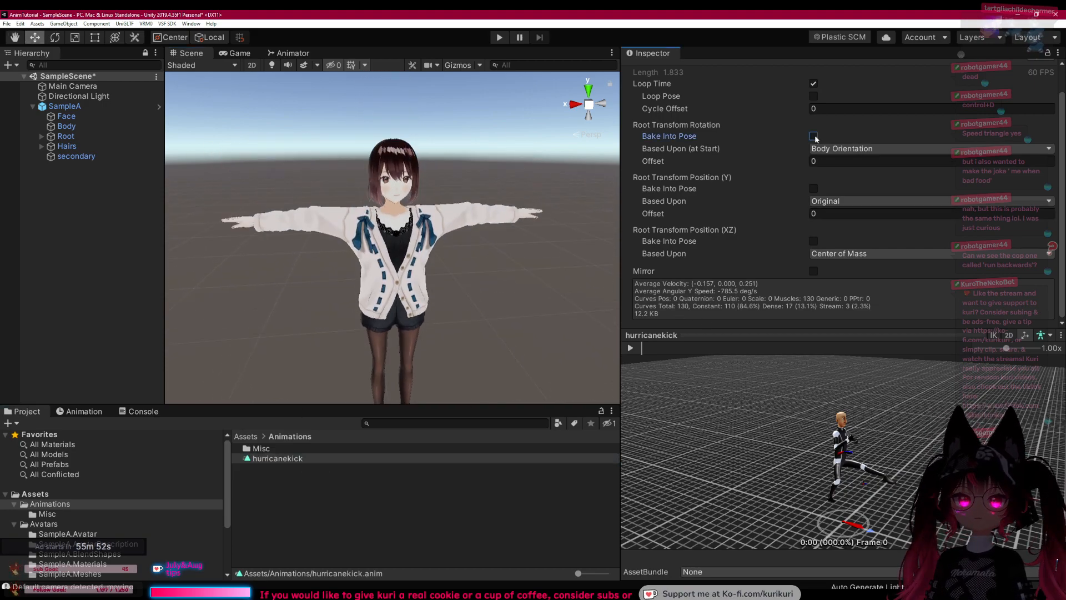
left_click(815, 137)
left_click(823, 151)
left_click(832, 160)
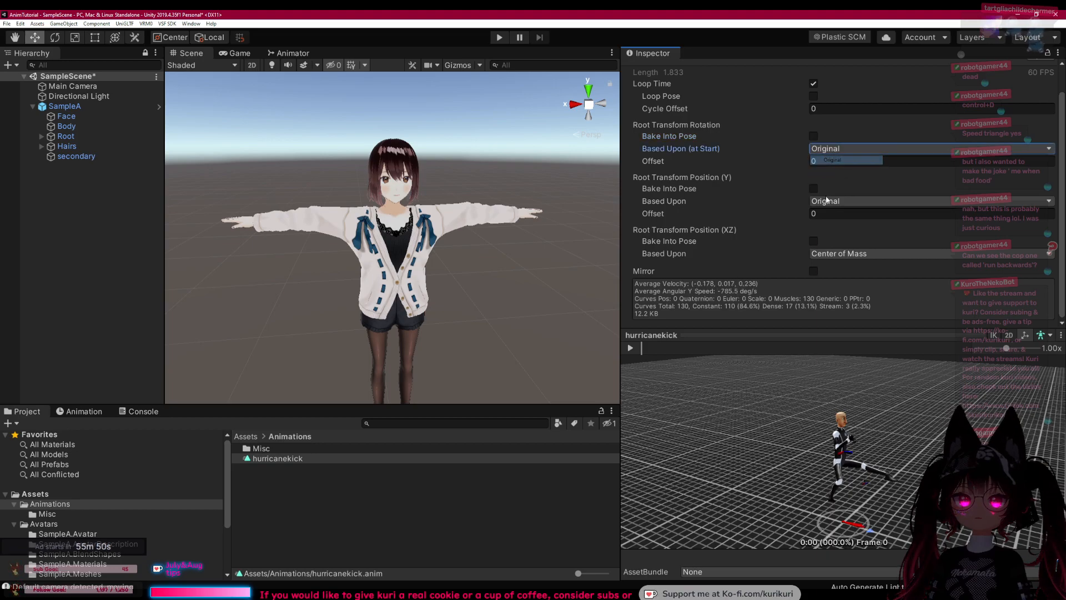
left_click(834, 253)
left_click(833, 265)
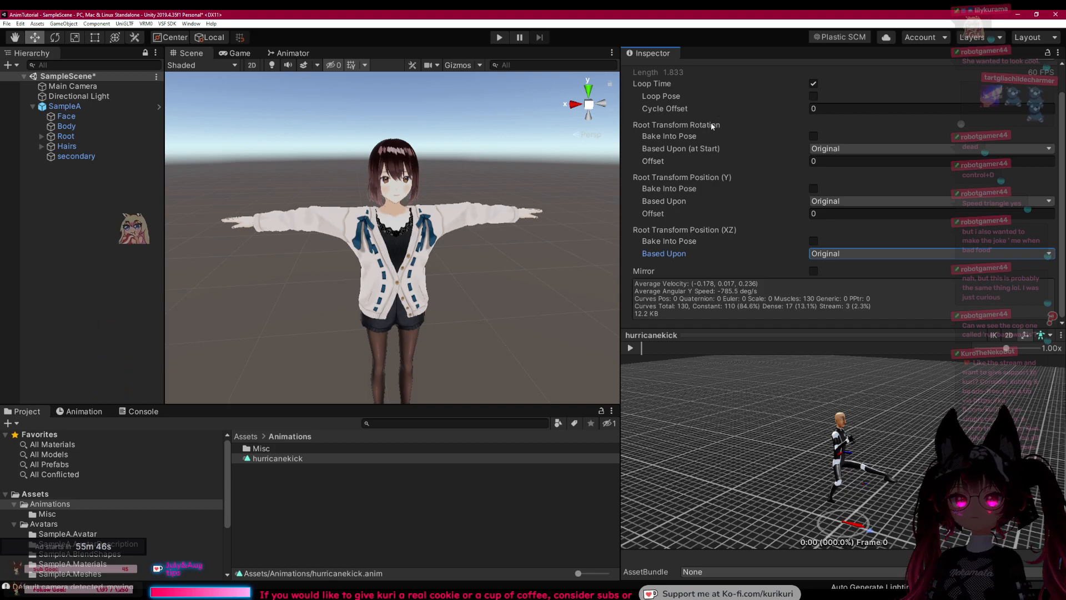
Step: Run the scene with SampleA selected, trigger the tatsumaki blendshape, and stop the run
left_click(136, 105)
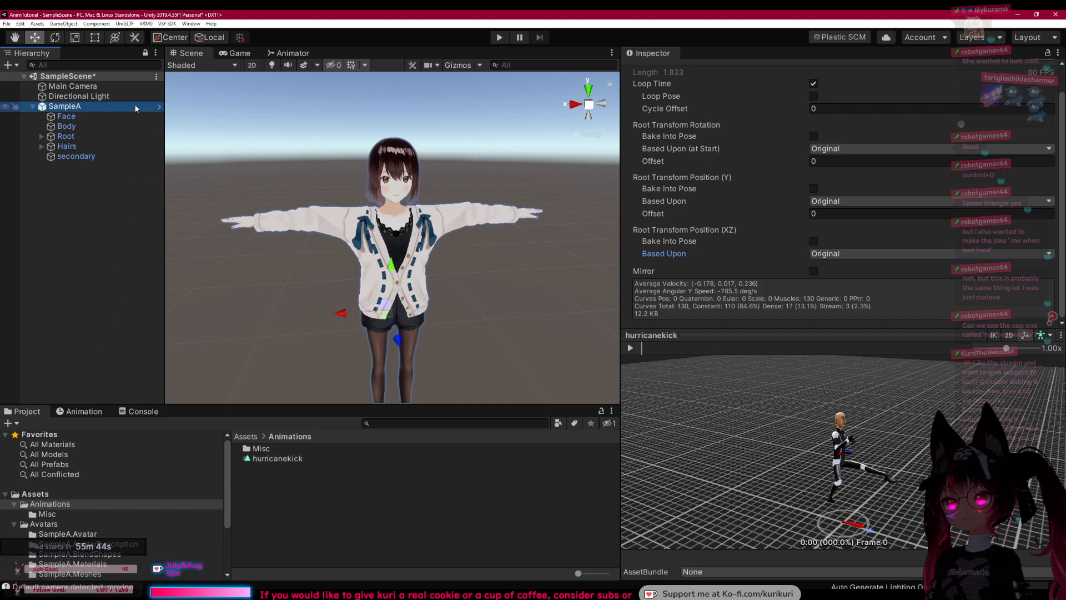
left_click(499, 37)
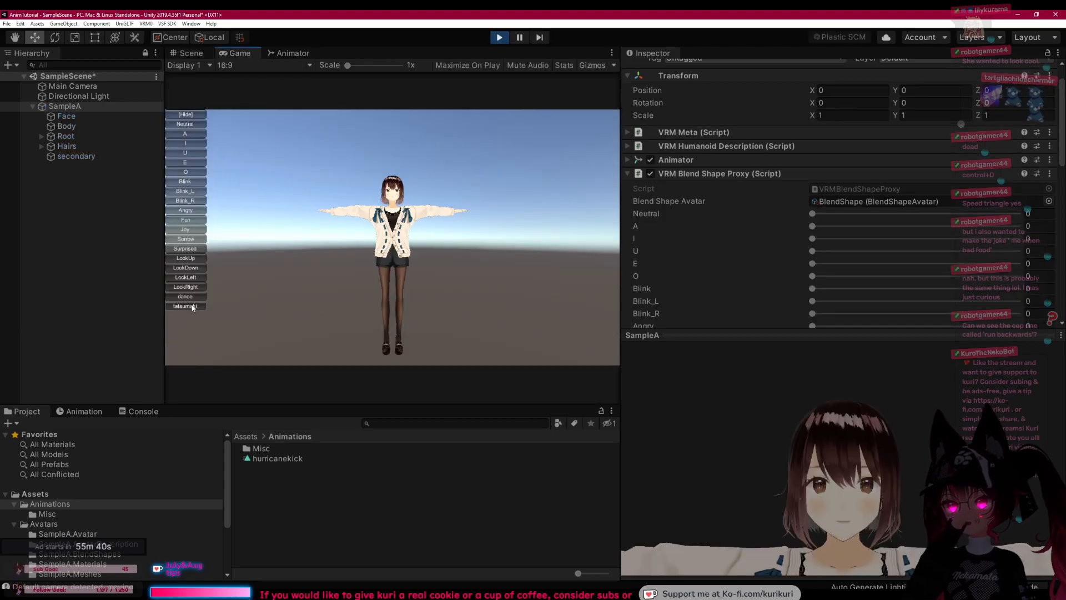
left_click(192, 307)
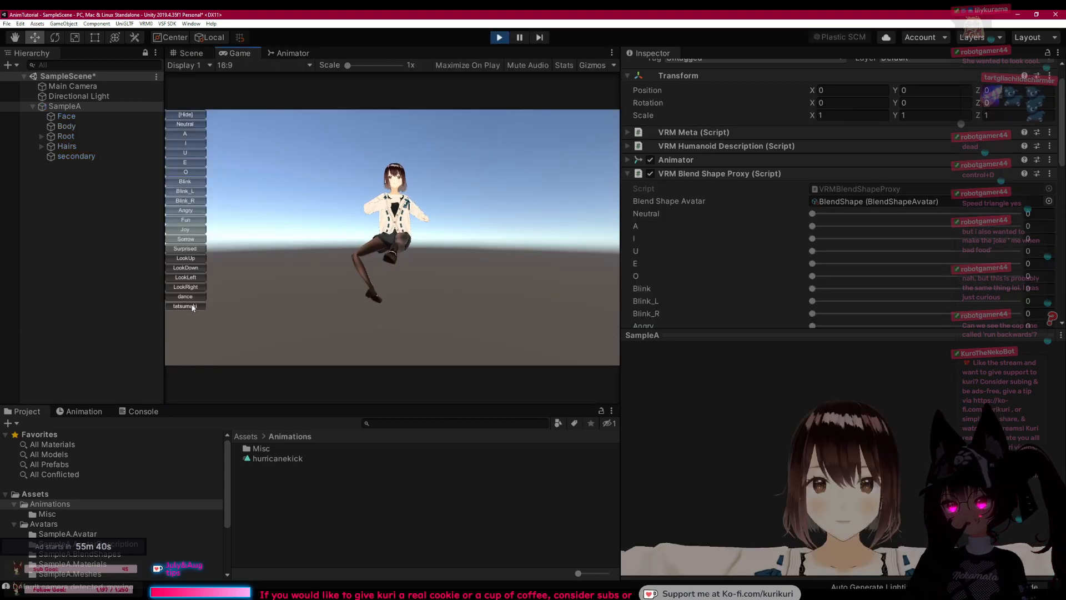
left_click(503, 37)
Step: Turn off IK disabled when active for SampleA's tatsumaki entry and test the blendshape in a short run
scroll(739, 235, "down", 10)
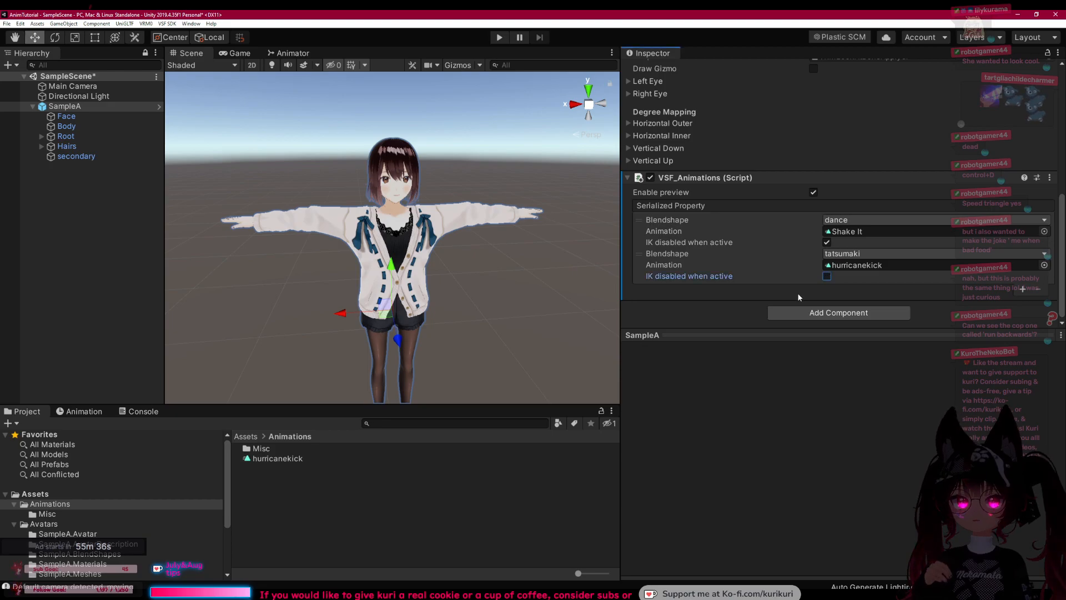
left_click(499, 37)
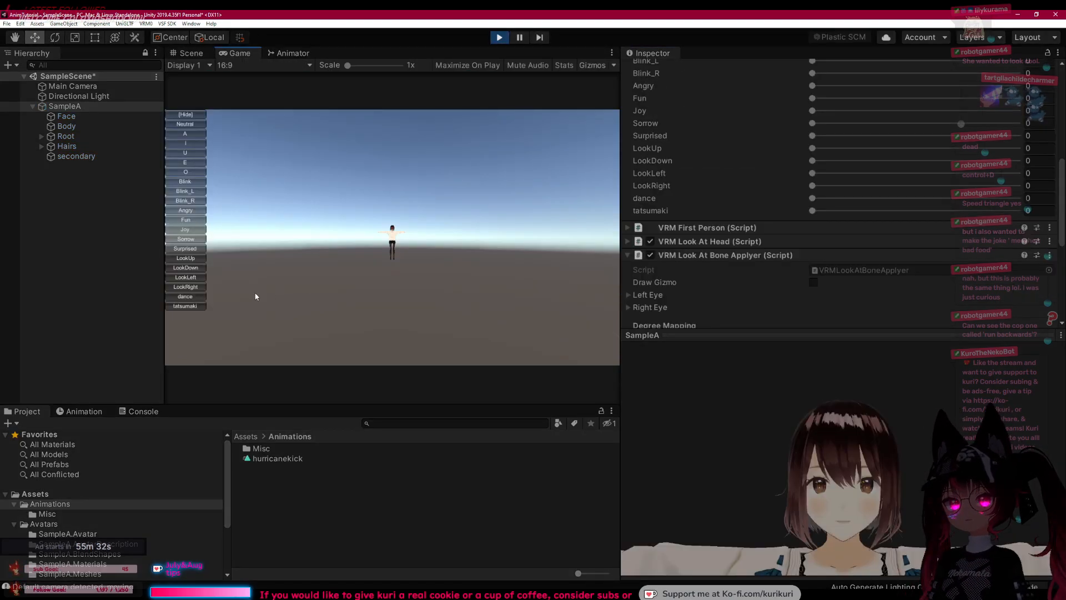
left_click(185, 306)
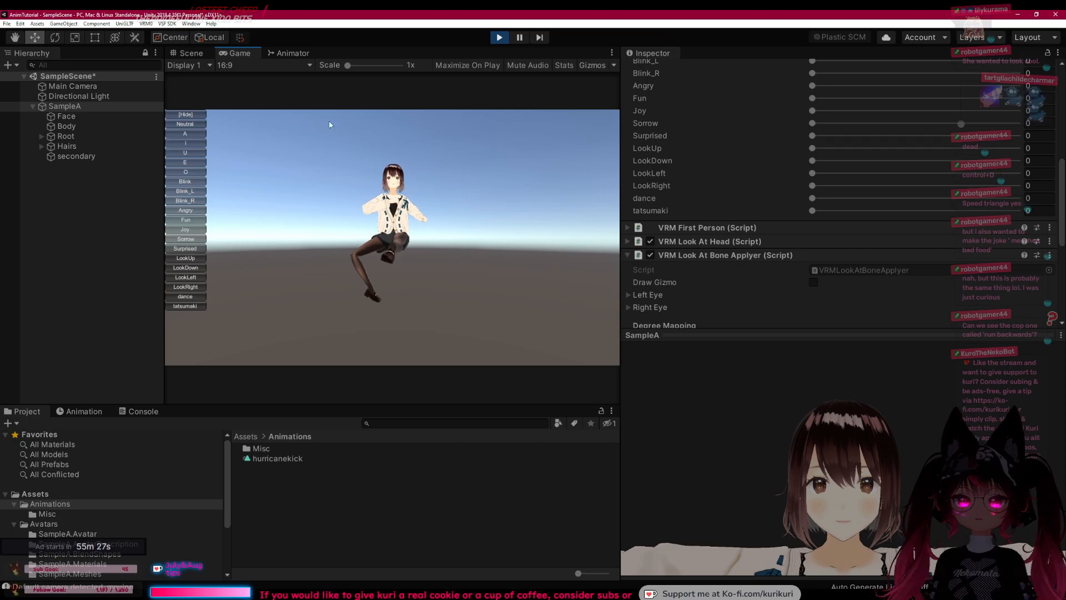
key("ctrl+p")
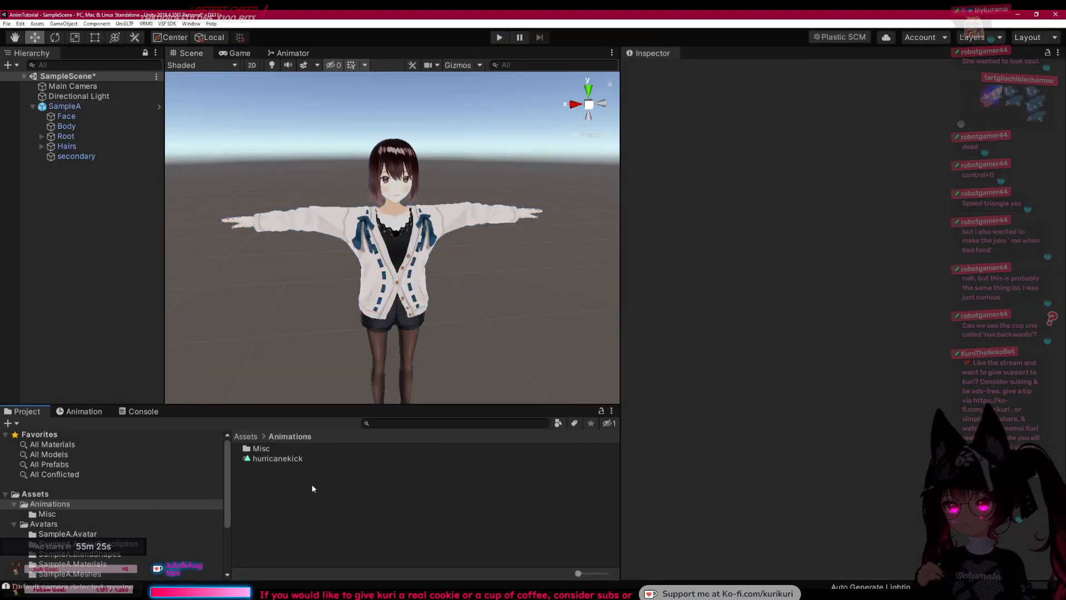
Step: Delete the hurricanekick clip from the Animations folder
left_click(285, 459)
key("Delete")
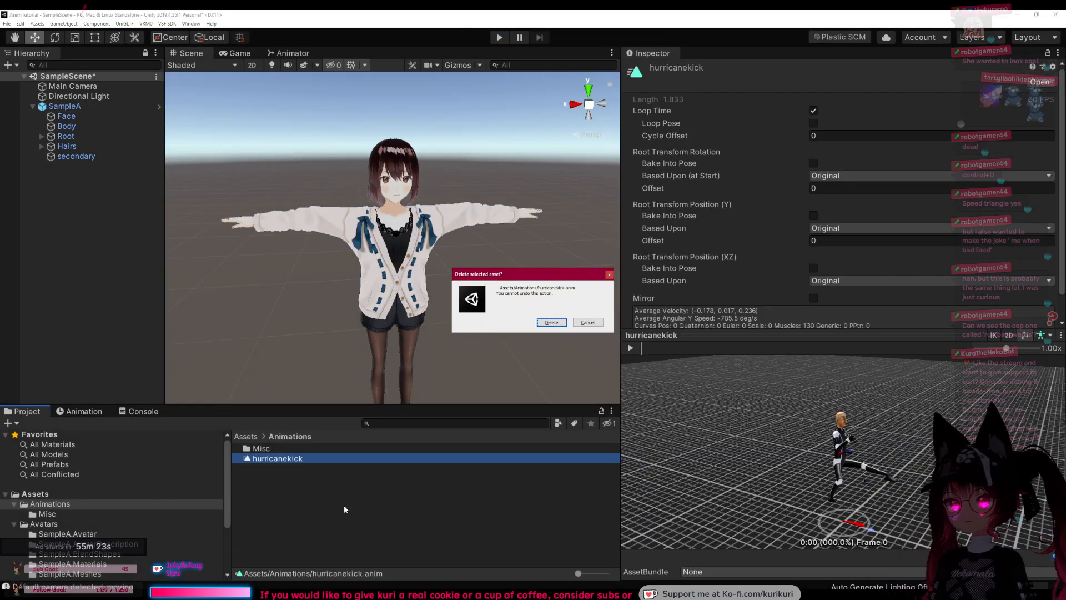
key("Return")
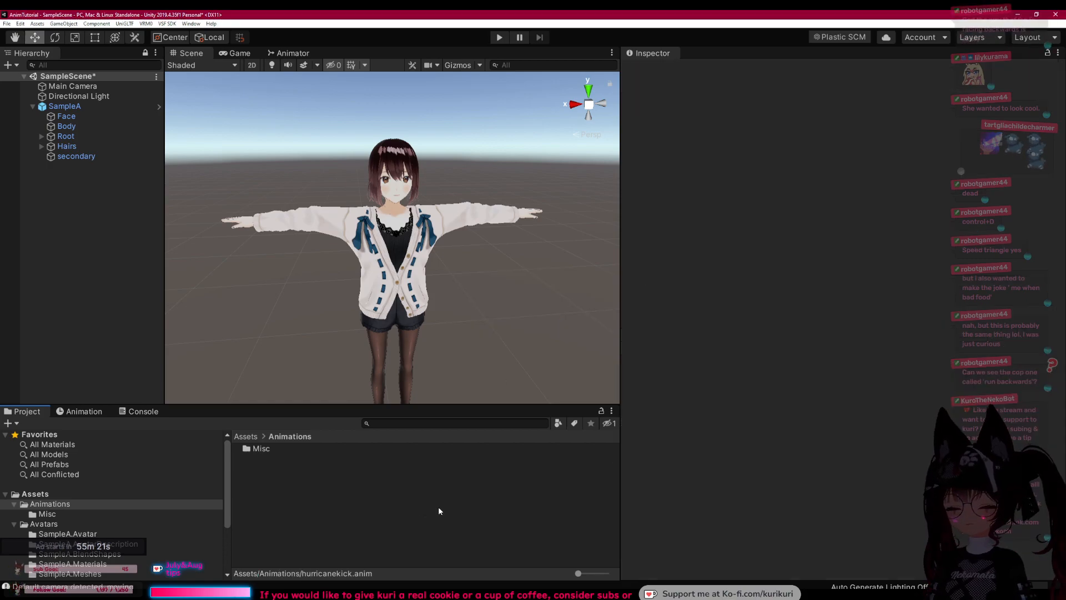
Step: Import Hurricane Kick.fbx from the tutorial folder into Animations and apply a Humanoid rig with its avatar created from this model
key("alt+Tab")
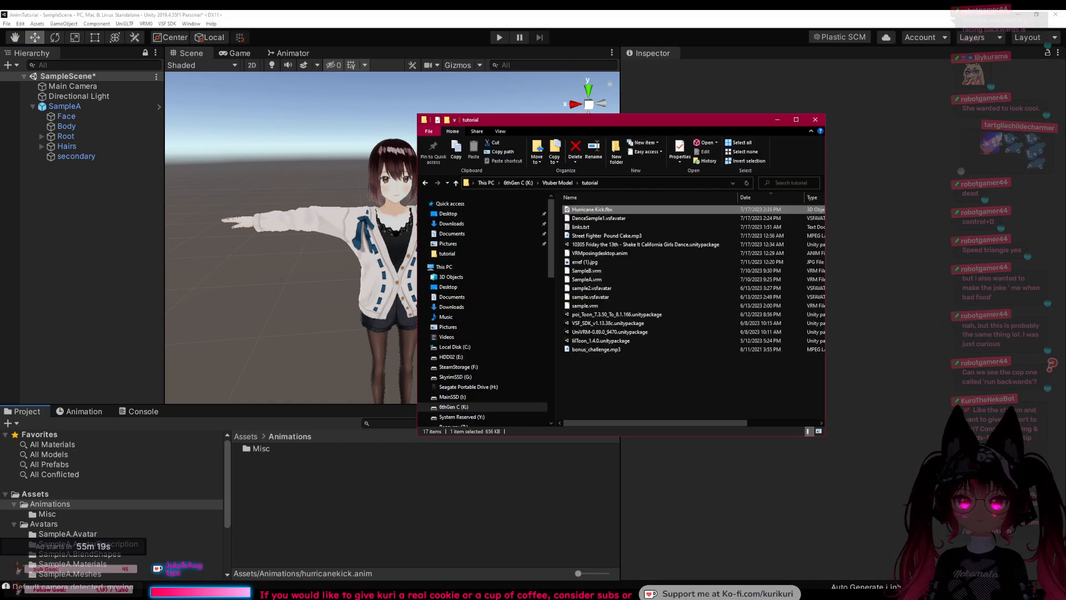
left_click_drag(592, 210, 346, 525)
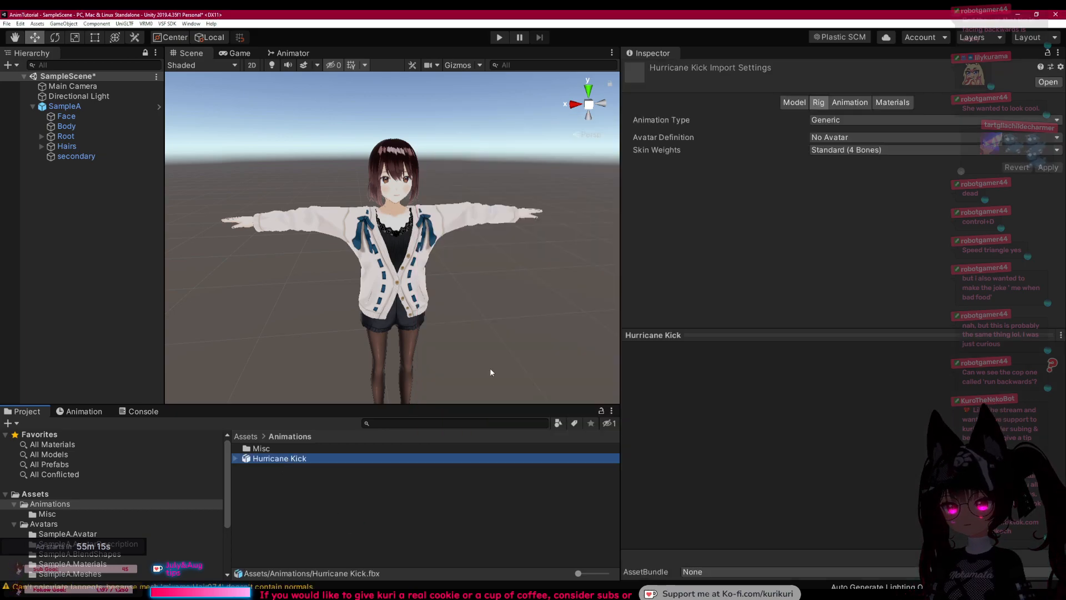
left_click(841, 120)
left_click(833, 160)
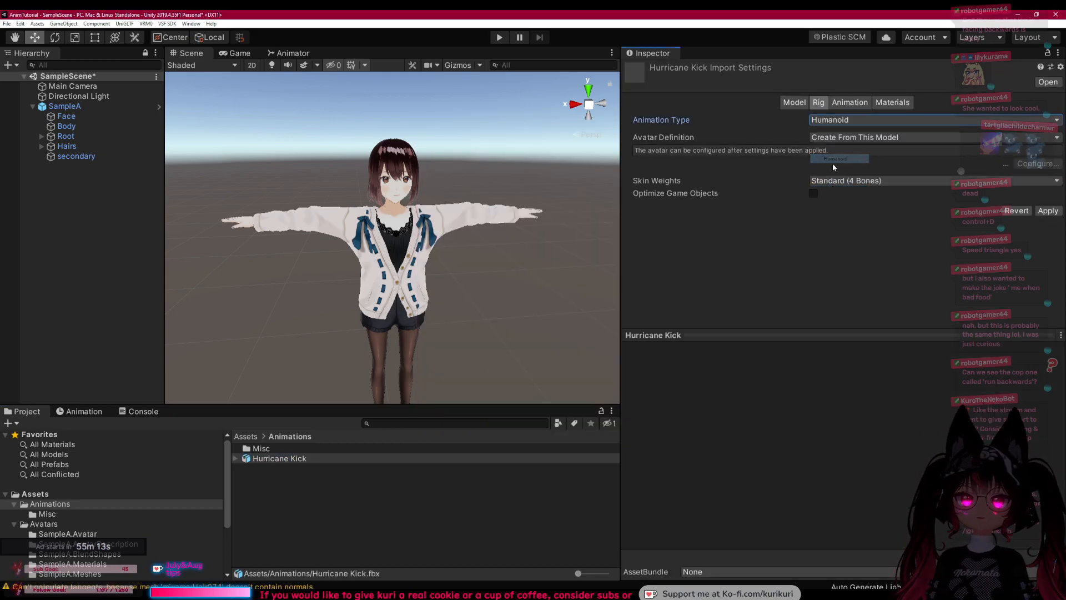
left_click(876, 138)
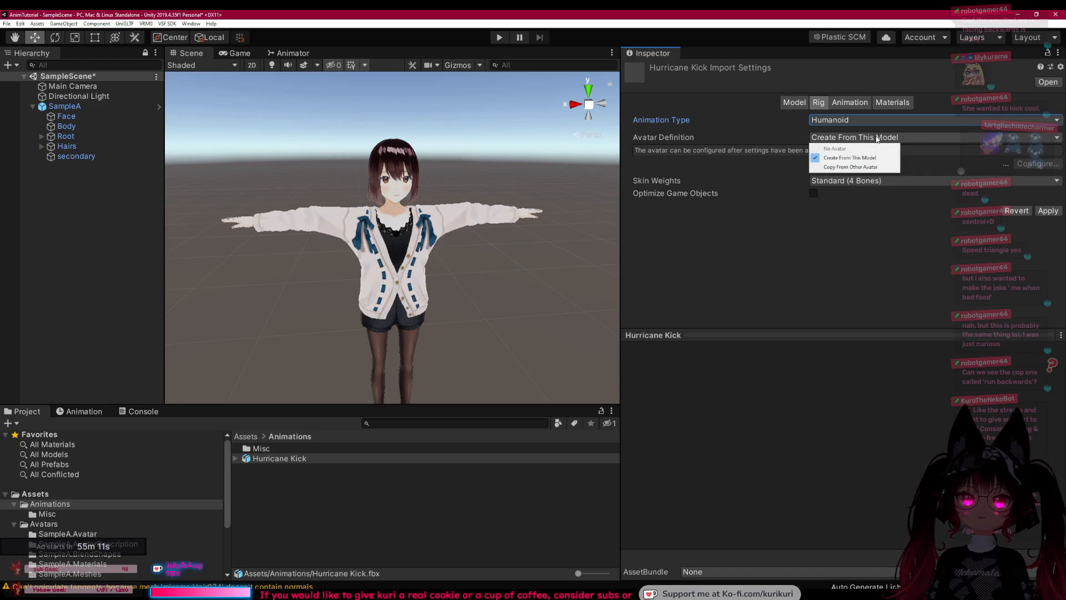
left_click(877, 139)
left_click(892, 231)
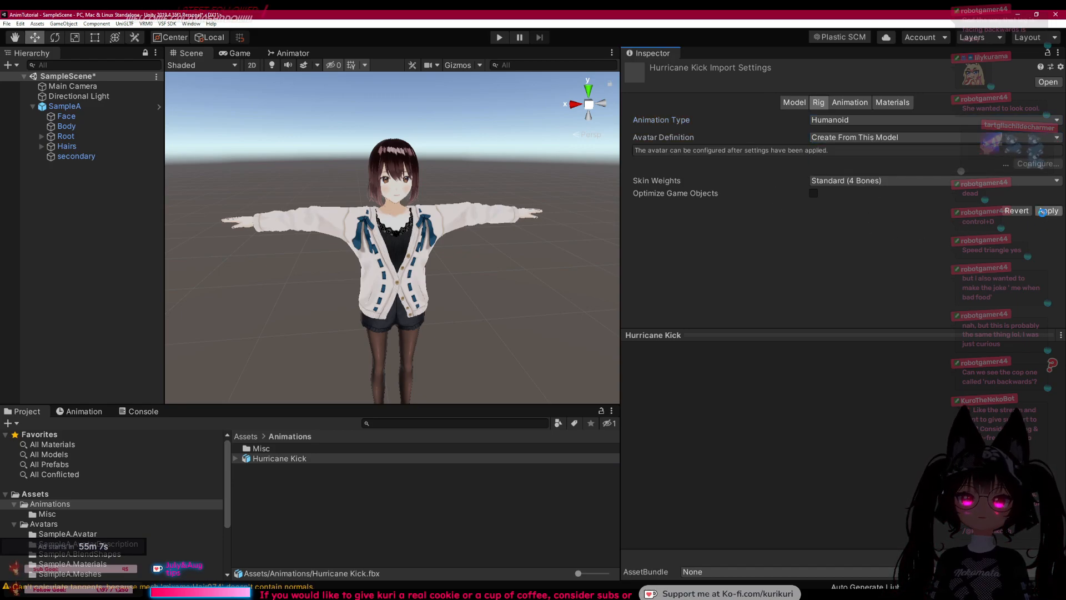
left_click(1047, 211)
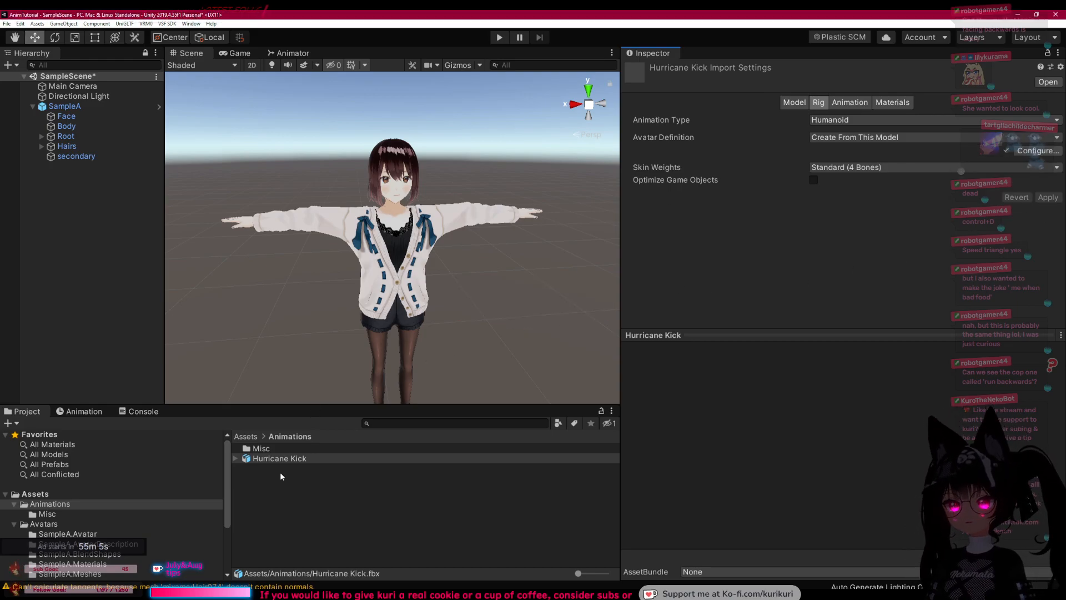
Step: Duplicate the mixamo.com clip out of the Hurricane Kick model into the Animations folder
left_click(235, 458)
left_click(288, 478)
scroll(294, 488, "down", 10)
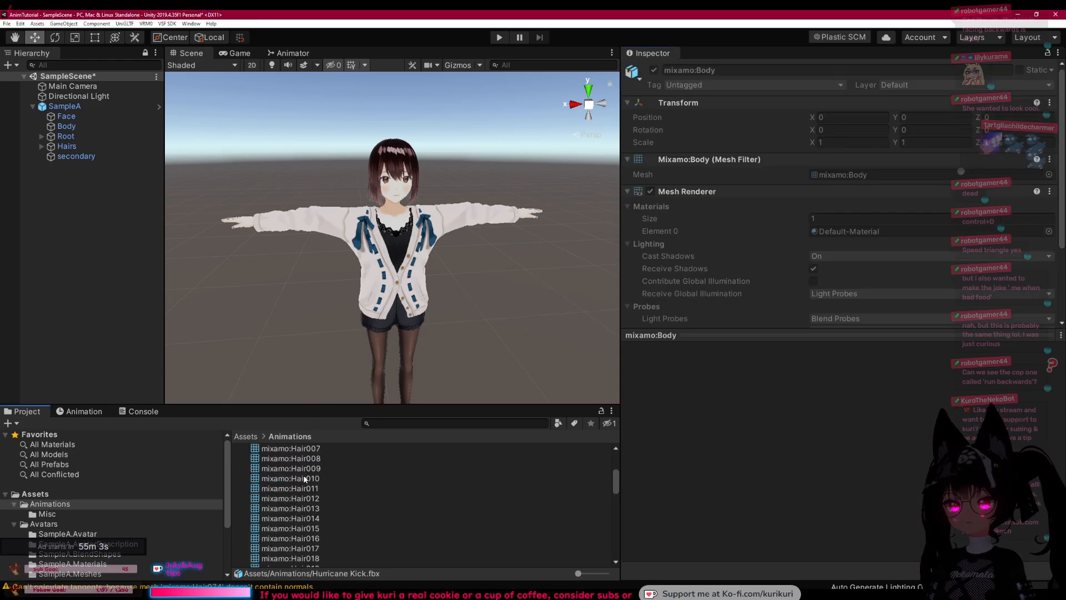
scroll(301, 493, "down", 5)
left_click(319, 562)
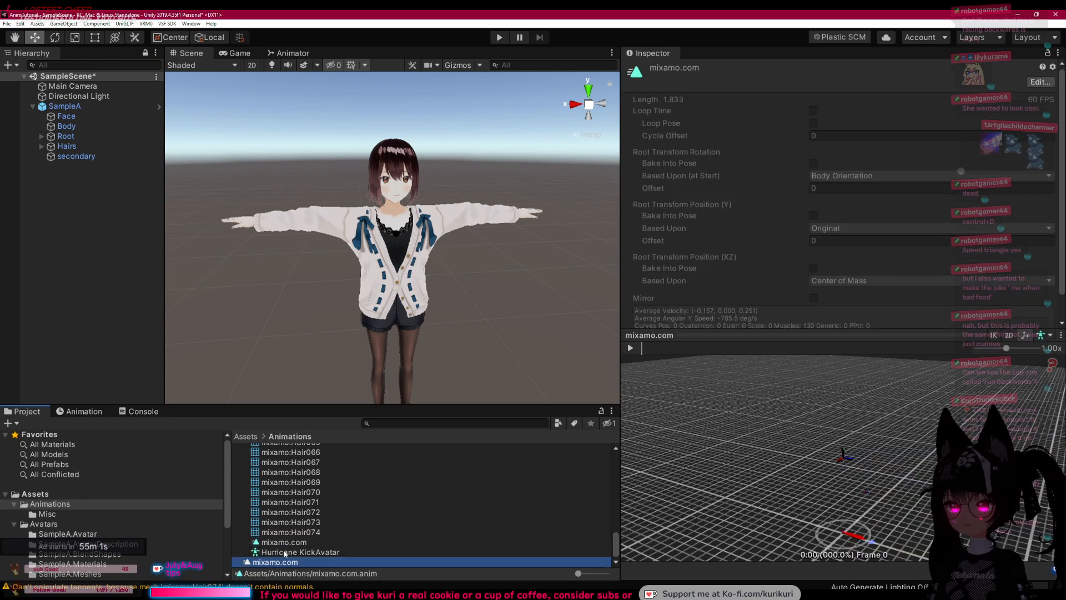
Step: Assign the duplicated mixamo.com clip as the animation of SampleA's tatsumaki entry
left_click(65, 106)
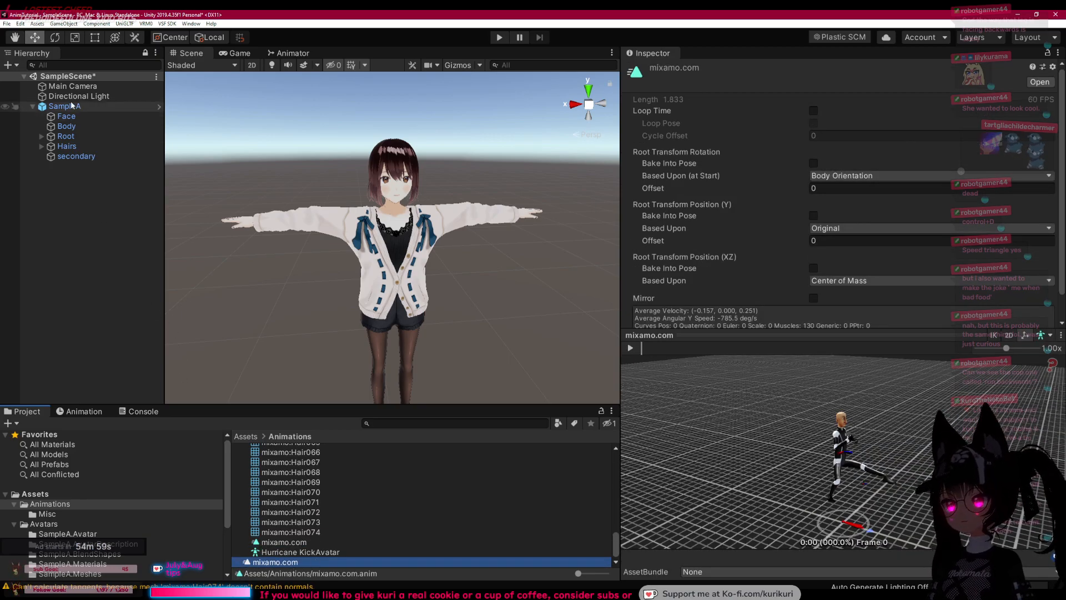
scroll(755, 313, "down", 10)
left_click(852, 266)
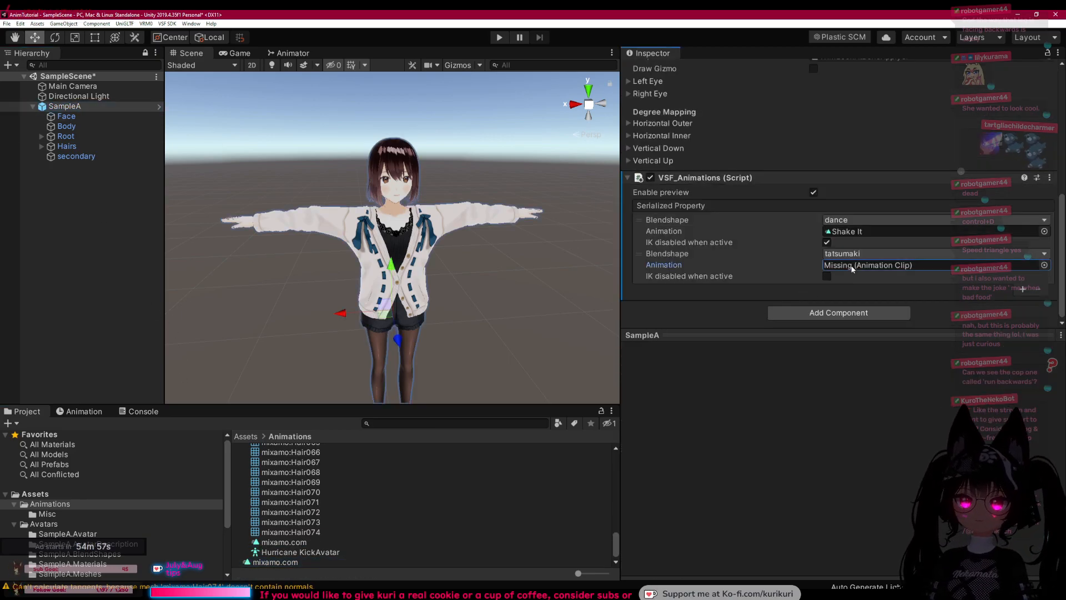
left_click_drag(274, 564, 804, 373)
left_click_drag(850, 284, 864, 271)
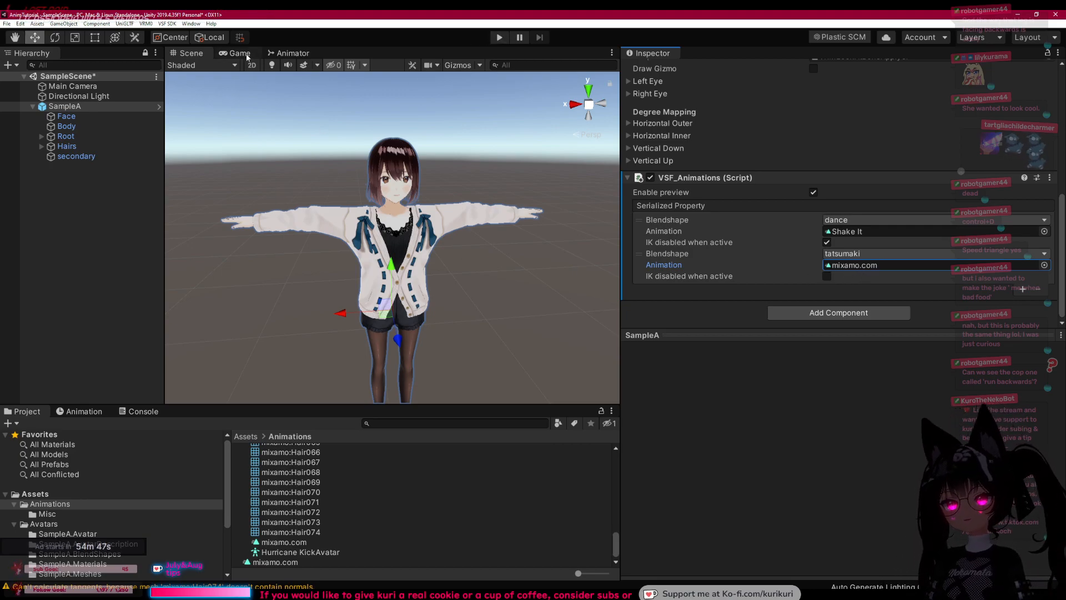
Step: Test the mixamo.com animation by running the scene and triggering tatsumaki, and stop the run
left_click(498, 38)
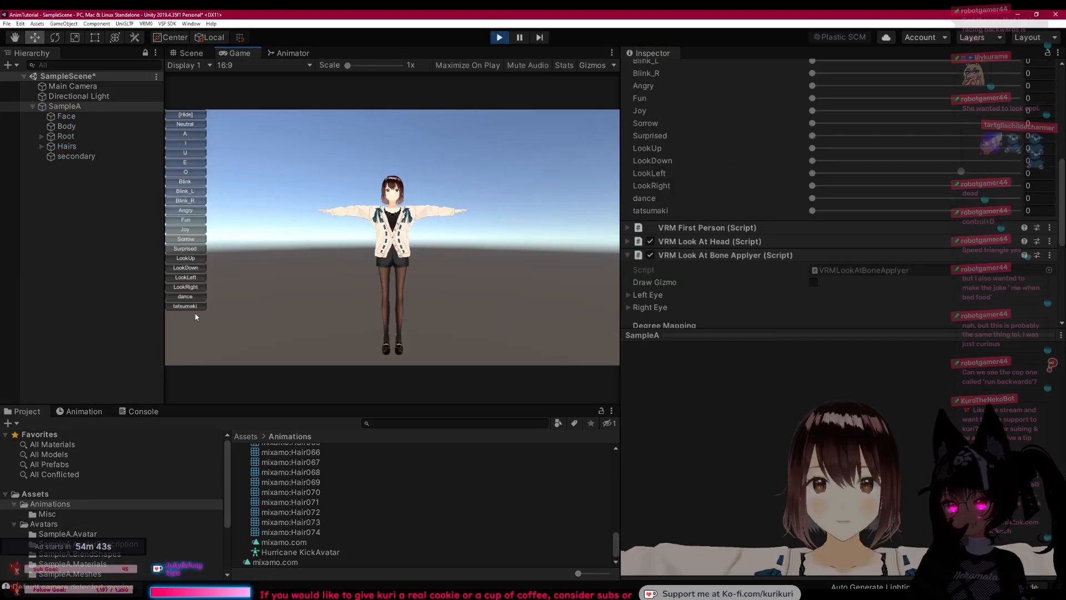
left_click(192, 306)
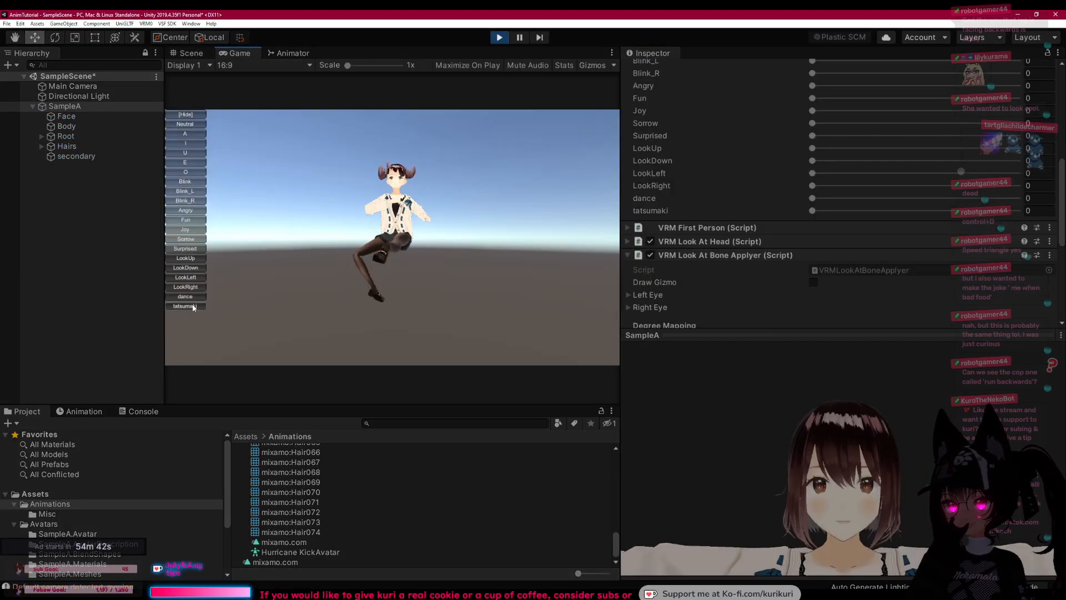
left_click(494, 39)
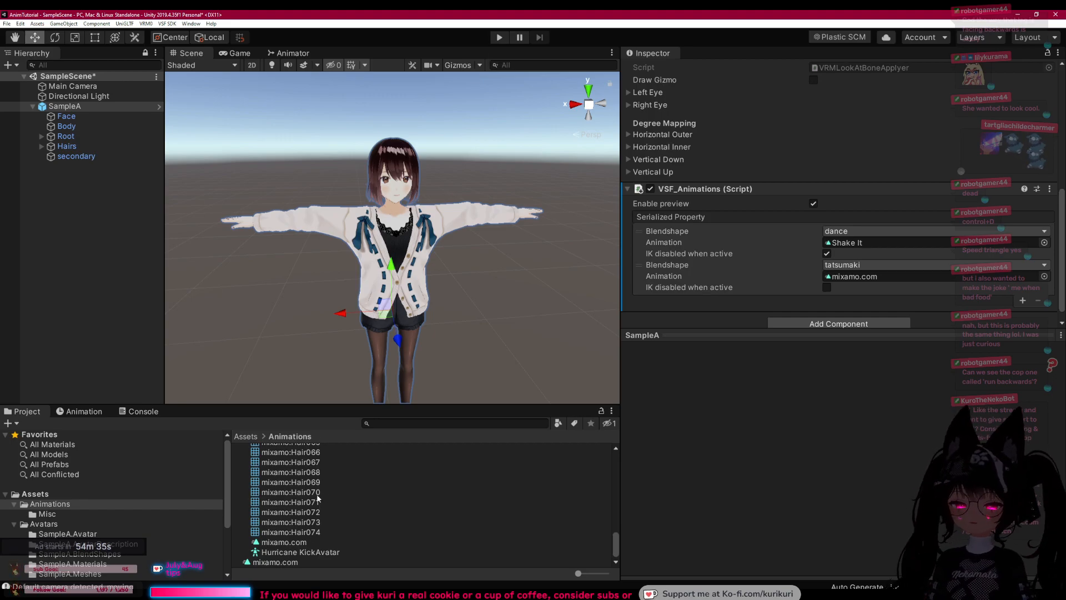
Step: Delete the Hurricane Kick model and the duplicated mixamo.com clip from the Animations folder
scroll(318, 500, "up", 10)
scroll(294, 495, "up", 3)
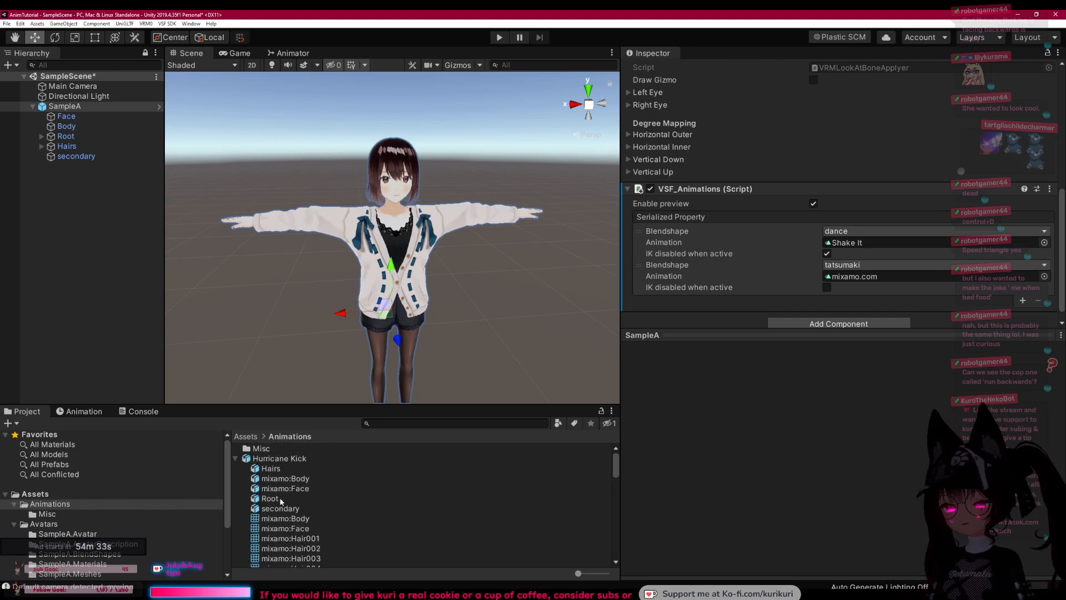
left_click(275, 459)
key("Delete")
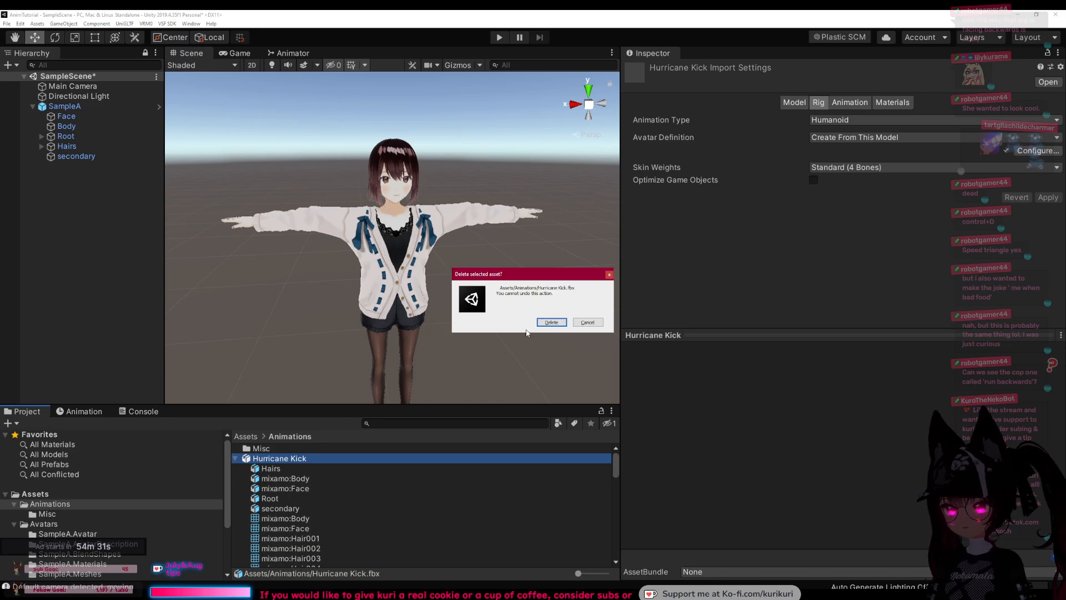
left_click(551, 322)
key("Delete")
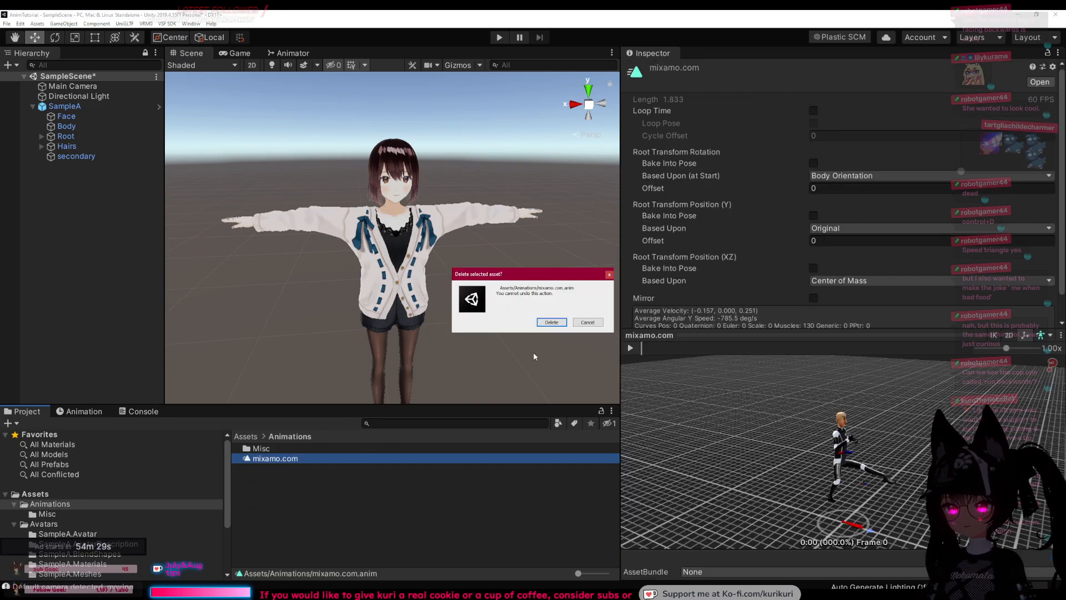
left_click(551, 322)
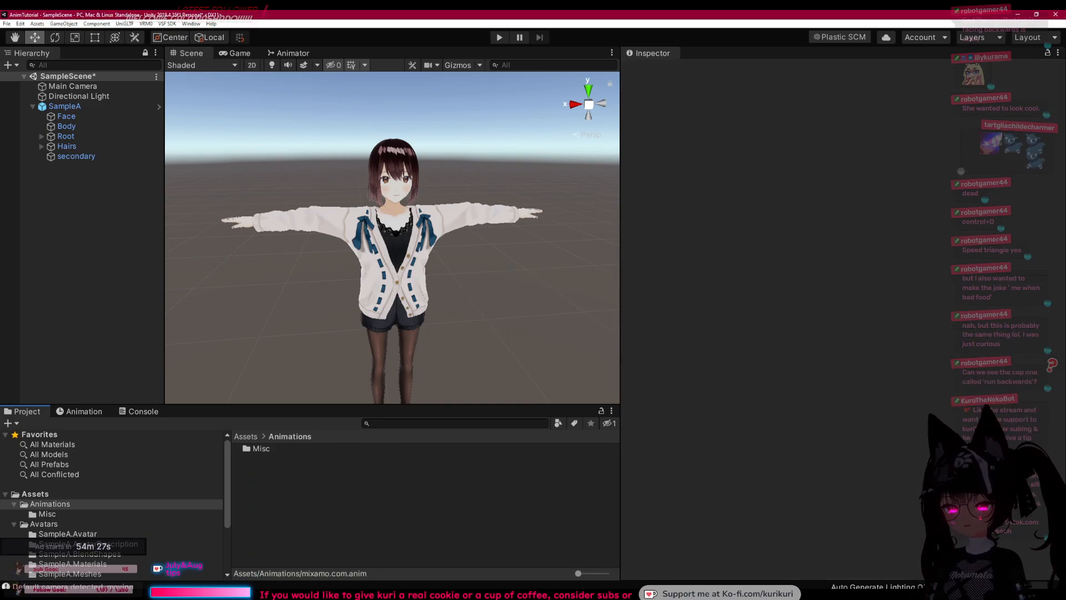
Step: Switch to Mixamo in the browser and clear the Combat genre and "hurricane" search filters
key("alt+Tab")
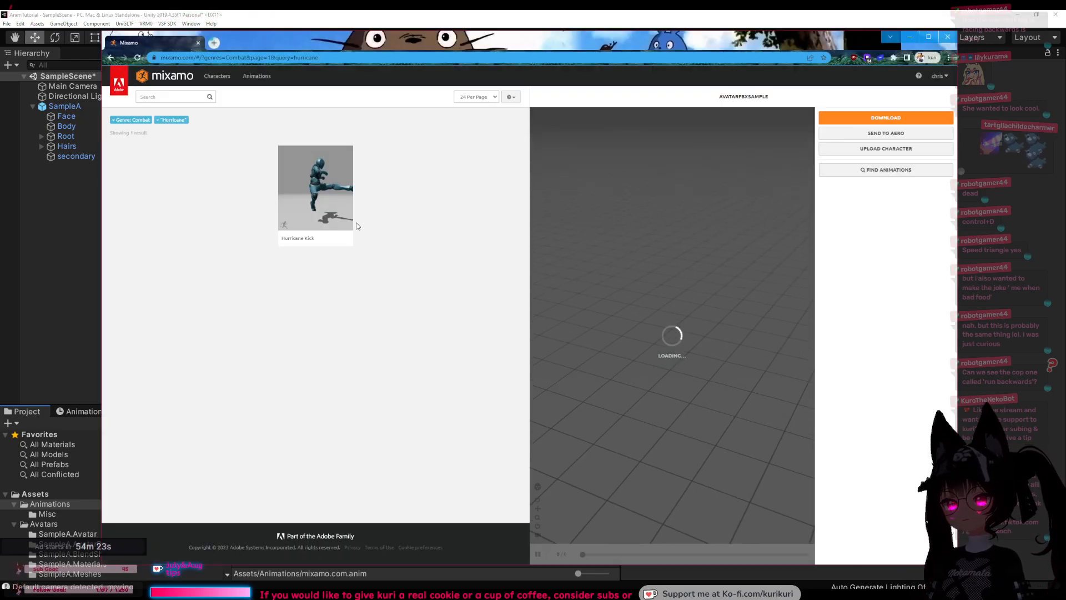
left_click(115, 121)
left_click(115, 120)
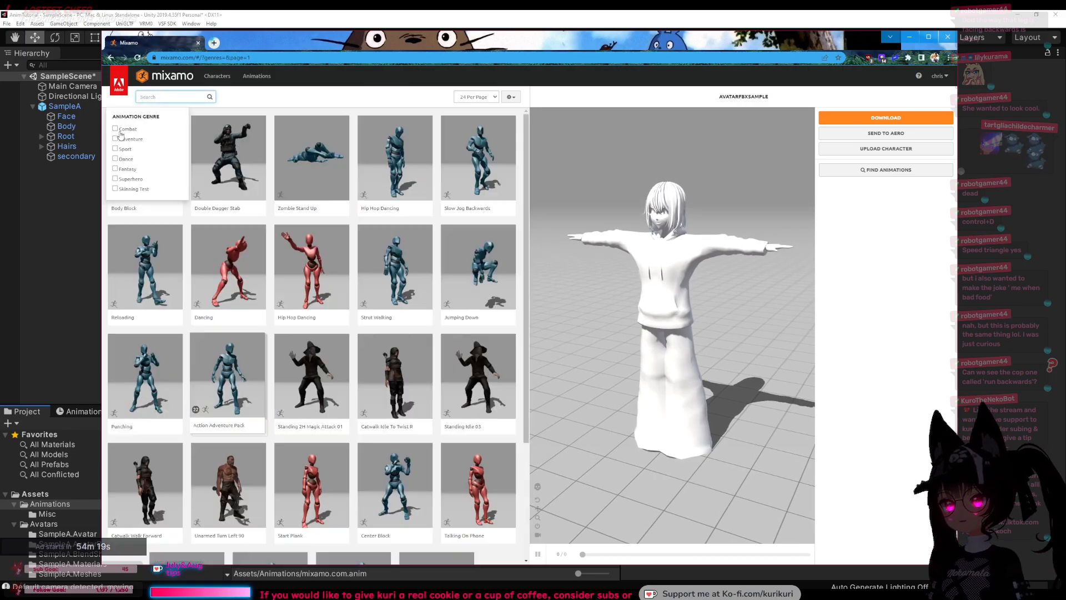
left_click(116, 158)
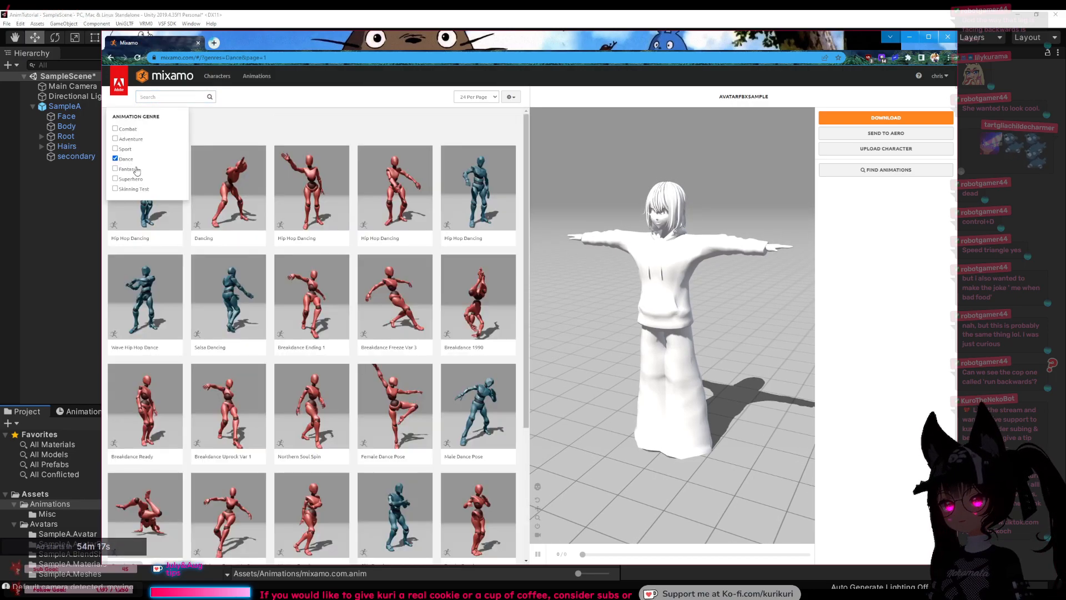
left_click(113, 120)
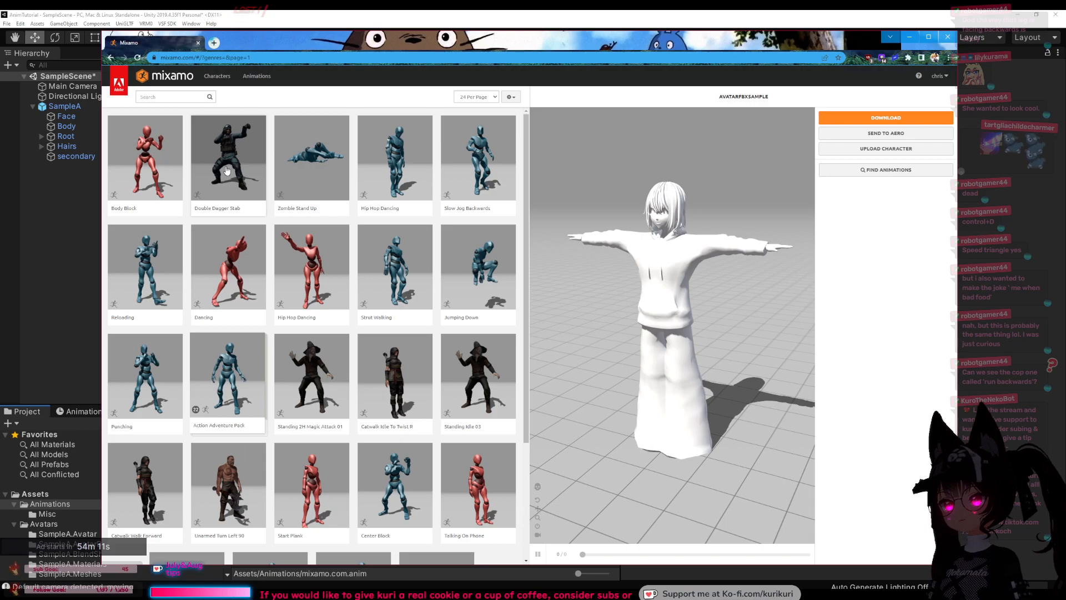
left_click(240, 259)
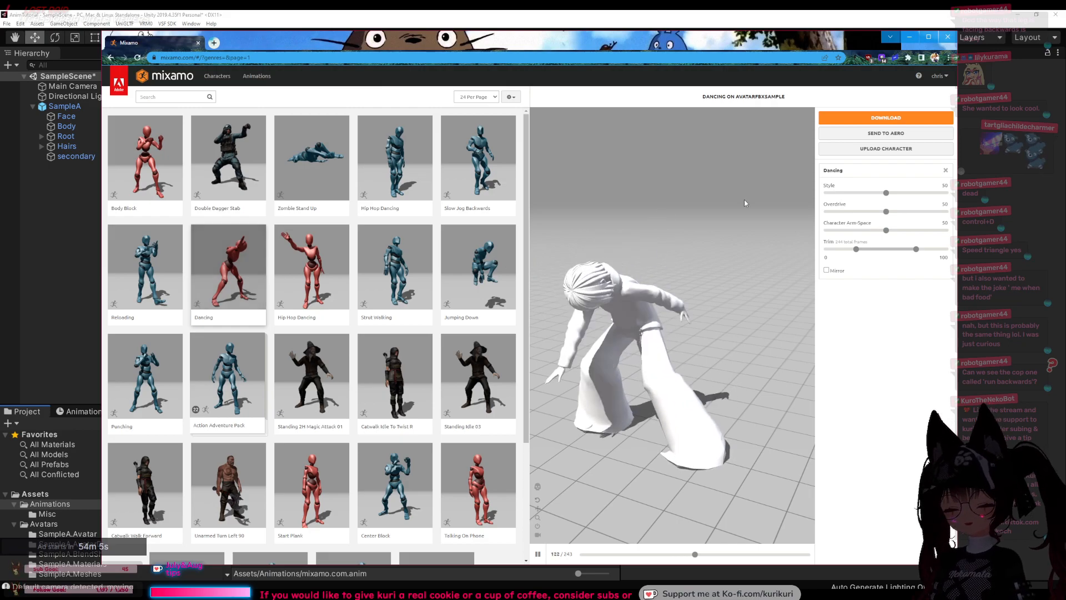
left_click(900, 118)
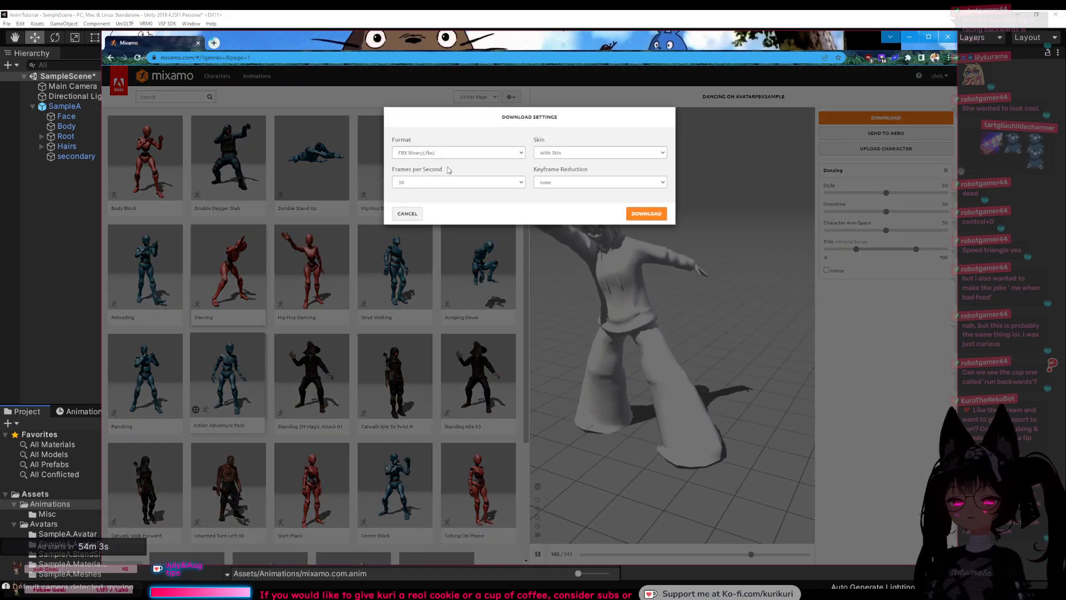
left_click(512, 183)
left_click(500, 199)
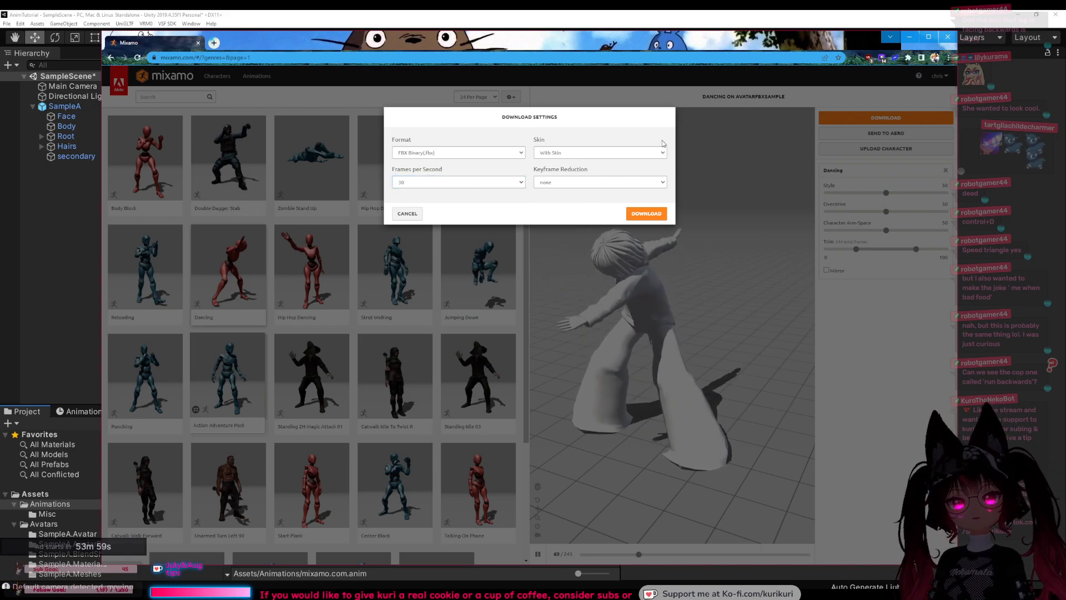
left_click(407, 214)
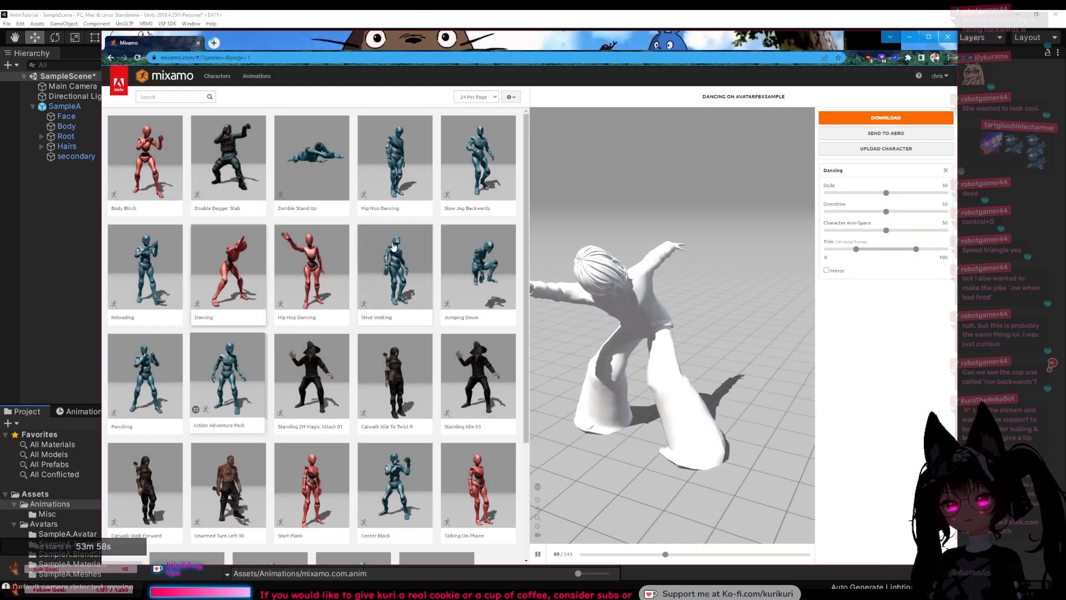
Step: Filter the animations by the Combat genre and download Hurricane Kick as FBX Binary with skin at 30 frames per second
left_click(184, 99)
left_click(115, 128)
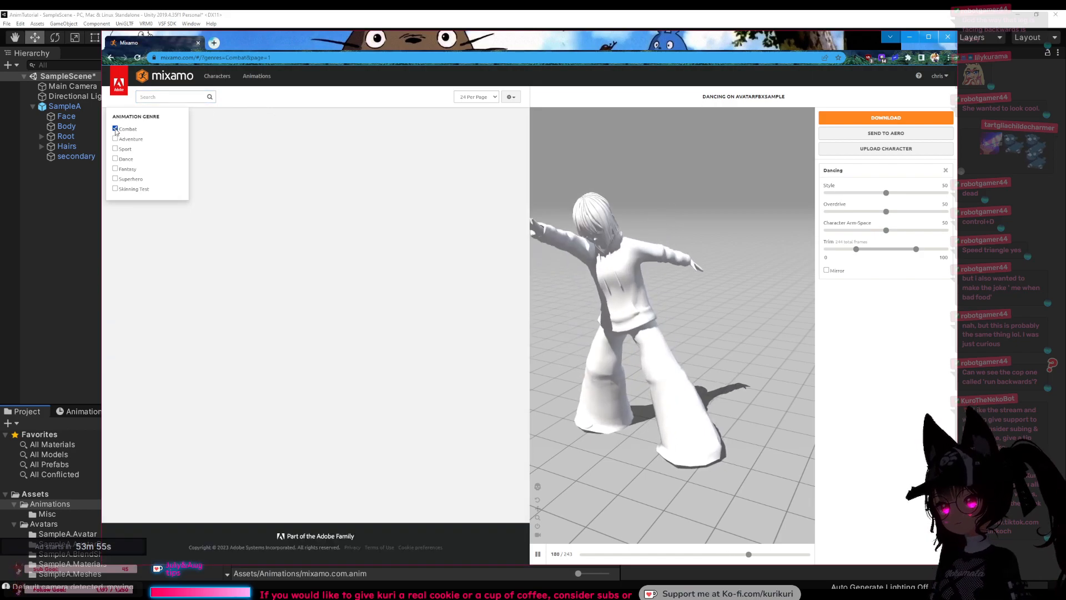
left_click(394, 297)
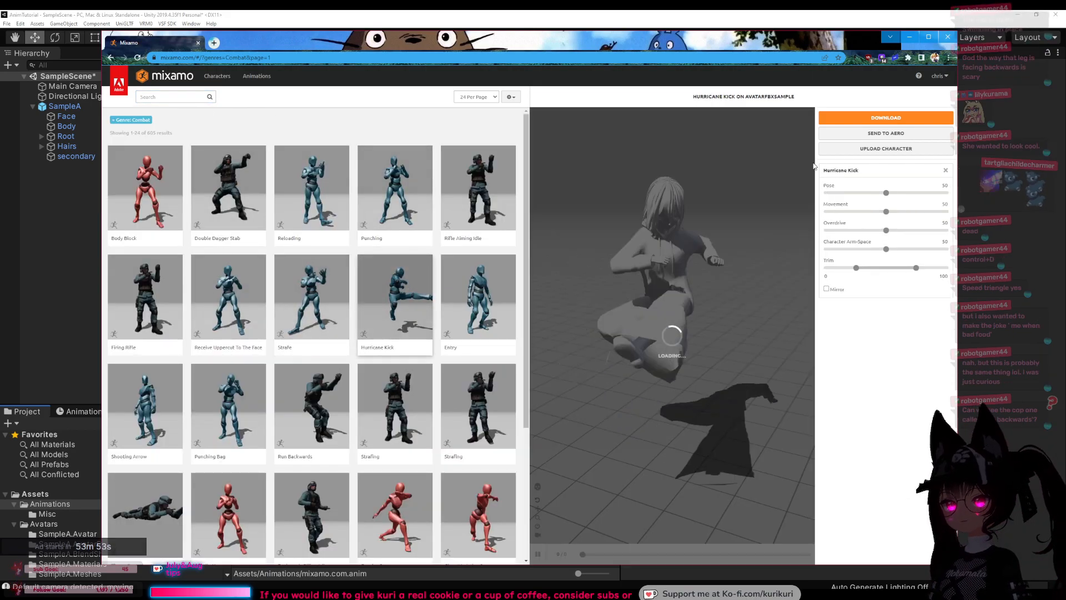
left_click(886, 118)
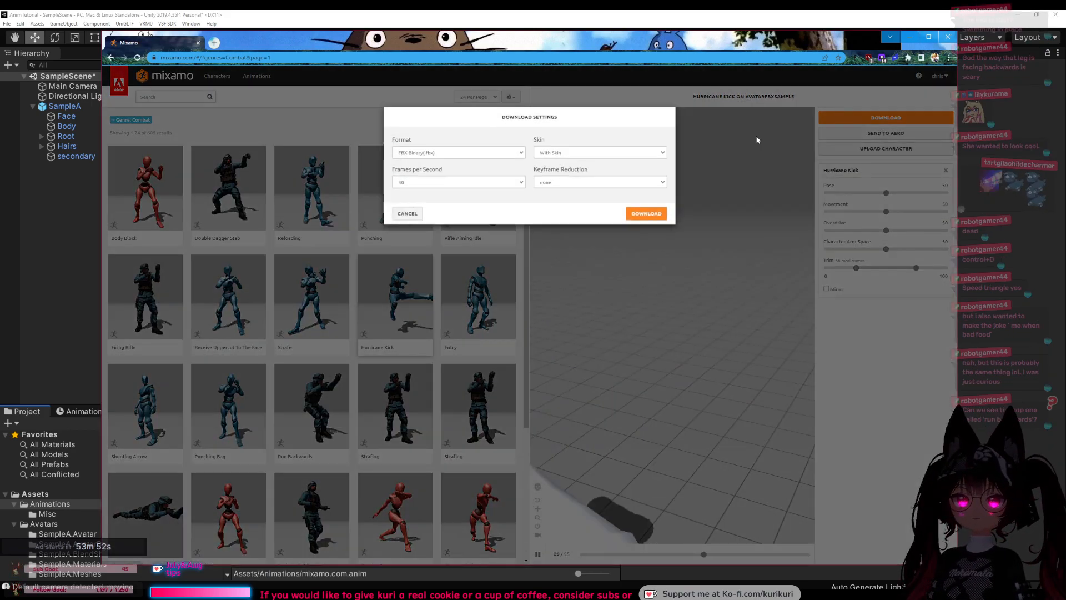
left_click(470, 182)
left_click(459, 202)
left_click(578, 154)
left_click(578, 162)
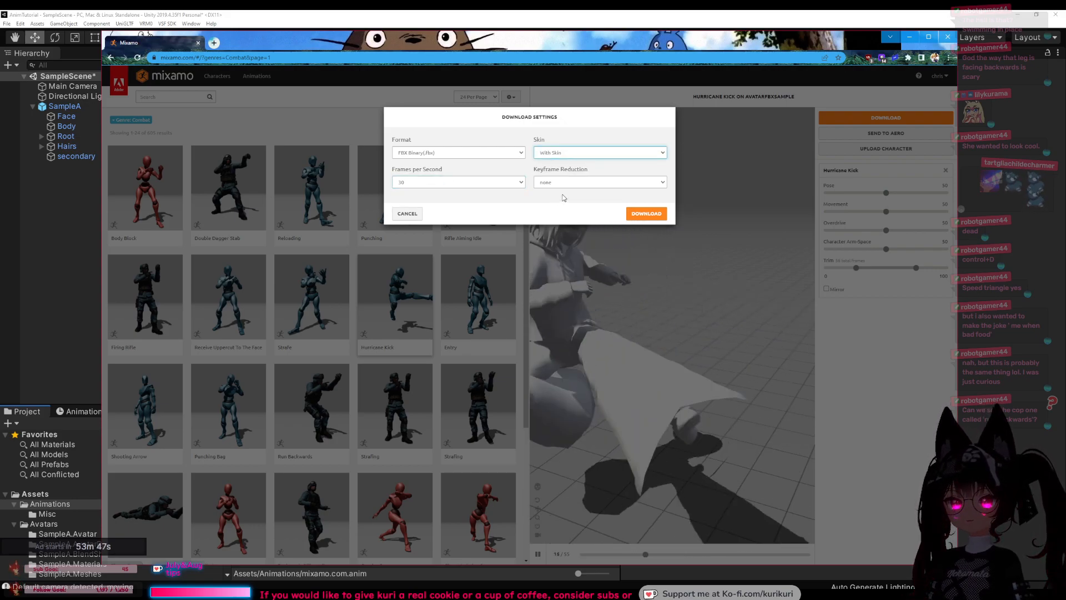
left_click(646, 213)
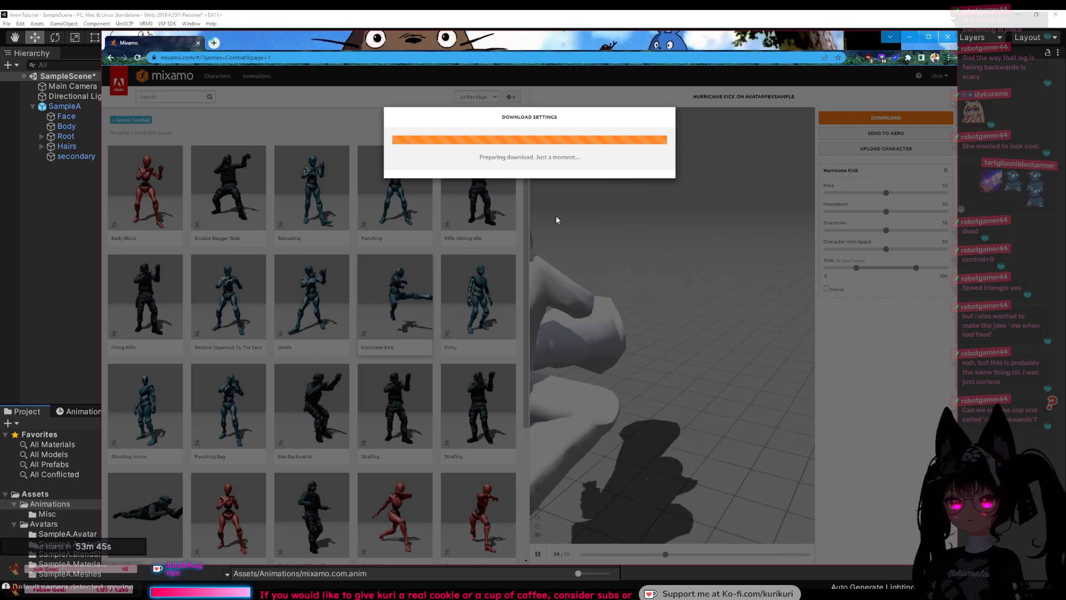
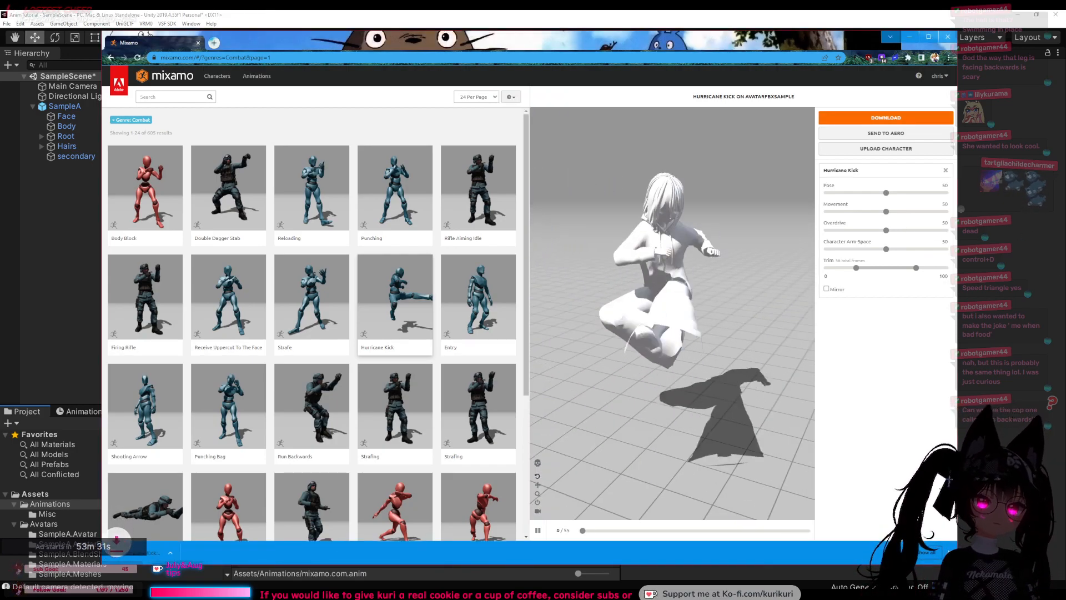
Step: Switch back to Unity, import Hurricane Kick.fbx from the tutorial folder into Animations, and apply a Humanoid rig to it
left_click(655, 575)
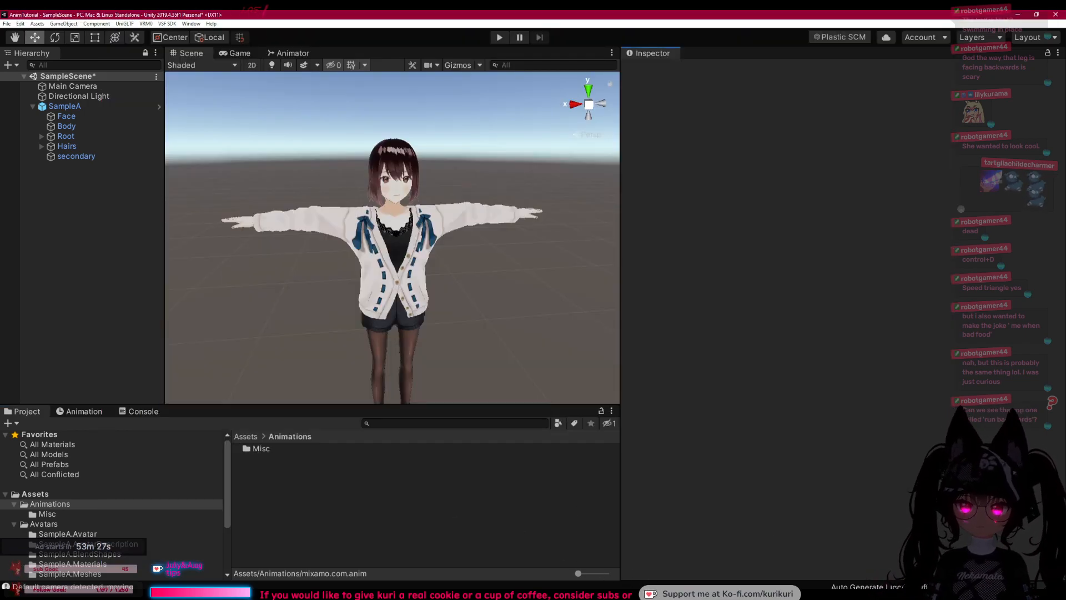
key("alt+Tab")
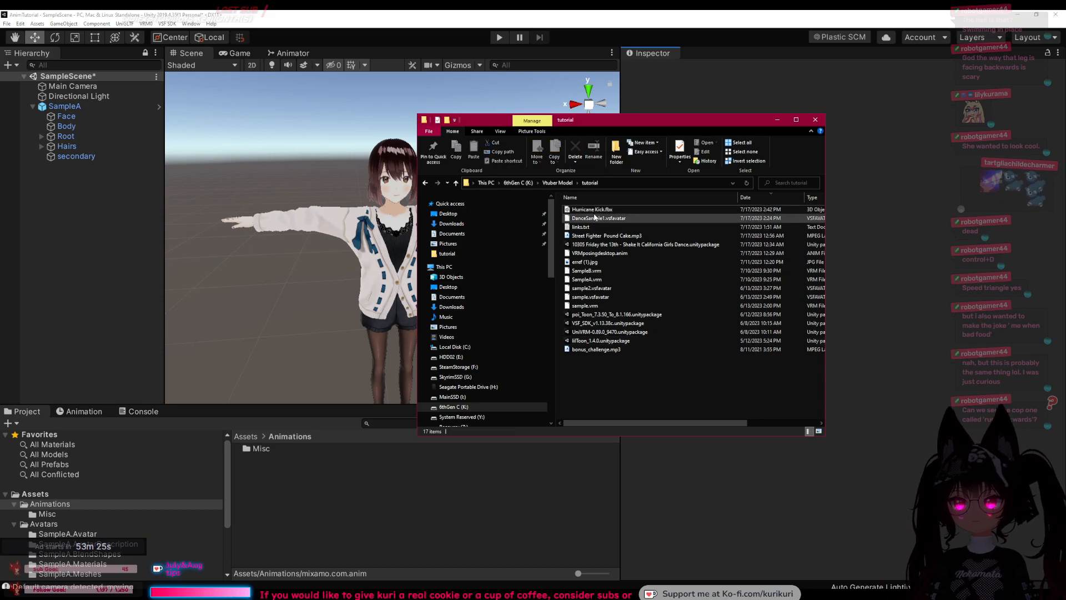
left_click_drag(597, 210, 275, 492)
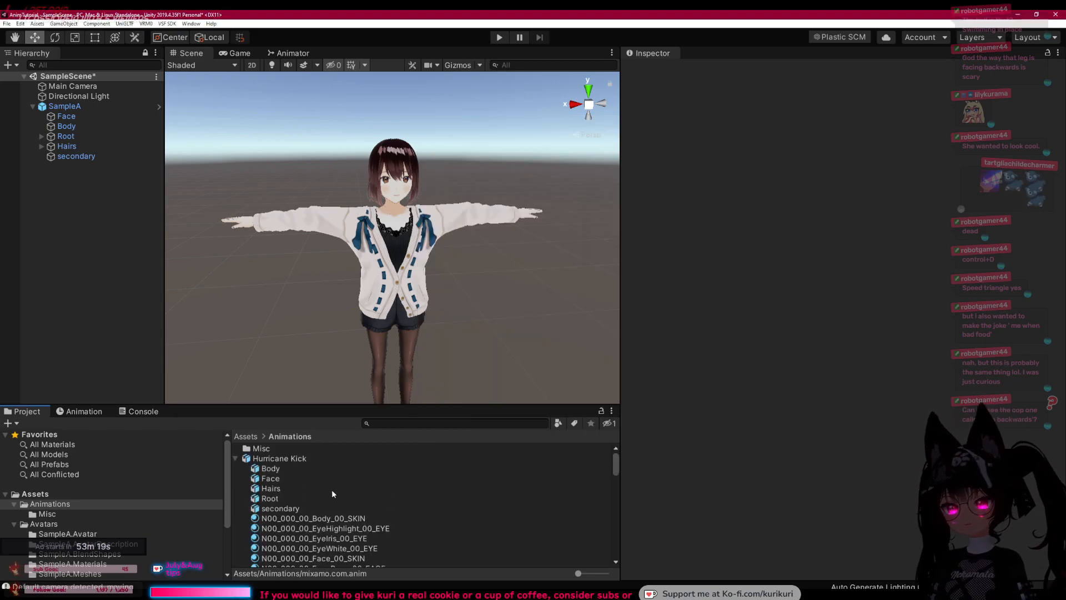
left_click(255, 458)
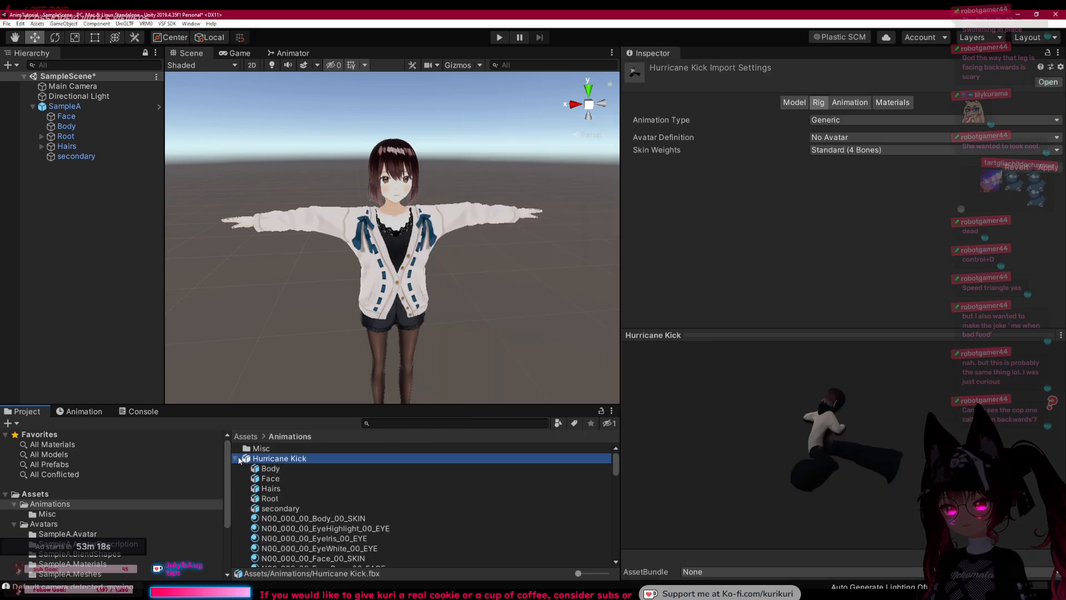
left_click(842, 120)
left_click(839, 160)
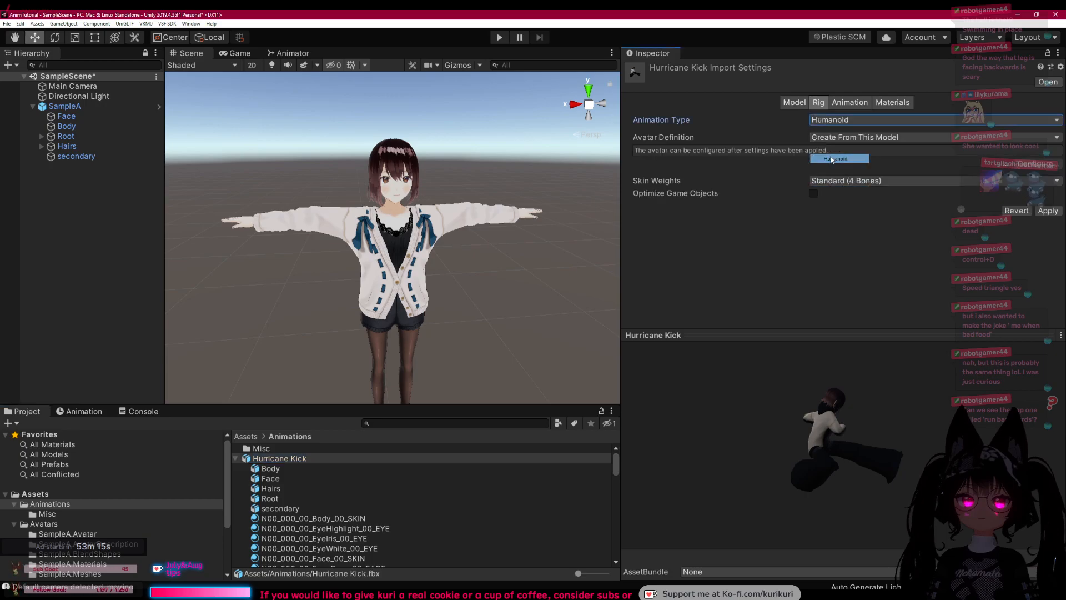
left_click(1044, 211)
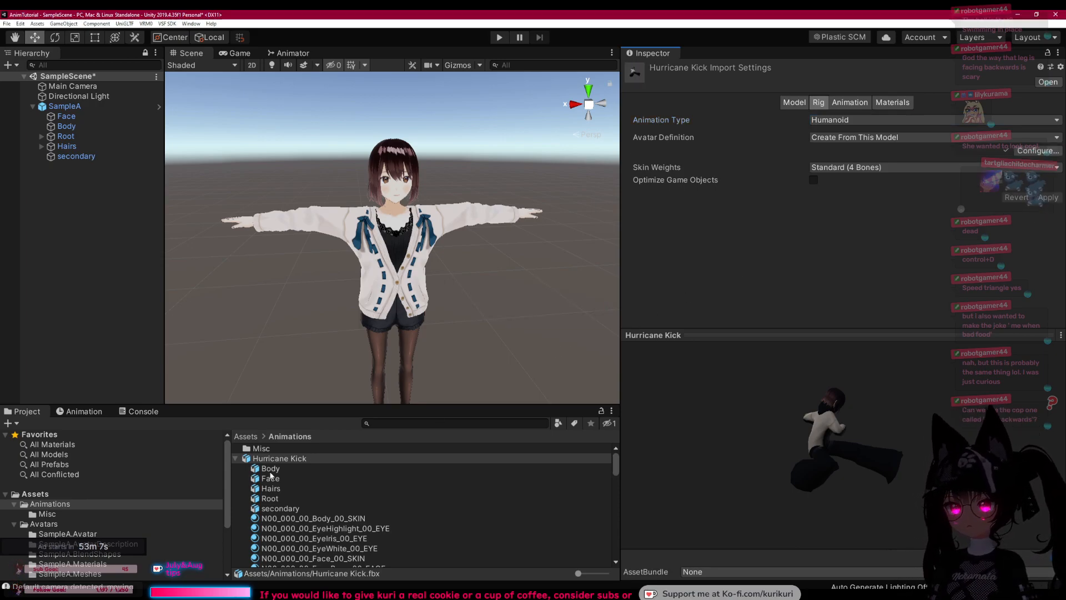
Step: Preview the mixamo.com clip inside the Hurricane Kick model and duplicate it into the Animations folder
left_click(281, 508)
scroll(308, 502, "down", 20)
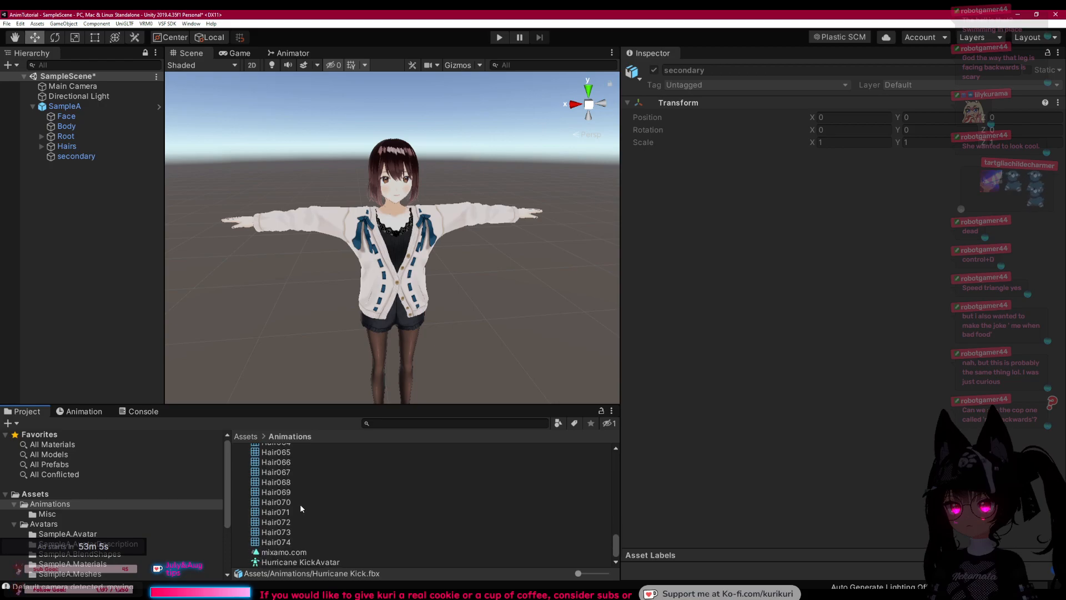
left_click(279, 552)
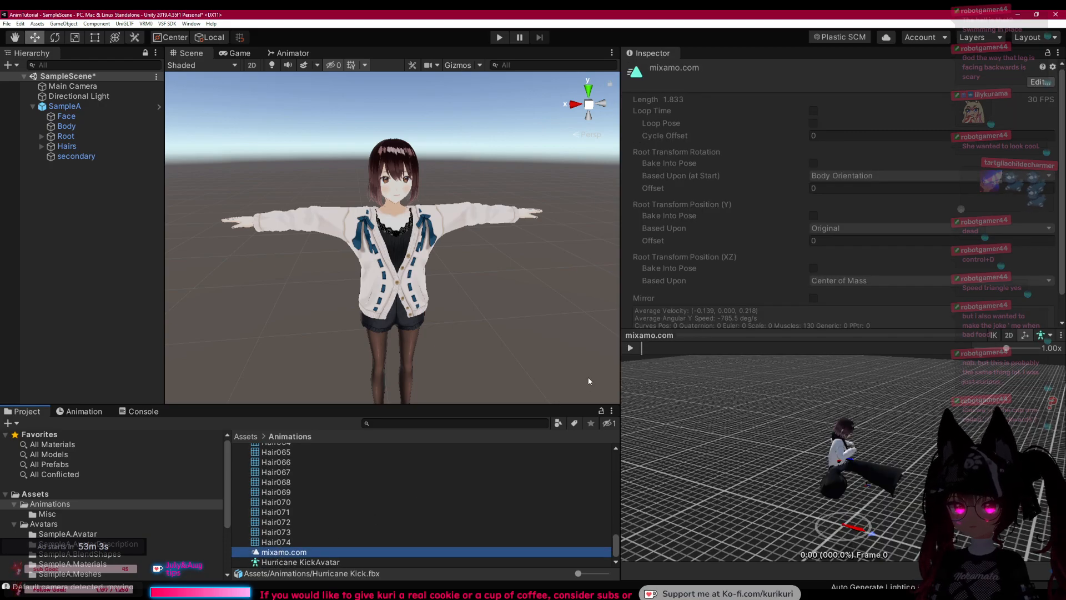
left_click(630, 348)
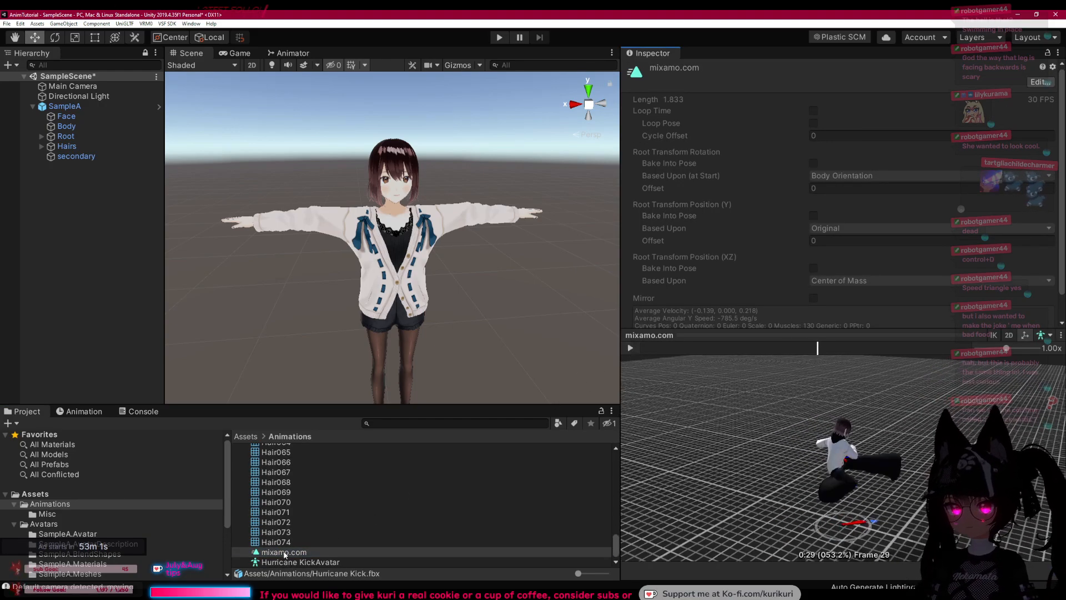
left_click(288, 542)
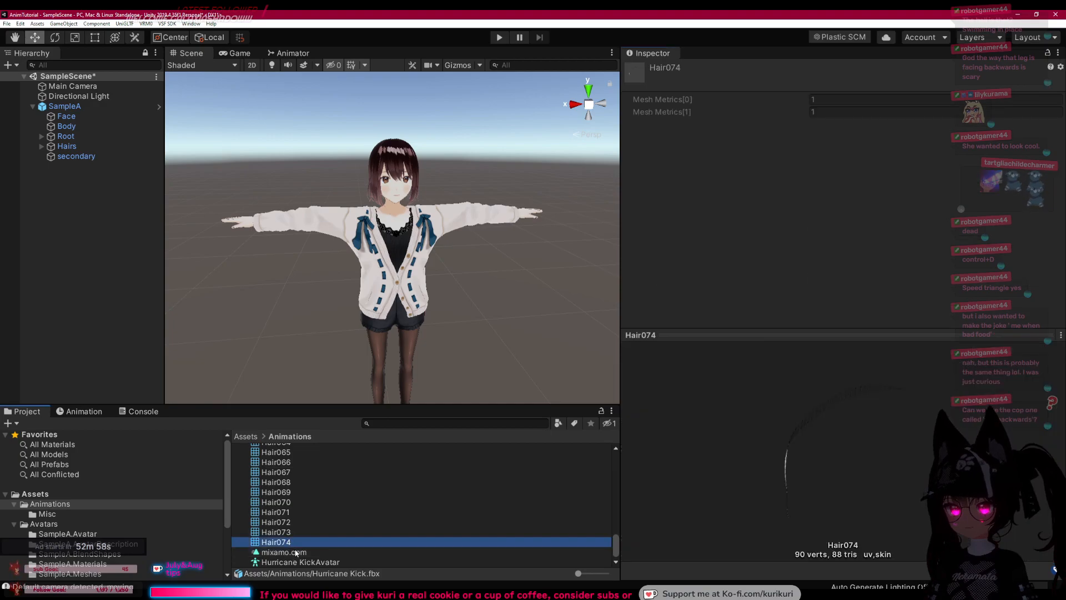
left_click(283, 552)
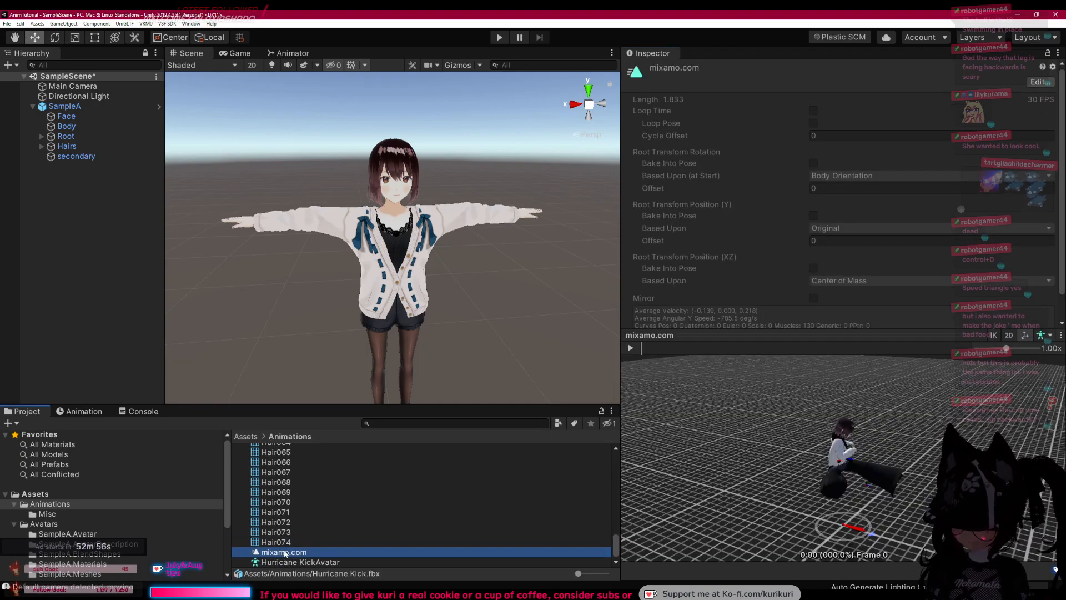
key("ctrl+d")
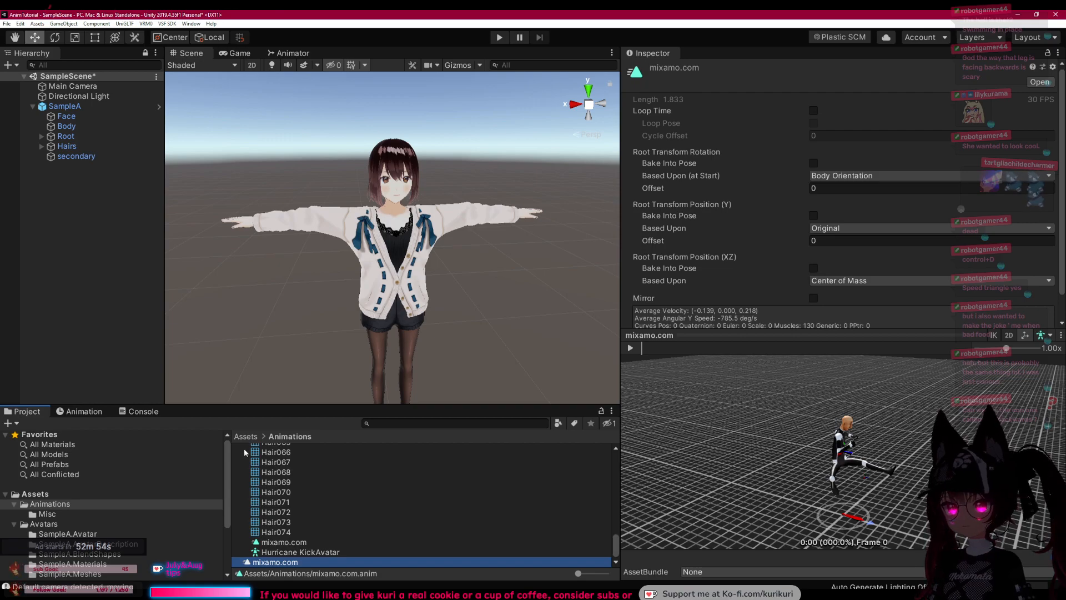
Step: Assign the duplicated mixamo.com clip as the animation of the tatsumaki entry in SampleA's VSF_Animations component
scroll(265, 564, "up", 5)
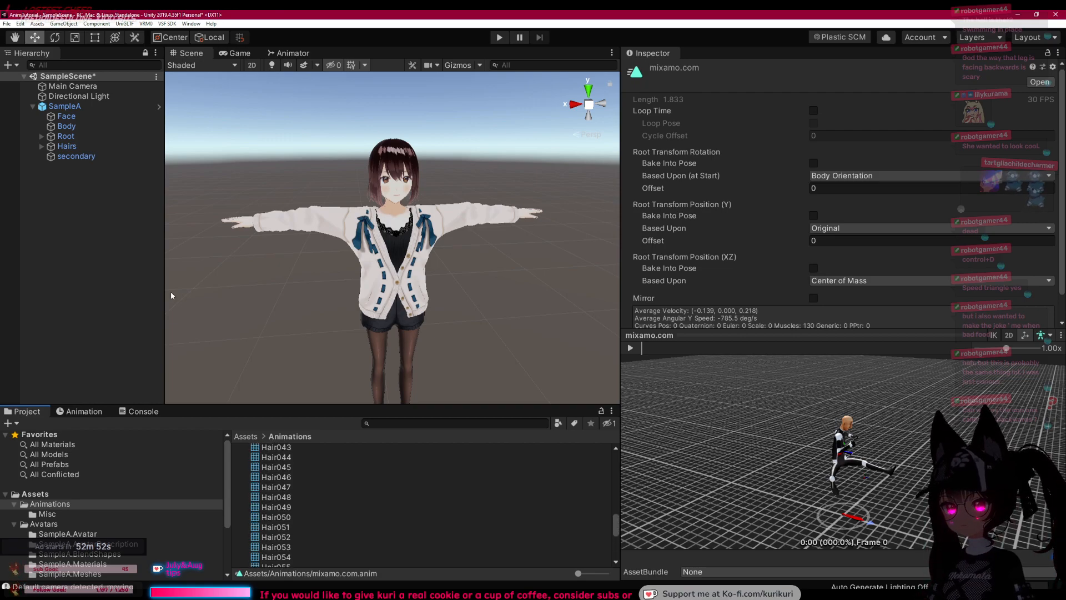
left_click(127, 108)
scroll(760, 276, "down", 5)
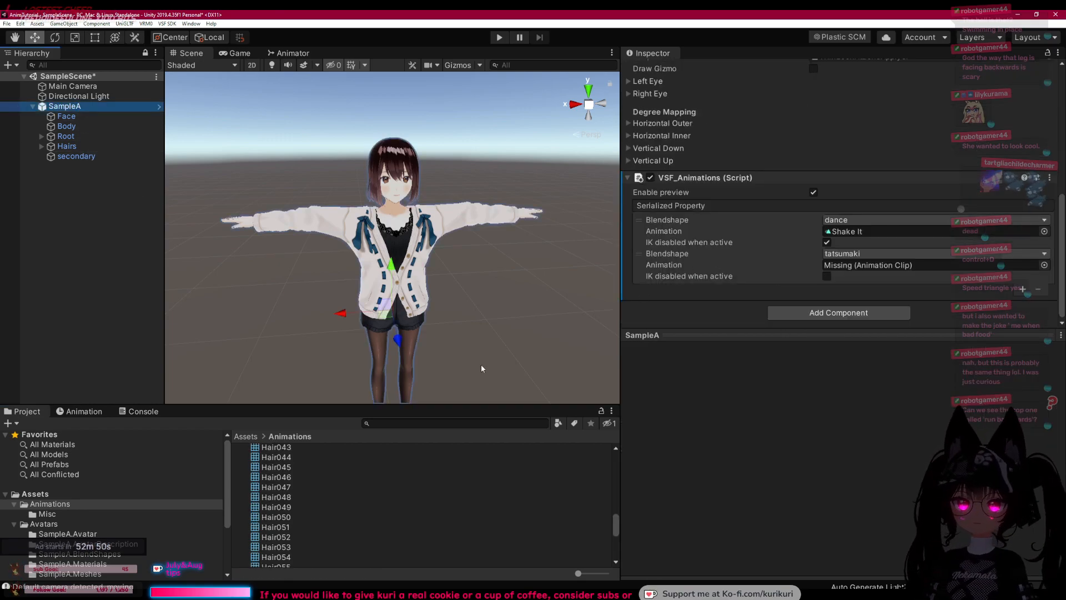
scroll(304, 485, "down", 6)
left_click_drag(274, 561, 894, 266)
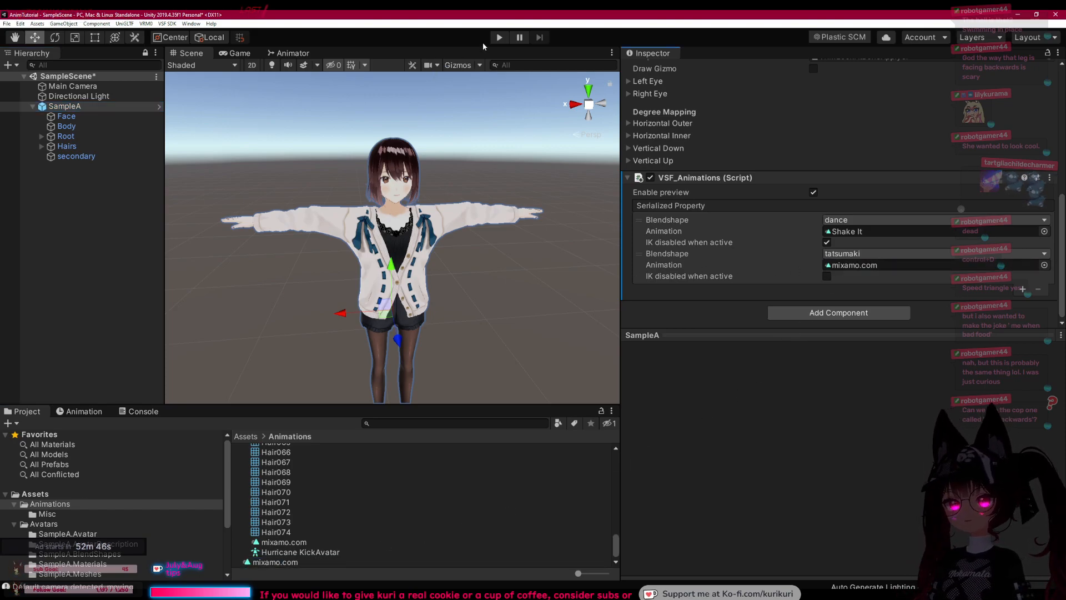
Step: Run the scene, trigger the tatsumaki blendshape to test its animation, and stop the run
left_click(501, 37)
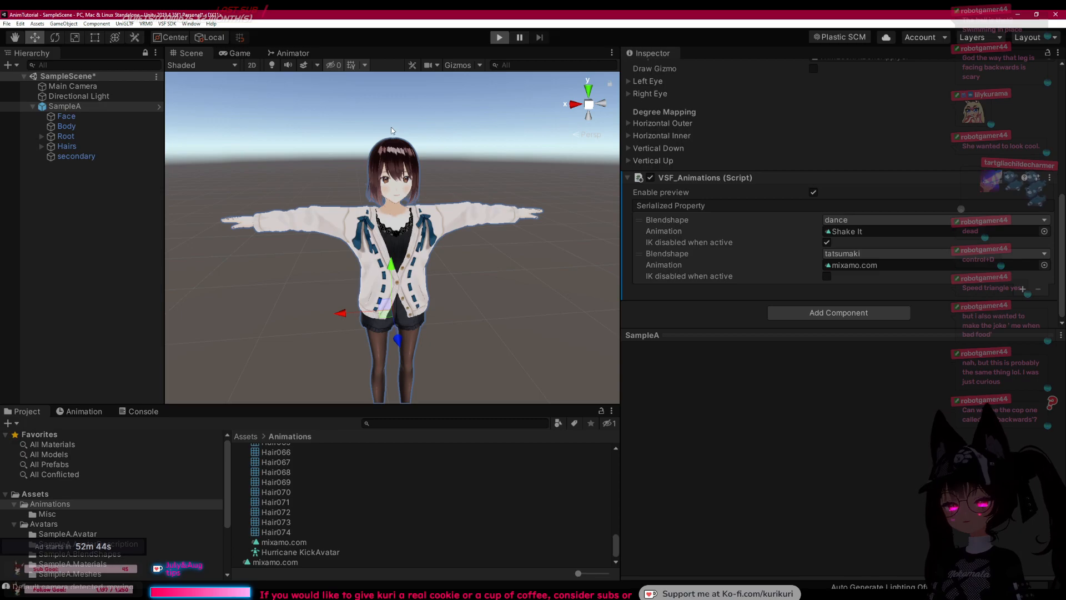
left_click(186, 306)
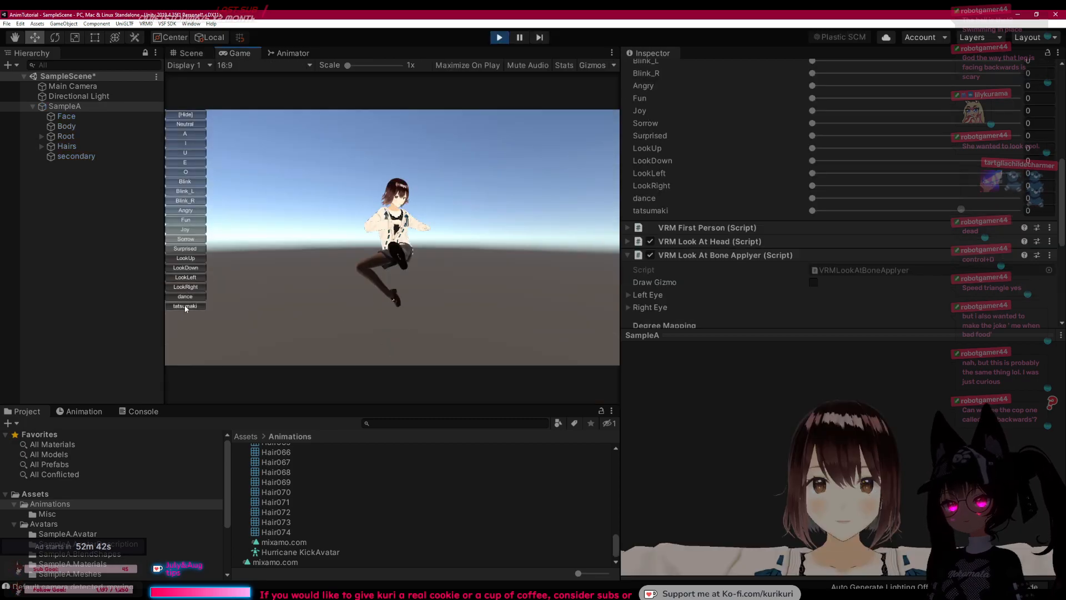
left_click(500, 37)
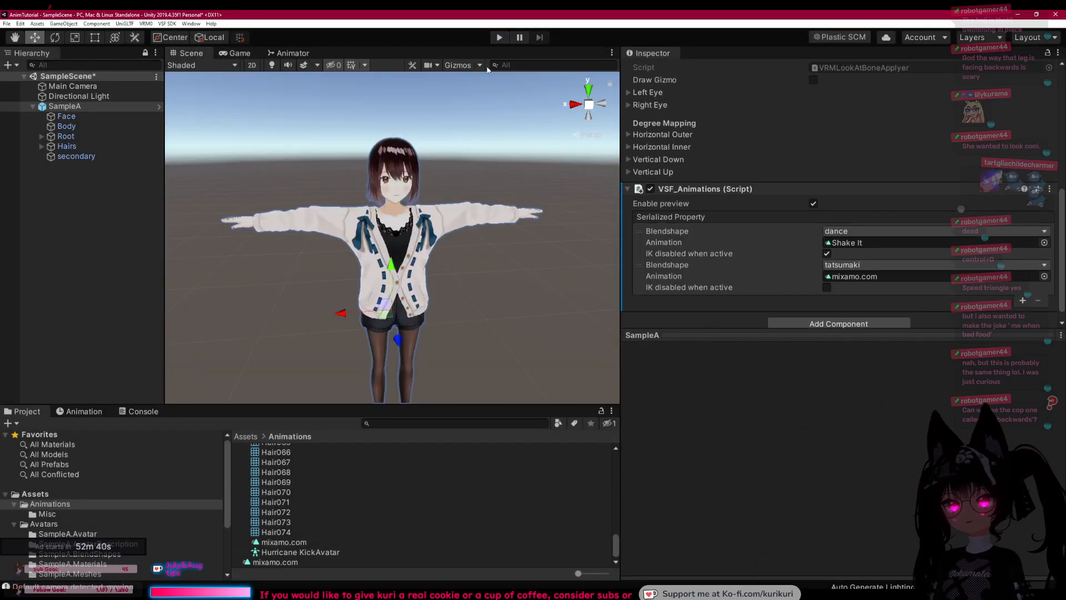
Step: Remove the reimported Hurricane Kick model from Animations and start deleting its duplicated mixamo.com clip
scroll(311, 505, "up", 15)
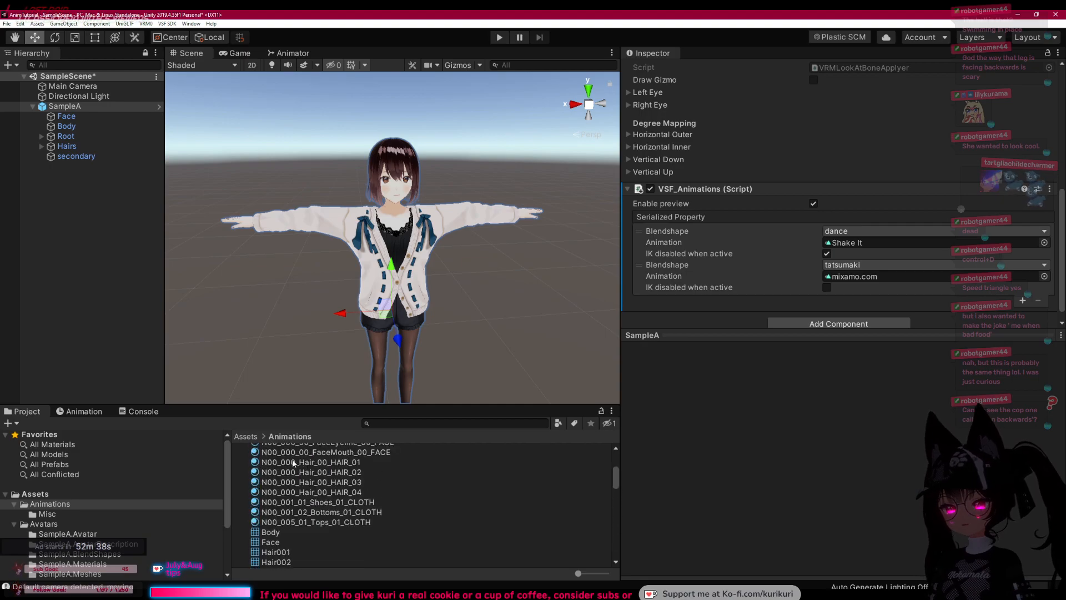
left_click(266, 461)
key("Delete")
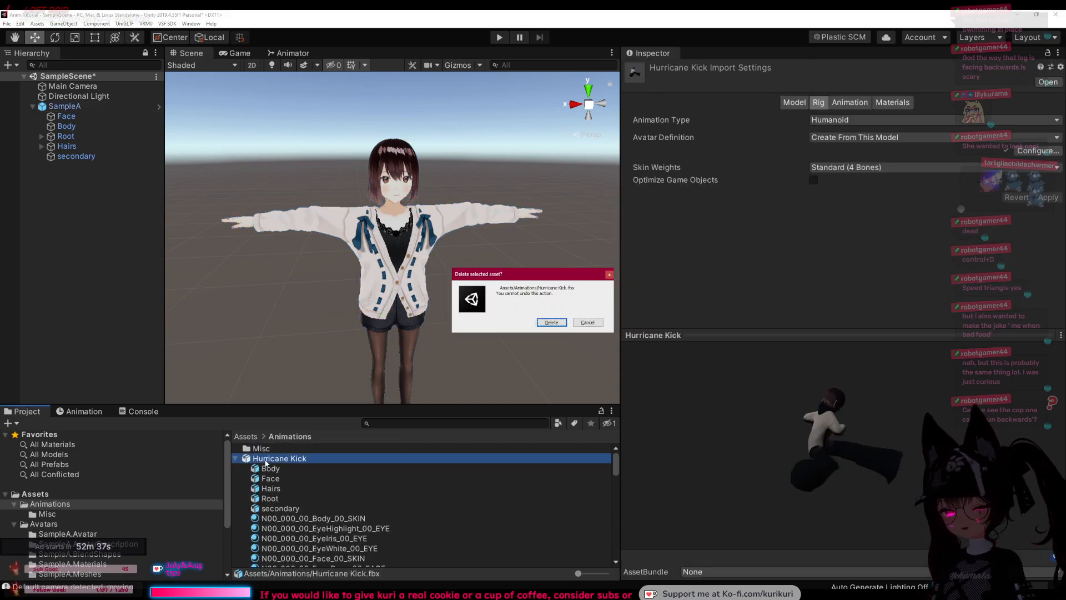
left_click(551, 323)
left_click(271, 459)
key("Delete")
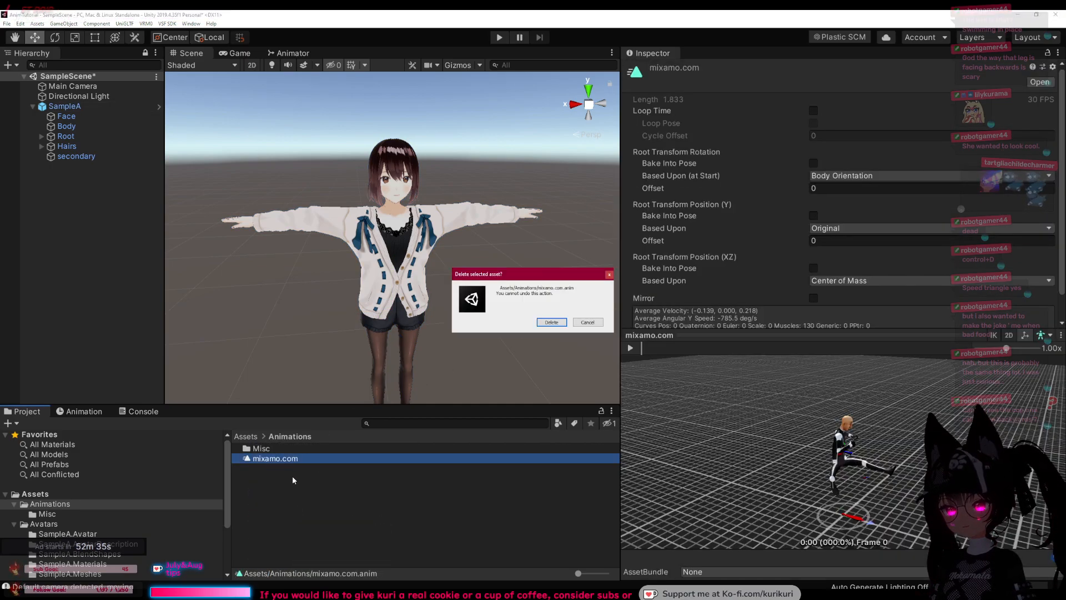
Step: Finish deleting the old mixamo.com clip from the Animations folder
left_click(551, 322)
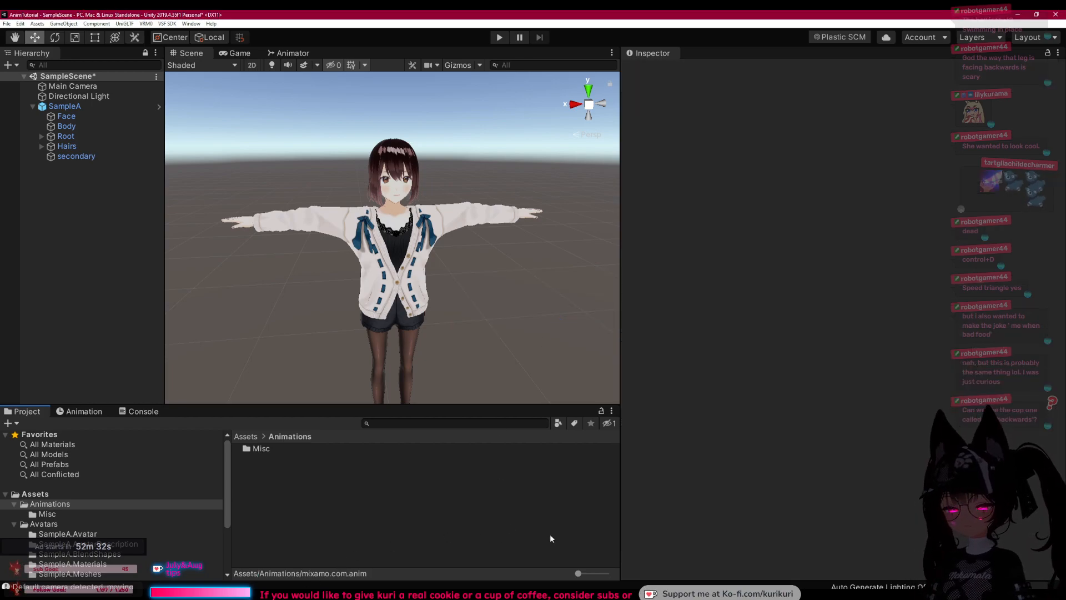
Step: Switch to Mixamo, replace the Combat genre filter with Dance, and load the Wave Hip Hop Dance animation onto the character
left_click(260, 591)
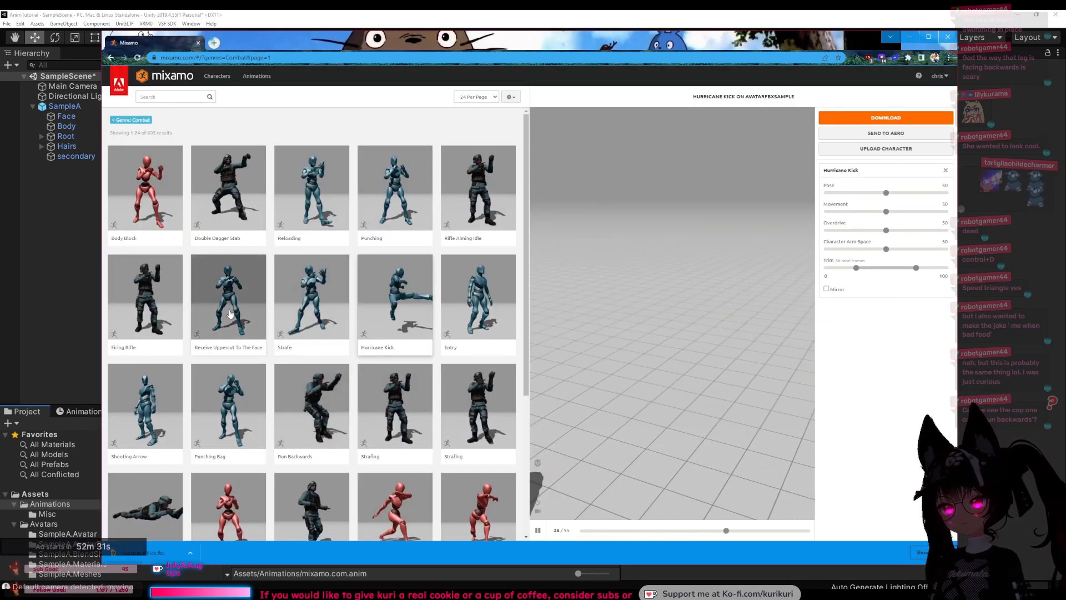
left_click(124, 127)
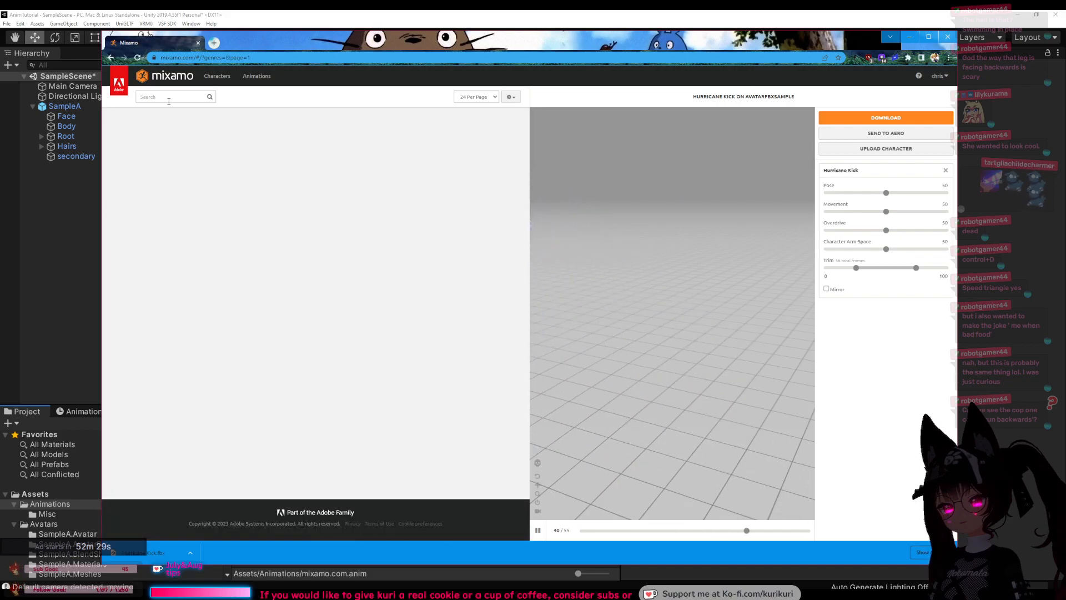
left_click(168, 97)
left_click(116, 159)
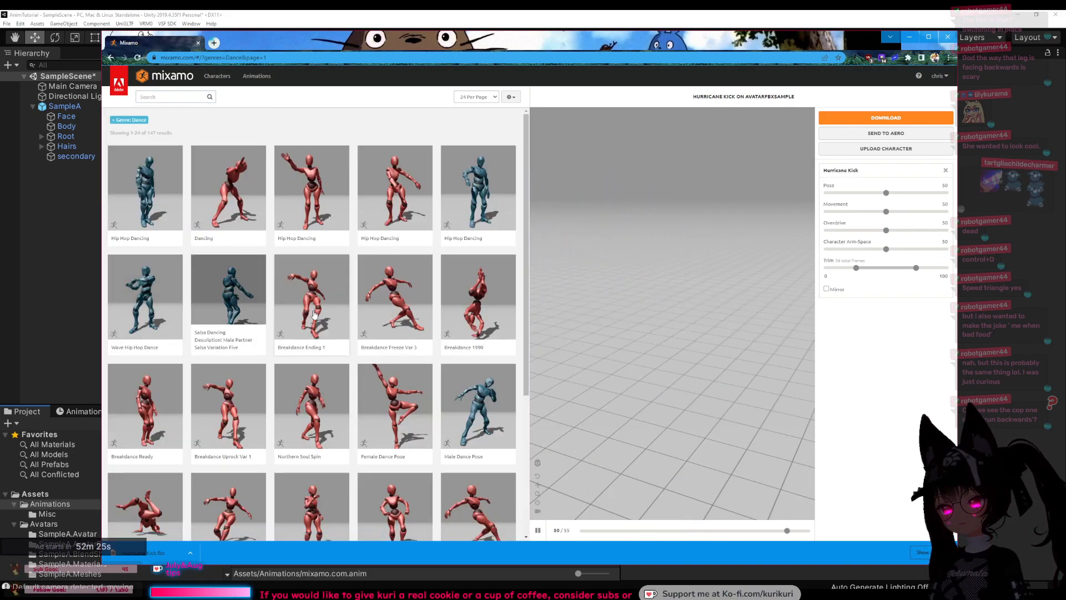
scroll(228, 289, "down", 1)
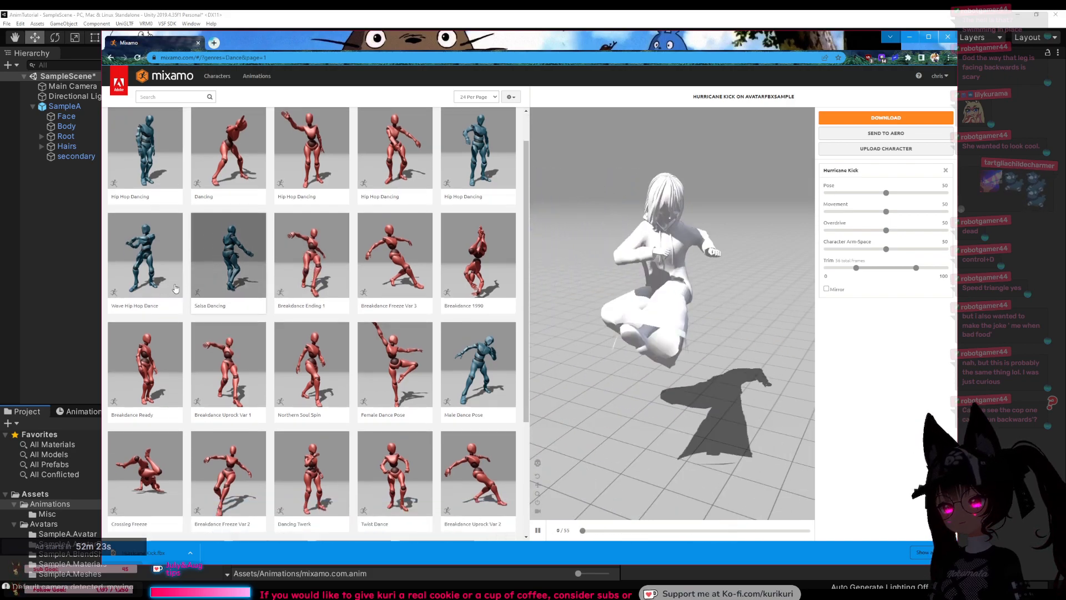
left_click(145, 254)
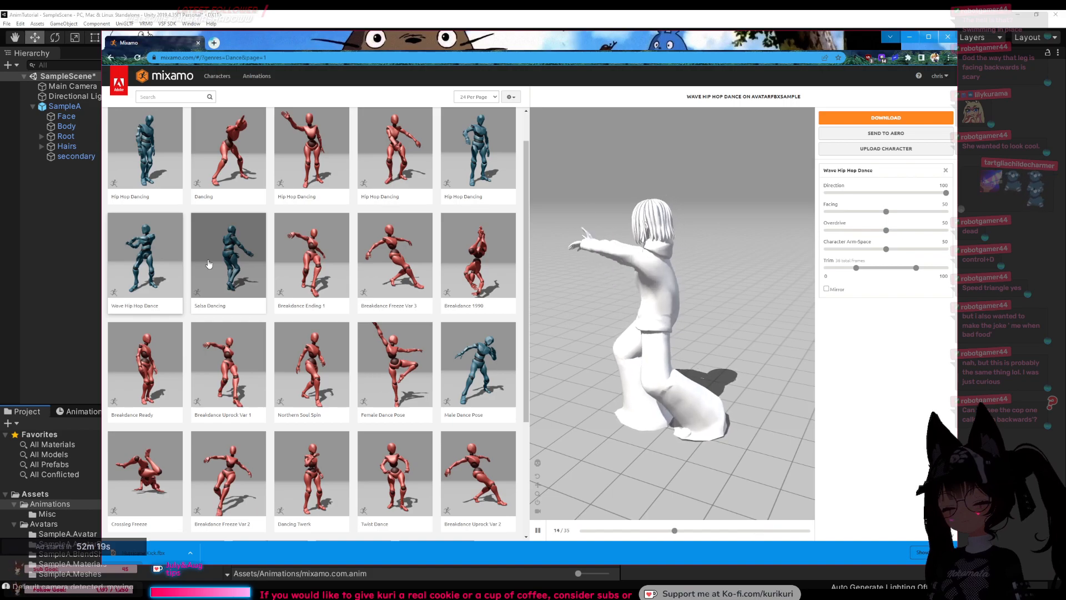
Step: Download the Wave Hip Hop Dance animation as FBX Binary without skin at 30 frames per second
left_click_drag(649, 294, 738, 283)
left_click(885, 118)
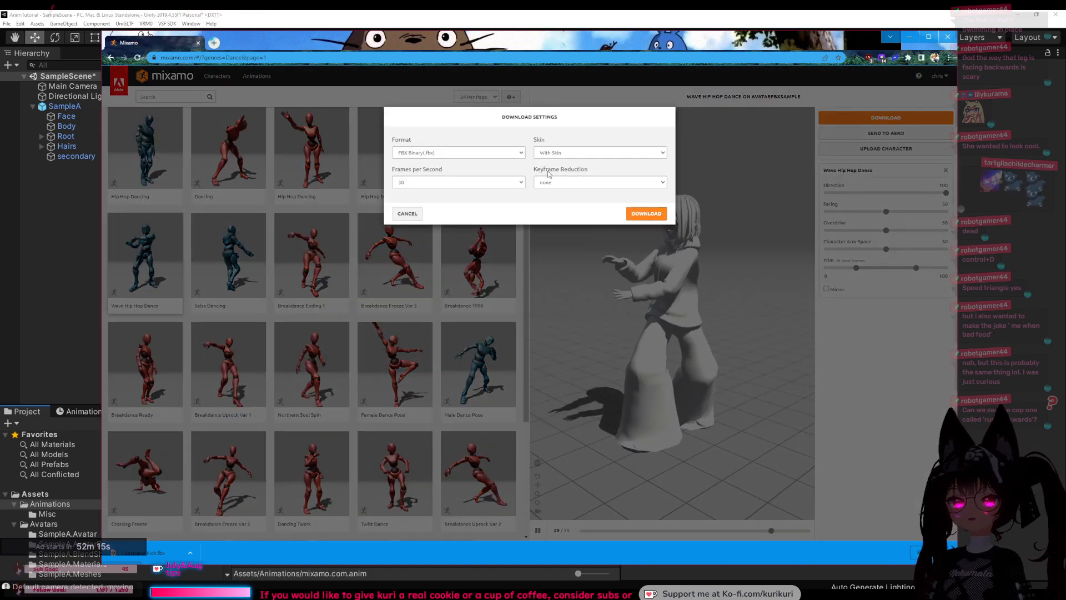
left_click(562, 157)
left_click(558, 166)
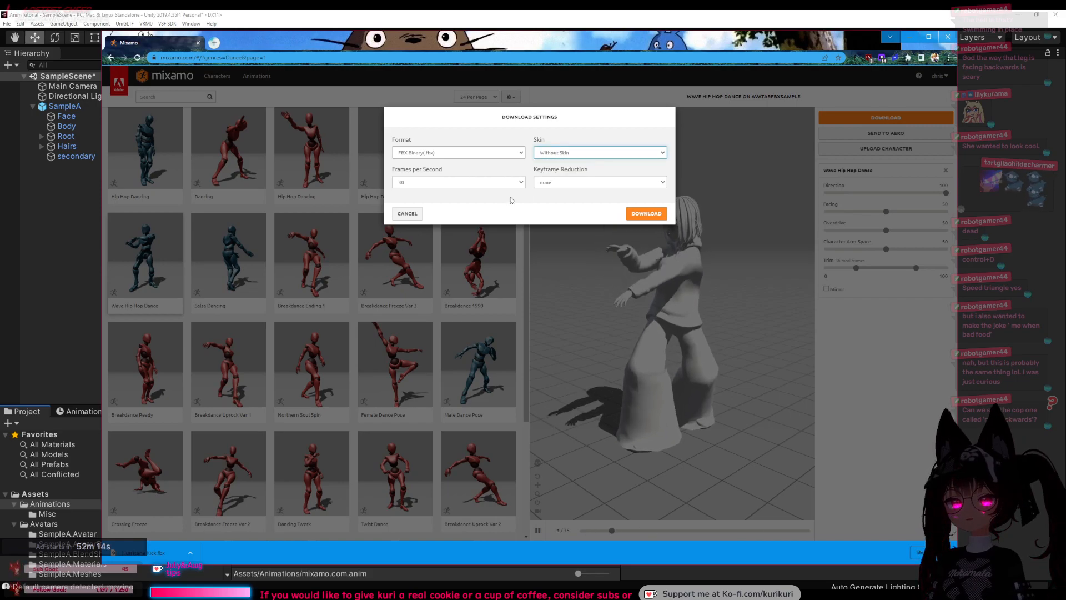
left_click(647, 214)
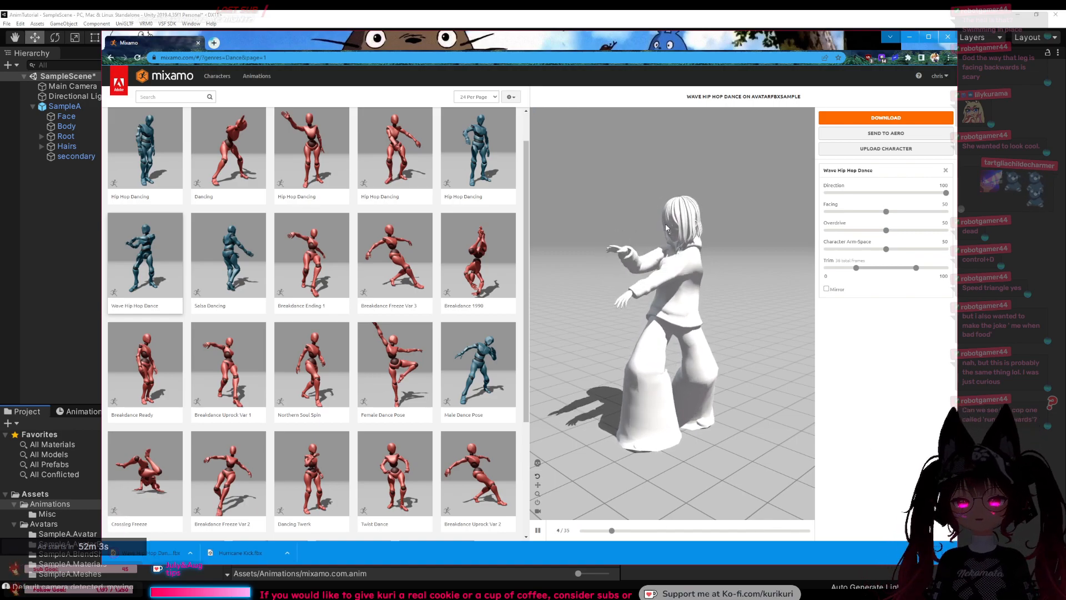
Step: Switch back to Unity and import Wave Hip Hop Dance.fbx from the tutorial folder into Assets/Animations
left_click(1016, 191)
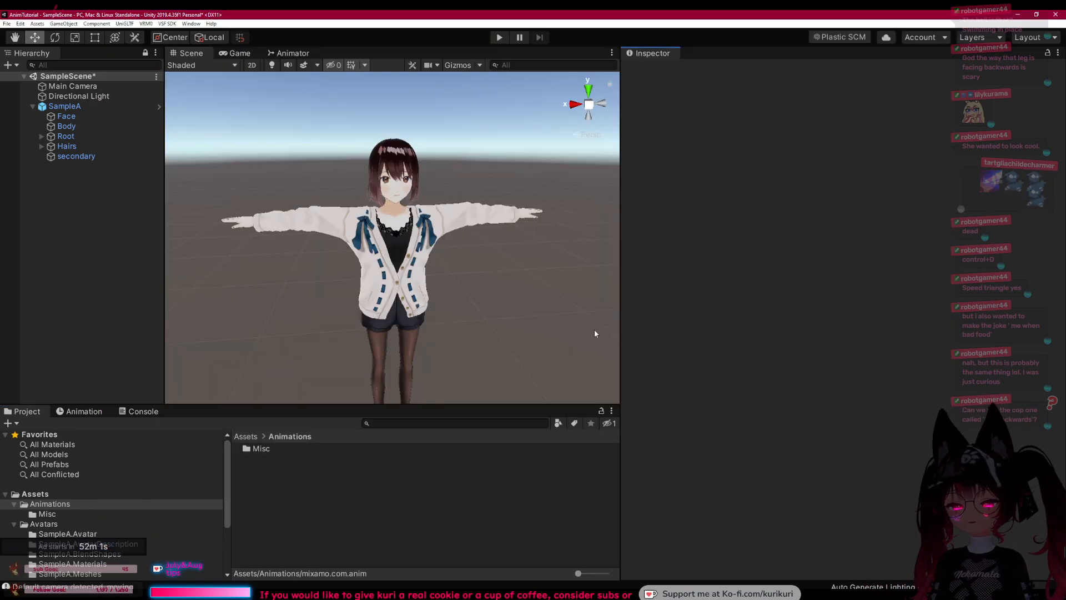
key("alt+Tab")
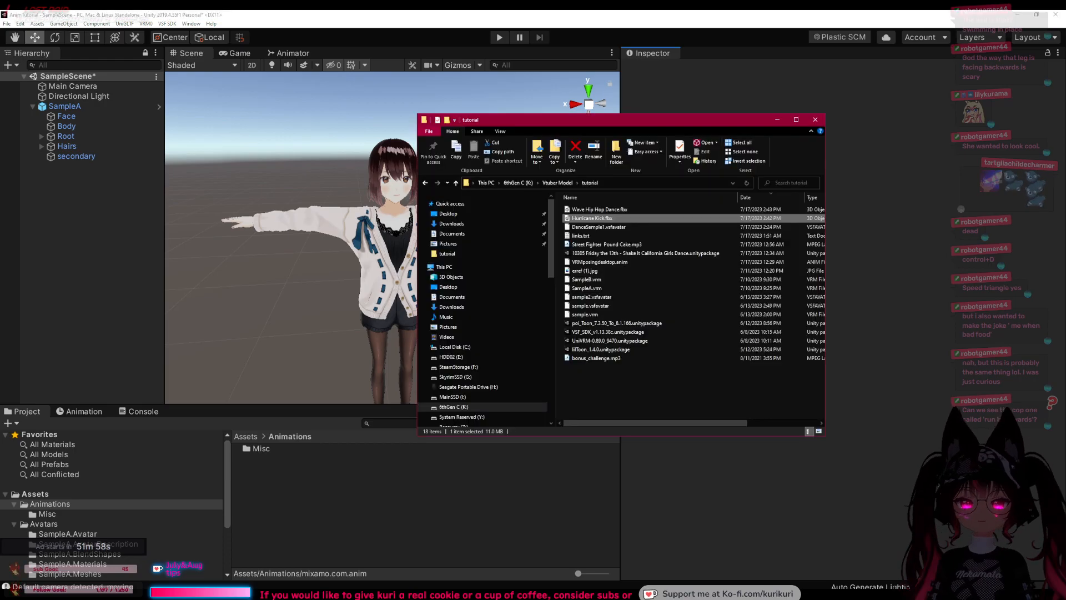
left_click(606, 211)
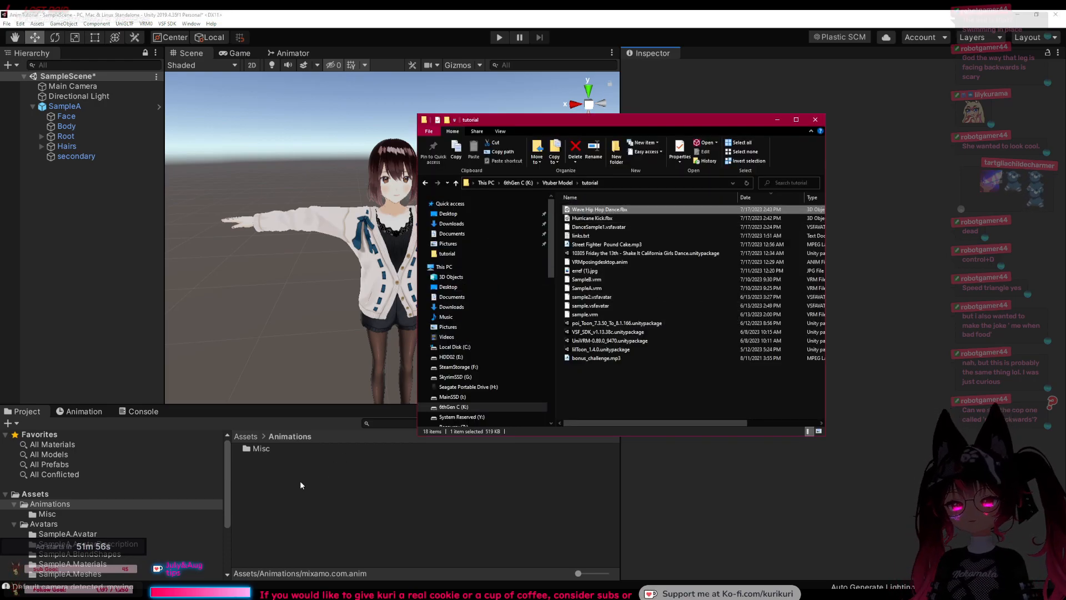
left_click_drag(282, 483, 283, 478)
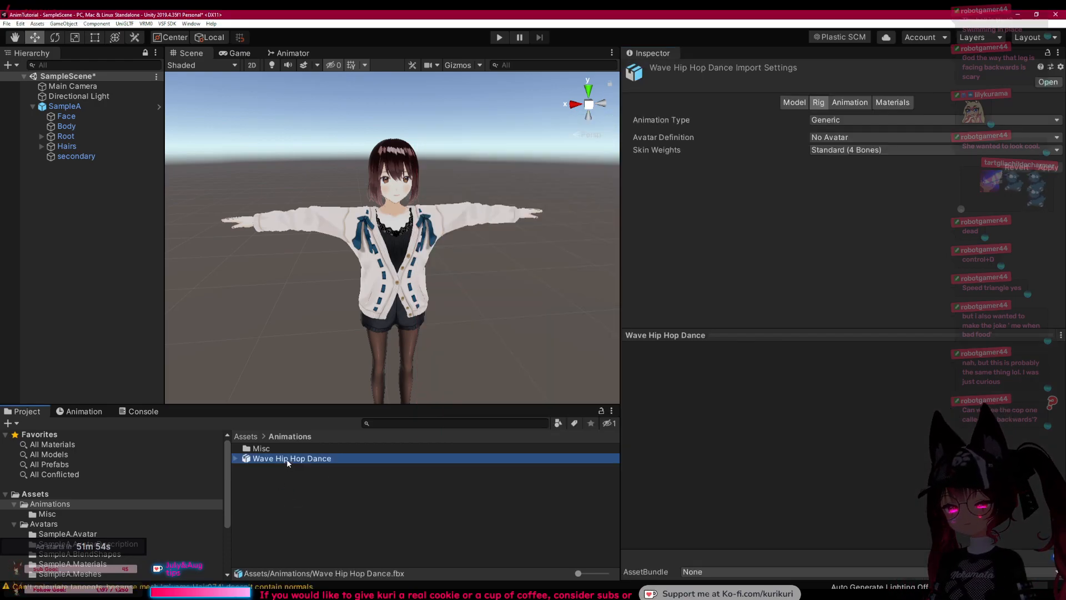
Step: Change the Wave Hip Hop Dance model's rig animation type to Humanoid and apply the import settings
left_click(236, 459)
scroll(375, 455, "down", 15)
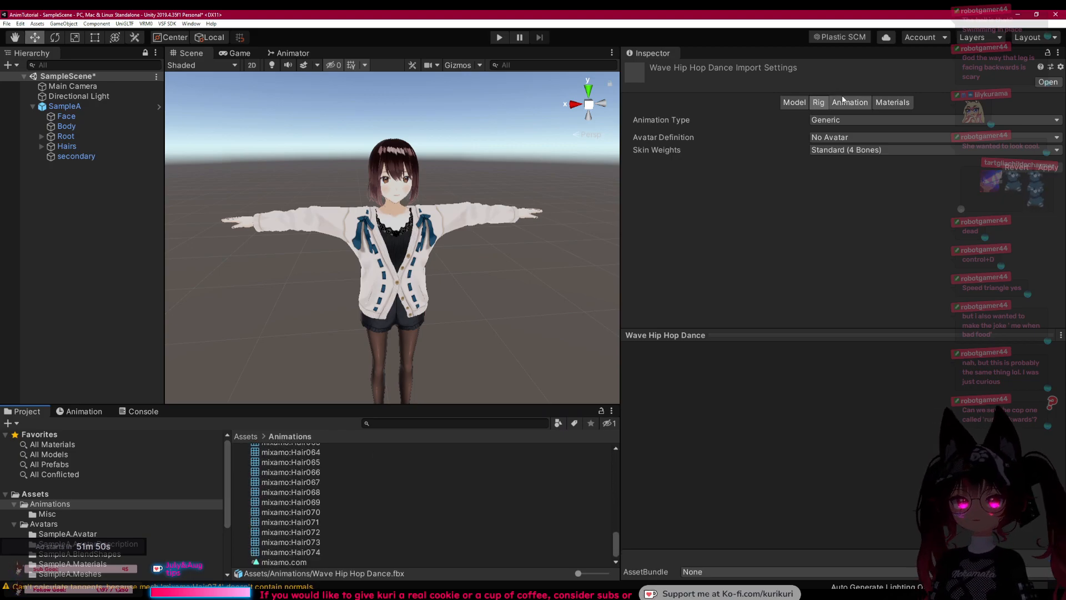
left_click(833, 120)
left_click(830, 156)
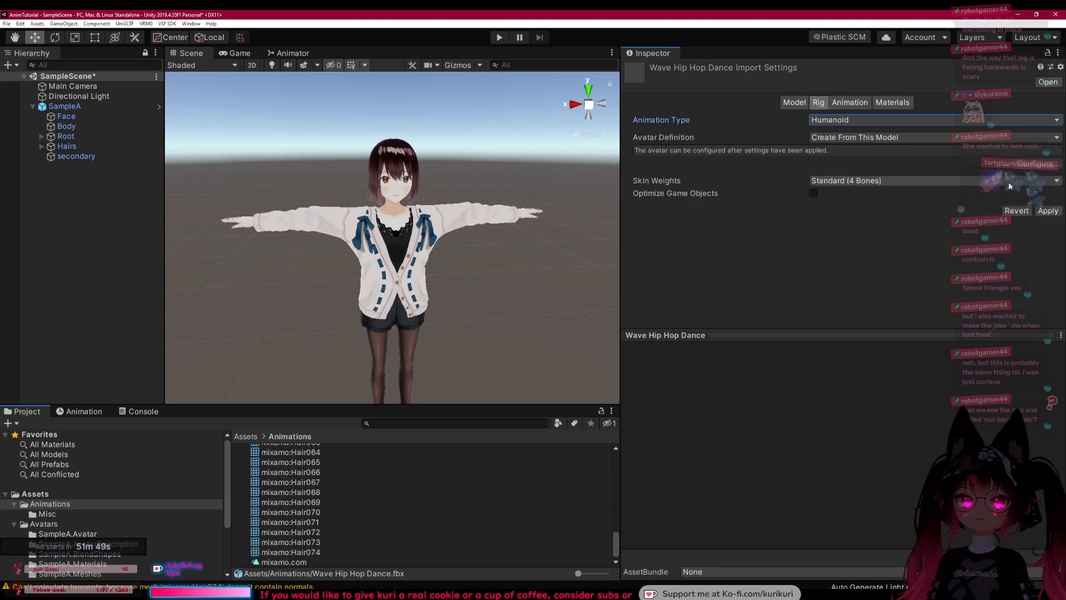
left_click(1047, 211)
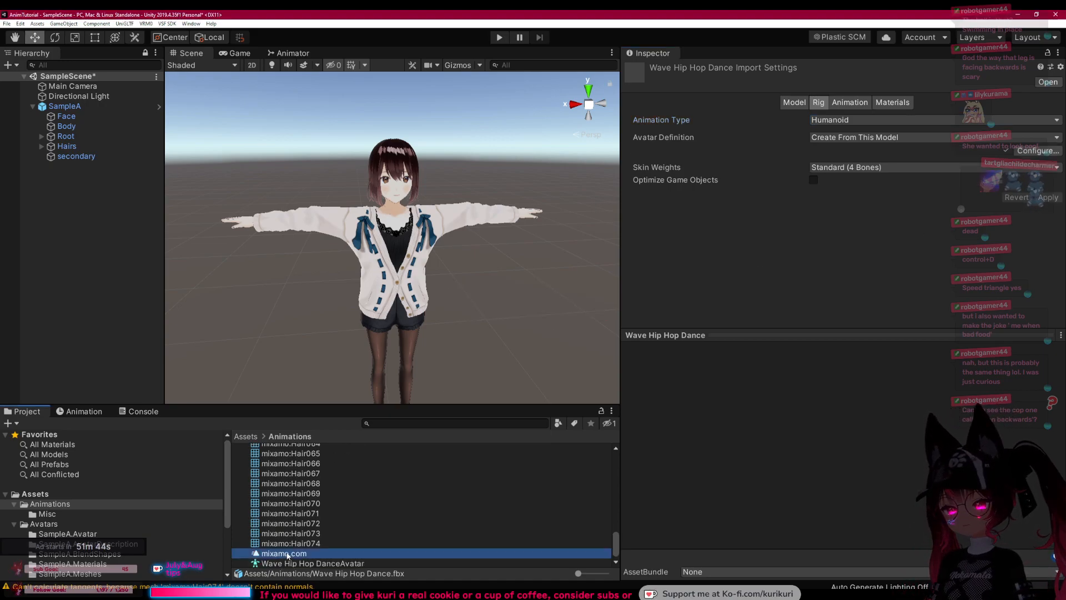
key("ctrl+d")
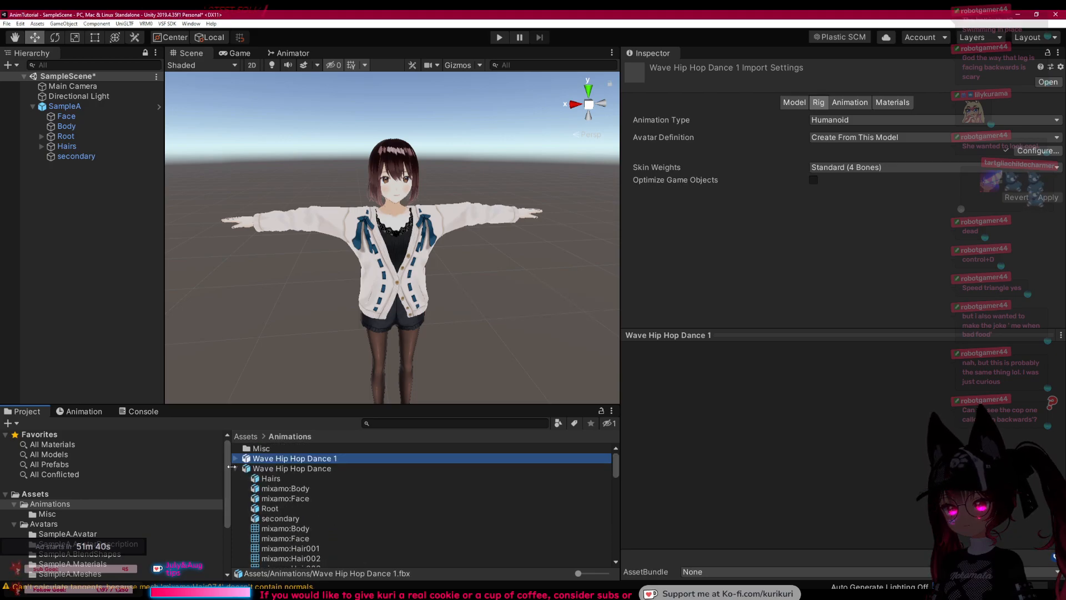
key("Delete")
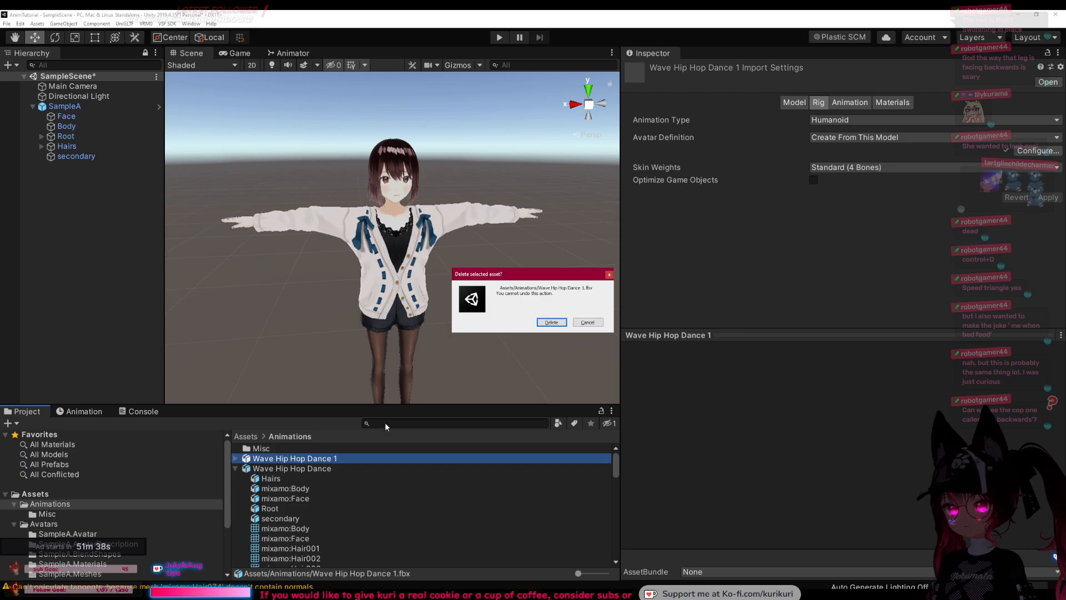
left_click(551, 323)
Step: Duplicate the mixamo.com clip inside Wave Hip Hop Dance as a standalone animation and collapse the model's contents
left_click(292, 458)
scroll(291, 528, "down", 15)
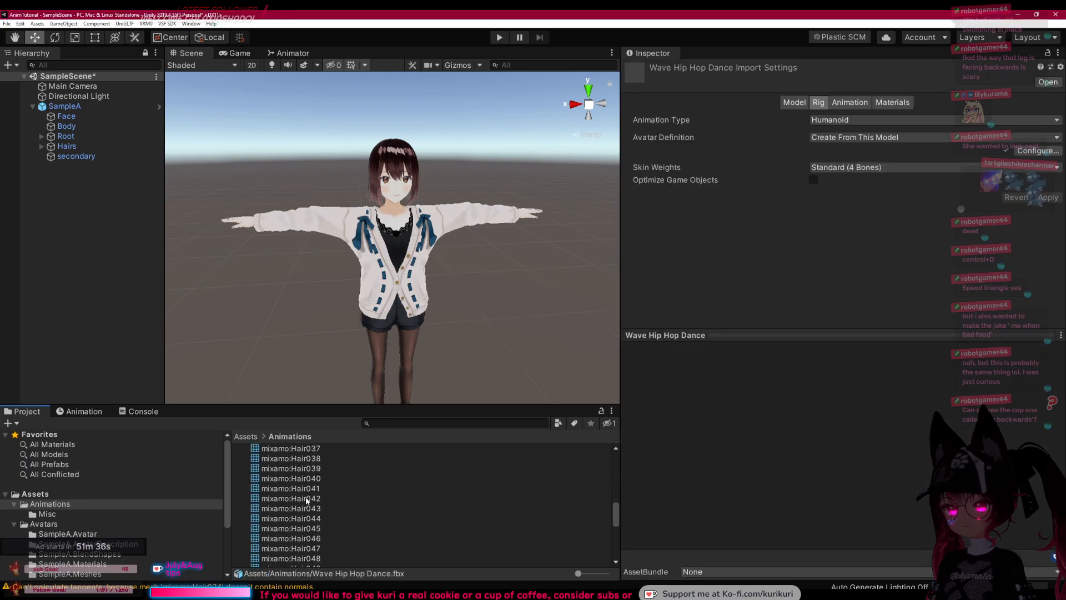
left_click(288, 553)
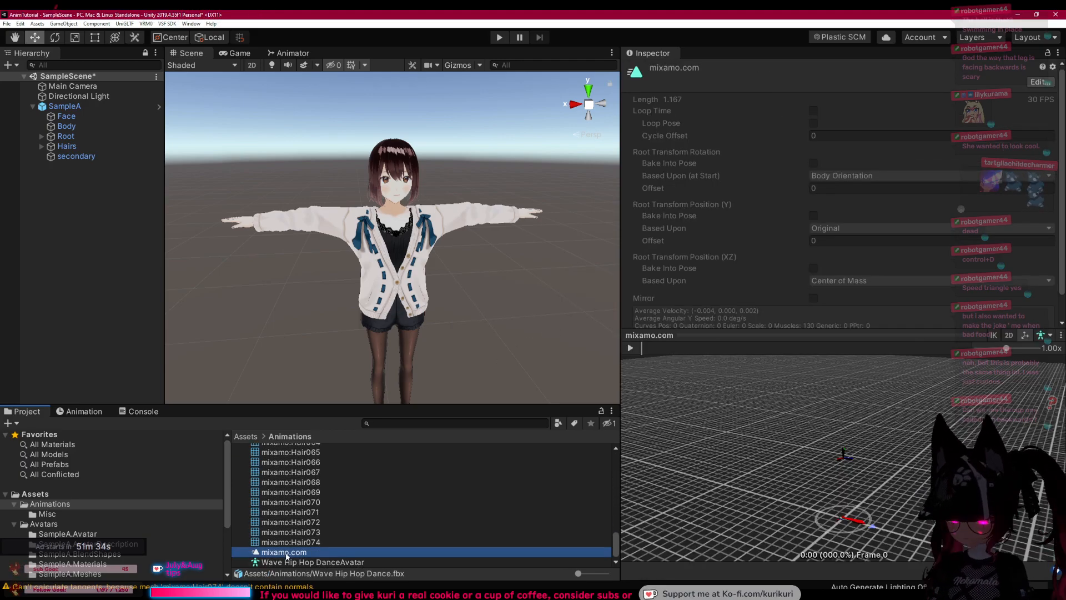
key("ctrl+d")
left_click(236, 468)
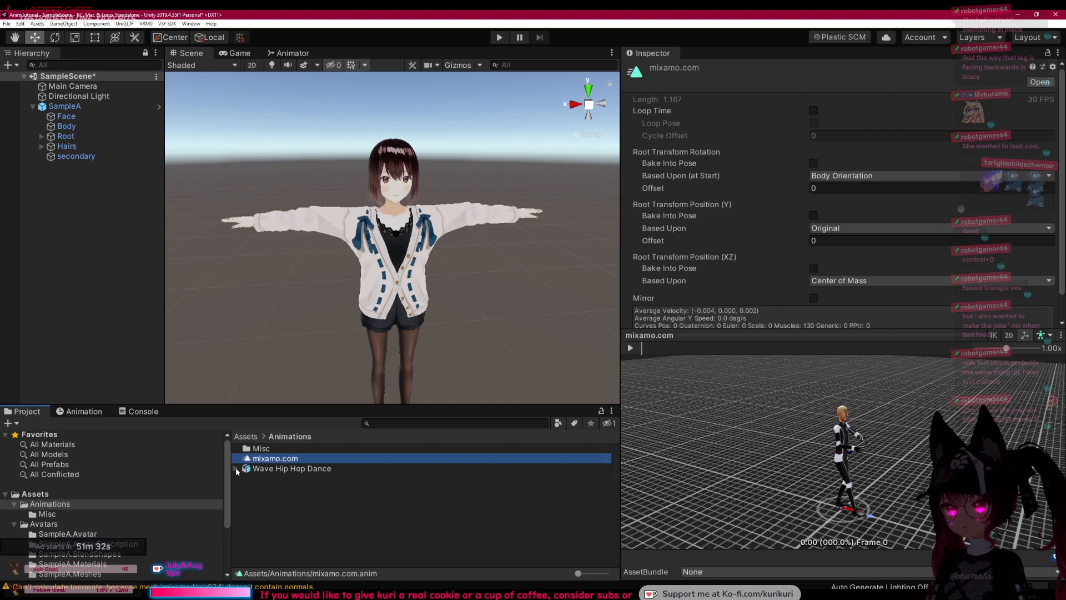
Step: Assign the standalone mixamo.com clip as the tatsumaki blendshape's animation in SampleA's VSF_Animations component
left_click(83, 106)
scroll(744, 299, "down", 5)
left_click_drag(271, 458, 833, 266)
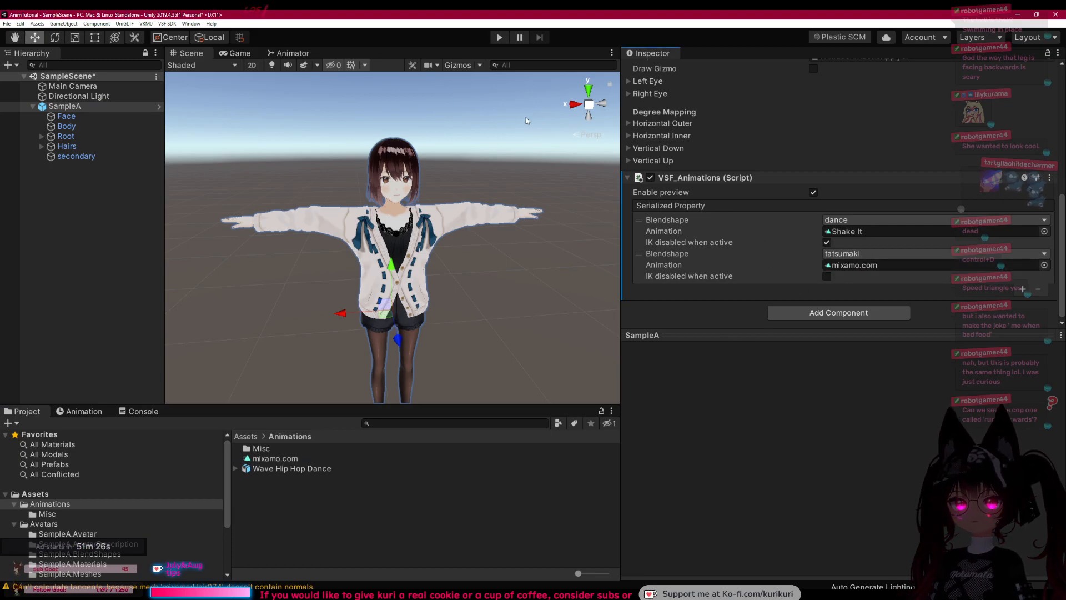
Step: Run the scene, trigger the tatsumaki blendshape to preview its animation on the avatar, and stop play mode
left_click(499, 39)
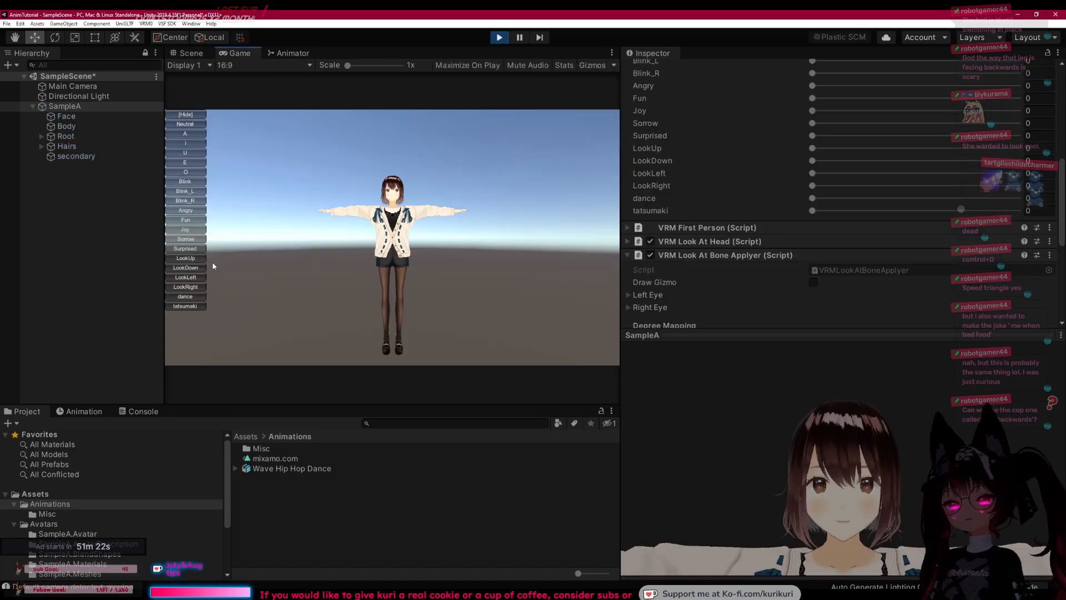
left_click(188, 307)
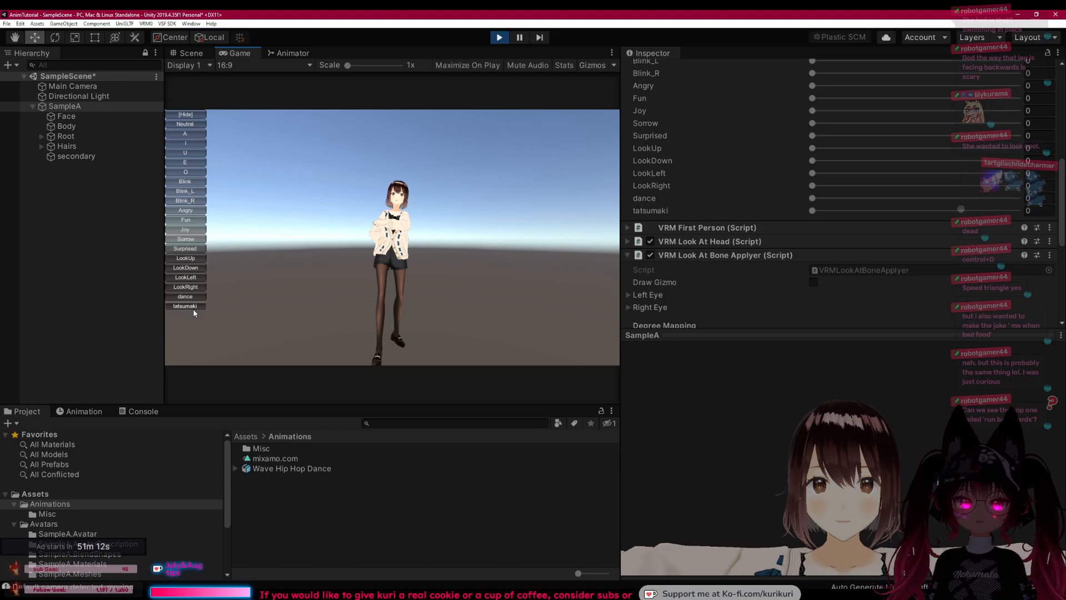
right_click_drag(439, 258, 393, 258)
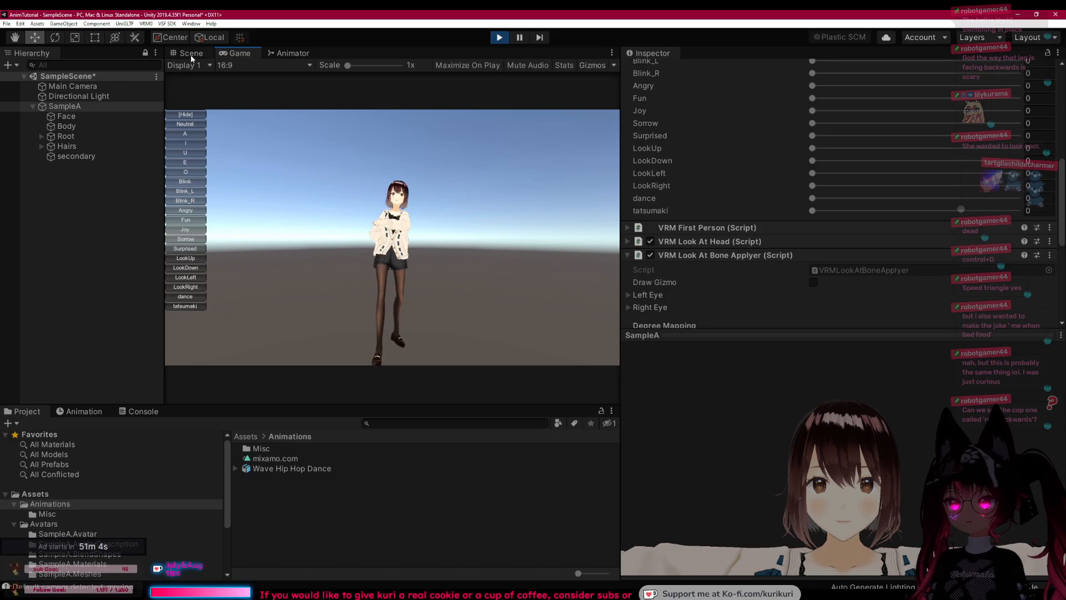
left_click(497, 37)
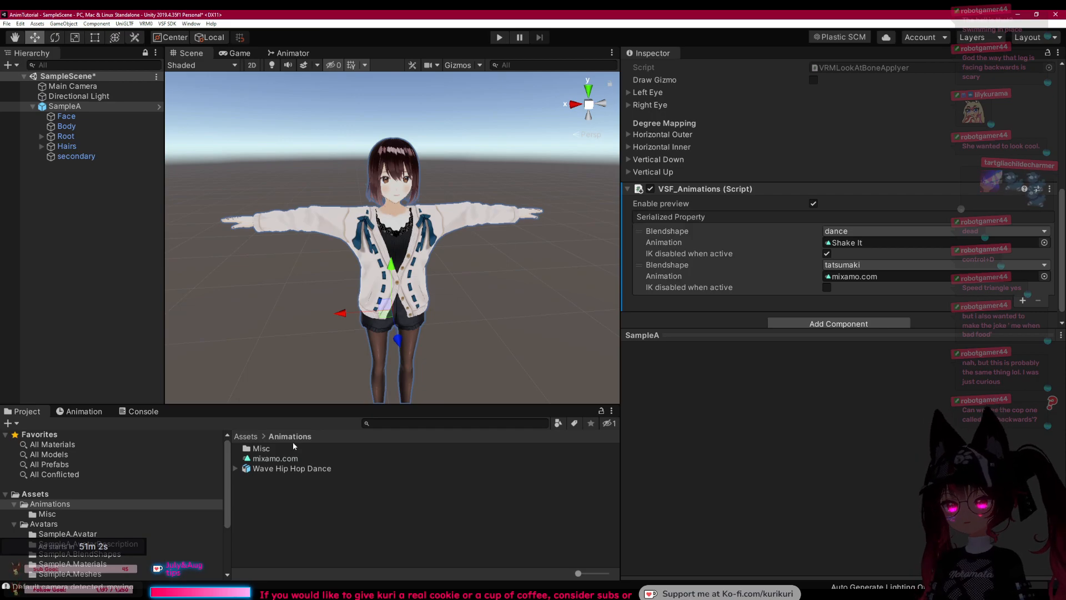
Step: Enable Loop Time on the mixamo.com clip and preview the tatsumaki animation again in play mode
left_click(284, 459)
scroll(729, 142, "up", 2)
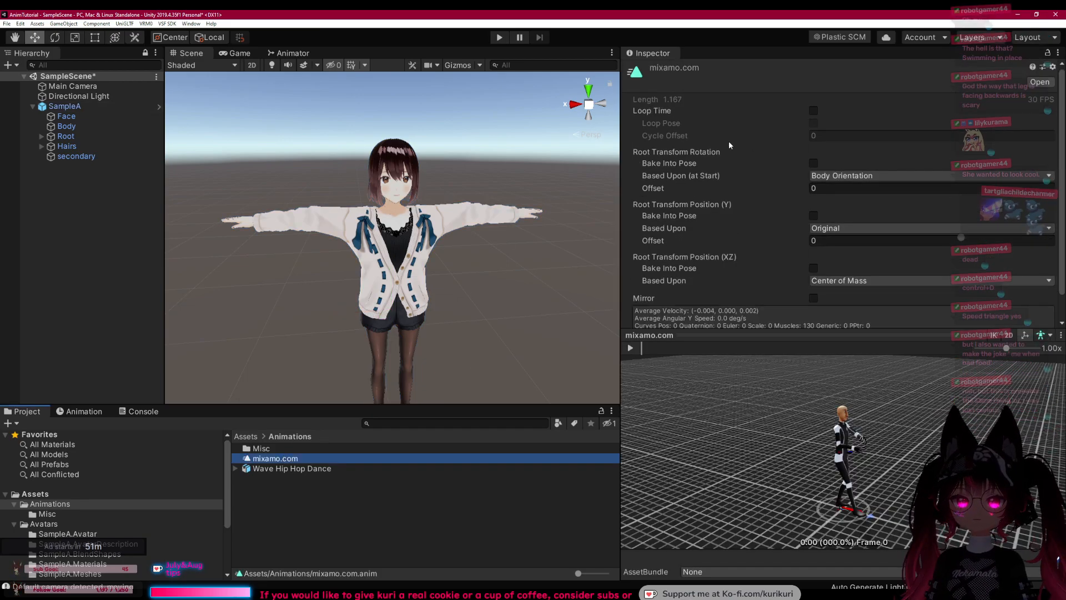
left_click(813, 111)
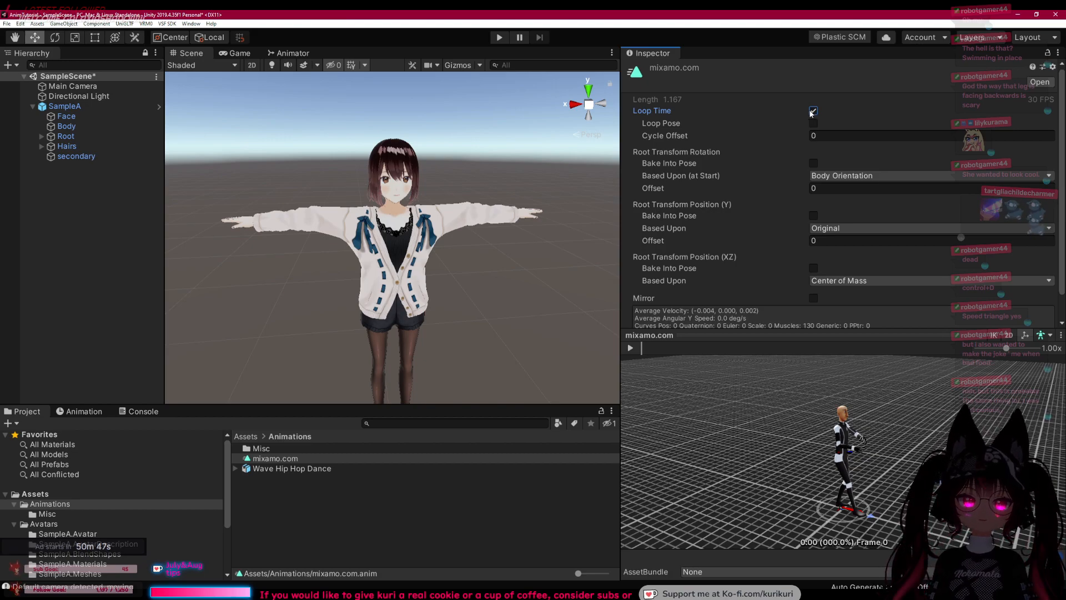
left_click(493, 39)
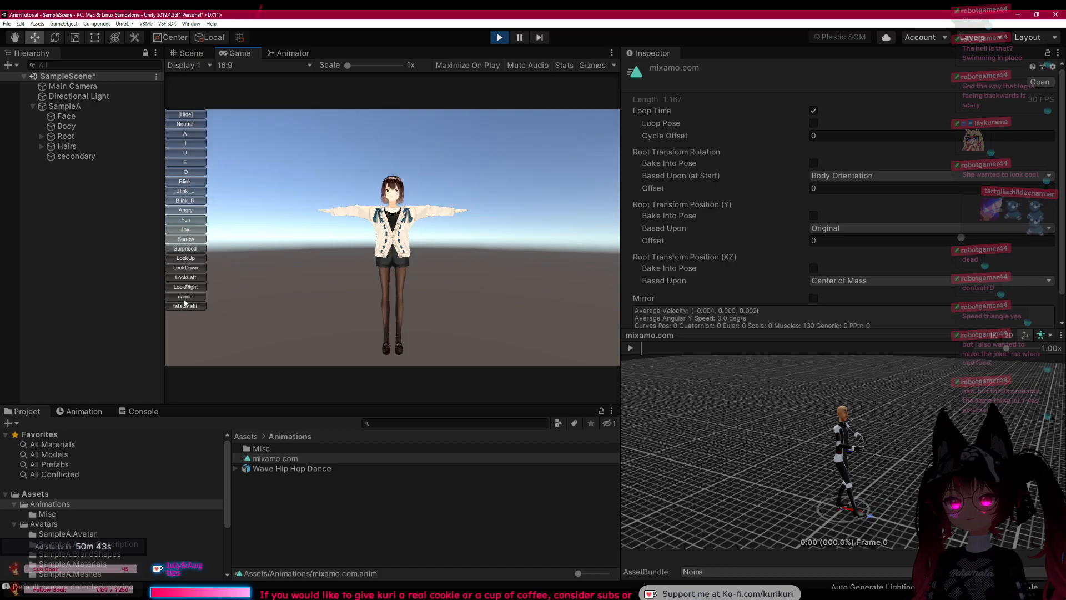
left_click(185, 306)
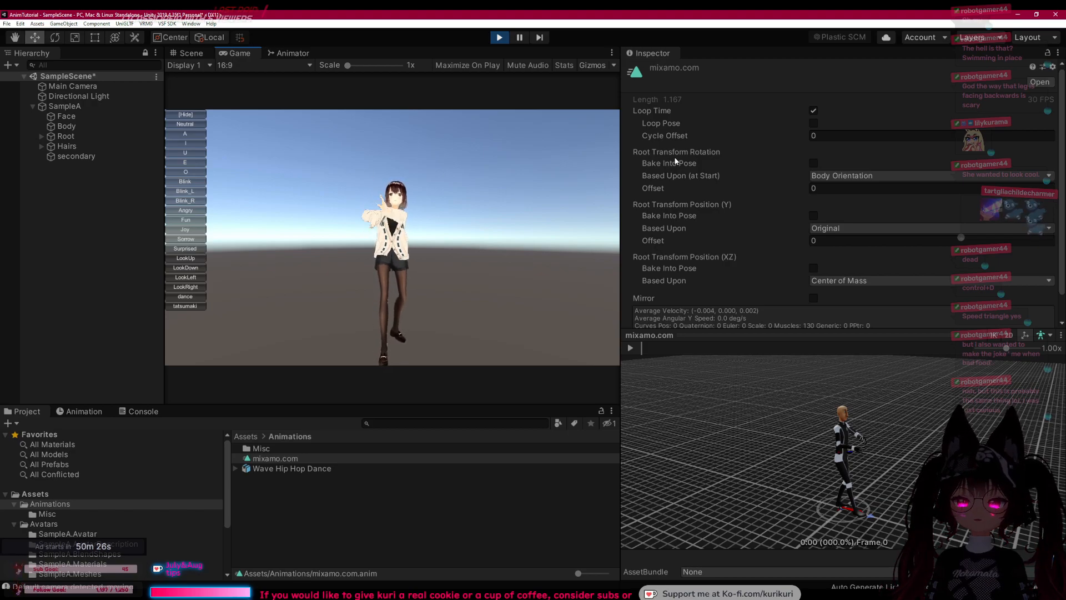
Step: Try baking the mixamo.com clip's root rotation into the pose based upon Original, and turn the baking off again
left_click(814, 163)
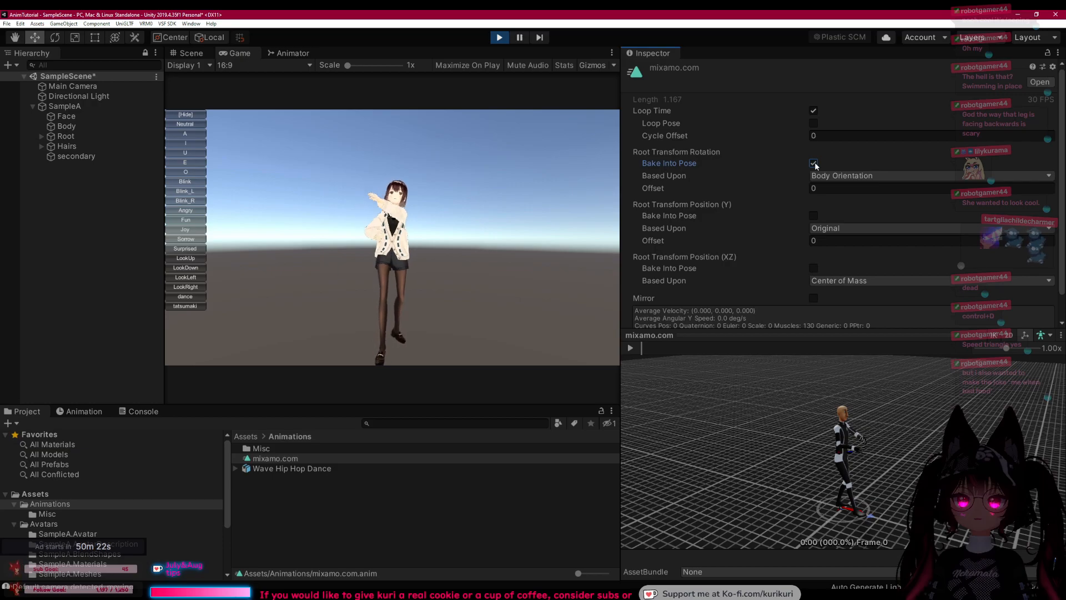
left_click(833, 176)
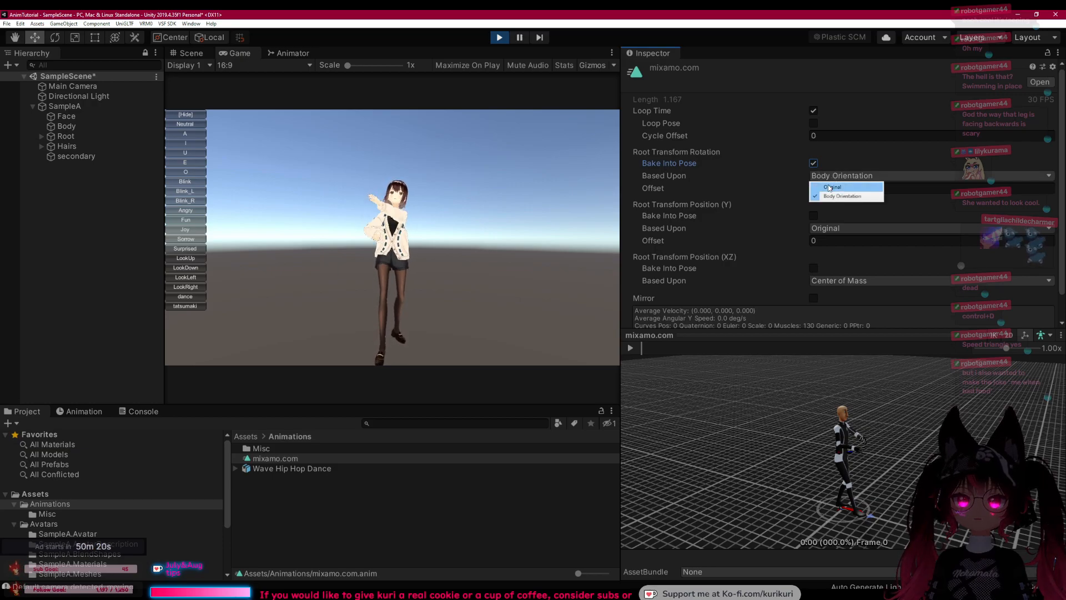
left_click(831, 188)
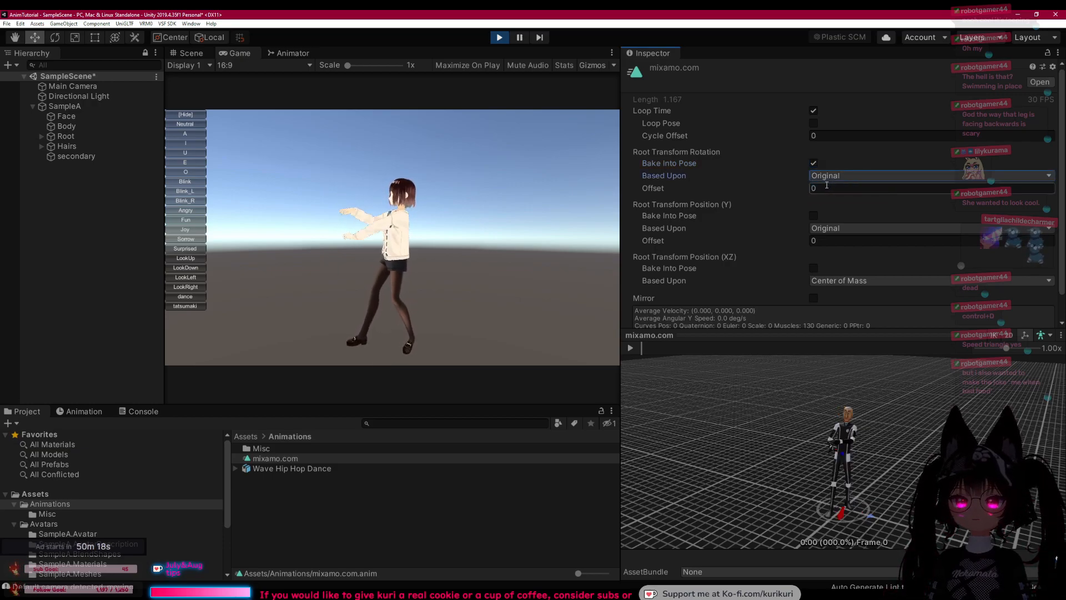
left_click(813, 163)
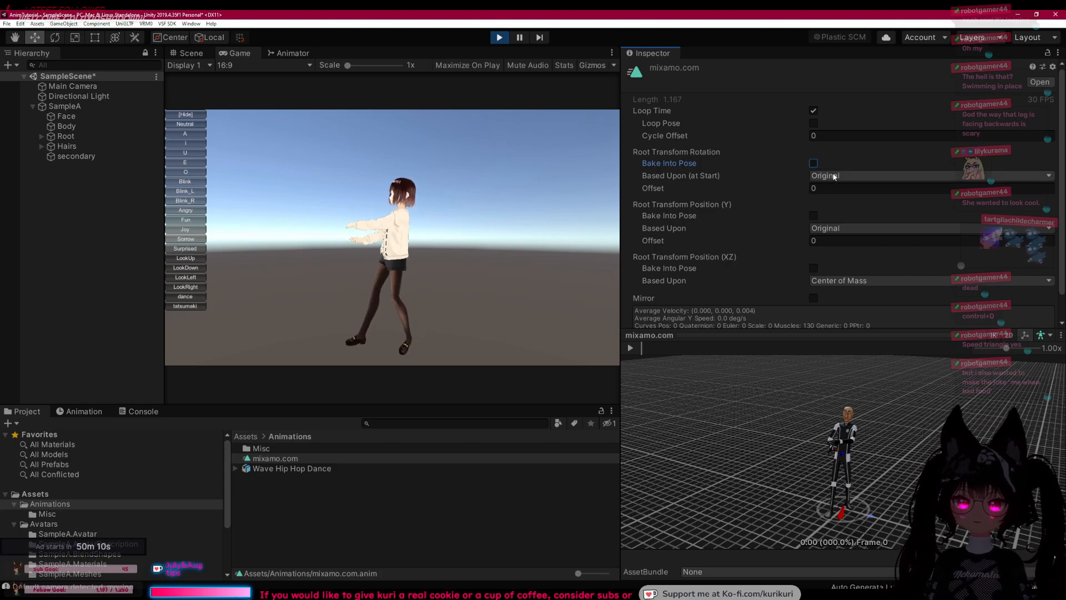
Step: Try a root rotation offset of 2.35 on the clip, base the rotation upon Body Orientation, and clear the offset
left_click(803, 188)
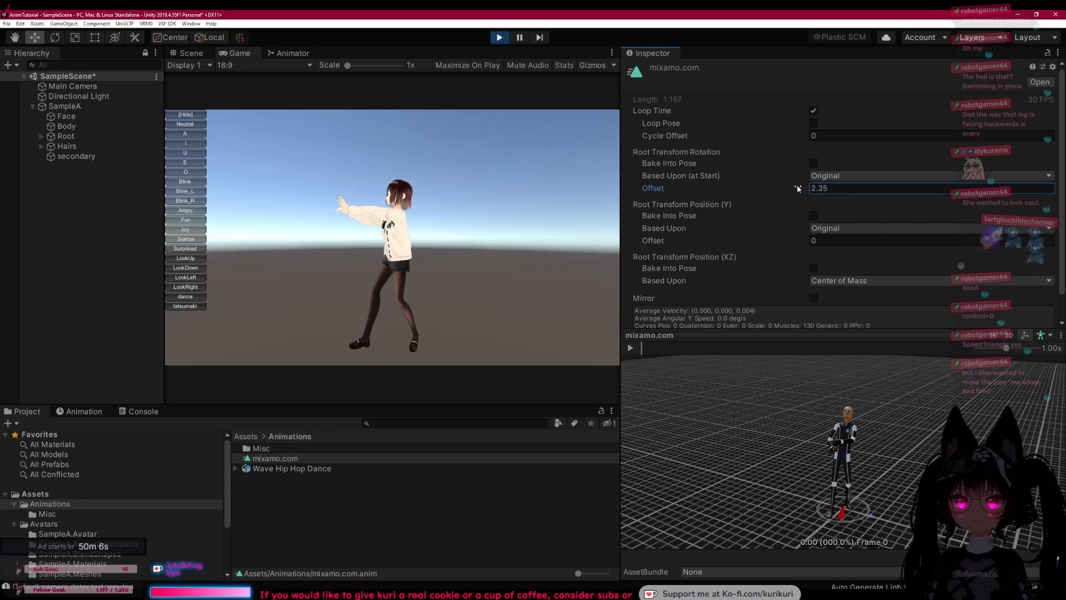
left_click(838, 178)
left_click(837, 188)
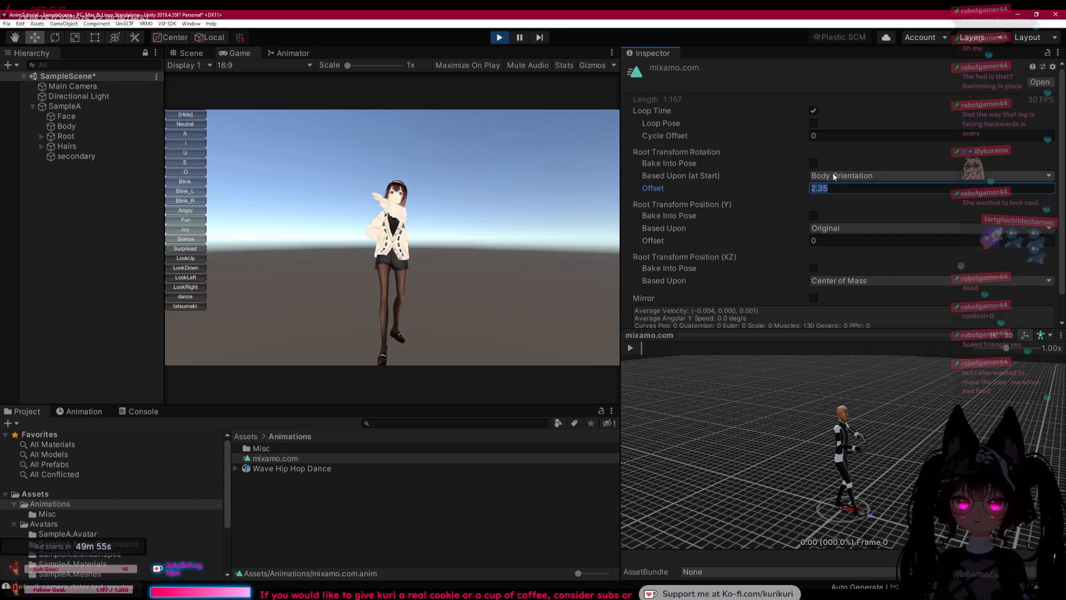
key("BackSpace")
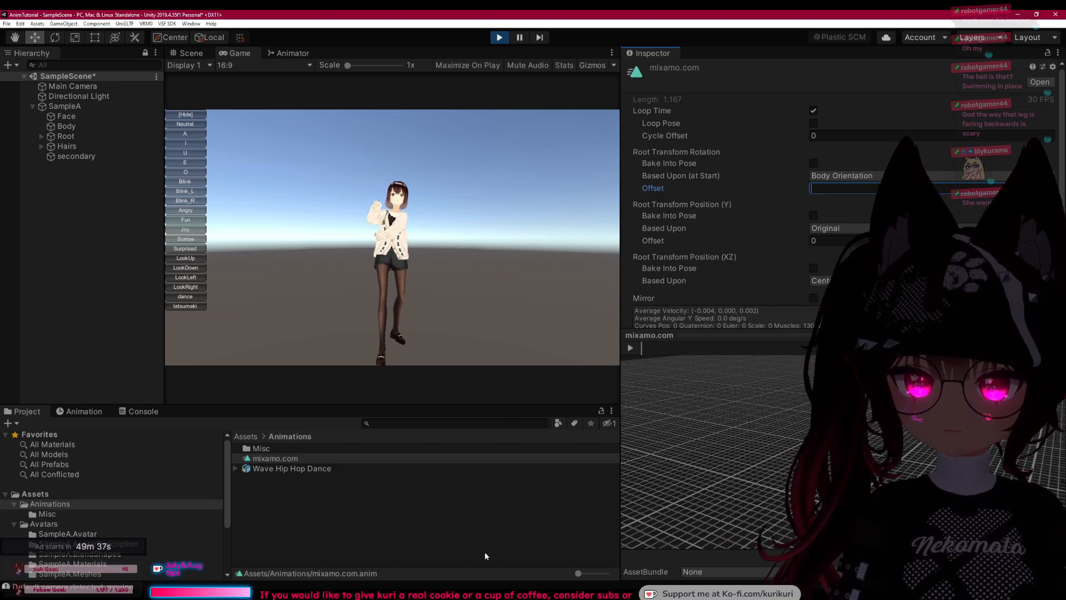
Step: Switch to VNyan, reframe the avatar smaller and off to the side, and minimize its window to return to Unity
key("alt+Tab")
scroll(741, 405, "down", 4)
middle_click_drag(688, 397, 735, 443)
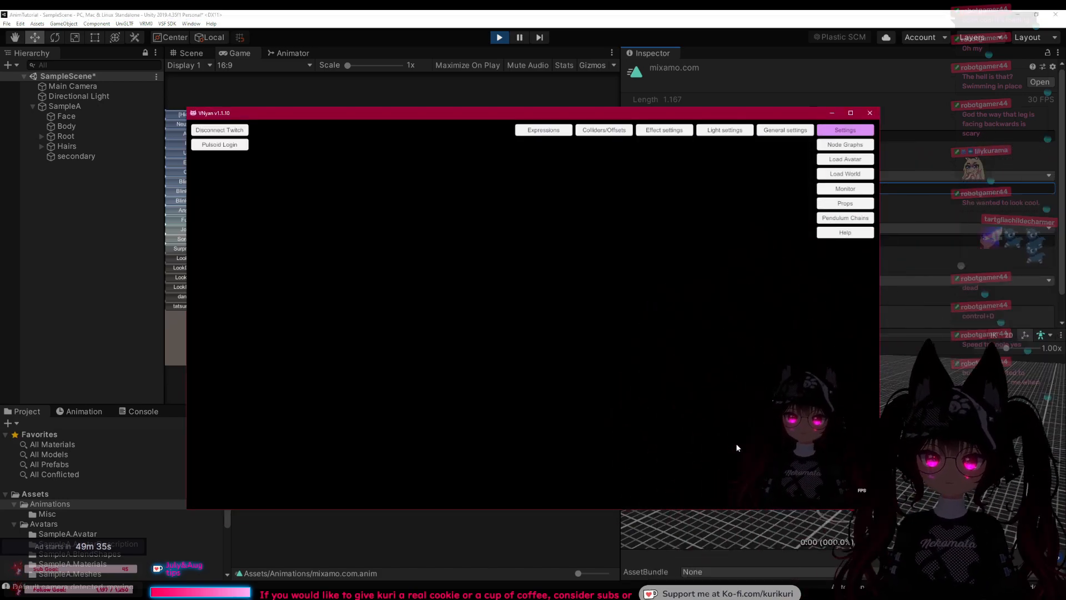
left_click(832, 113)
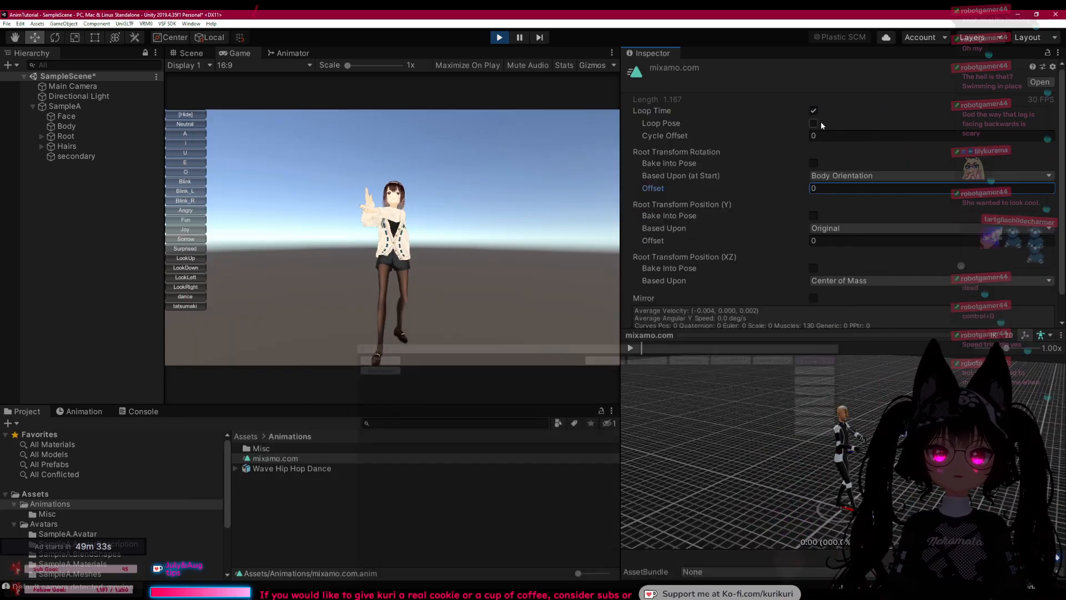
Step: Base the mixamo.com clip's root transform rotation upon Original
left_click(822, 176)
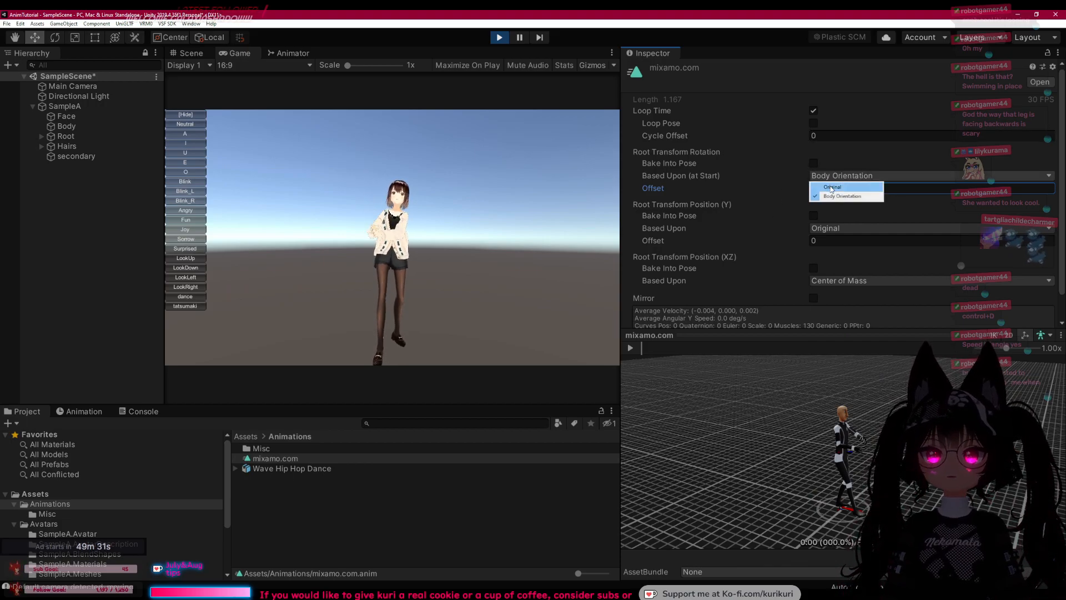
left_click(827, 182)
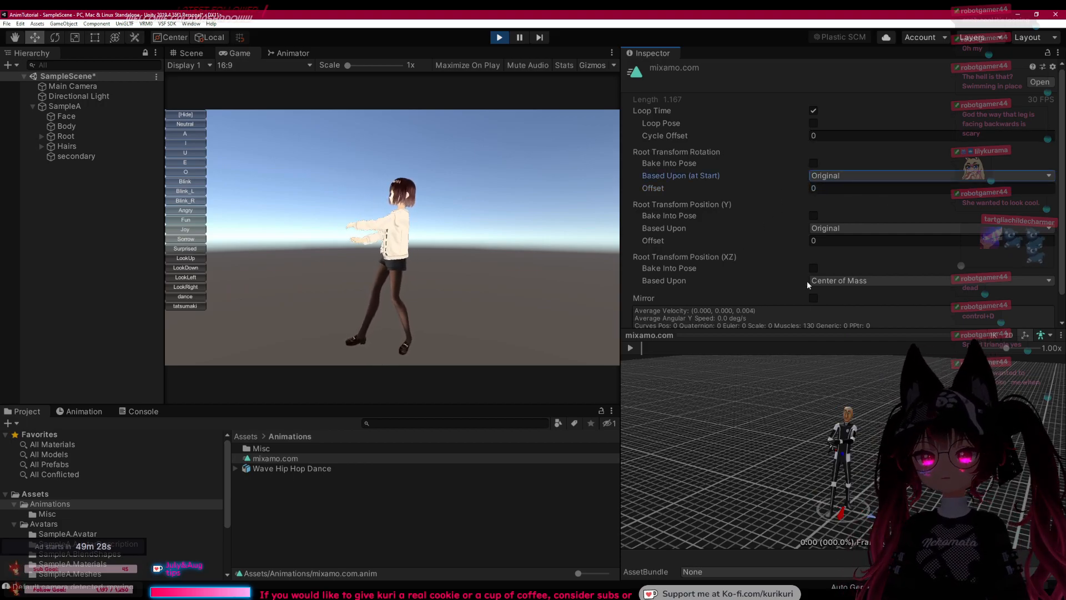
left_click(821, 281)
left_click(771, 271)
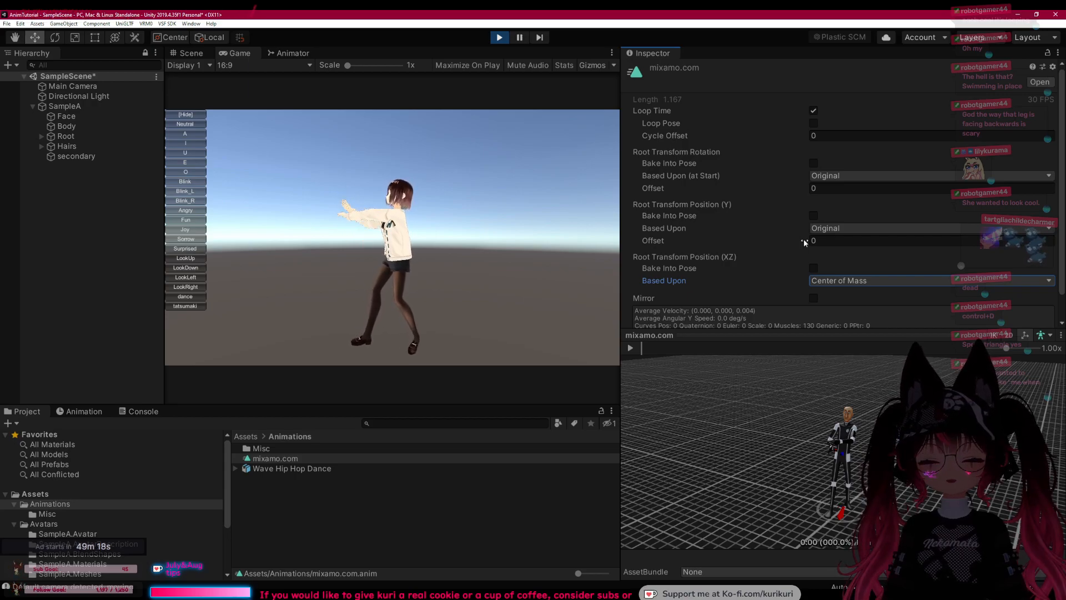
Step: Base the clip's root transform position upon Feet for Y and upon Original for XZ, keeping the Y offset at 0
mouse_move(804, 239)
left_mouse_down()
mouse_move(851, 241)
mouse_move(731, 239)
mouse_move(794, 245)
left_mouse_up()
left_click(822, 241)
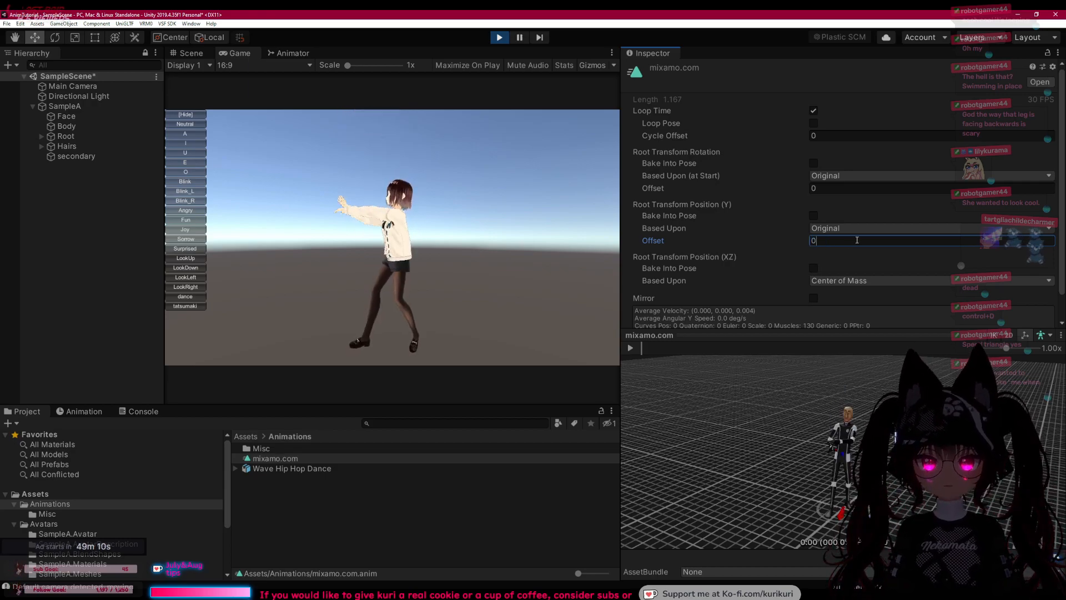
left_click(845, 230)
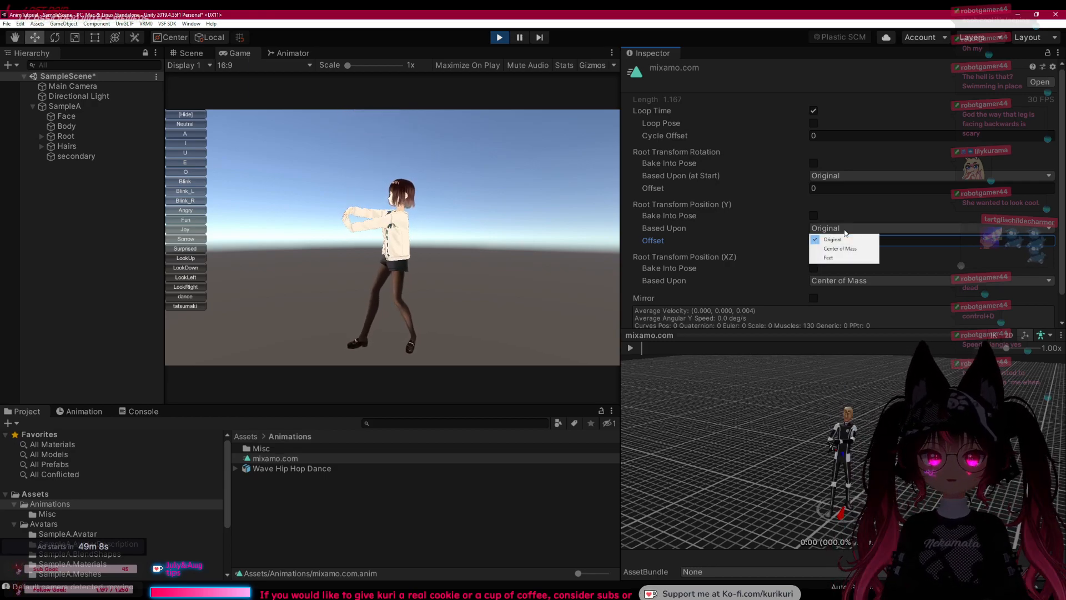
left_click(827, 258)
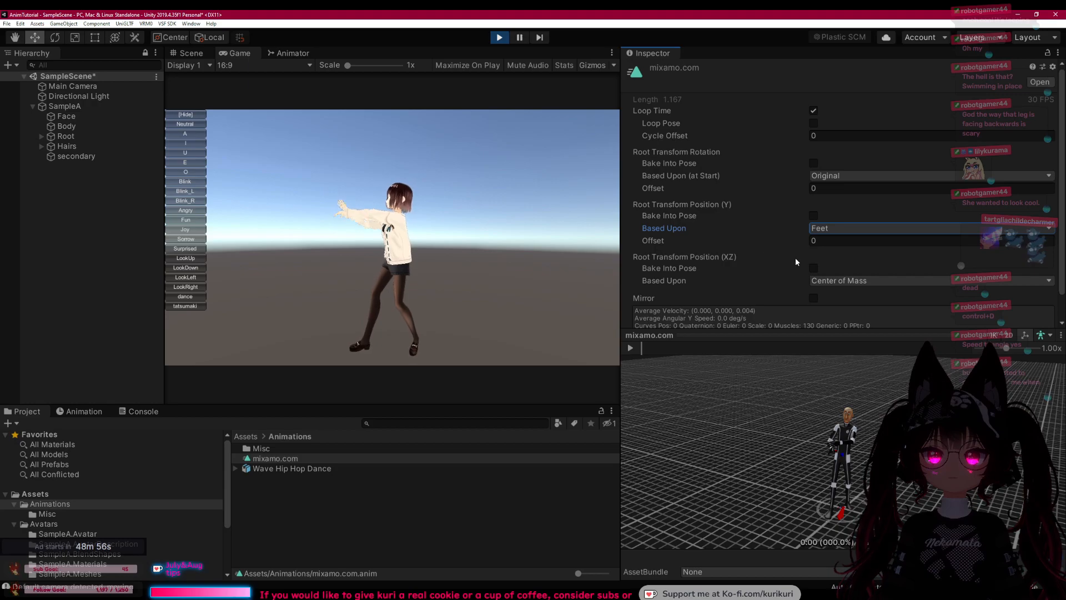
left_click(821, 281)
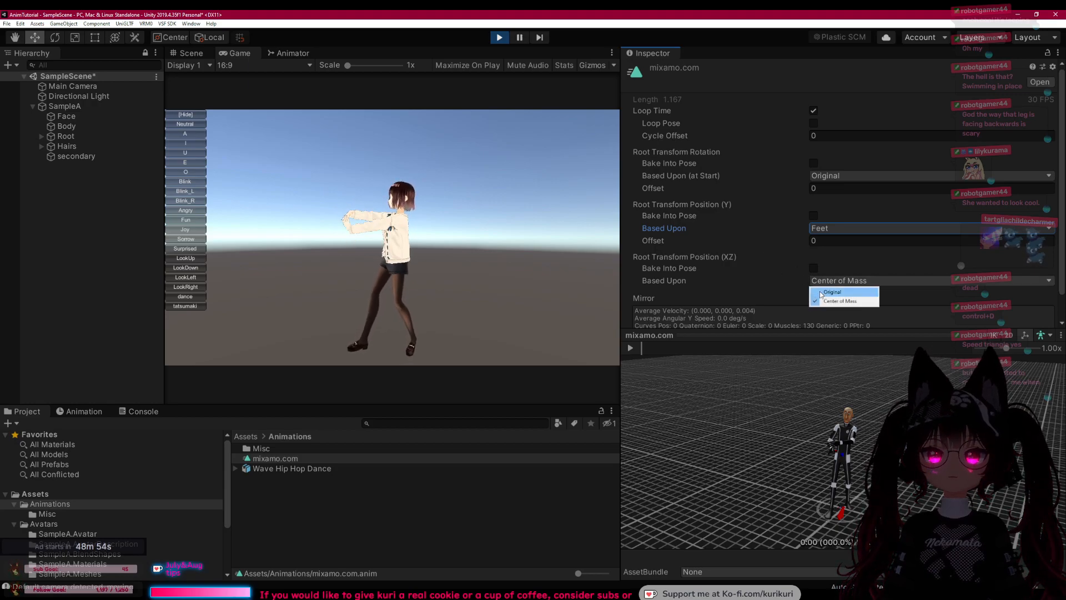
left_click(820, 294)
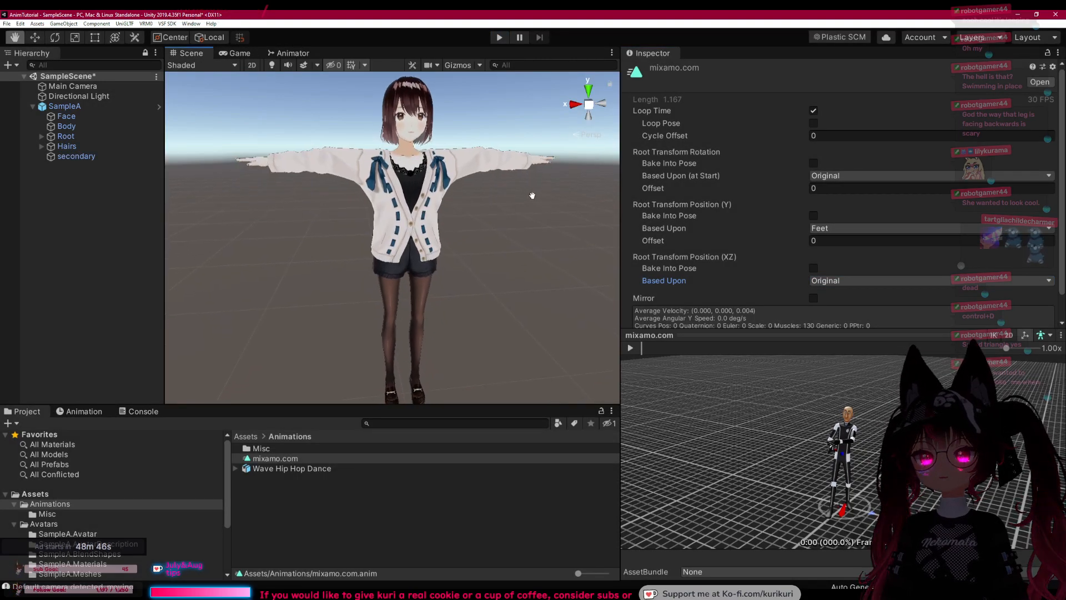
Step: Select SampleA and review the blendshape entries in its VSF_Animations component
left_click(76, 157)
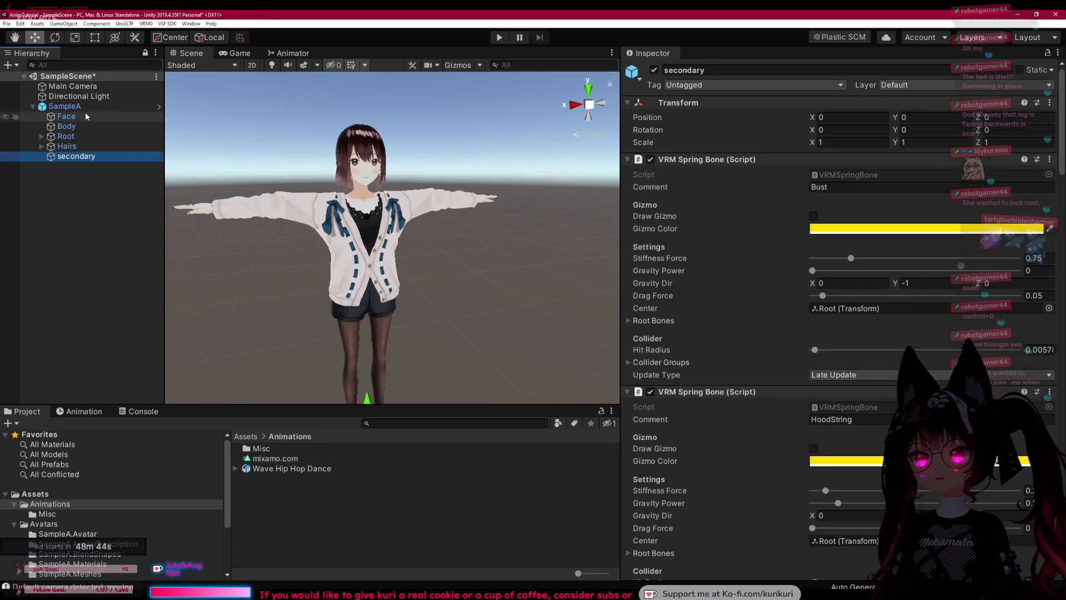
left_click(64, 106)
scroll(831, 271, "down", 10)
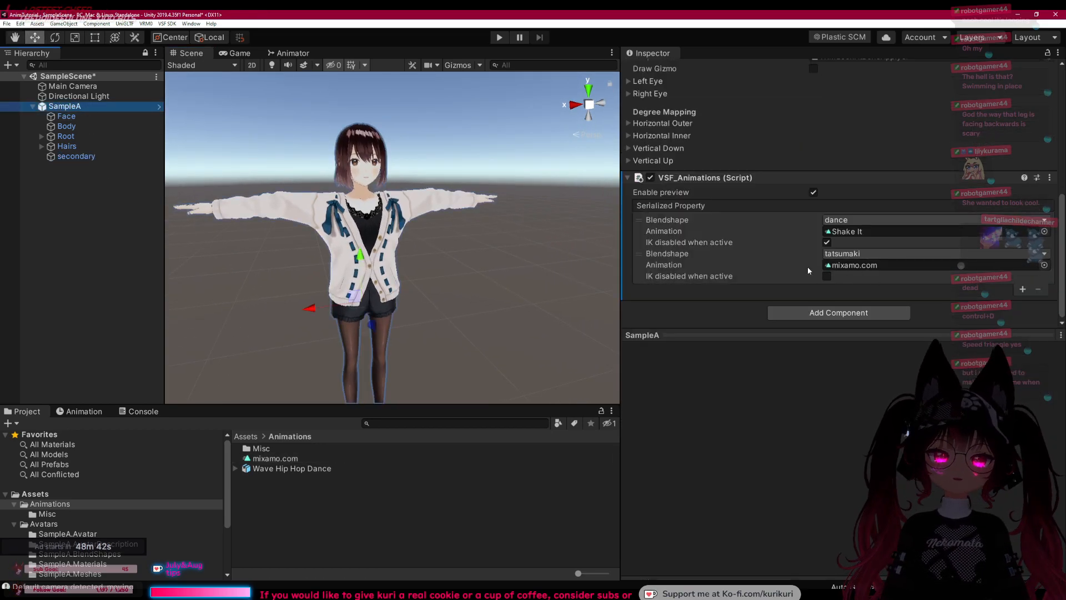
Step: Switch to Mixamo in the browser, preview several breakdance animations including Breakdance 1990 and Breakdance Ready, and return to Unity
left_click(239, 595)
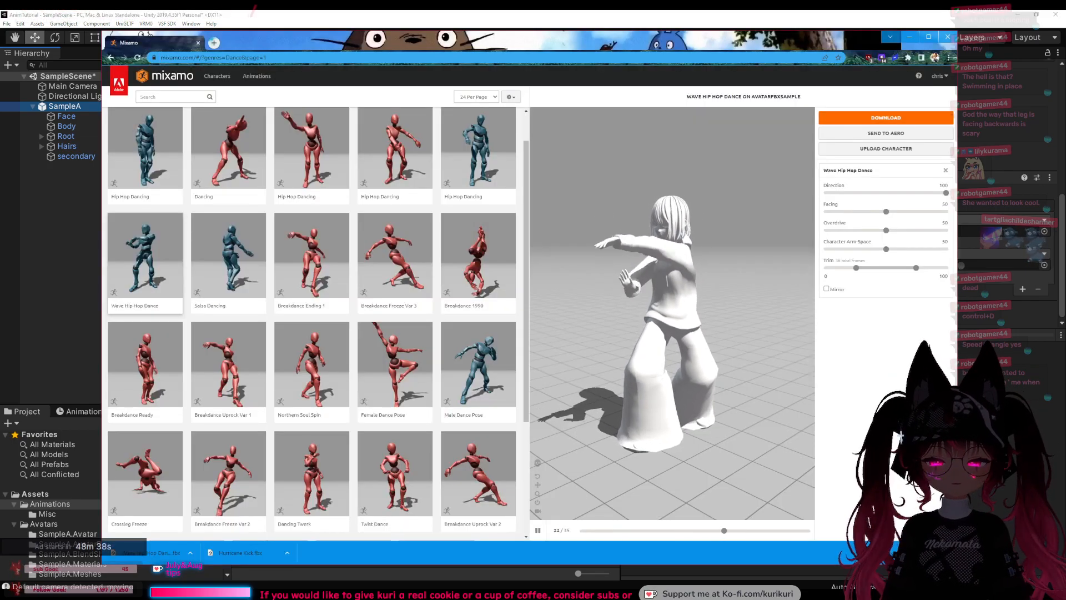
left_click(463, 281)
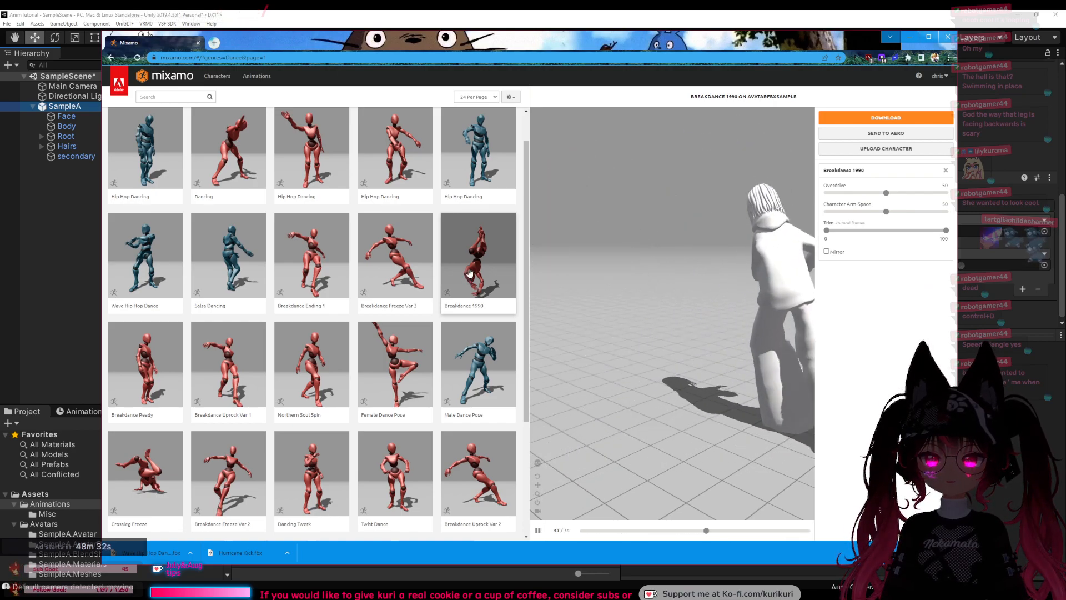
left_click(324, 372)
left_click(315, 260)
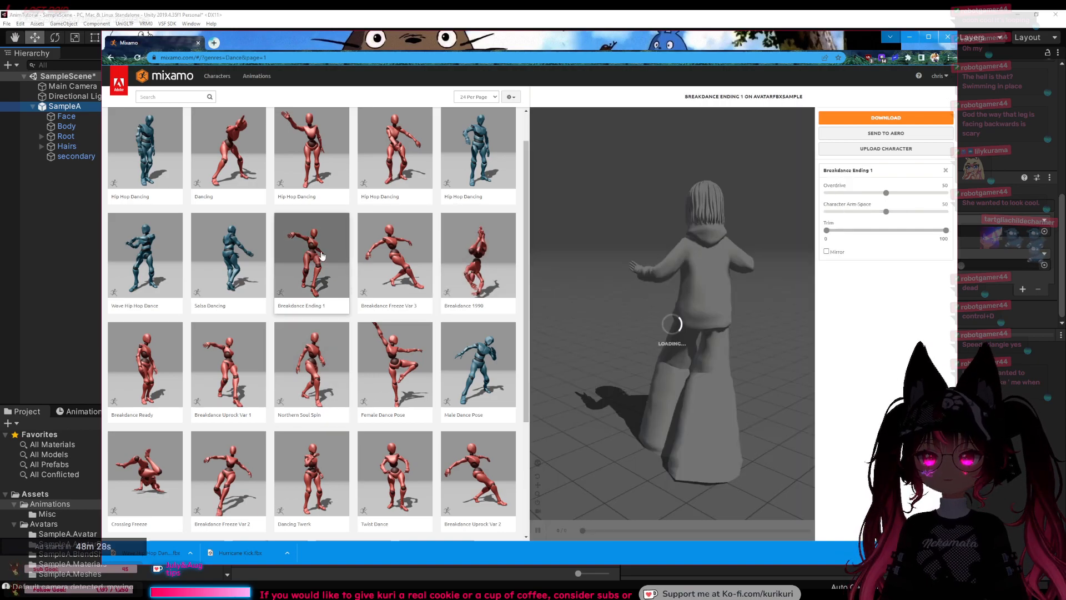
left_click(390, 244)
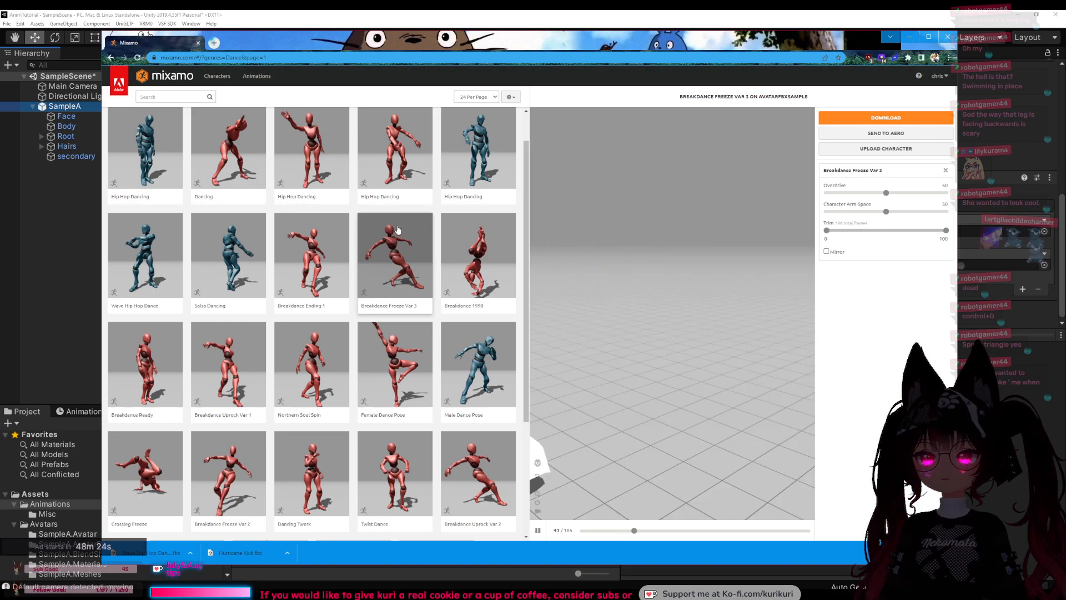
scroll(243, 383, "down", 2)
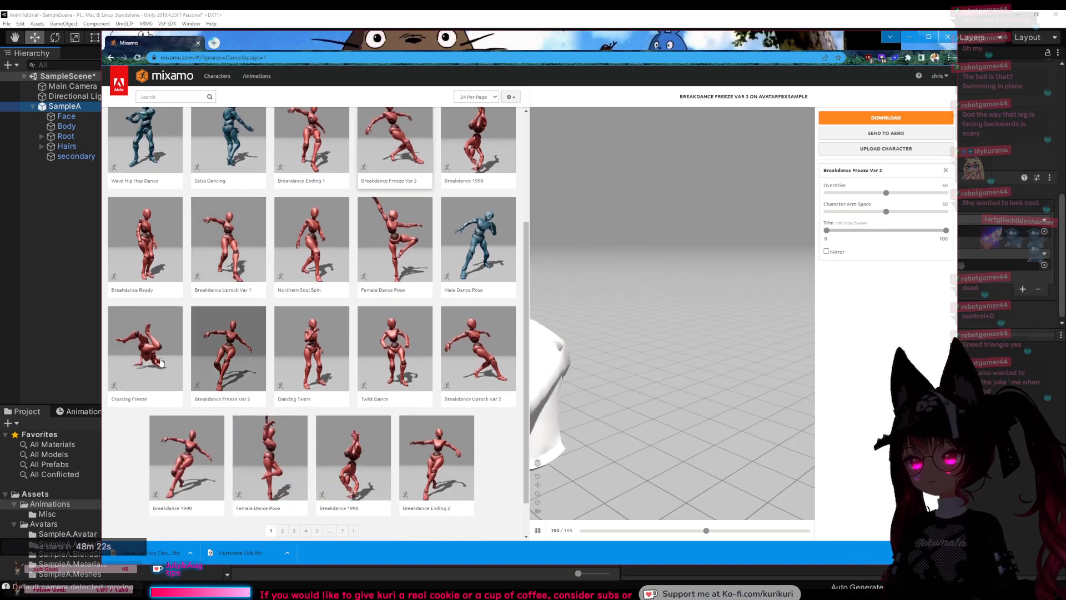
left_click(155, 231)
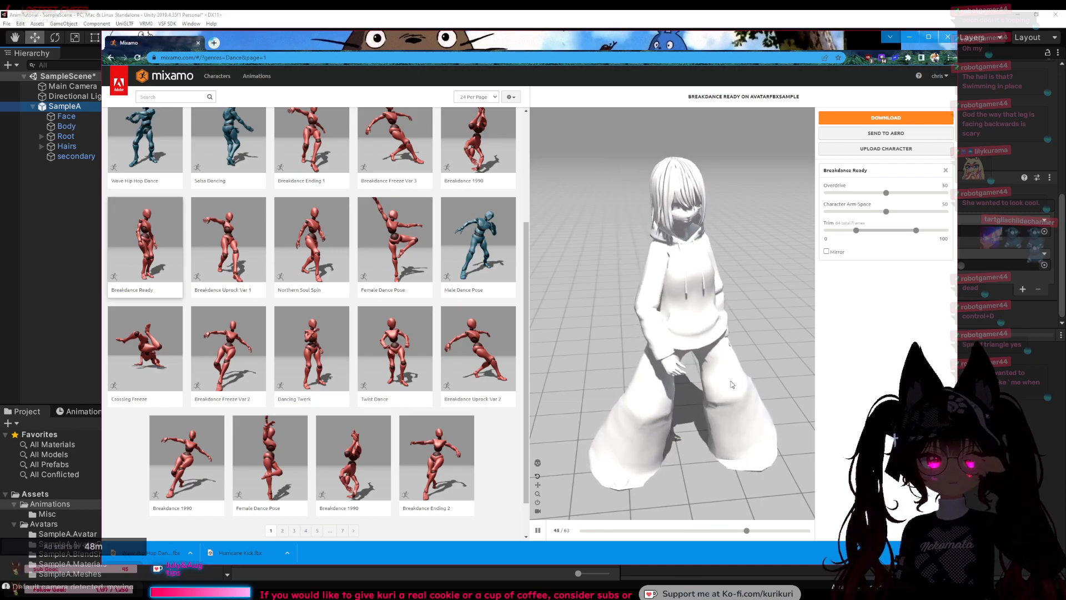
left_click(978, 325)
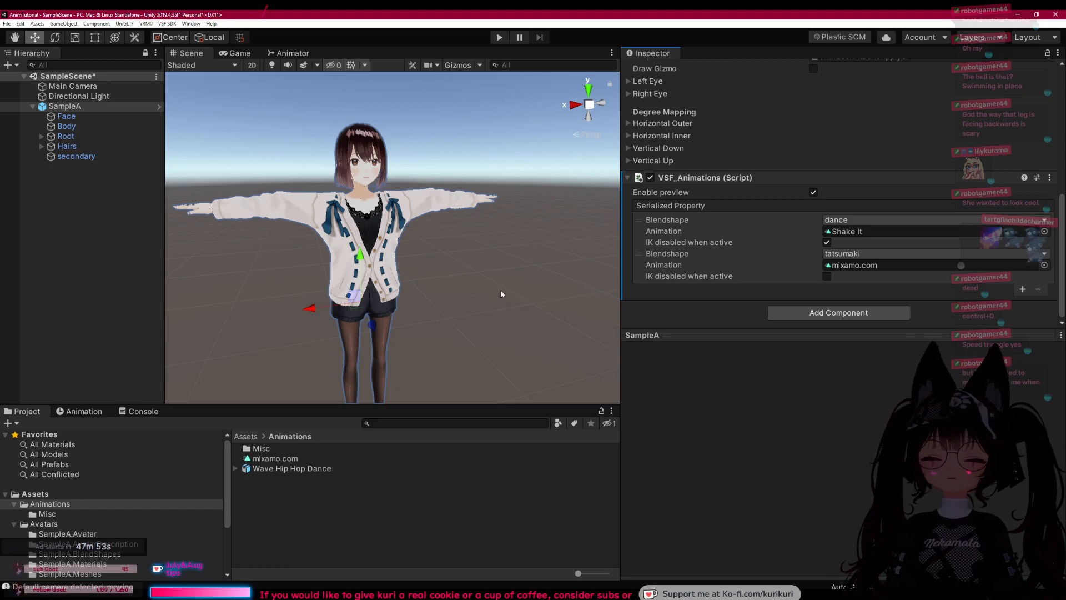
Step: Unpack the SampleA prefab completely in the scene
middle_click_drag(478, 275, 516, 277)
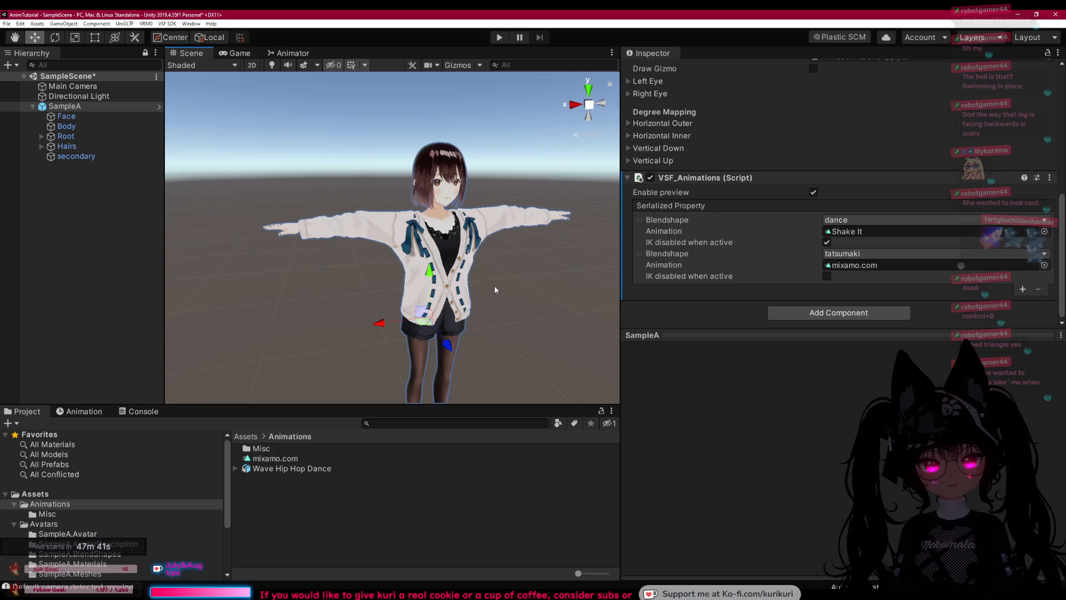
left_click(75, 352)
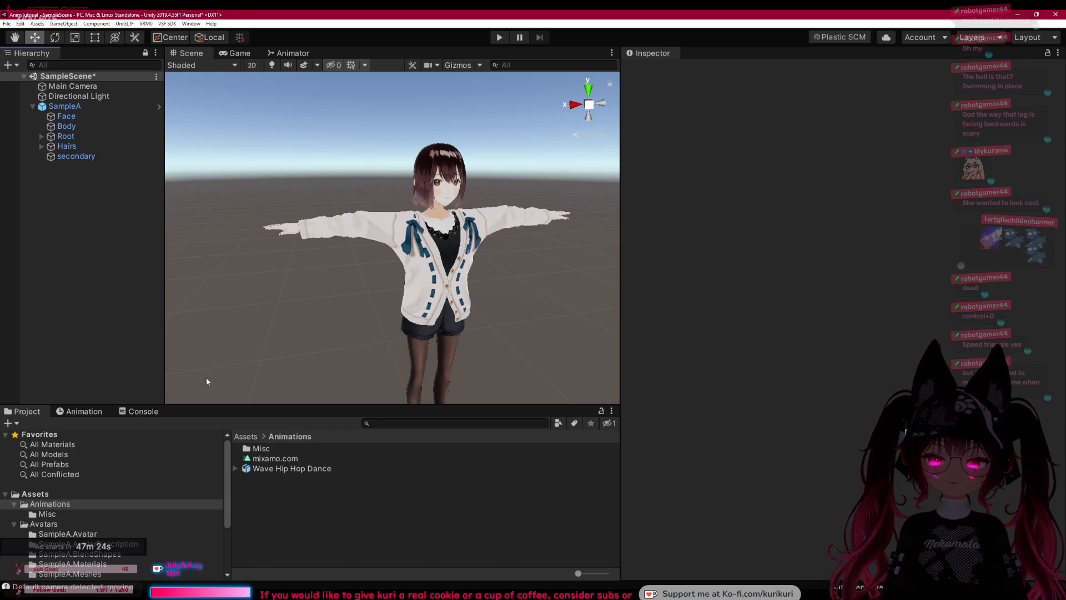
right_click(71, 107)
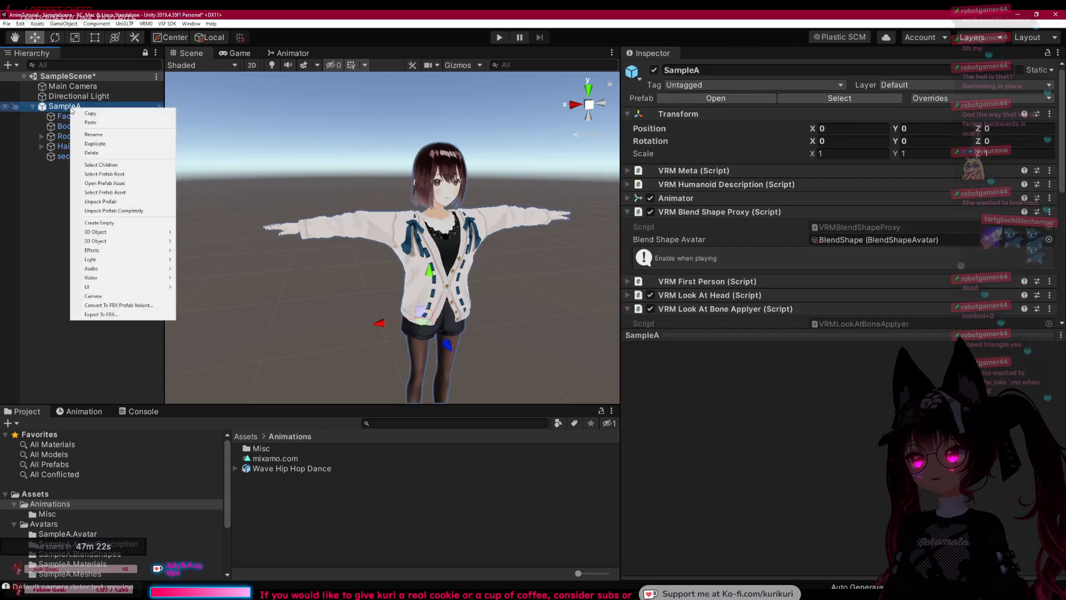
left_click(123, 211)
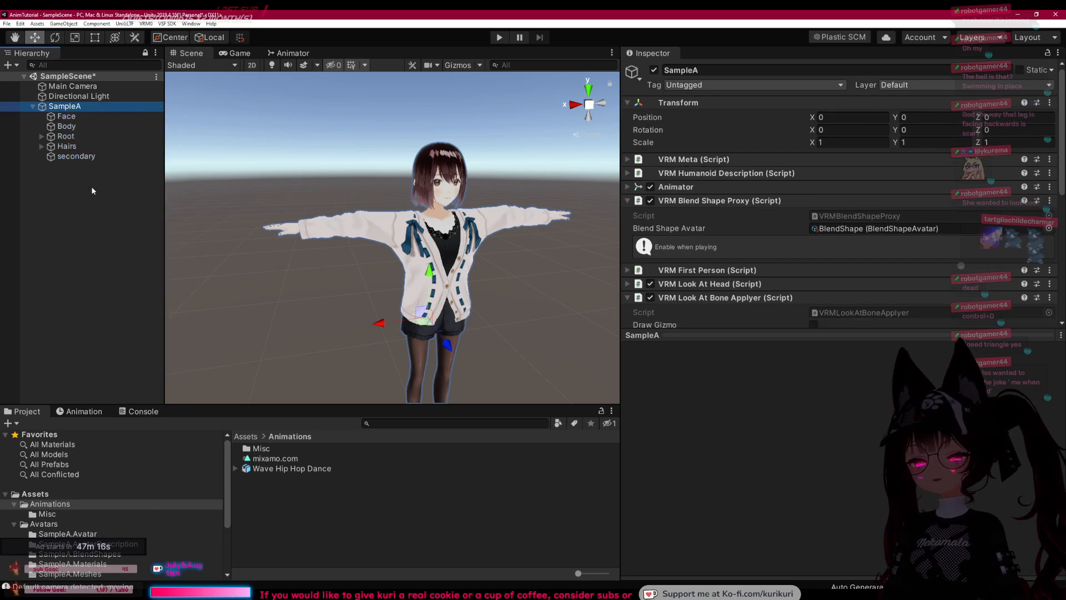
Step: Create an empty child object under SampleA and name it dancesound
right_click(75, 111)
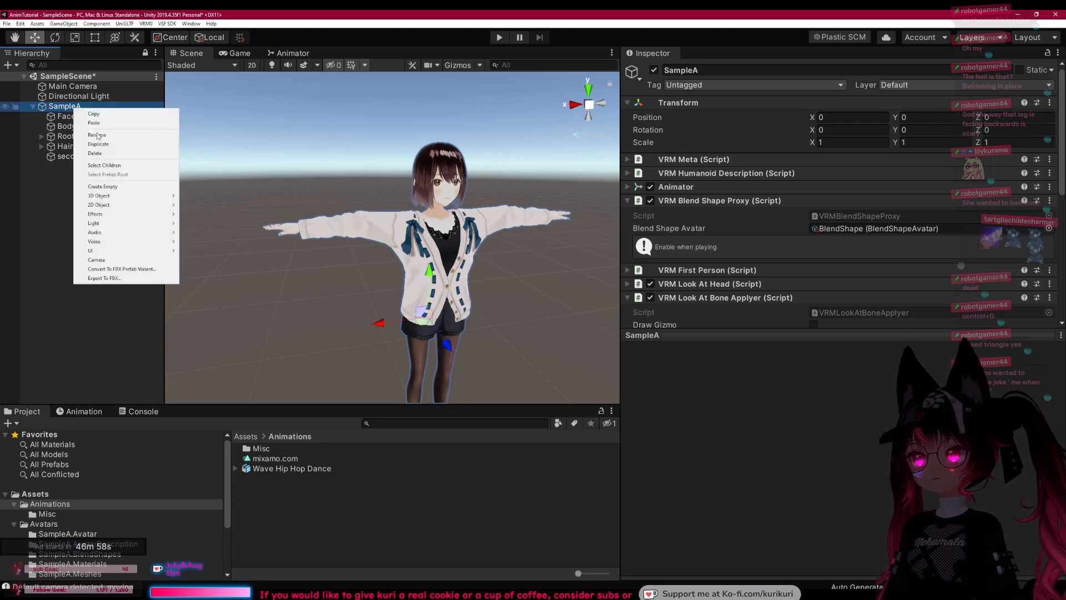
left_click(124, 187)
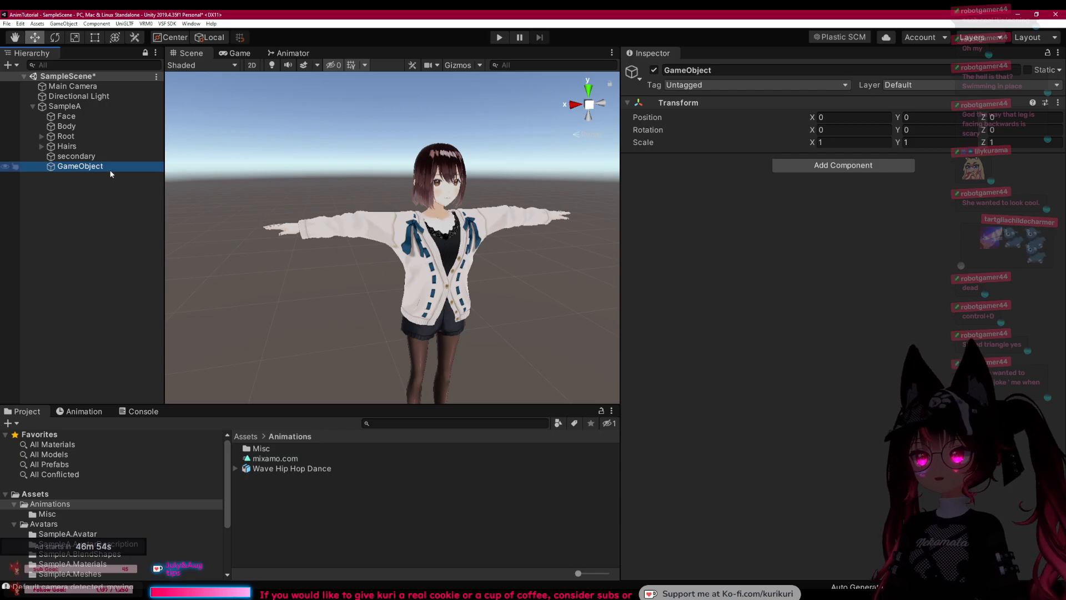
left_click(710, 72)
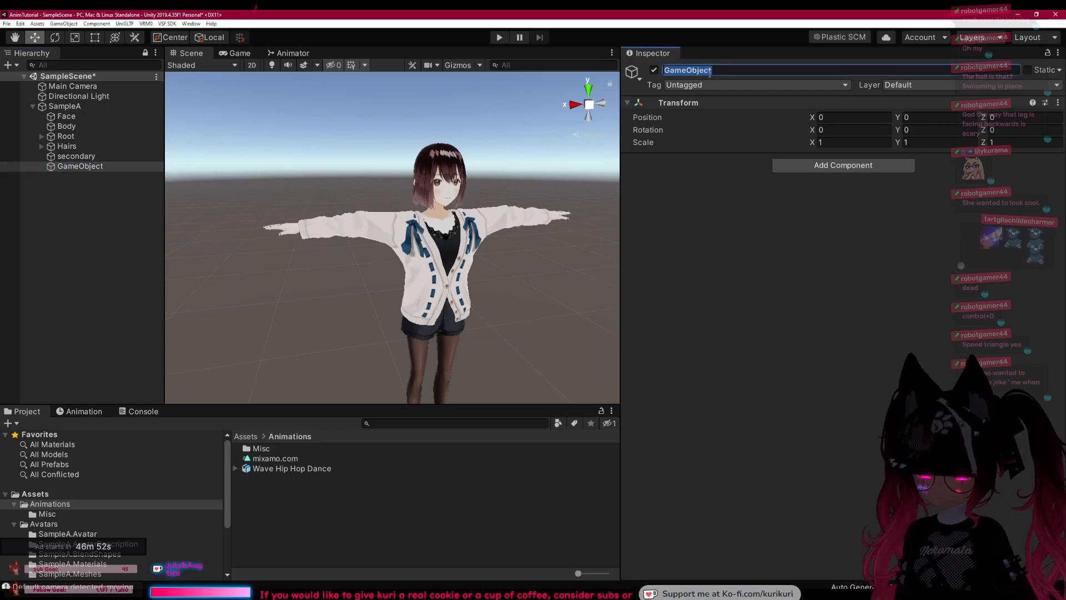
type("dancesound")
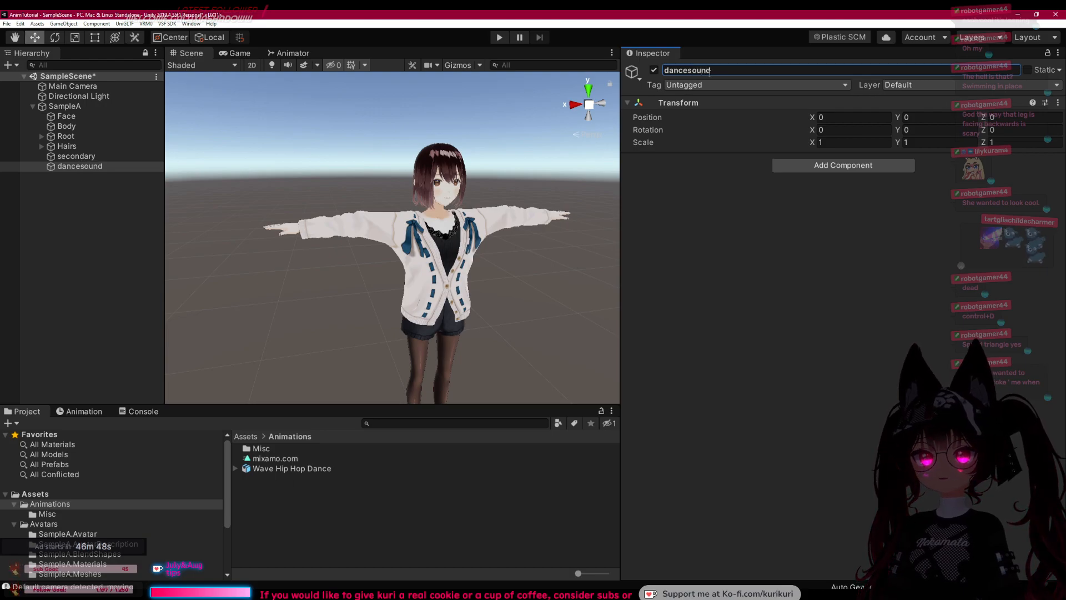
left_click(711, 277)
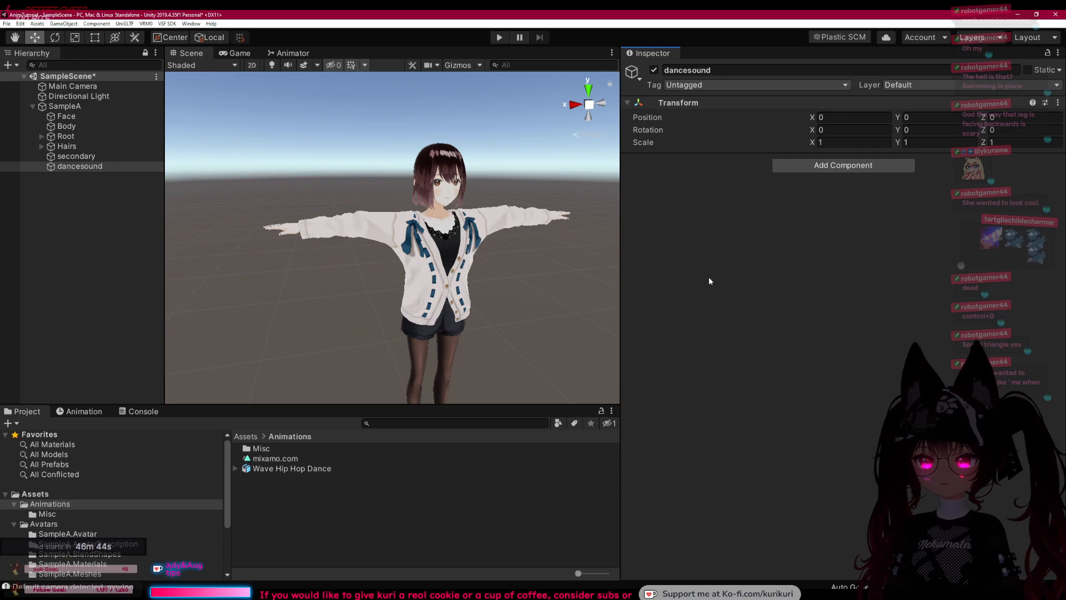
Step: Create a folder named sounds in the project's Assets folder and open it
left_click(817, 595)
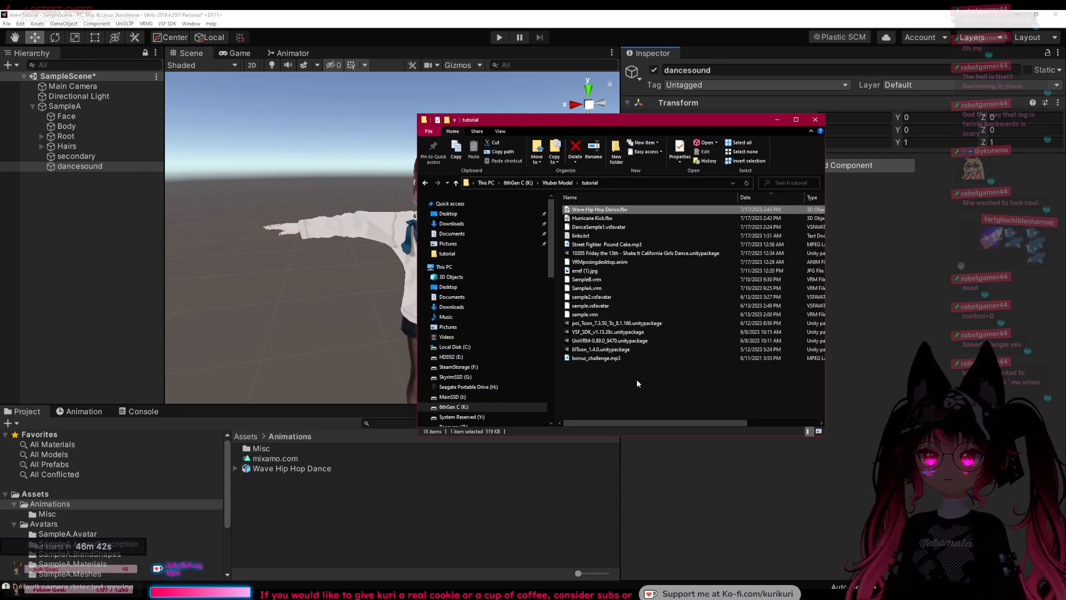
left_click(637, 380)
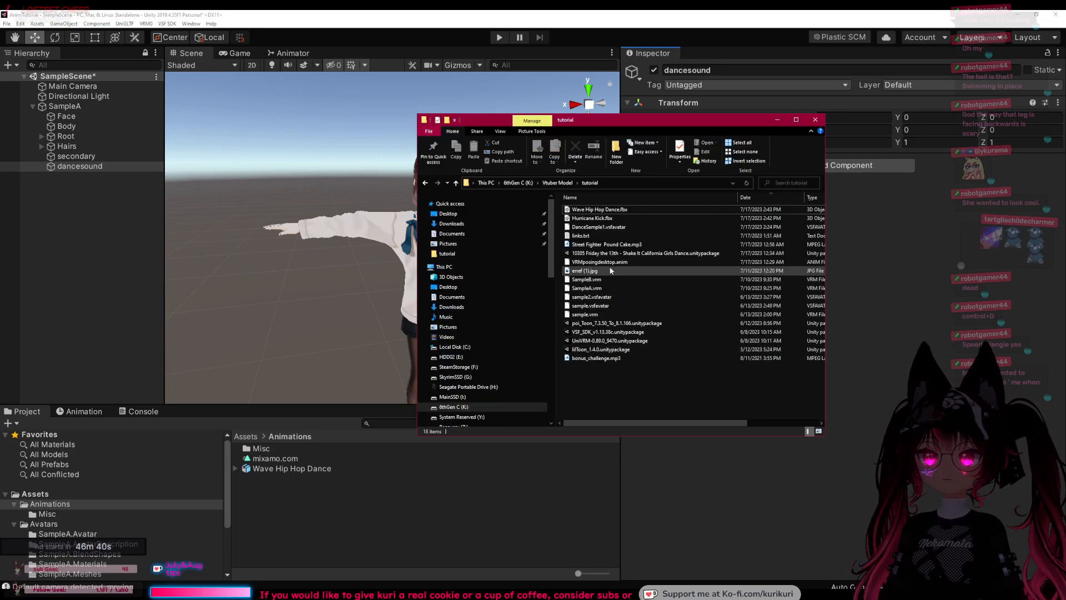
left_click(30, 496)
right_click(269, 537)
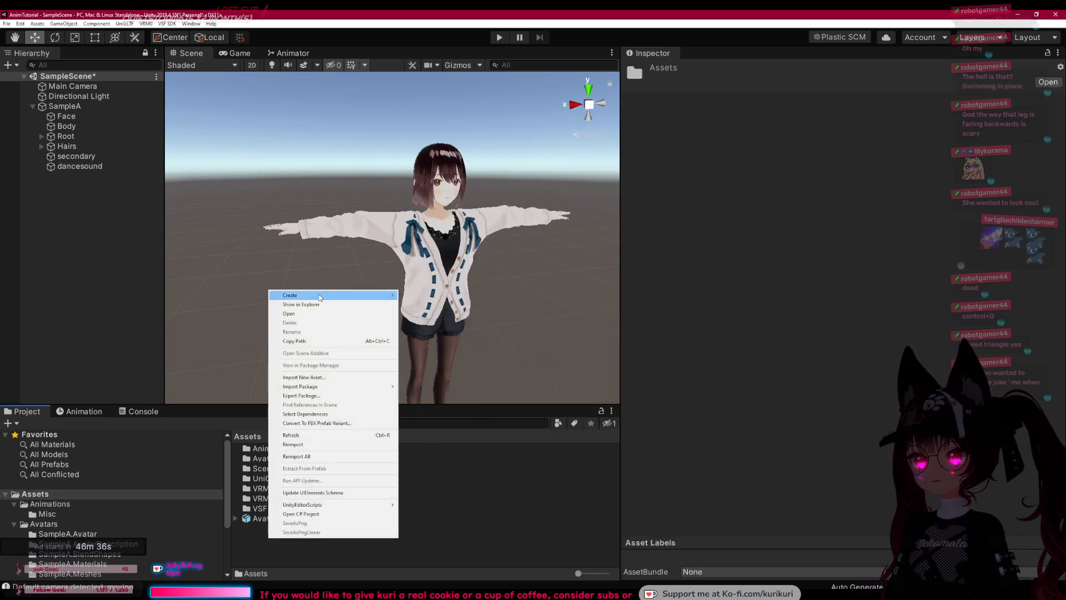
mouse_move(321, 296)
left_click(432, 288)
type("sounds")
key("Return")
key("Return")
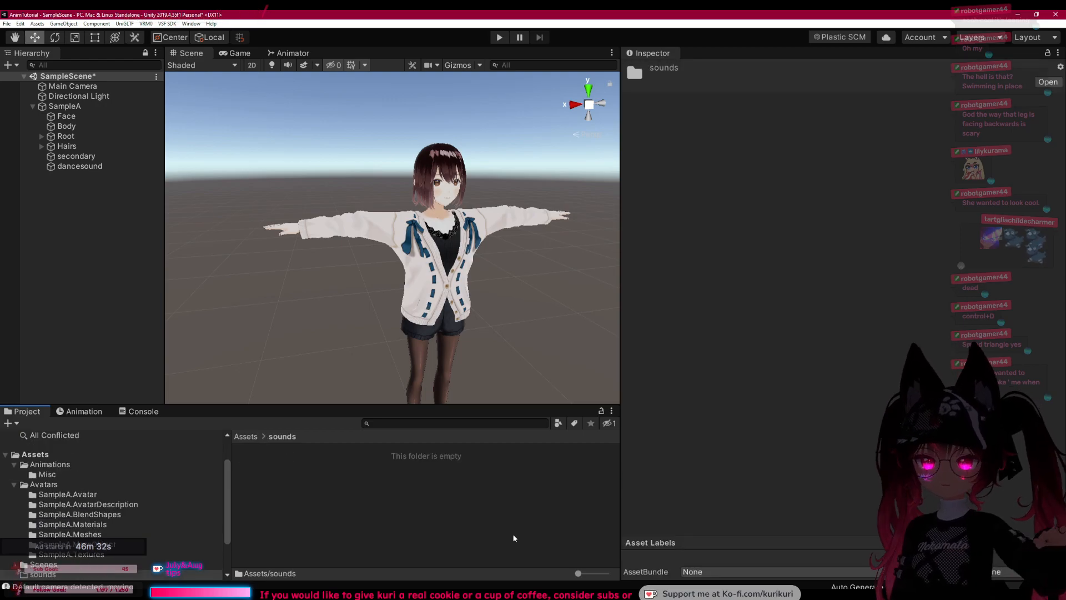
Step: Import bonus_challenge.mp3 from the tutorial folder in File Explorer into the sounds folder of the Unity project
key("alt+Tab")
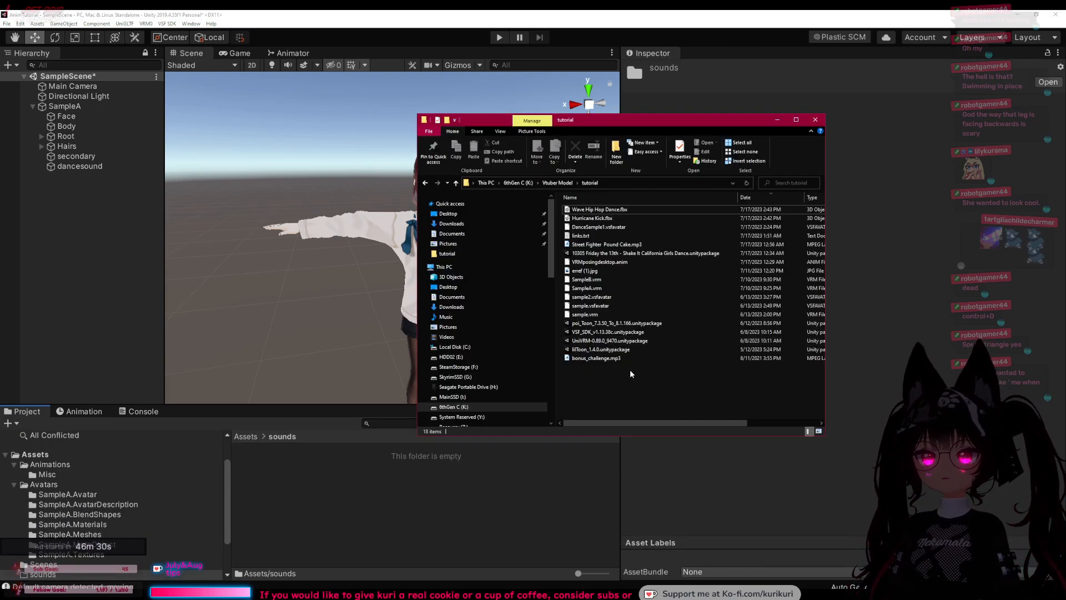
left_click(594, 359)
left_click_drag(622, 360, 465, 482)
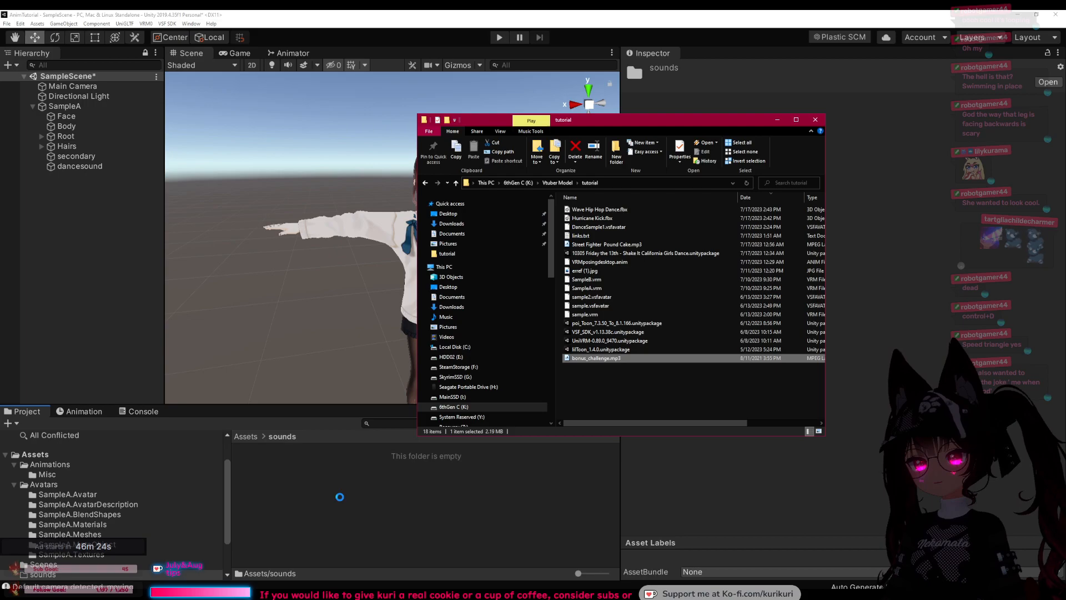
left_click(339, 493)
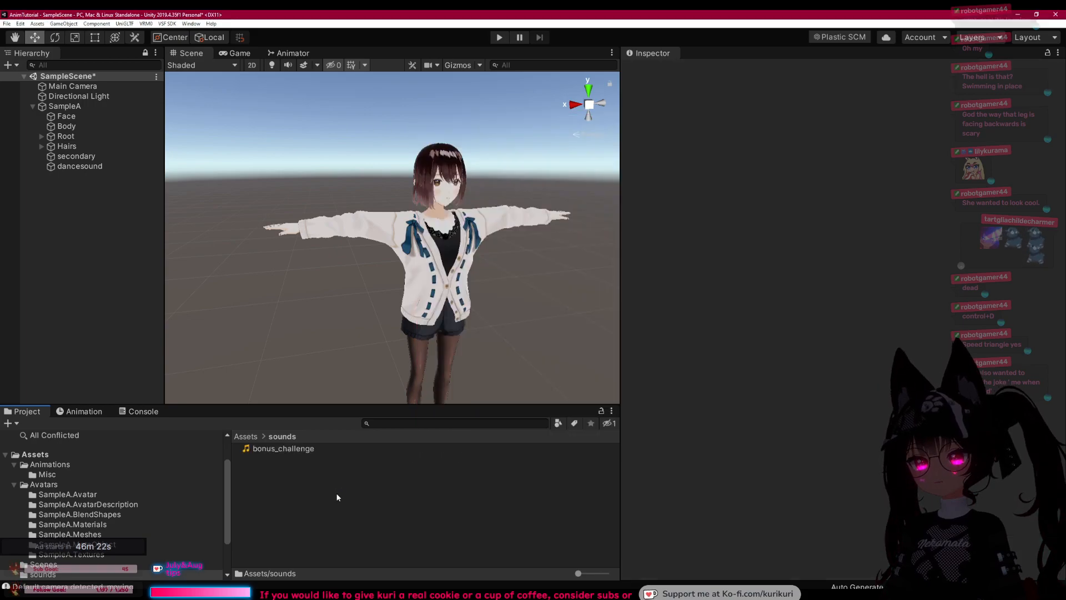
Step: Open the import settings of the bonus_challenge clip and preview its audio
left_click(288, 450)
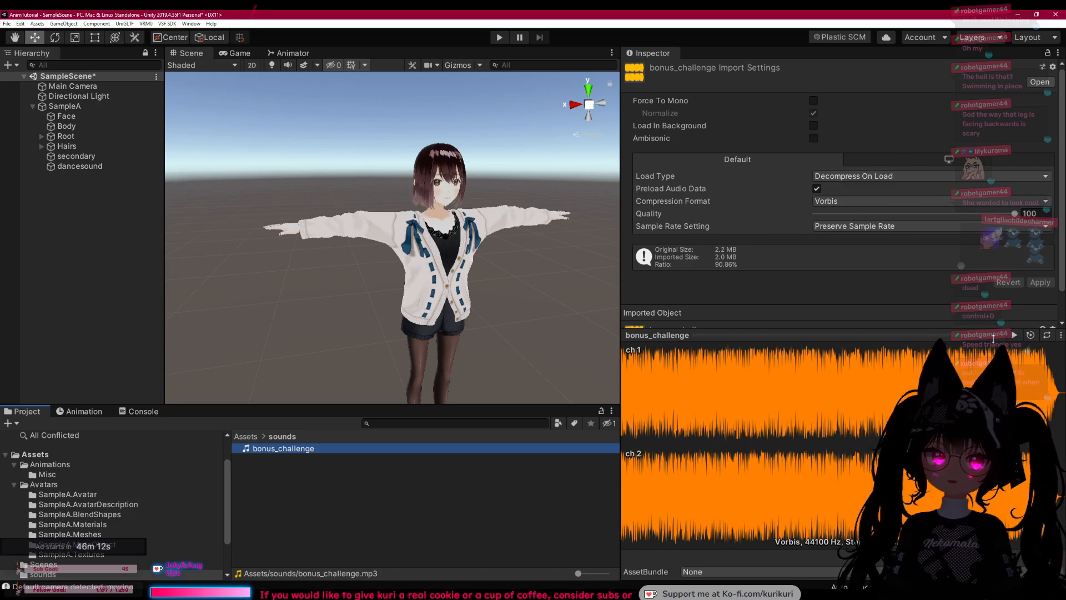
left_click(1012, 336)
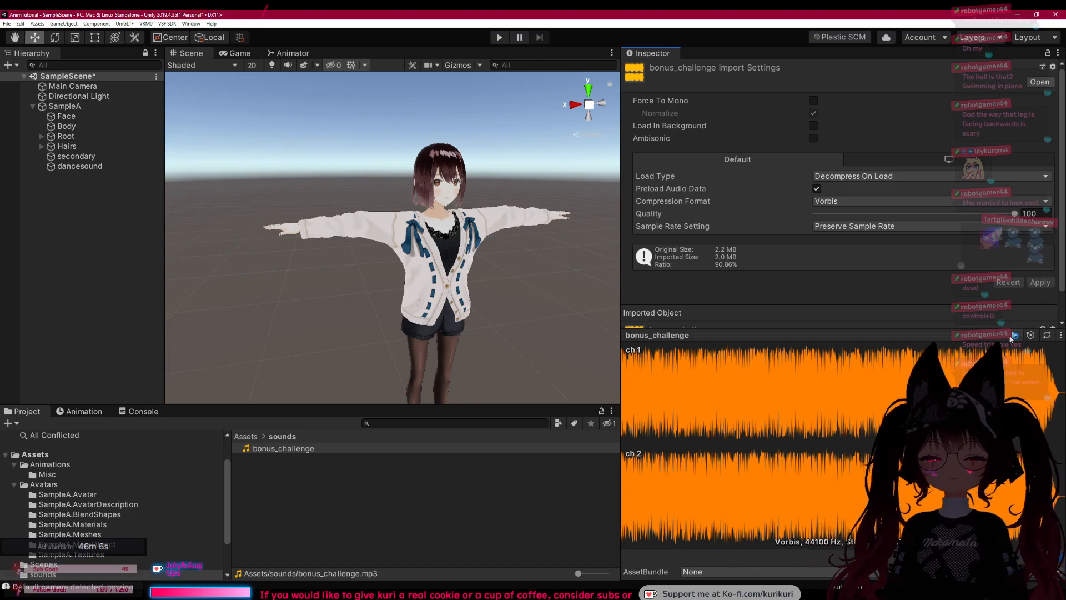
left_click(1014, 336)
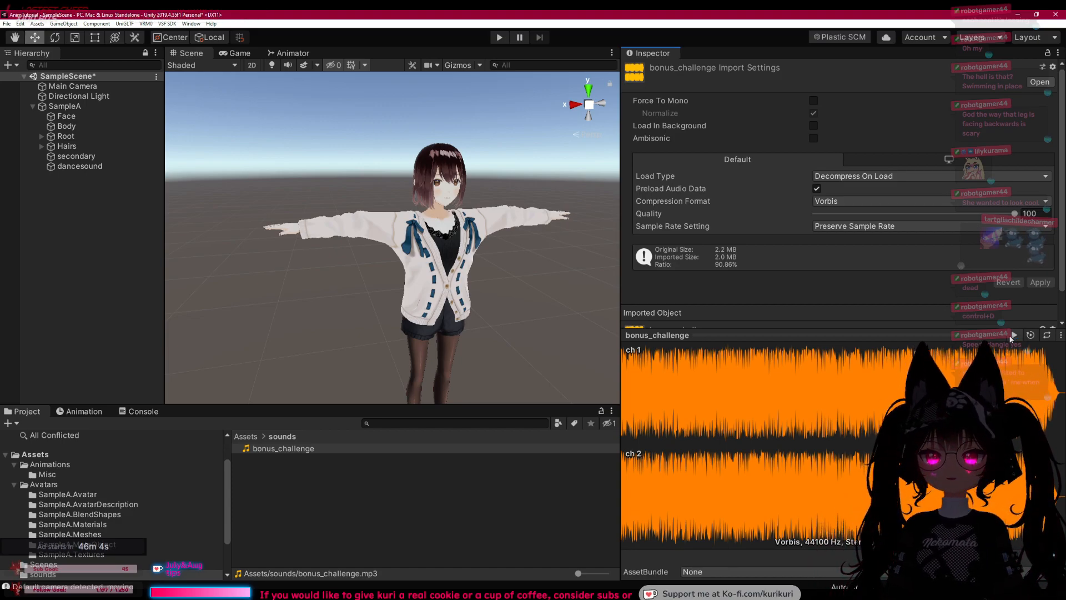
Step: Try a quality of 52 for the bonus_challenge clip and return it to 100
left_click(920, 214)
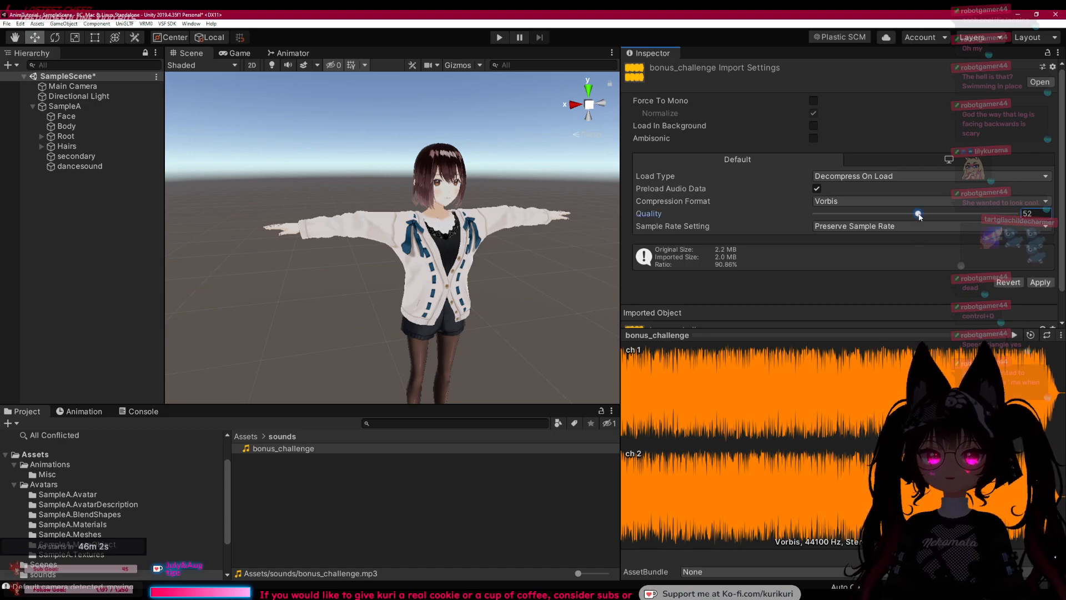
left_click(1014, 335)
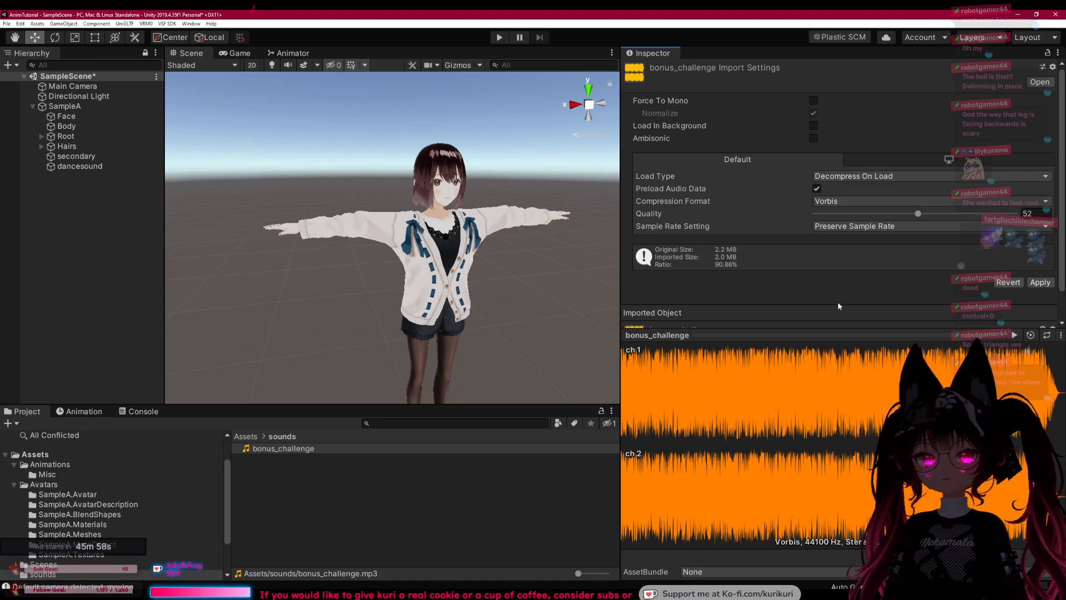
left_click_drag(916, 214, 1022, 214)
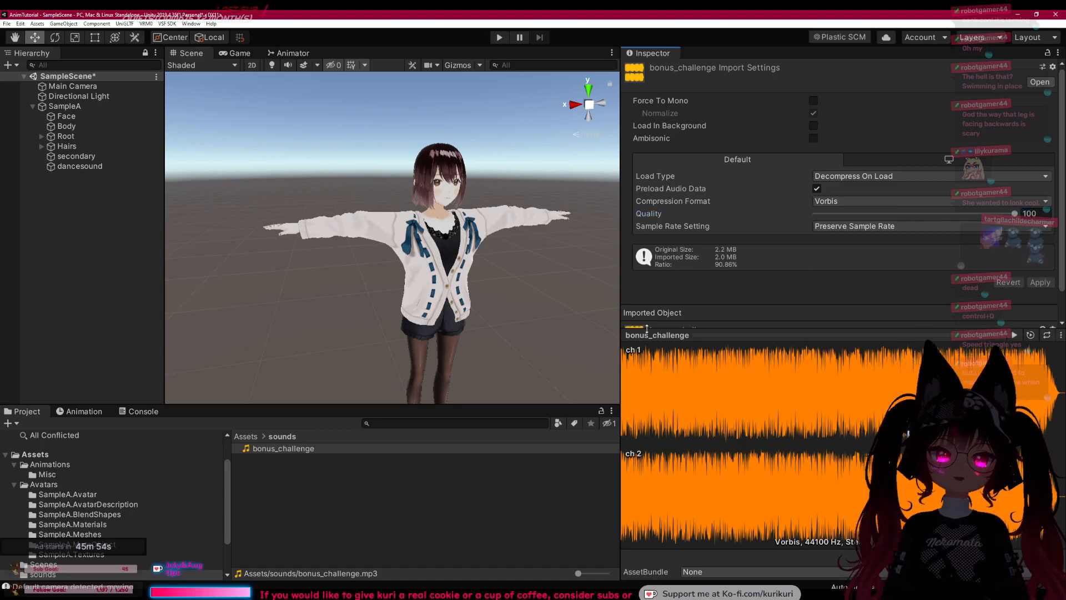
Step: Add the bonus_challenge clip to the dancesound object as an audio source
left_click(298, 481)
left_click(267, 447)
left_click_drag(267, 444, 83, 169)
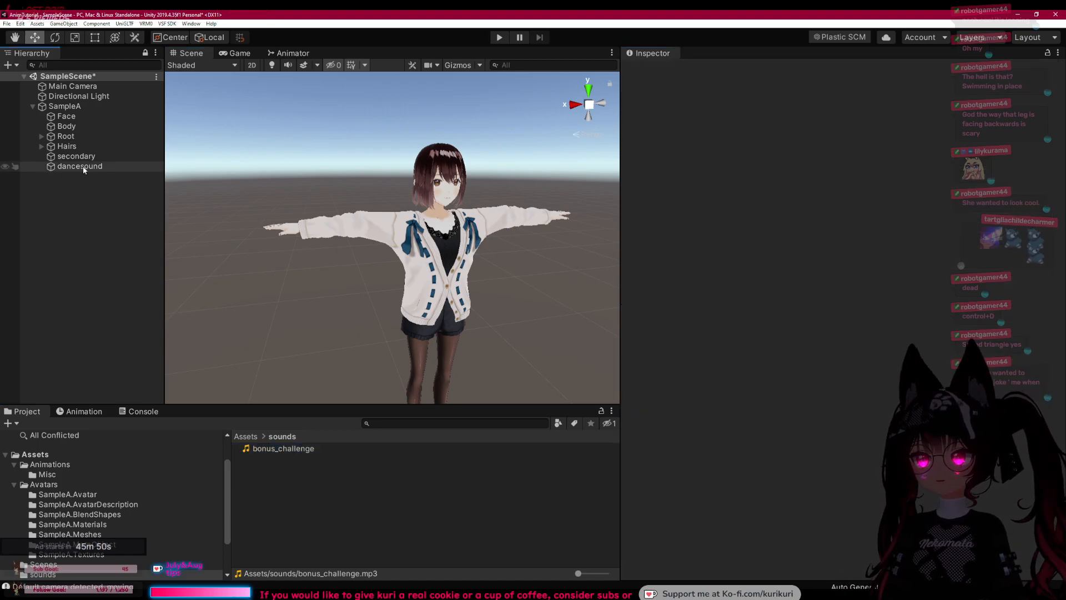
Step: Set the volume of dancesound's Audio Source to 0.5
left_click(80, 167)
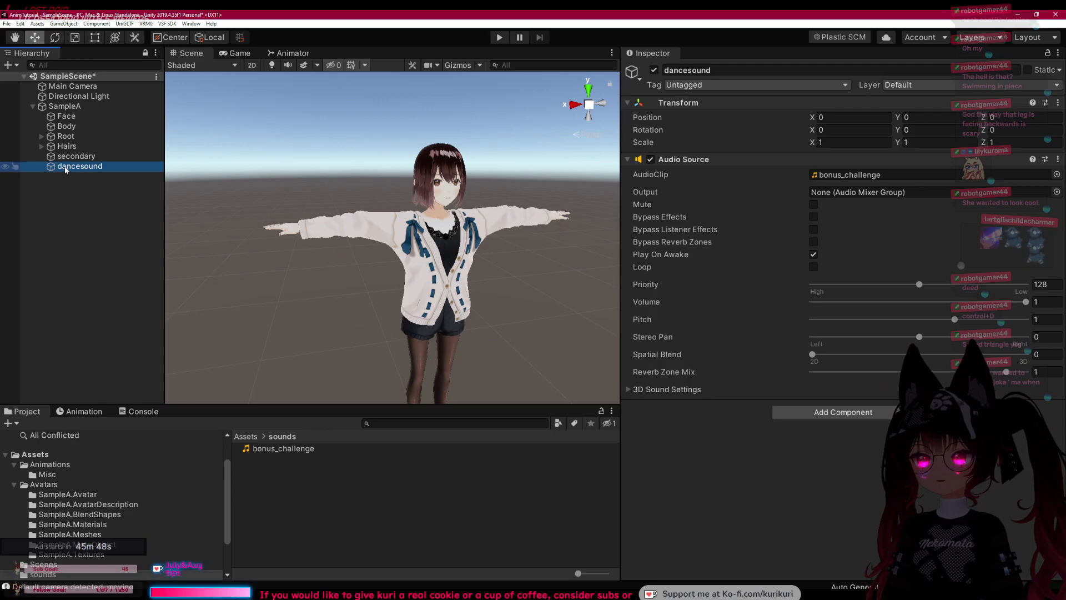
left_click_drag(915, 300, 918, 301)
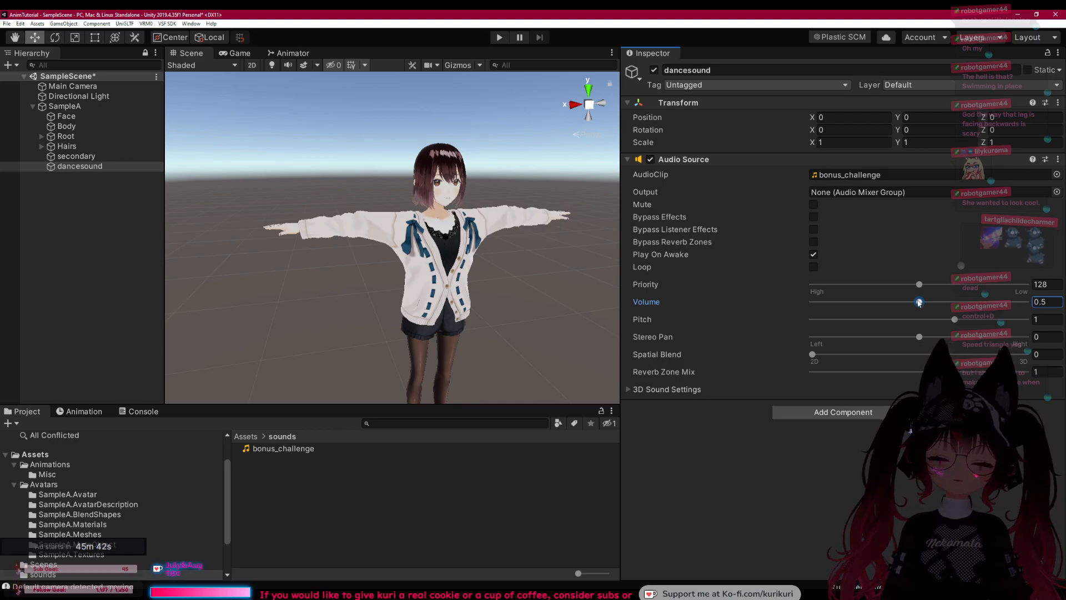
left_click(118, 261)
Step: Deactivate the dancesound object
left_click(95, 167)
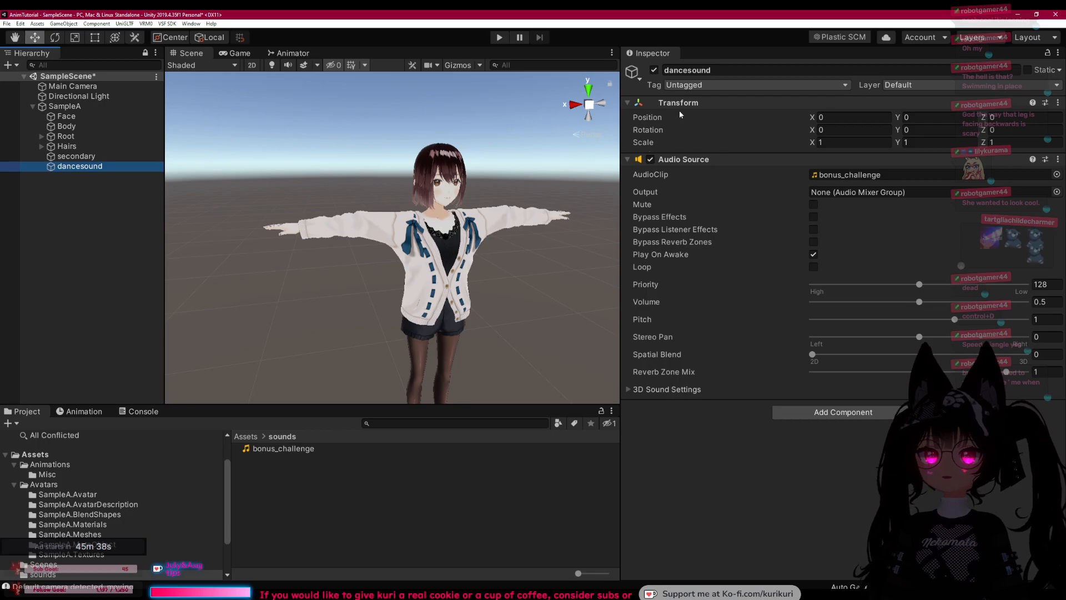
left_click(655, 71)
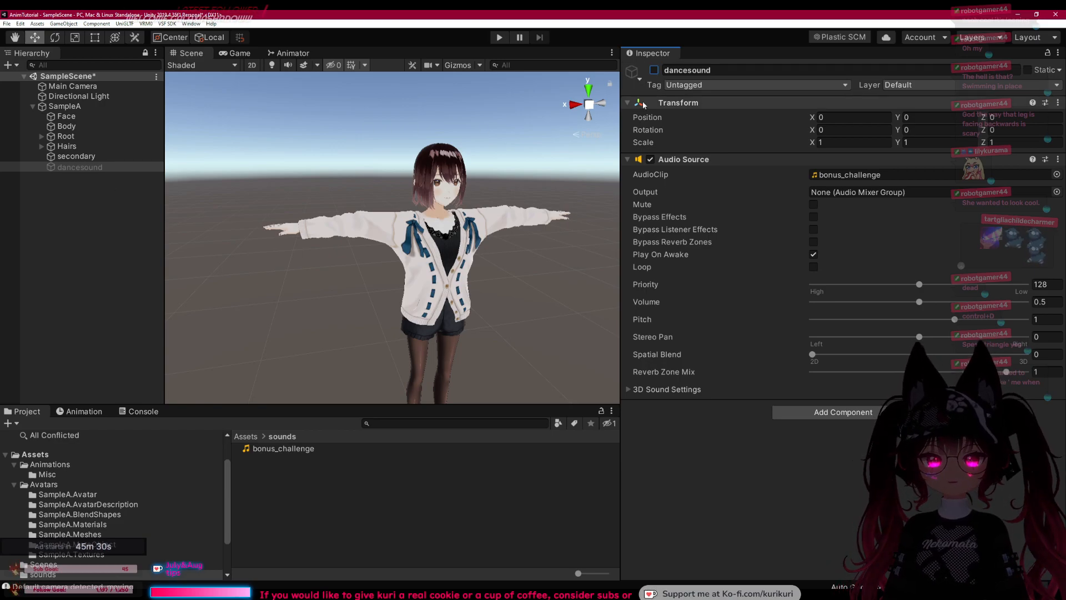
left_click(82, 183)
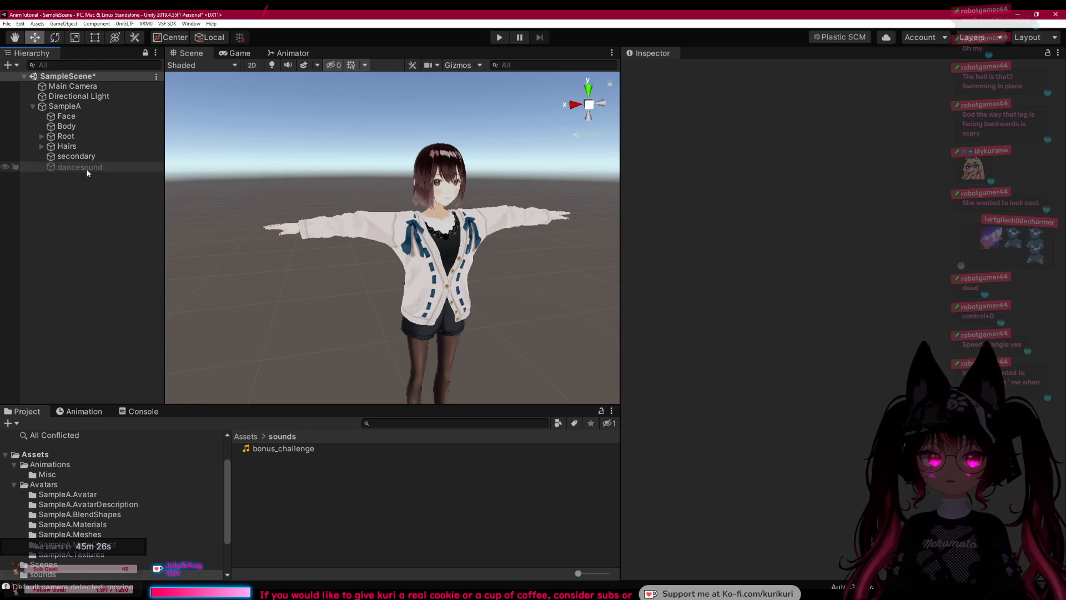
Step: Enable looping on dancesound's Audio Source
left_click(87, 173)
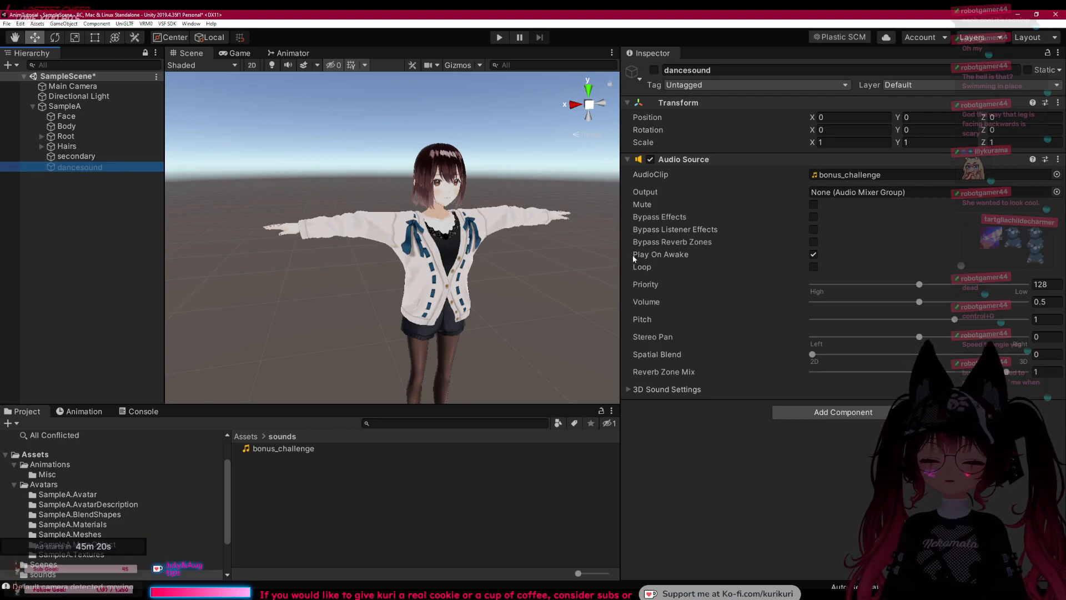
left_click(814, 267)
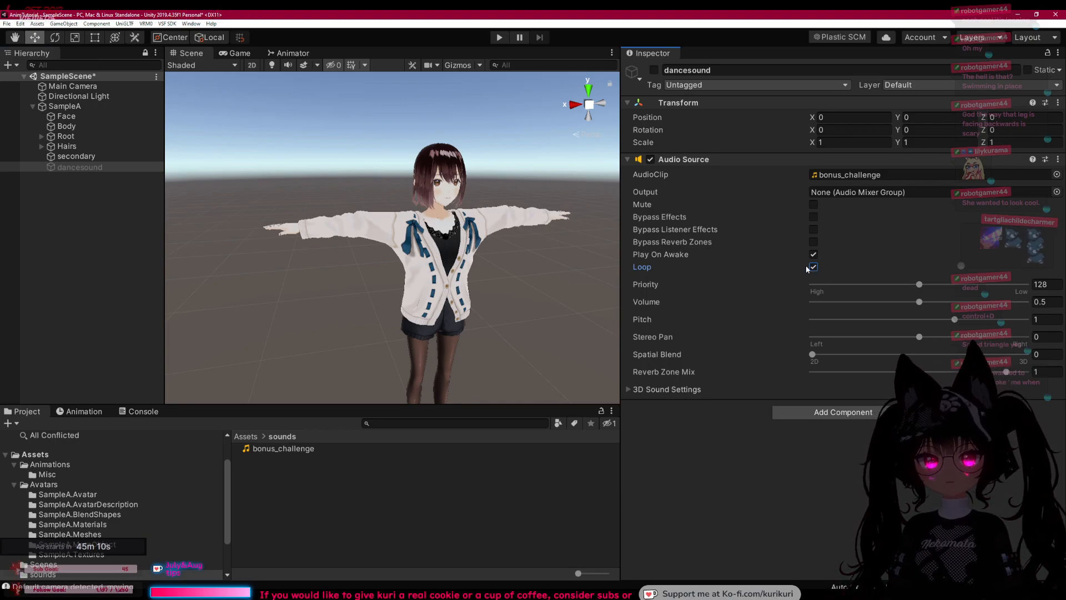
left_click(582, 273)
left_click(92, 169)
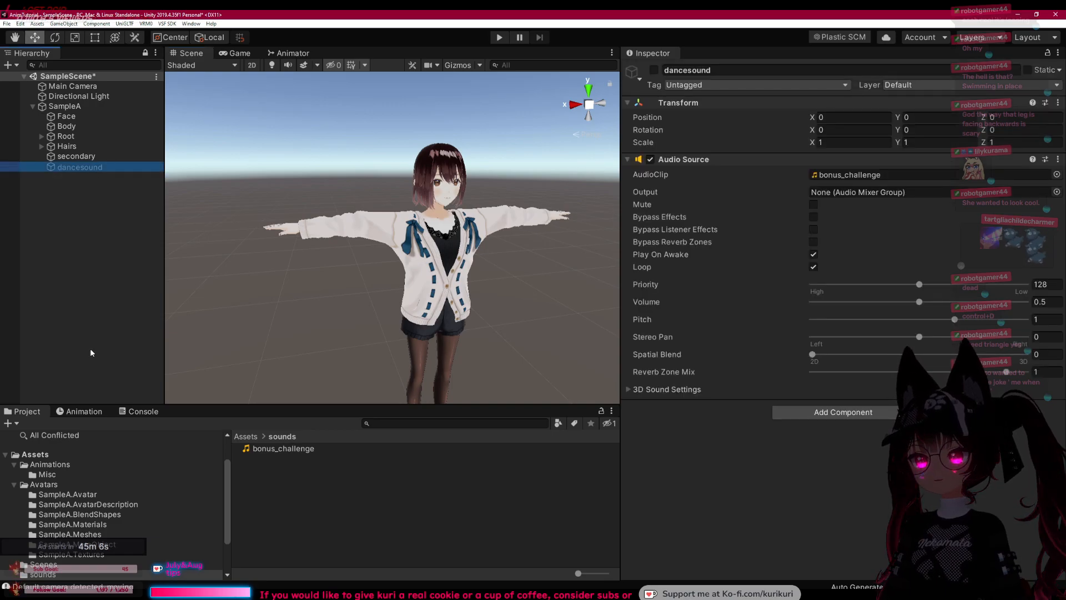
Step: Create an Animator Controller in the Animations folder, keeping its default name, and select it
left_click(34, 465)
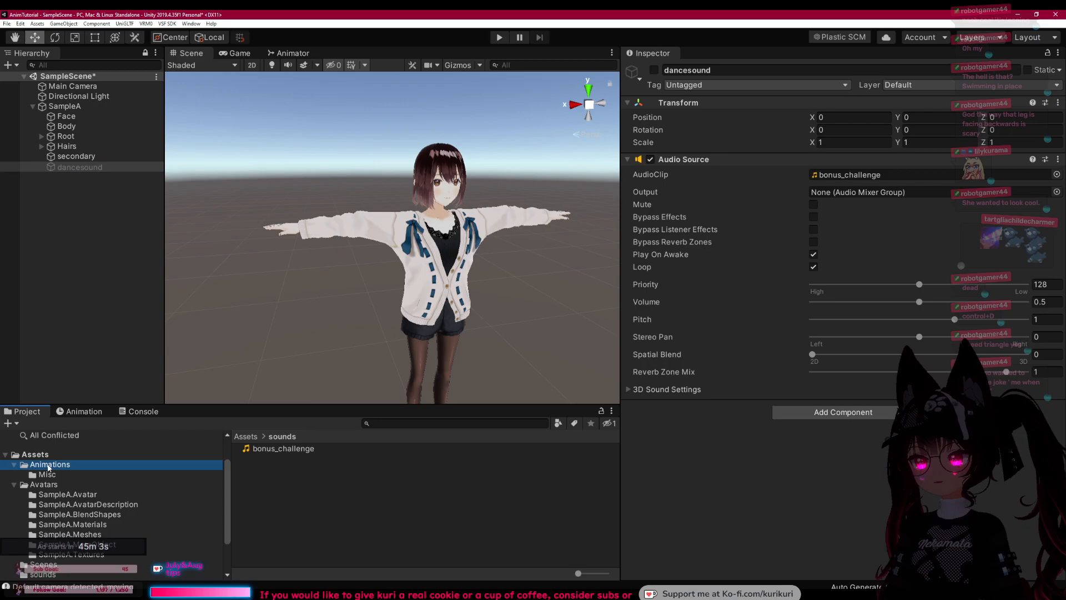
left_click(15, 464)
right_click(265, 499)
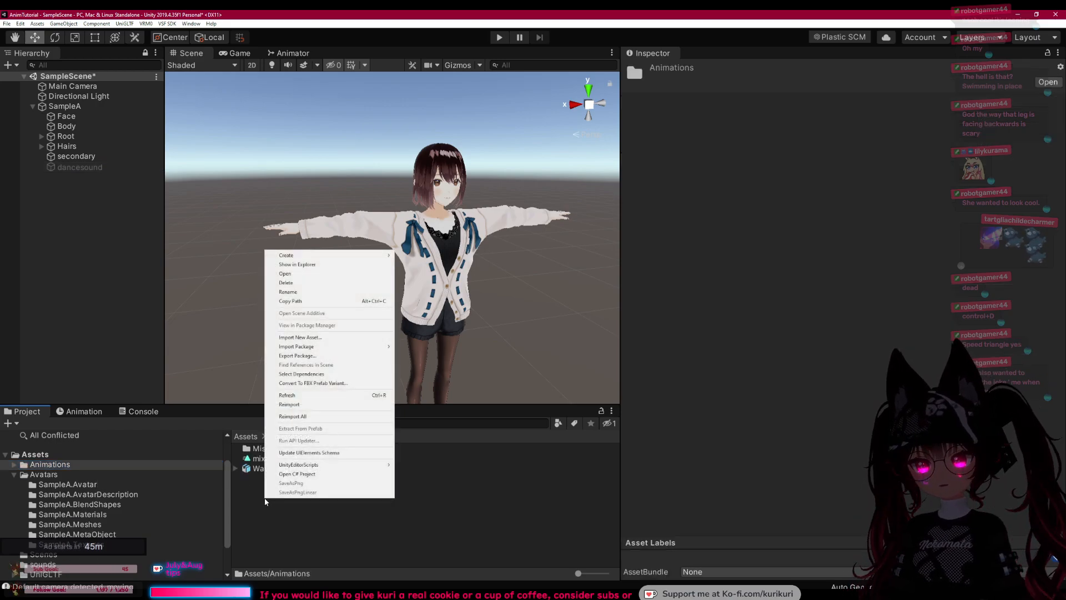
mouse_move(321, 257)
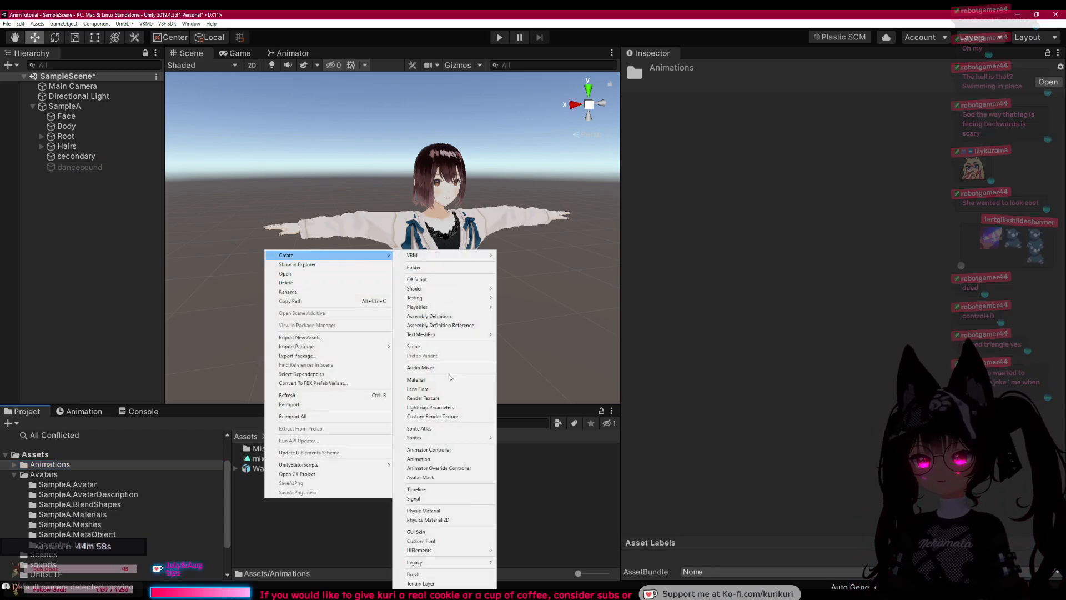
left_click(439, 451)
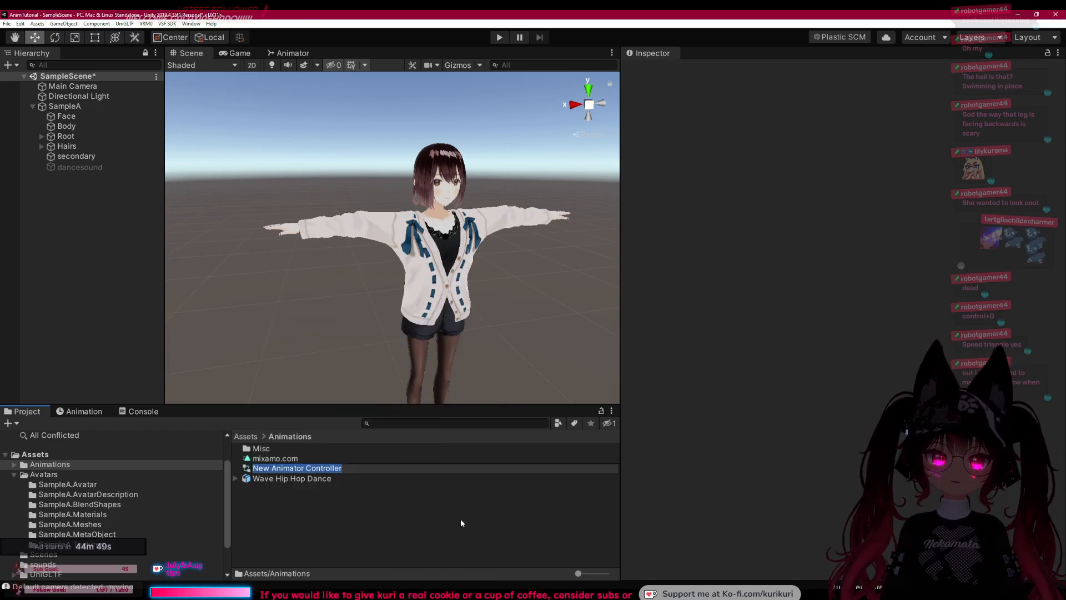
key("Return")
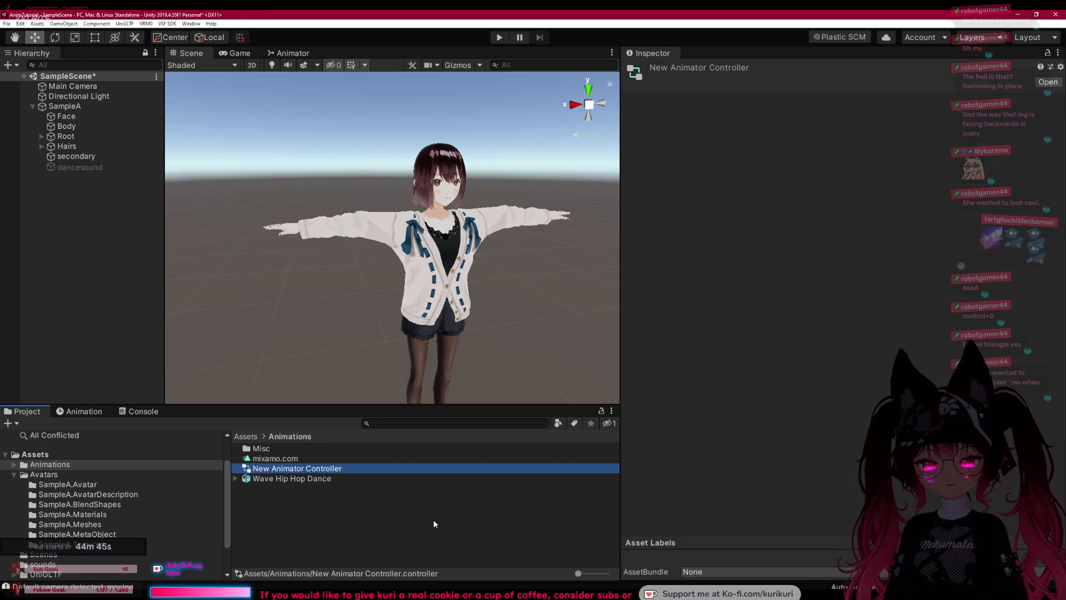
left_click(298, 479)
left_click(299, 471)
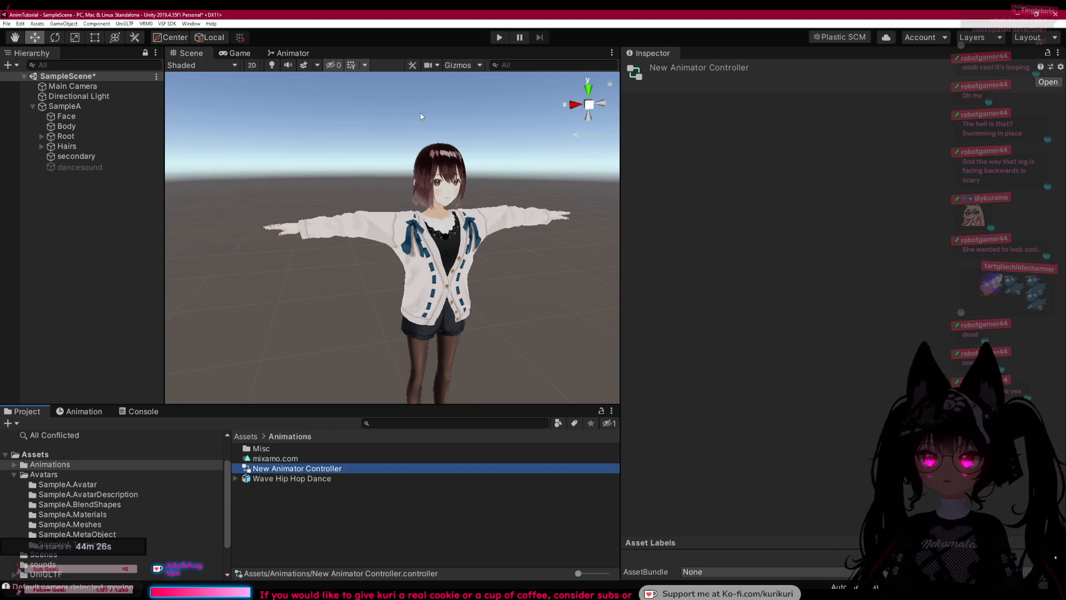
Step: Run the scene briefly, stop it, and disable the preview option in SampleA's VSF_Animations component
left_click(499, 37)
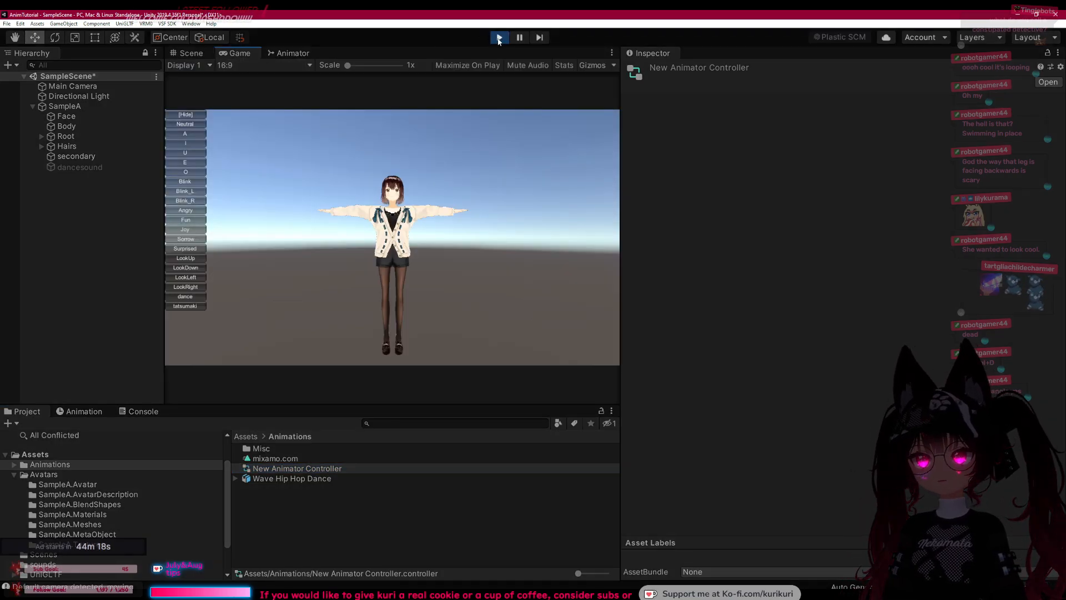
key("ctrl+p")
left_click(72, 111)
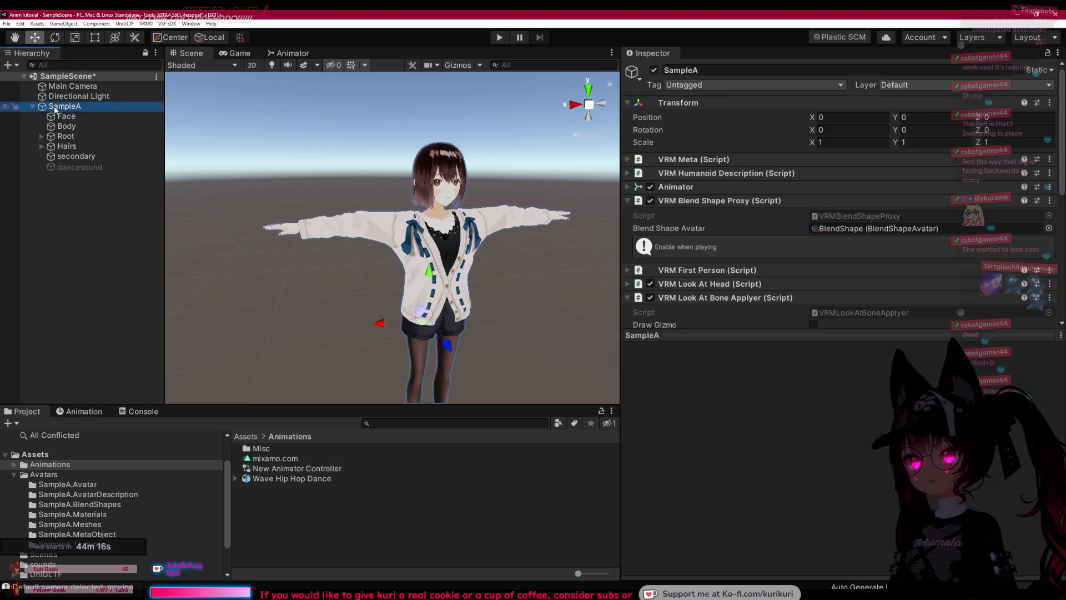
scroll(722, 210, "down", 10)
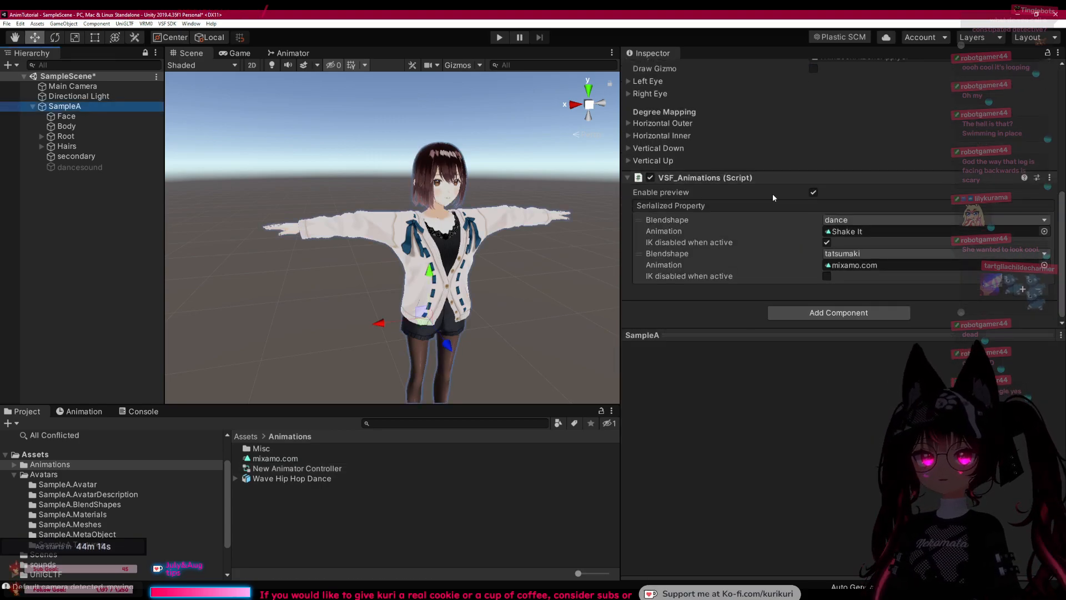
left_click(814, 193)
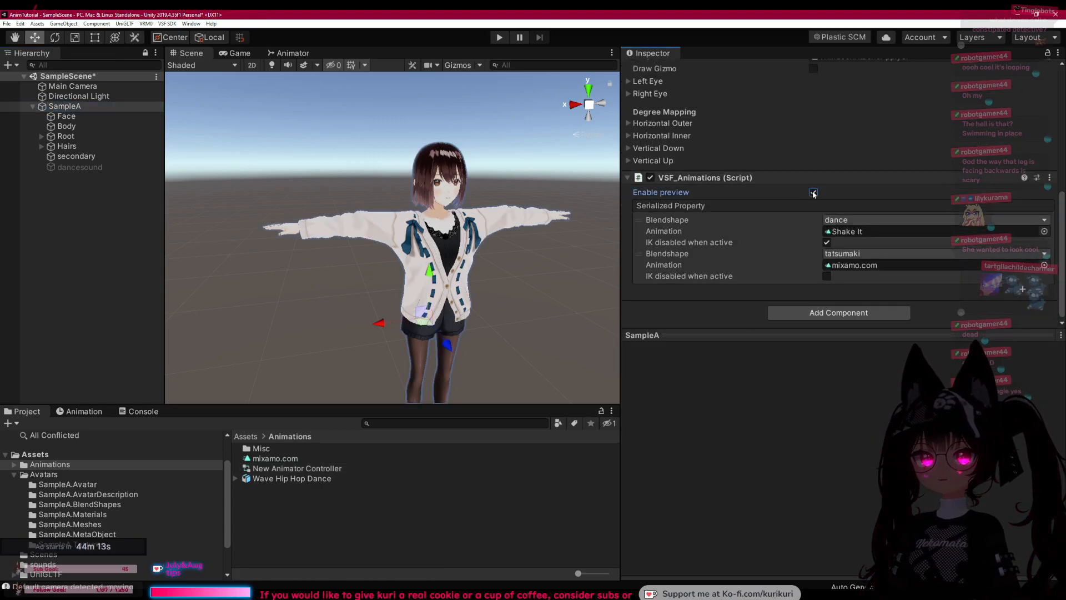
left_click(526, 265)
Step: Start play mode and inspect the avatar in the Scene view
left_click(499, 38)
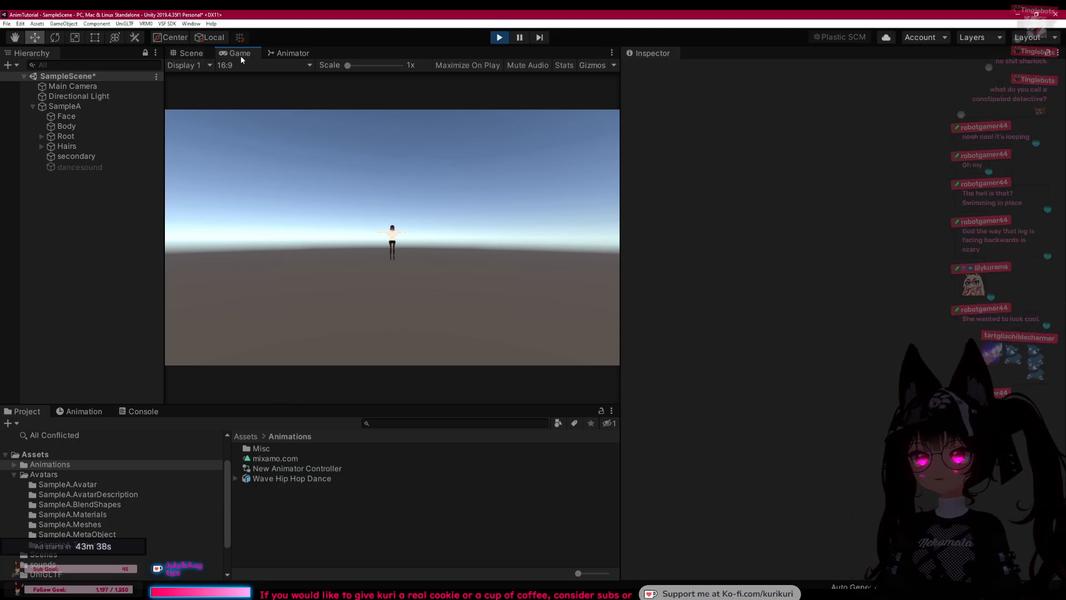
left_click(185, 53)
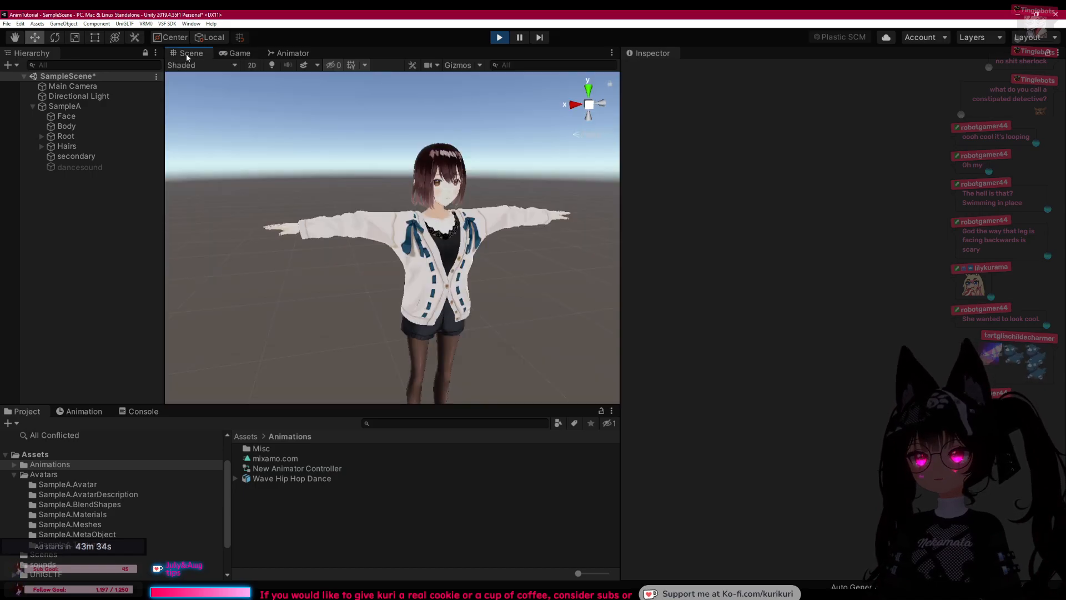
mouse_move(347, 152)
right_mouse_down()
mouse_move(387, 225)
mouse_move(422, 173)
mouse_move(348, 167)
right_mouse_up()
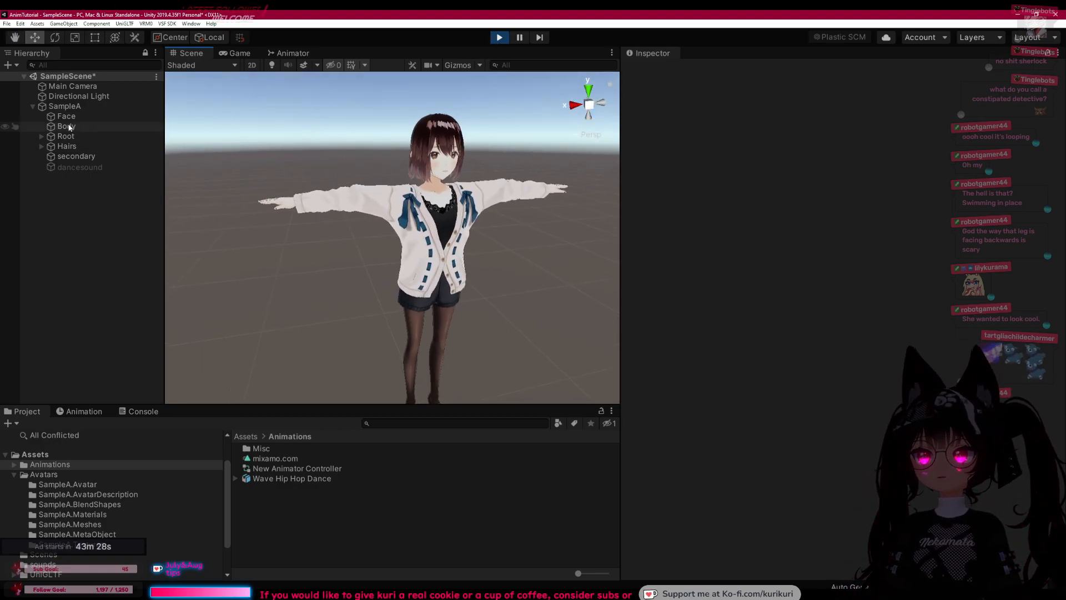
Step: Expand SampleA's bone hierarchy from Root through the hips, spine and chest down to the children of J_Bip_C_UpperChest
left_click(41, 136)
left_click(59, 147)
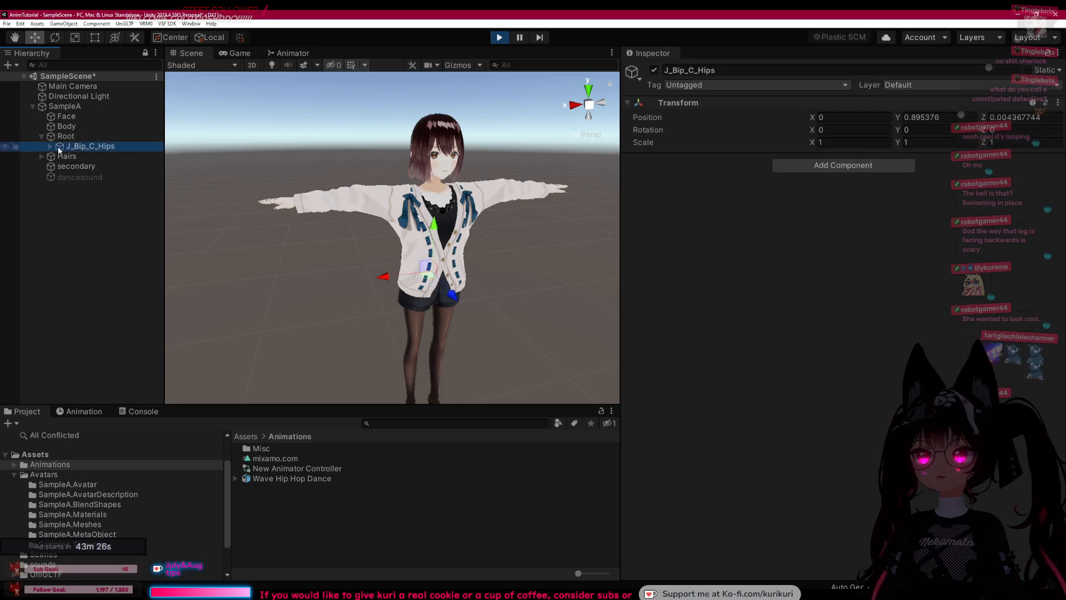
left_click(50, 146)
left_click(81, 156)
left_click(59, 156)
left_click(67, 166)
left_click(76, 176)
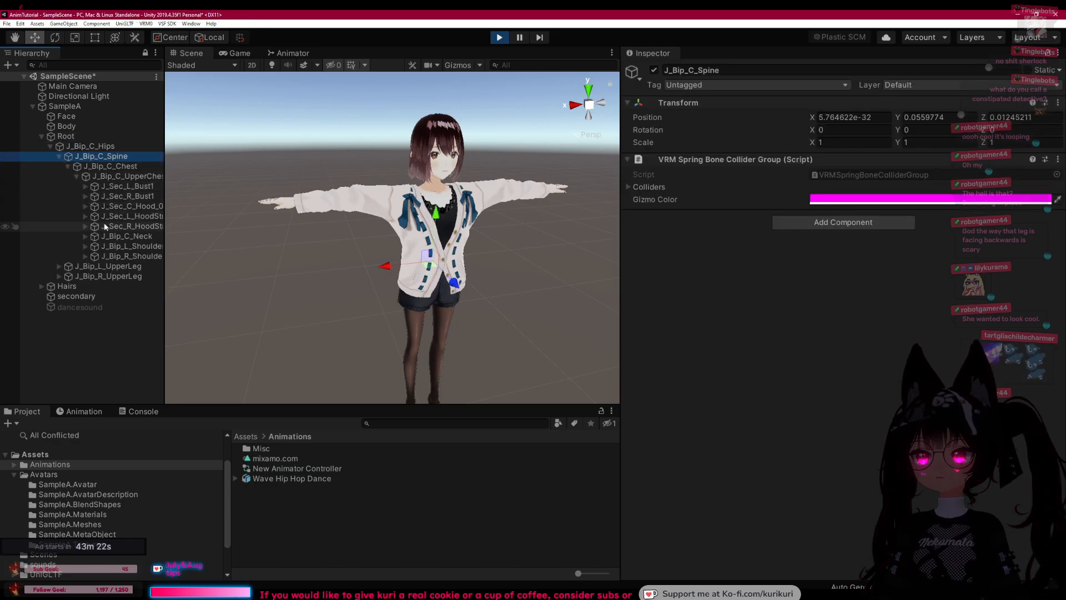
Step: Rotate the J_Bip_L_Shoulder bone in play mode so the avatar's left arm points diagonally downward
left_click(131, 246)
left_click(56, 38)
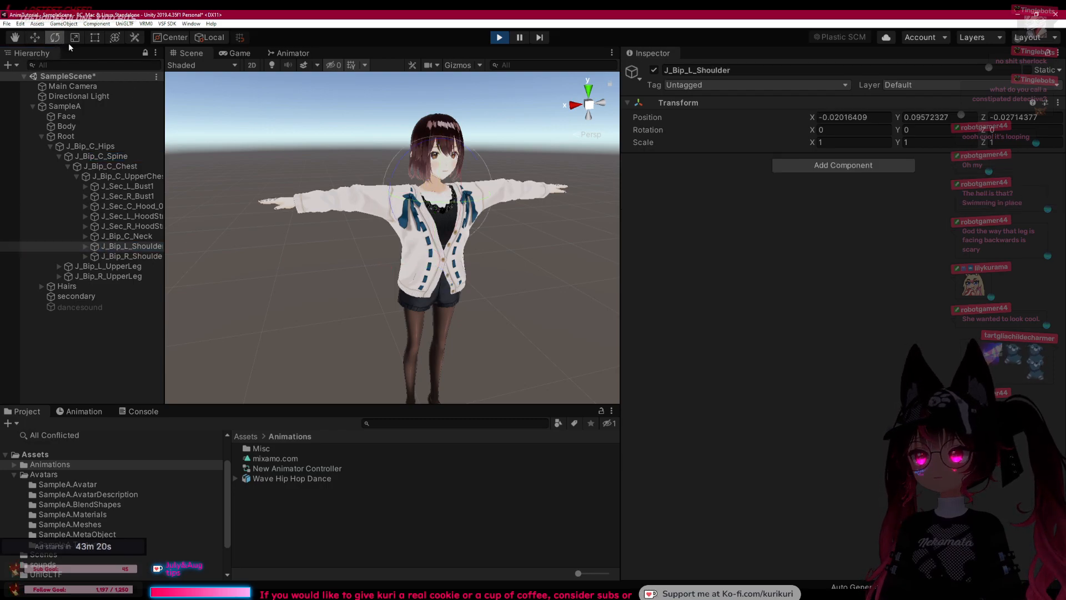
left_click_drag(412, 193, 444, 201)
left_click_drag(413, 151, 453, 166)
Step: Try rotating the J_Bip_C_Chest bone and exit play mode
left_click(106, 165)
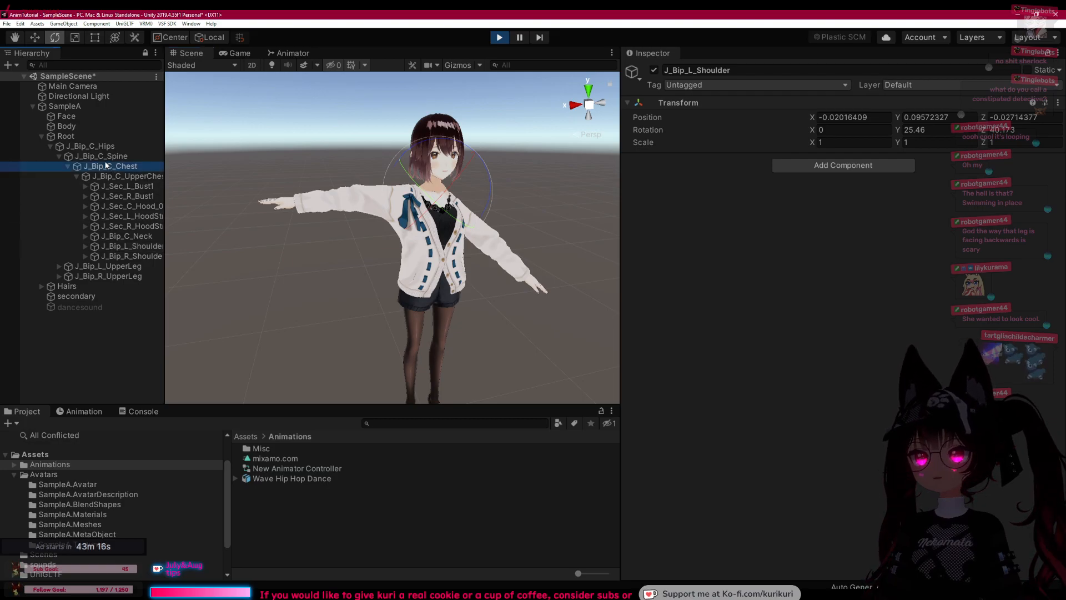
left_click_drag(452, 213, 450, 356)
left_click(500, 39)
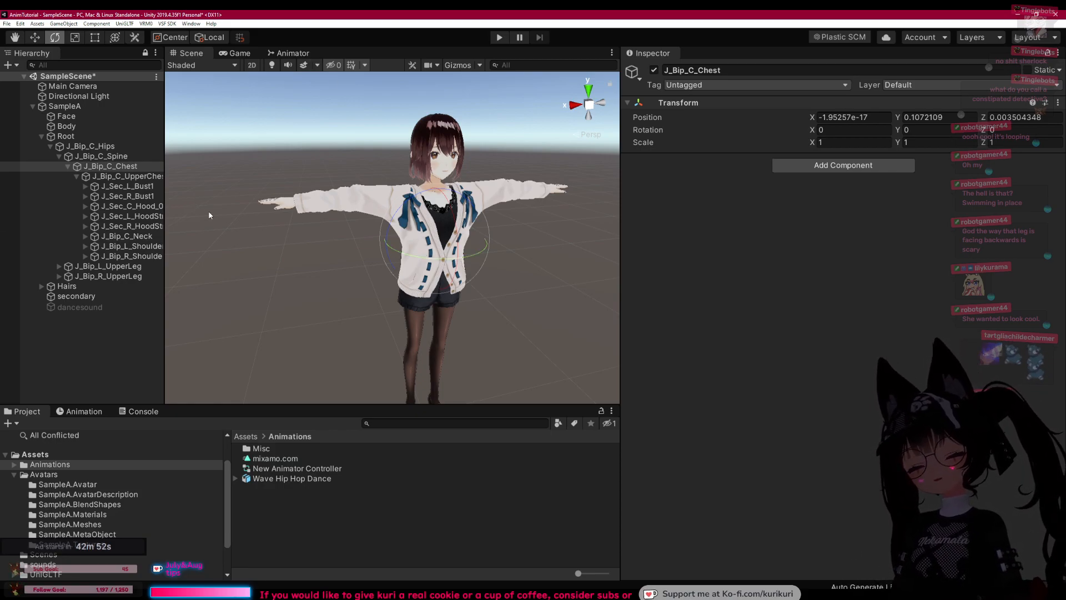
Step: Start play mode, return to the Scene view and assign New Animator Controller to SampleA, leaving SampleA selected with Root collapsed
left_click(46, 139)
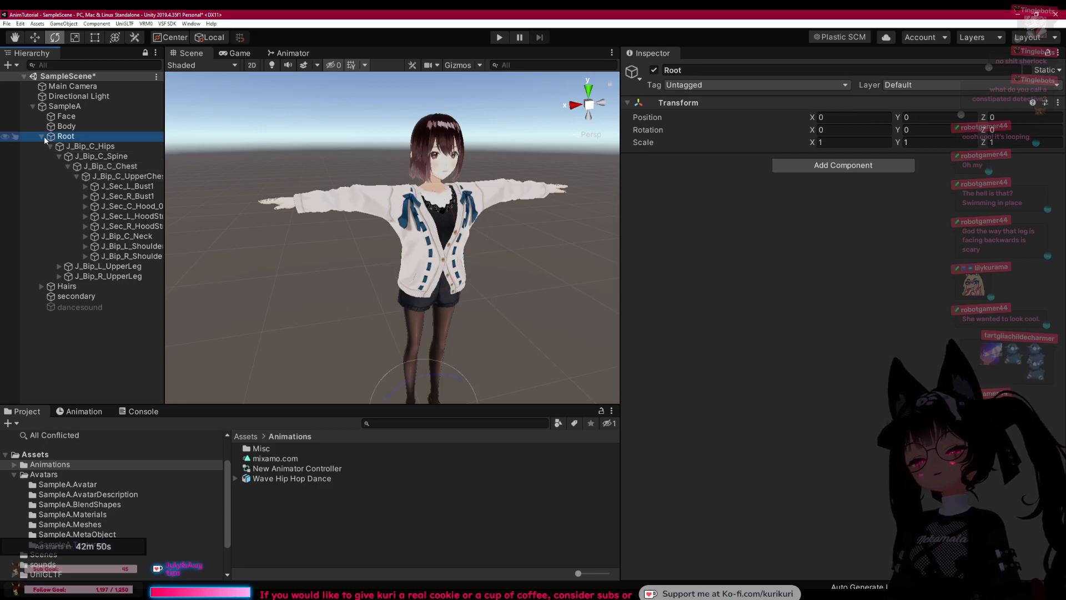
left_click(496, 37)
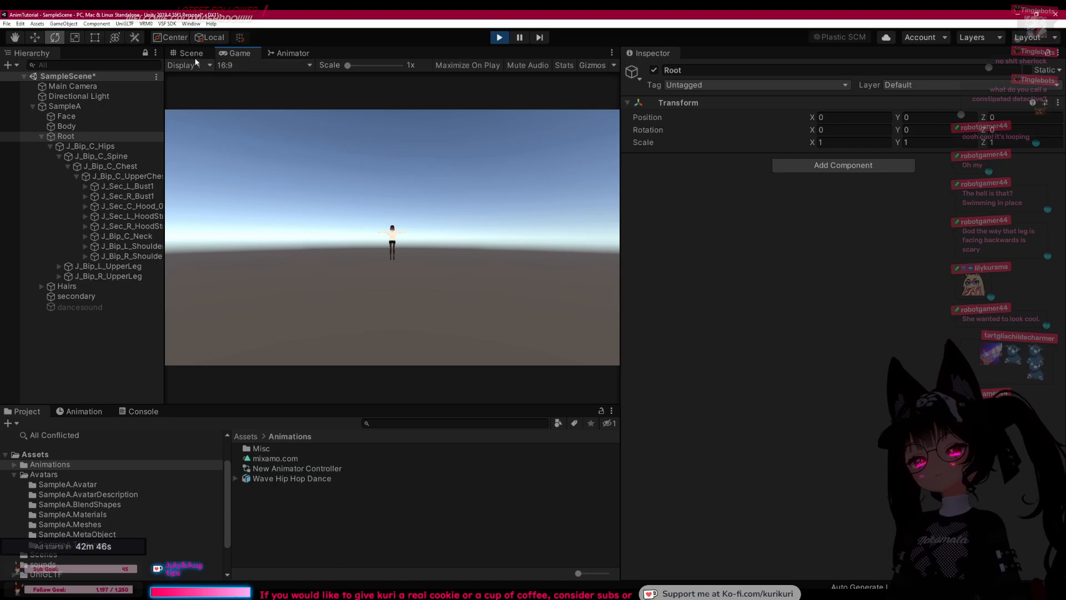
left_click(191, 54)
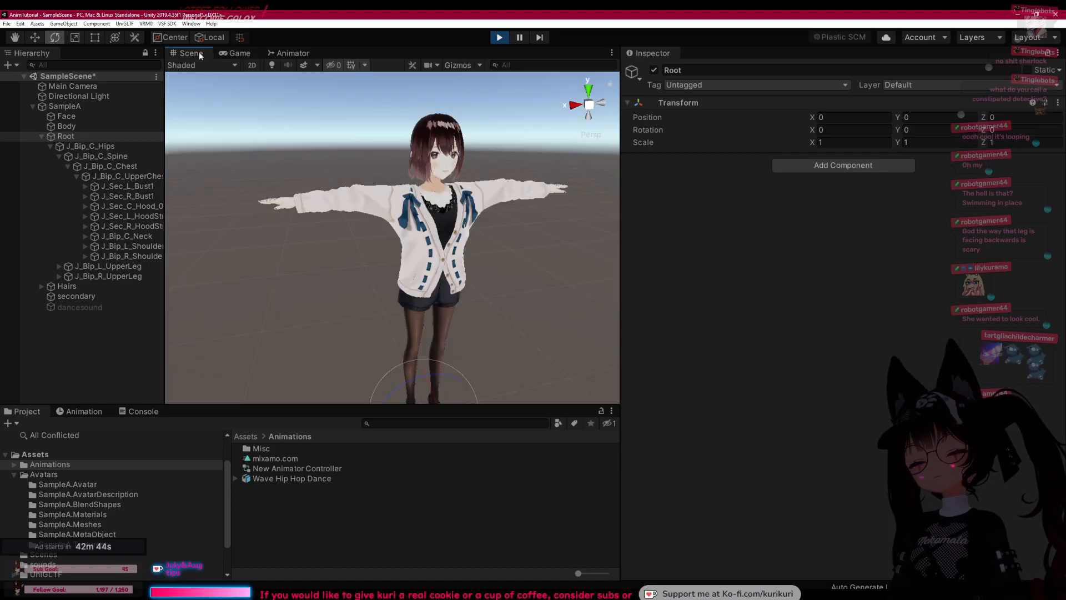
left_click(305, 470)
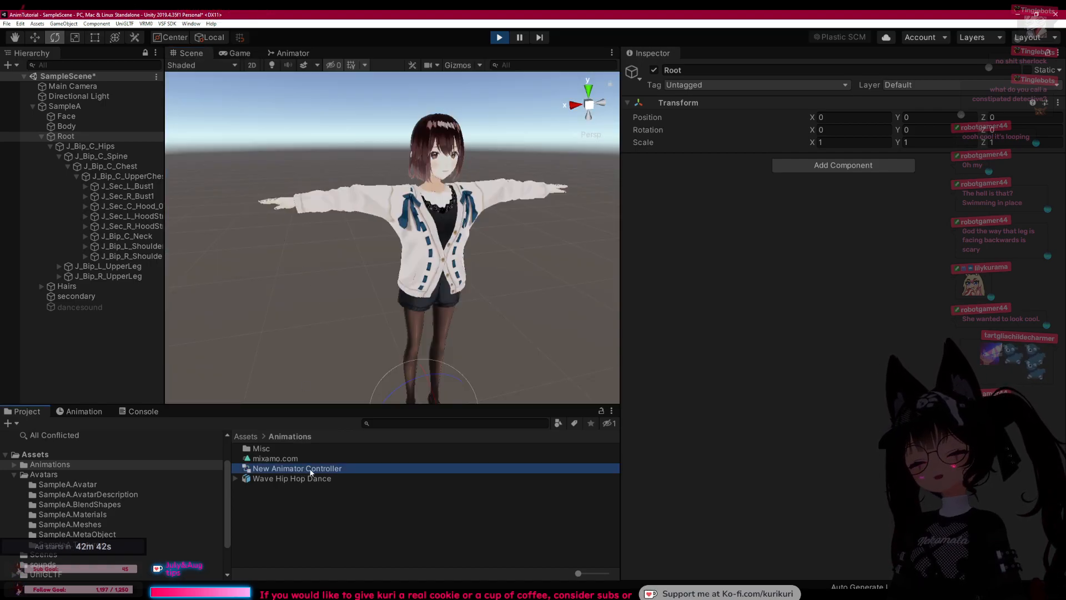
left_click(66, 136)
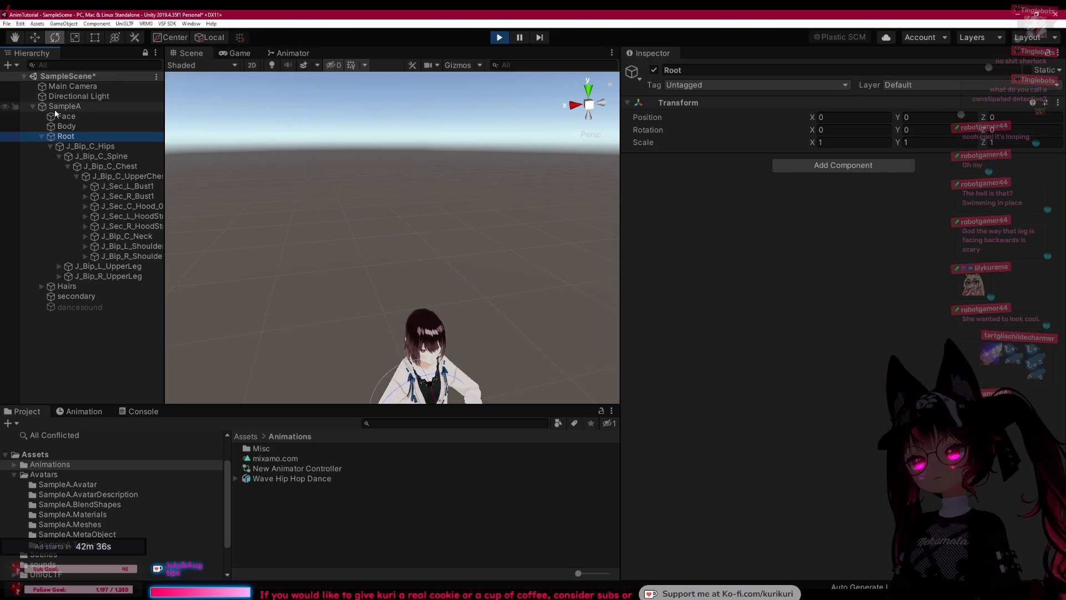
left_click(41, 136)
left_click(74, 109)
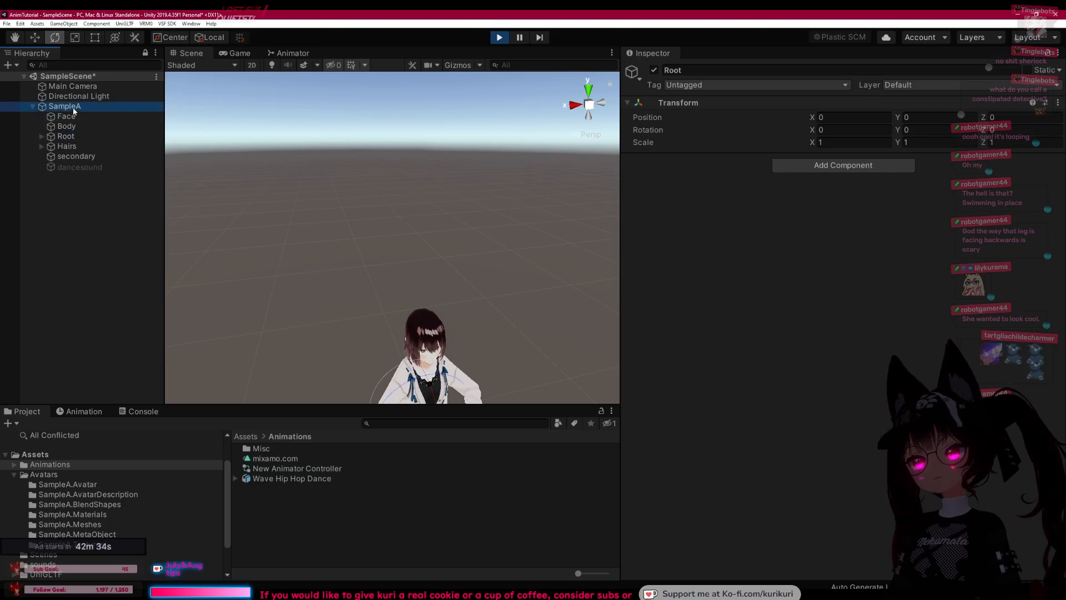
Step: Examine SampleA's running pose in the Scene view from close up and at full length
middle_click_drag(322, 279, 312, 168)
scroll(313, 194, "down", 3)
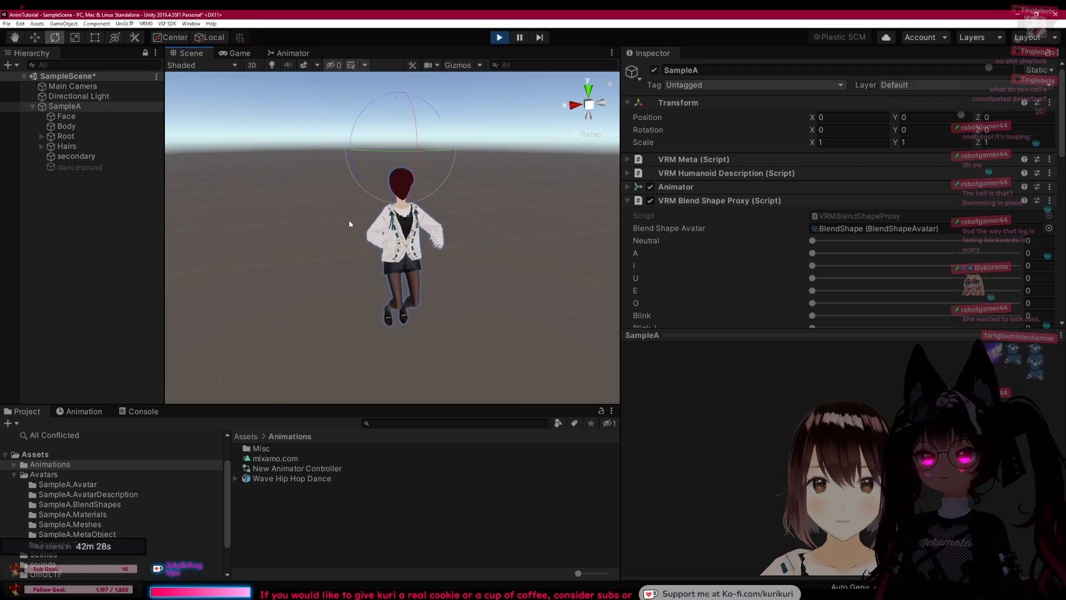
scroll(348, 220, "up", 5)
scroll(350, 215, "down", 3)
middle_click_drag(351, 214, 350, 246)
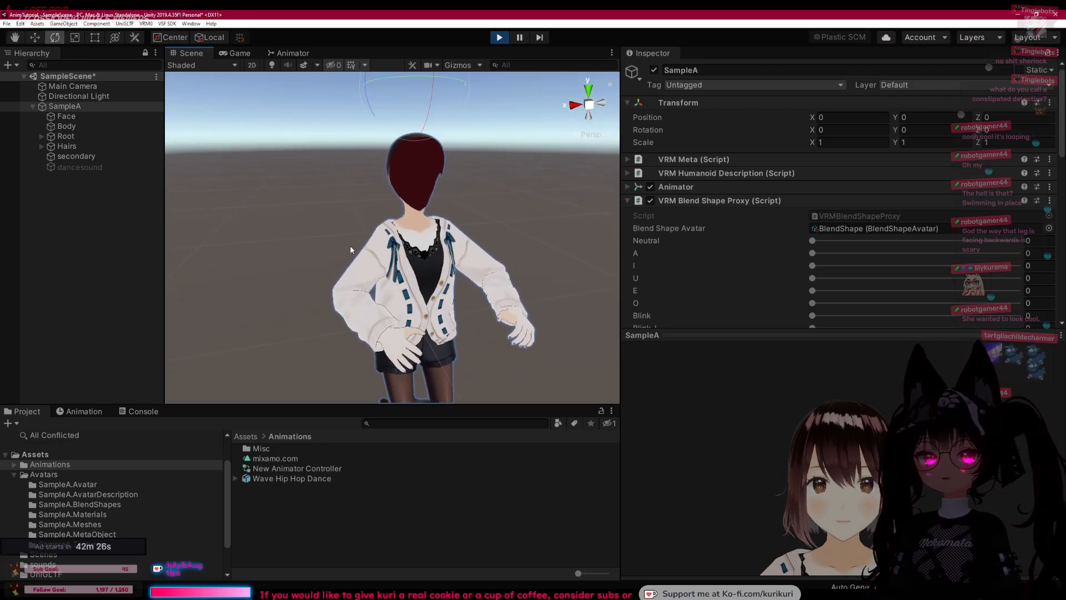
scroll(349, 244, "down", 3)
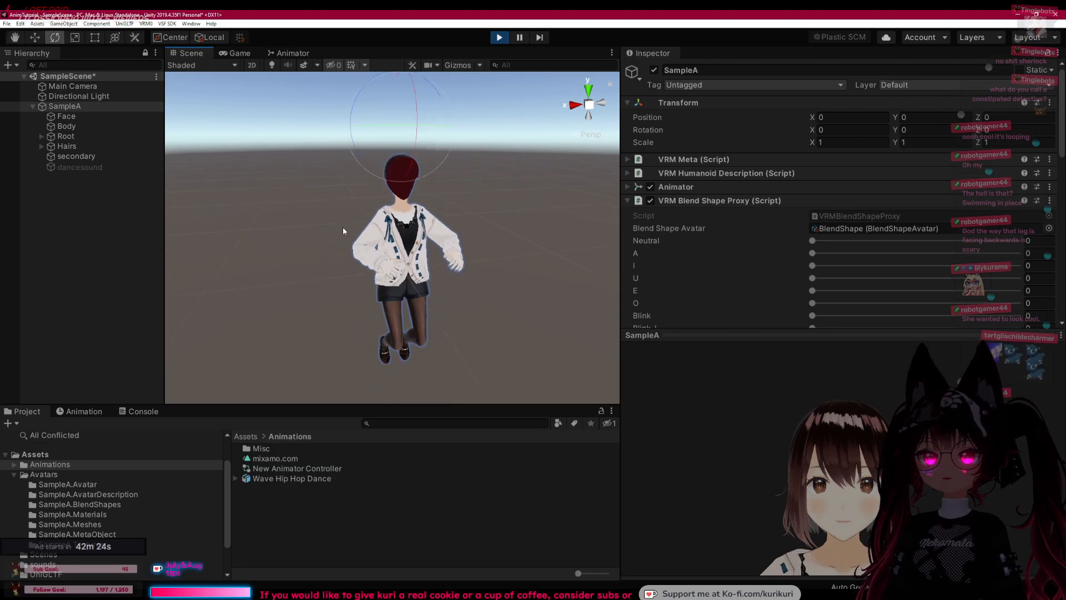
key("q")
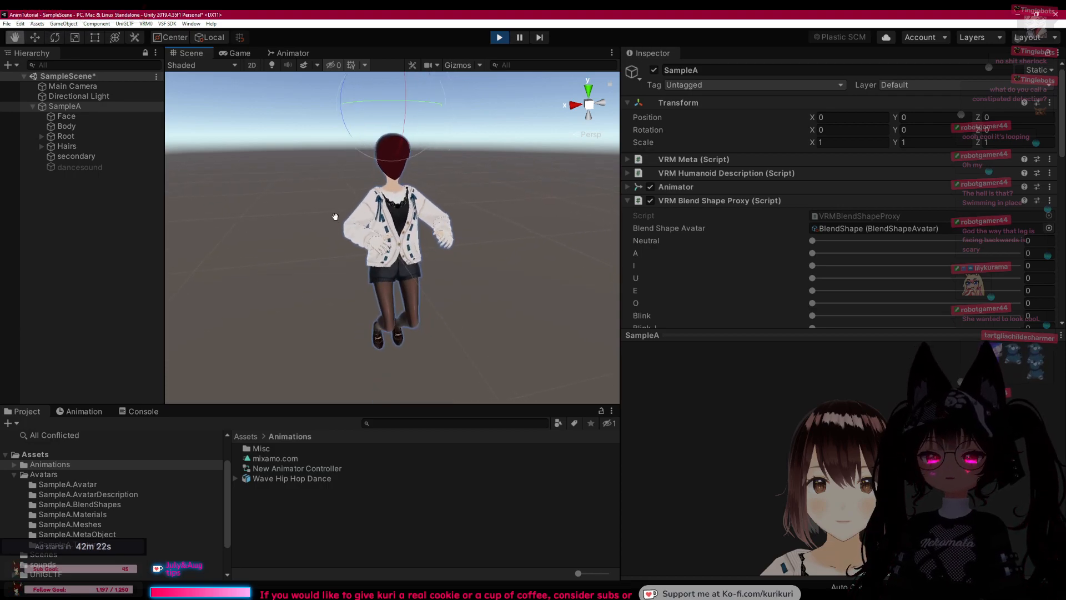
key("e")
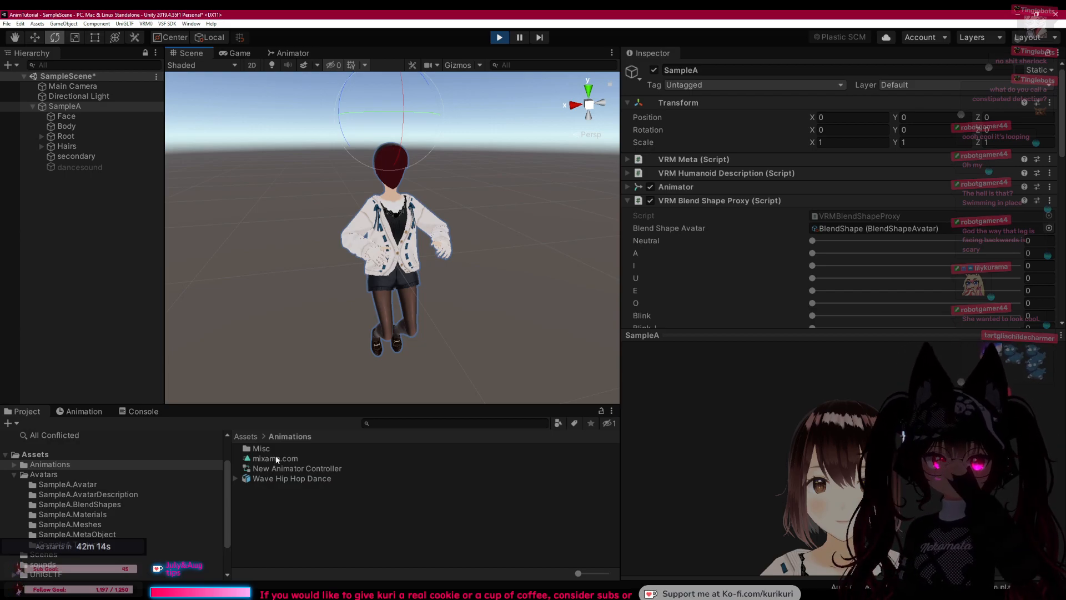
Step: Apply the mixamo.com animation clip to SampleA and frame the dancing avatar in the Scene view
left_click_drag(282, 459, 72, 112)
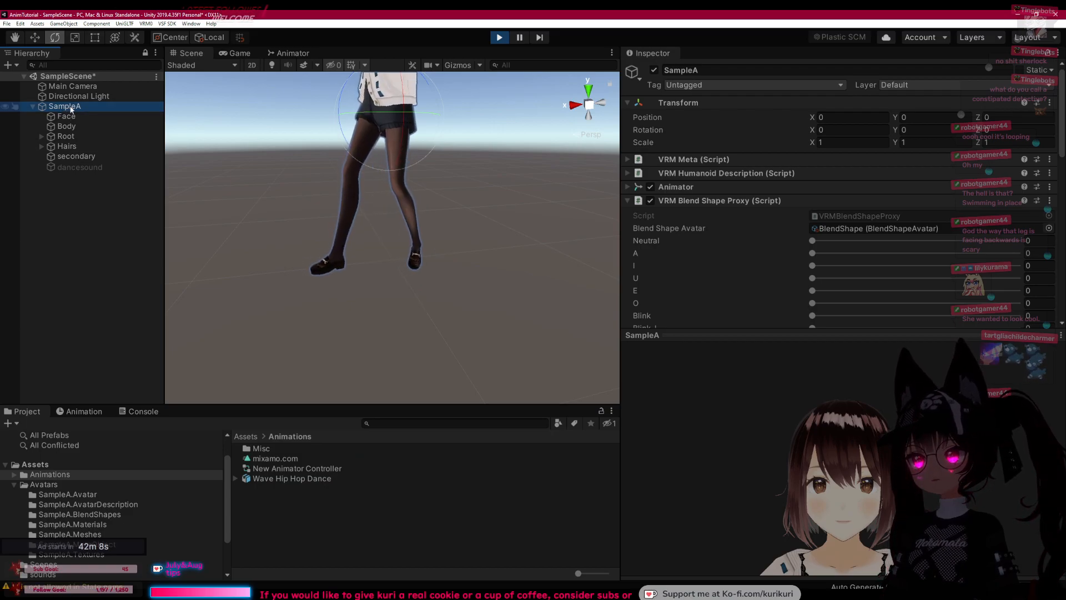
key("q")
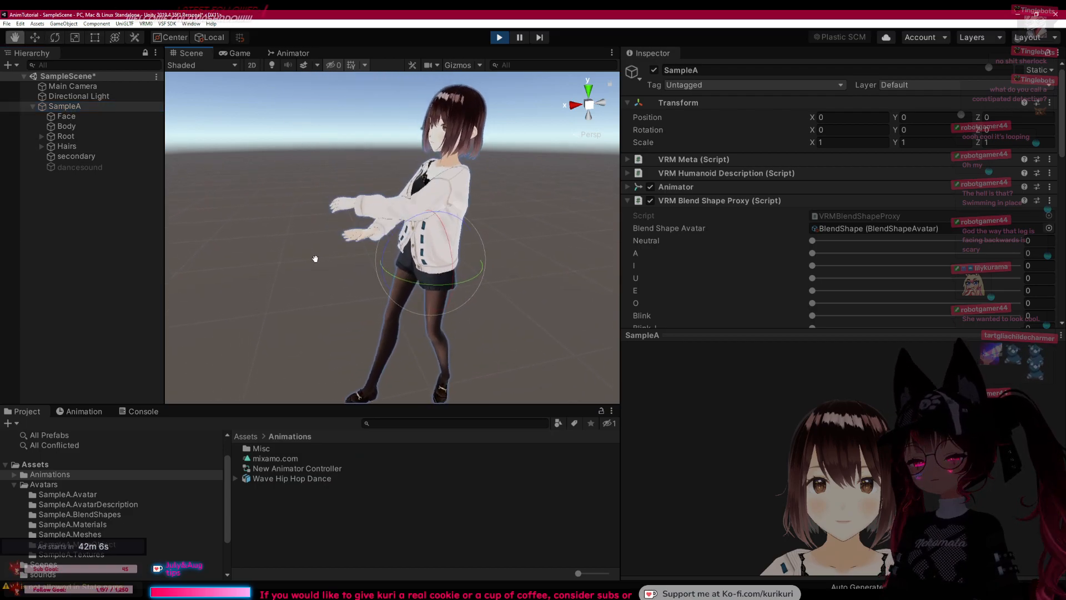
key("e")
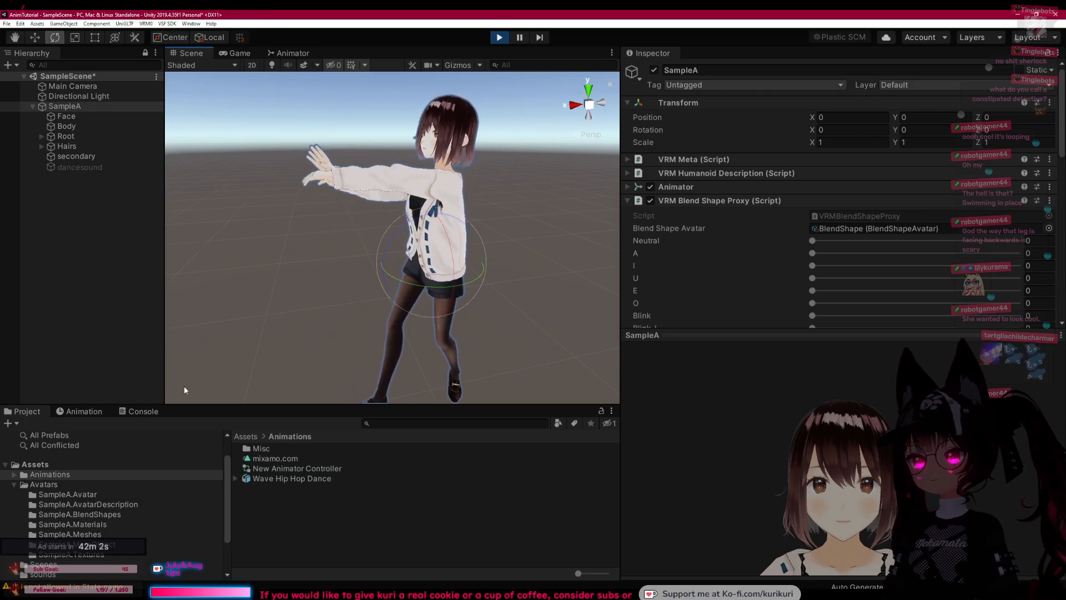
Step: Show the mixamo.com keyframes in the Animation window and close that window
left_click(99, 412)
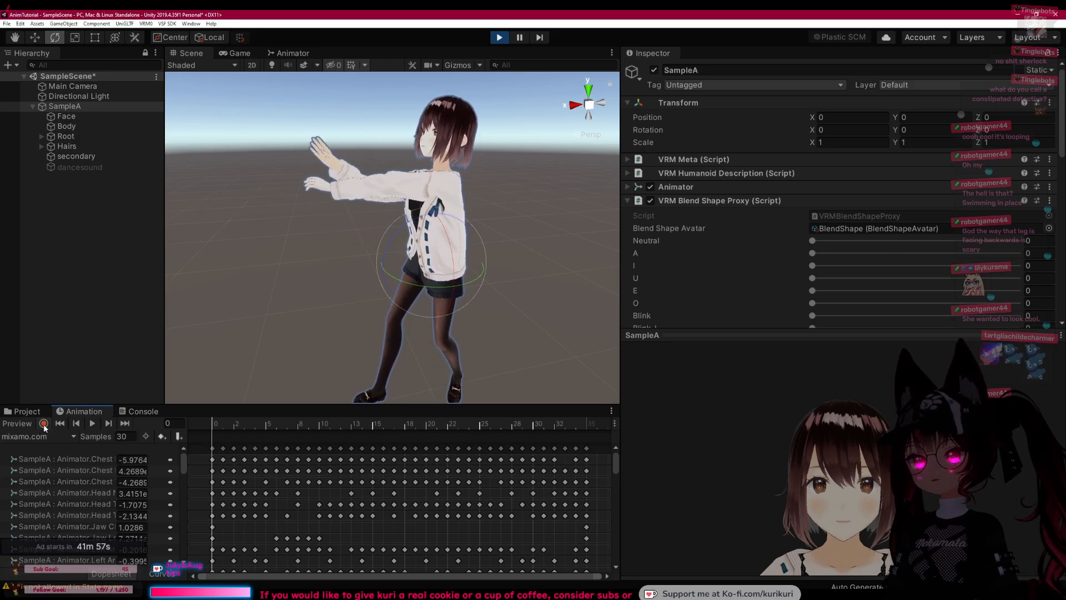
left_click(25, 411)
left_click(81, 412)
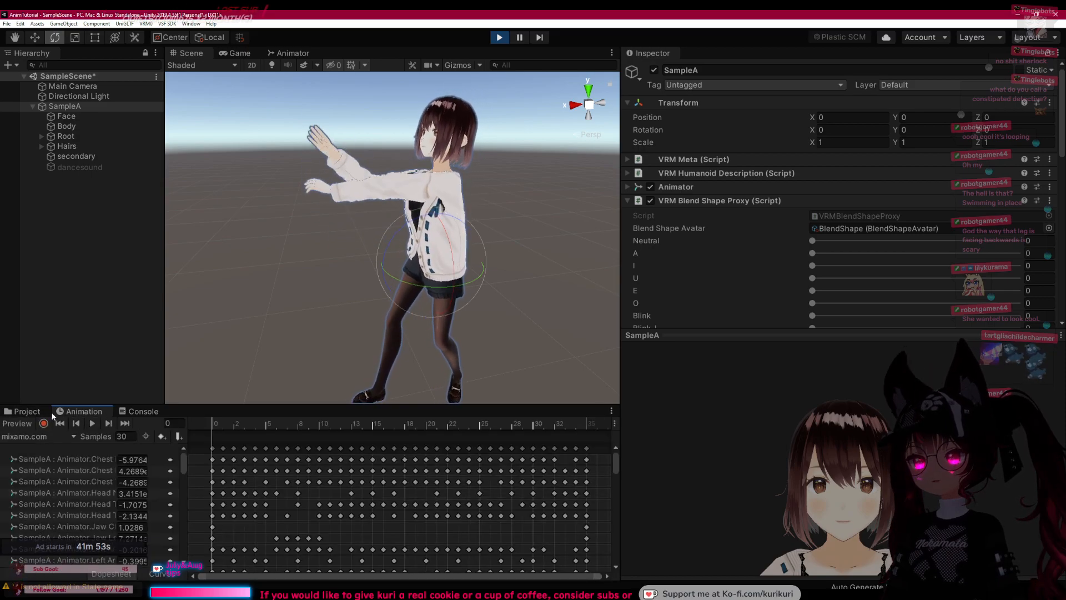
right_click(101, 413)
left_click(127, 442)
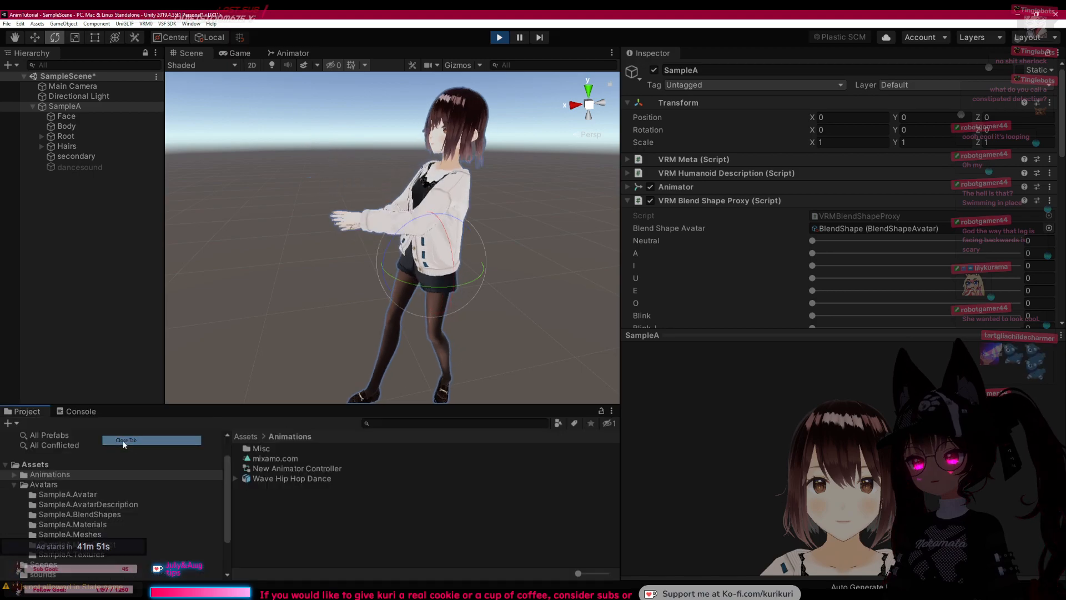
Step: Reopen the Animation window and dock it beside the Console
left_click(191, 23)
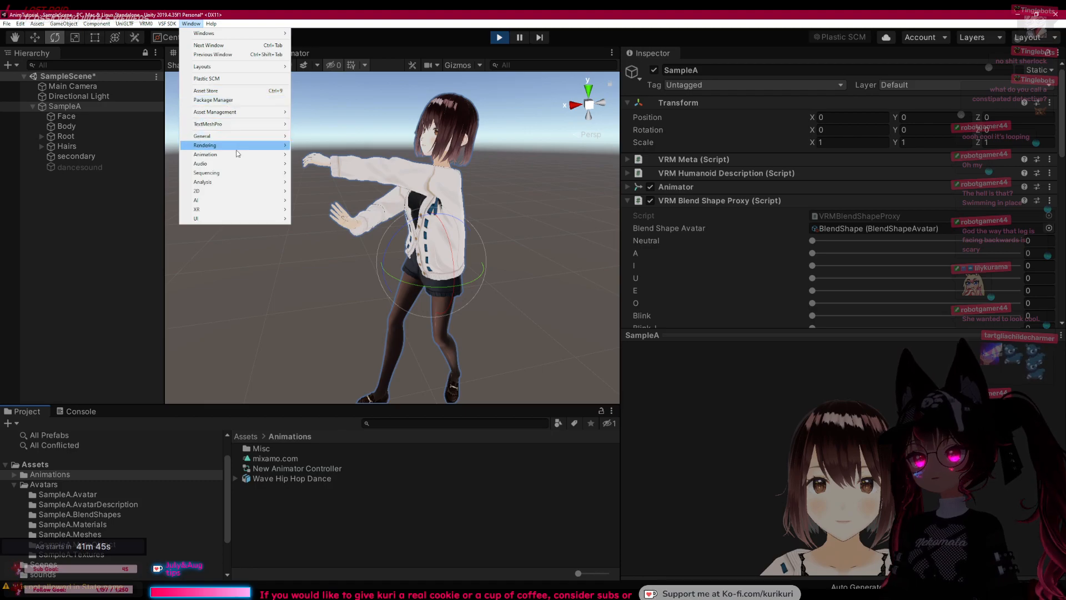
mouse_move(239, 154)
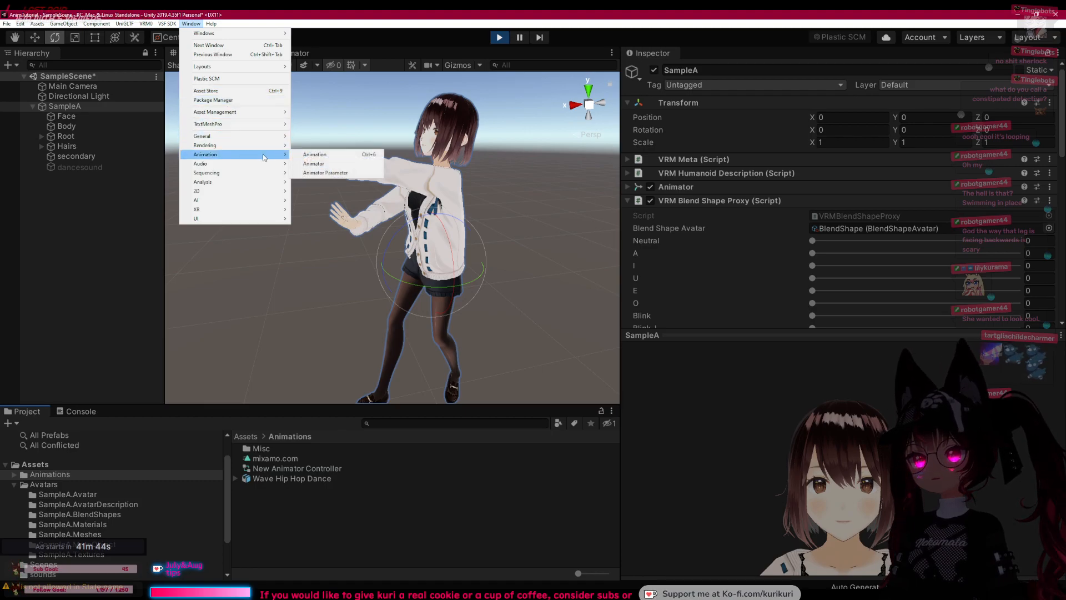
left_click(333, 155)
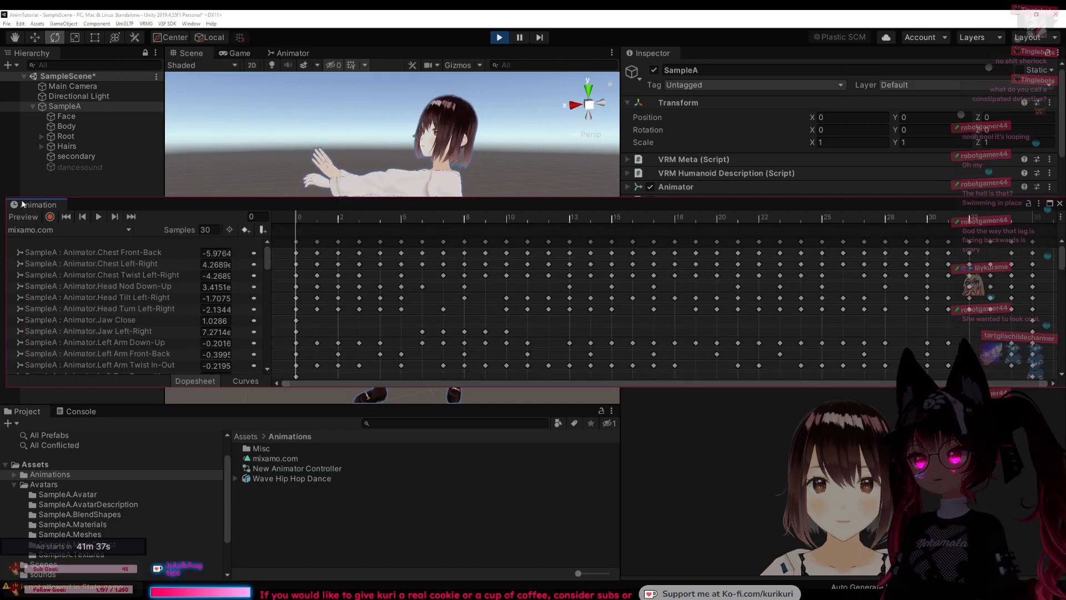
left_click_drag(31, 206, 133, 414)
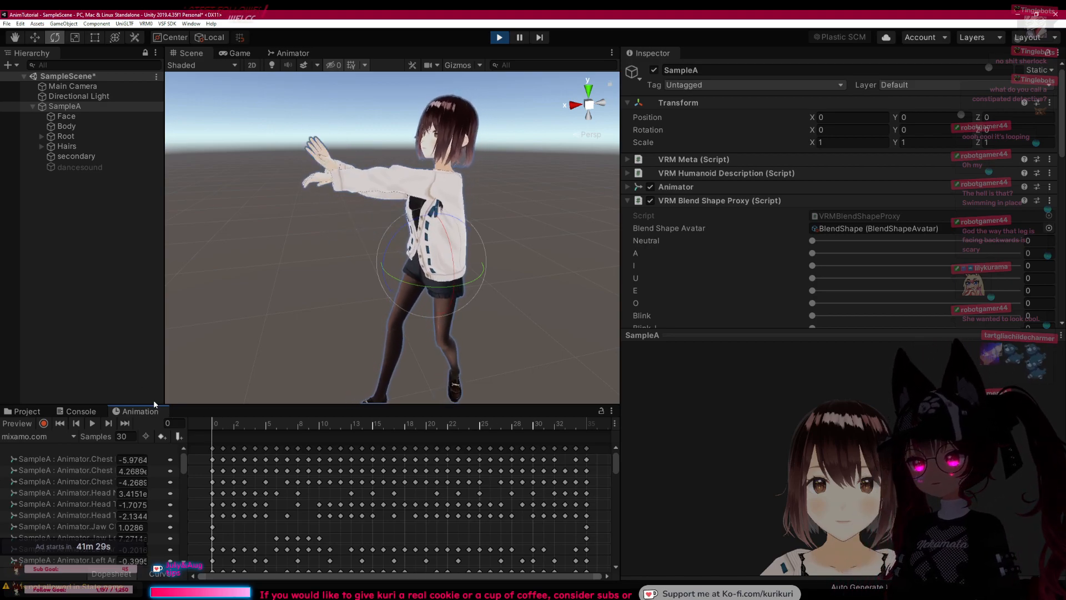
Step: Record at frame 0 of the mixamo.com clip, enabling dancesound and setting its Audio Source volume to 0.184
left_click(43, 423)
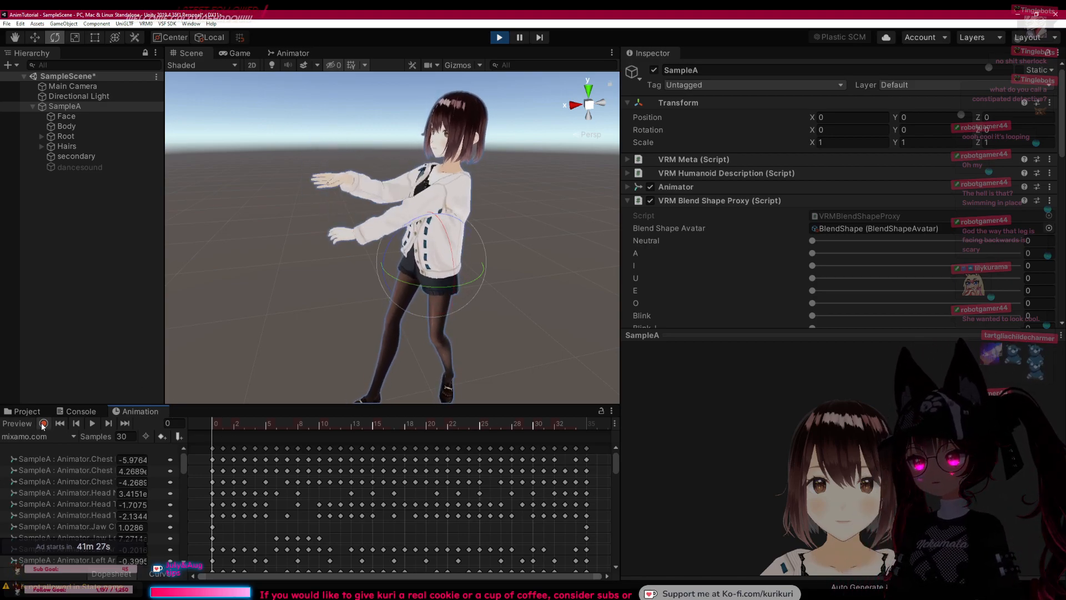
left_click_drag(211, 425, 319, 422)
left_click_drag(511, 443, 199, 426)
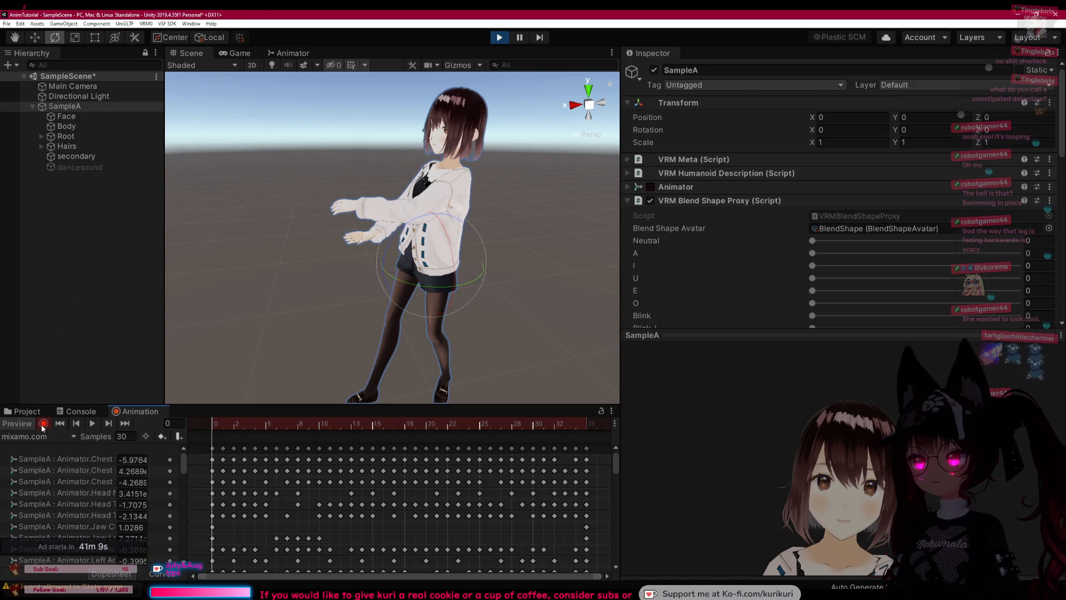
left_click(70, 168)
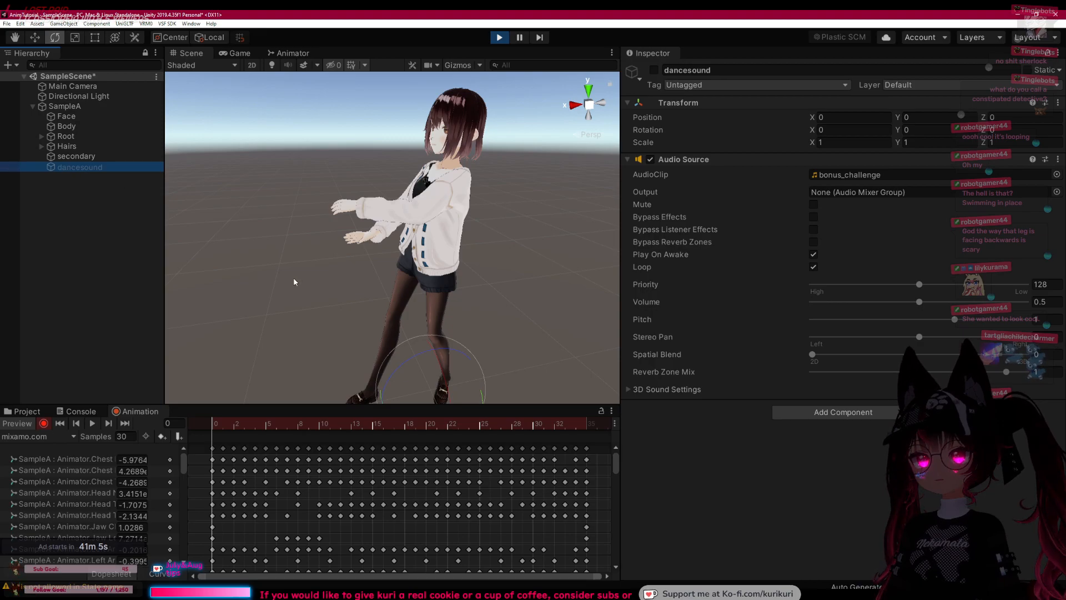
left_click(653, 70)
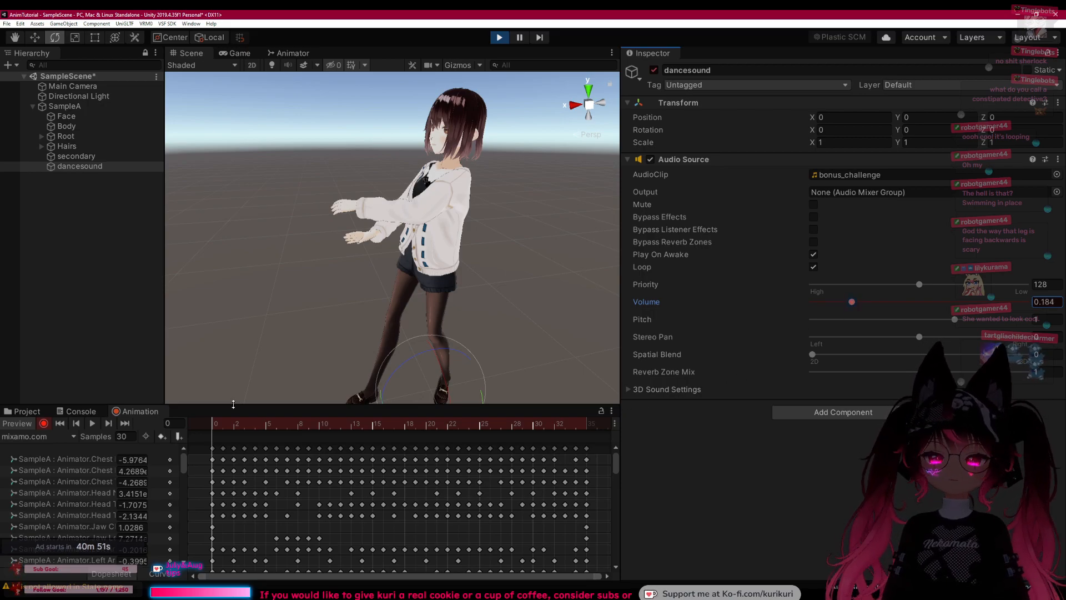
Step: Enlarge the Animation window and check the recorded dancesound properties at the end of the clip's property list
left_click_drag(209, 407, 210, 262)
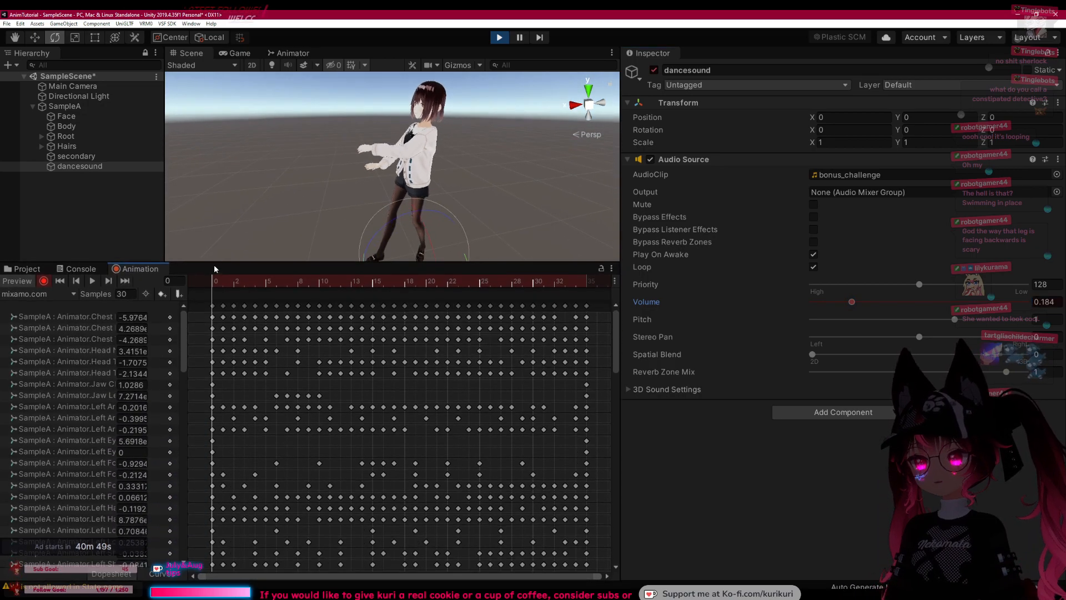
left_click_drag(618, 319, 606, 545)
left_click(65, 526)
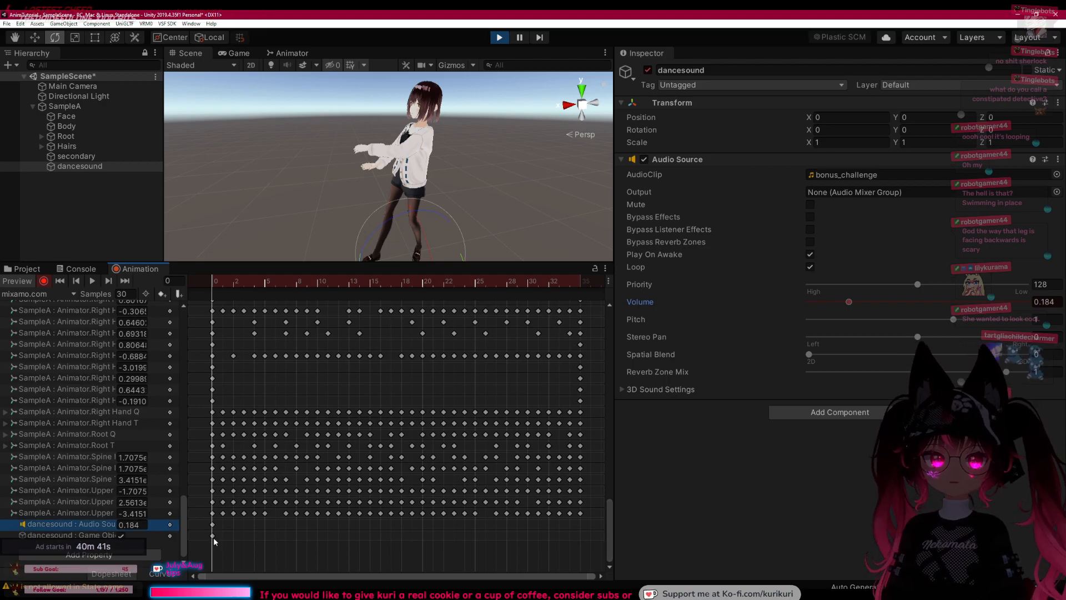
Step: Stop recording, exit play mode and shrink the Animation window to enlarge the Scene view
left_click(44, 281)
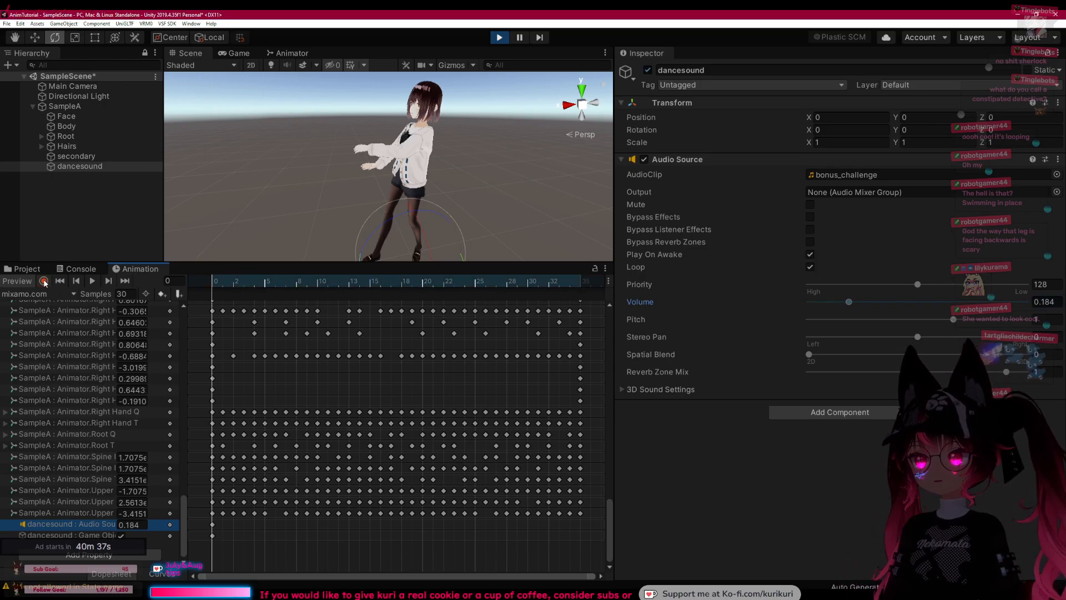
left_click(498, 38)
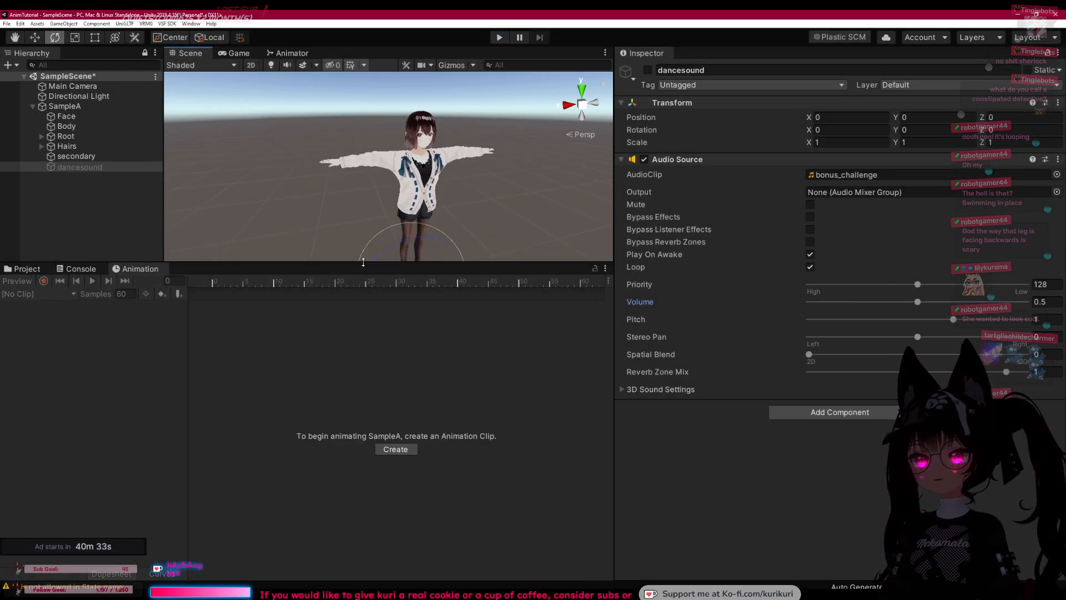
left_click_drag(365, 261, 366, 465)
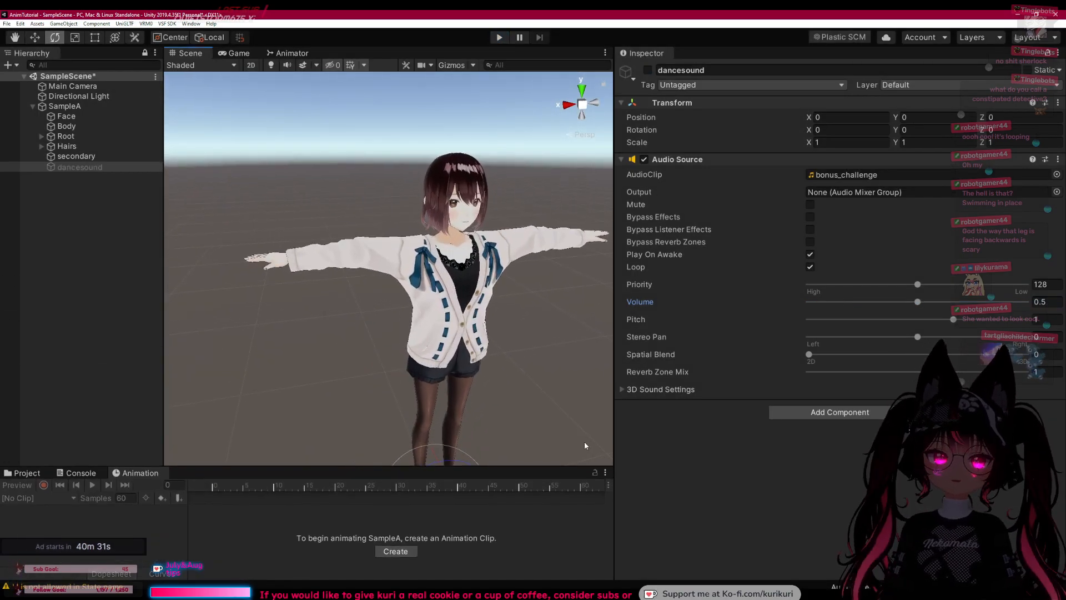
Step: Widen the Scene view, select SampleA and preview its tatsumaki expression in play mode, then exit play mode
left_click_drag(616, 431, 769, 431)
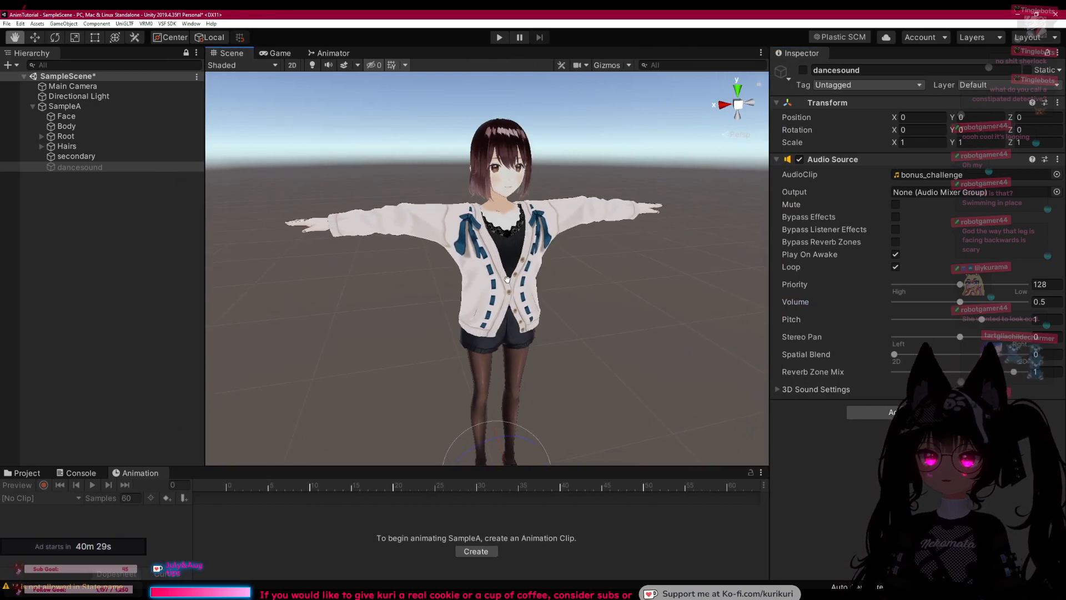
middle_click_drag(528, 280, 451, 229)
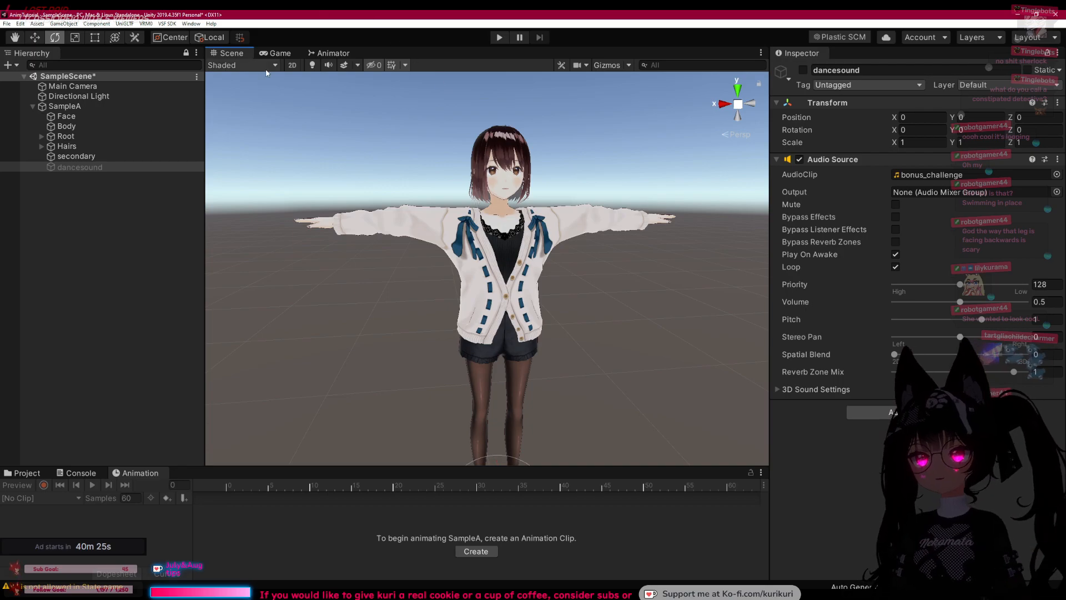
left_click(65, 106)
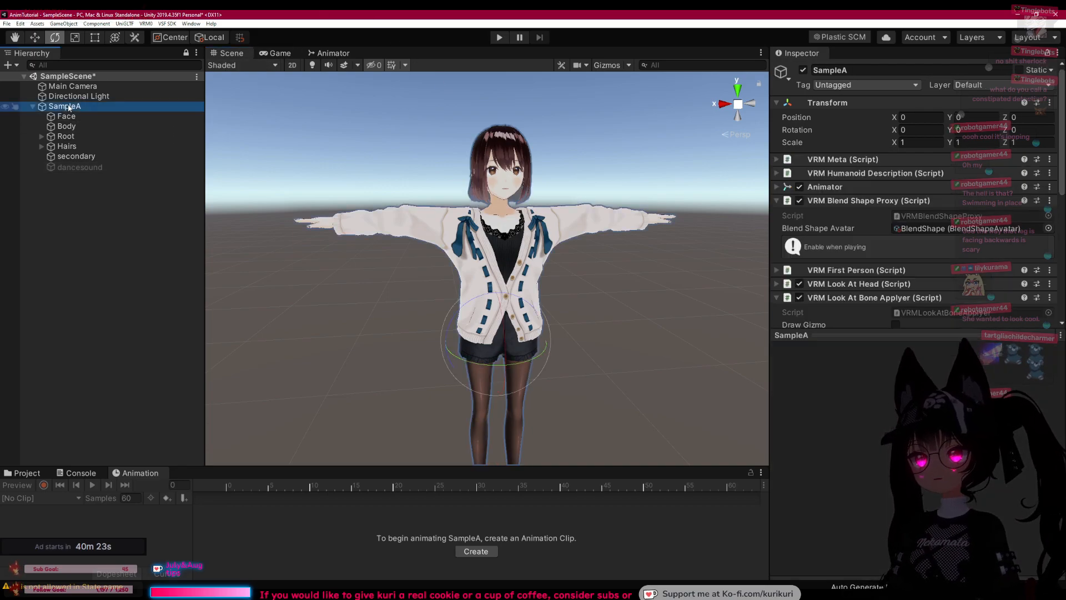
scroll(849, 302, "down", 3)
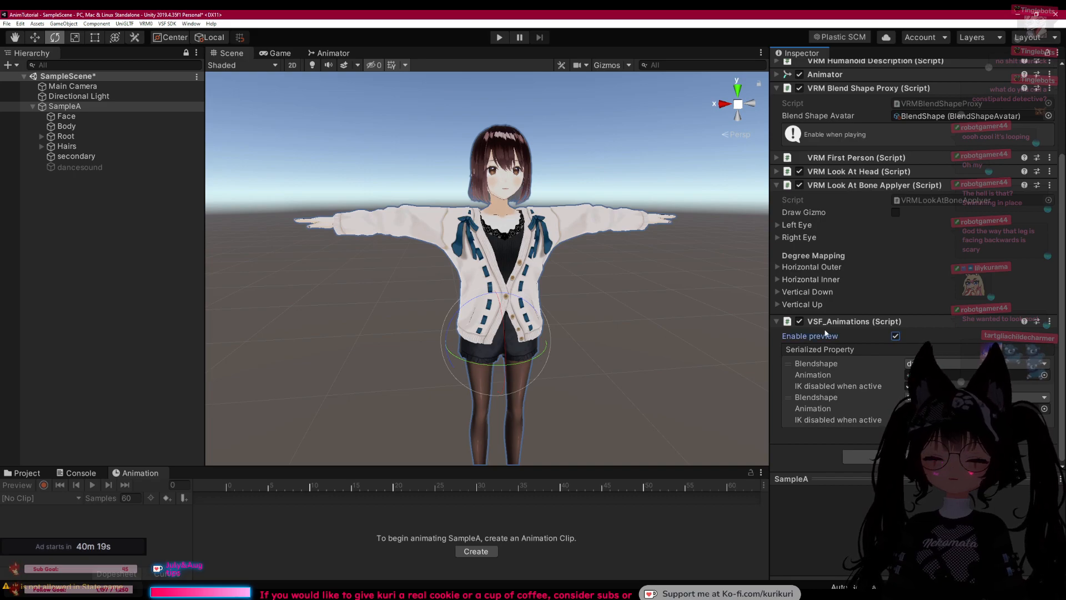
left_click(499, 37)
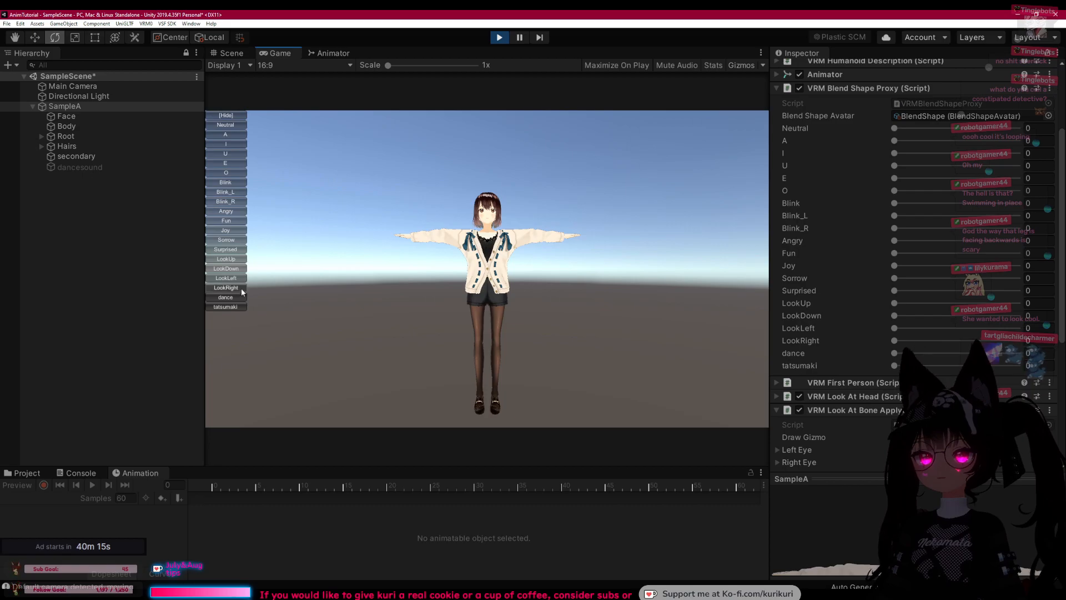
left_click(224, 309)
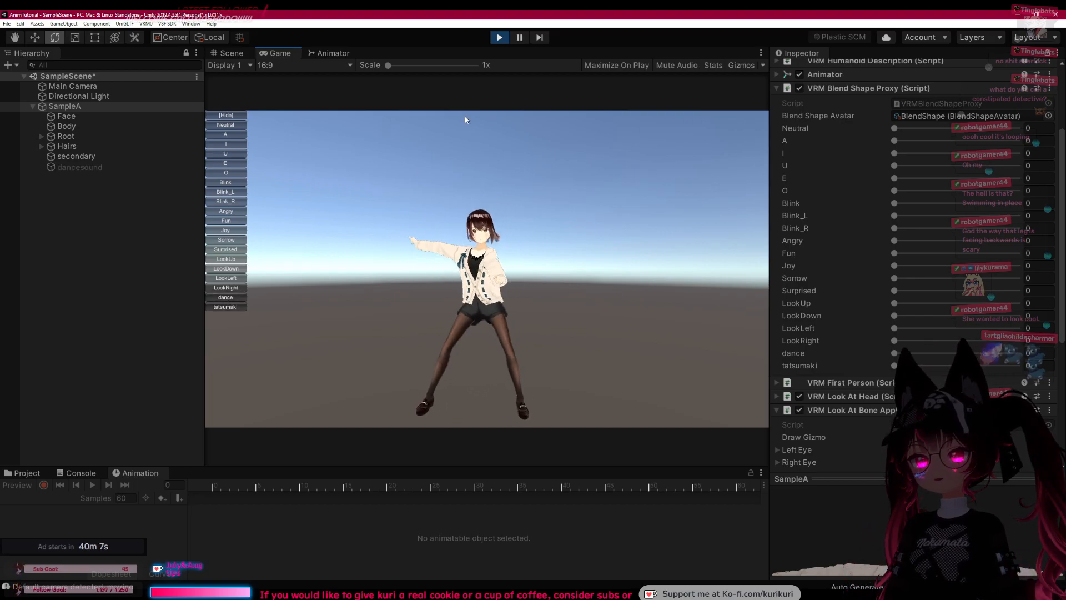
left_click(499, 37)
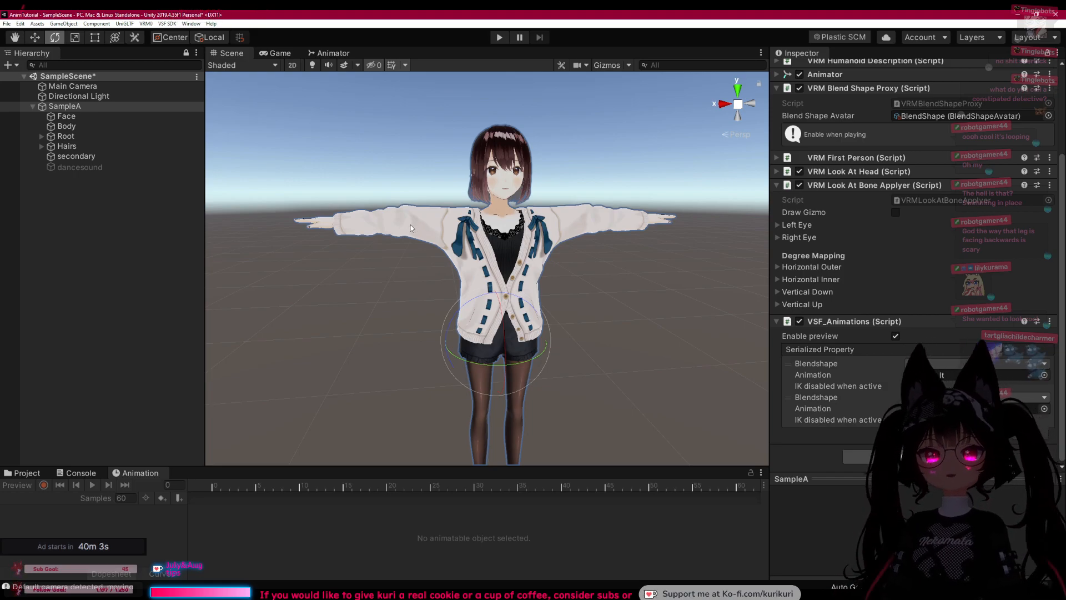
Step: Export SampleA as a VSF avatar bundle with the default file name SampleA.vsfavatar
left_click(133, 107)
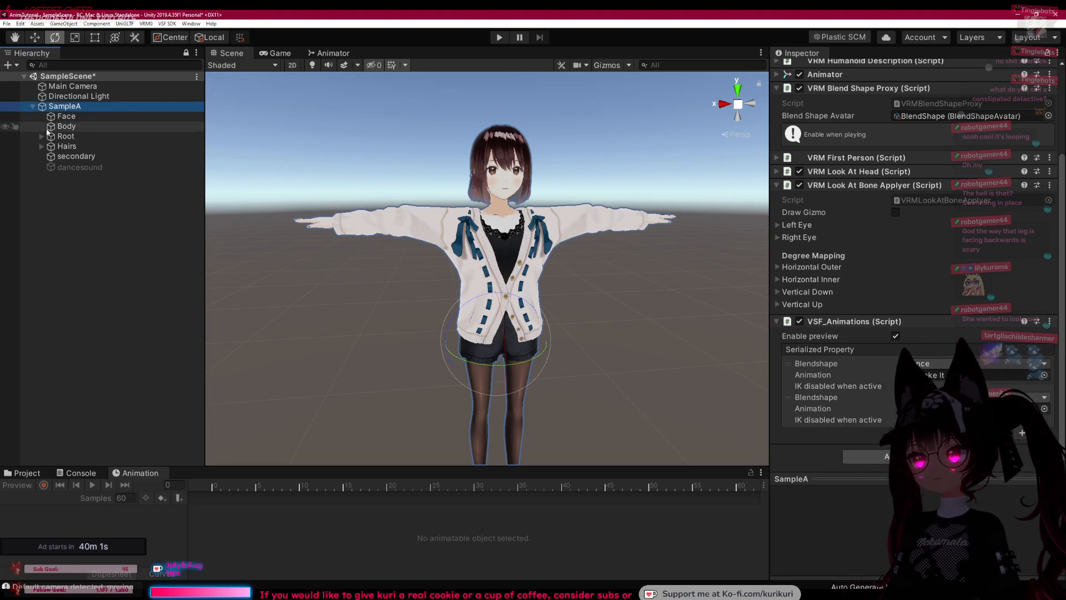
left_click(167, 23)
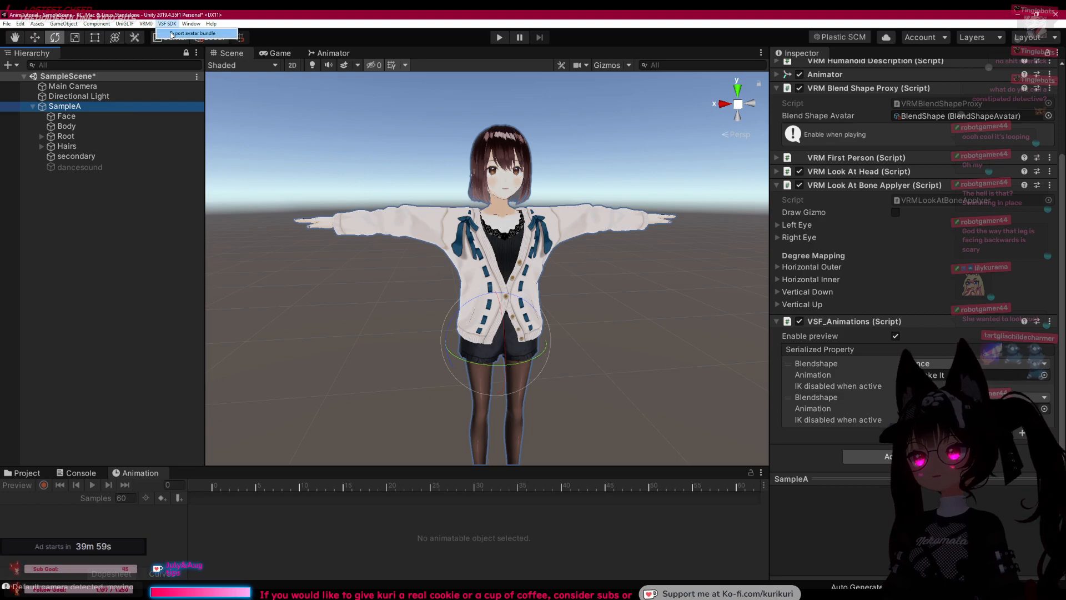
left_click(192, 34)
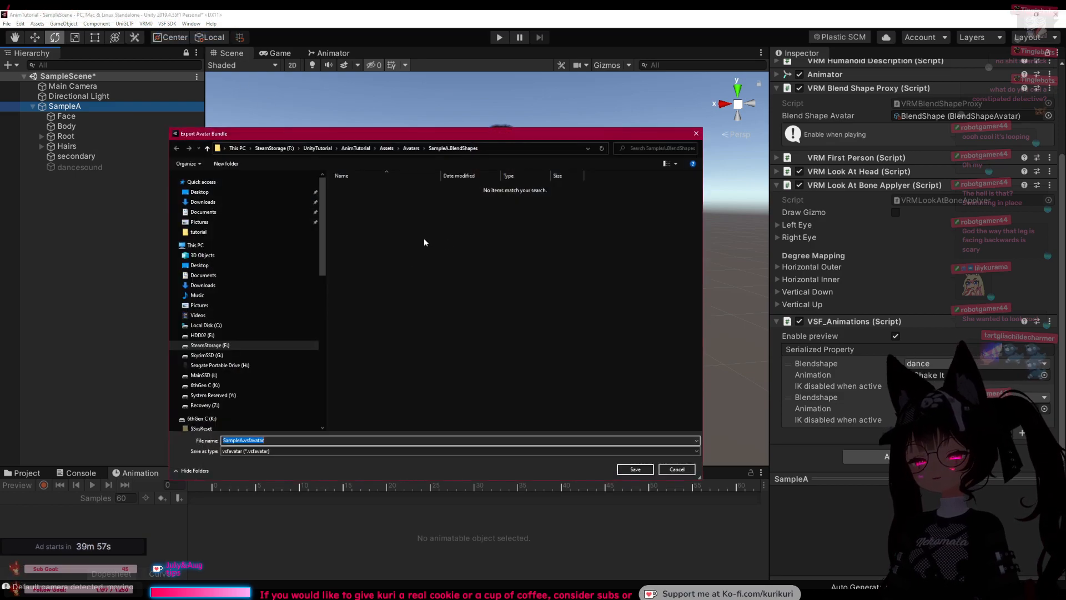
left_click_drag(378, 134, 1065, 157)
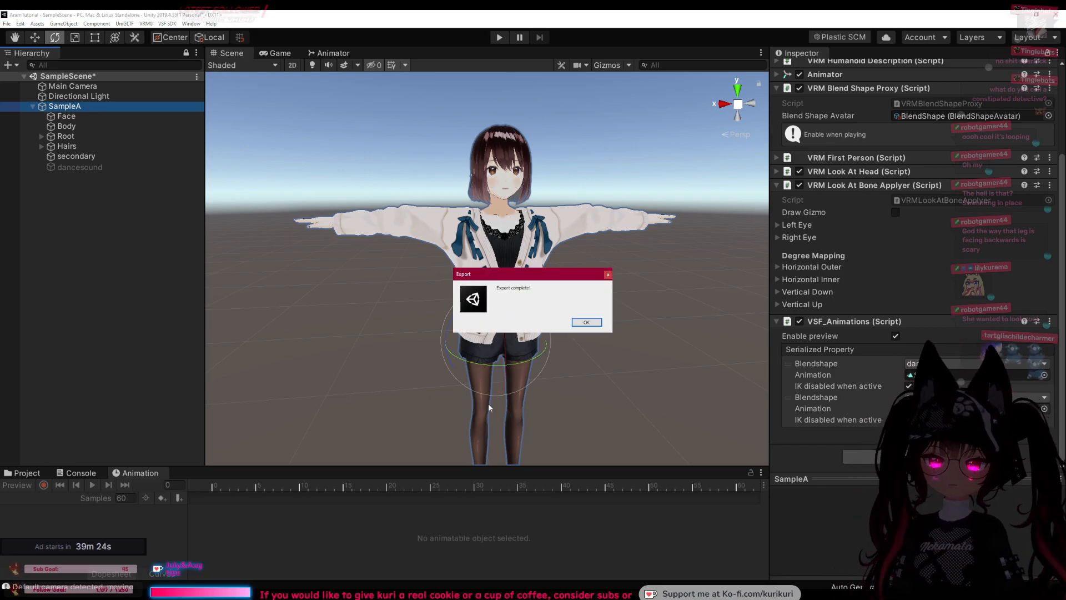
left_click(587, 323)
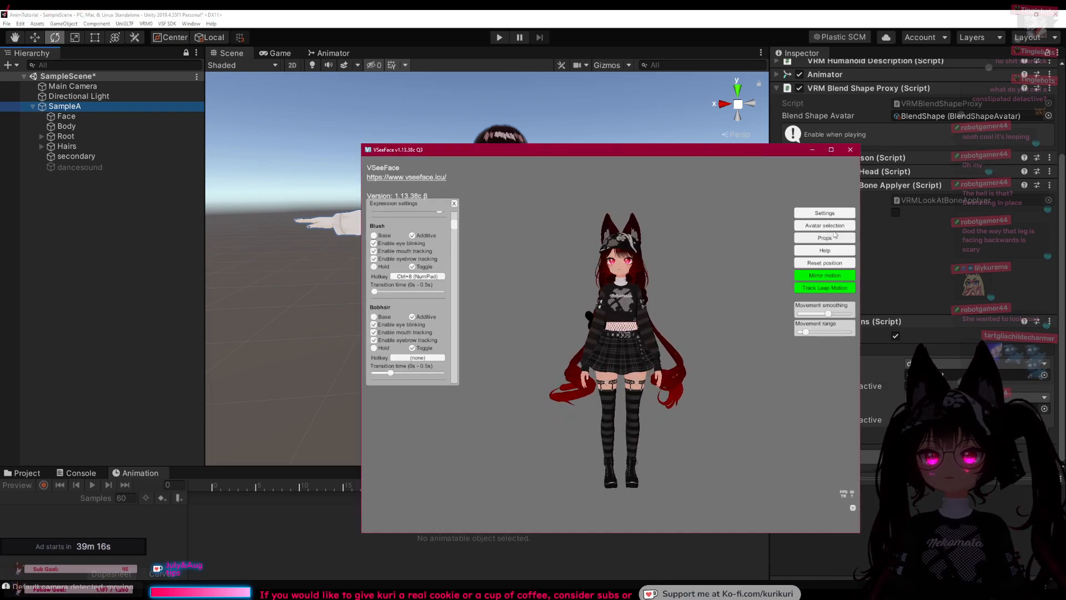
Step: Switch to VSeeFace and load the SampleA avatar from the local avatars
left_click_drag(603, 155, 1065, 161)
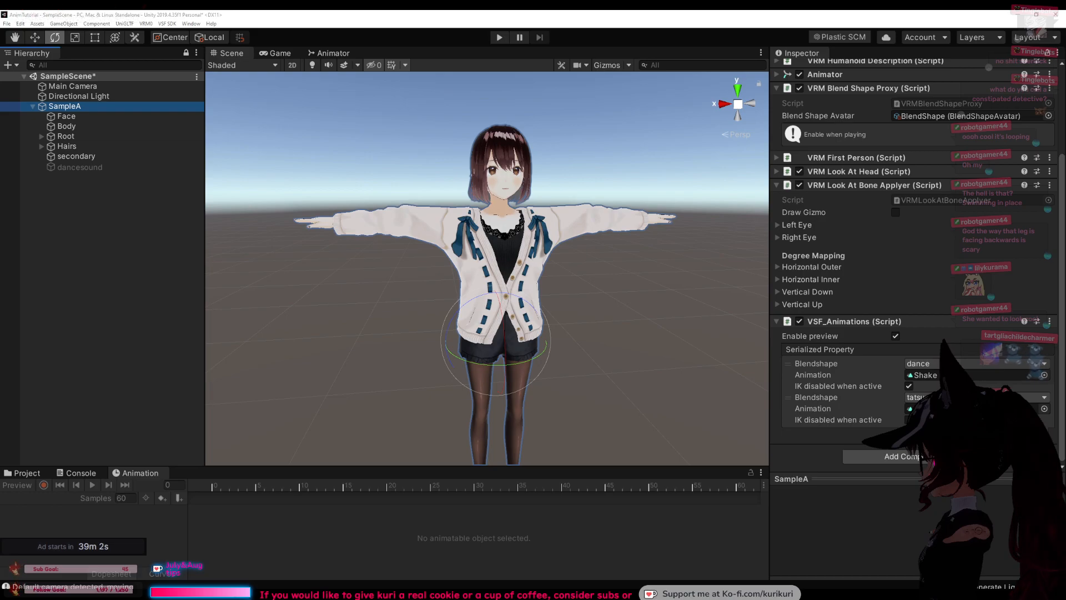
left_click_drag(1065, 118, 510, 118)
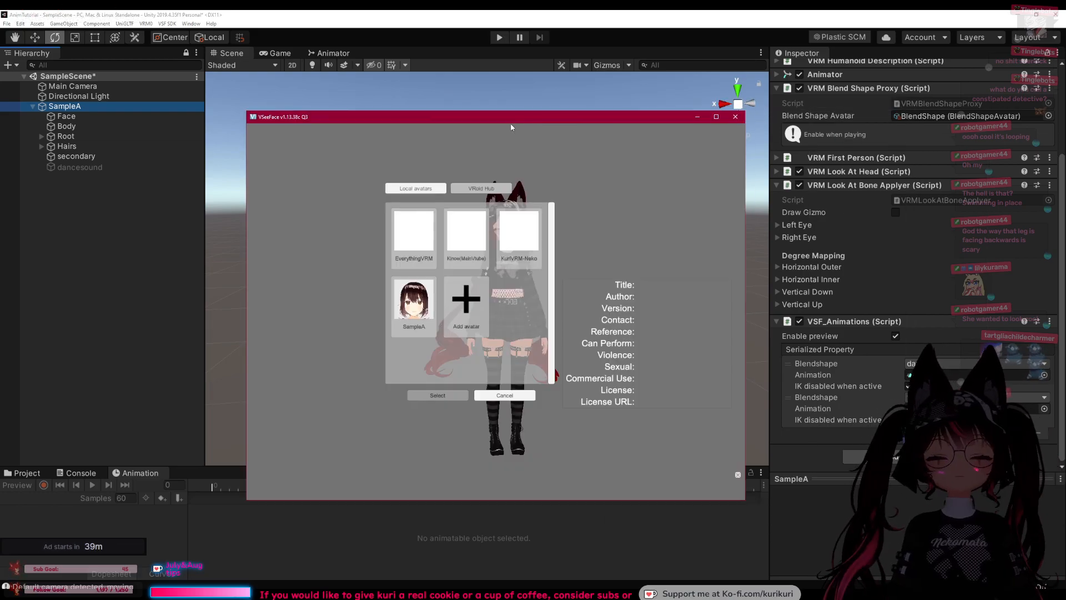
left_click(411, 311)
left_click(437, 395)
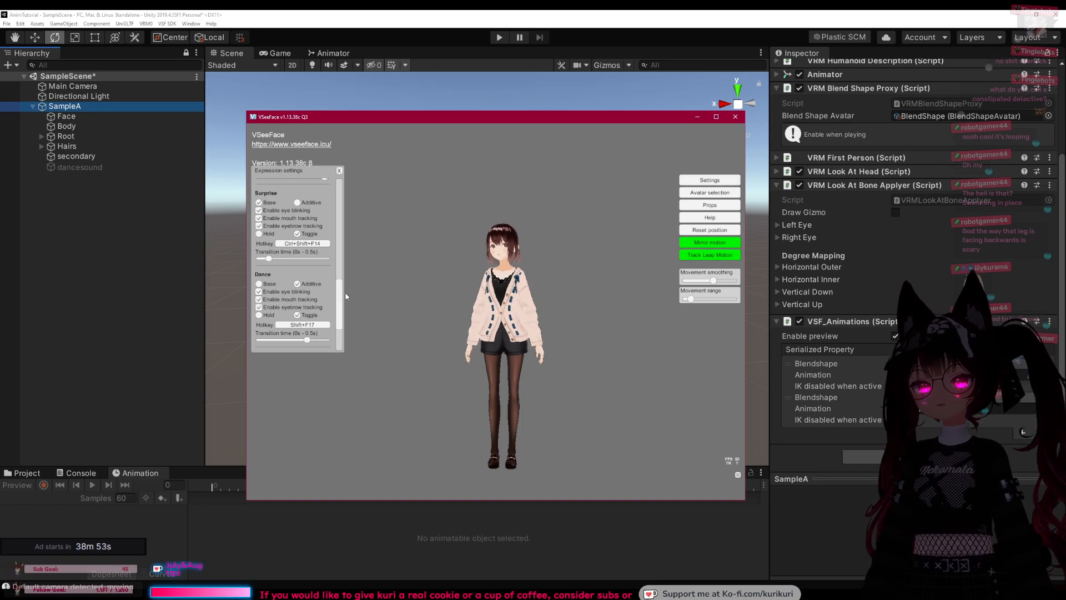
Step: Assign N as the hotkey for the Tatsumaki expression in VSeeFace
scroll(345, 302, "down", 3)
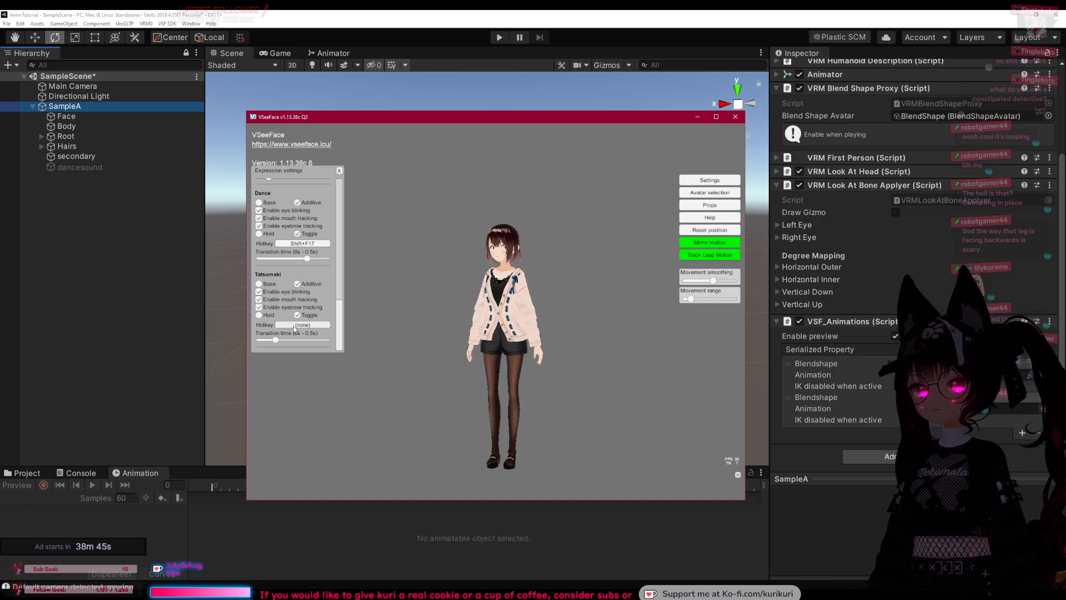
left_click(295, 326)
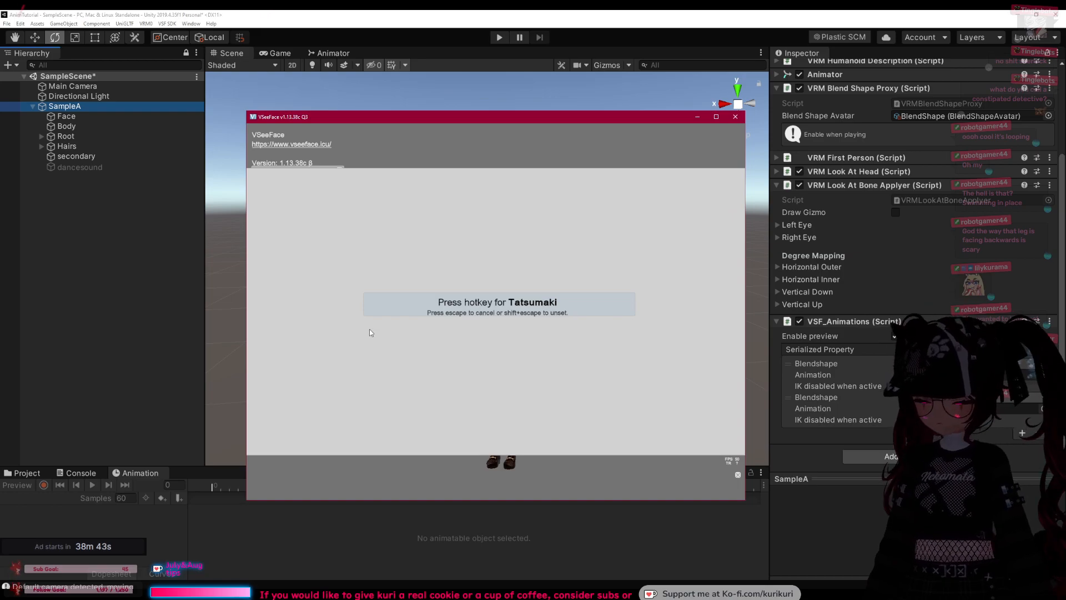
key("n")
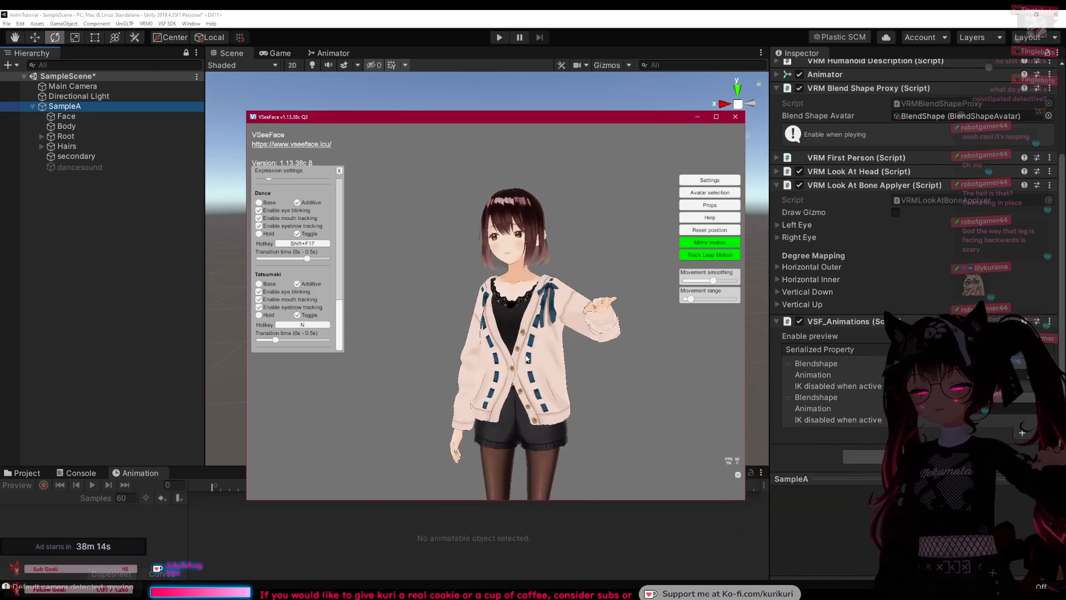
Step: Close the expression settings, switch VSeeFace back to the black-and-red cat-eared avatar and minimize it
left_click(340, 171)
left_click(706, 192)
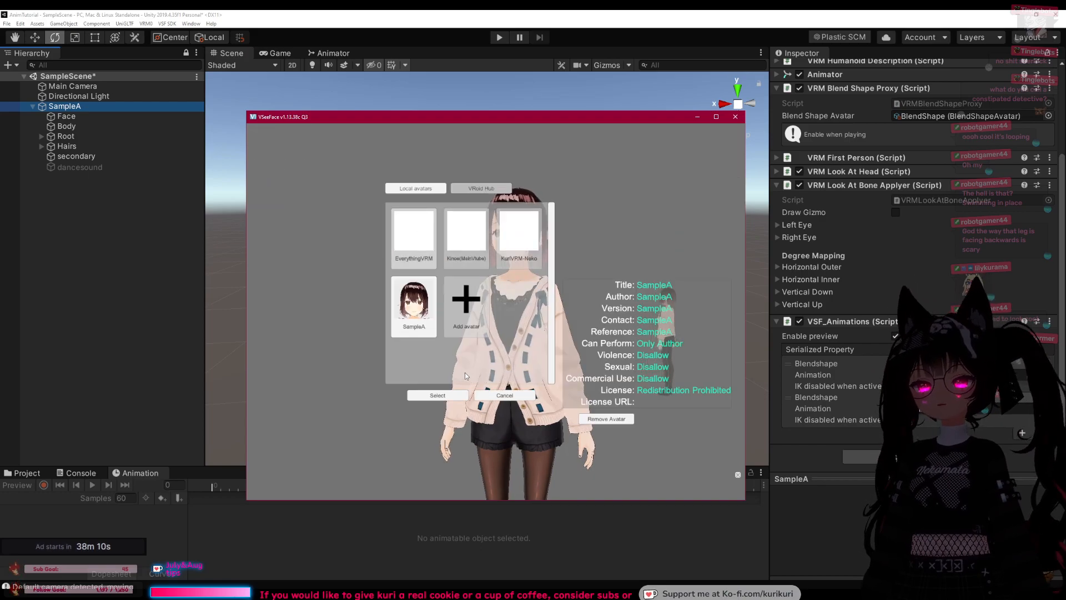
left_click(436, 396)
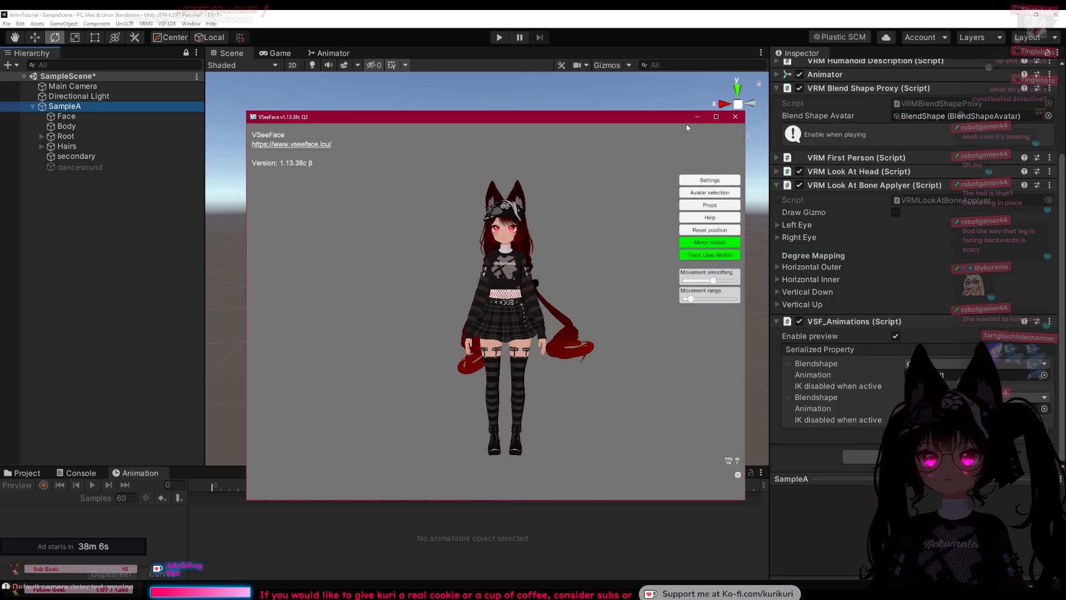
left_click(697, 117)
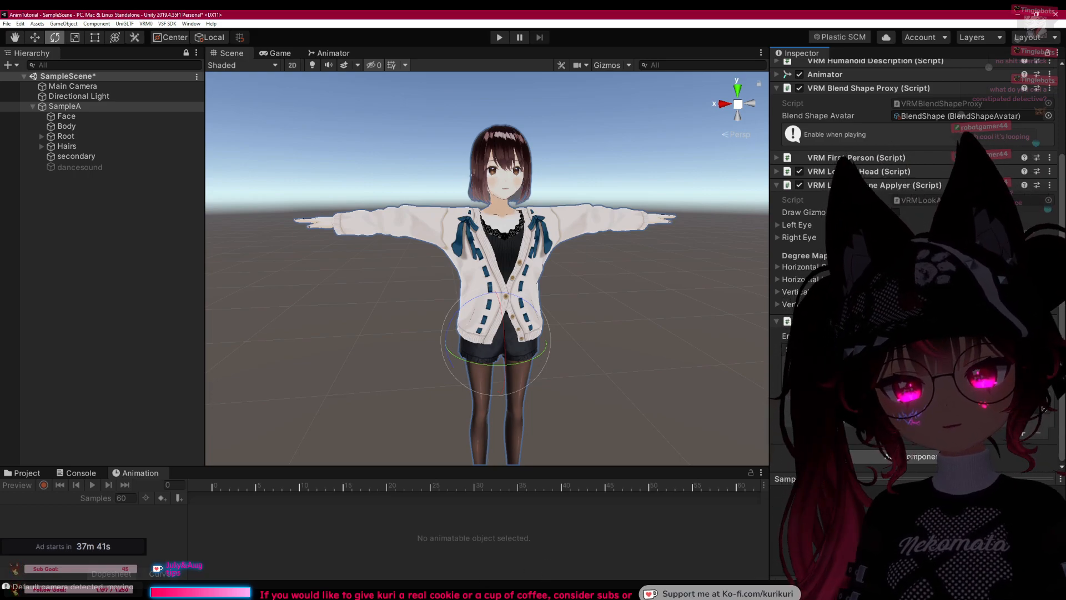
Step: Switch to VNyan and examine the Manual Toggle node graph around the Gale Flute Rave sound and prop nodes
key("alt+Tab")
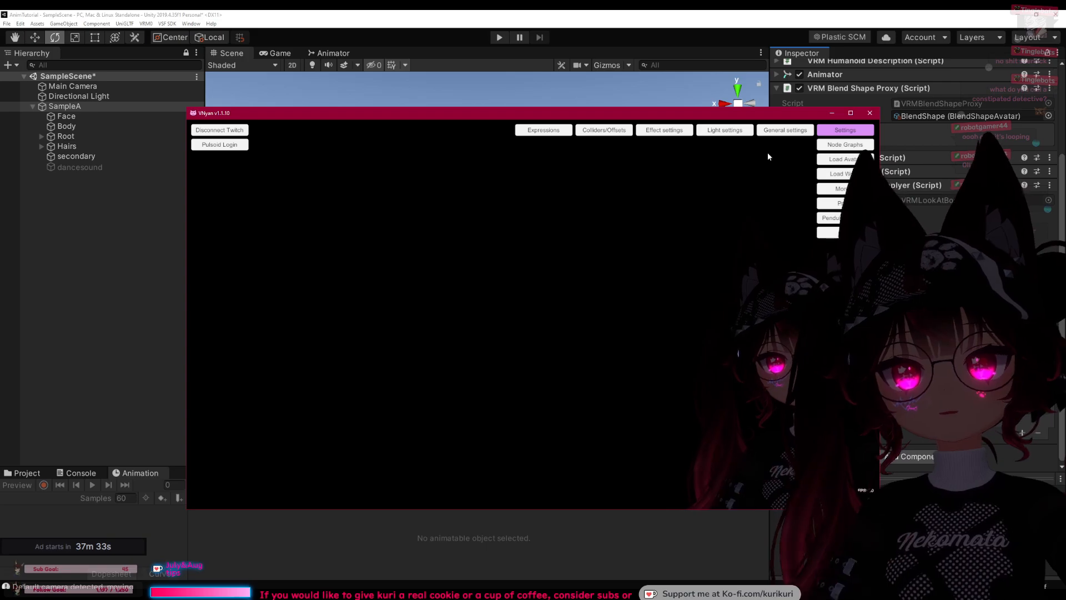
left_click(839, 145)
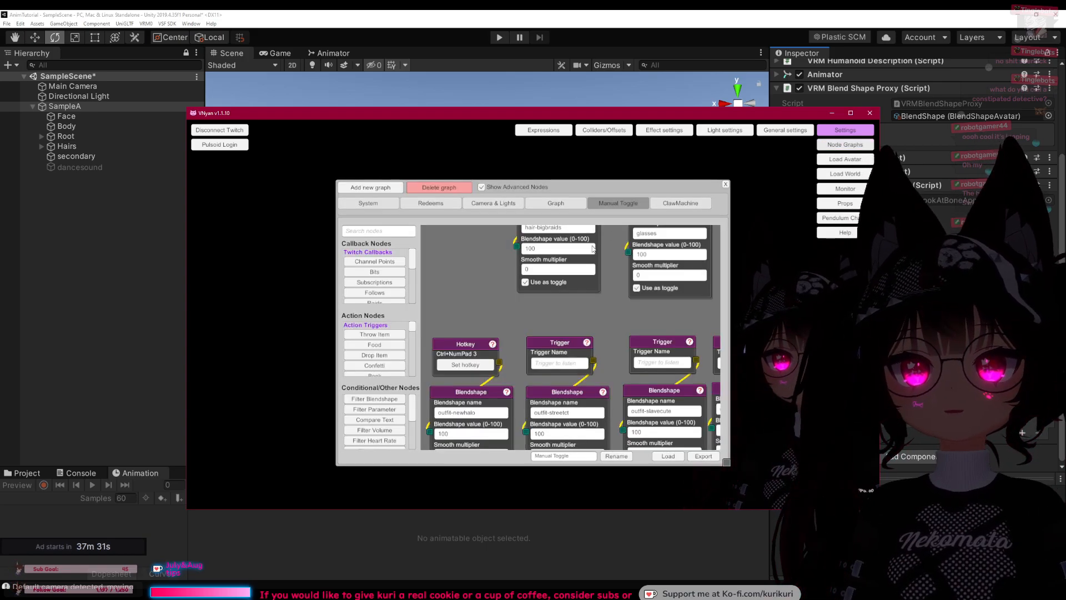
left_click_drag(614, 254, 499, 367)
left_click_drag(611, 257, 461, 343)
left_click_drag(574, 355, 573, 318)
left_click_drag(607, 251, 528, 315)
Step: Duplicate the Play Sound node into the empty area above the walkcycle Blendshape node and delete the copy
right_click(556, 392)
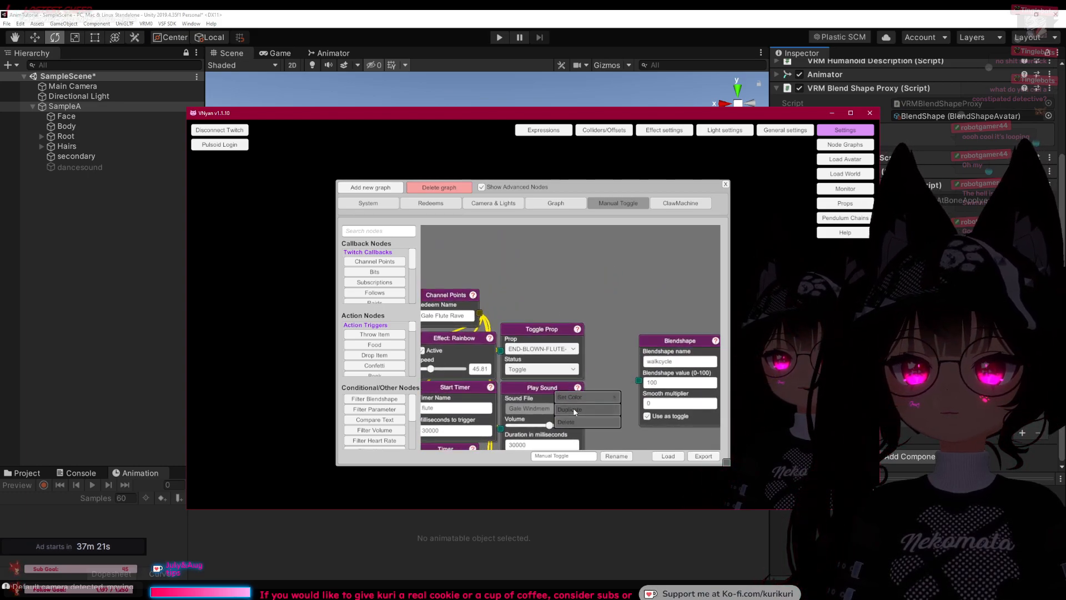
left_click(575, 410)
left_click_drag(524, 265, 493, 302)
left_click_drag(589, 293, 602, 270)
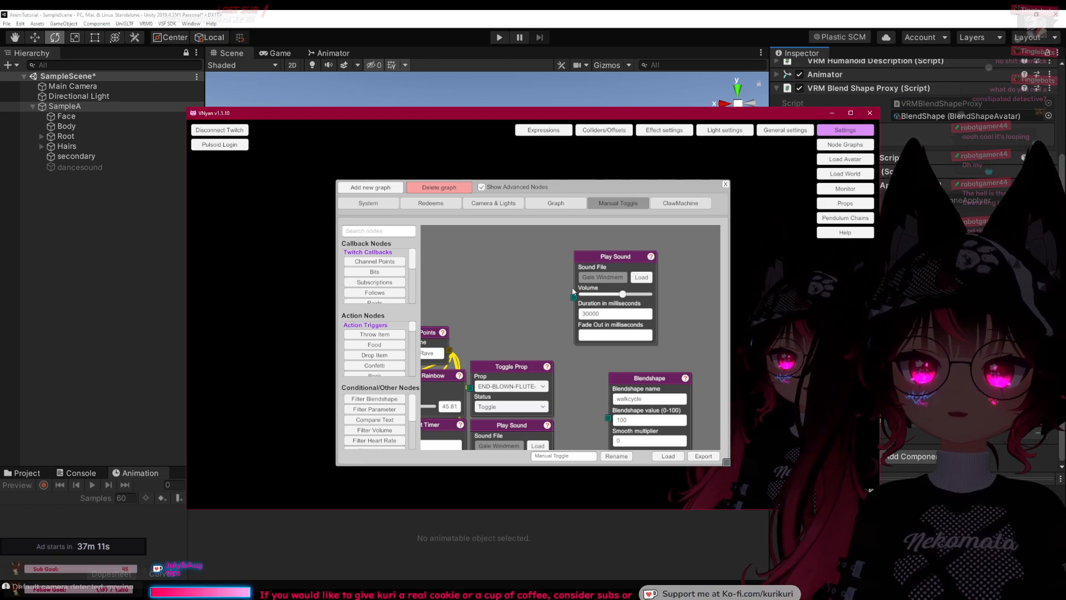
left_click_drag(626, 261, 607, 265)
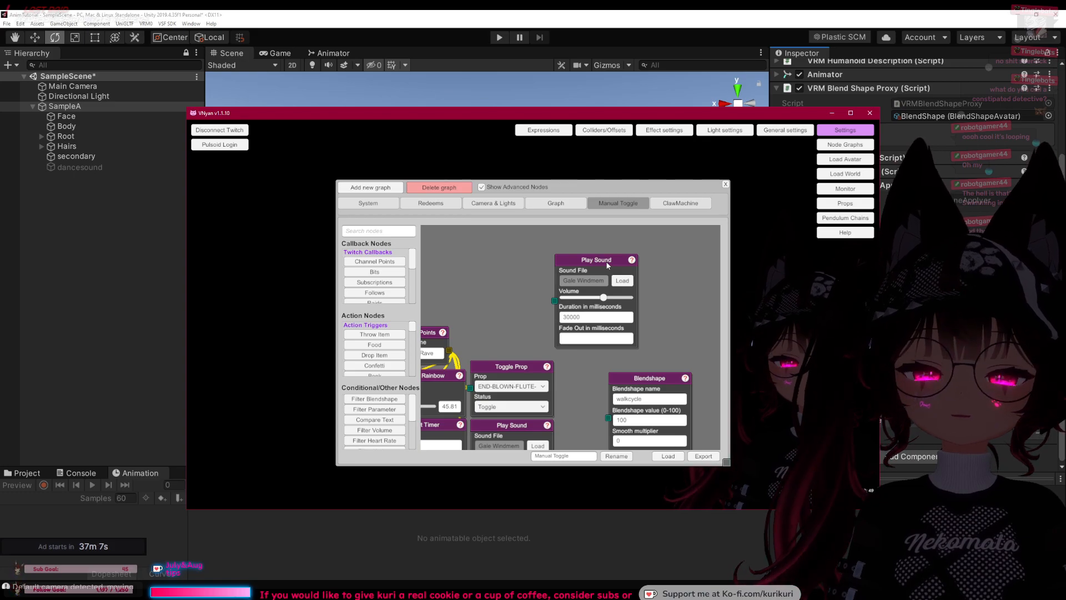
right_click(608, 265)
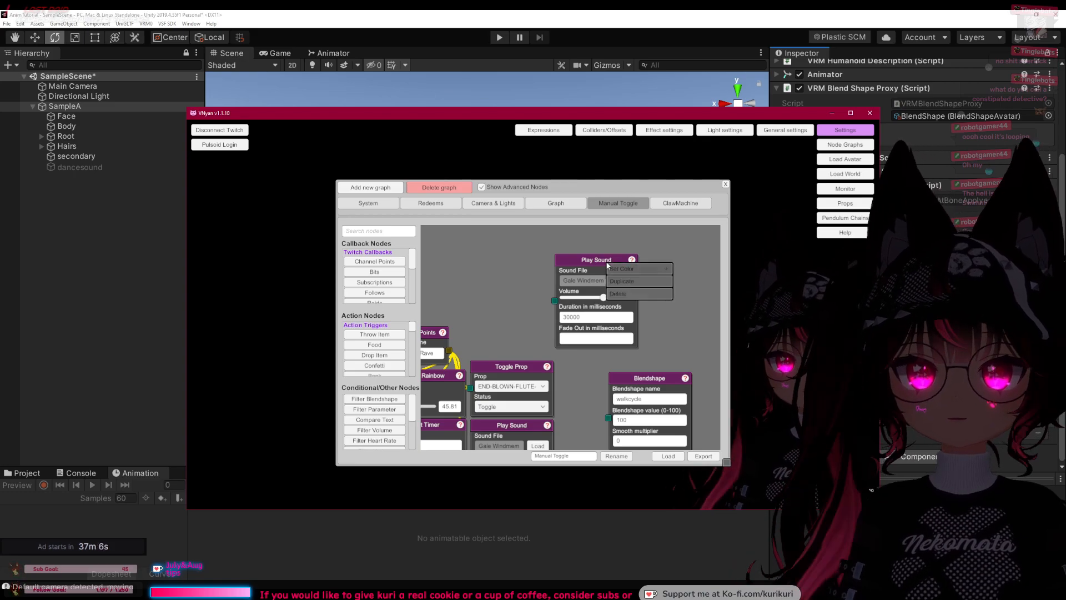
left_click(618, 294)
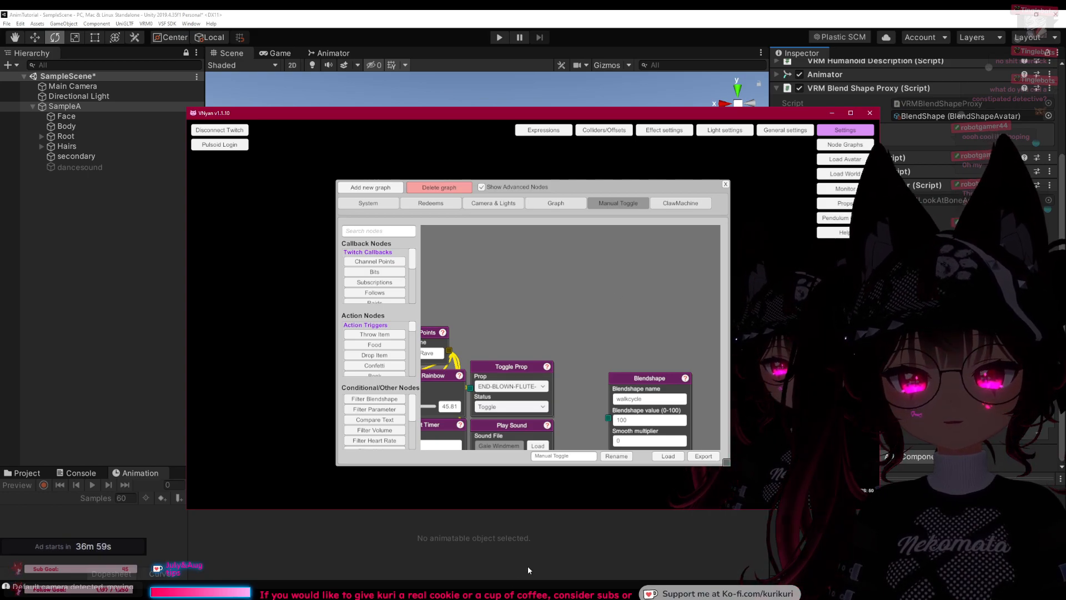
Step: Bring VSeeFace up briefly and minimize it, then close the VNyan node graph and return to Unity
left_click(534, 597)
left_click_drag(585, 119, 439, 141)
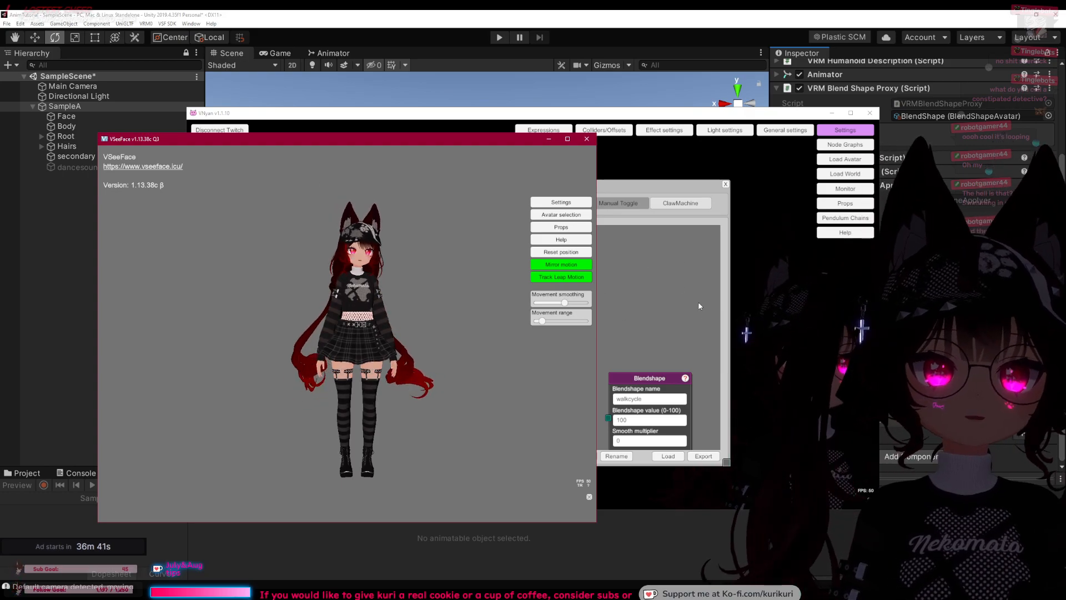
left_click(548, 140)
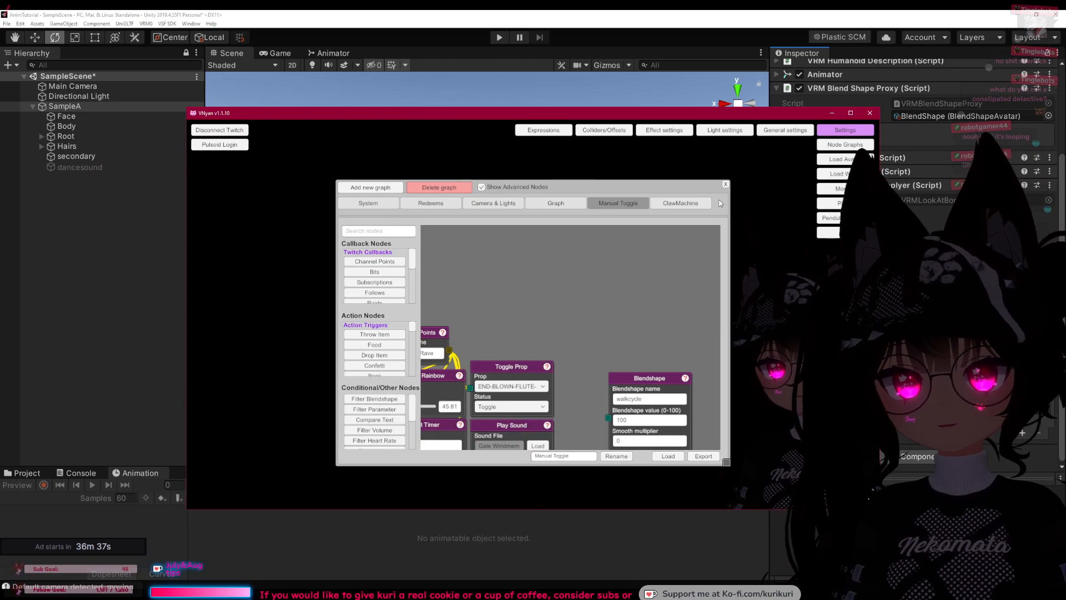
left_click(725, 184)
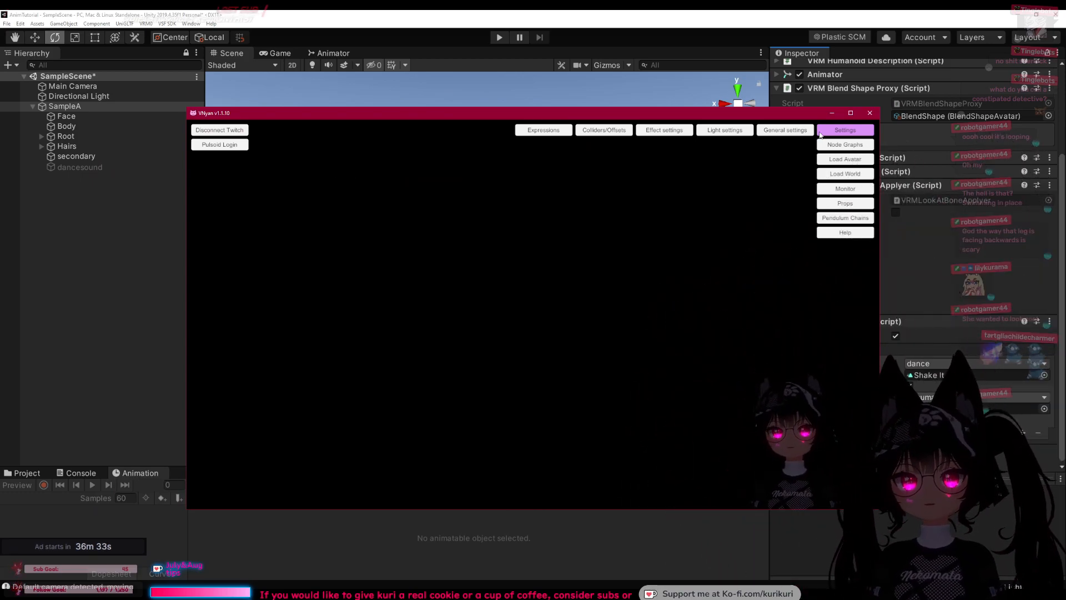
left_click(829, 115)
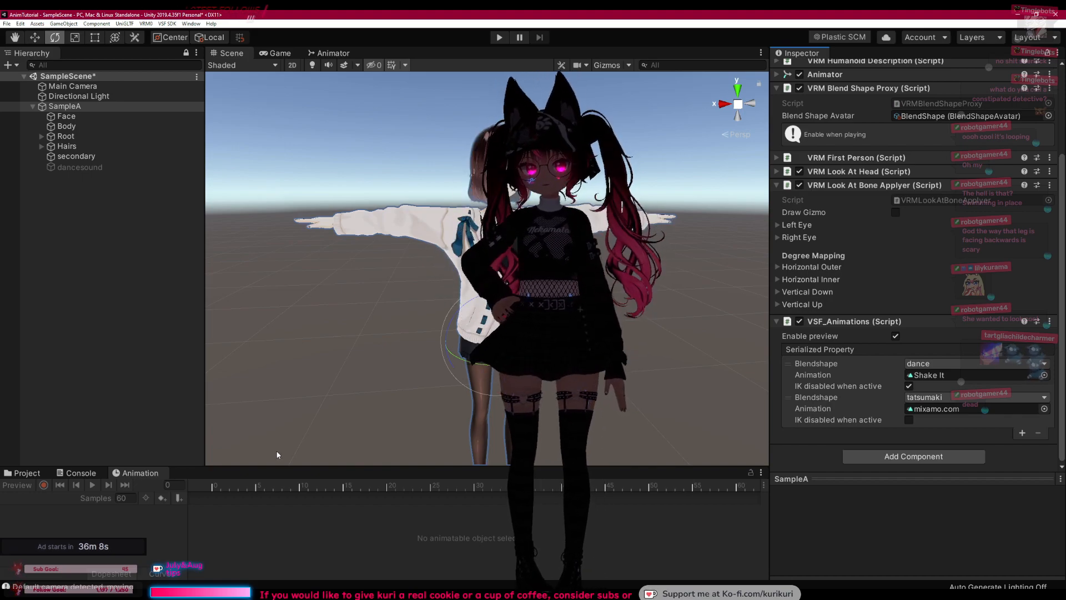
key("q")
key("e")
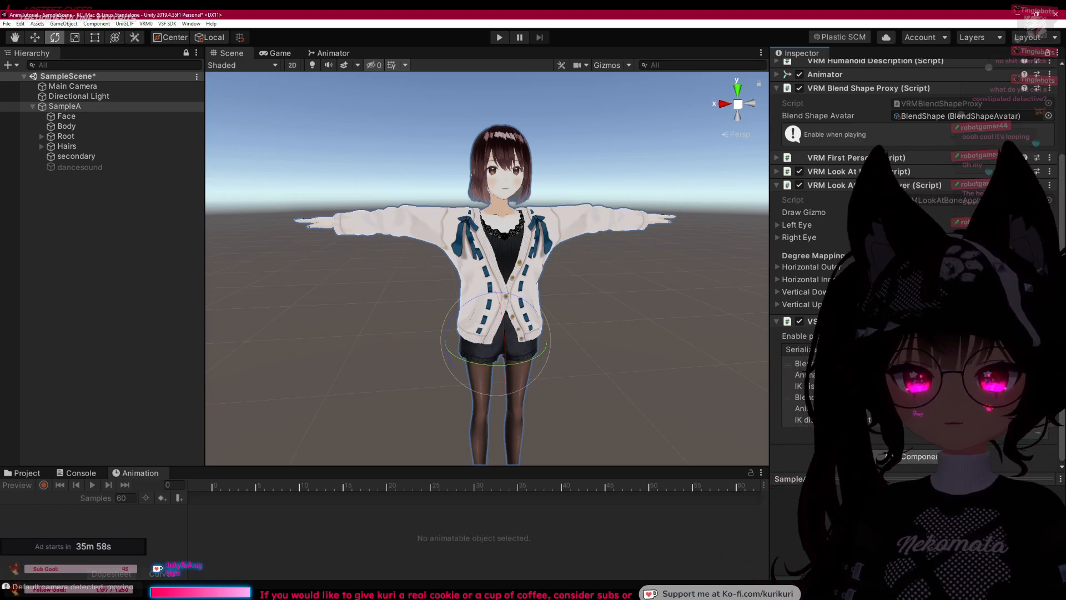
Step: Copy the VRM Posing Desktop store link from the links.txt notes and open it in the browser
key("alt+Tab")
left_click(499, 431)
left_click_drag(811, 459, 193, 455)
key("ctrl+c")
key("alt+Tab")
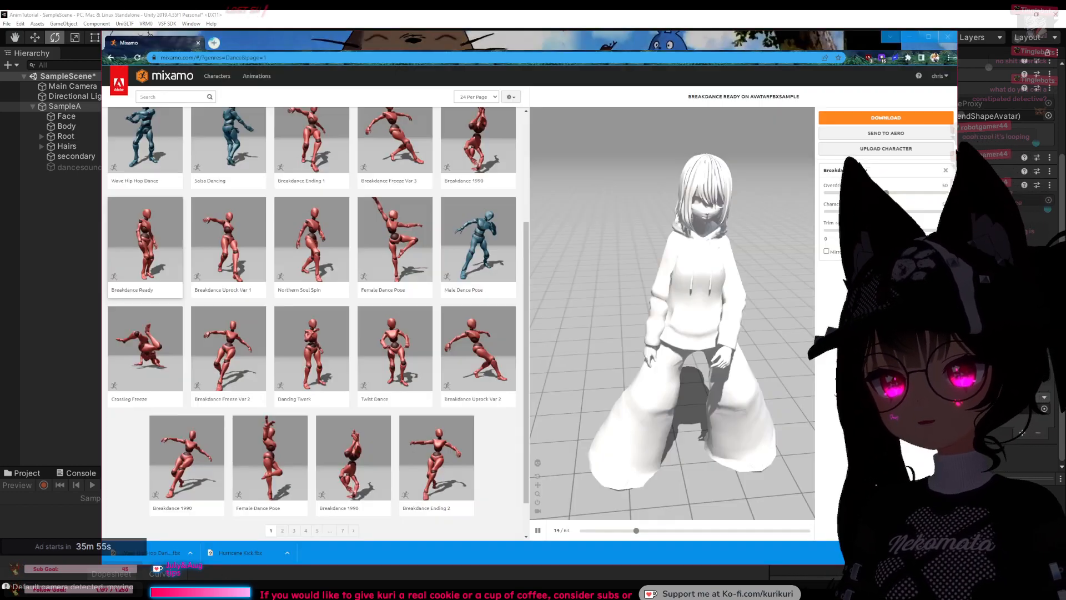
left_click(430, 56)
key("ctrl+v")
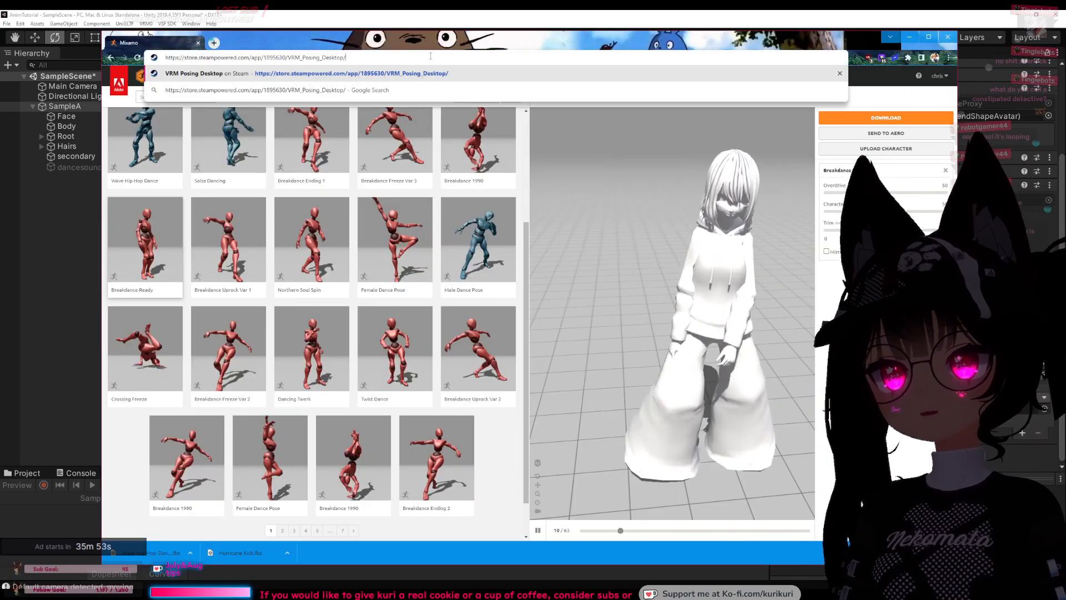
key("Return")
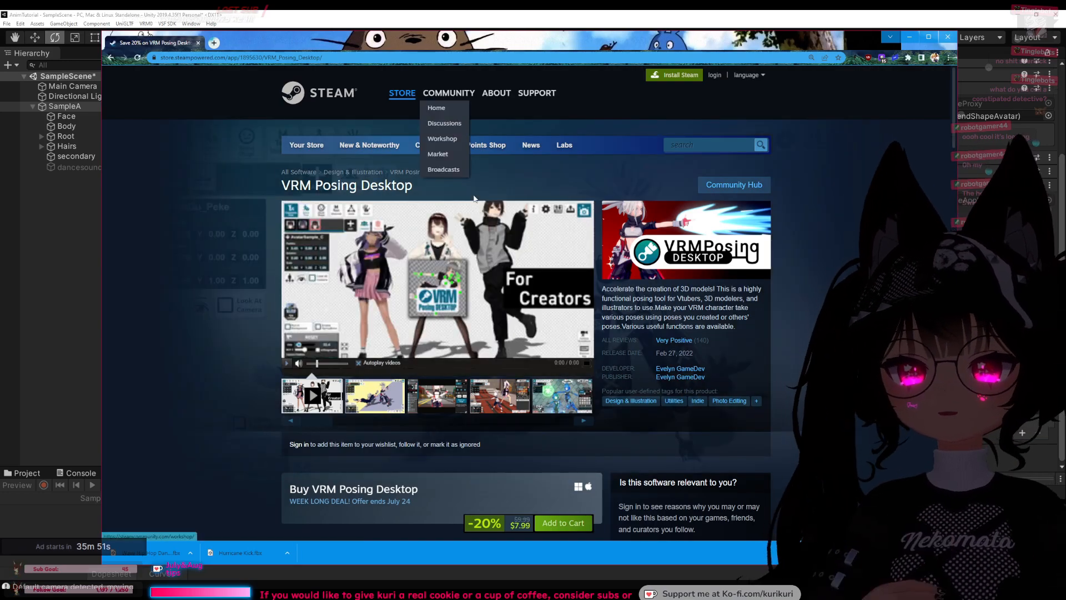
Step: Examine the price and preview screenshots on the VRM Posing Desktop store page and minimize the browser
scroll(454, 326, "down", 3)
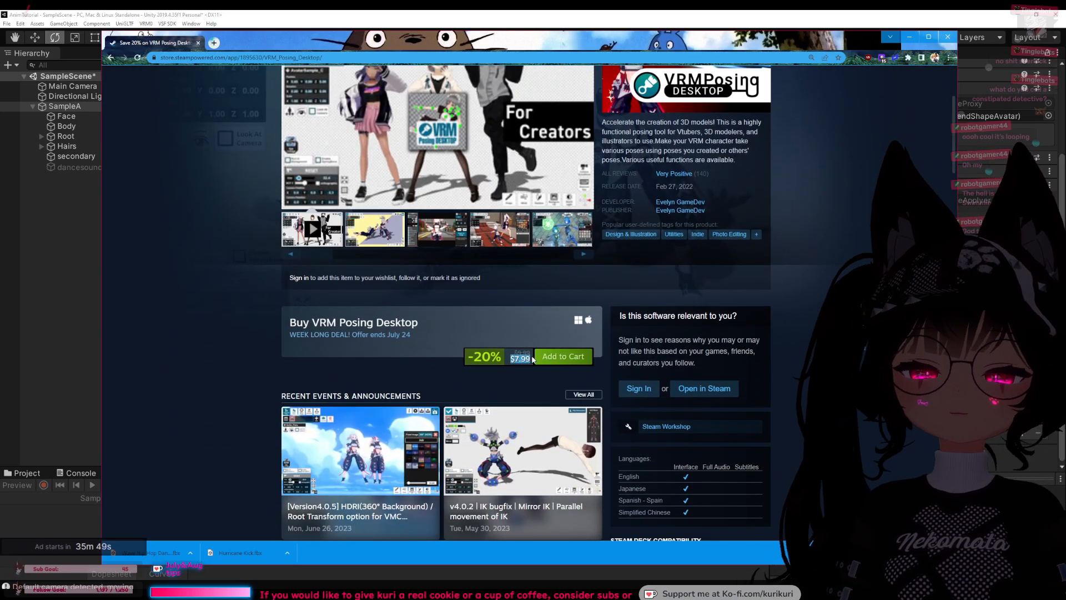
left_click(514, 322)
scroll(515, 321, "up", 3)
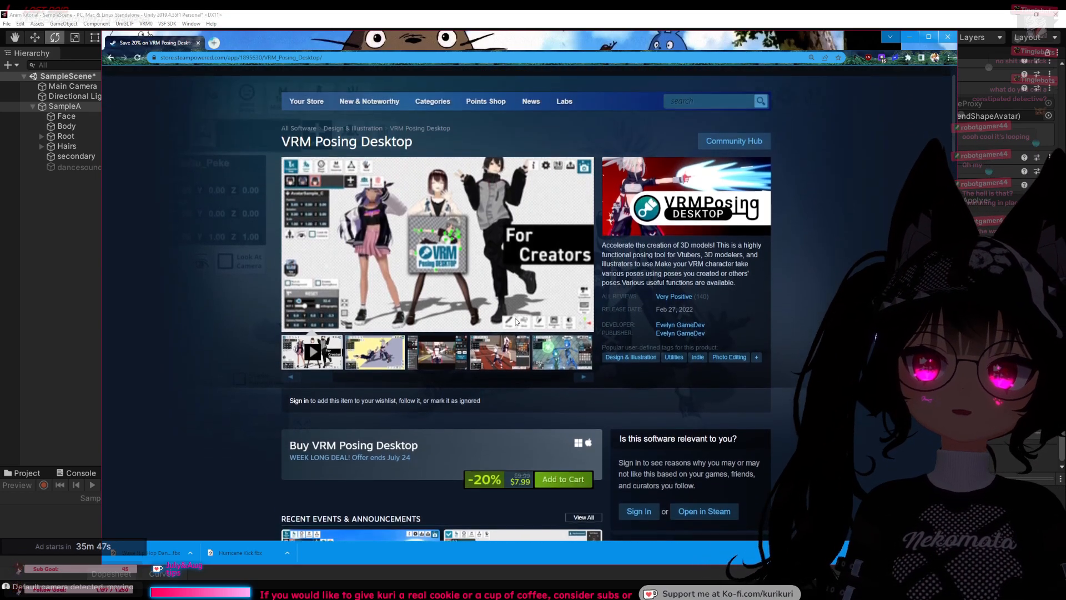
left_click(493, 390)
left_click(554, 399)
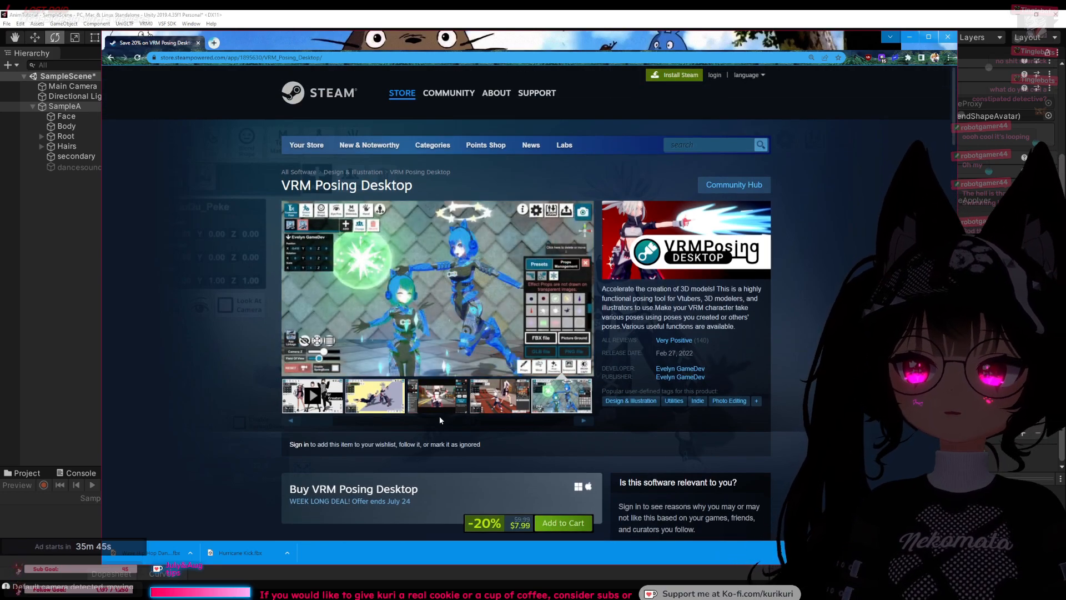
left_click(438, 421)
left_click_drag(438, 422, 480, 421)
left_click(483, 400)
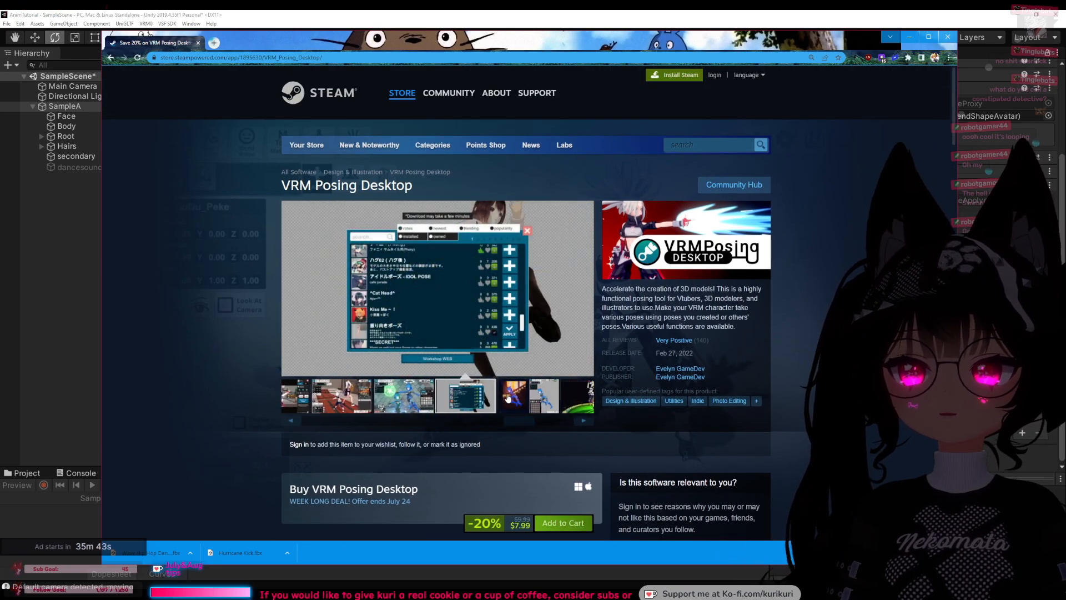
left_click(538, 399)
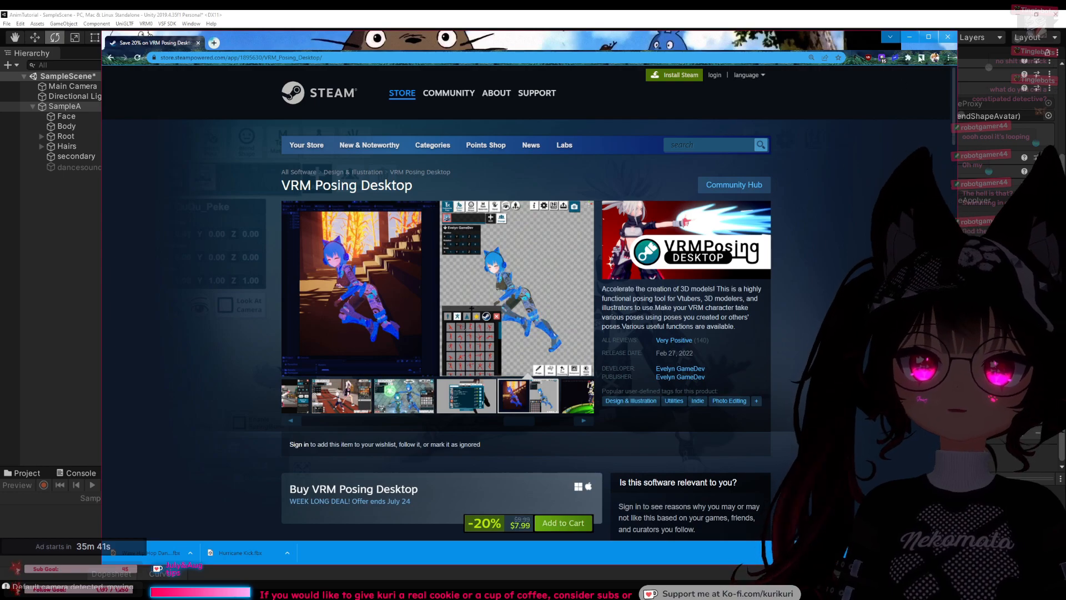
left_click(913, 39)
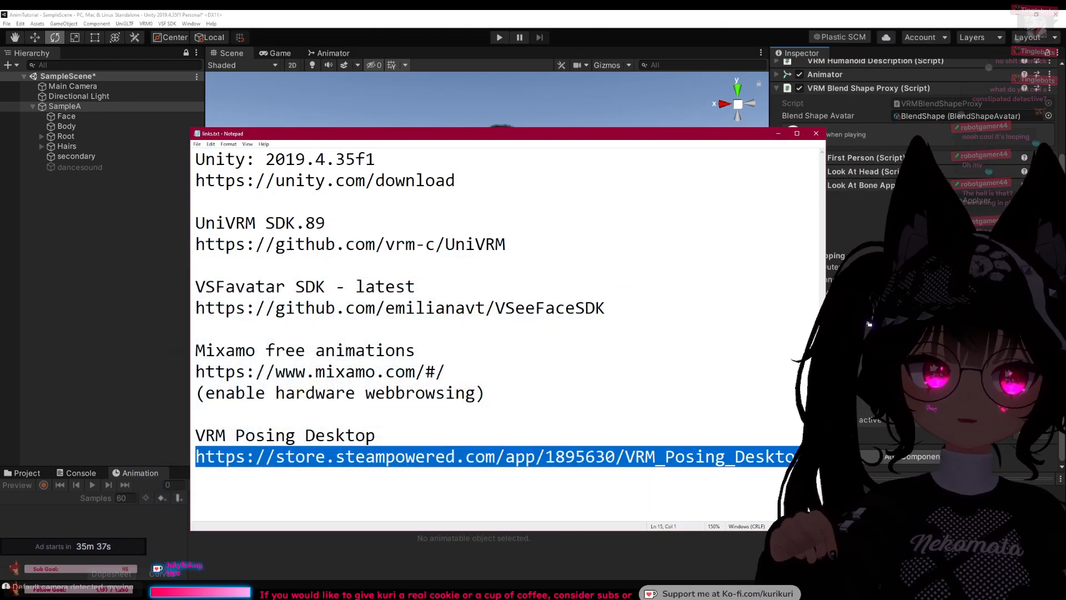
Step: Switch to Steam, search the library for "vrm", launch VRM Posing Desktop, and minimize Steam and the links.txt notes
key("alt+Tab")
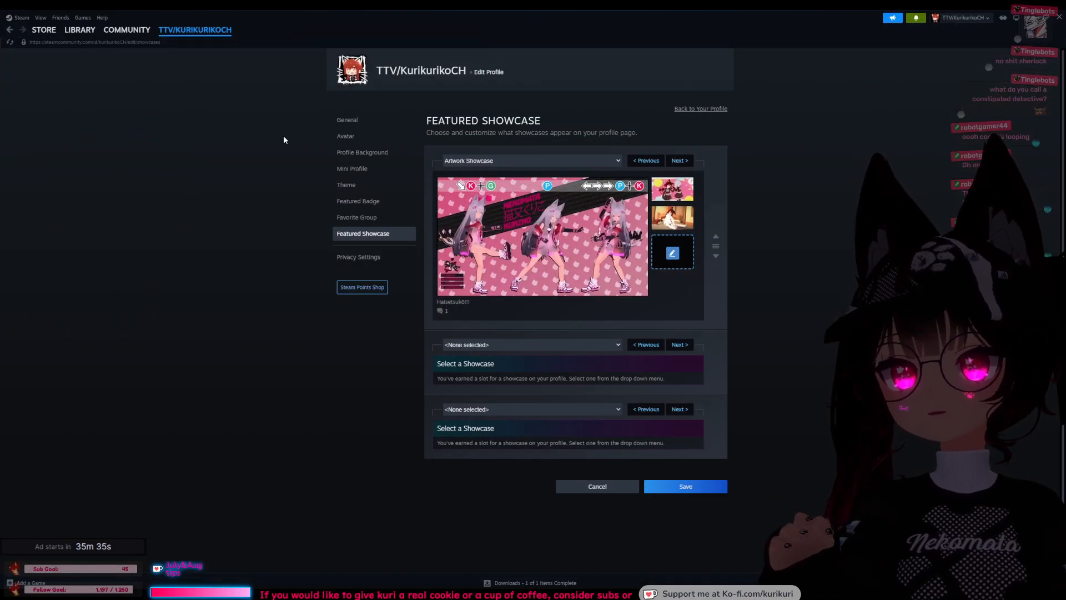
left_click(79, 30)
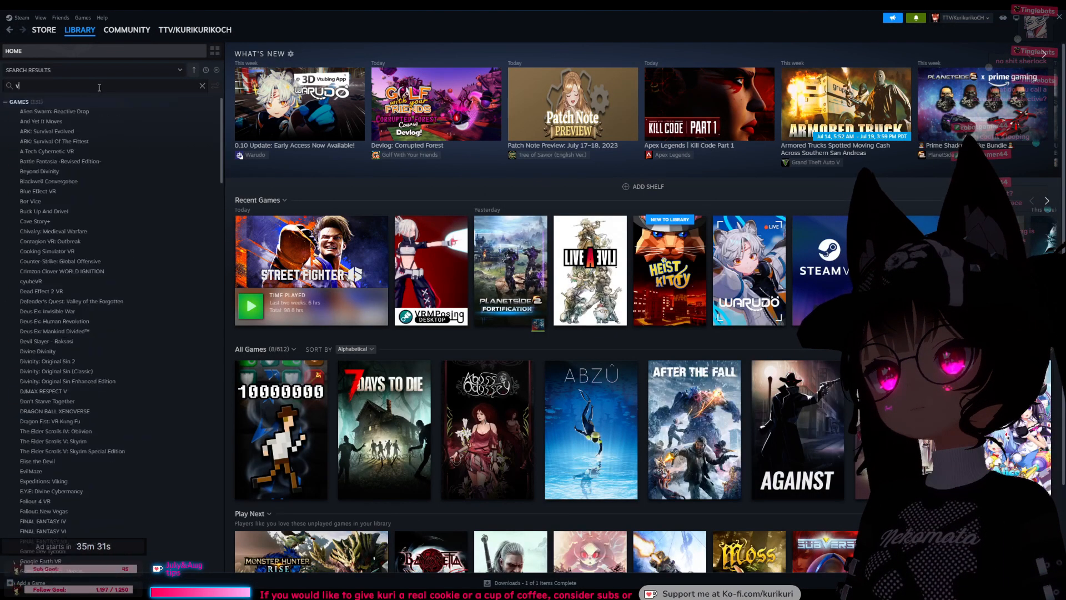
left_click(99, 86)
type("vr")
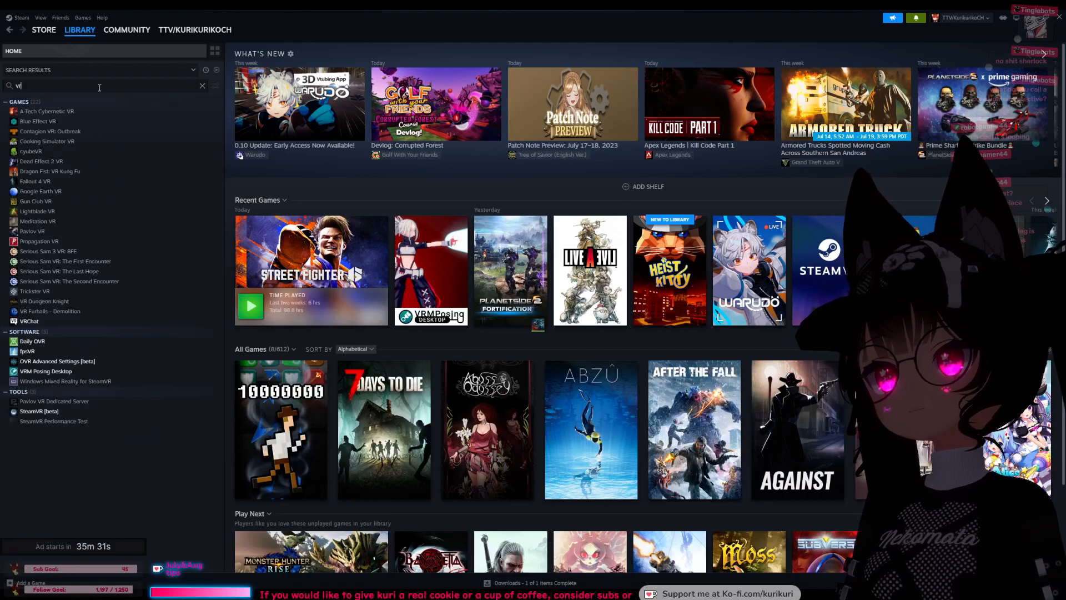
type("m")
left_click(44, 111)
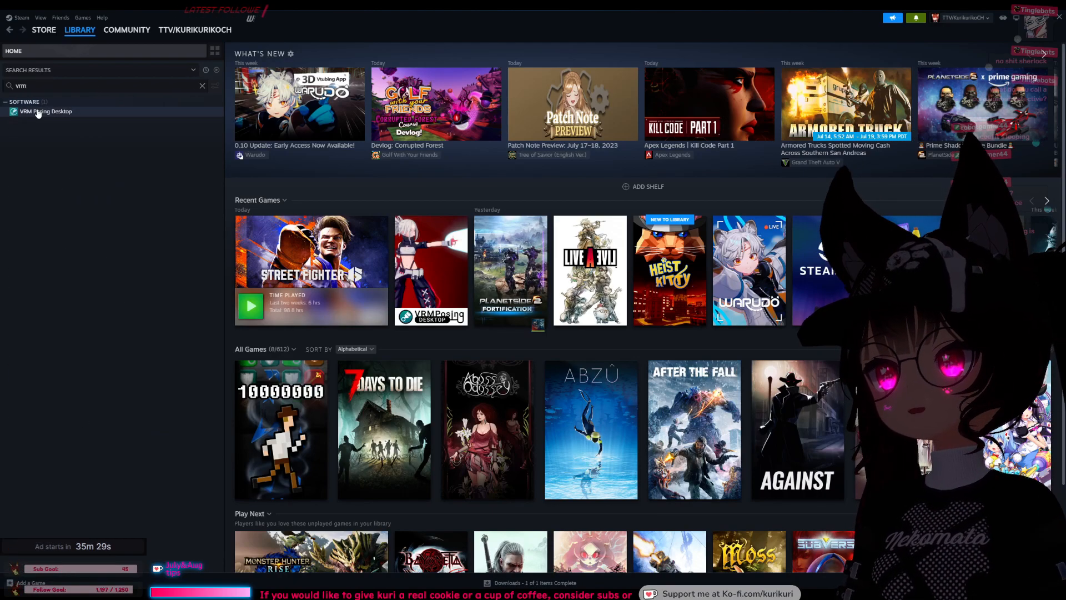
left_click(267, 192)
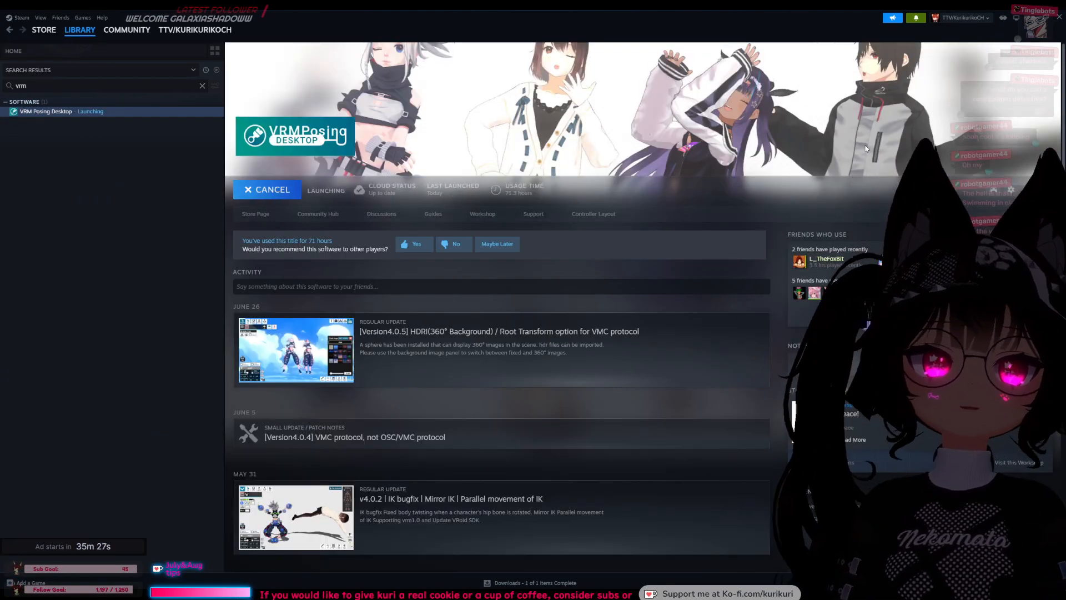
left_click(1031, 19)
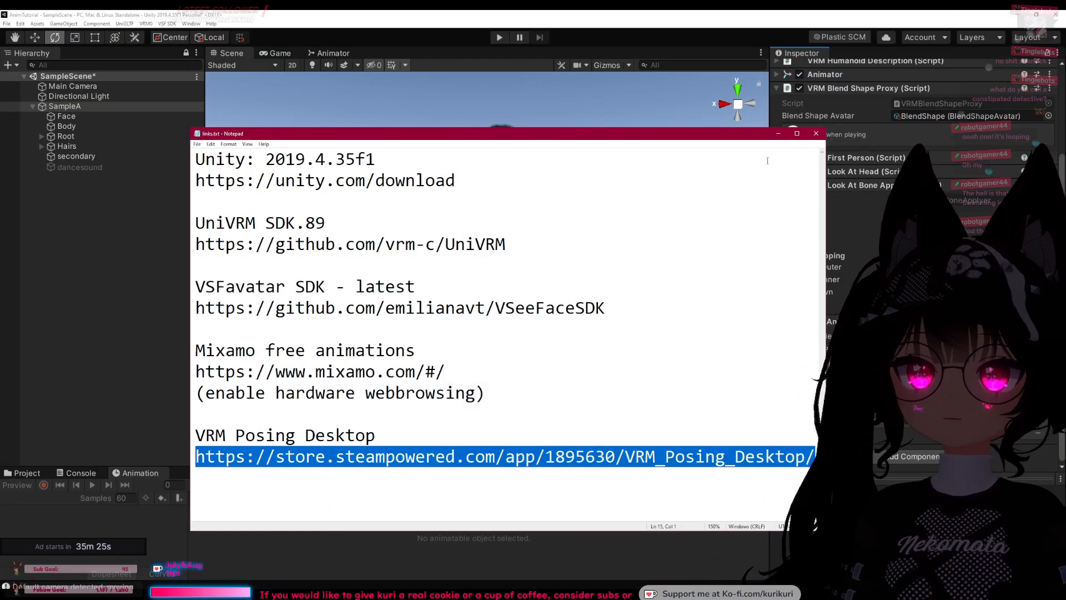
left_click(778, 134)
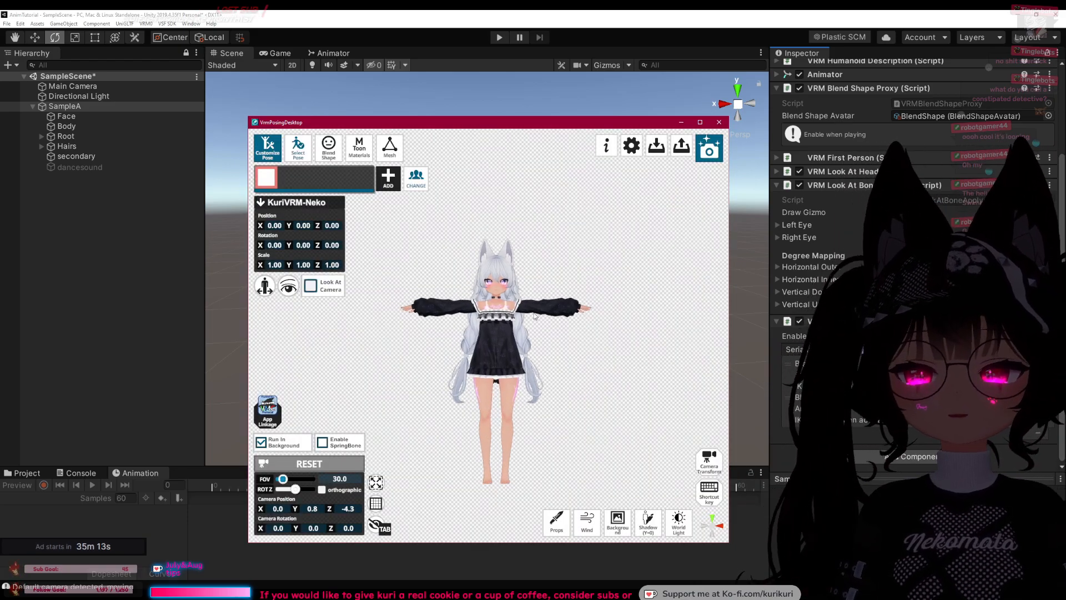
Step: Open the preset pose list and try several standing poses on the avatar, including the one-leg-raised pose with both hands up
mouse_move(534, 316)
middle_mouse_down()
mouse_move(554, 299)
mouse_move(553, 326)
middle_mouse_up()
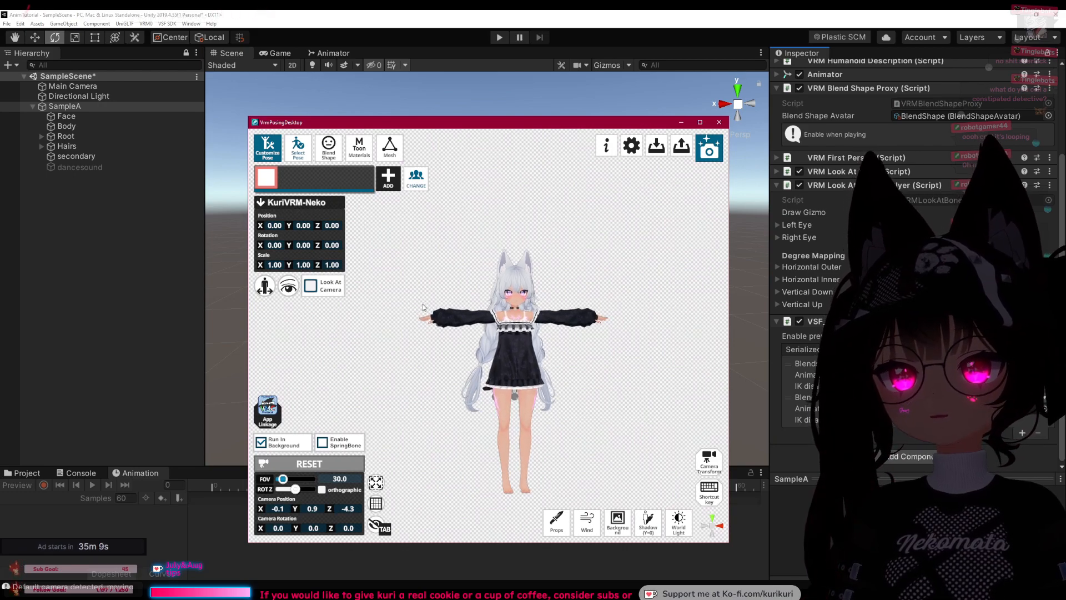
right_click_drag(417, 322, 445, 314)
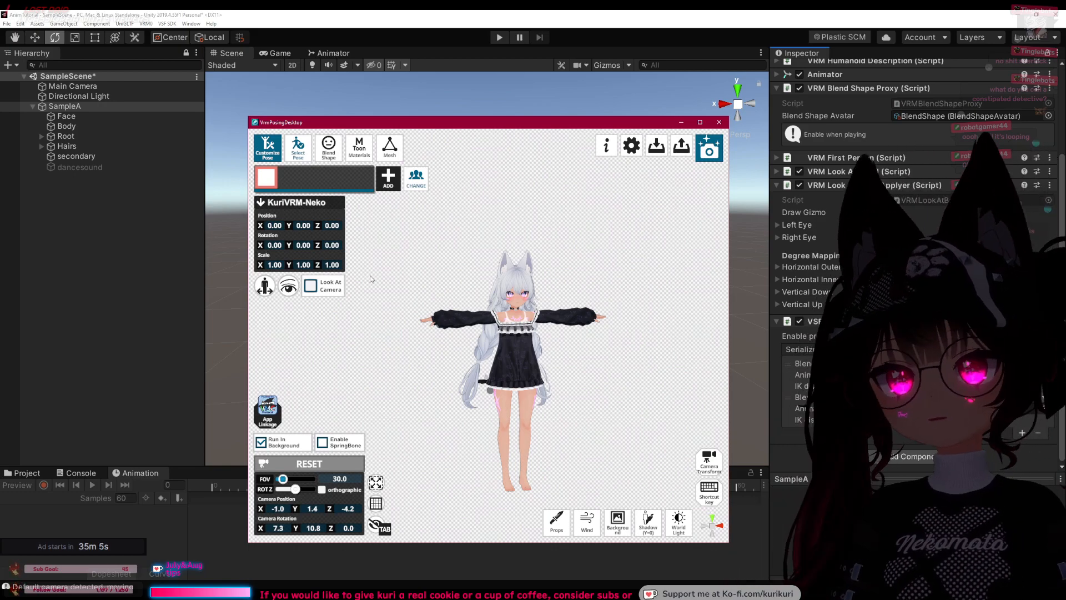
left_click(296, 150)
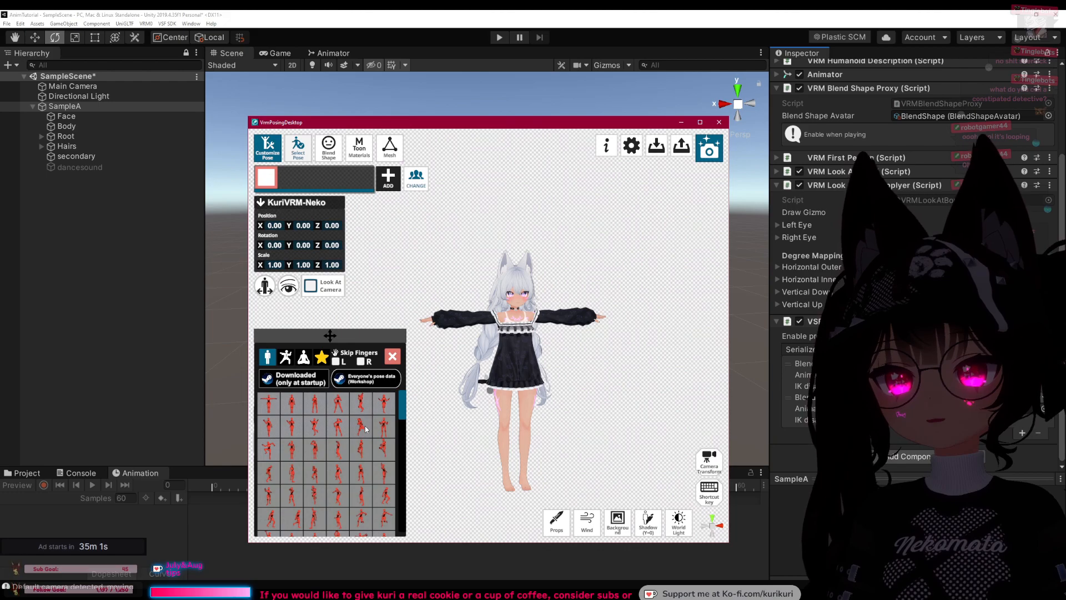
left_click(382, 407)
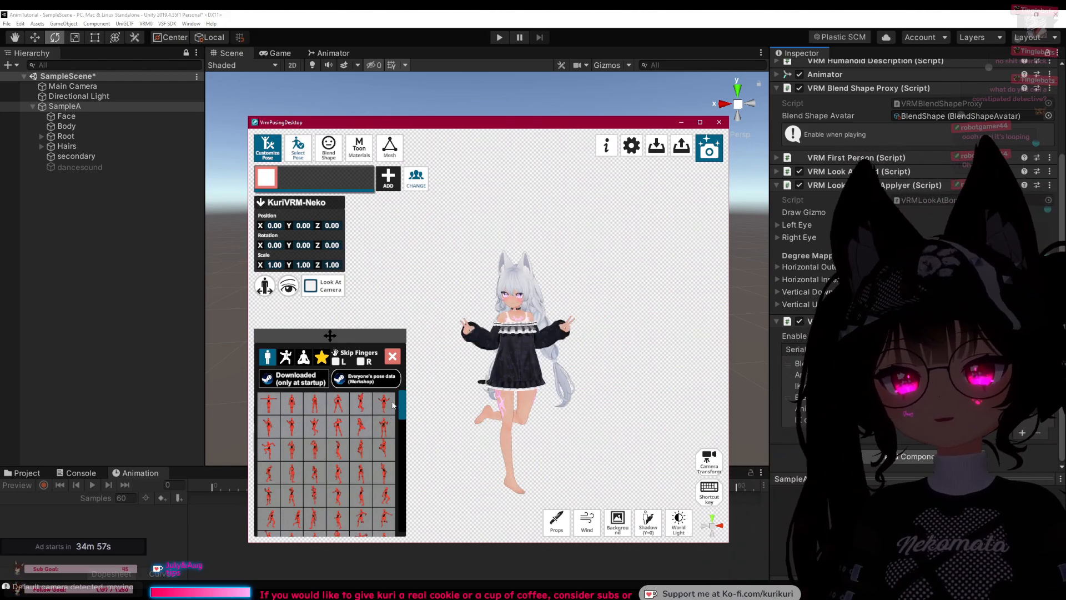
left_click(300, 437)
left_click(292, 453)
scroll(295, 456, "down", 1)
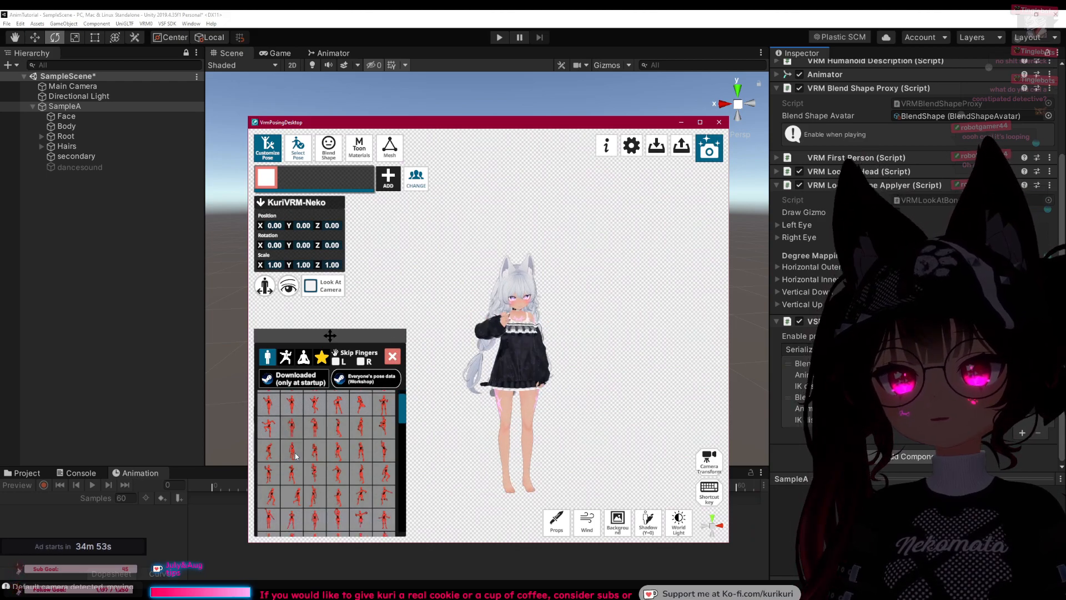
Step: Try several fighting stances from the action pose category on the avatar
left_click(286, 357)
scroll(335, 424, "down", 4)
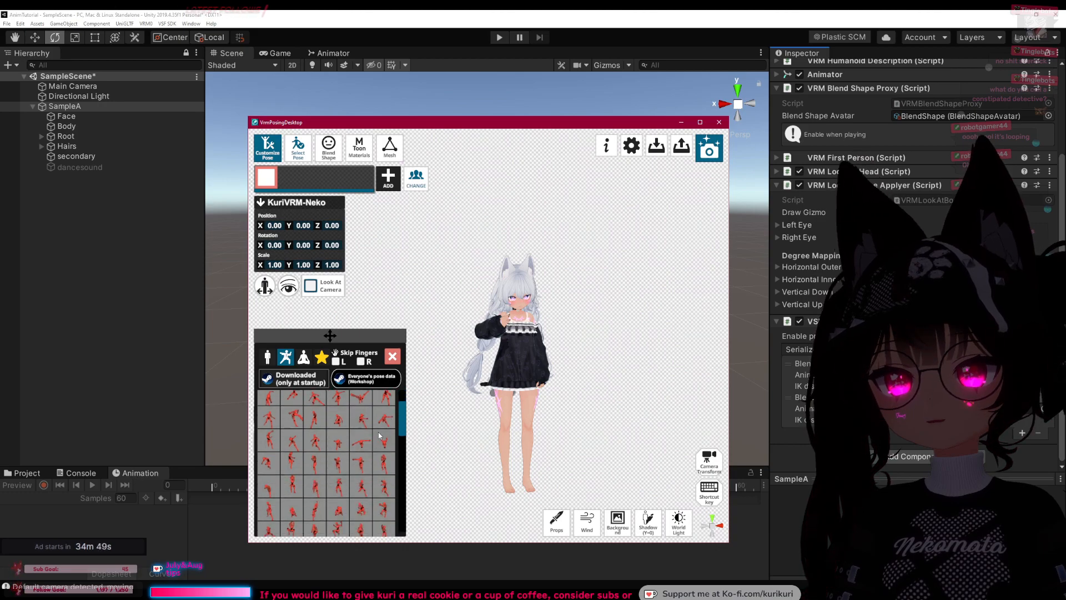
left_click(378, 465)
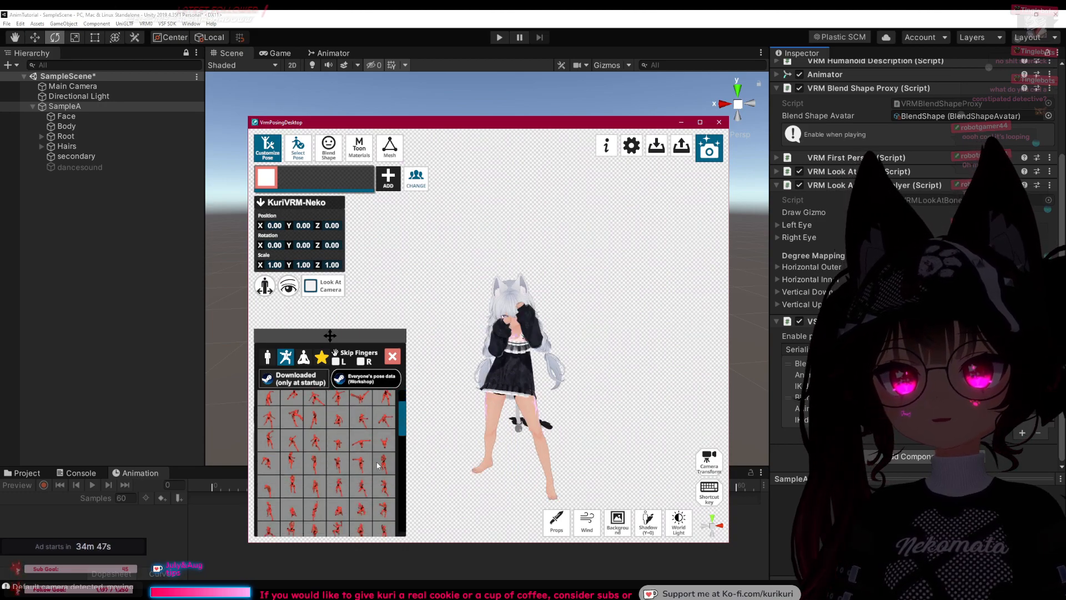
left_click(520, 406)
right_click_drag(521, 376, 483, 392)
scroll(357, 455, "down", 2)
scroll(357, 455, "down", 2)
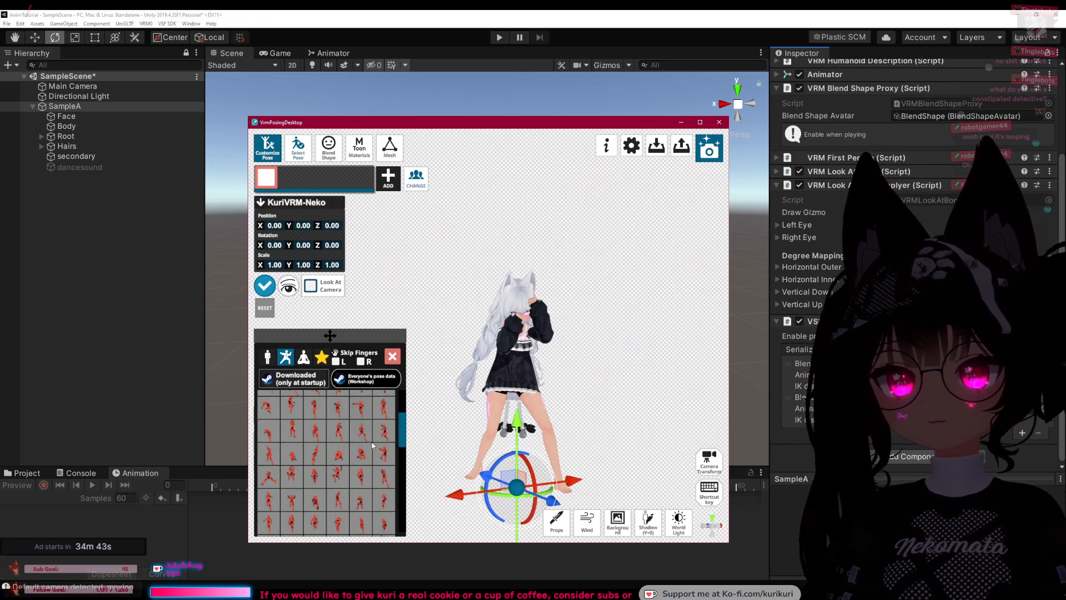
left_click(383, 426)
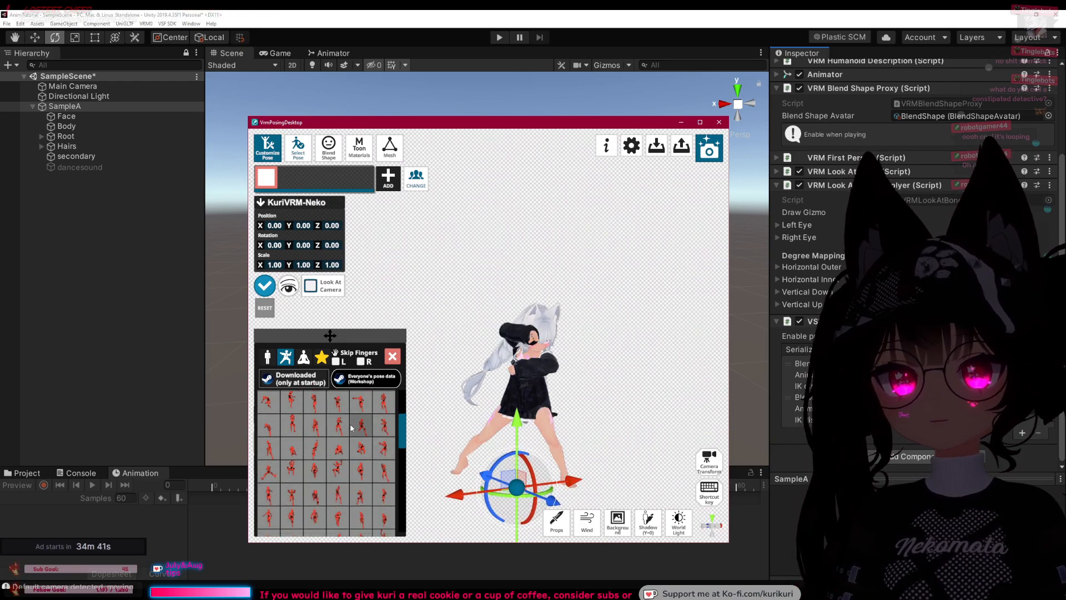
left_click(361, 426)
left_click(384, 405)
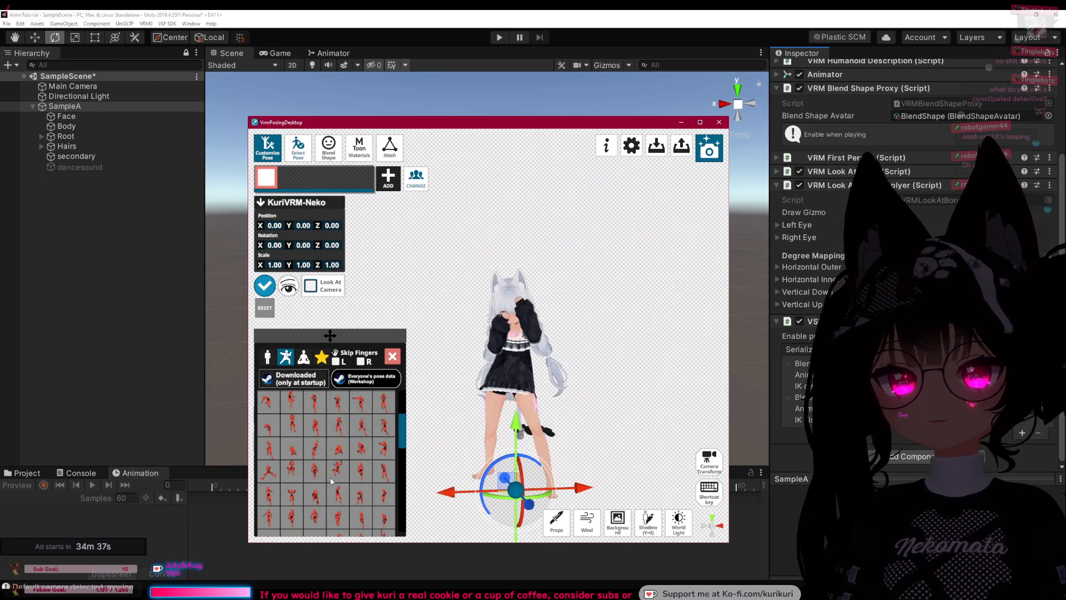
left_click(362, 447)
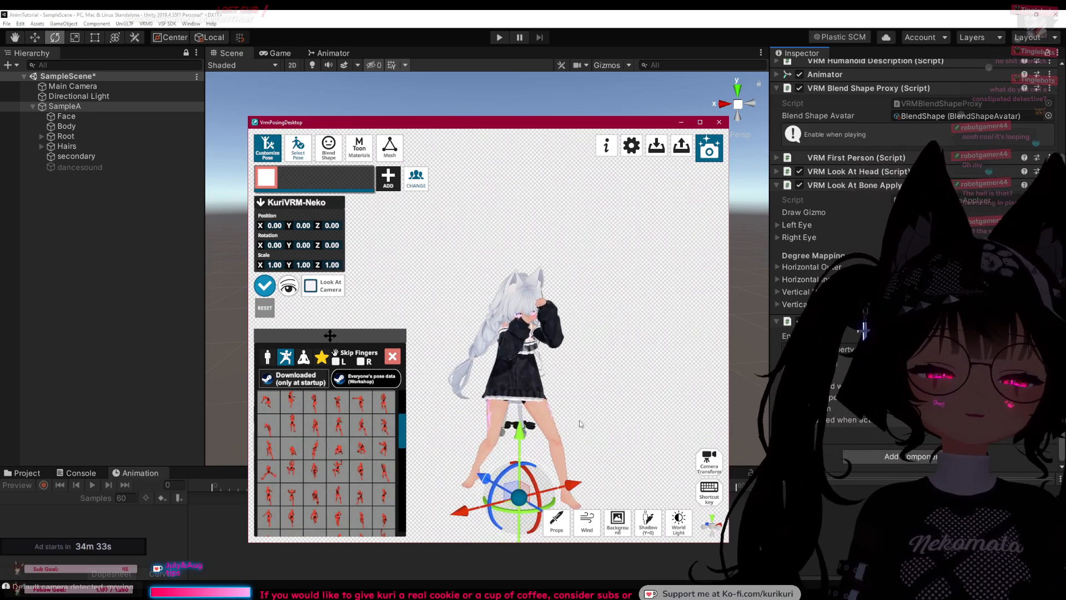
Step: Return to the standing pose category and apply the T-pose to the avatar
right_click_drag(576, 424, 522, 419)
scroll(522, 417, "up", 3)
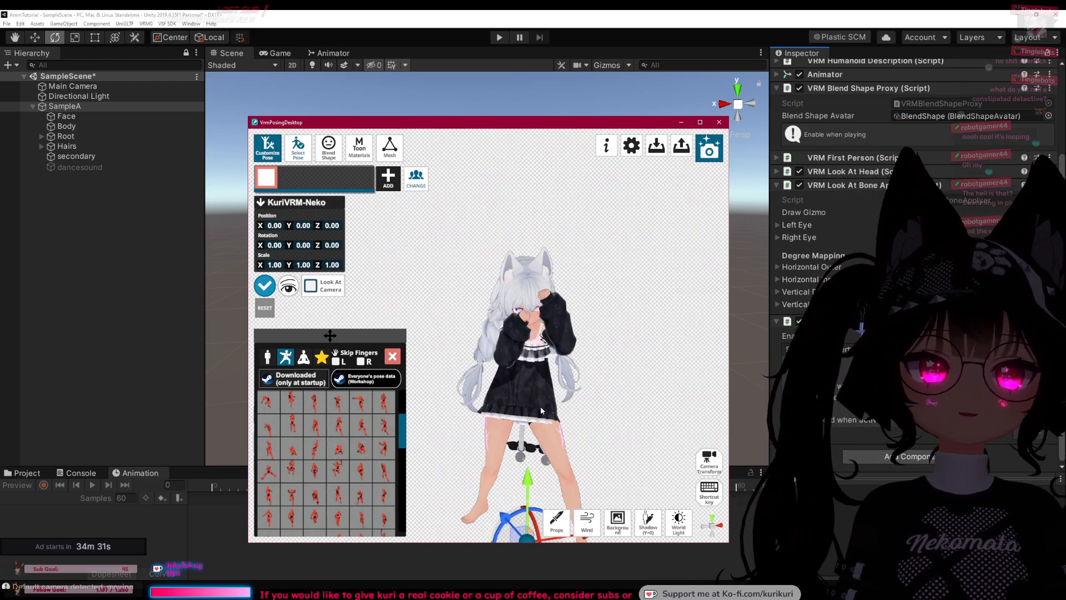
scroll(278, 404, "up", 5)
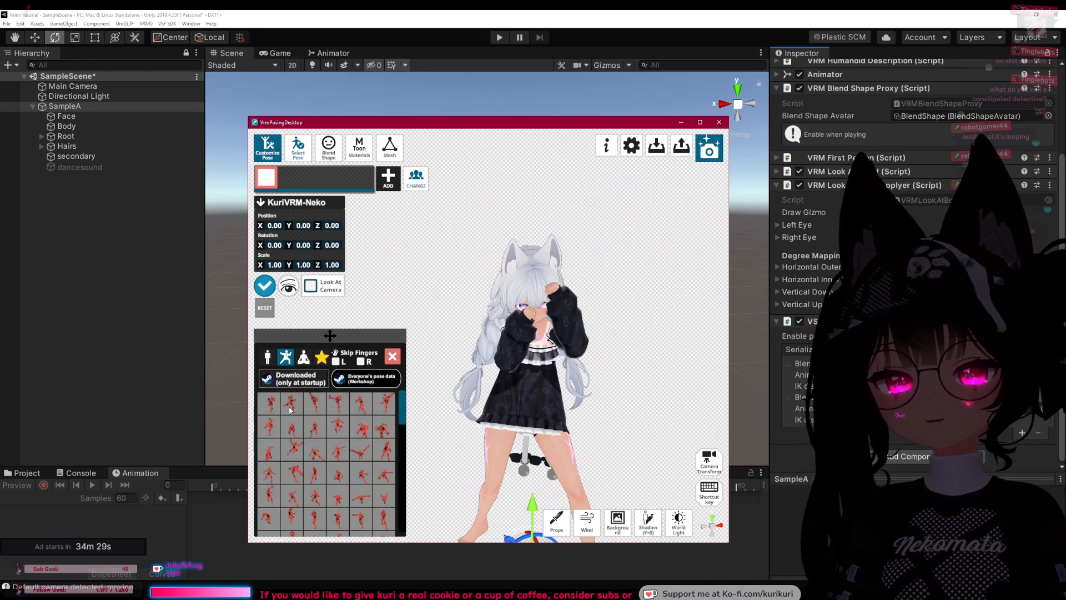
left_click(267, 357)
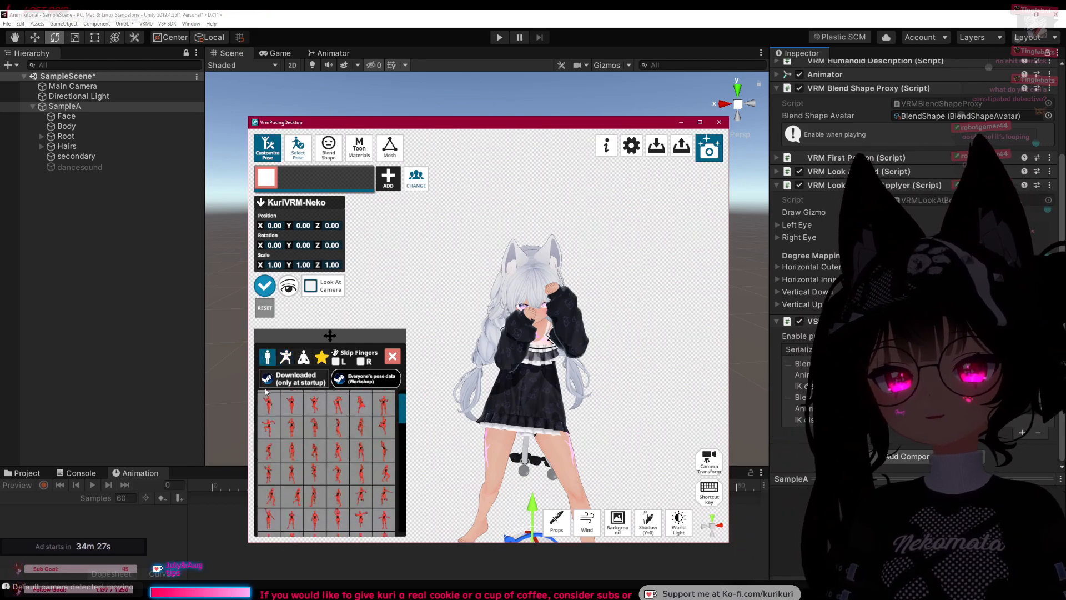
scroll(288, 401, "up", 2)
left_click(269, 405)
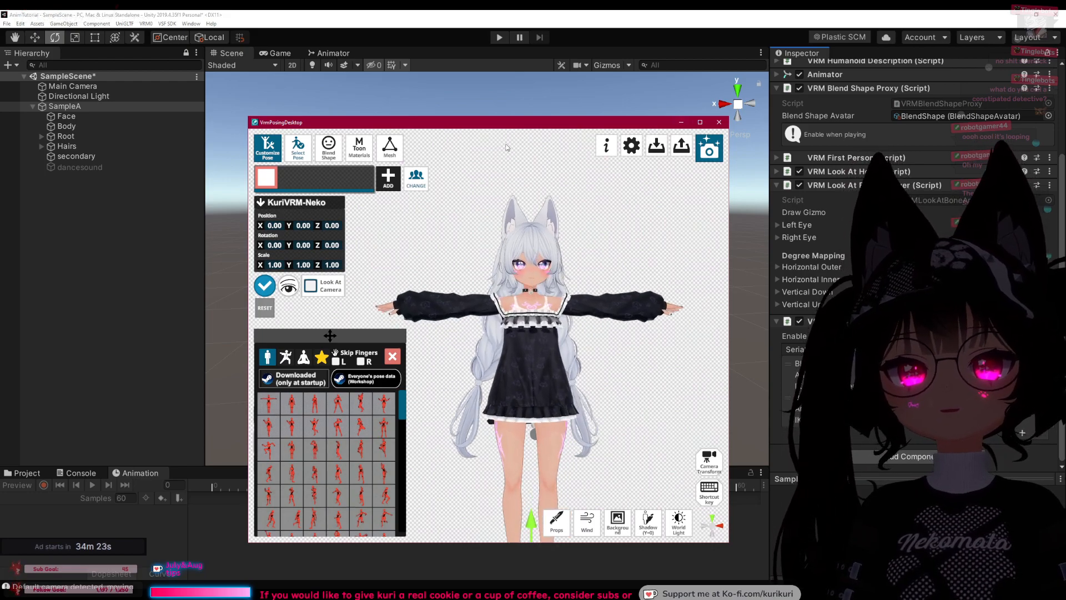
Step: Enter pose customization, initialize the neck bone on the bone diagram, and leave customization
left_click(266, 149)
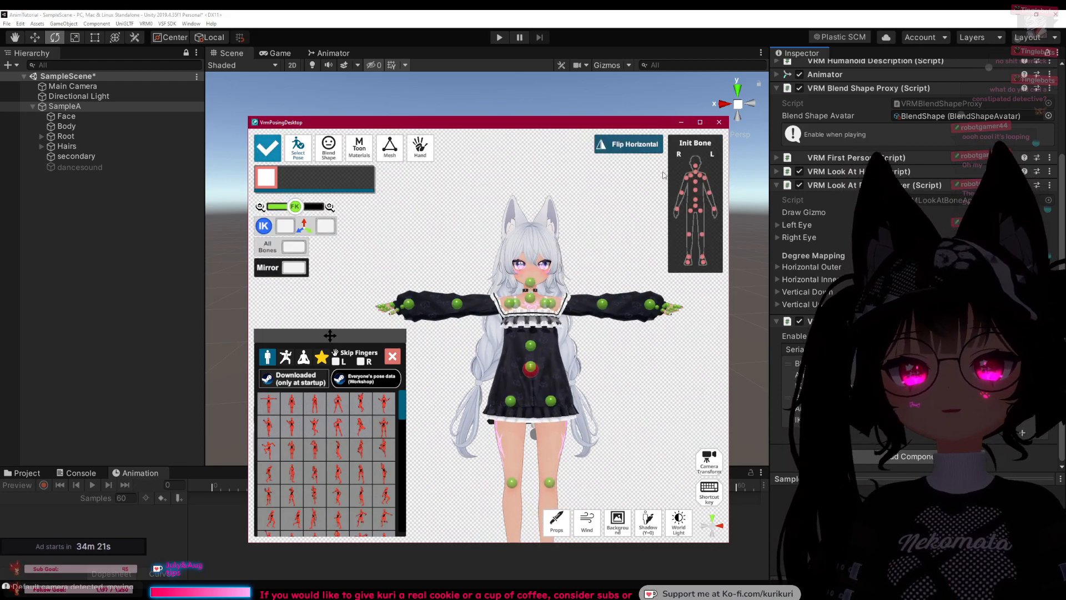
left_click(693, 179)
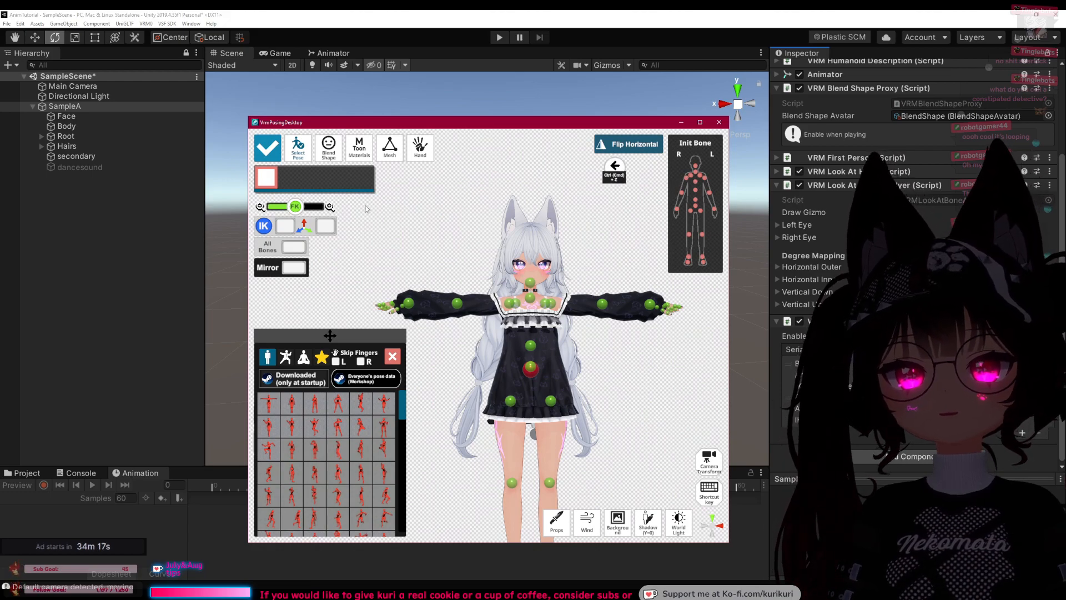
left_click(269, 149)
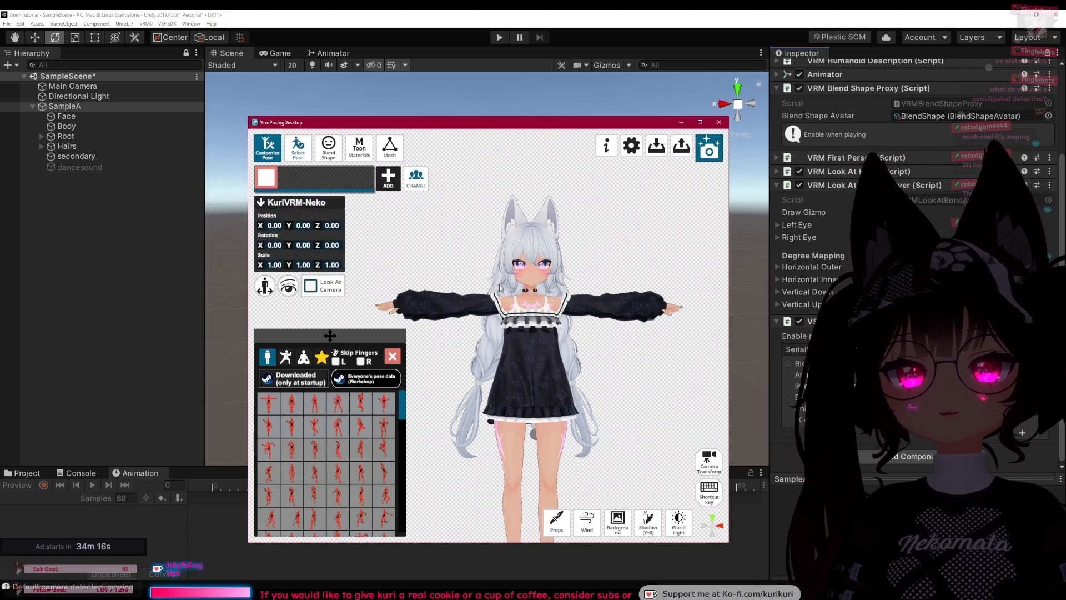
Step: Enter pose customization and rotate the avatar's left arm down to her side
left_click(268, 149)
left_click(568, 300)
left_click_drag(594, 264, 603, 328)
Step: Lower the avatar's right upper arm and bend the elbow so the right hand is raised beside the face
left_click(516, 304)
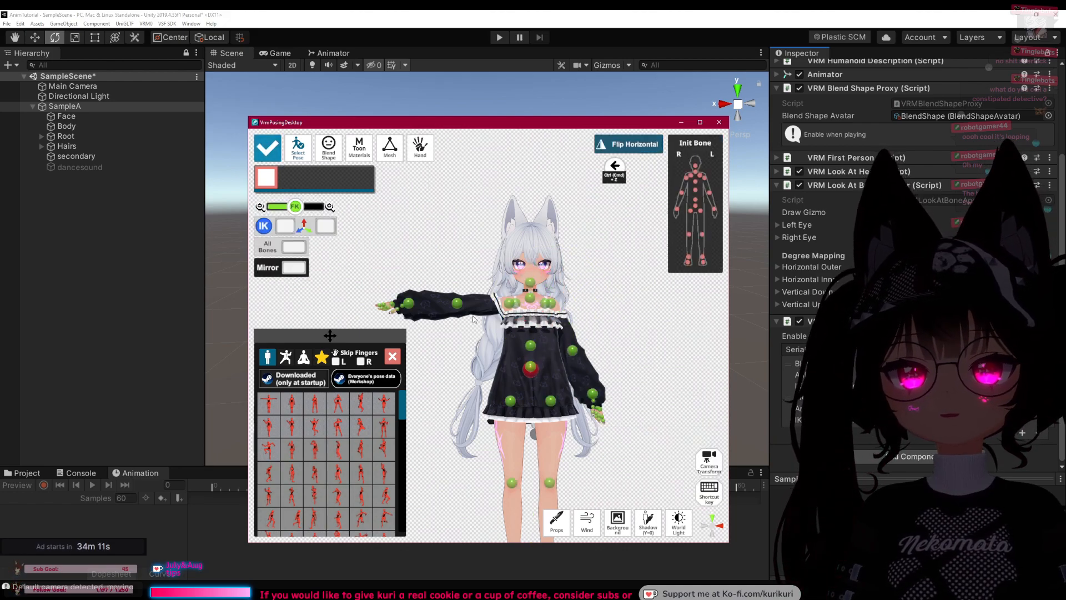
left_click(517, 305)
left_click_drag(473, 266, 467, 321)
left_click_drag(535, 279, 546, 255)
left_click(496, 343)
left_click(496, 343)
left_click_drag(525, 326, 492, 311)
left_click(423, 253)
Step: Curl the right hand's fingers while keeping the middle finger extended, leave customization, and examine the gesture up close
left_click(420, 149)
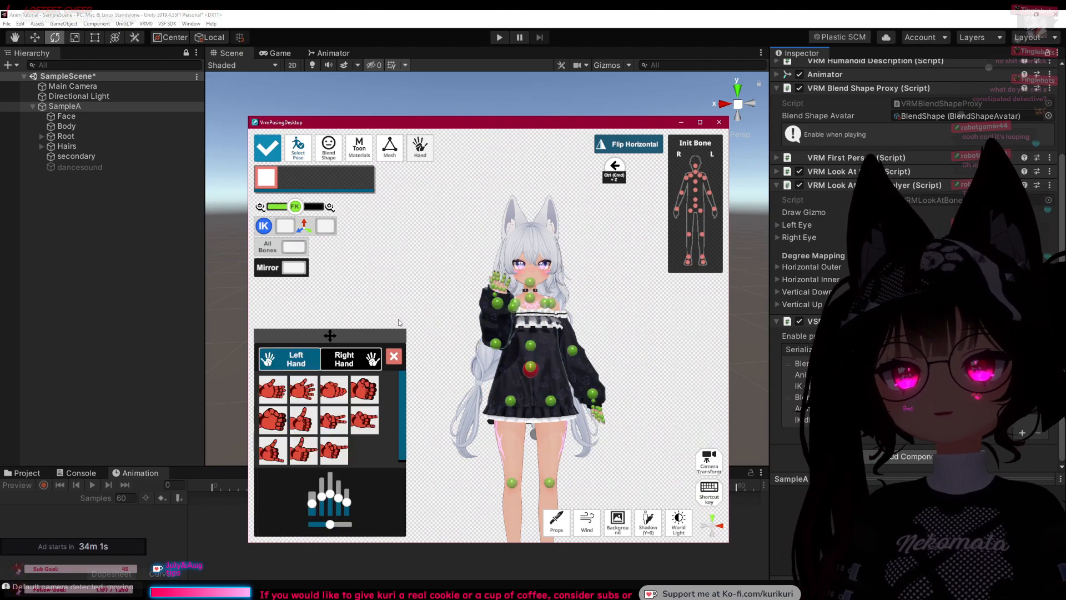
left_click(344, 359)
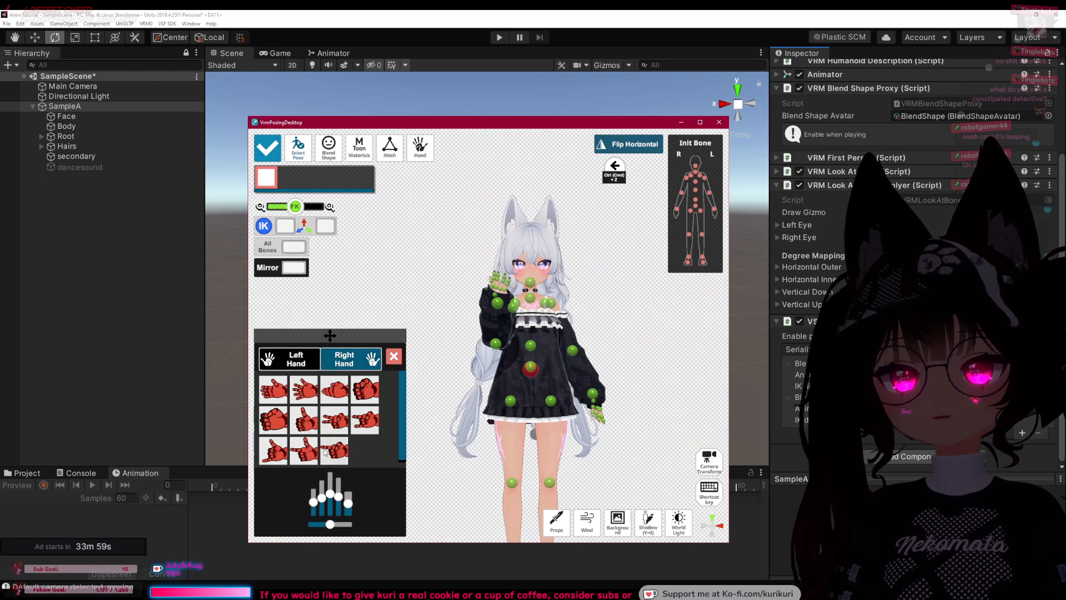
left_click_drag(330, 523, 348, 506)
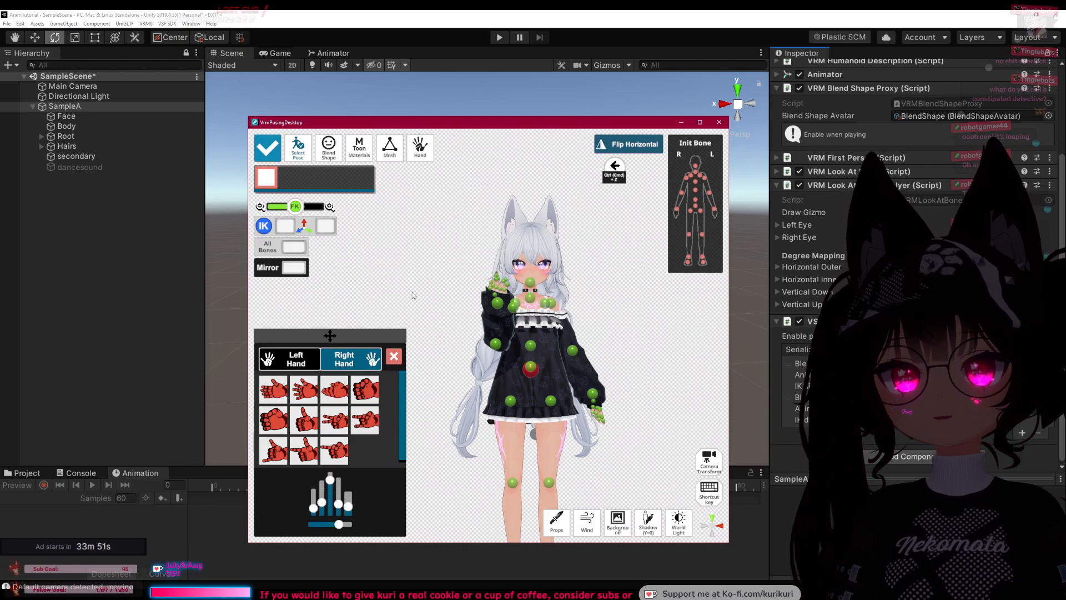
left_click(267, 147)
left_click_drag(401, 272, 435, 299)
scroll(436, 299, "up", 4)
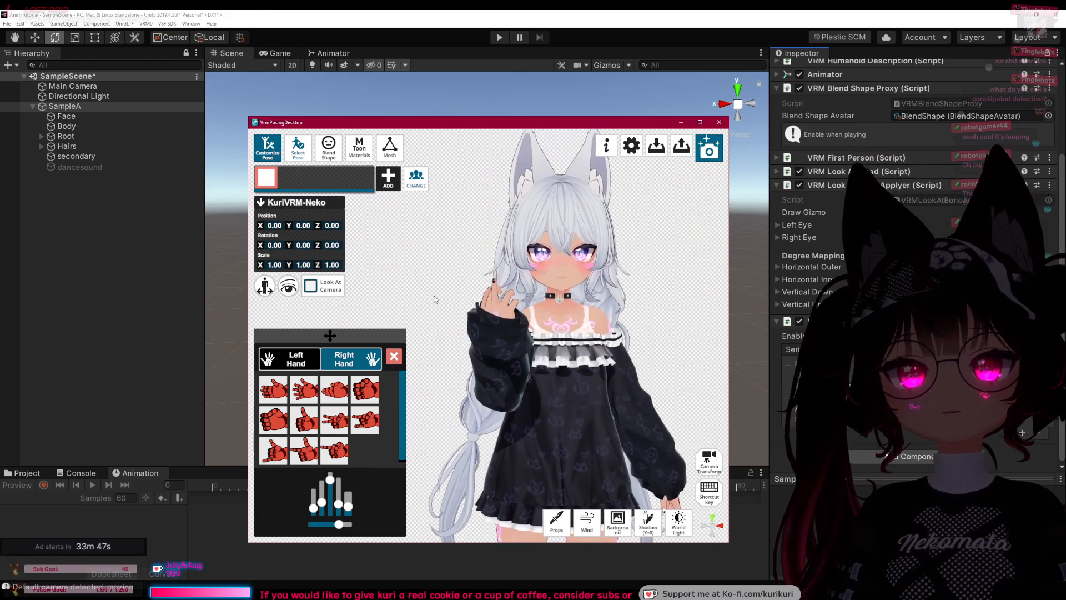
middle_click_drag(436, 299, 433, 303)
left_click_drag(434, 302, 432, 292)
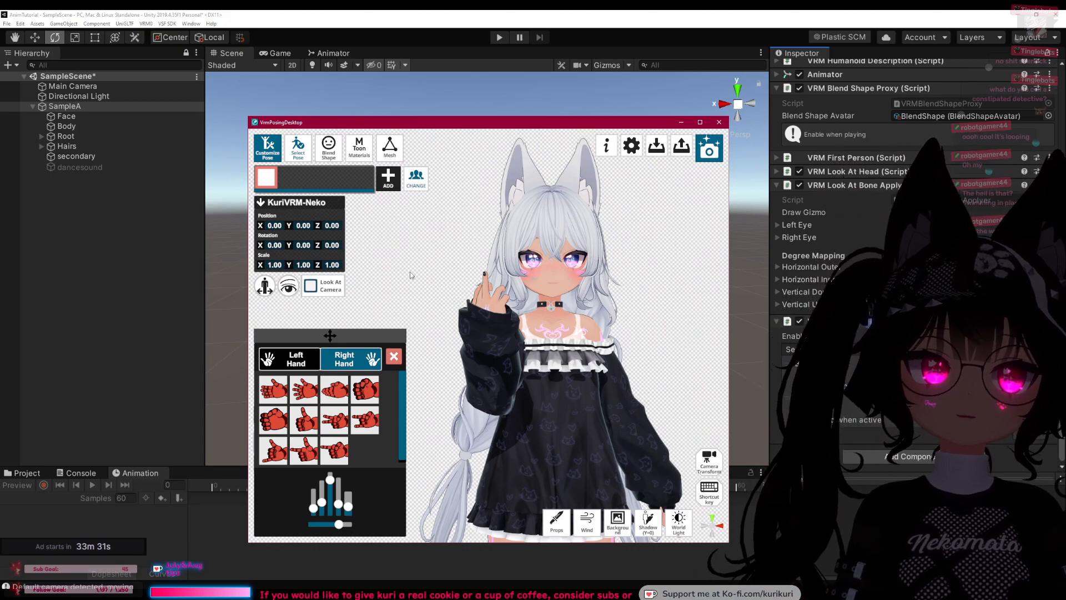
Step: Re-enter pose customization, rotate the RightHand bone to about X -0.480, Y -0.104, Z -0.188, and leave customization
left_click(268, 147)
left_click(489, 330)
left_click_drag(501, 365, 493, 289)
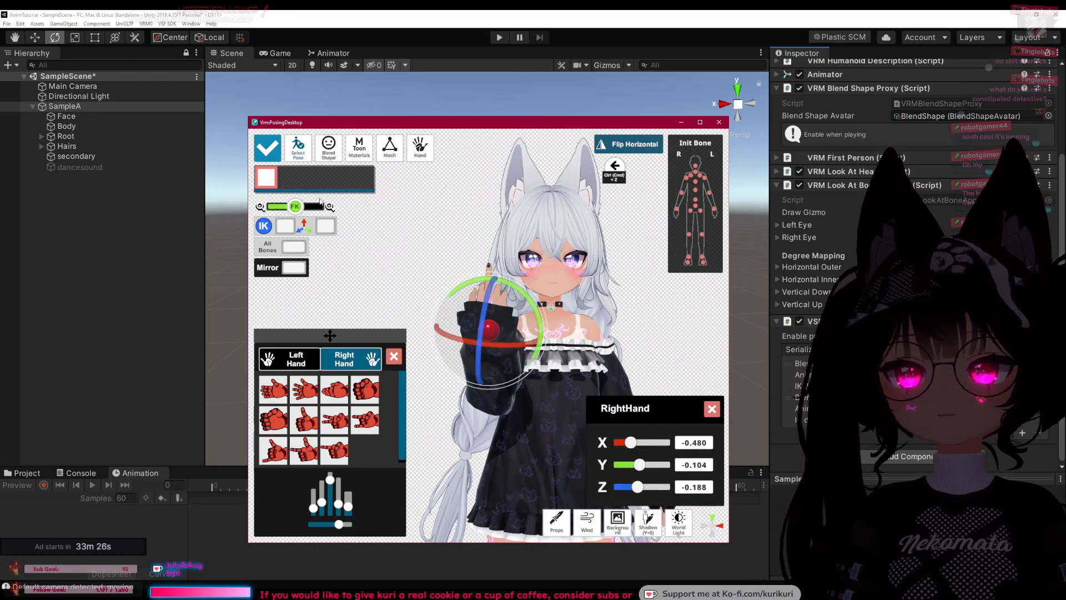
left_click(263, 157)
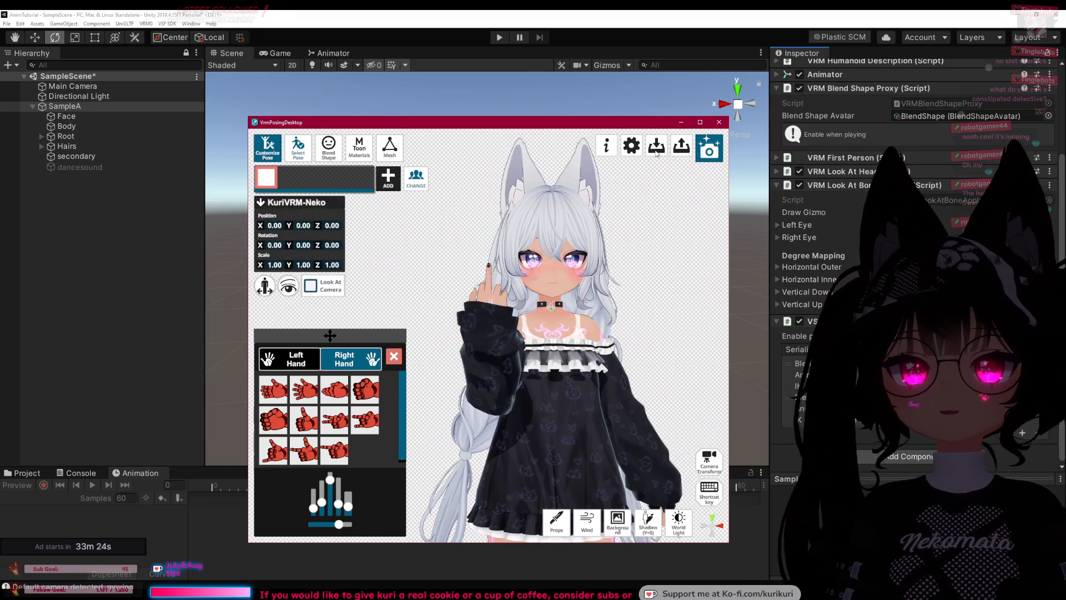
Step: Export the pose as a Unity animation clip named flip in the tutorial folder and close VRM Posing Desktop
left_click(679, 150)
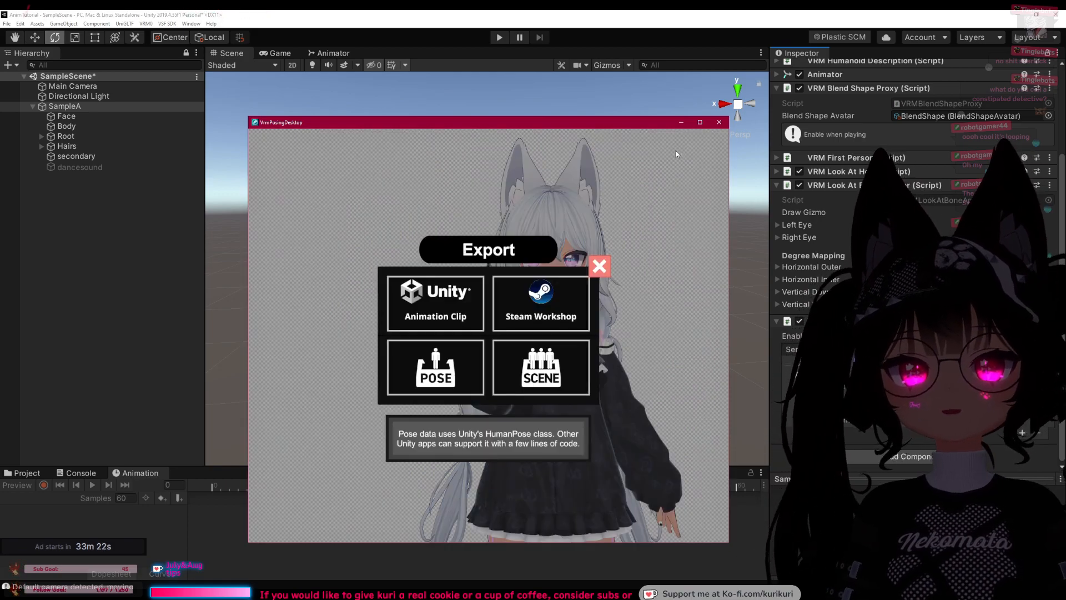
left_click(598, 265)
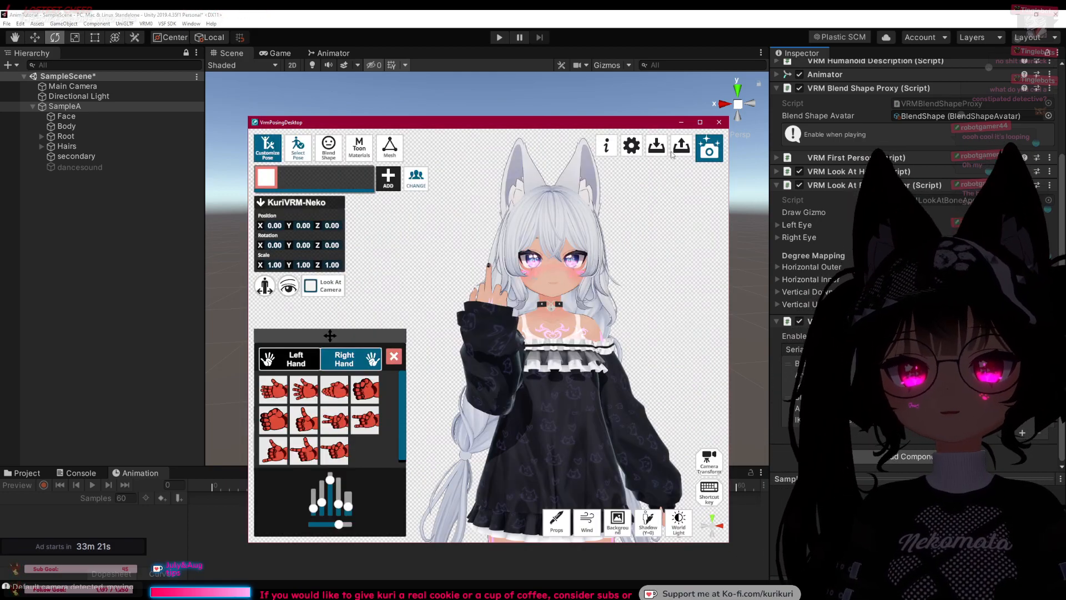
left_click(677, 152)
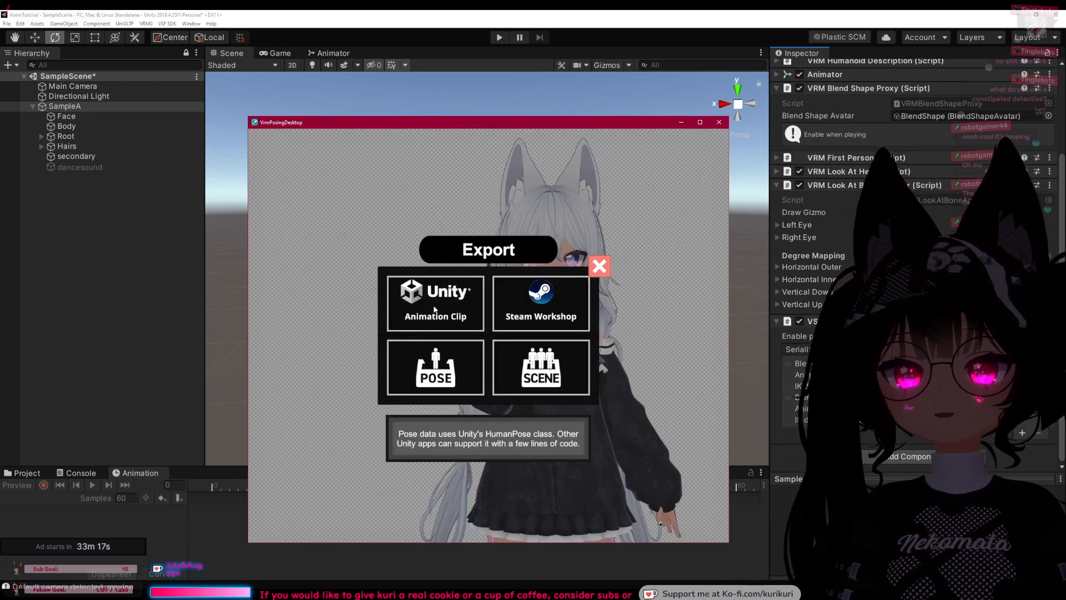
left_click(435, 310)
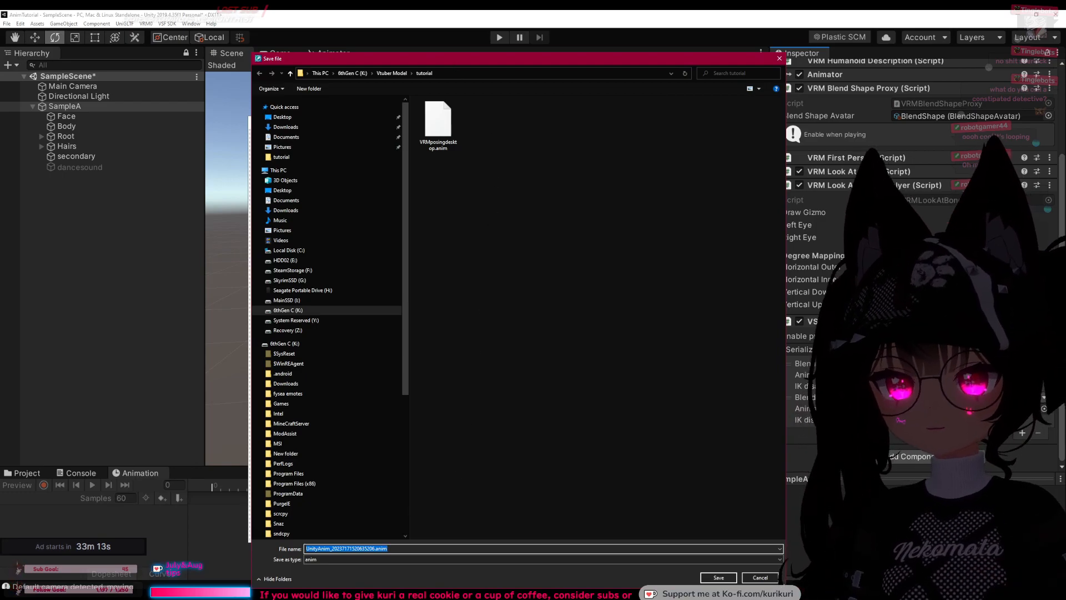
type("flip")
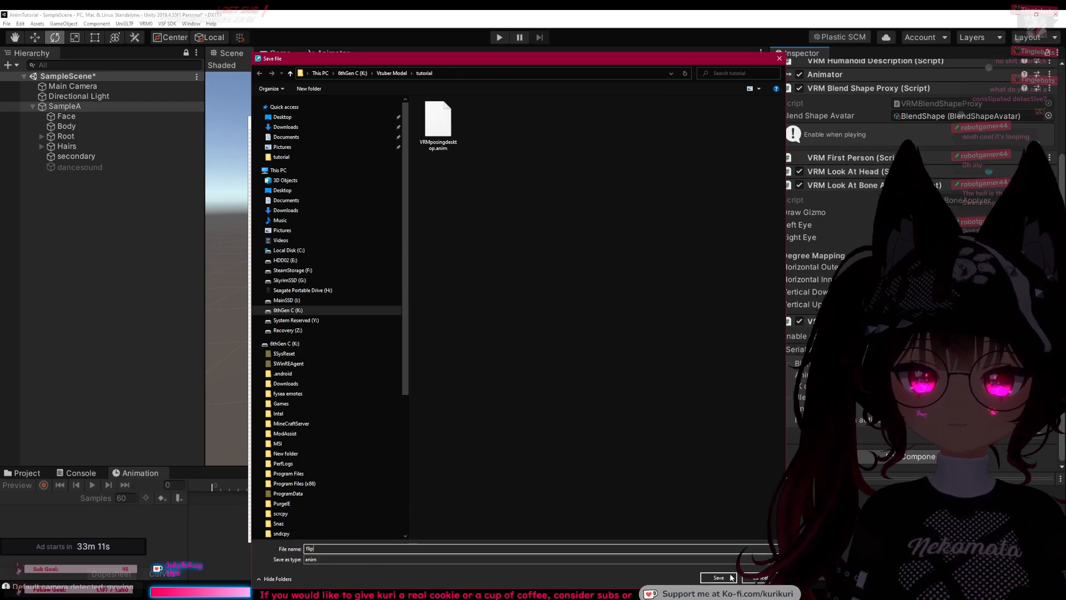
key("Return")
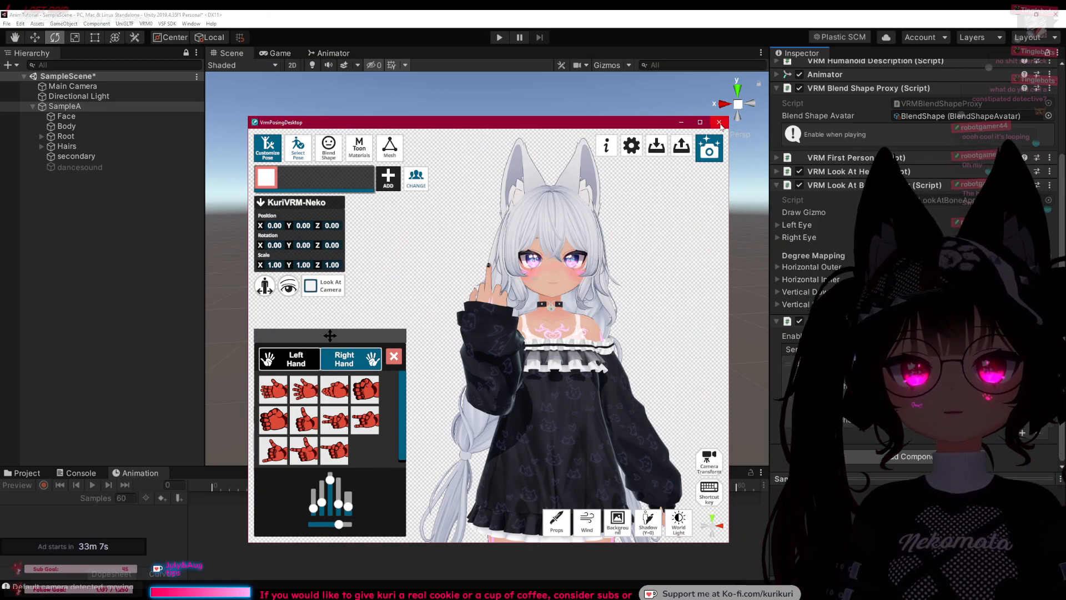
left_click(720, 122)
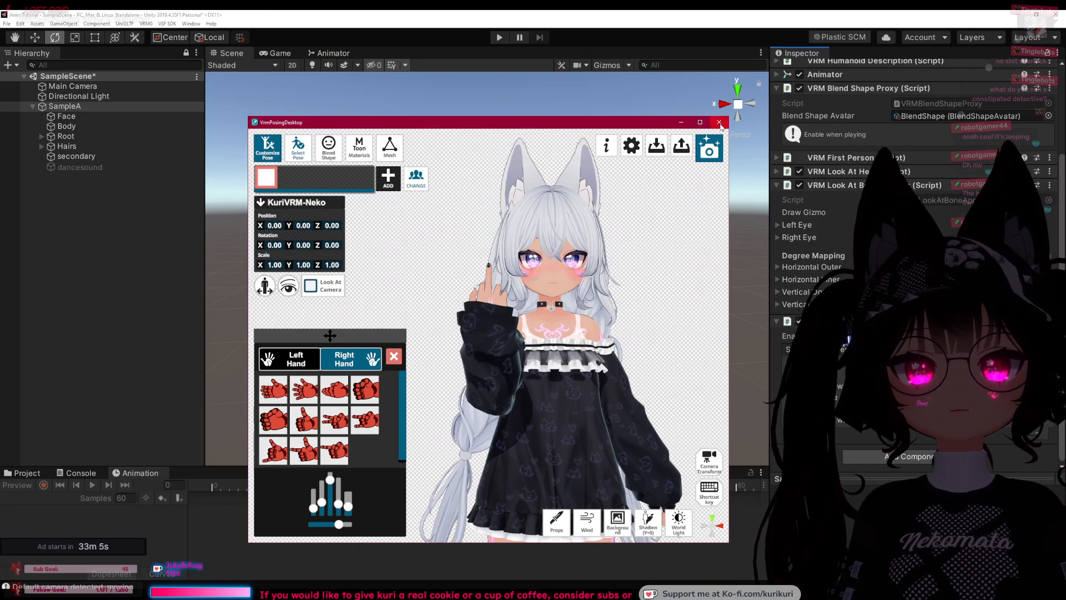
Step: Import flip.anim from the tutorial folder into the Unity project's Animations folder
left_click(32, 474)
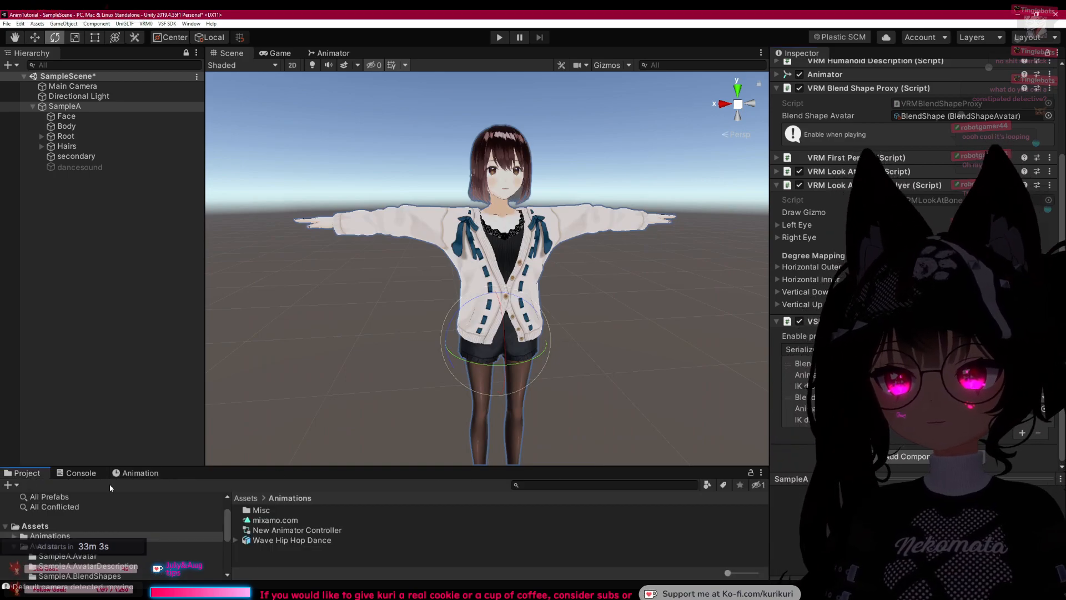
left_click(457, 596)
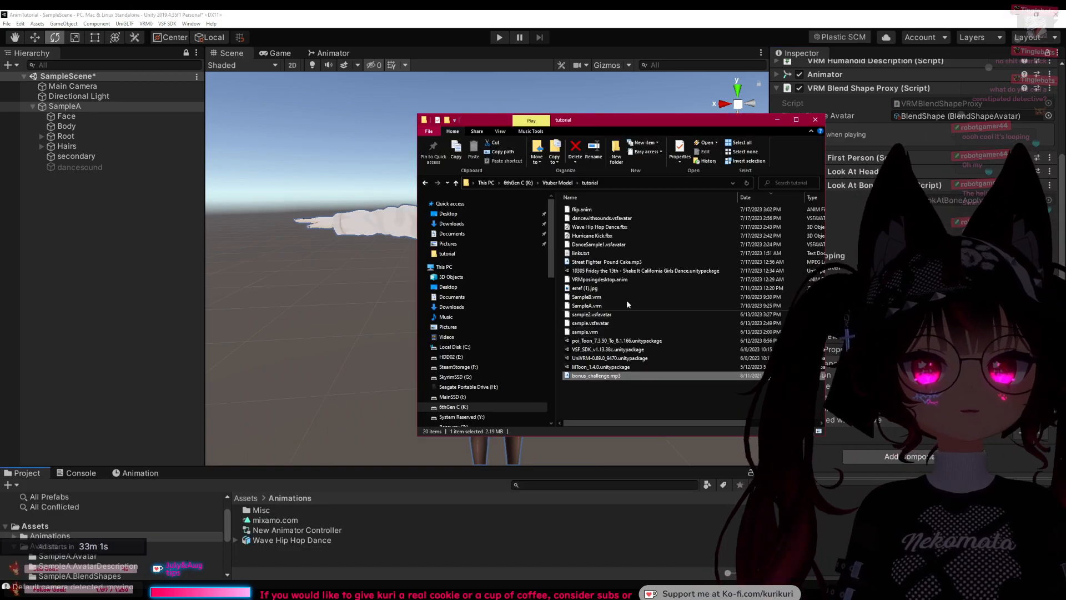
left_click(598, 210)
left_click_drag(594, 211, 340, 555)
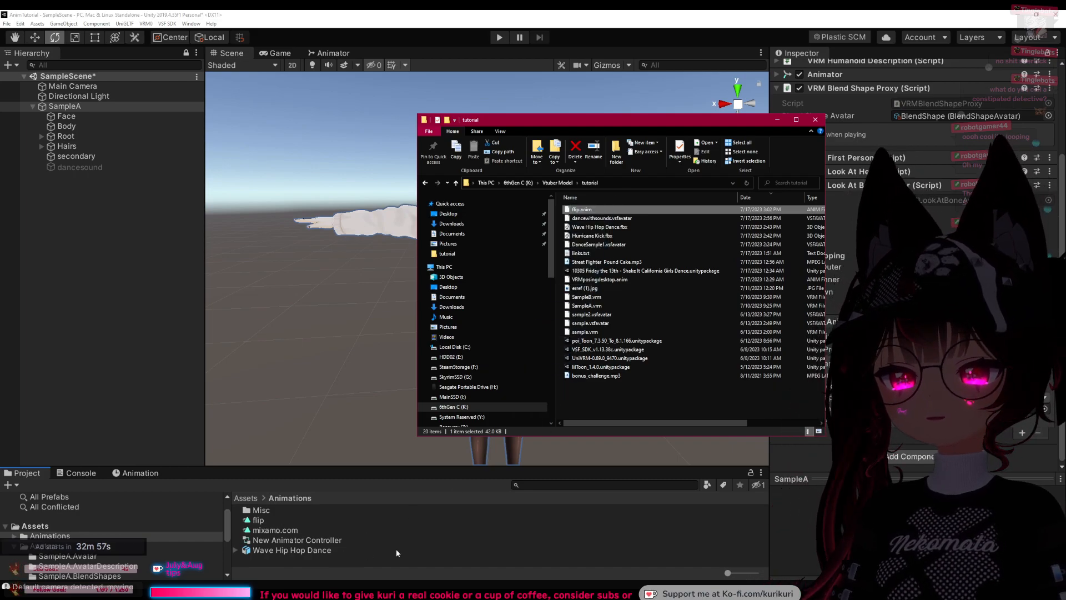
Step: Assign the flip clip to the tatsumaki blendshape, inspect the pose in the scene during Play mode, and stop playing
left_click(864, 443)
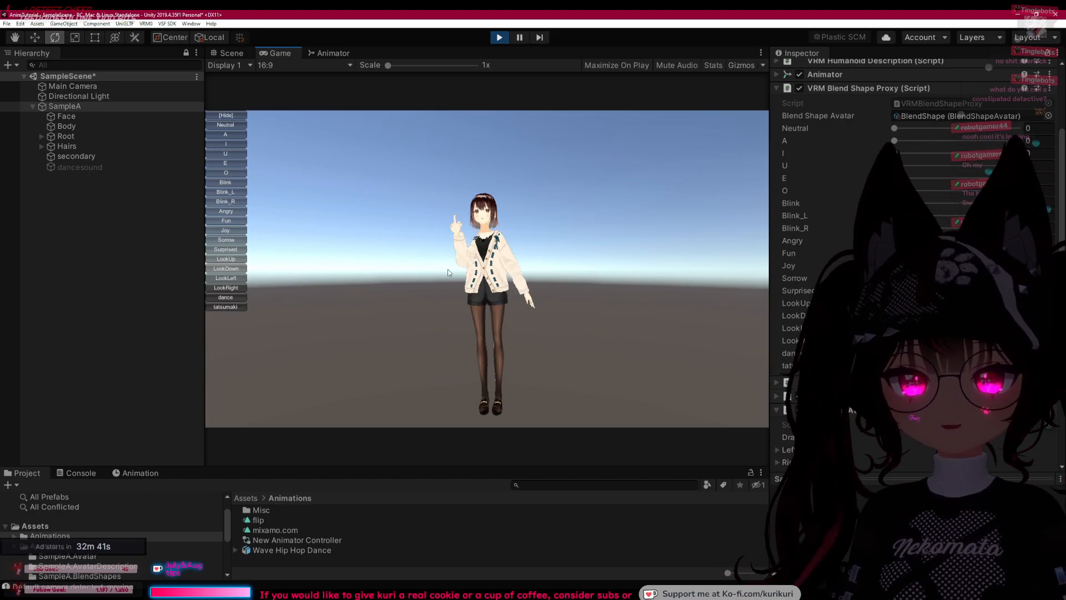
left_click(231, 53)
key("f")
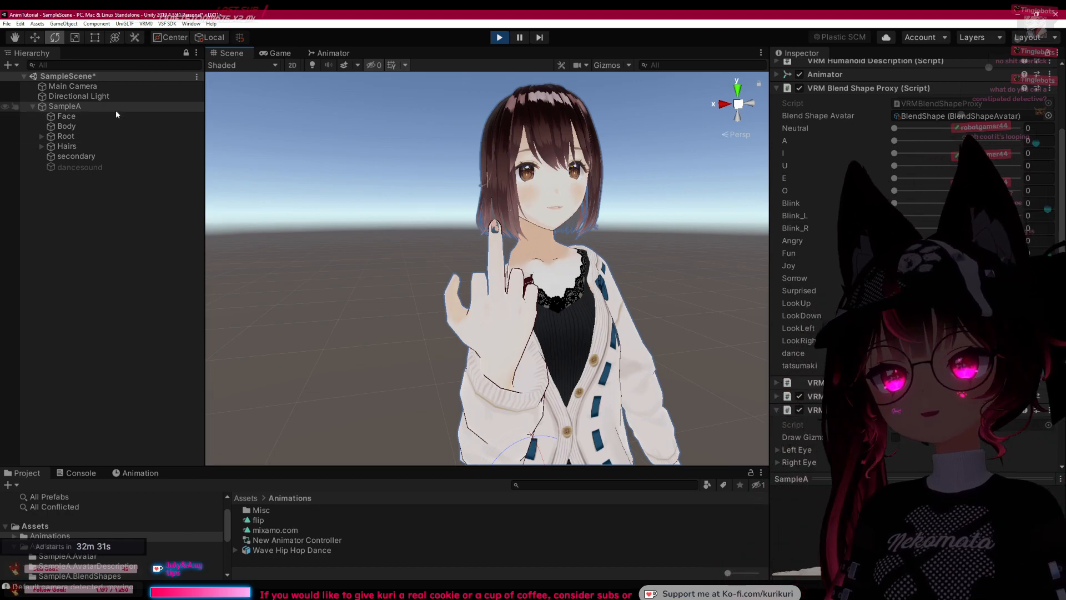
left_click(499, 37)
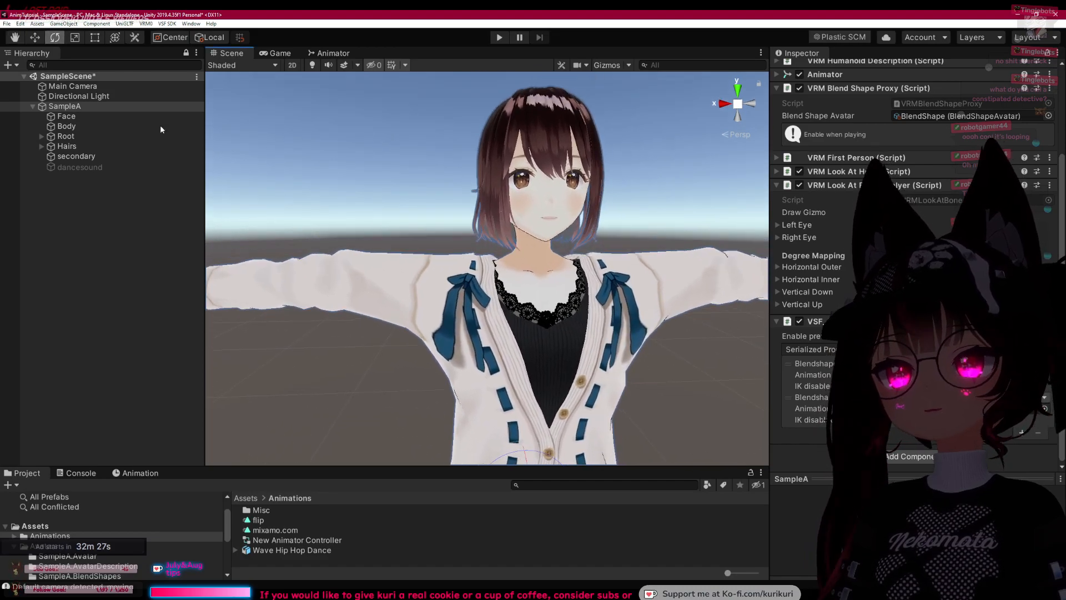
Step: Select SampleA, export it as a VSFAvatar file, and dismiss the export dialog
left_click(102, 108)
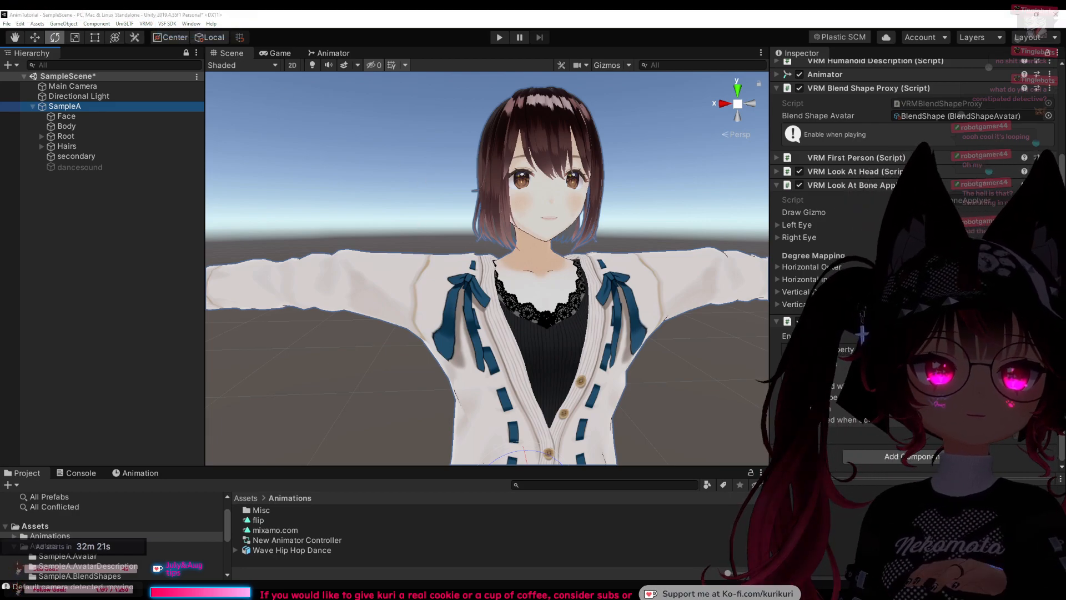
key("alt+Tab")
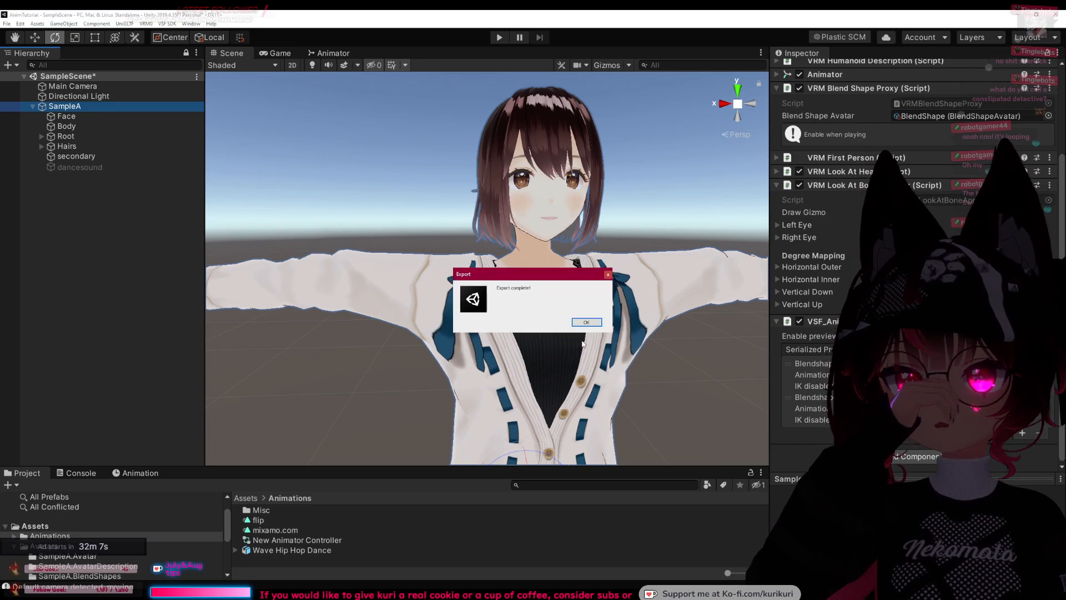
left_click(587, 322)
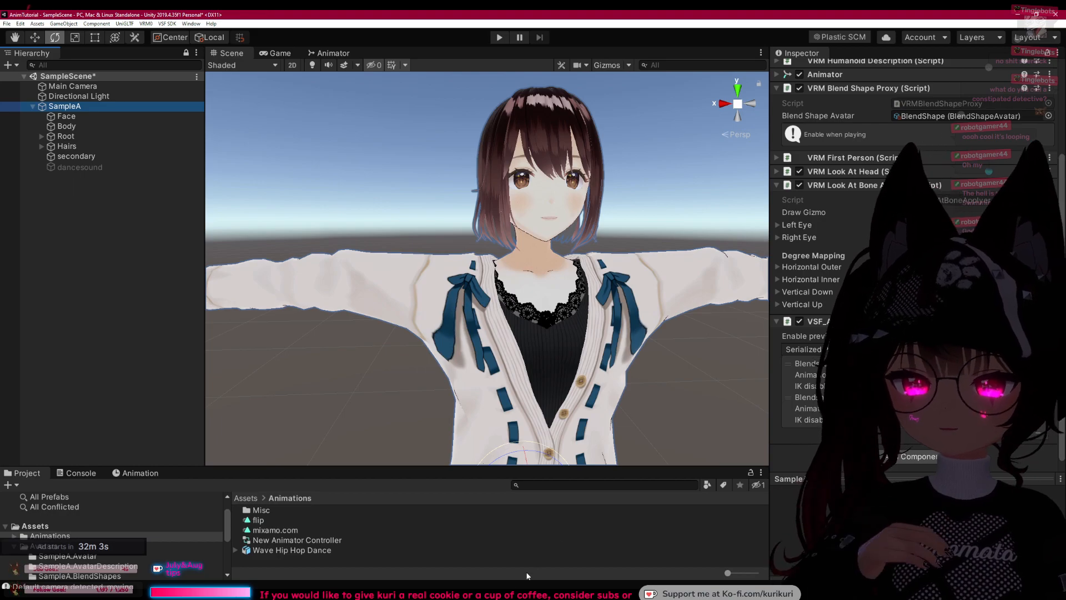
Step: Switch to VSeeFace, add the newly exported SampleA avatar to the local avatars, and load it
key("alt+Tab")
left_click(561, 215)
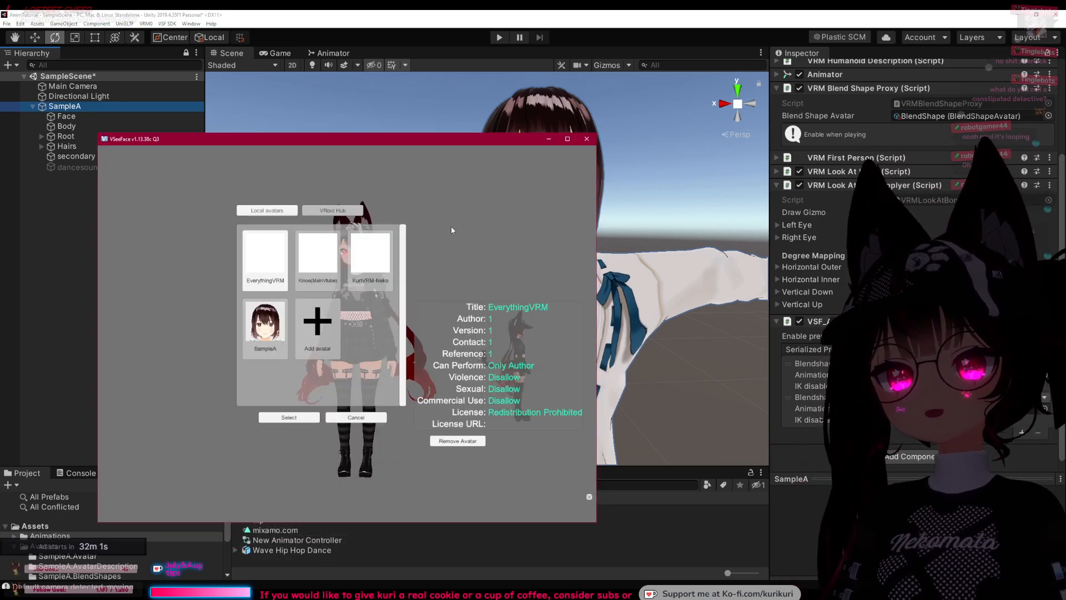
left_click(312, 319)
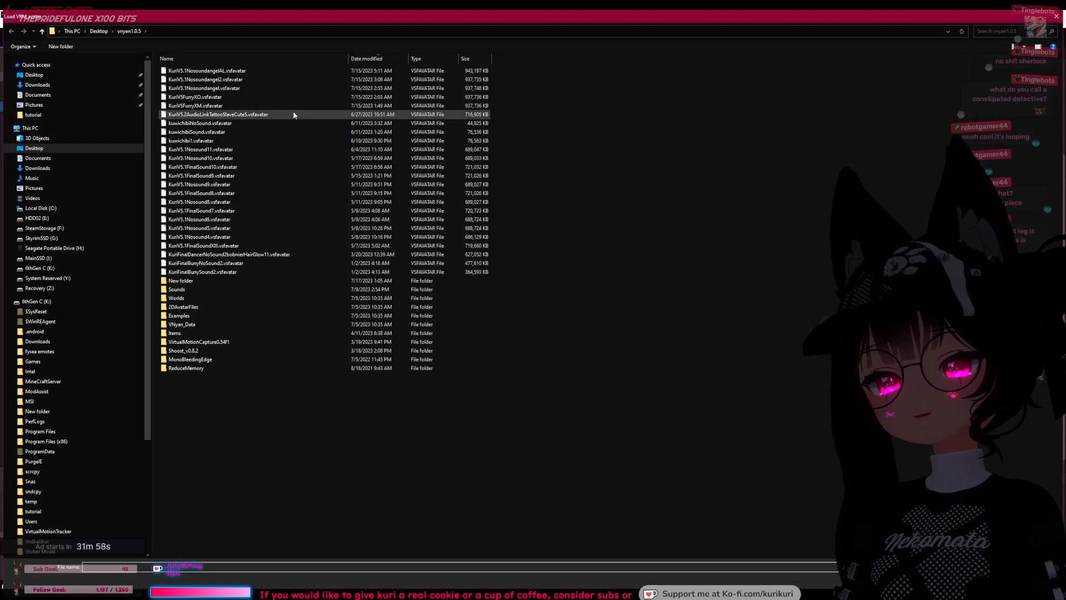
double_click(206, 18)
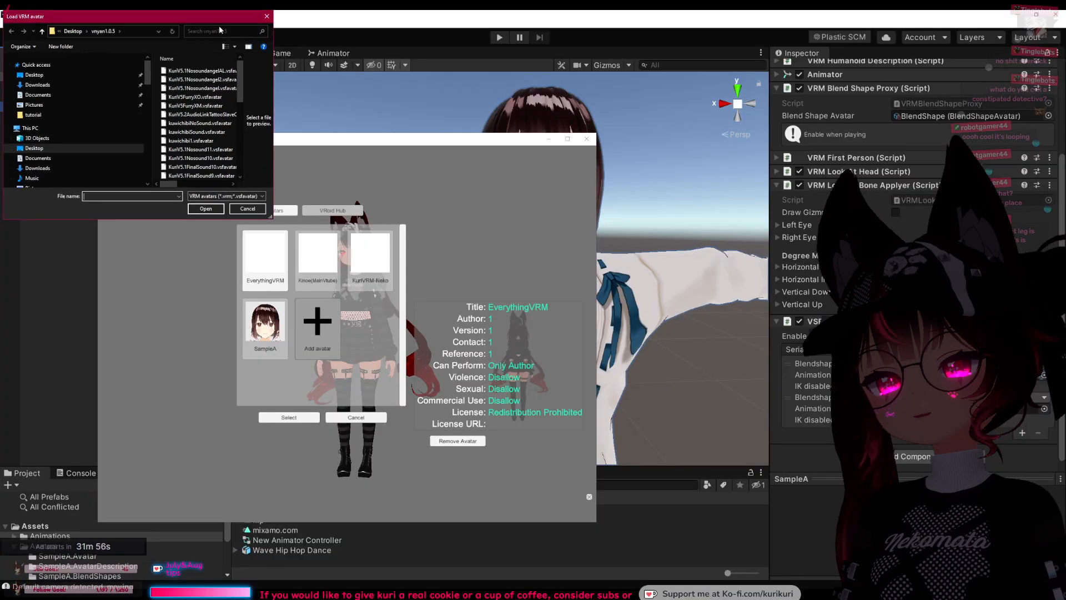
left_click_drag(906, 159, 1065, 178)
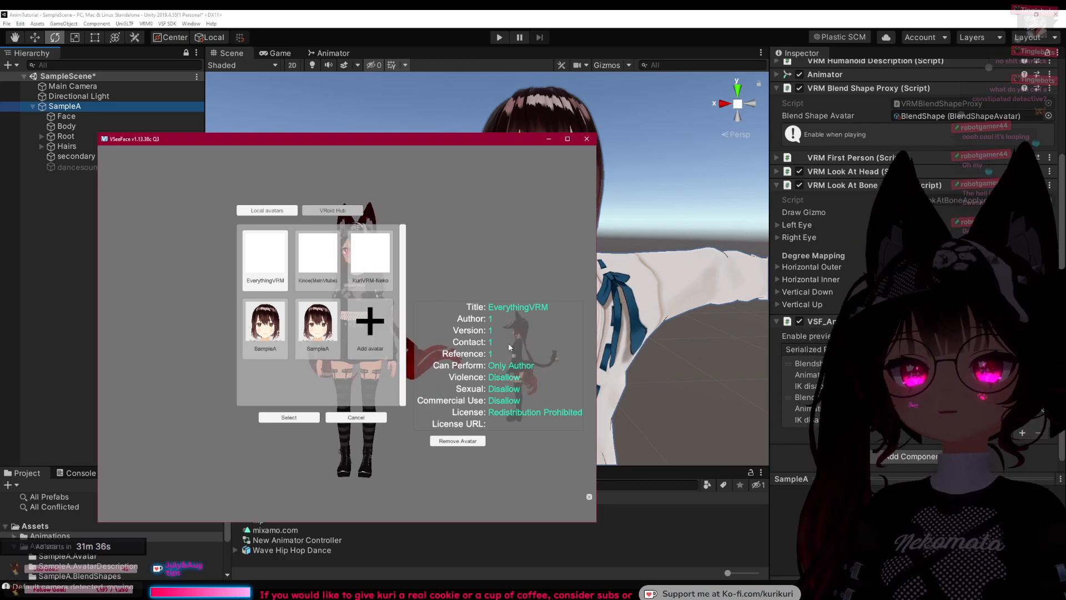
left_click(288, 417)
scroll(393, 329, "up", 8)
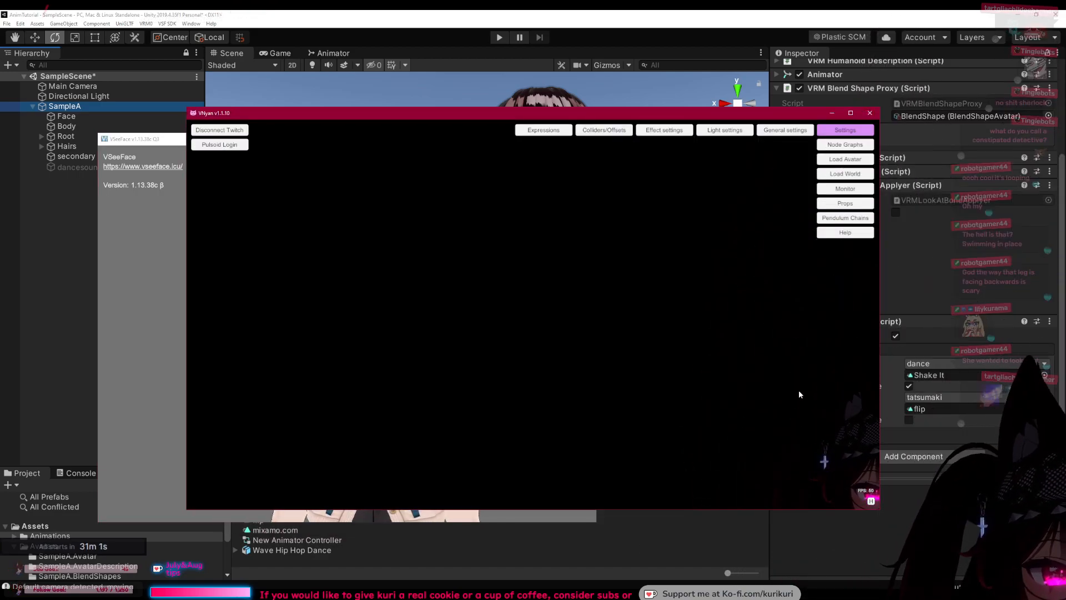
Step: Switch between Unity and VNyan and pan the VNyan avatar toward the middle of the view for a demonstration
left_click(894, 435)
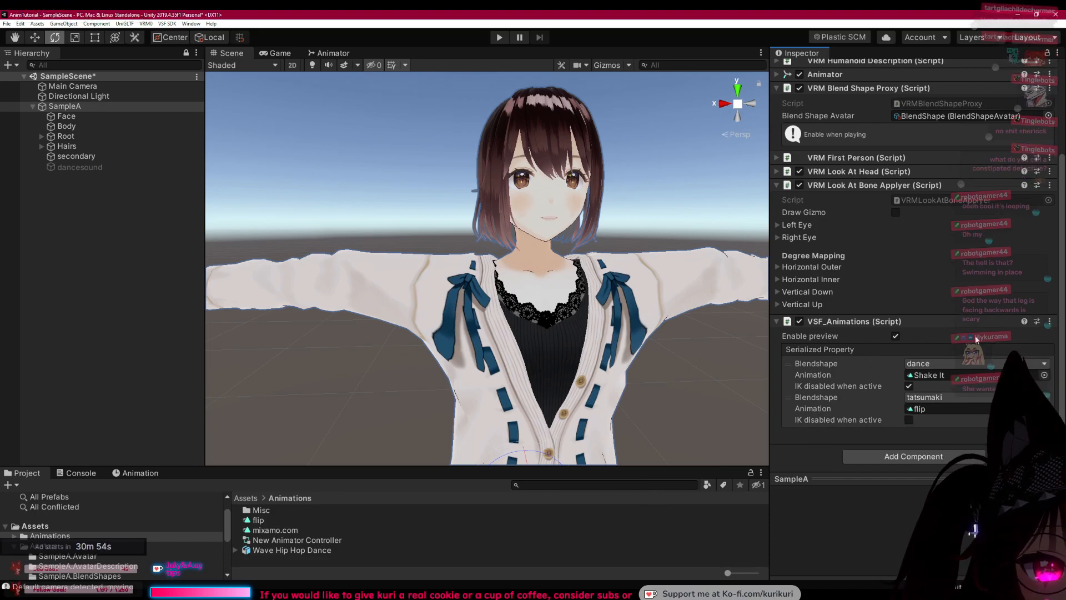
key("alt+Tab")
middle_click_drag(688, 466, 616, 369)
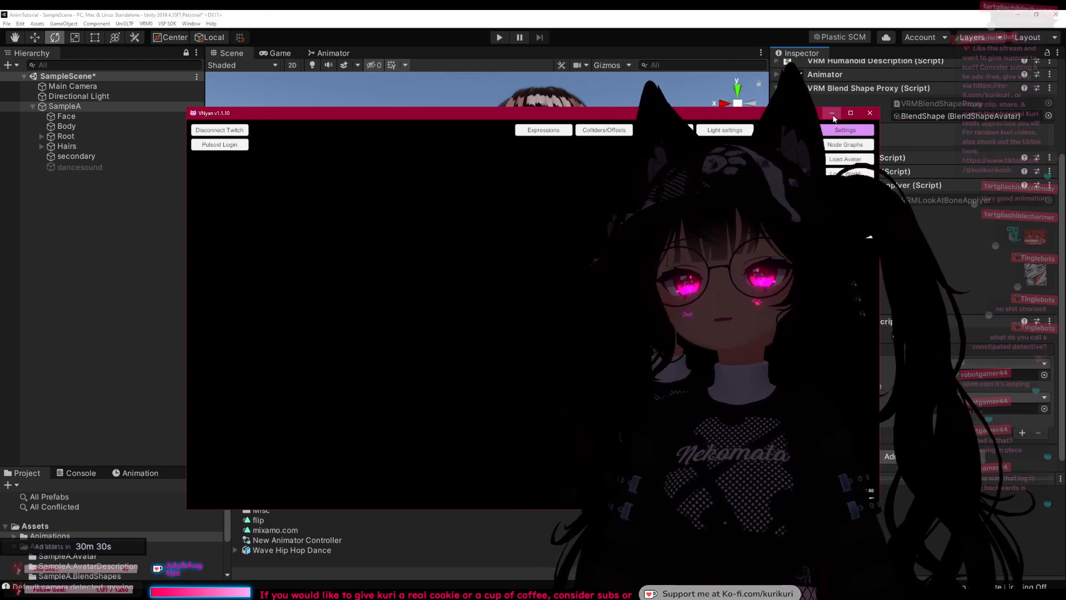
left_click(832, 112)
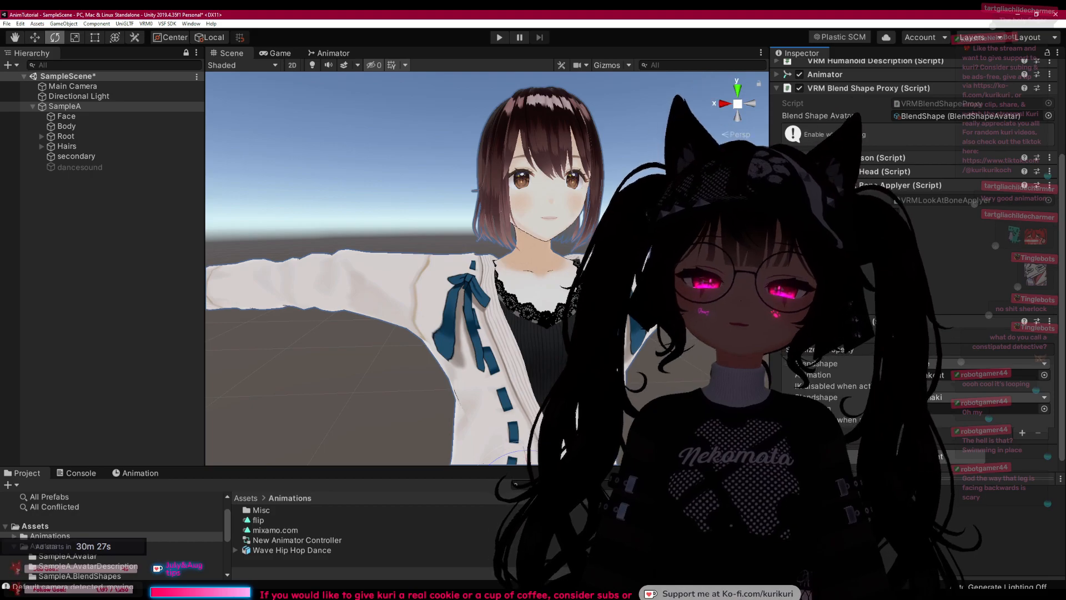
key("alt+Tab")
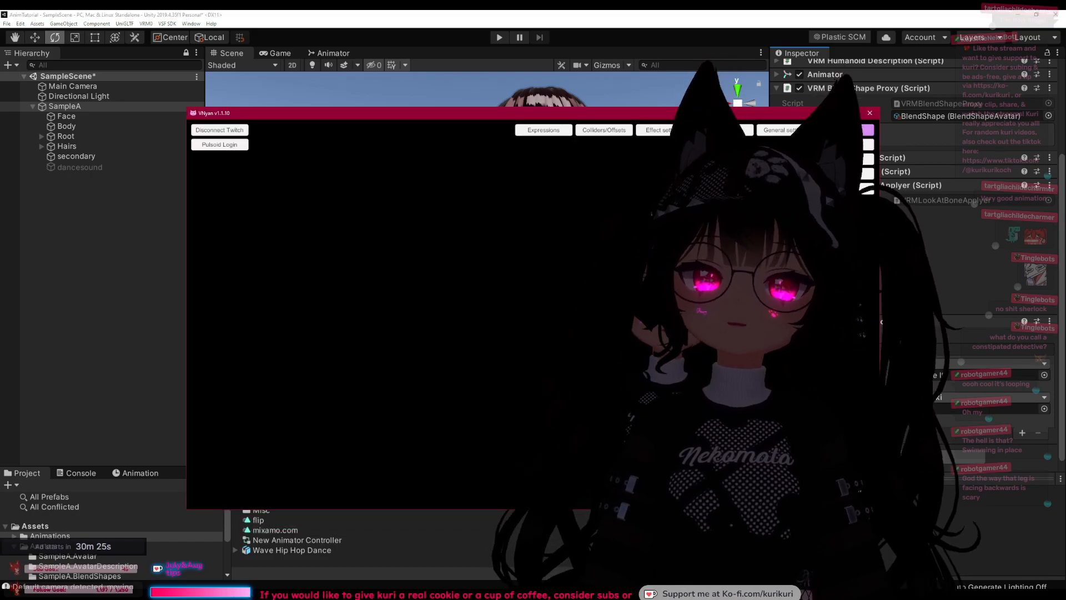
key("alt+Tab")
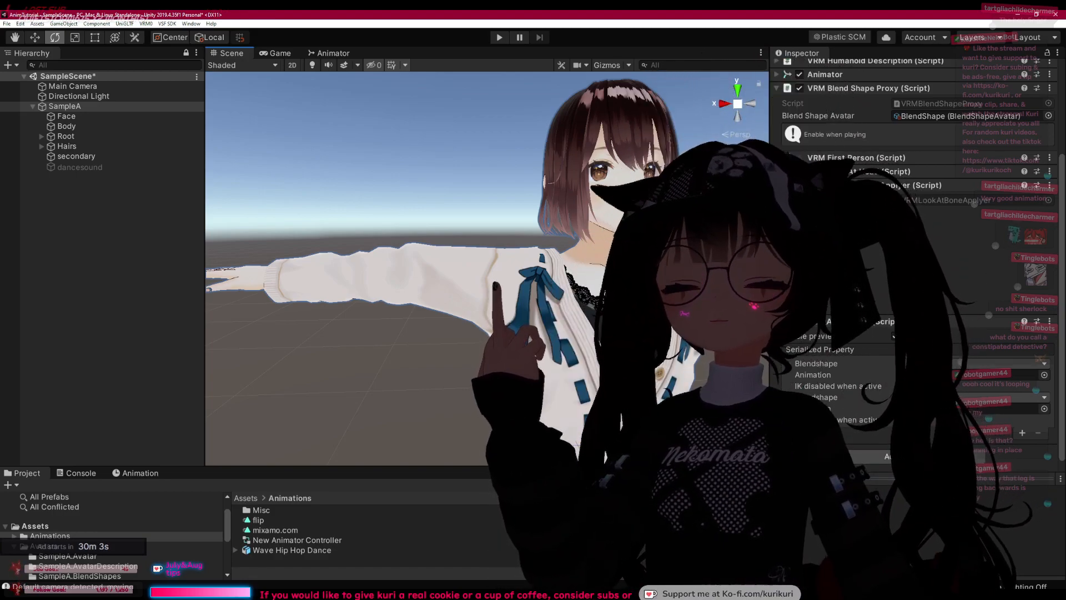
key("alt+Tab")
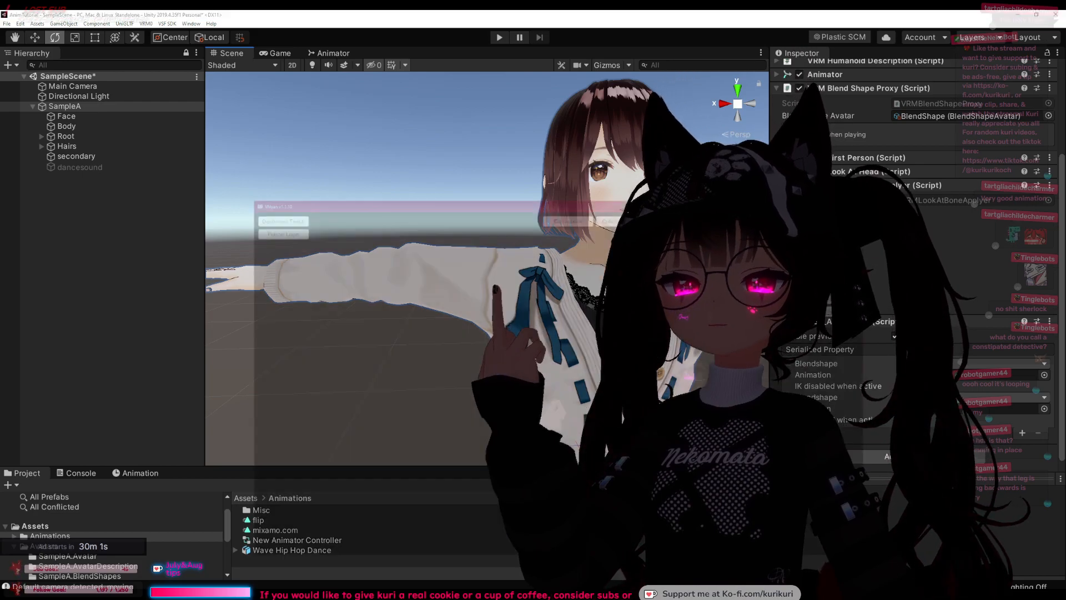
left_click(845, 159)
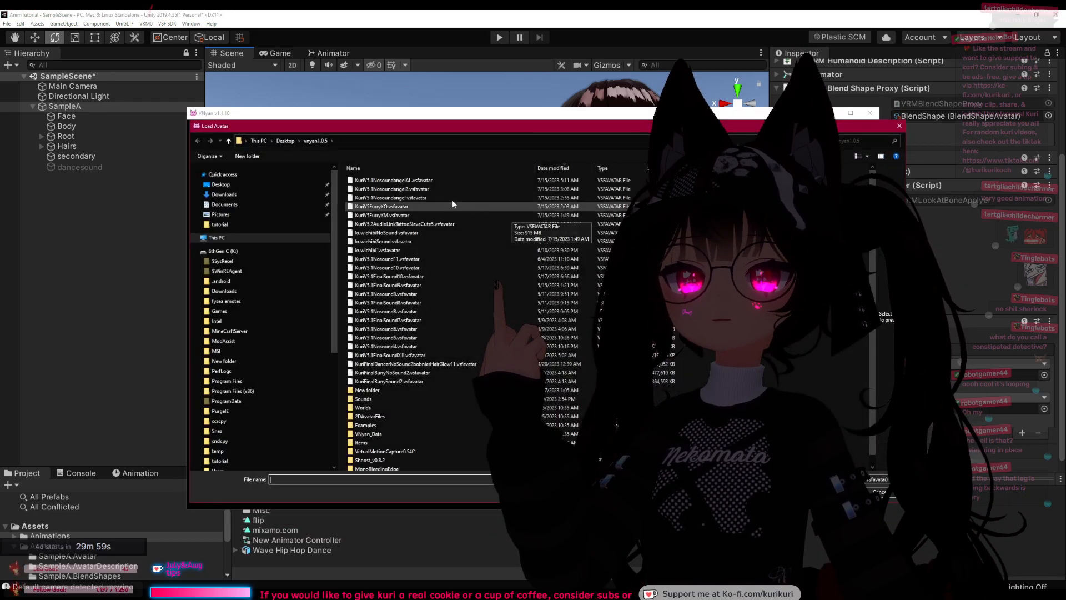
left_click(880, 493)
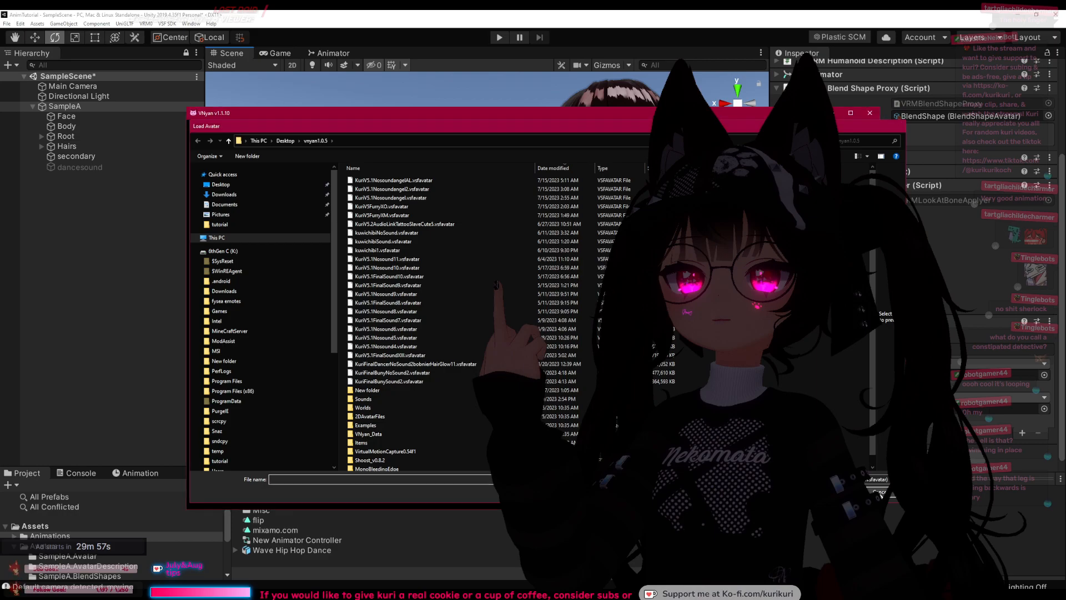
left_click(831, 113)
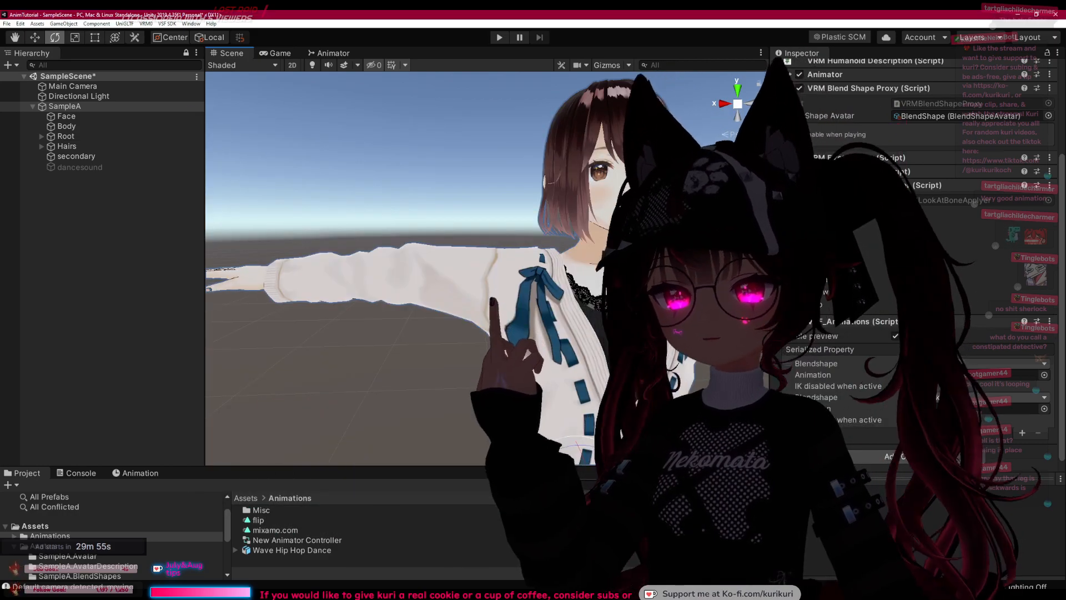
Step: Switch to VSeeFace, load the cat-eared avatar from the local avatars, and minimize the window to return to Unity
key("alt+Tab")
left_click(559, 215)
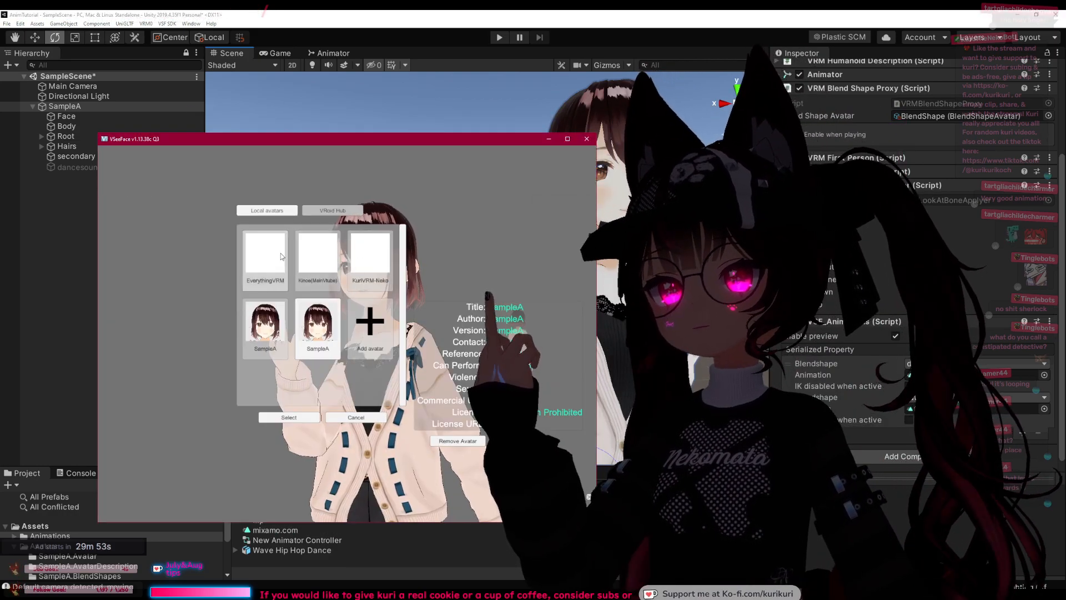
left_click(287, 417)
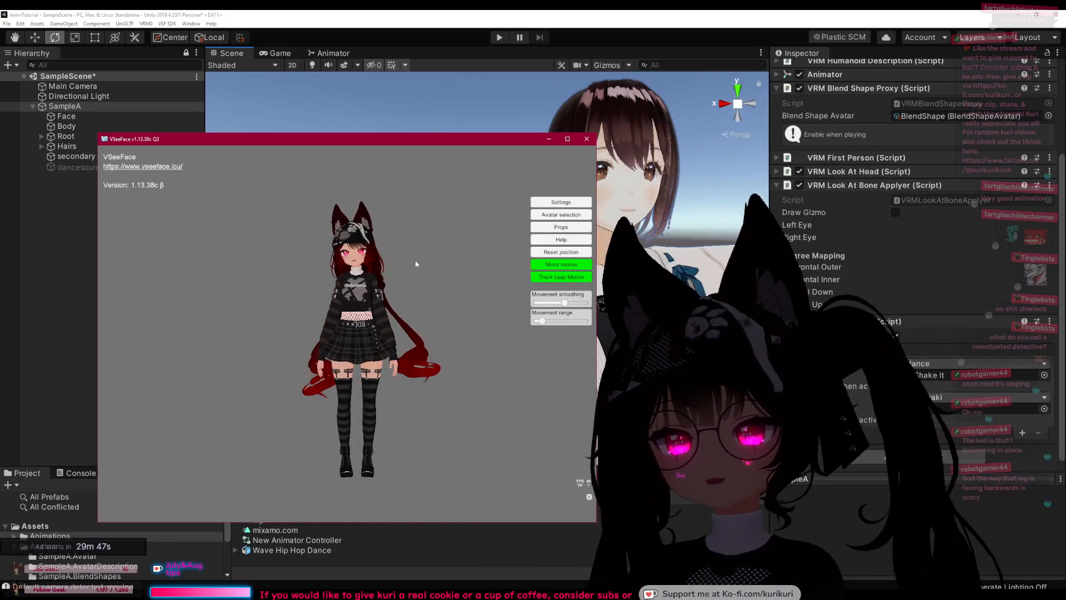
left_click(549, 139)
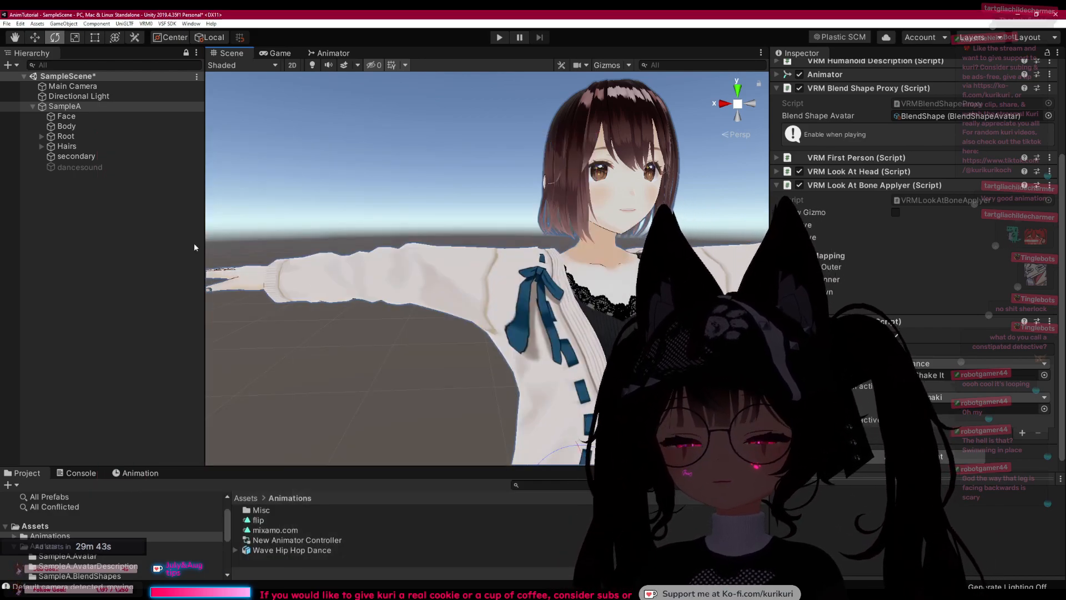
Step: Check the dancesound object, disable SampleA's Body object to demonstrate toggling, and enable it again
left_click(88, 169)
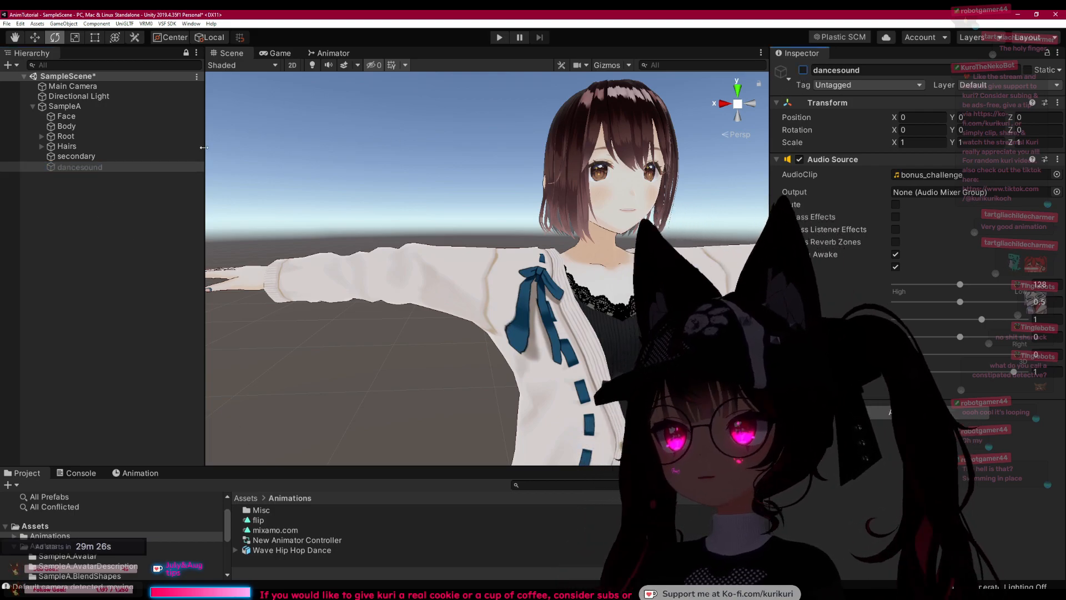
left_click(102, 118)
left_click(104, 126)
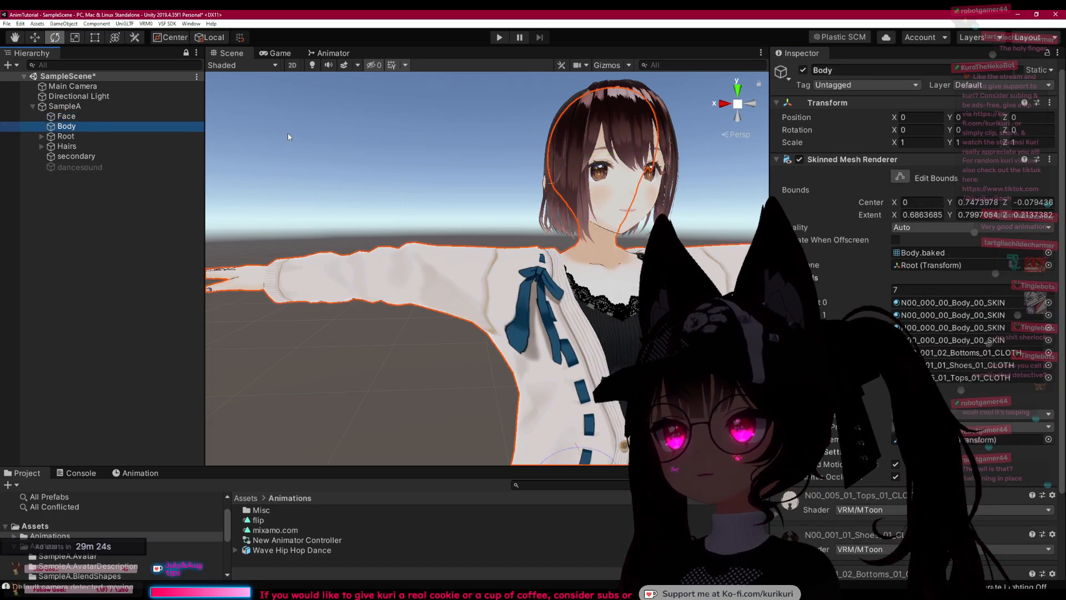
left_click(802, 70)
middle_click_drag(553, 213, 502, 250)
scroll(518, 227, "up", 5)
scroll(518, 228, "down", 5)
right_click_drag(524, 239, 578, 245)
middle_click_drag(459, 272, 584, 209)
left_click(803, 71)
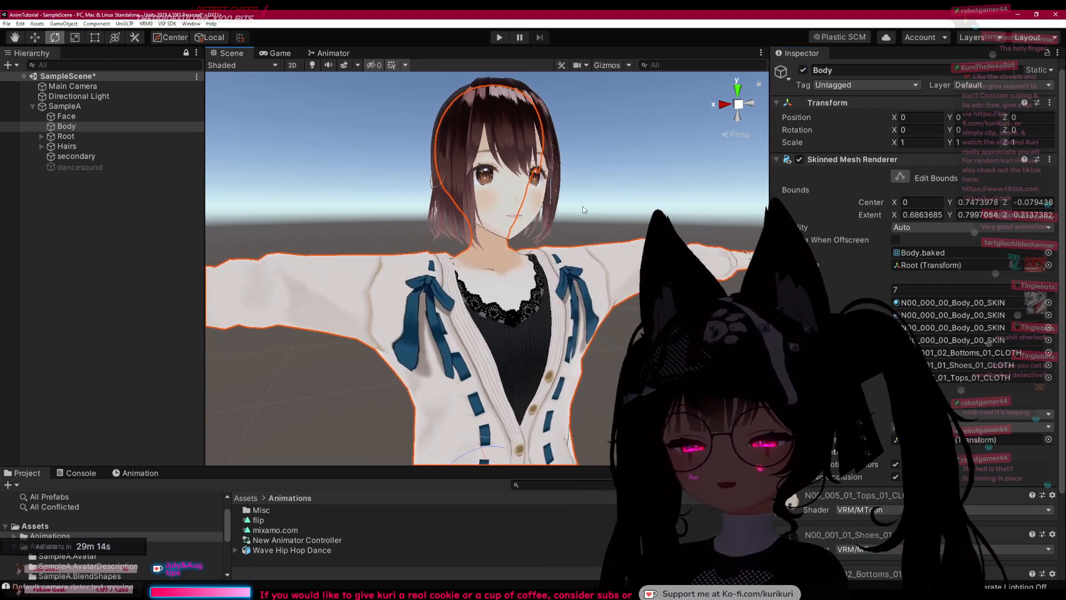
Step: Add a Particle System effect to the scene and view its particles around the avatar
right_click(96, 213)
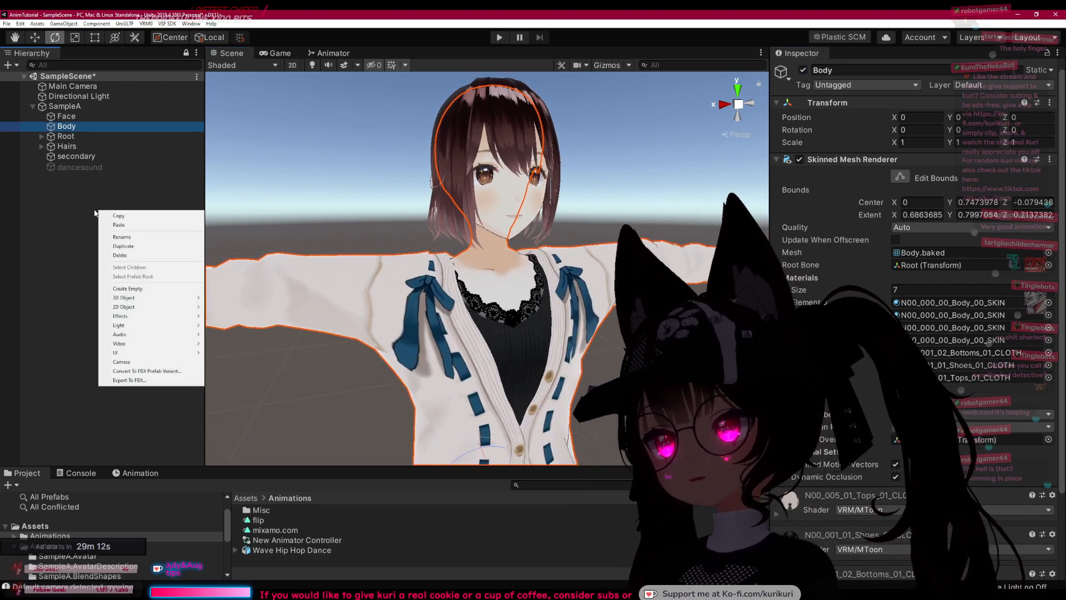
mouse_move(143, 322)
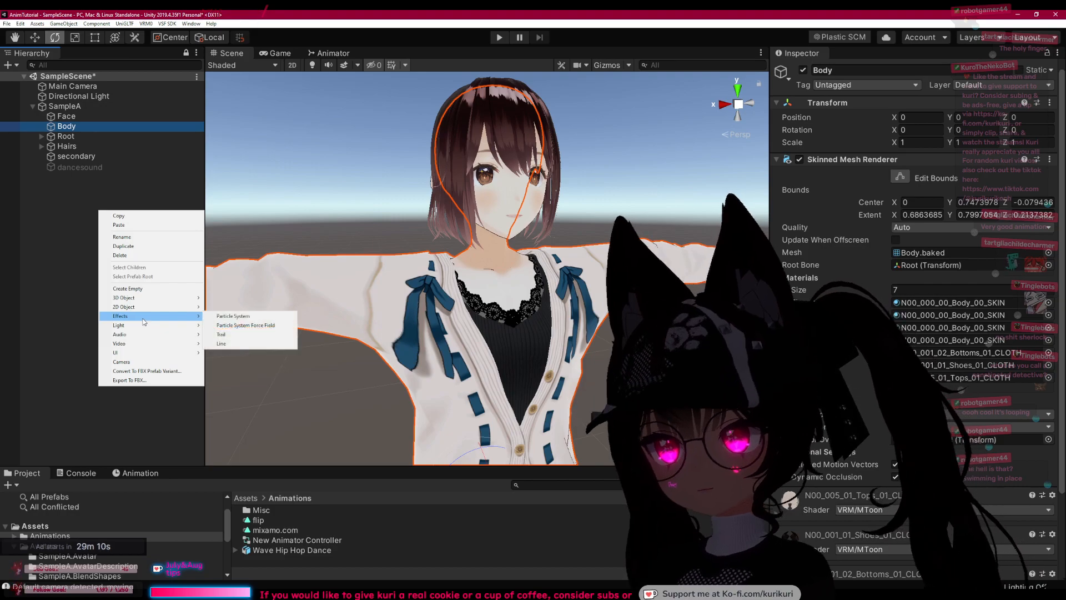
left_click(230, 316)
scroll(396, 302, "down", 5)
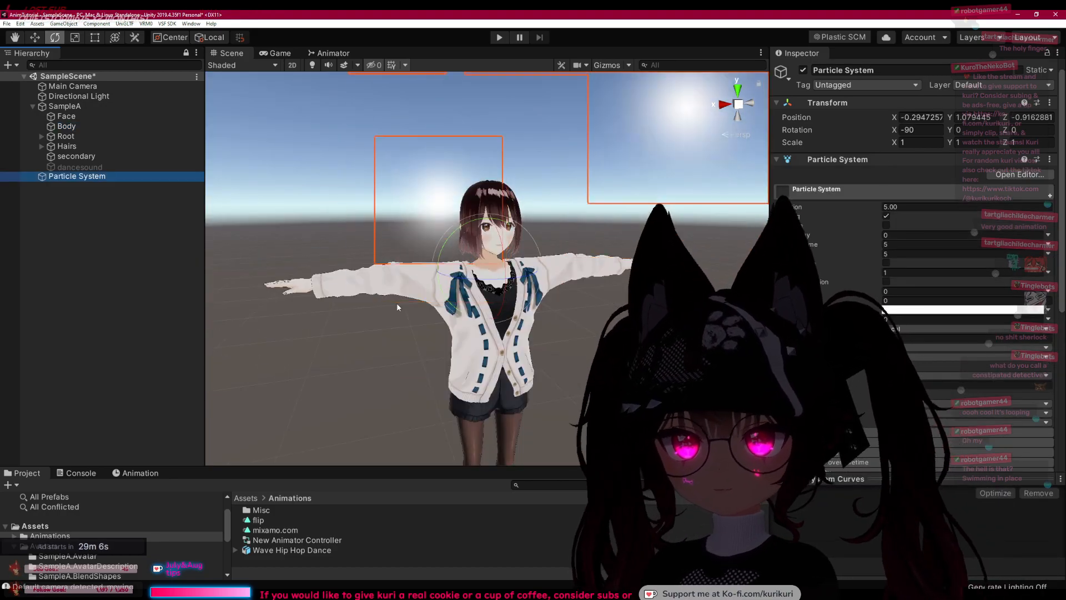
middle_click_drag(388, 289, 380, 308)
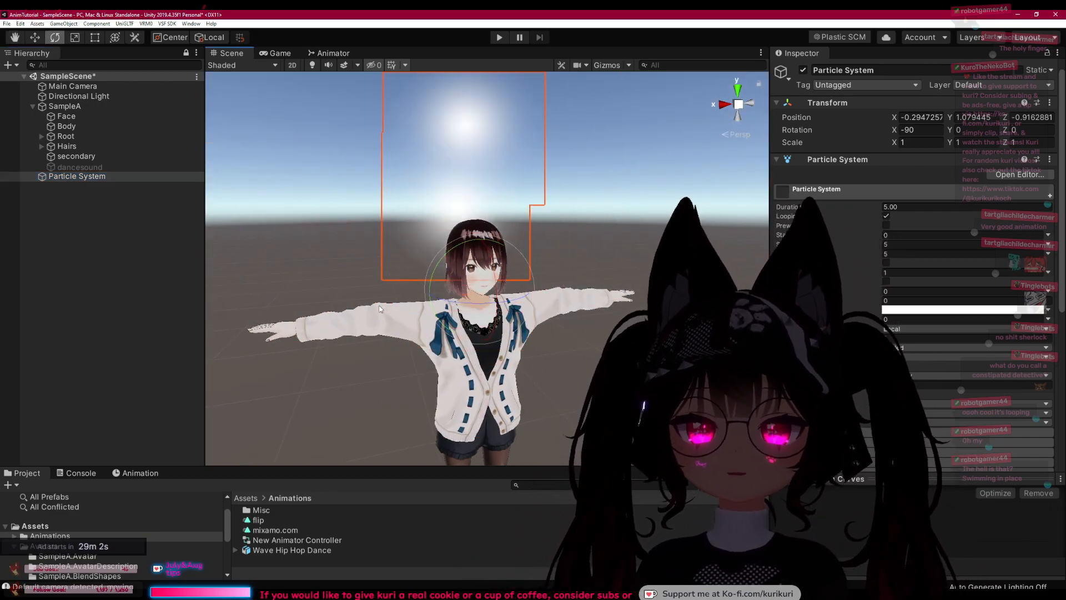
middle_click_drag(420, 406, 428, 349)
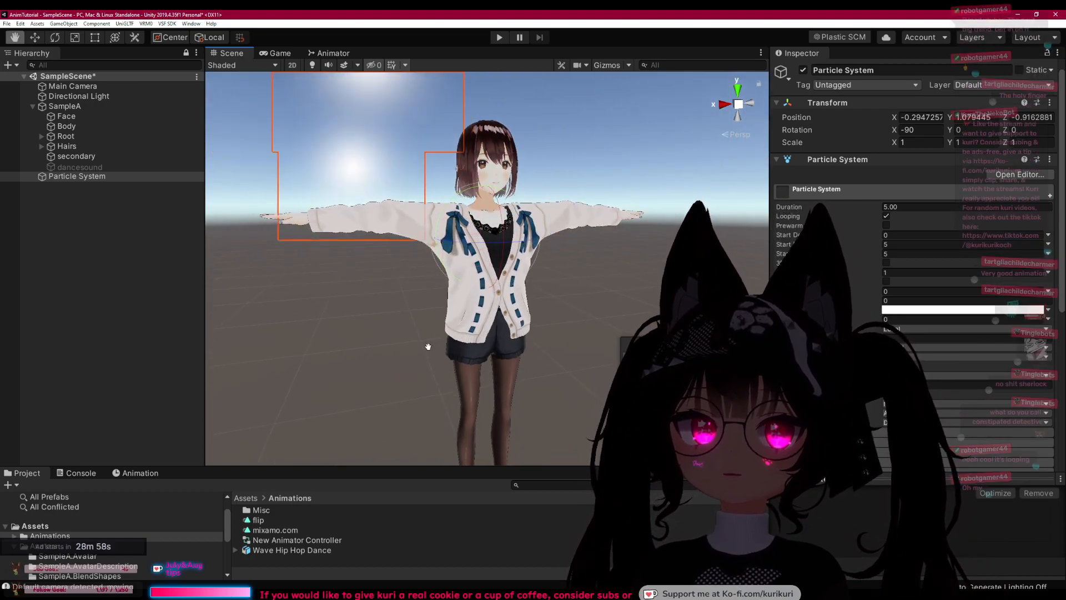
Step: Set the Particle System's start color to light orange and close the color picker
left_click(65, 176)
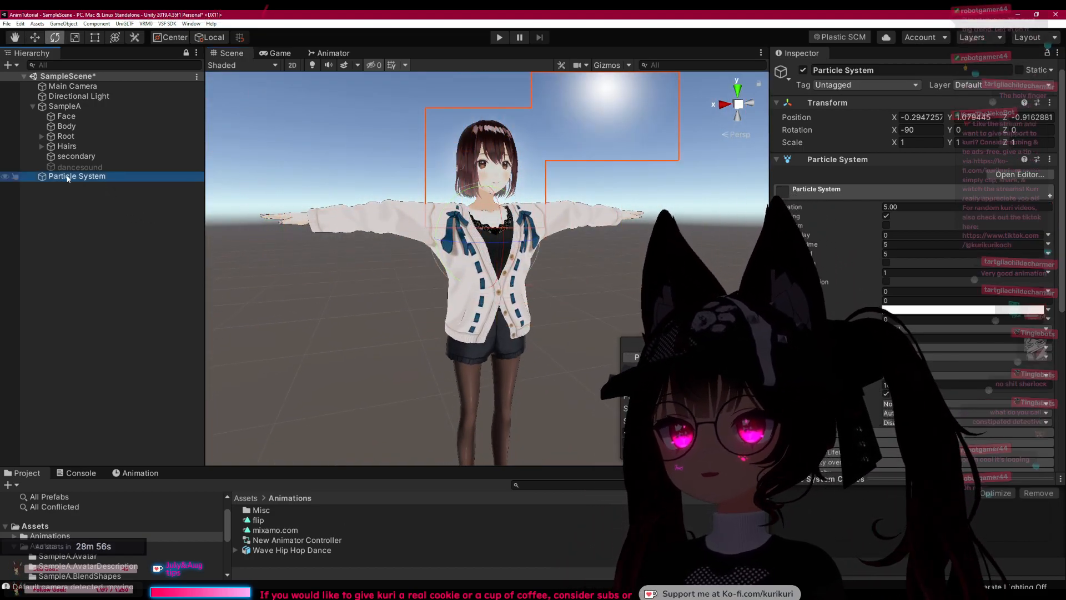
scroll(866, 244, "down", 7)
scroll(878, 267, "up", 7)
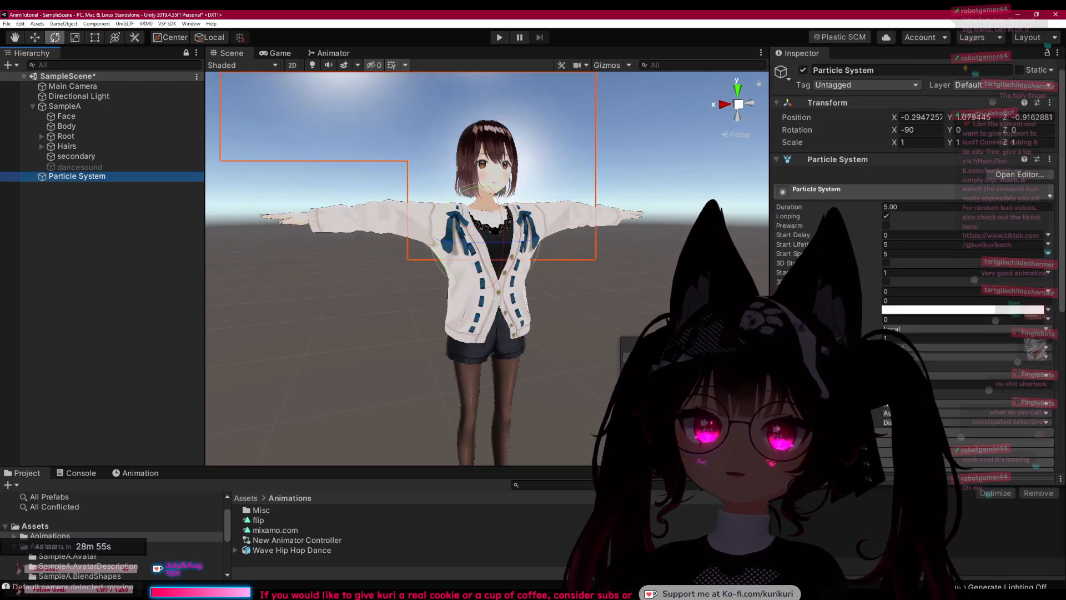
left_click(898, 311)
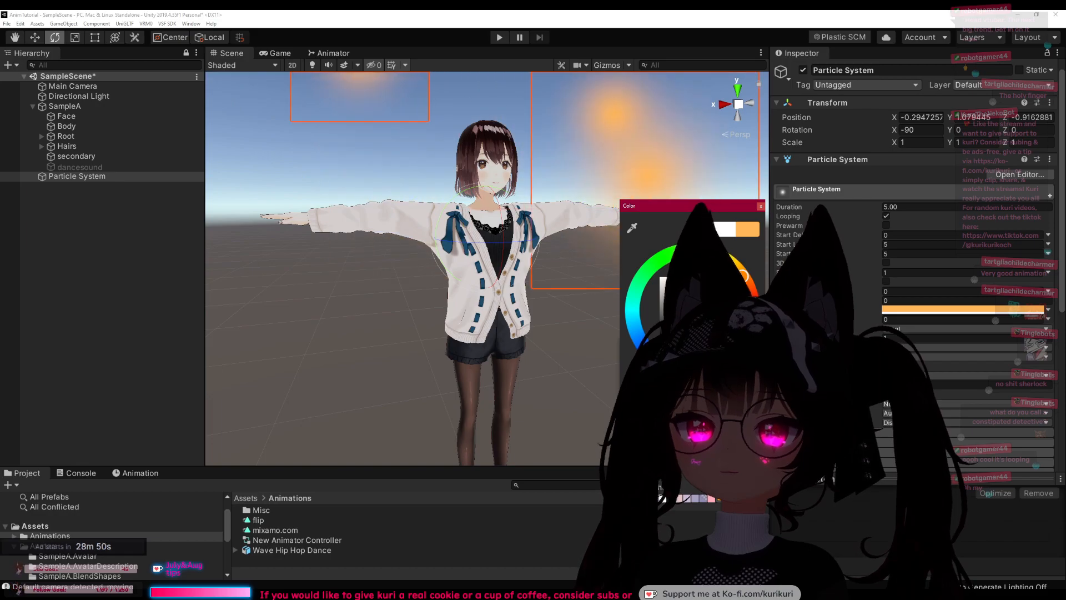
left_click(761, 206)
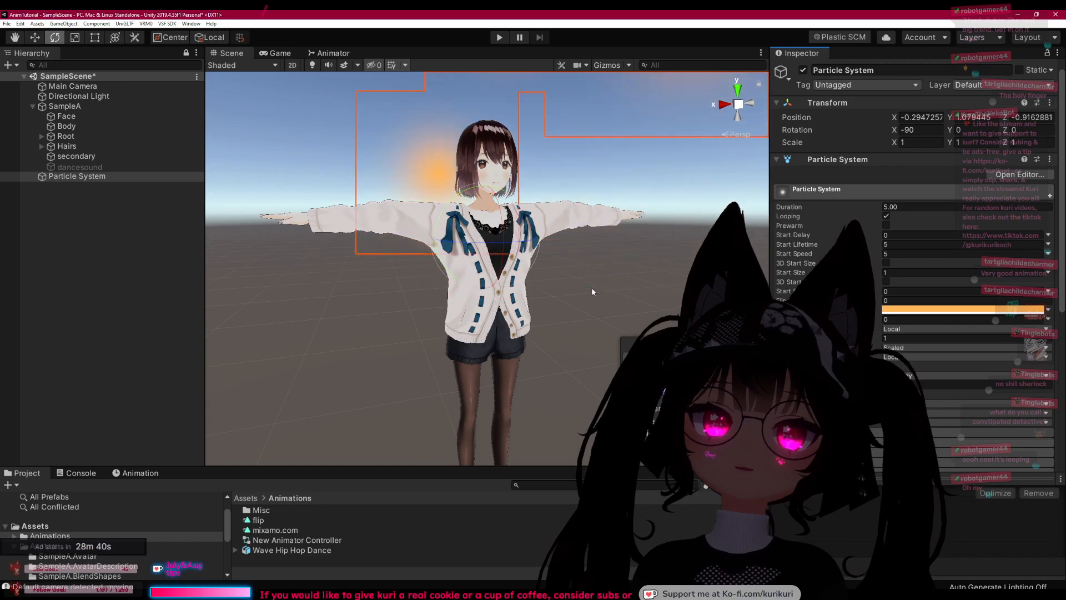
Step: Disable the Particle System object in the scene and clear the selection
middle_click_drag(593, 295, 592, 344)
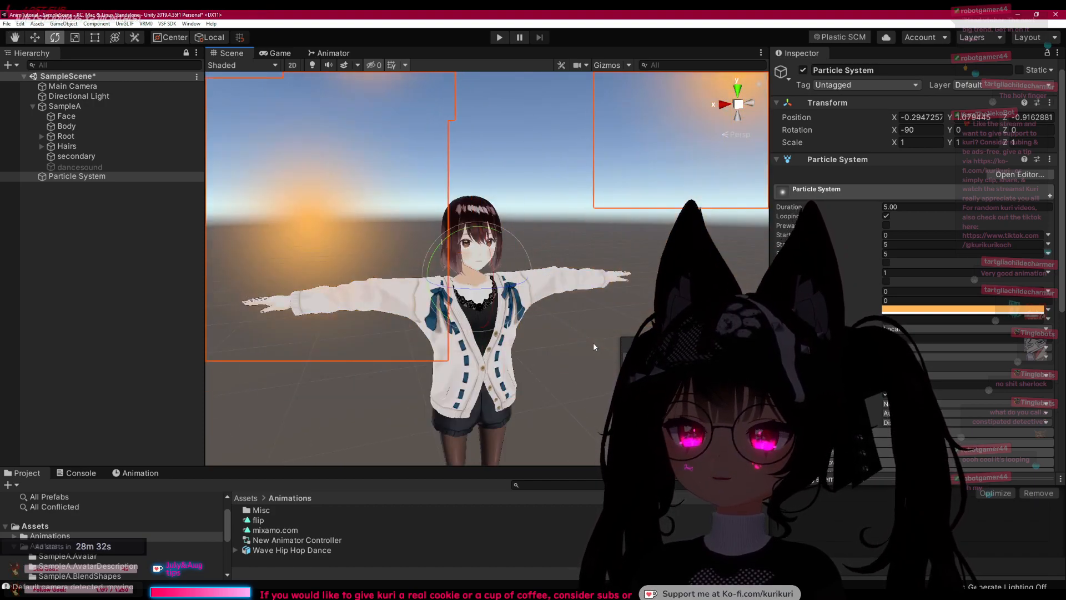
key("f")
left_click(145, 176)
left_click(803, 70)
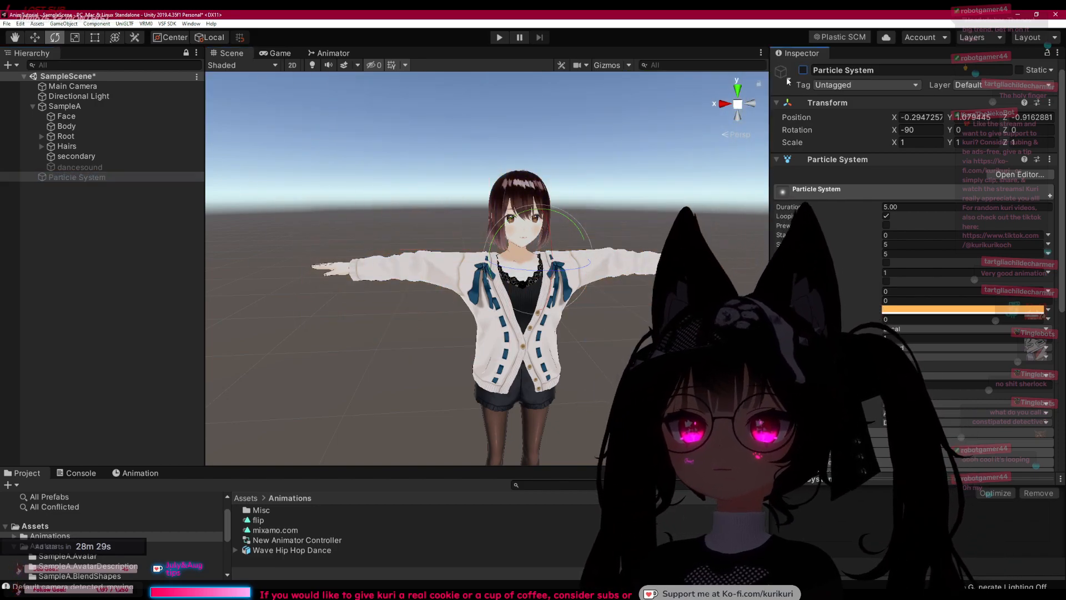
left_click(705, 144)
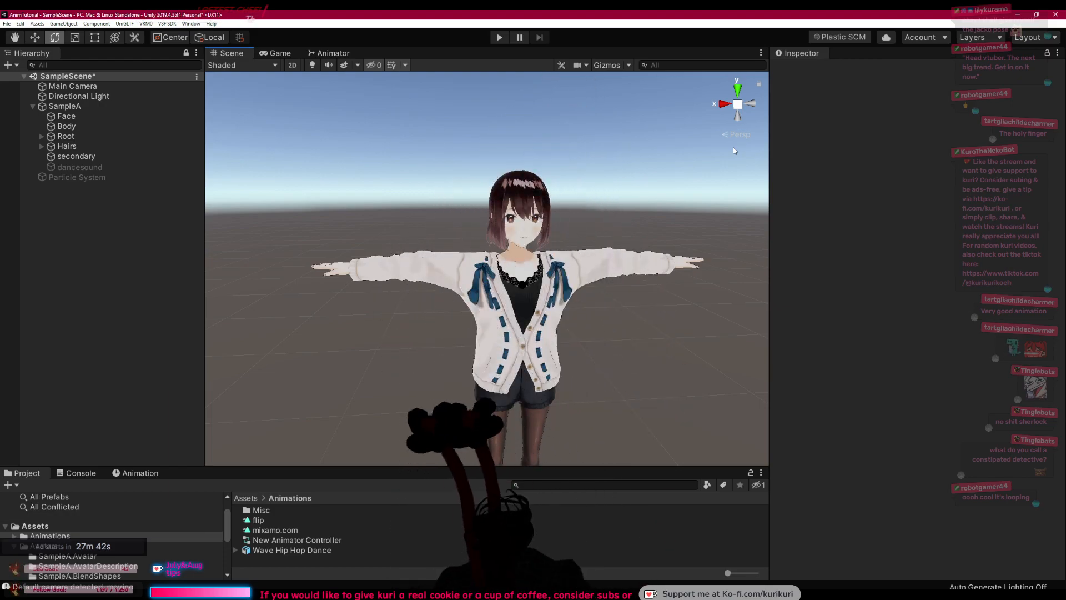
Step: Switch between VNyan, Unity and the browser to view the avatar's pose and the VRM Posing Desktop store page
key("alt+Tab")
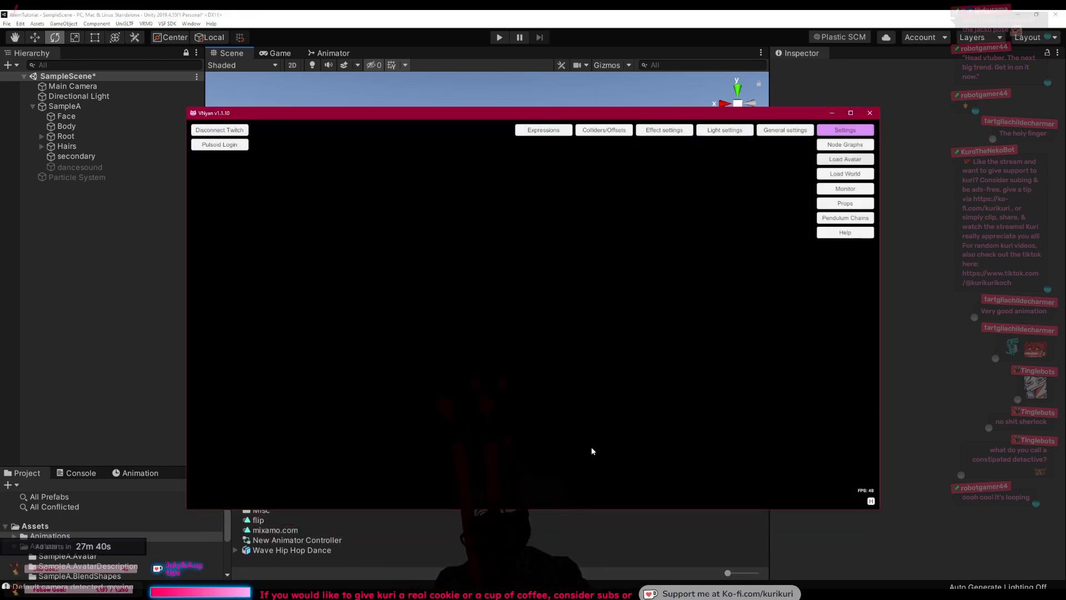
left_click(832, 113)
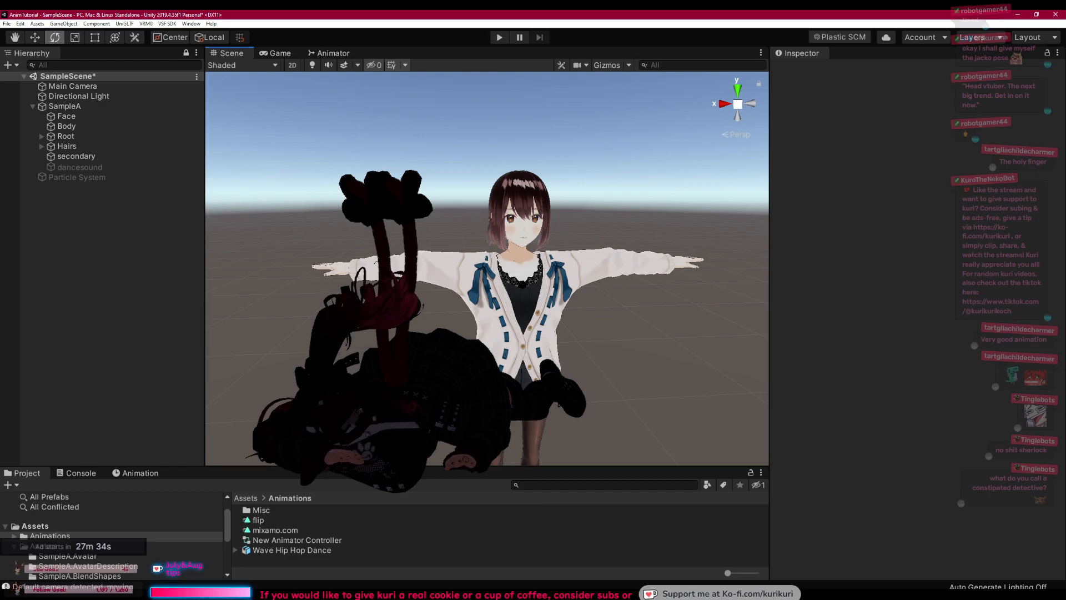
key("alt+Tab")
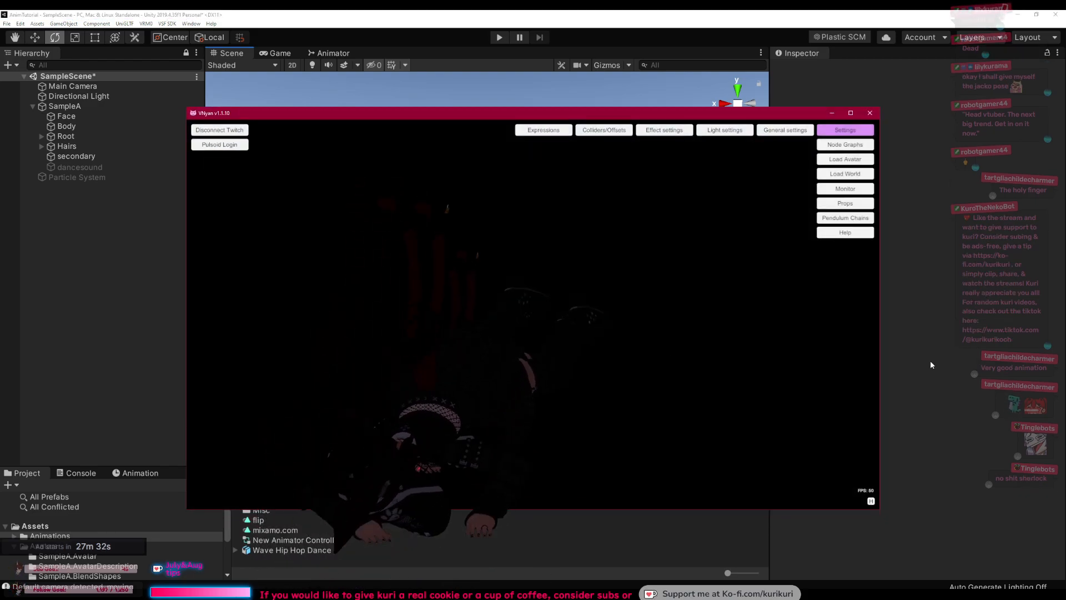
left_click(911, 353)
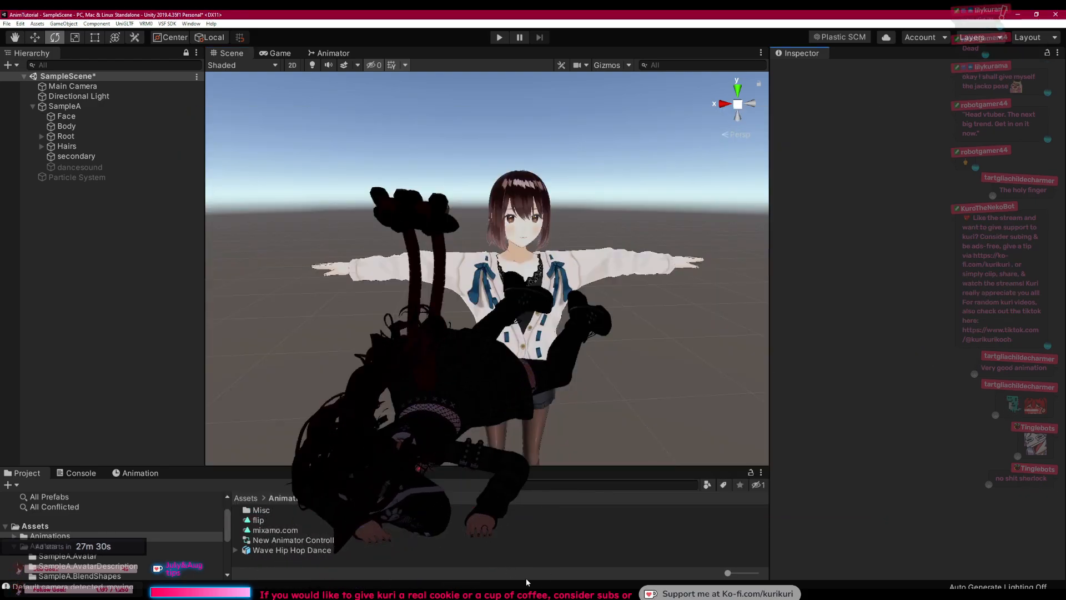
key("alt+Tab")
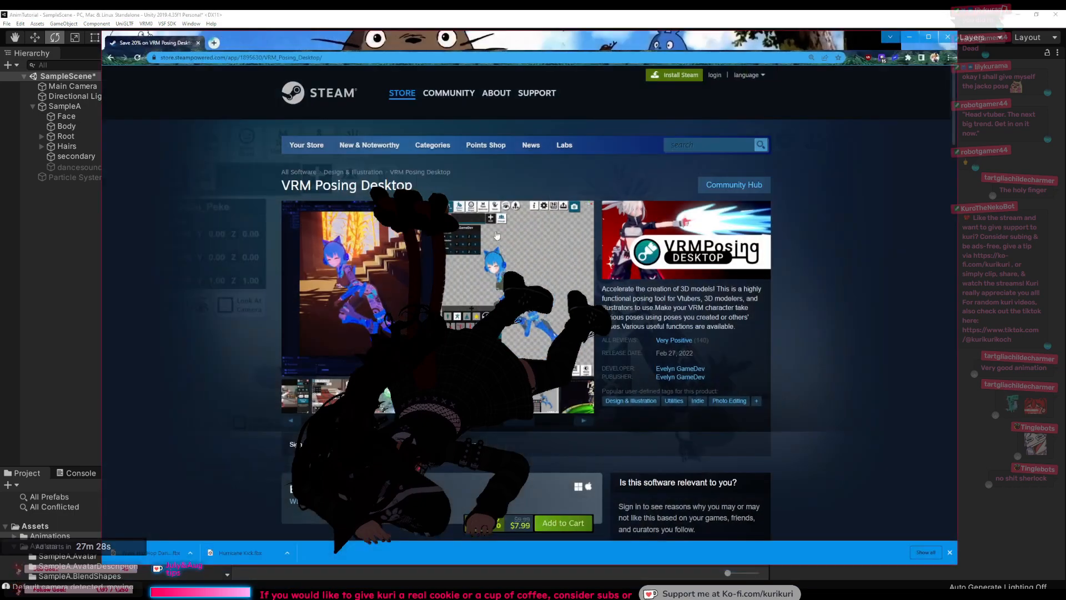
key("alt+Tab")
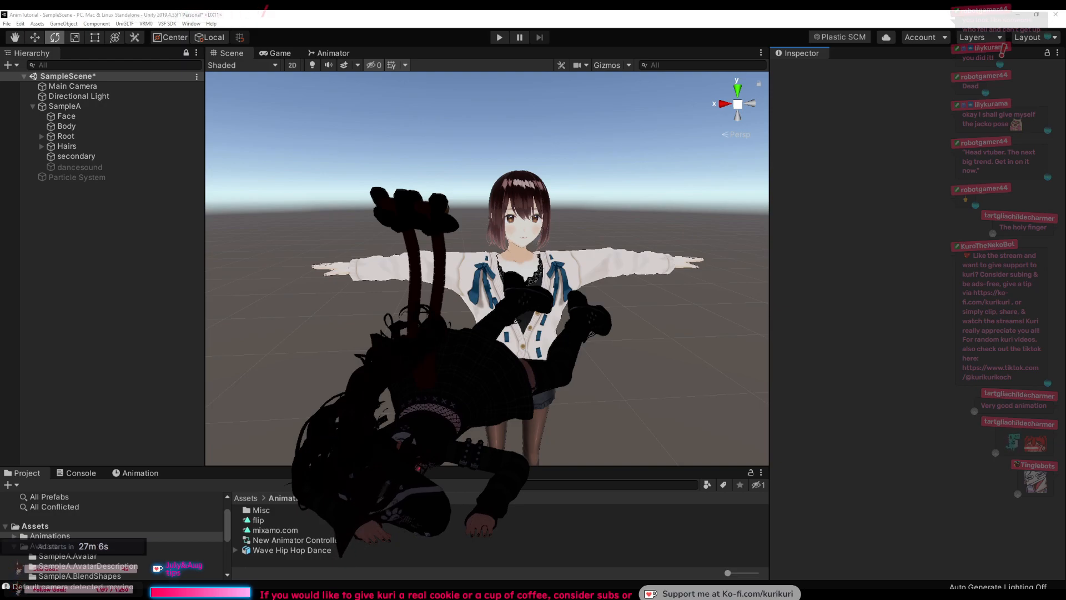
Step: Bring the browser's crater image over Unity and adjust the VNyan view so the avatar lies smaller within the crater
left_click_drag(1065, 183, 534, 46)
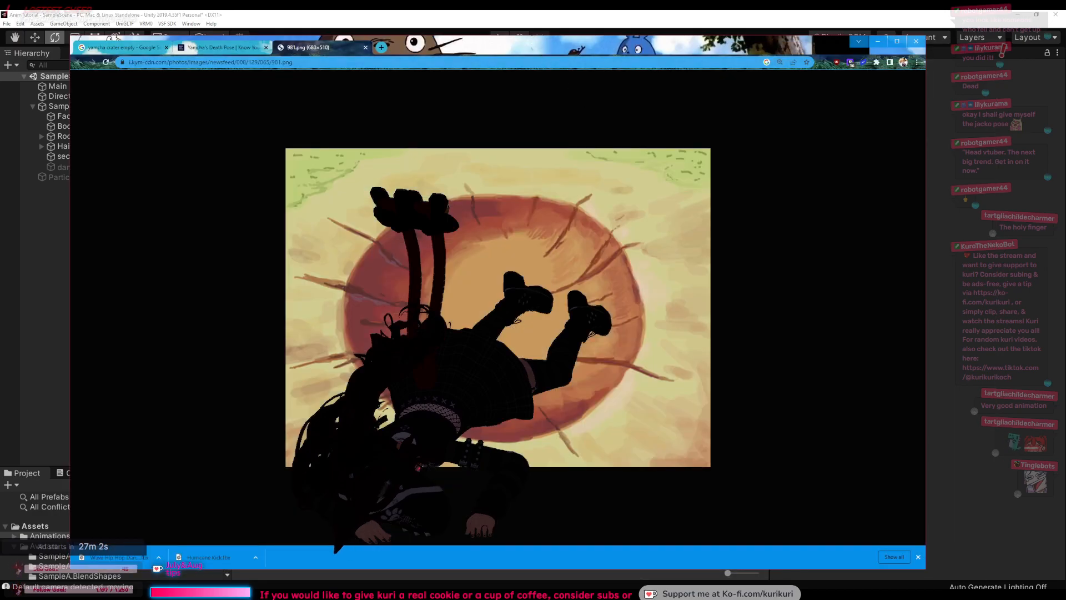
key("alt+Tab")
left_click_drag(579, 415, 540, 338)
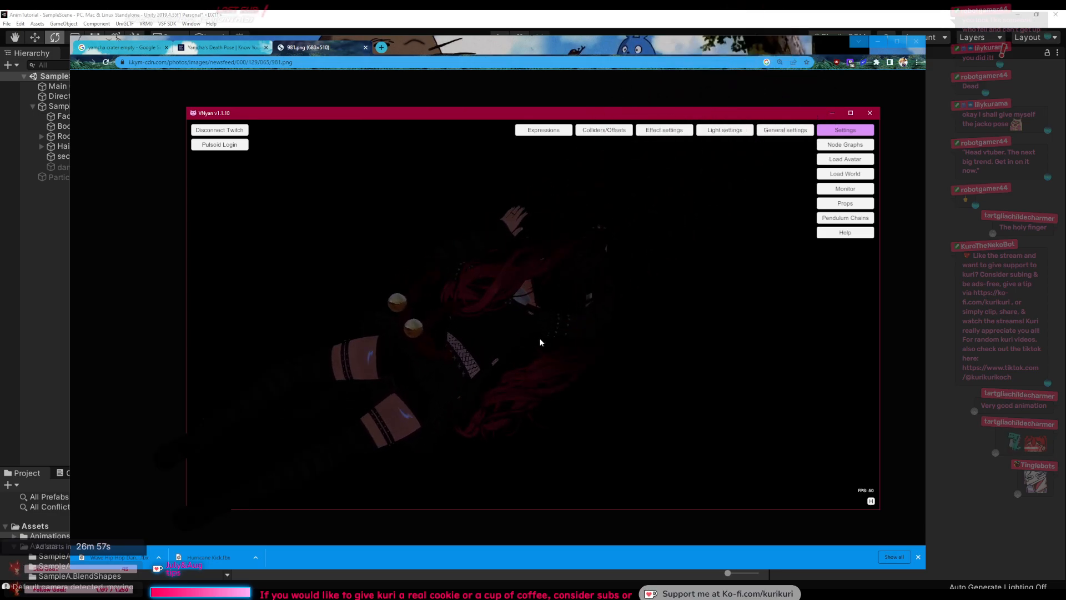
left_click(610, 46)
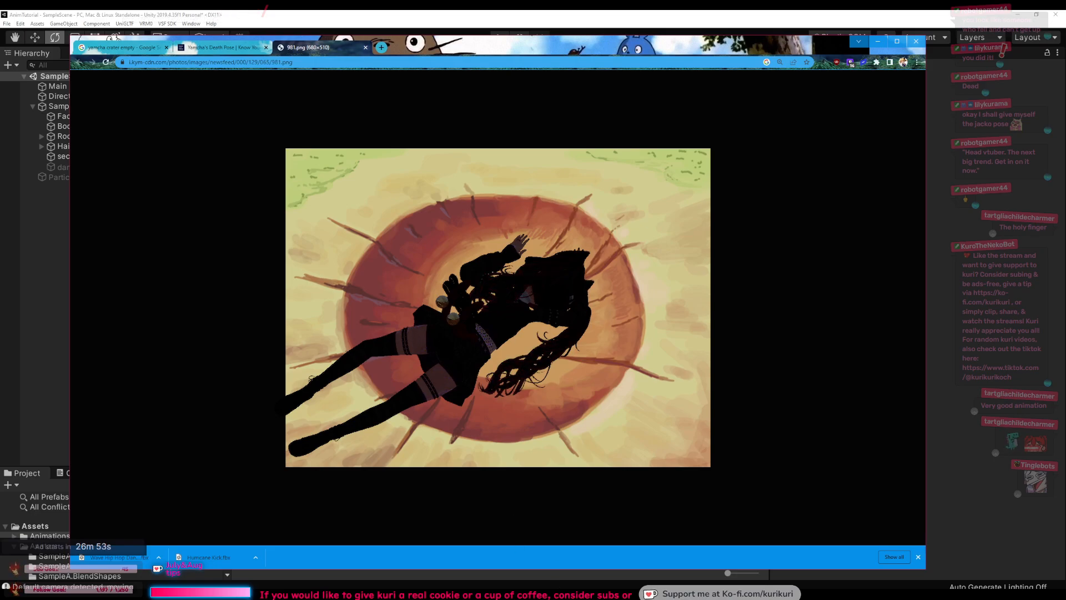
key("alt+Tab")
scroll(543, 330, "down", 4)
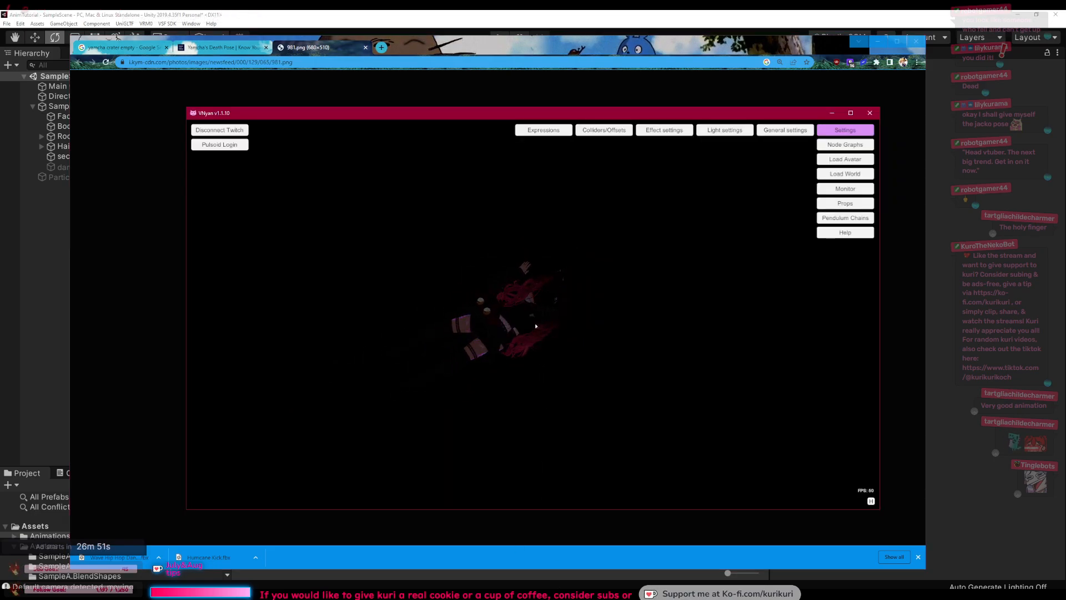
Step: Minimize the crater image's browser window and VNyan to return to the Unity scene
left_click(551, 45)
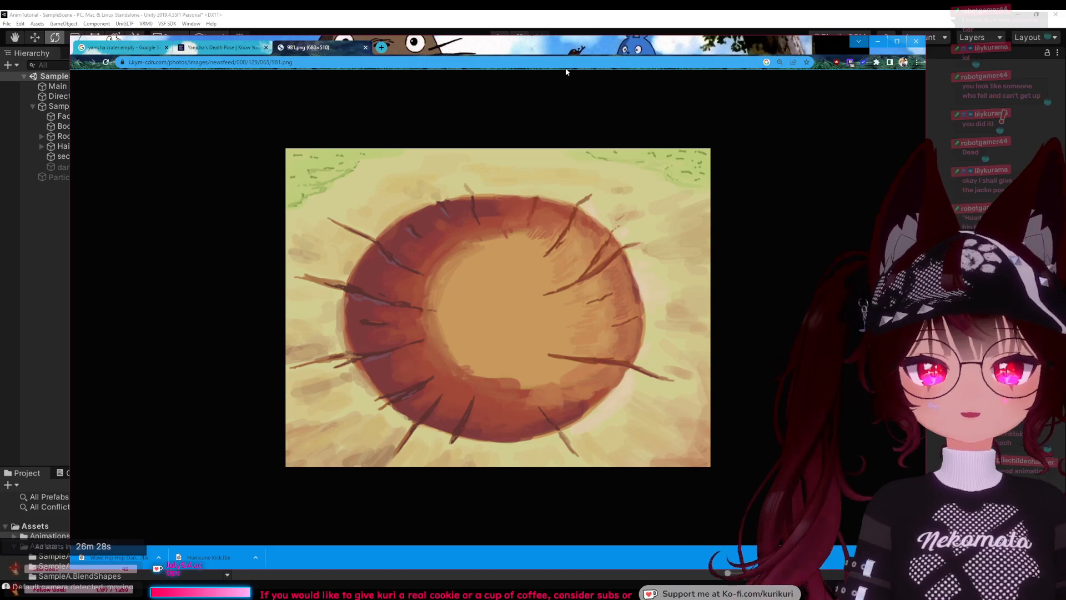
left_click(879, 43)
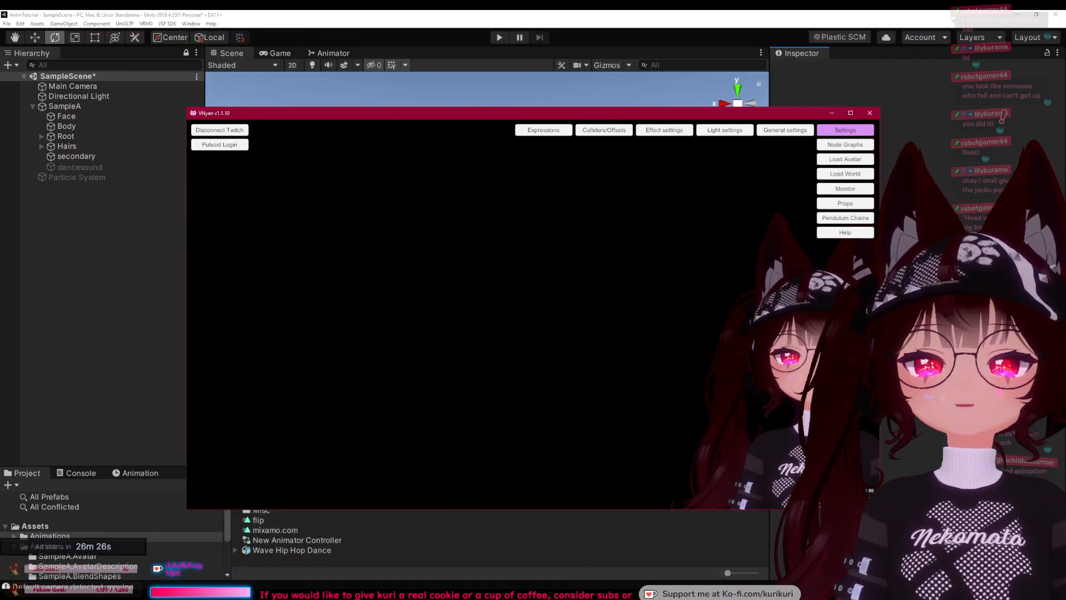
left_click(832, 113)
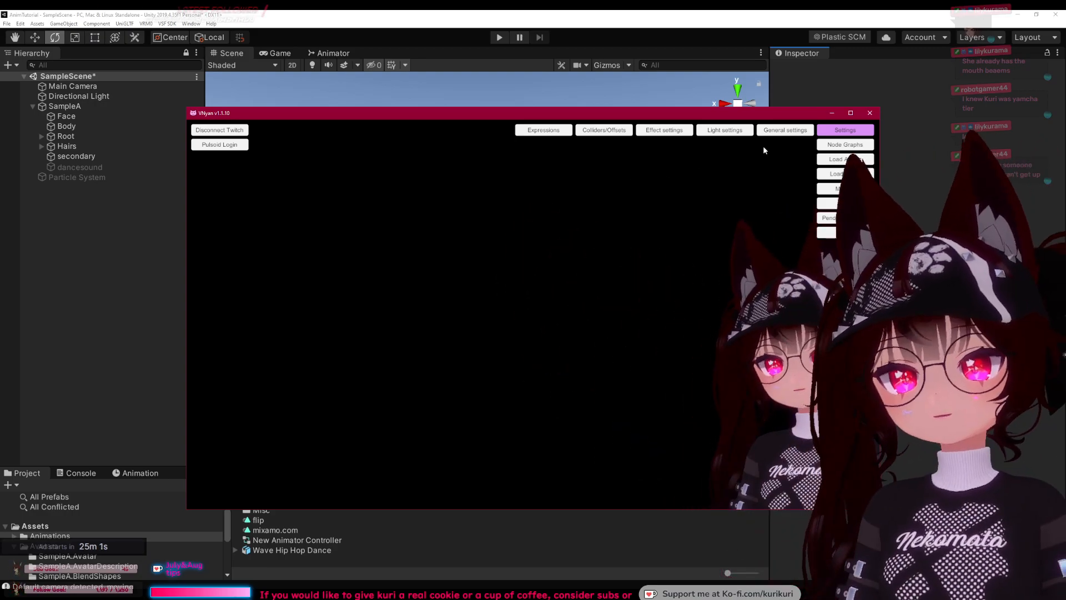
left_click(833, 114)
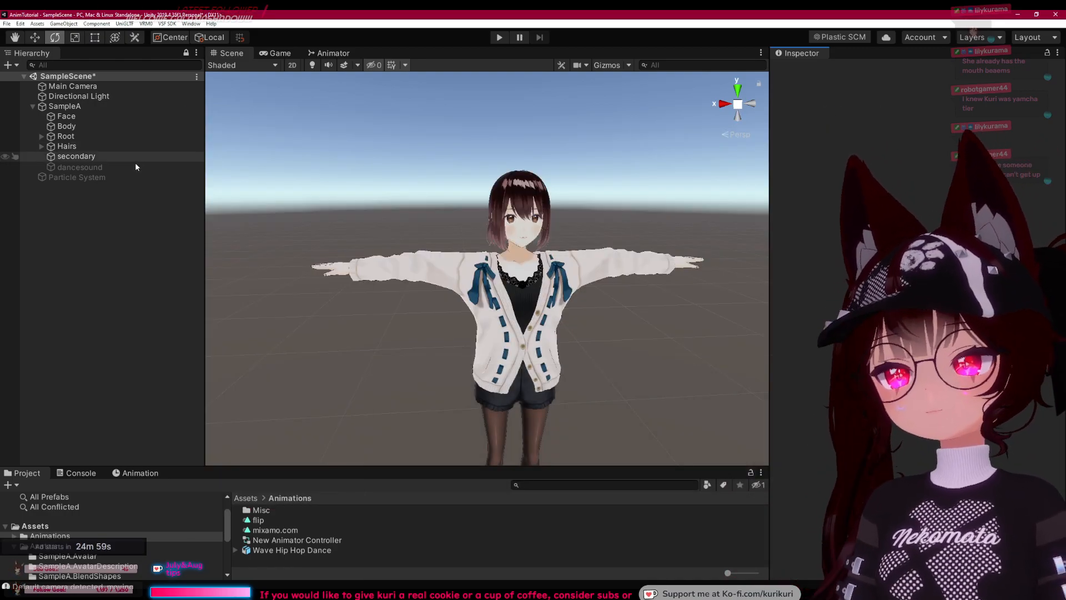